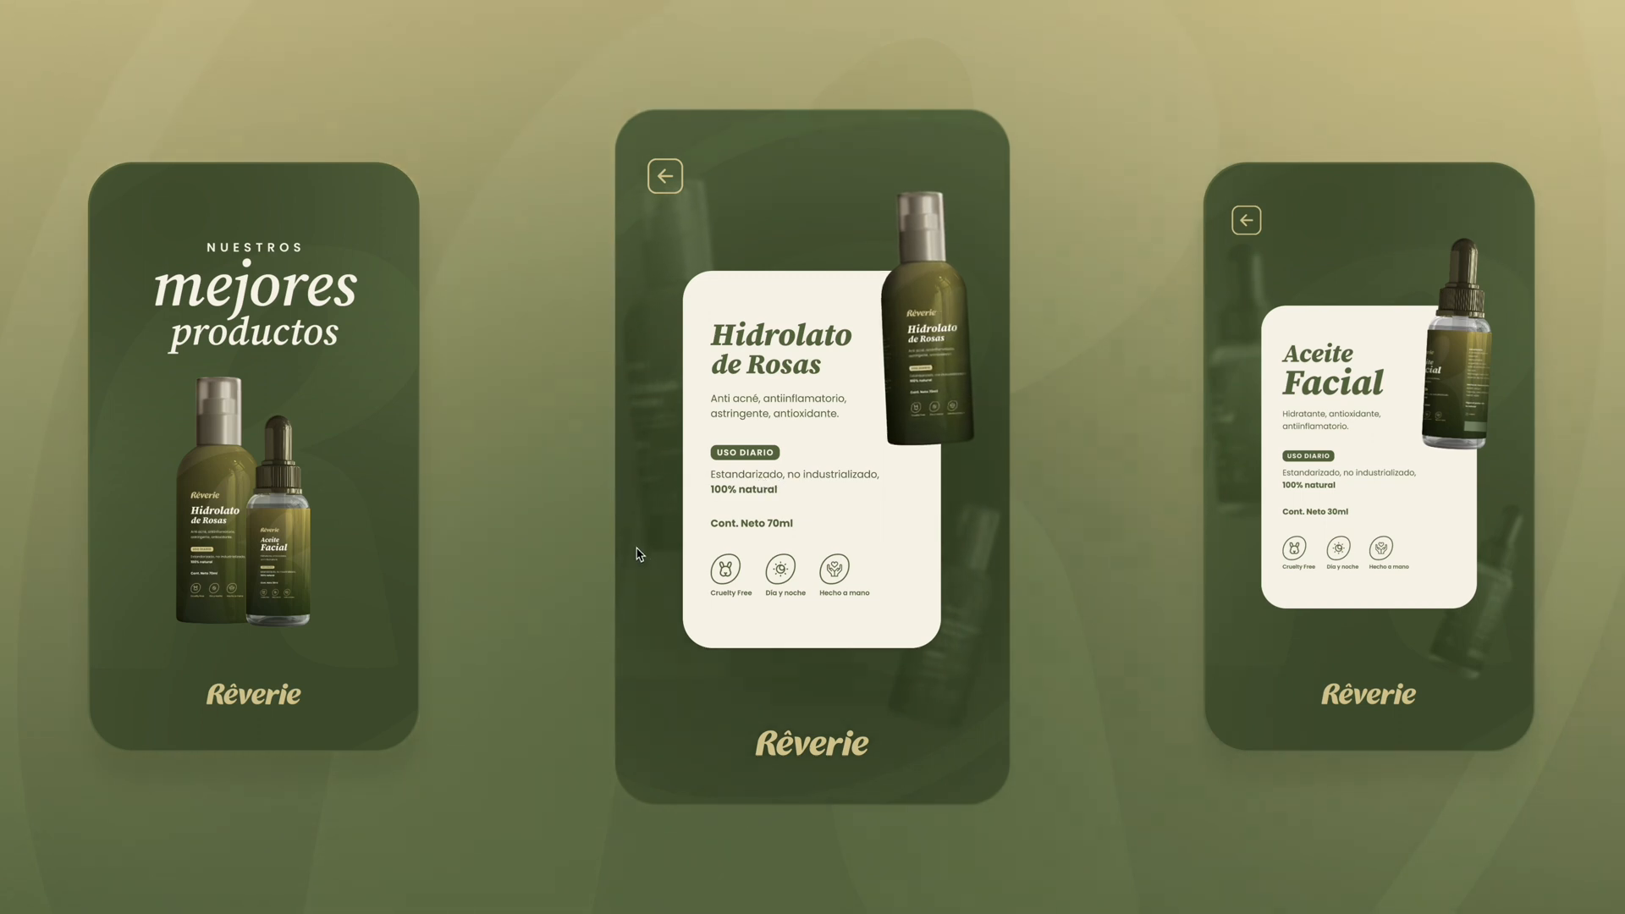
Step: Return from the Hidrolato de Rosas card to the product overview in the prototype preview
click(665, 177)
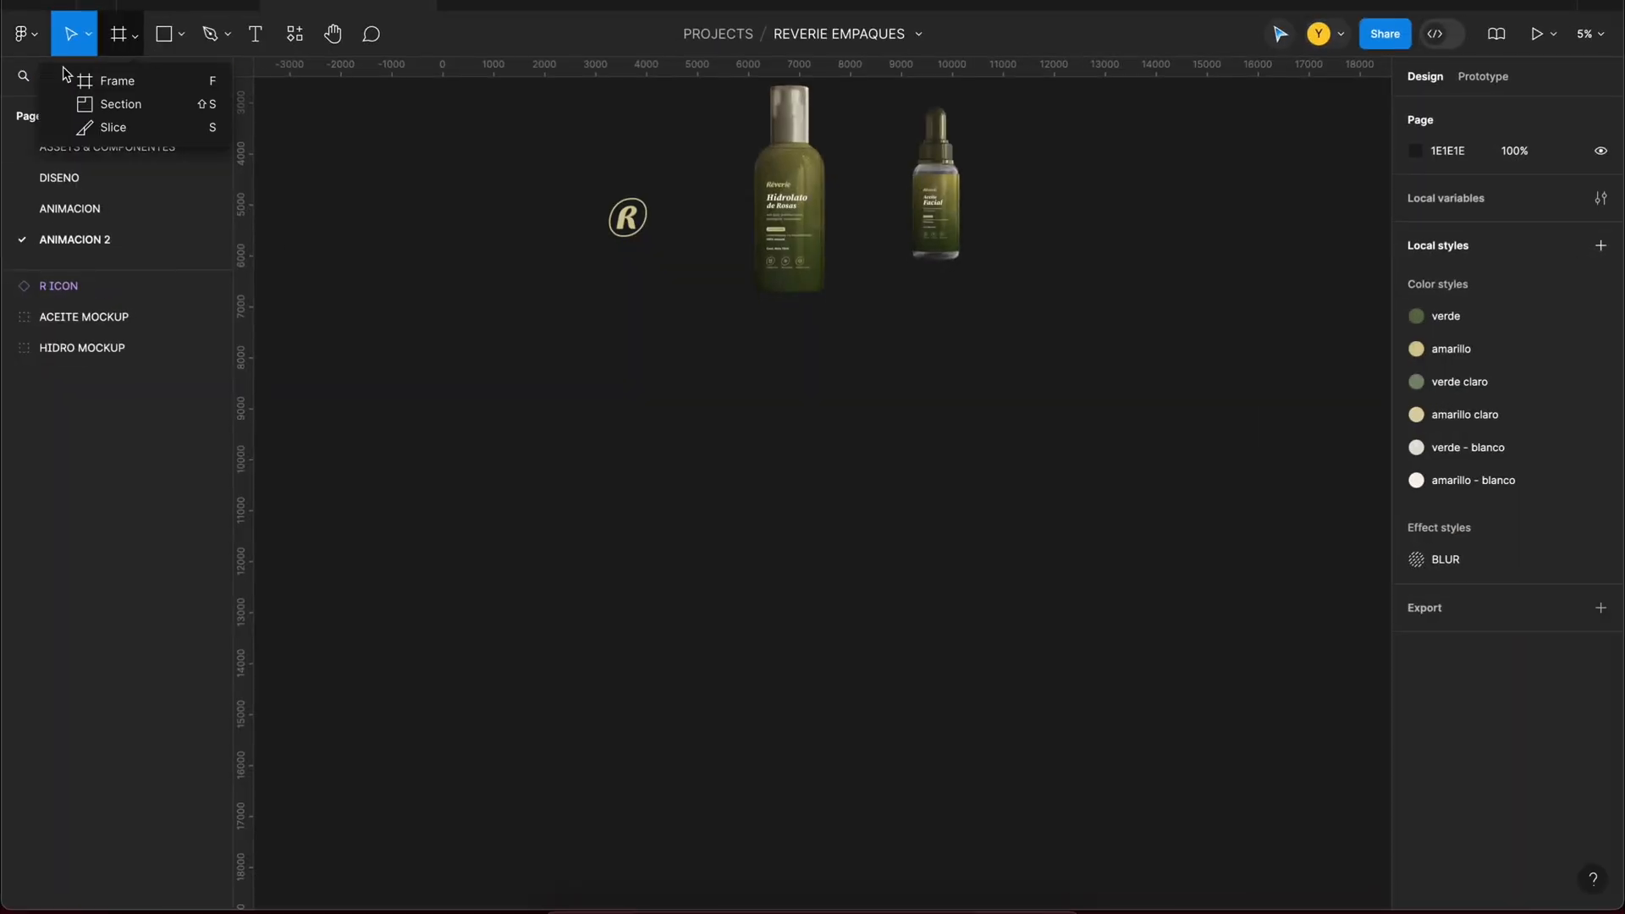
Step: Create a frame below the R icon on the canvas and set its size to 1080 × 1920
click(102, 81)
click(618, 410)
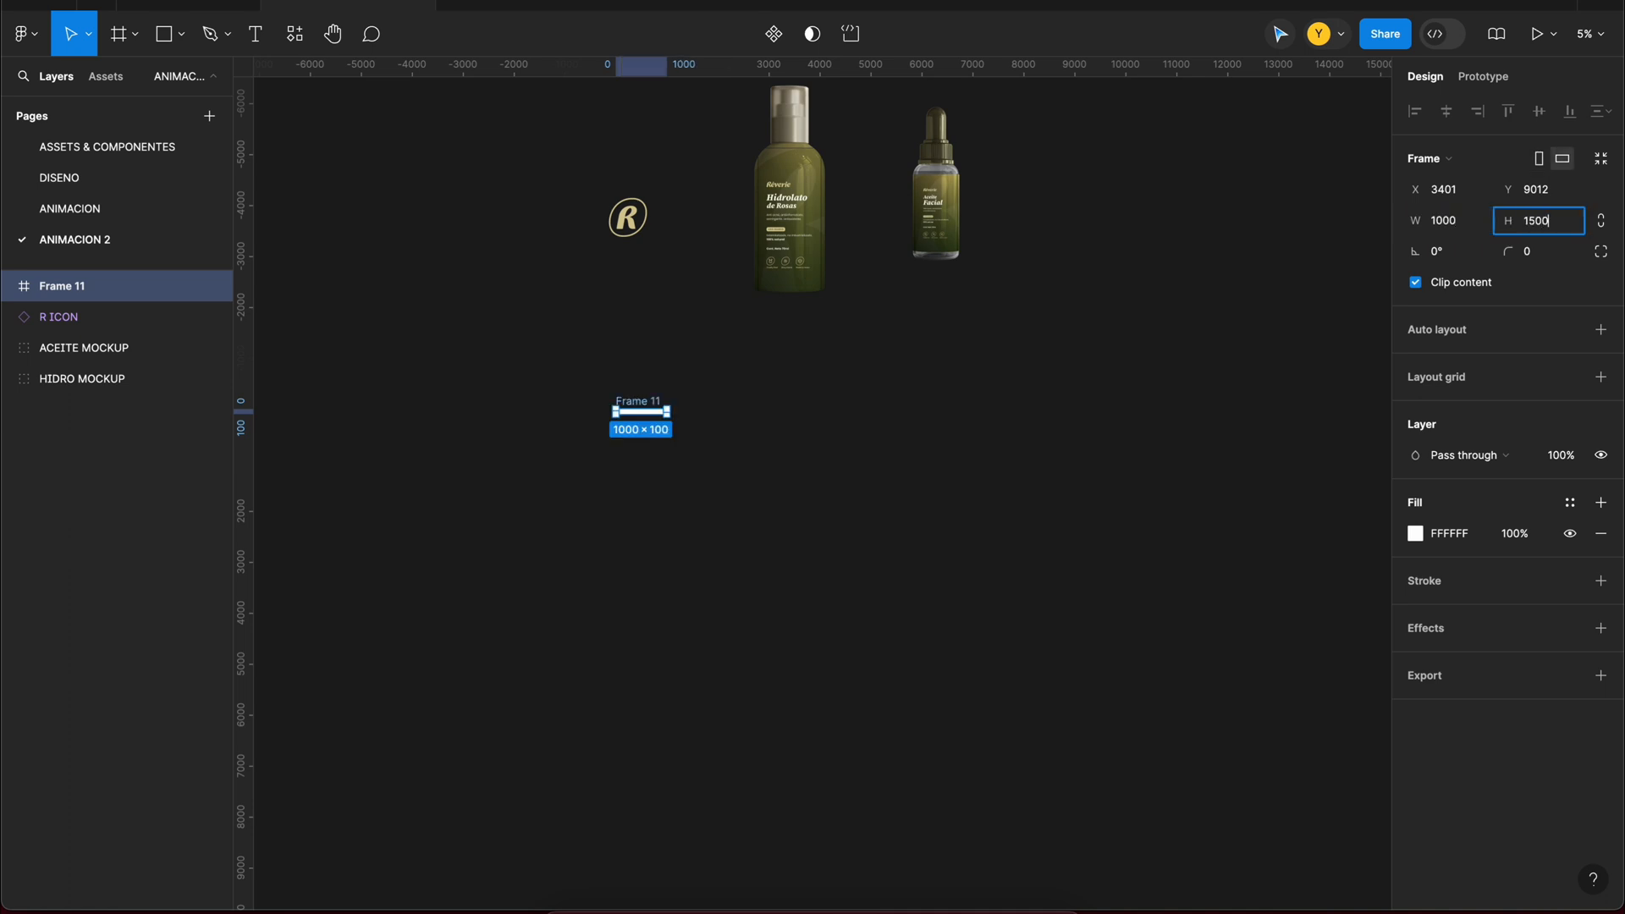
scroll(679, 419, up, 5)
scroll(830, 389, down, 3)
drag(660, 417, 720, 590)
drag(727, 675, 728, 493)
scroll(729, 495, up, 3)
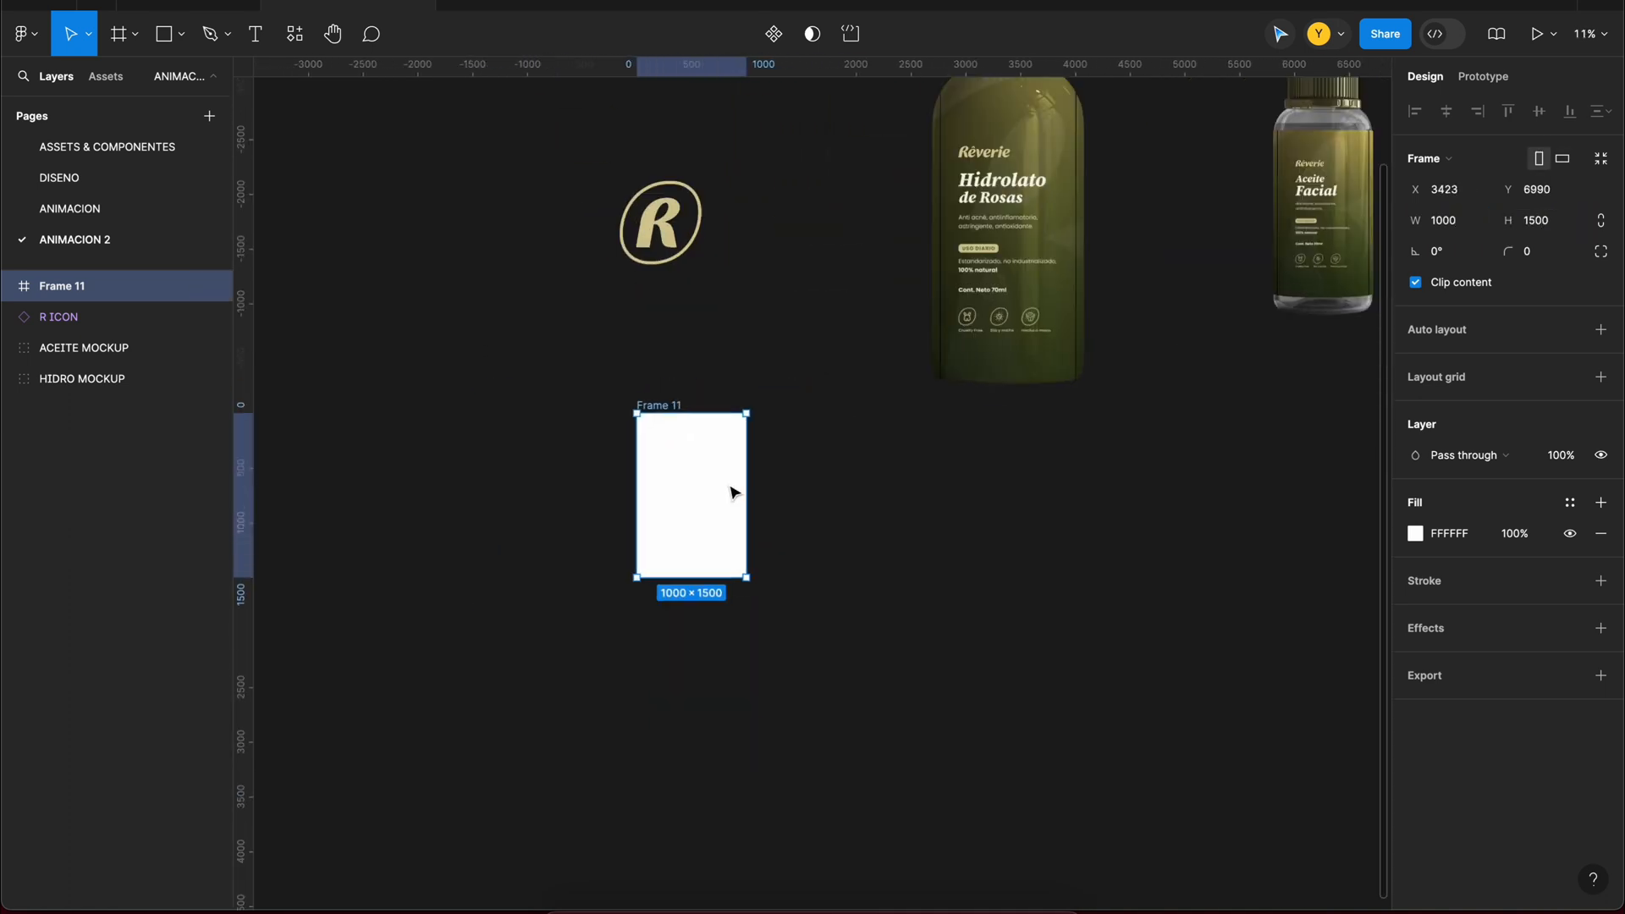
click(1472, 231)
text(1920)
key(Return)
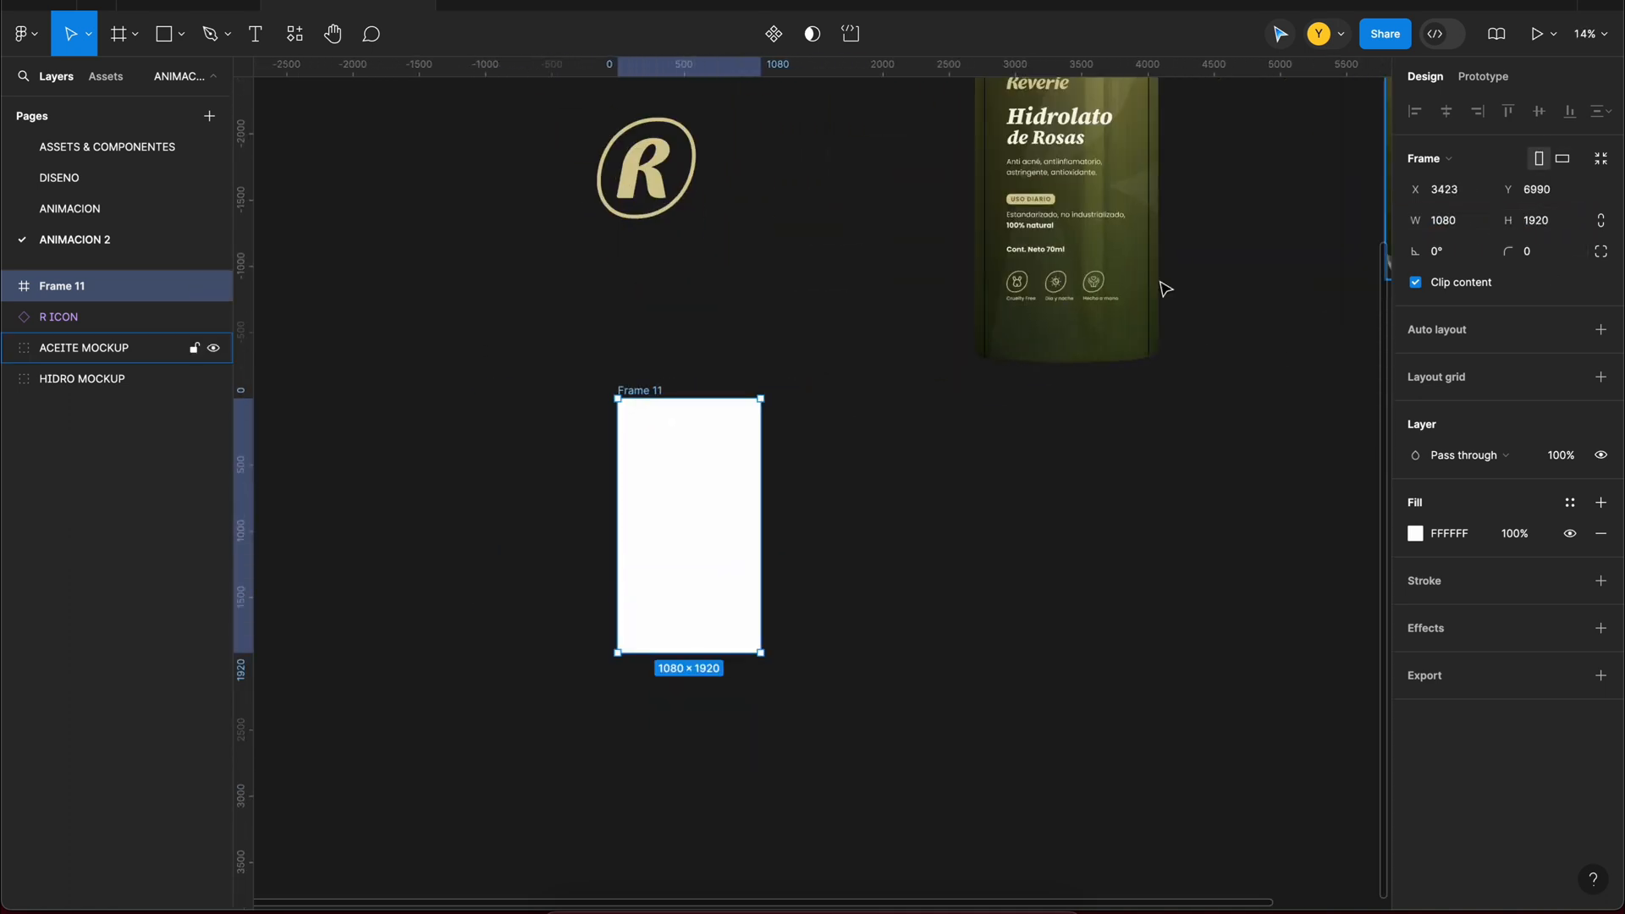
Step: Move the new frame slightly lower on the canvas and rename it 1
drag(709, 433, 697, 461)
scroll(694, 459, up, 3)
double_click(570, 407)
text(1)
click(816, 542)
scroll(734, 555, down, 3)
click(707, 354)
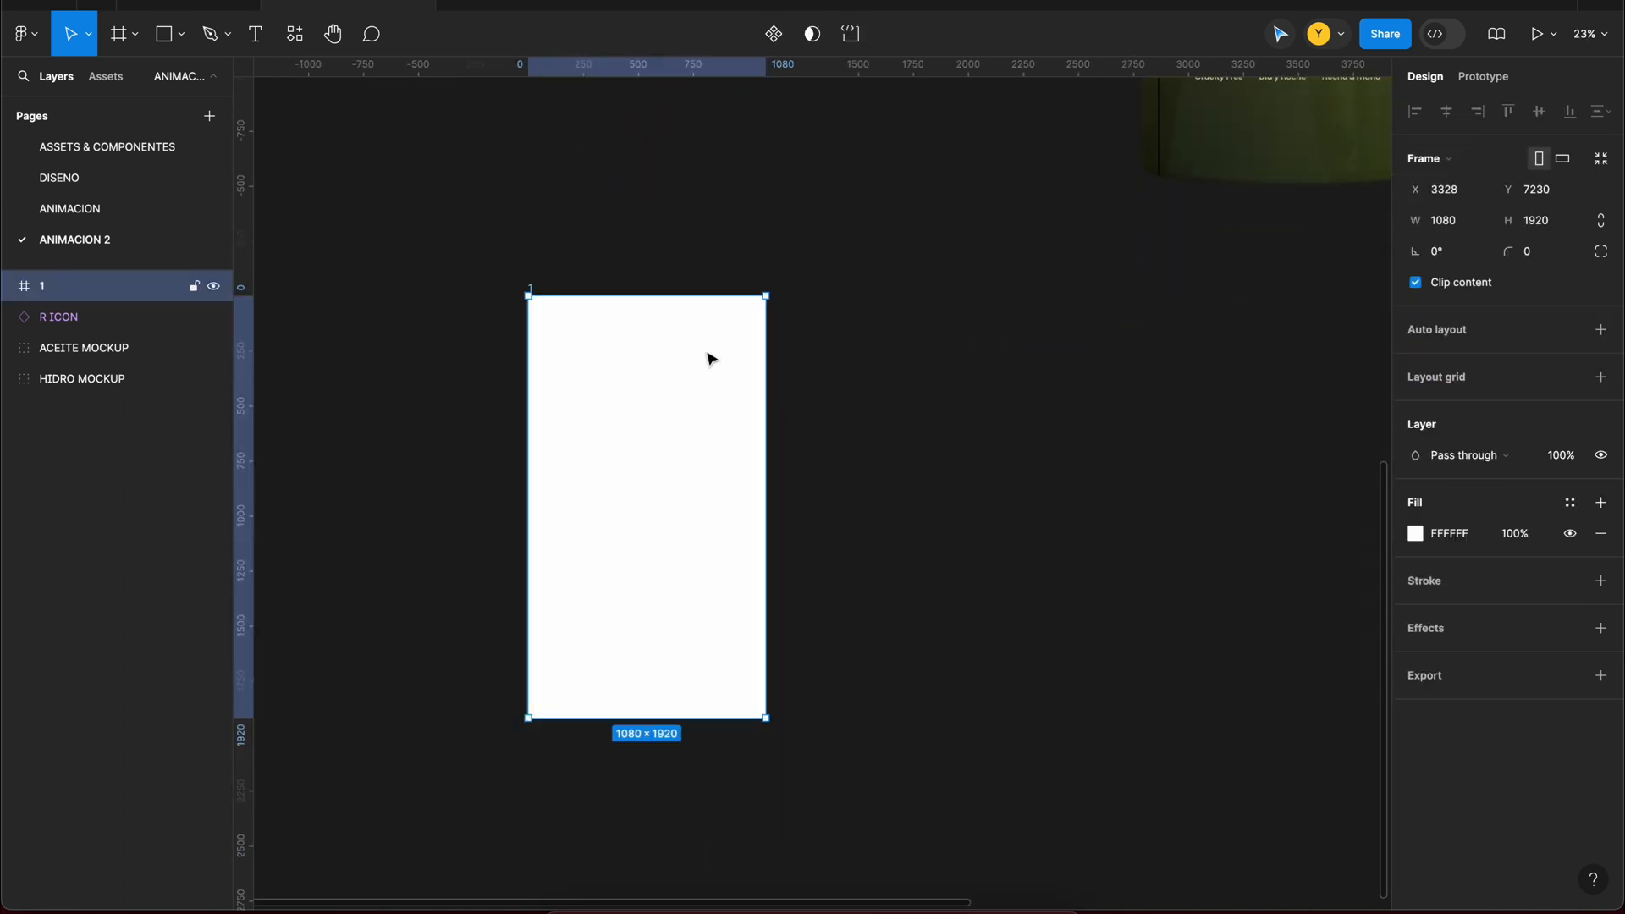
Step: Draw a rectangle slightly larger than frame 1, about 1166 × 1941, and centre it in the frame
scroll(707, 354, up, 2)
drag(559, 376, 835, 837)
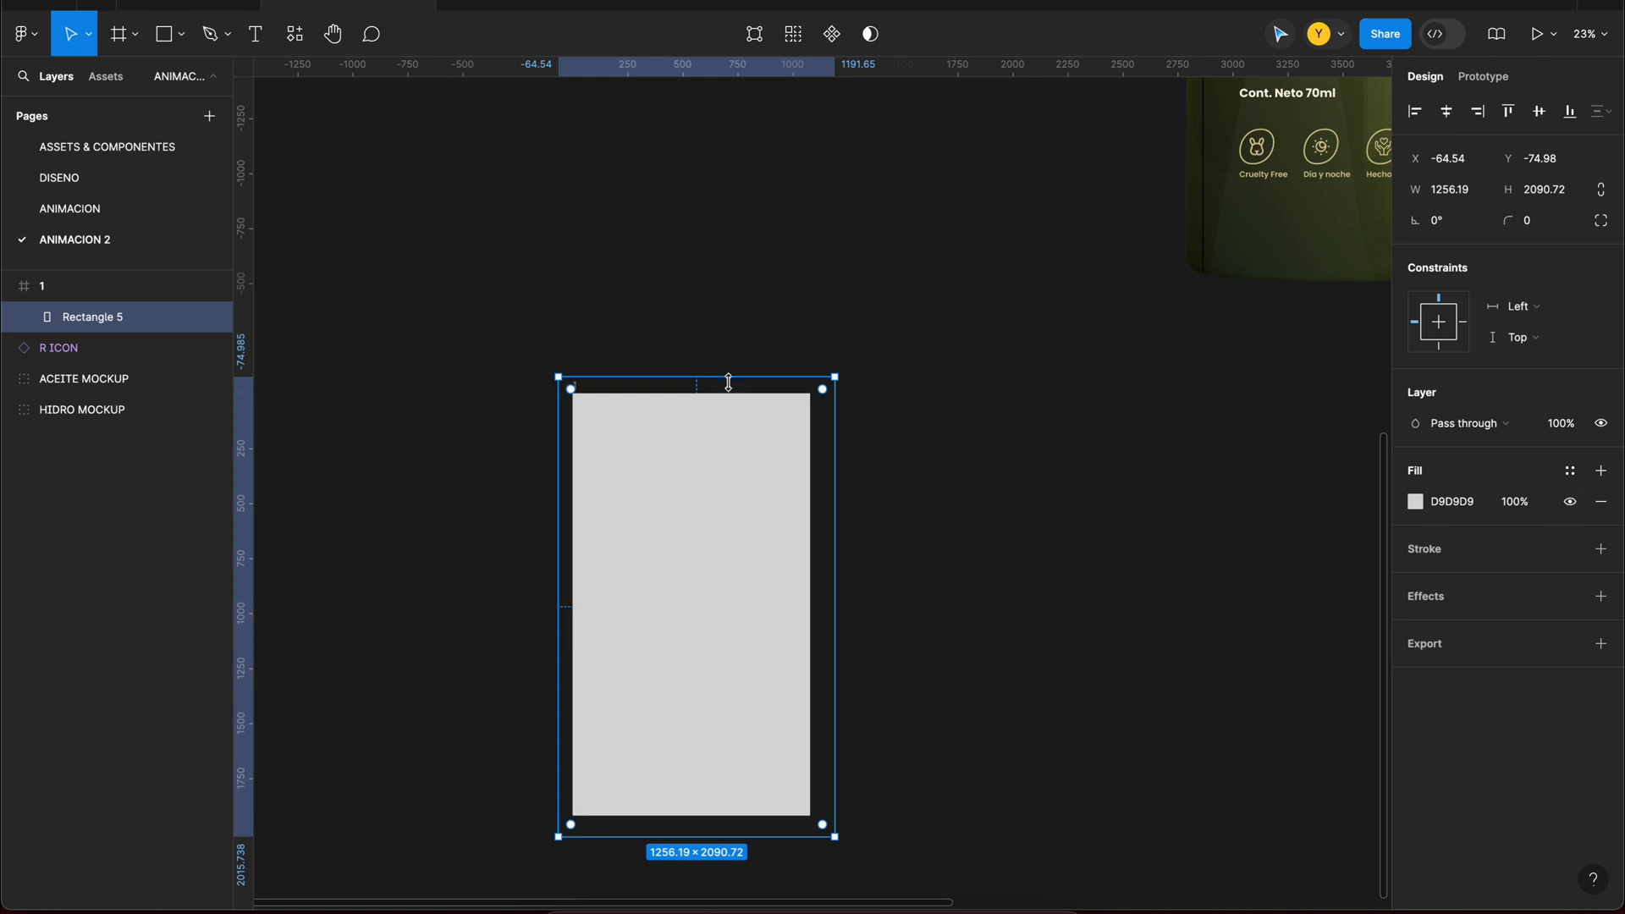
drag(729, 380, 729, 392)
click(1447, 111)
click(1539, 112)
click(1043, 378)
drag(1043, 378, 994, 367)
click(106, 321)
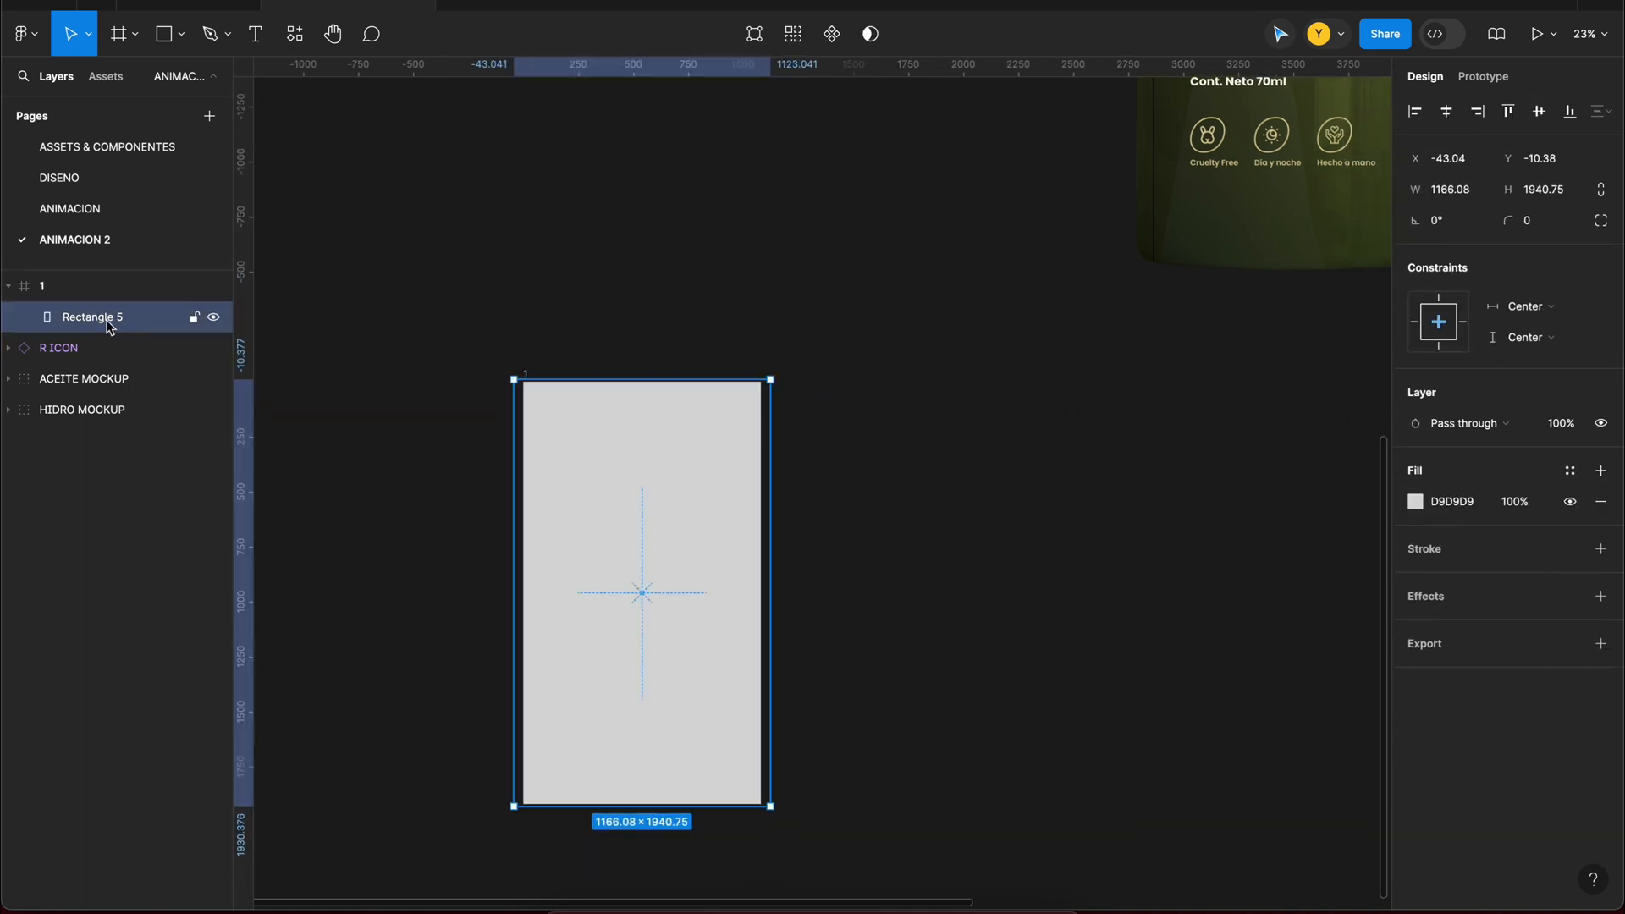
Step: Place the R icon over the rectangle in frame 1 at 1948 × 1990 and set its blend mode to Overlay
click(1055, 479)
drag(1055, 479, 1072, 539)
drag(620, 128, 707, 429)
click(1411, 579)
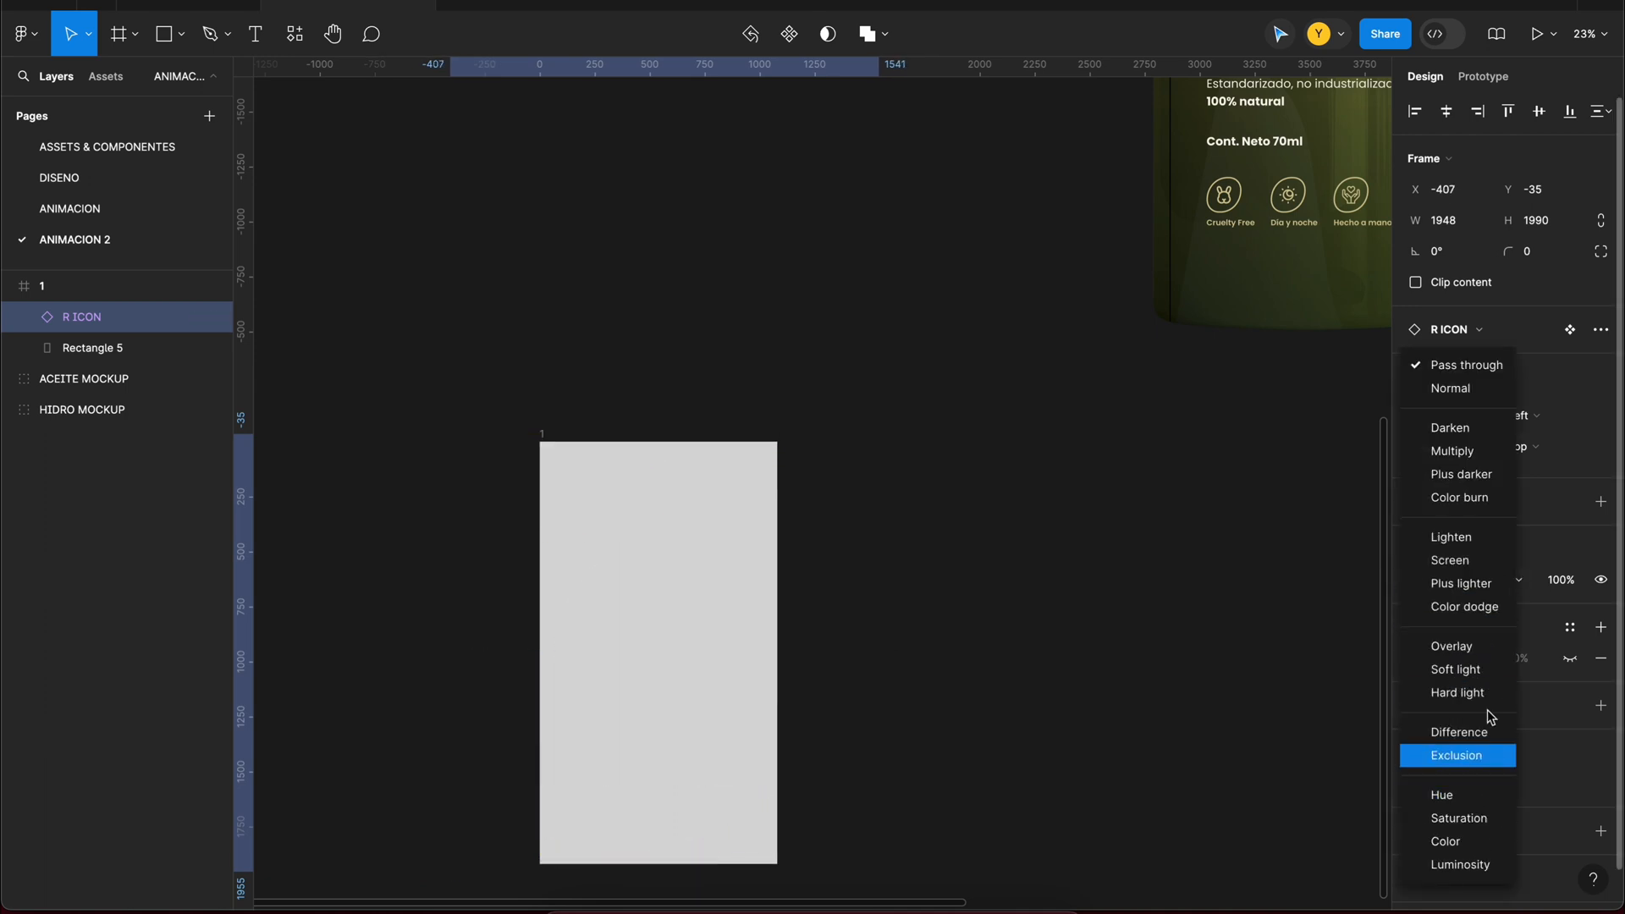
click(1481, 649)
click(1445, 784)
click(1219, 559)
scroll(1219, 560, down, 2)
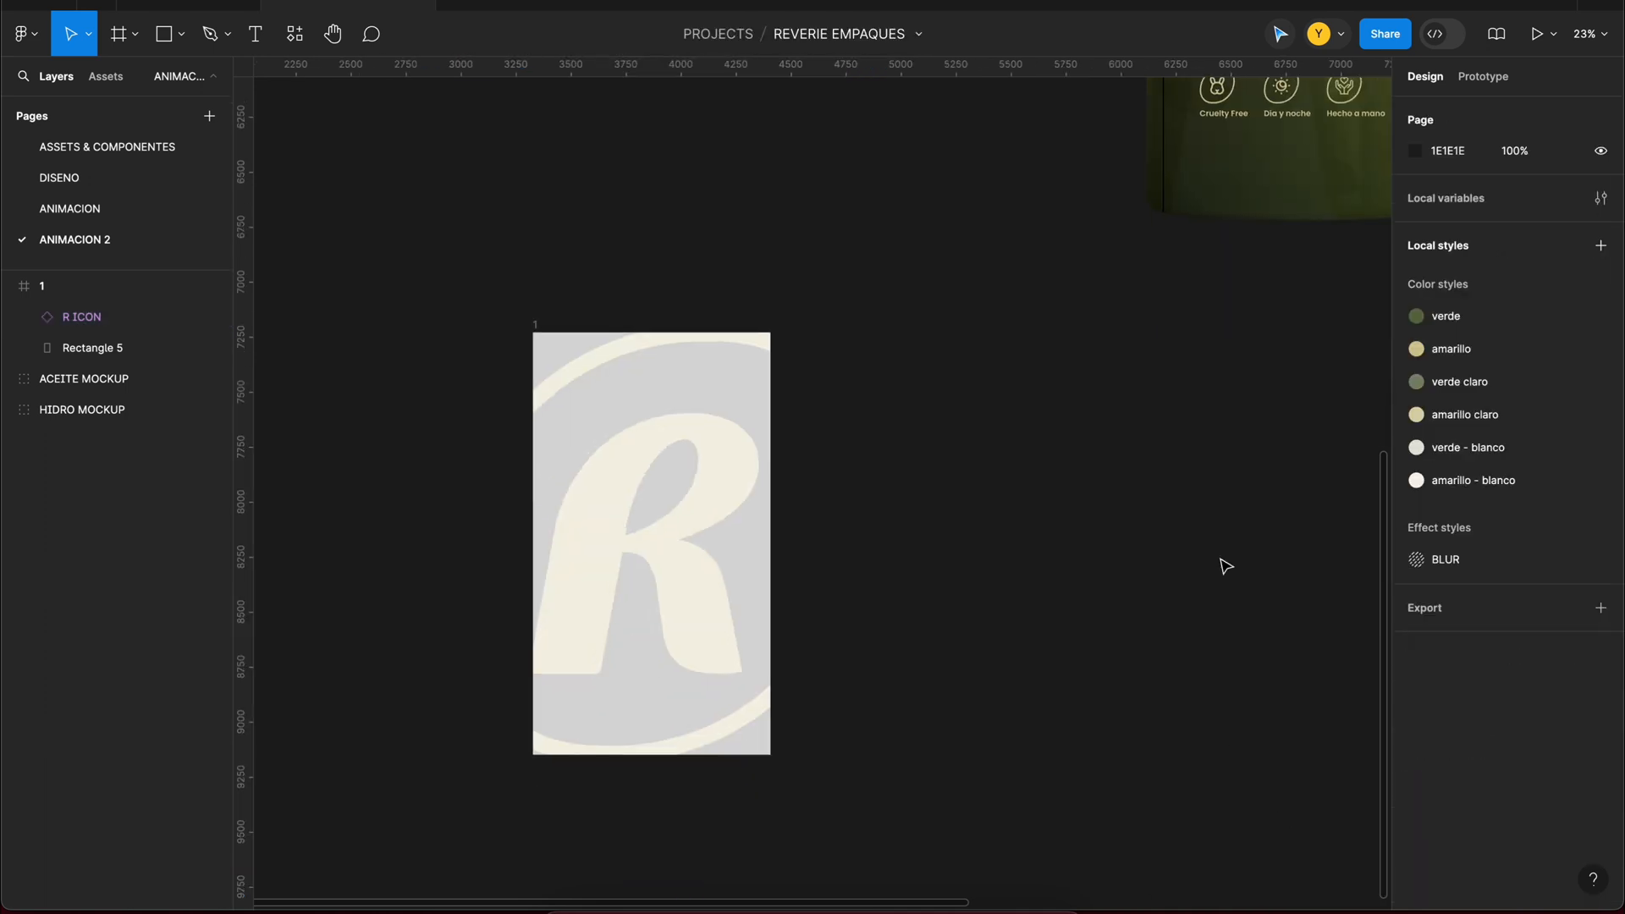
Step: Fill the background rectangle with the video 040casc11.mp4 from the EMPAQUES REVERIE folder
click(76, 357)
click(1415, 501)
click(1258, 391)
click(1275, 529)
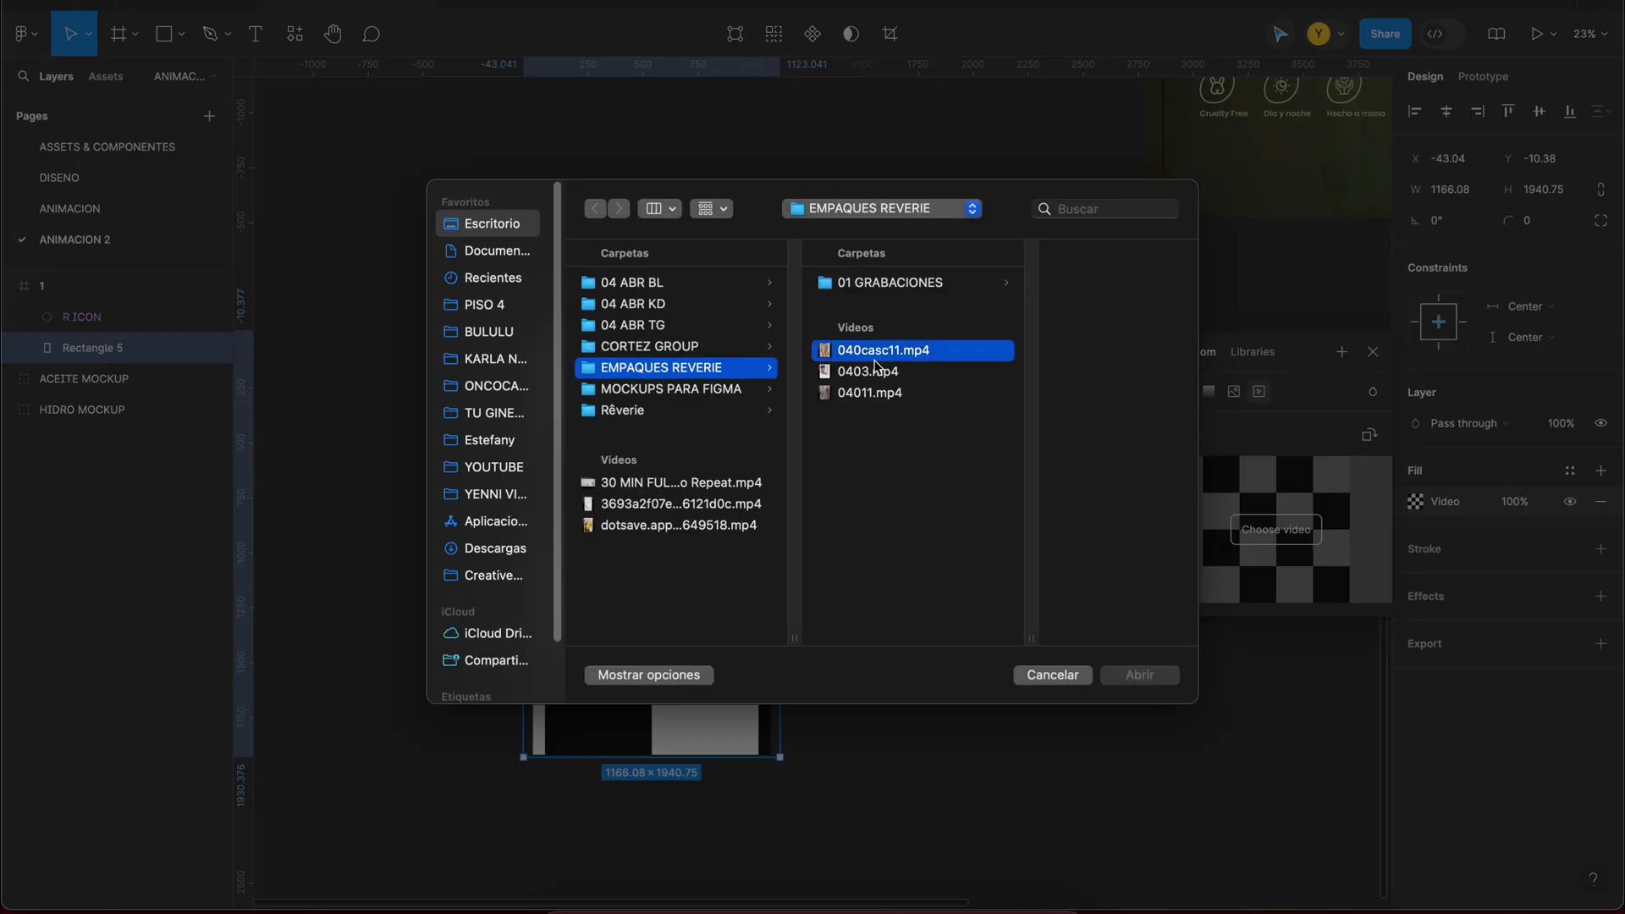
click(1159, 675)
click(949, 431)
Step: Set the R icon's layer opacity to 10%
scroll(948, 430, up, 1)
click(710, 483)
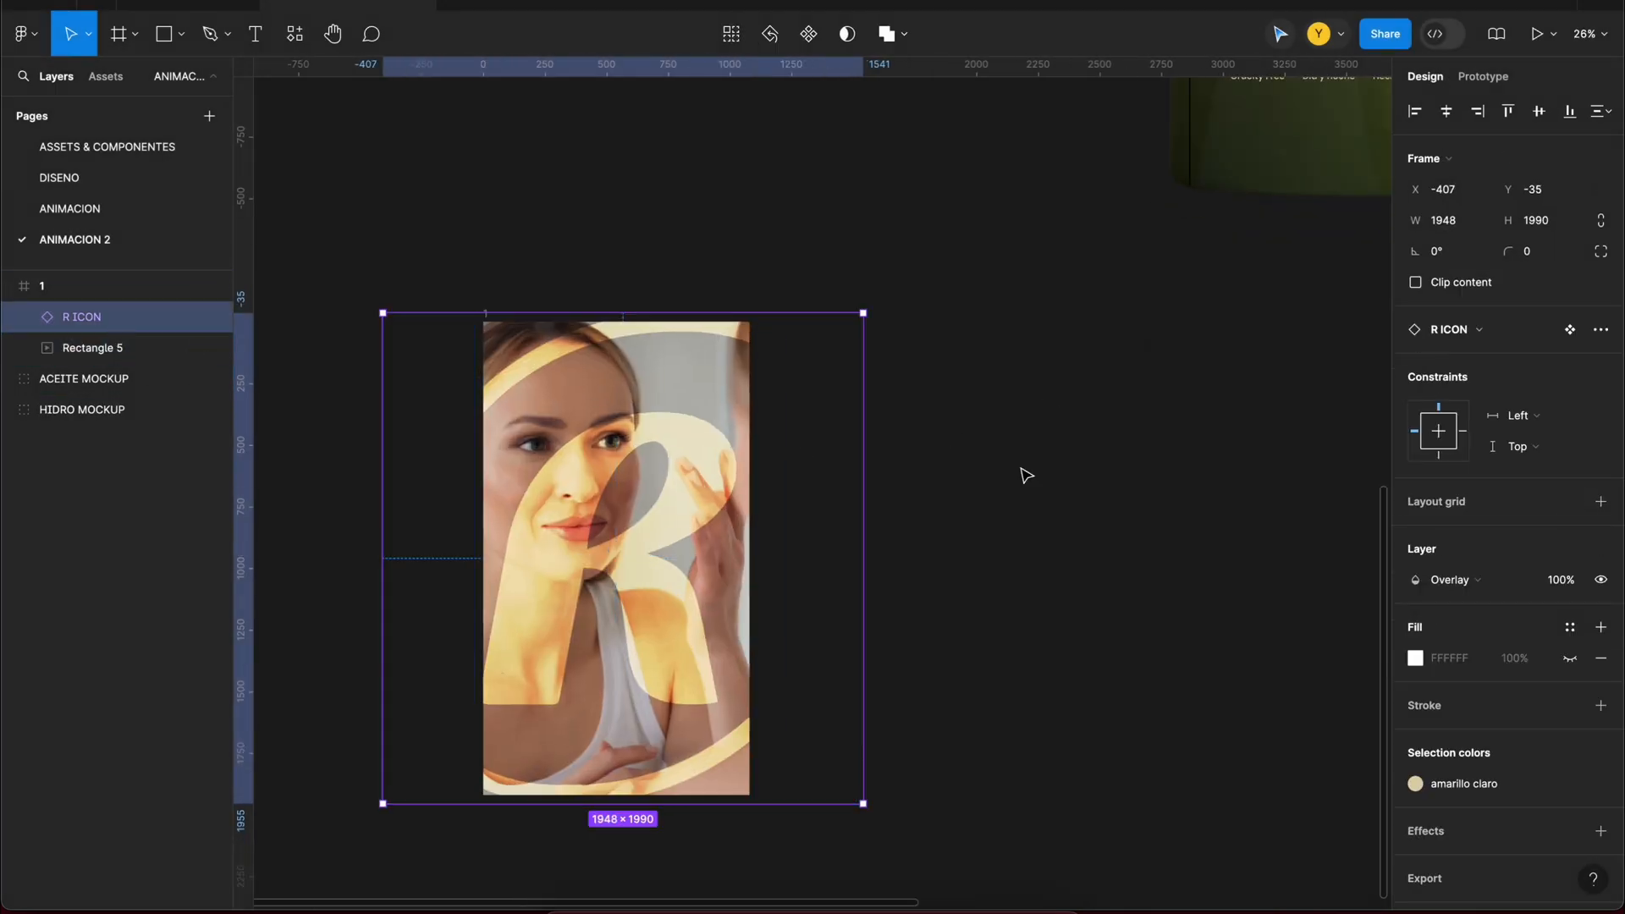
text(10)
key(Return)
Step: Try the amarillo - blanco, verde claro and amarillo colour styles on the R icon
click(1472, 780)
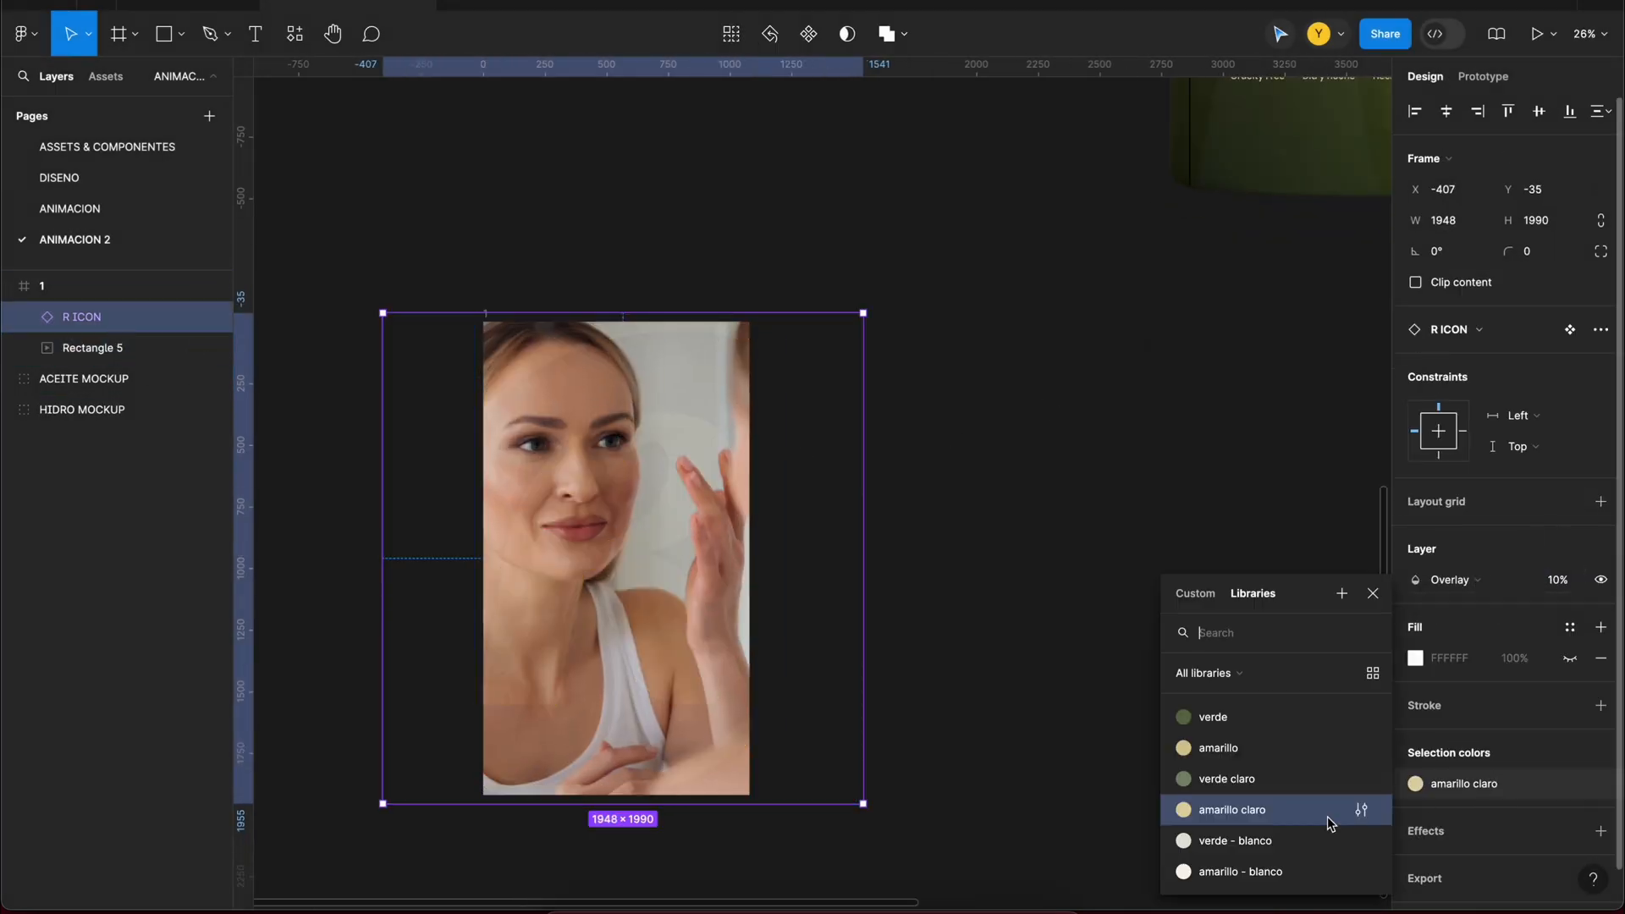
click(1320, 871)
click(1477, 783)
click(1298, 769)
click(1473, 783)
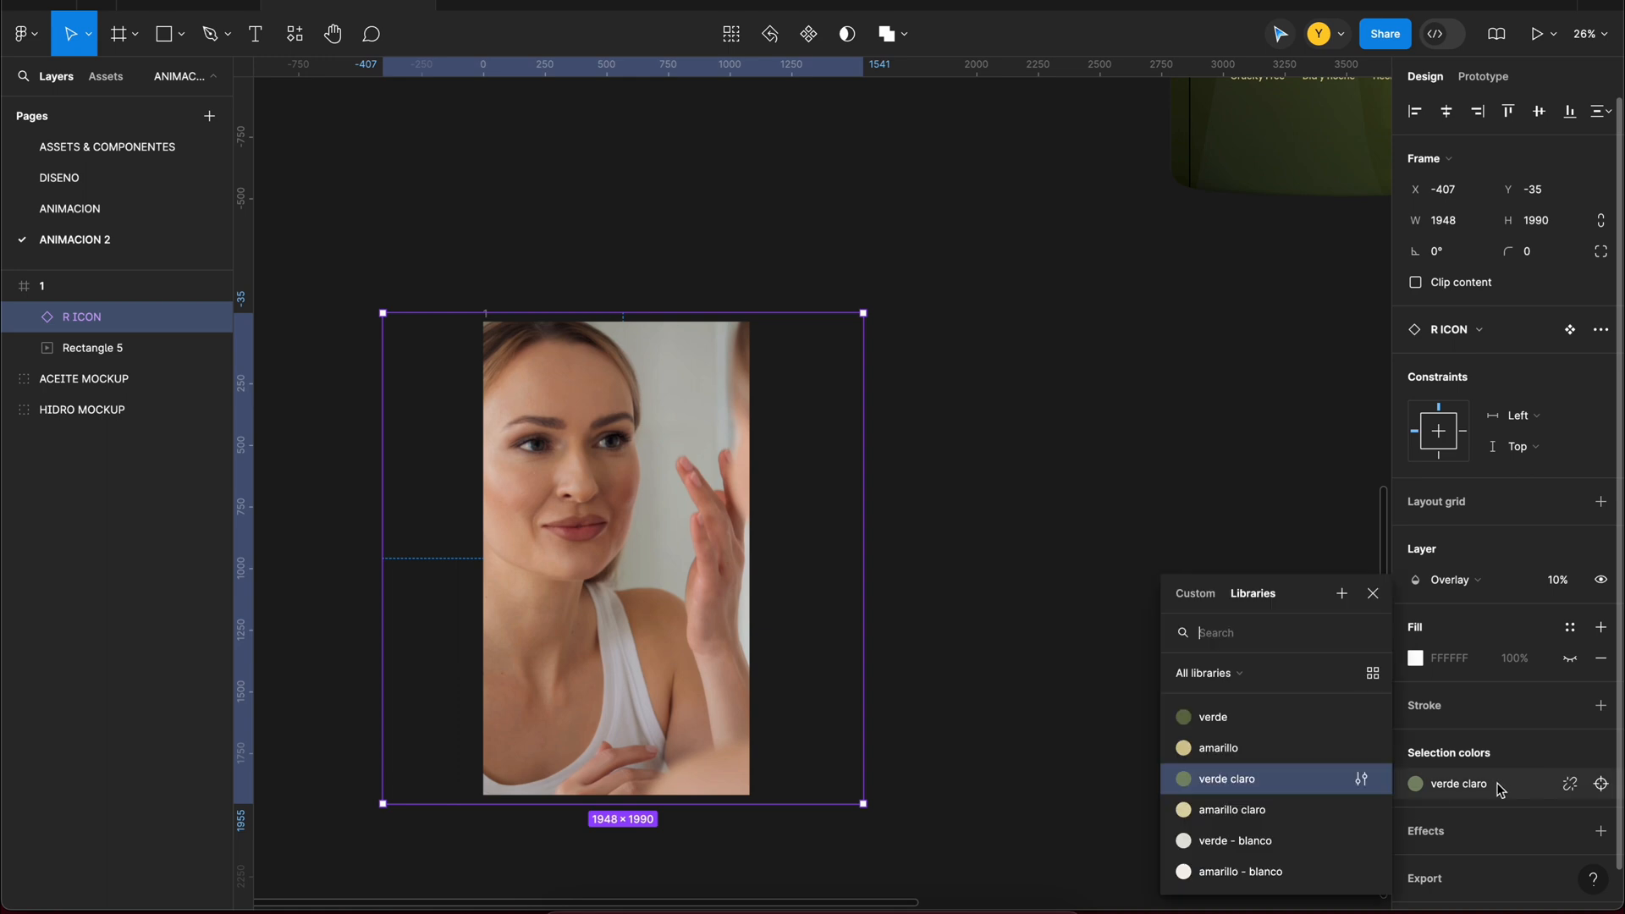
click(1255, 735)
Step: Apply the amarillo - blanco colour style to the R icon and set its layer opacity to 26%
click(1477, 782)
click(1295, 871)
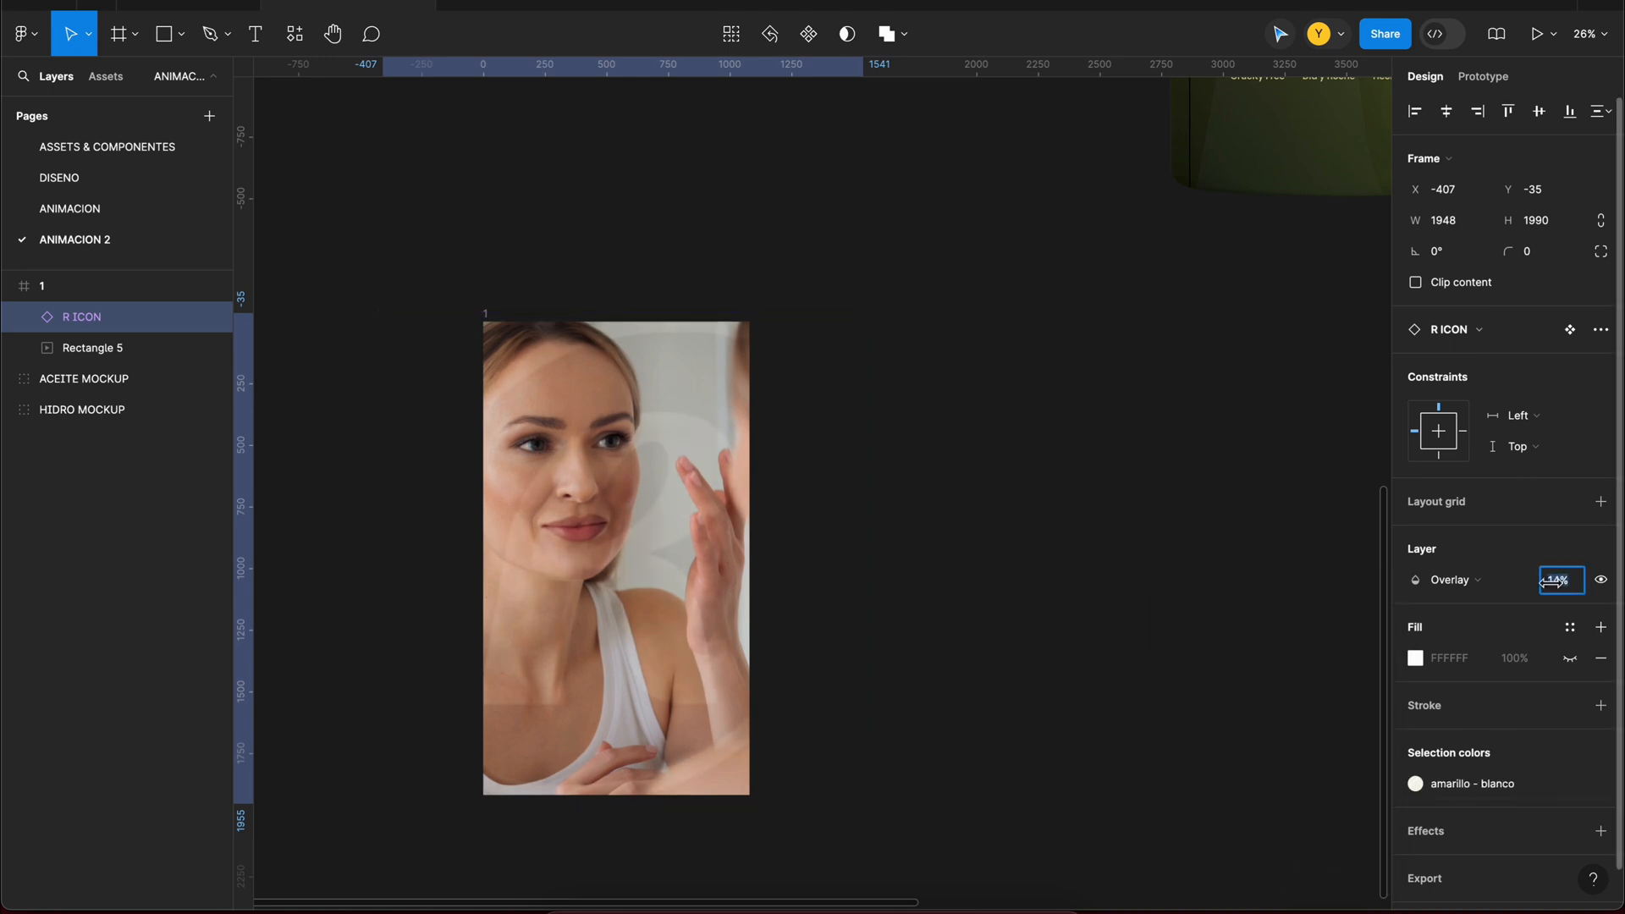
drag(1551, 581, 1575, 588)
click(1007, 520)
Step: Preview frame 1 as a prototype to check the video playing behind the R icon, and close the preview
scroll(1007, 521, up, 2)
drag(1074, 455, 1215, 376)
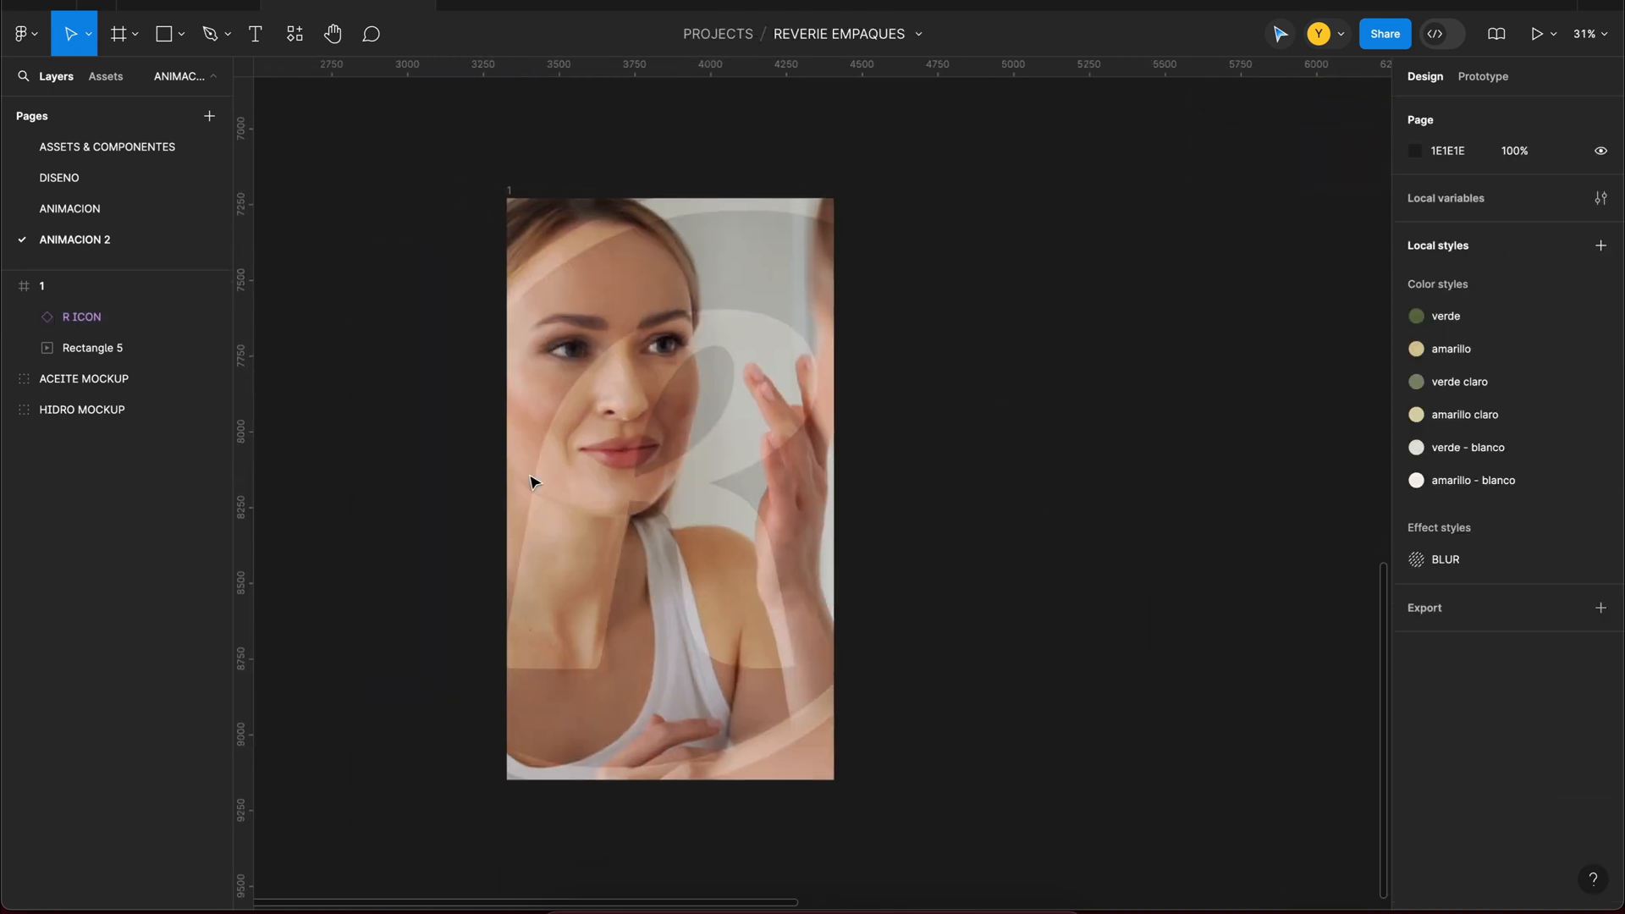
click(511, 195)
key(shift+space)
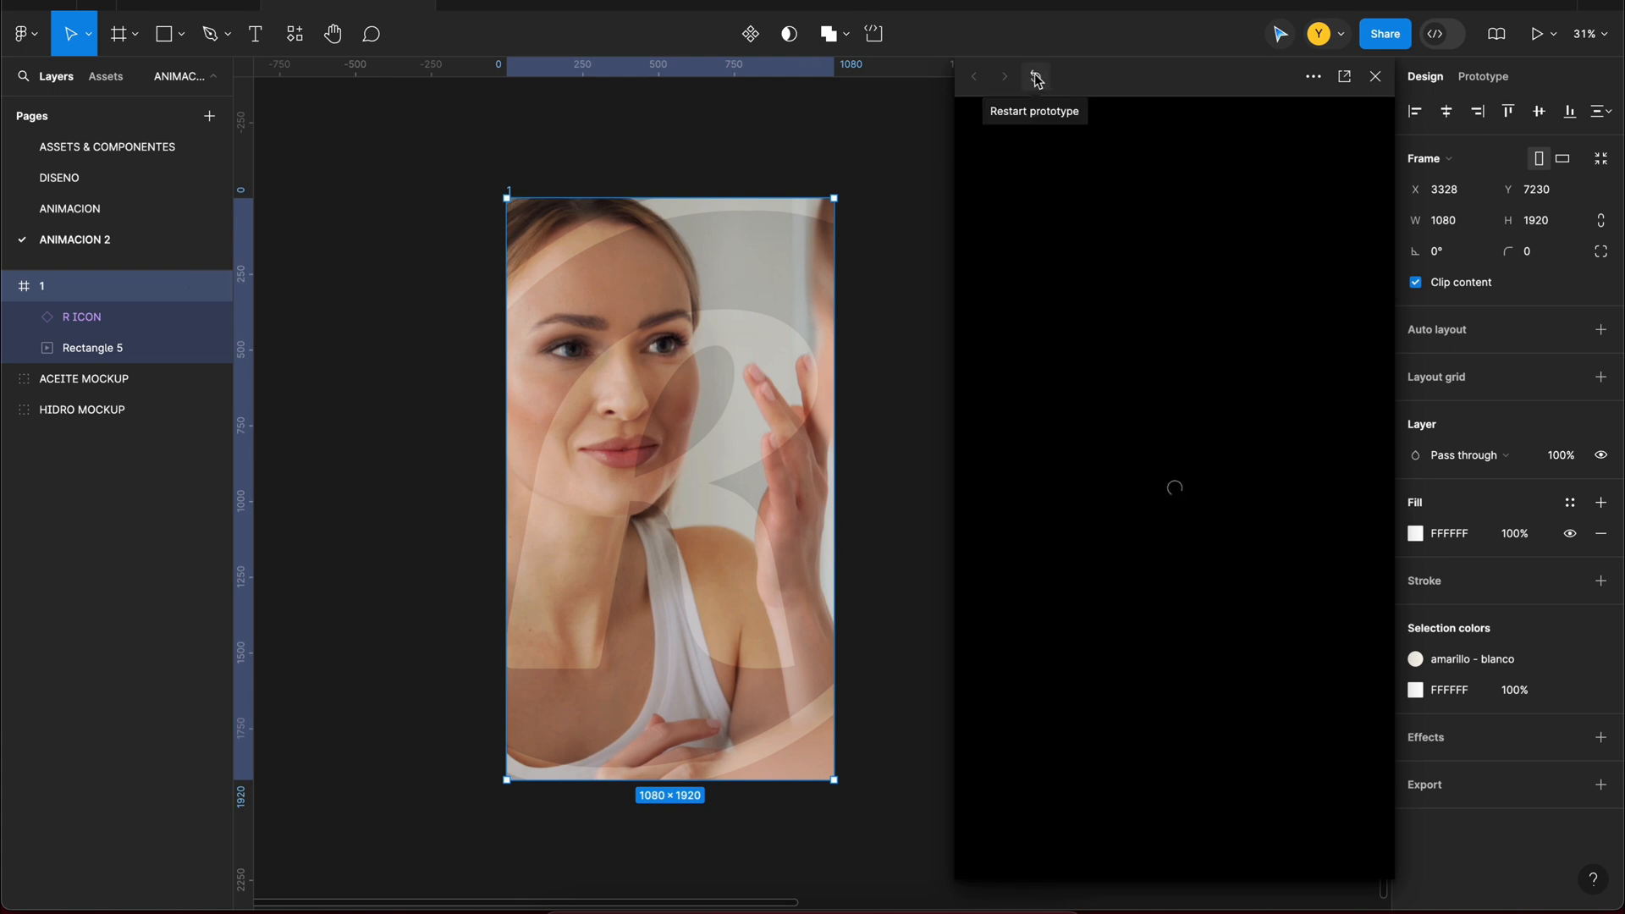
drag(1037, 79, 1214, 59)
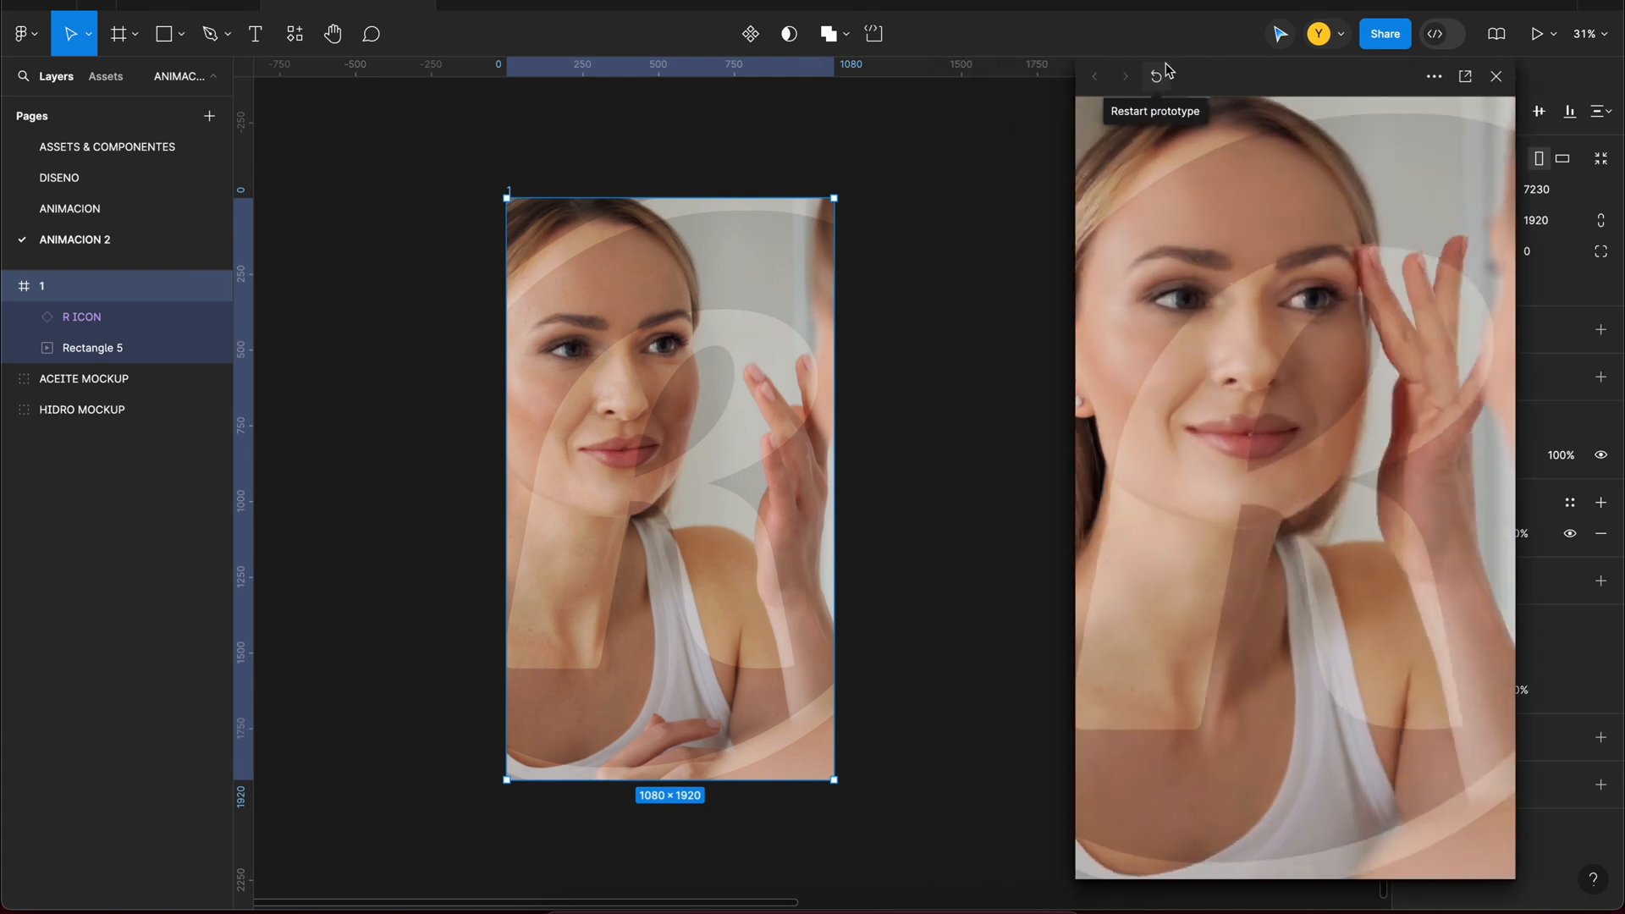
click(1492, 77)
key(Escape)
Step: Insert the LOGO PRINCIPAL component into the centre of frame 1, scaled to about 607 × 134
click(294, 34)
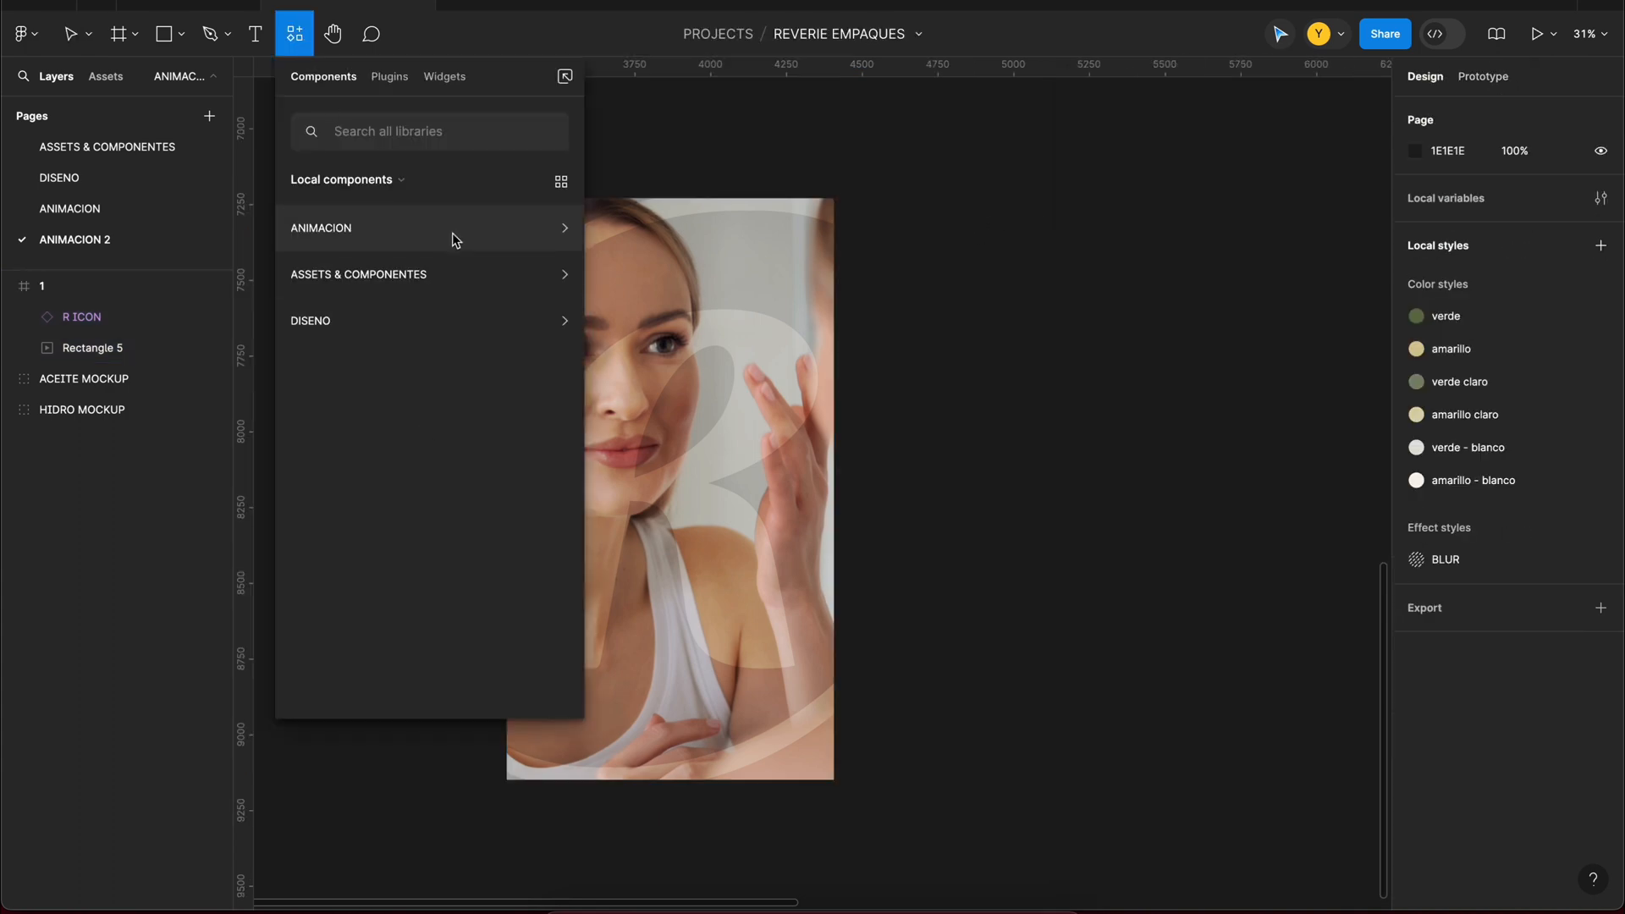
click(451, 230)
click(300, 222)
click(414, 308)
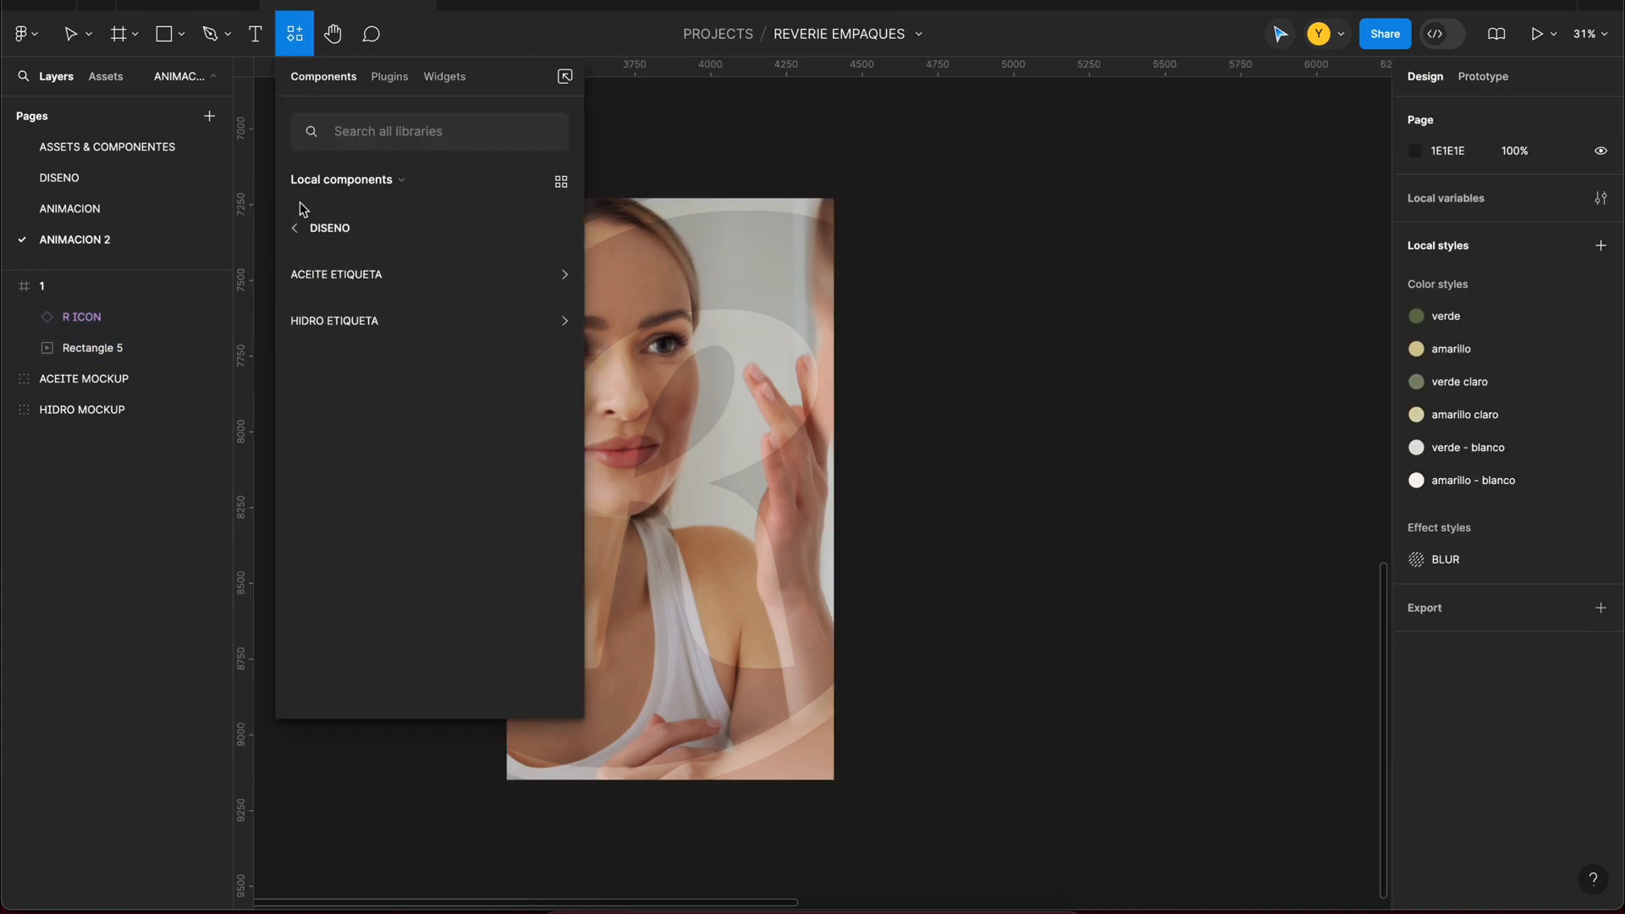
click(295, 227)
click(395, 268)
drag(382, 419, 786, 500)
key(k)
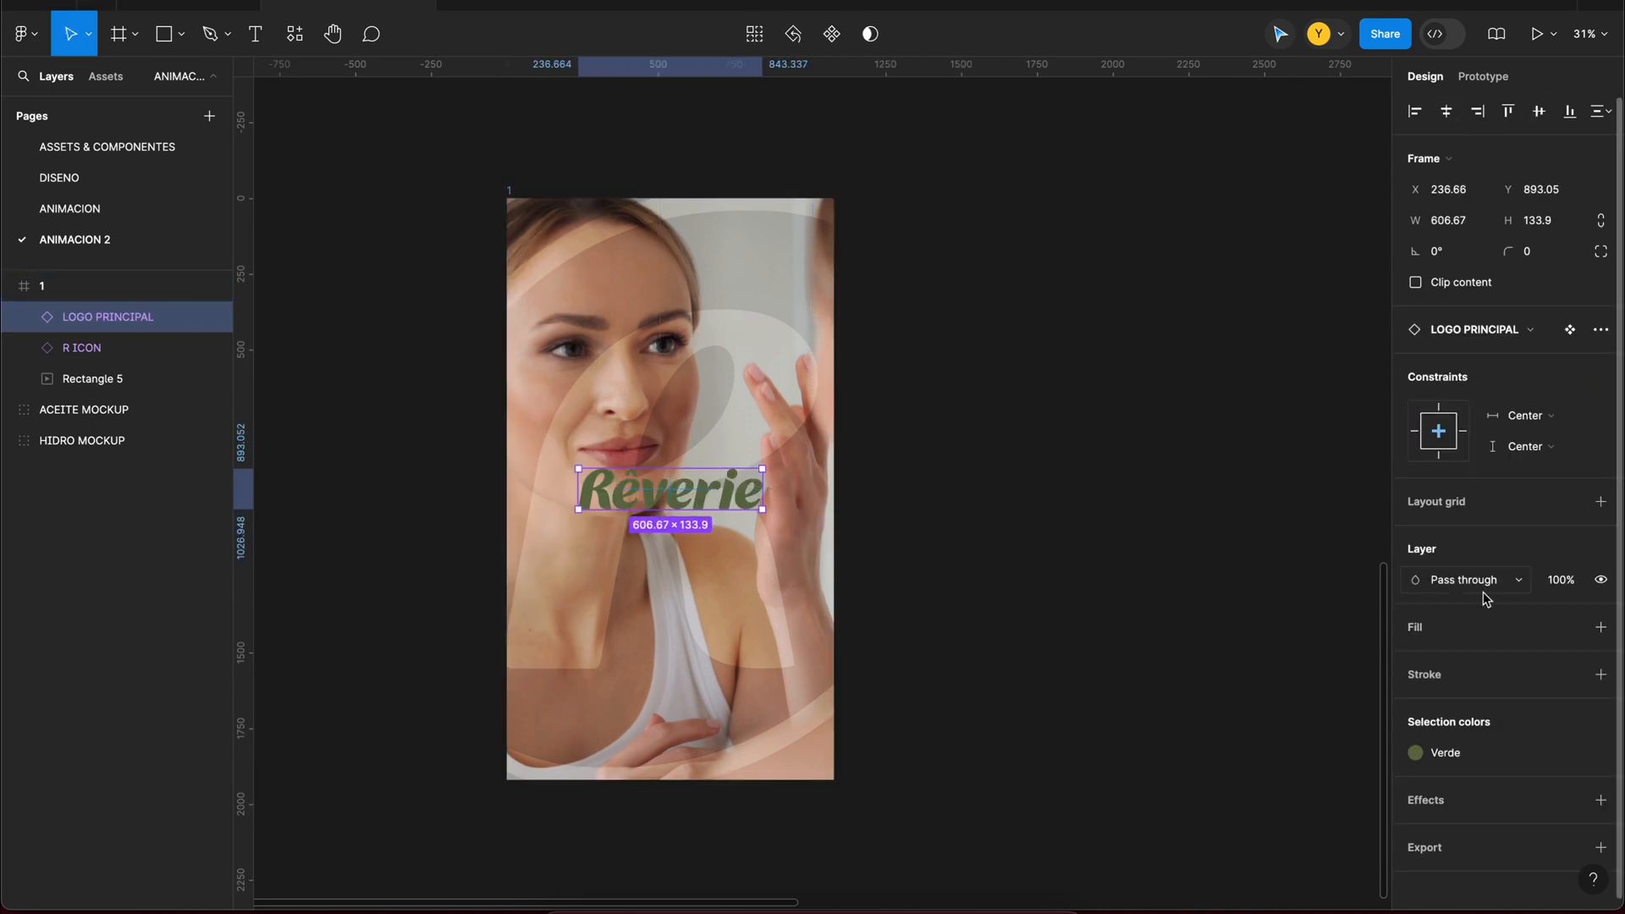
click(1183, 459)
Step: Draw a circle about 1183 px wide over the upper-right corner of frame 1 and place it below the R icon layer
click(181, 34)
click(138, 150)
drag(619, 149, 978, 508)
drag(782, 359, 764, 269)
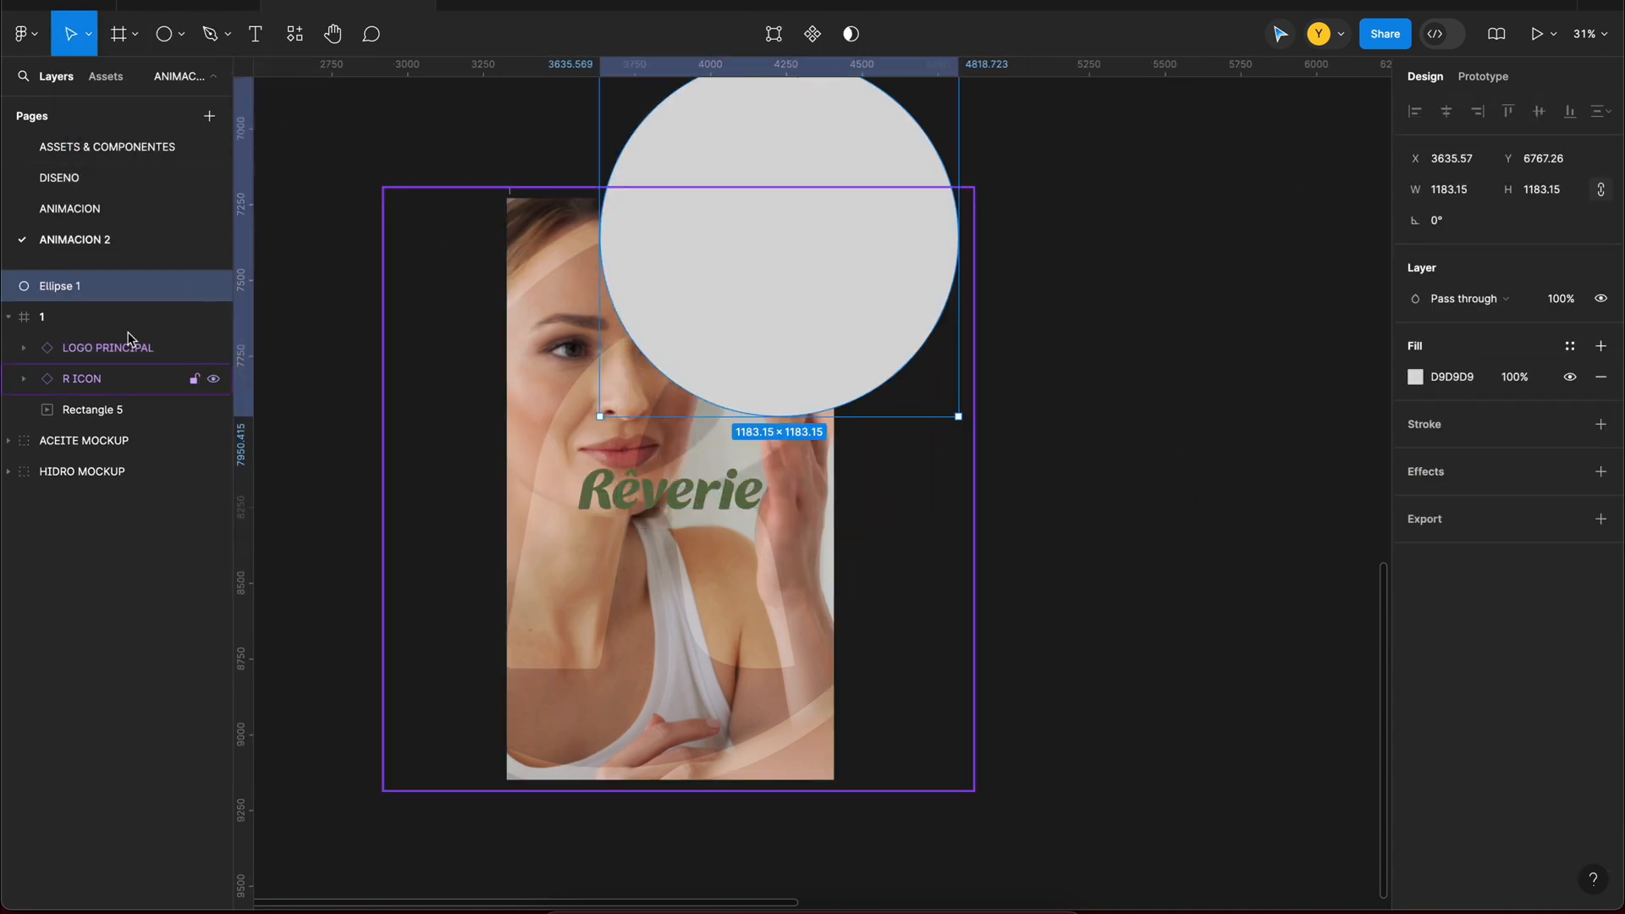
drag(101, 397, 101, 398)
Step: Fill the circle with the verde claro style and set its blend mode to Multiply
click(1417, 501)
click(1571, 471)
click(1255, 629)
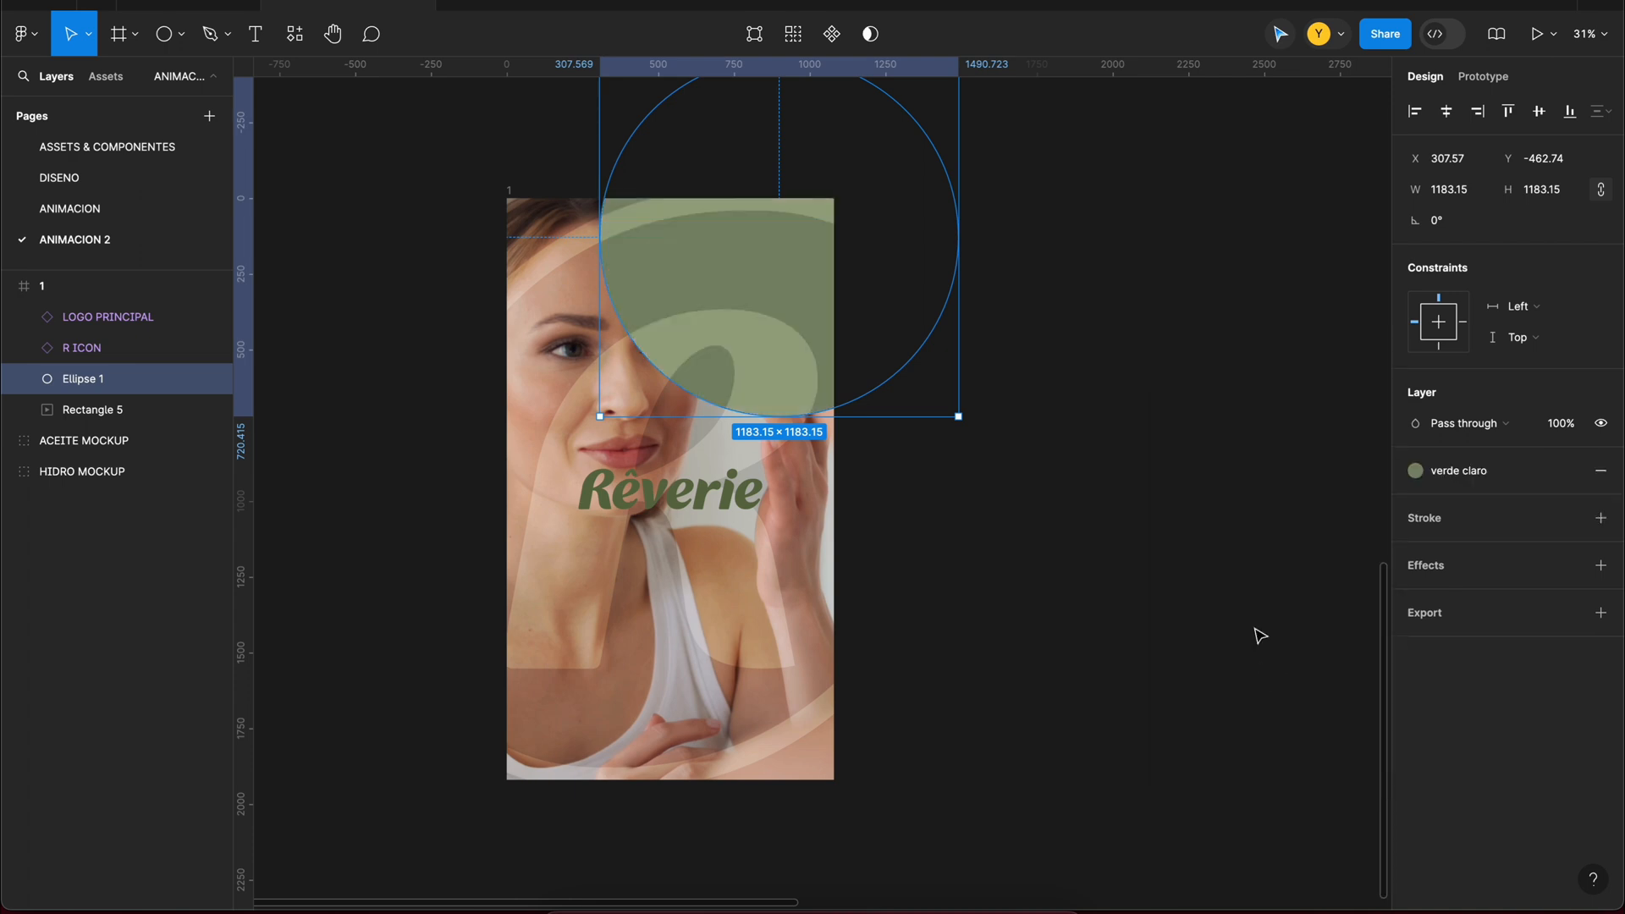
click(1449, 425)
click(1449, 516)
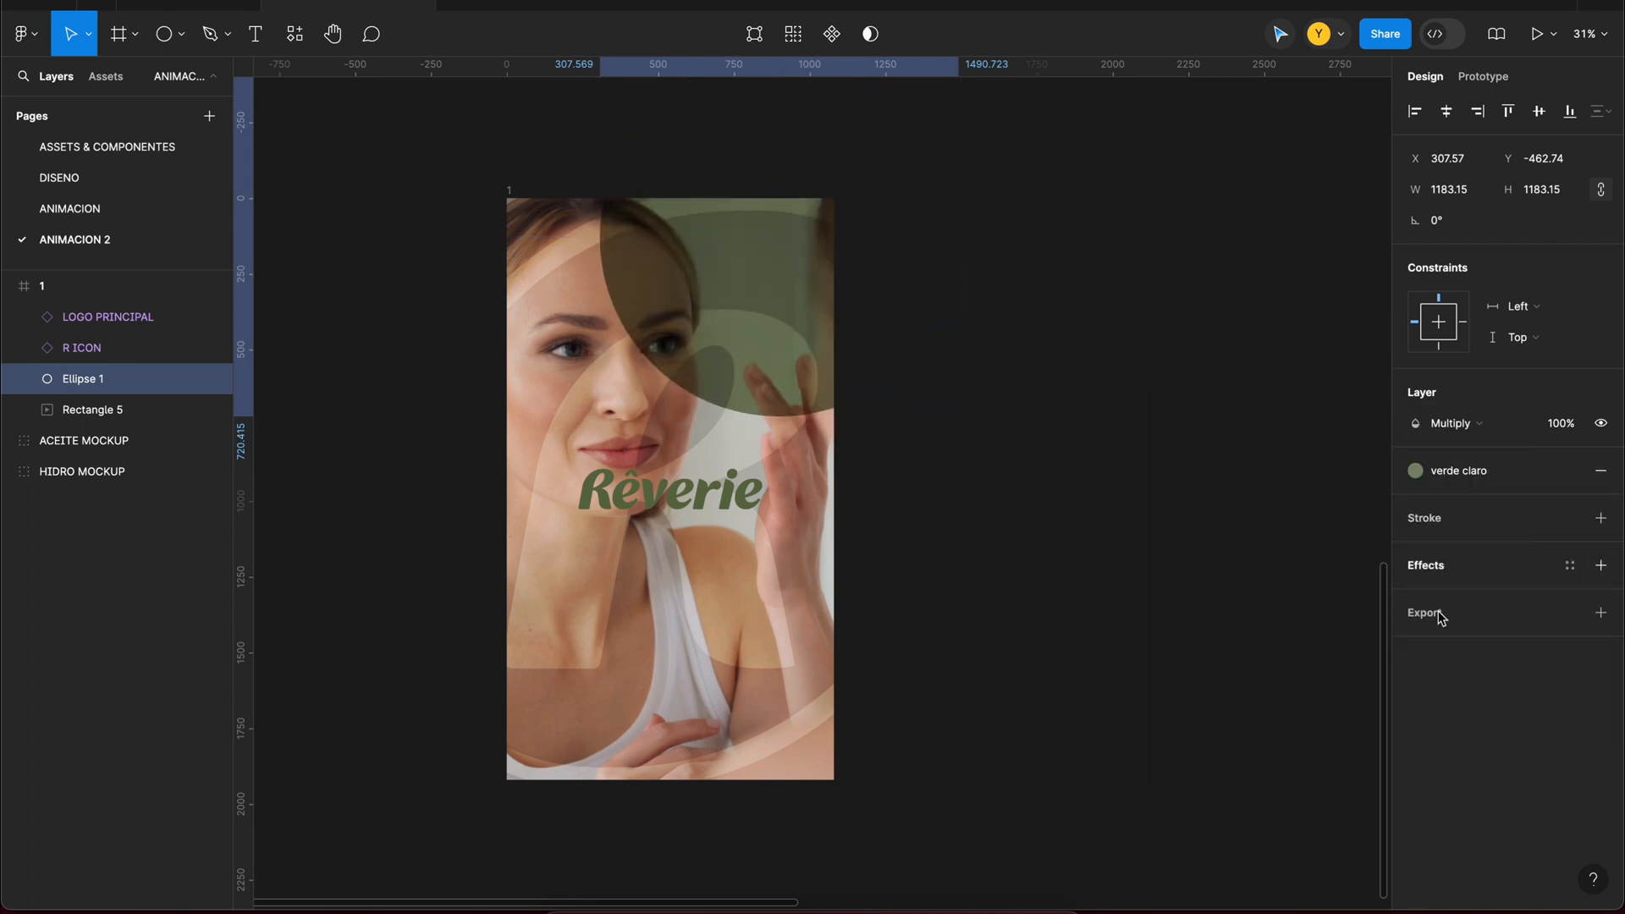
Step: Add a layer blur to the circle and place a copy about 1648 px wide over the frame's lower-left corner
click(1472, 619)
key(Return)
drag(827, 262, 896, 272)
key(super+z)
drag(743, 246, 525, 764)
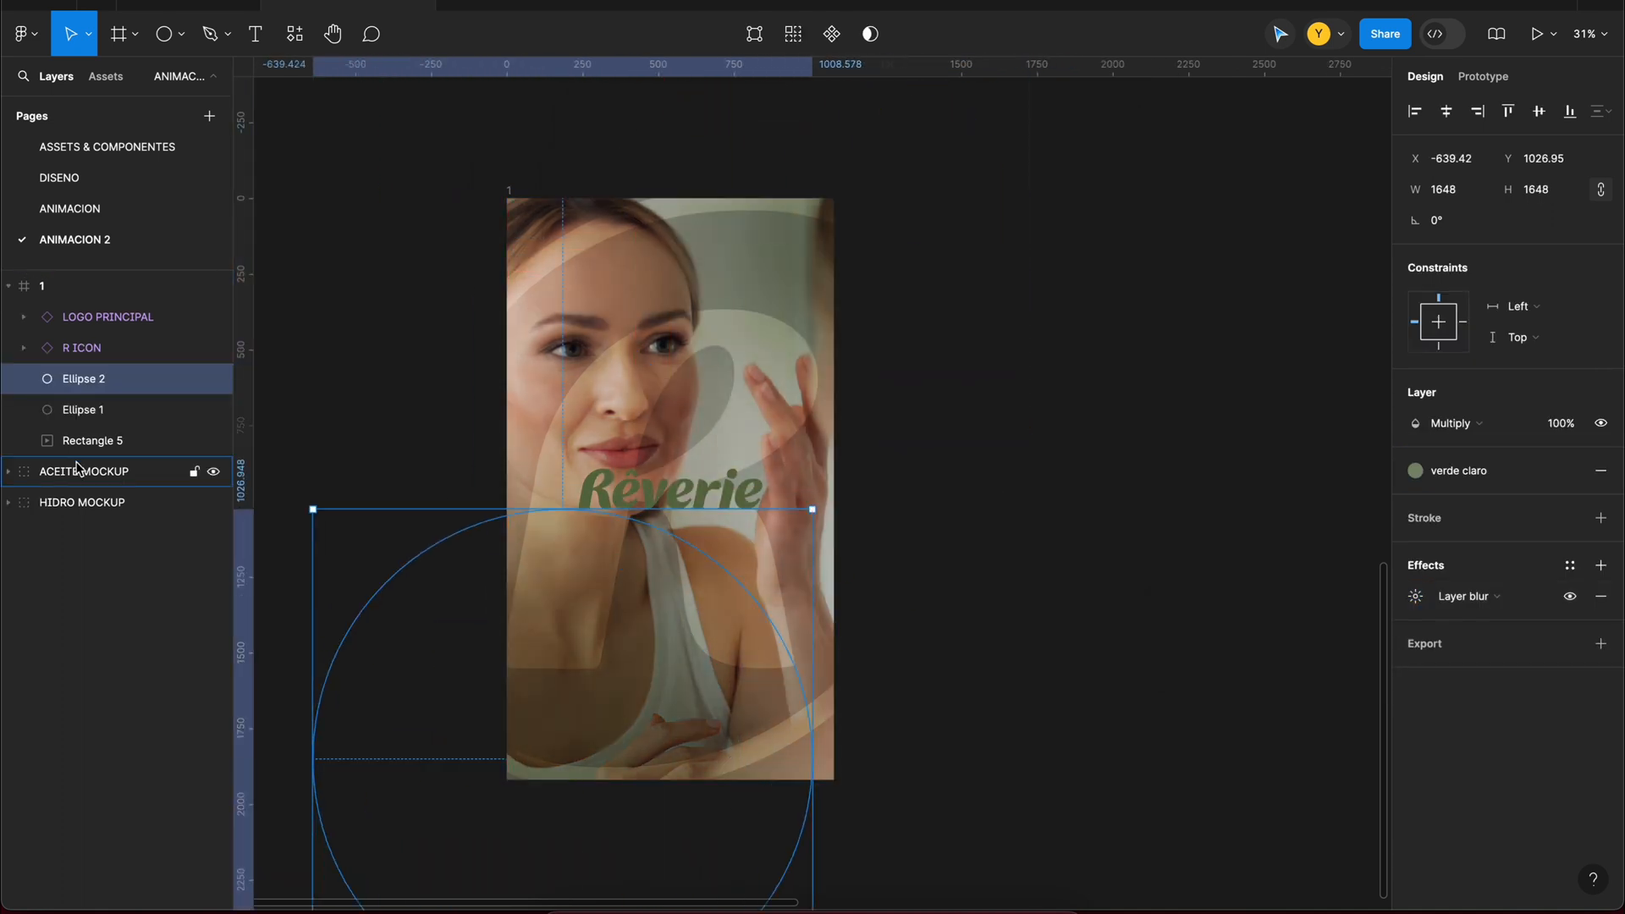
Step: Set the layer opacity of both blurred circles to 50%
shift+click(83, 410)
click(1560, 501)
text(52)
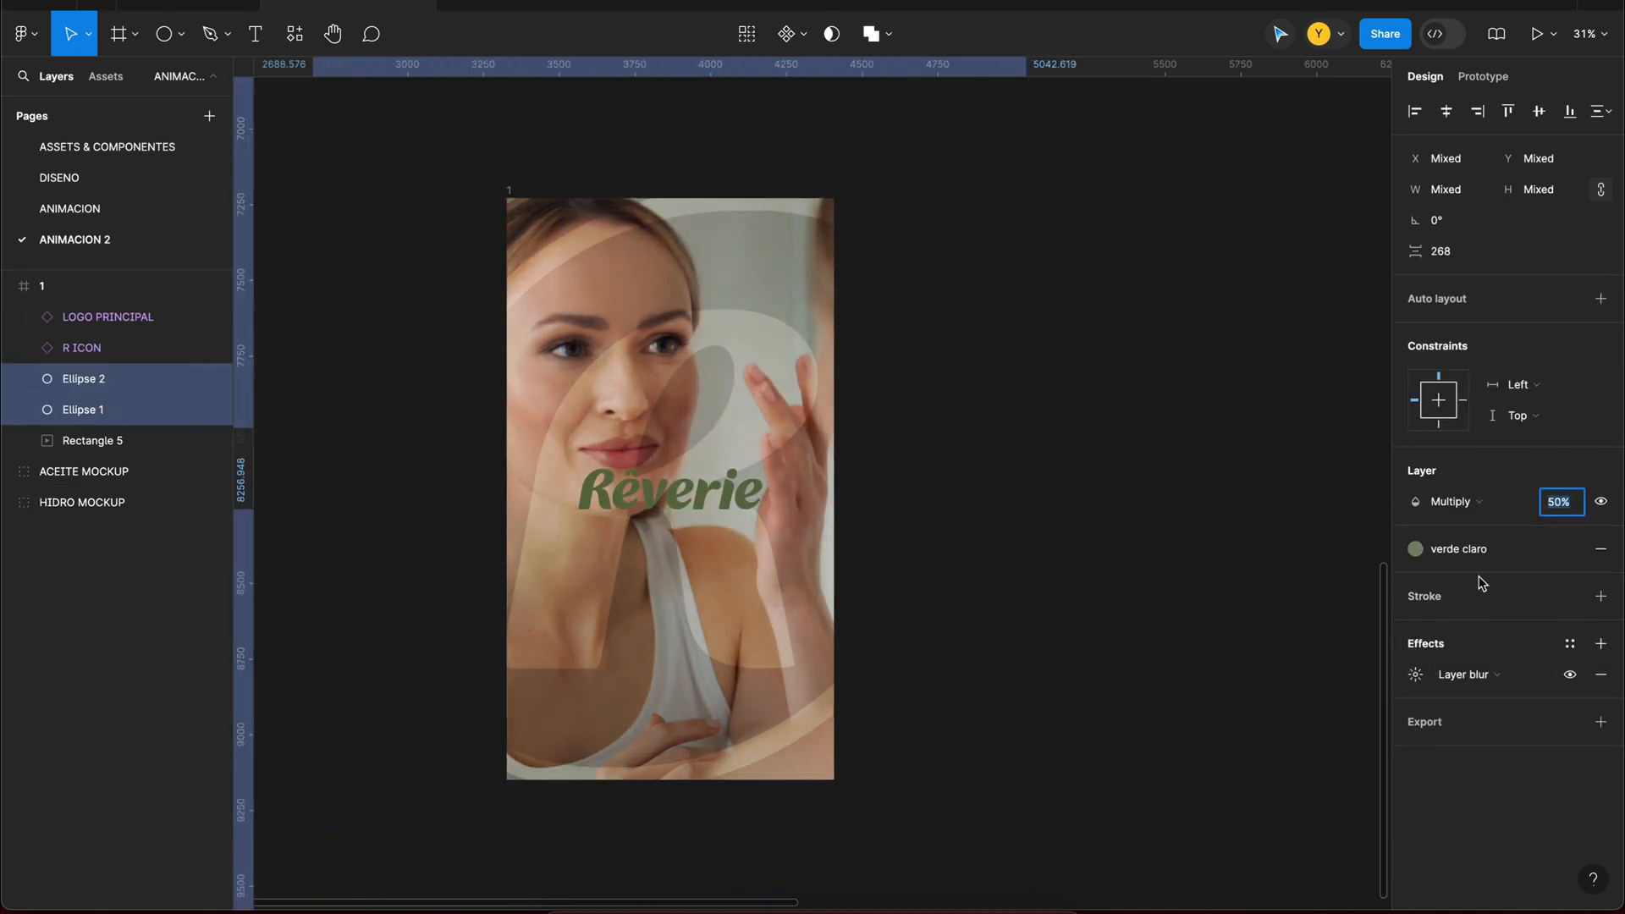
Step: Recolour the R icon and the Rêverie logo with the verde - blanco style
click(557, 753)
click(1513, 801)
click(1278, 846)
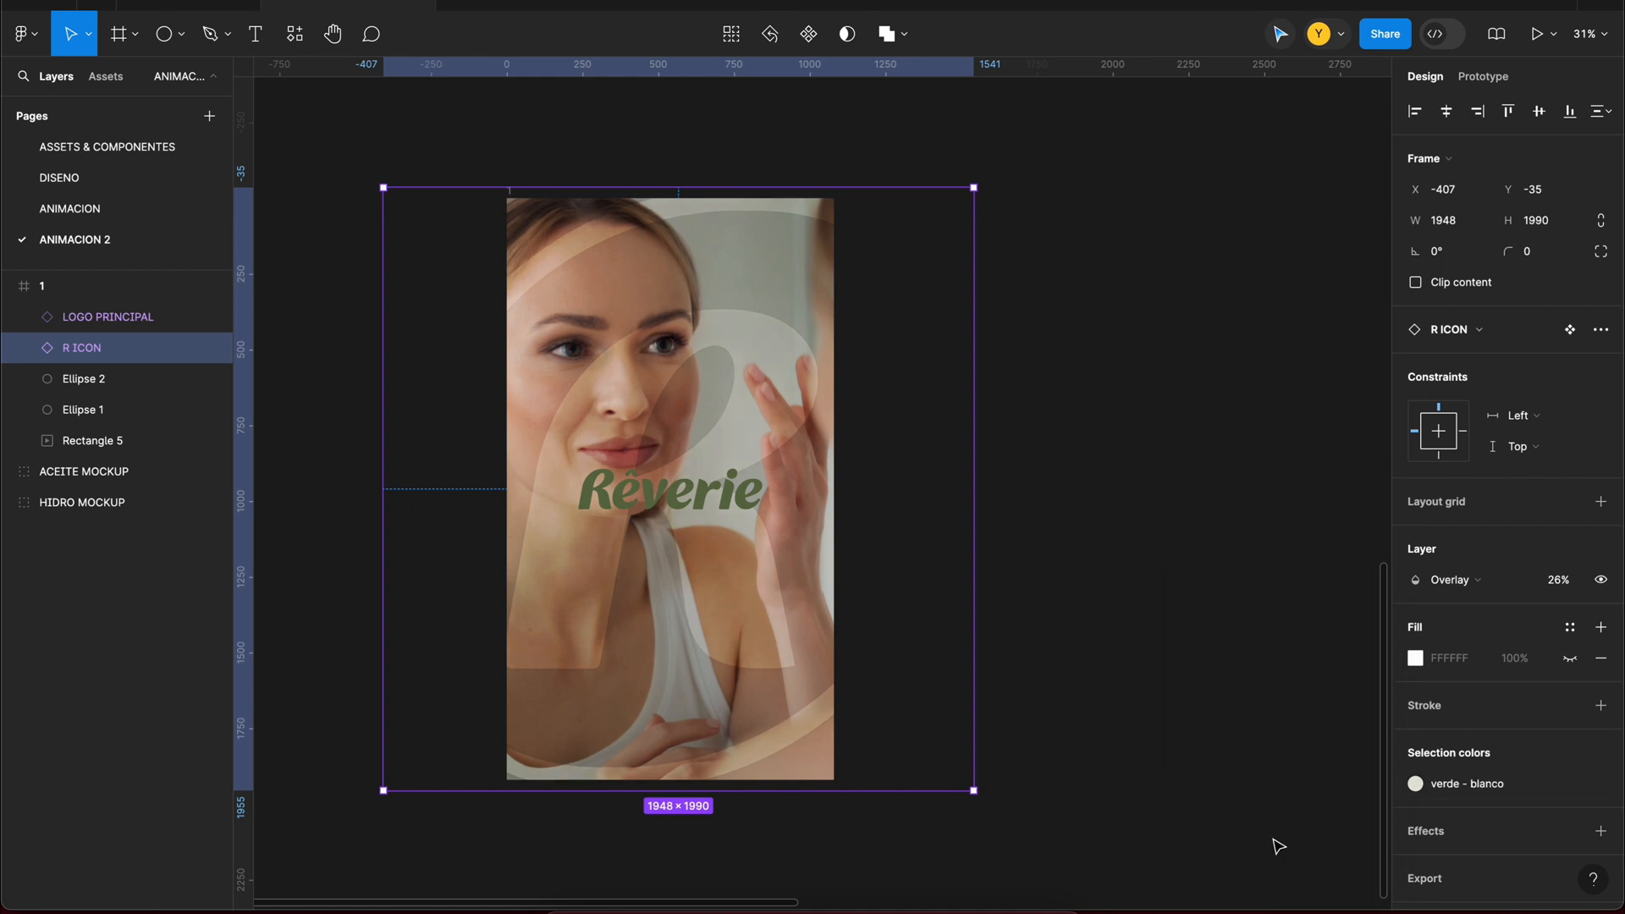
click(667, 498)
click(1497, 760)
click(1278, 846)
scroll(1107, 632, up, 1)
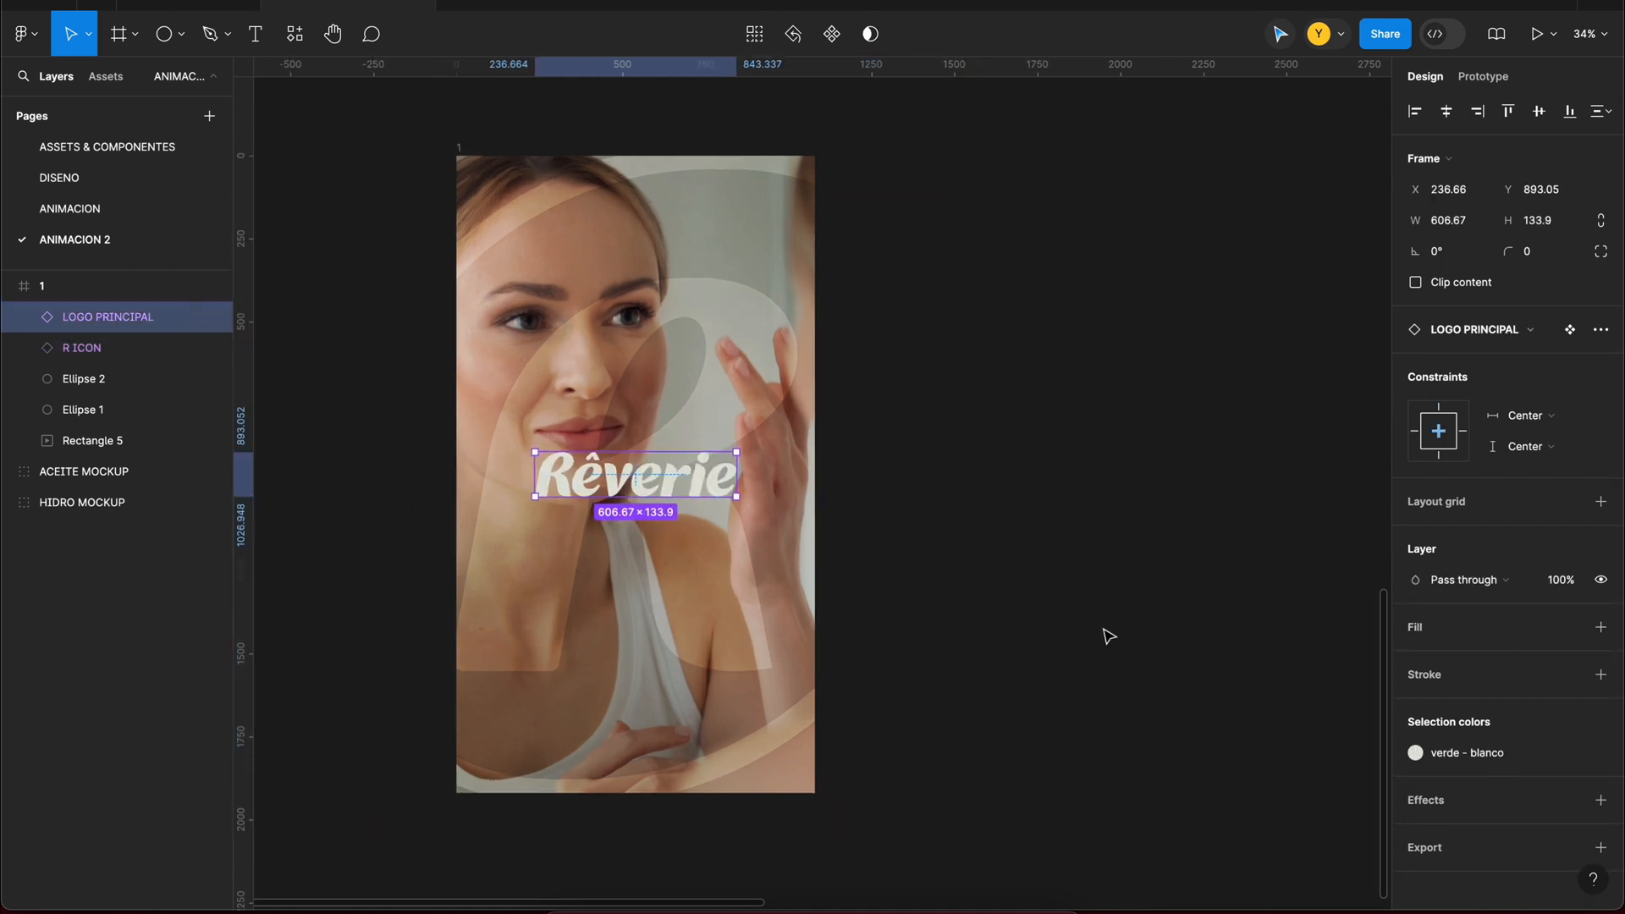
Step: Place both circles above the R icon in the layer order and enlarge the lower-left circle to about 2107 px
click(1107, 632)
scroll(1016, 593, left, 1)
click(152, 317)
click(157, 413)
click(100, 441)
click(100, 411)
shift+click(100, 380)
drag(100, 380, 104, 336)
click(84, 348)
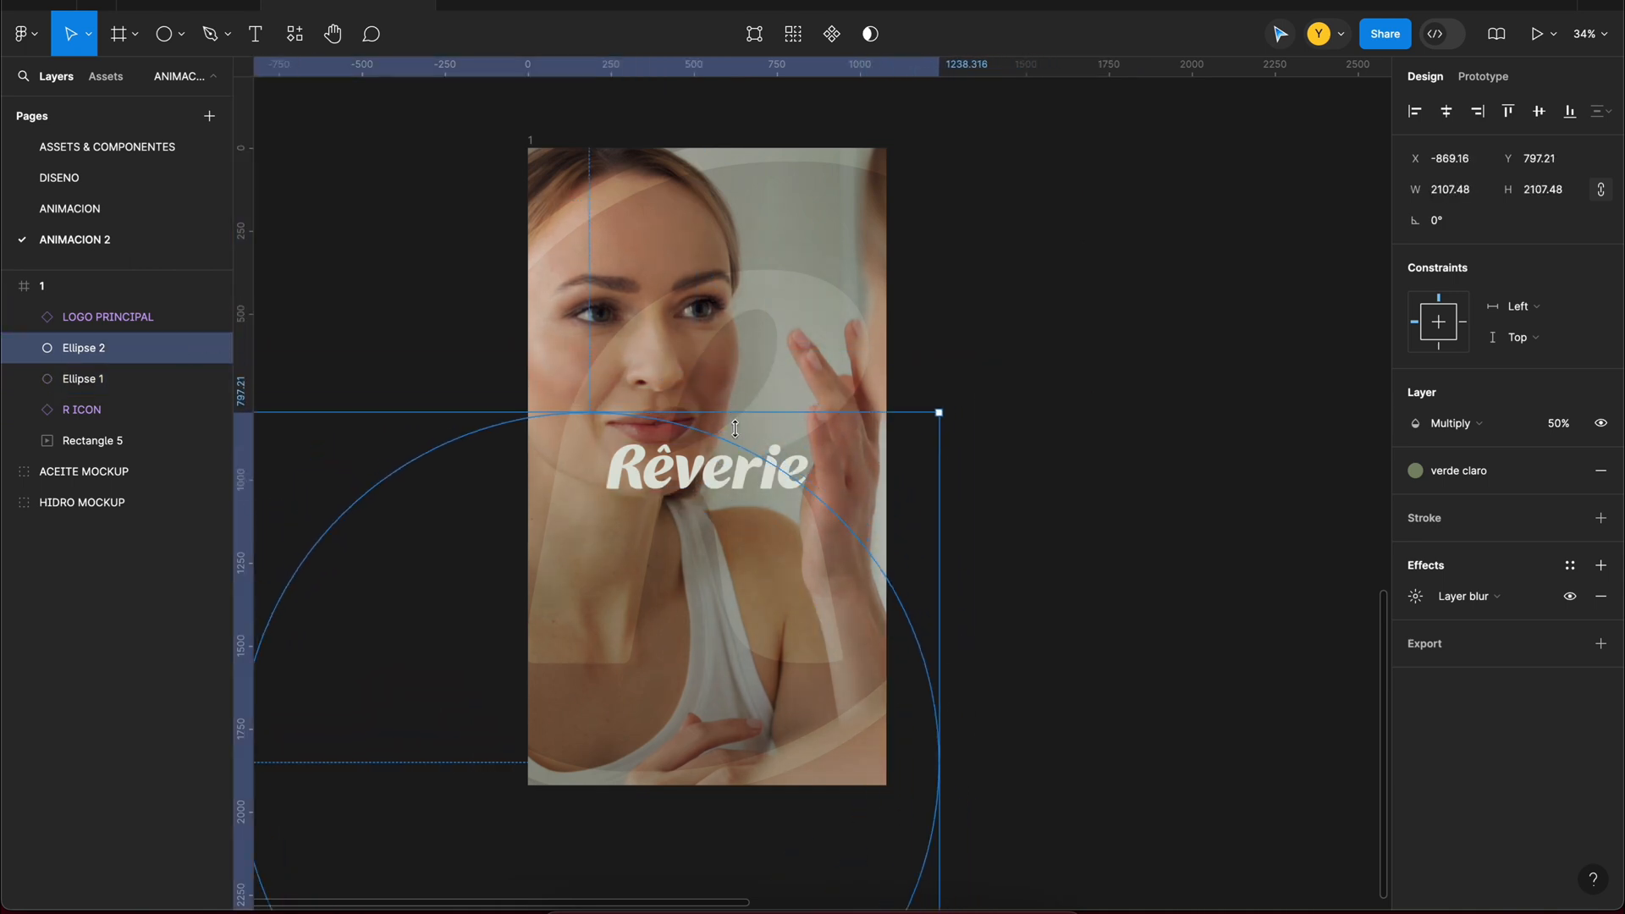
Step: Group the circles, the R icon and the video rectangle, and name the group FONDO
shift+click(117, 432)
key(ctrl+g)
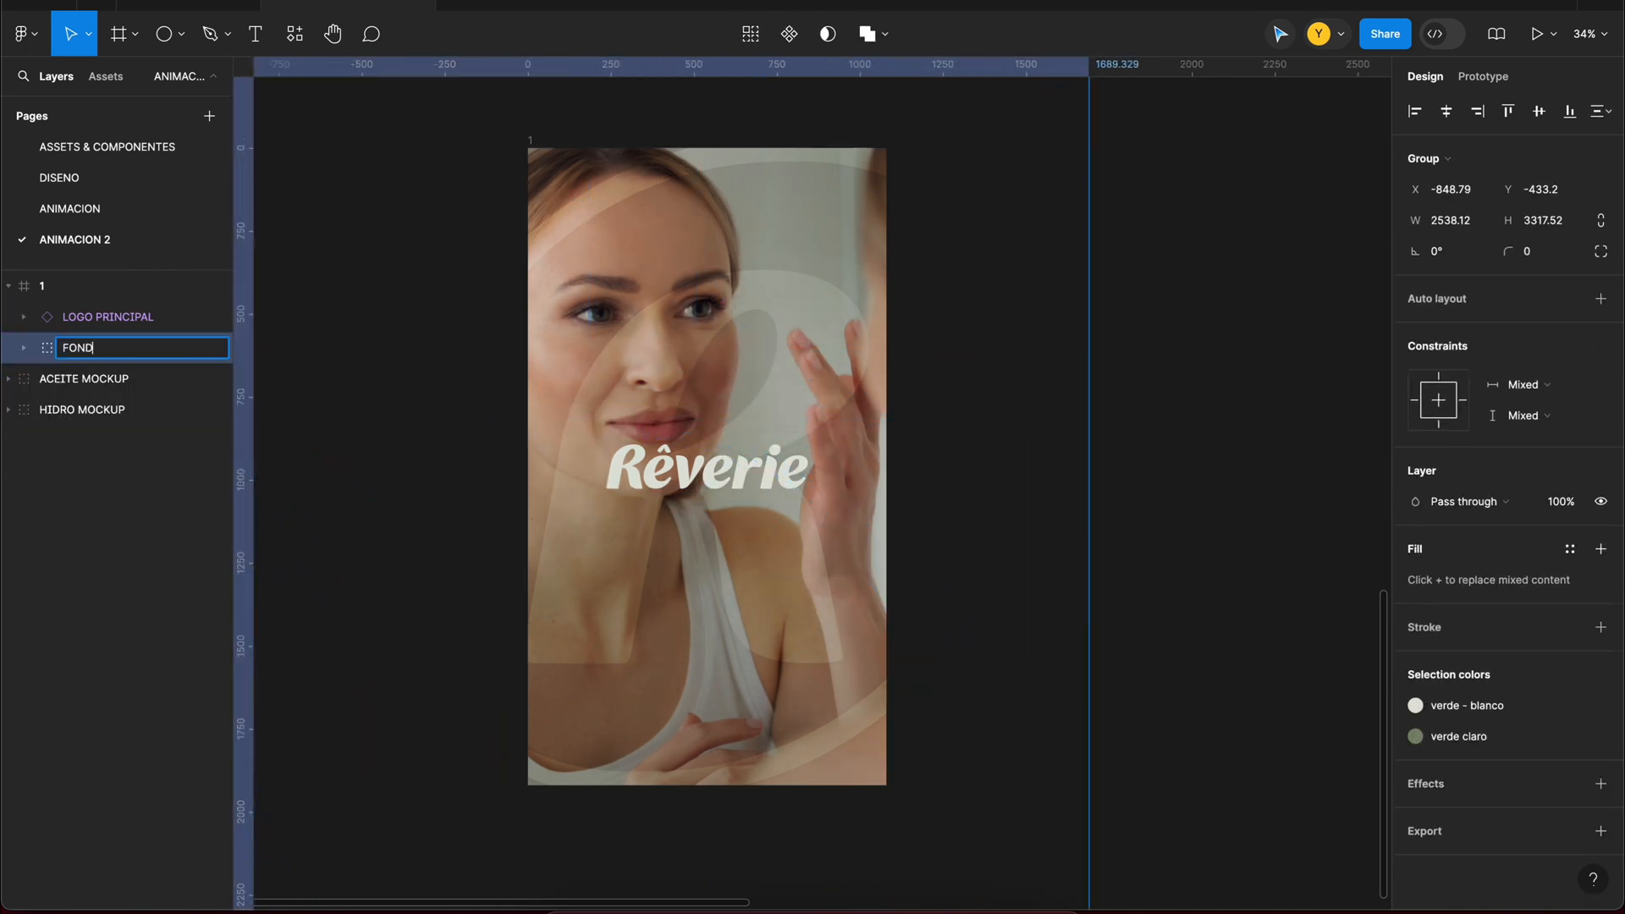
click(530, 141)
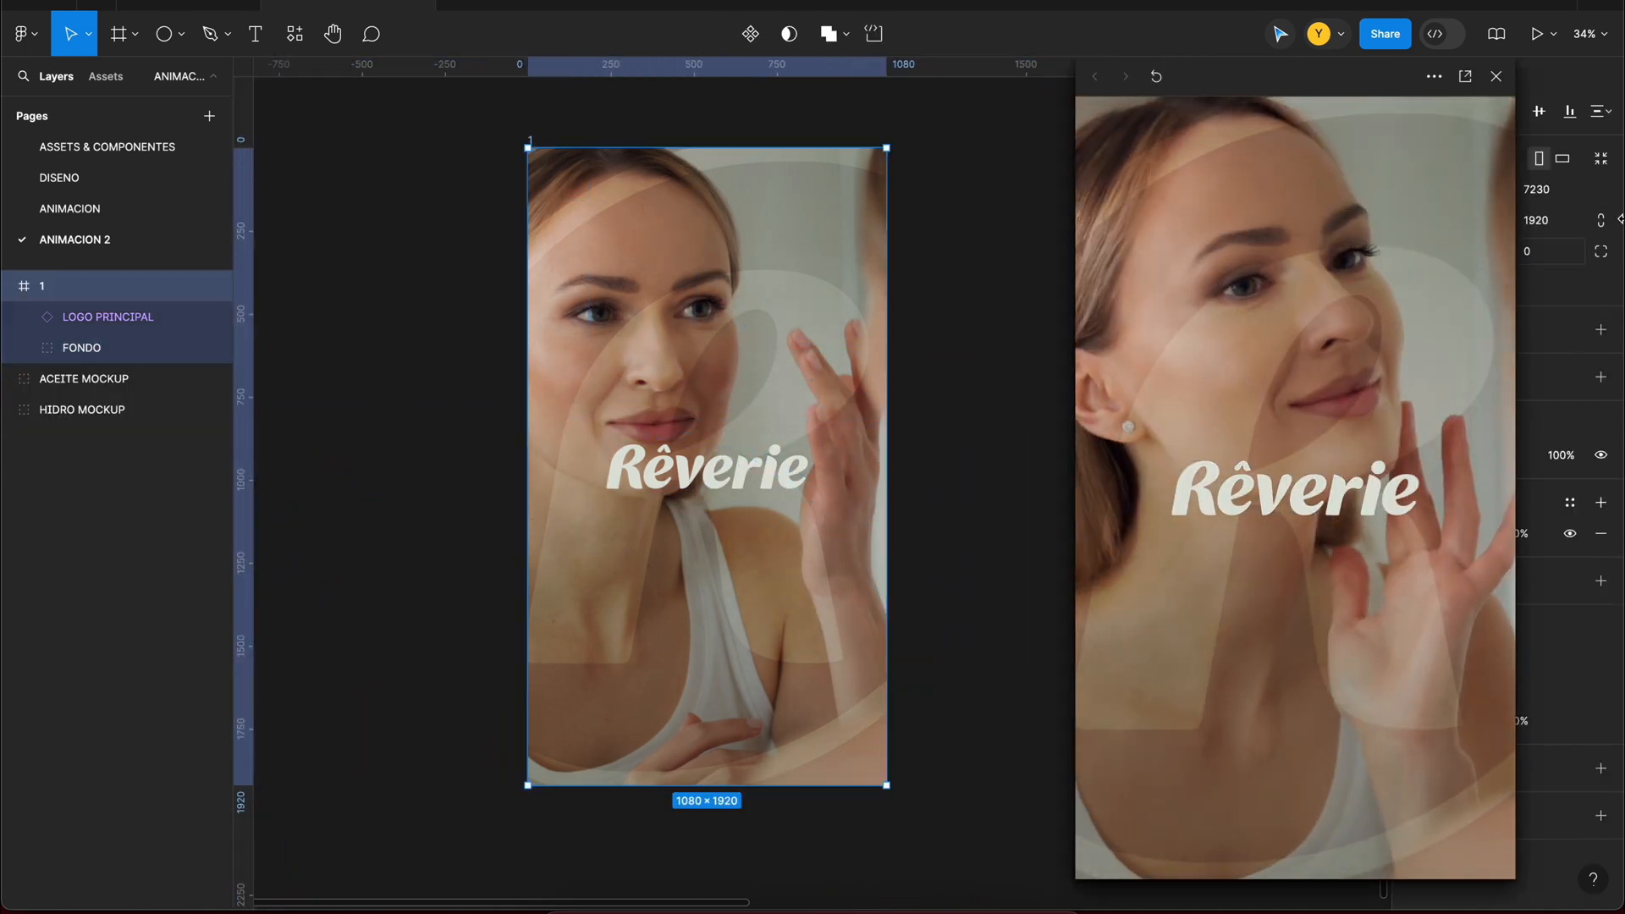
Step: Place a copy of the Rêverie logo on the empty canvas beside frame 1
click(706, 467)
drag(707, 467, 1140, 273)
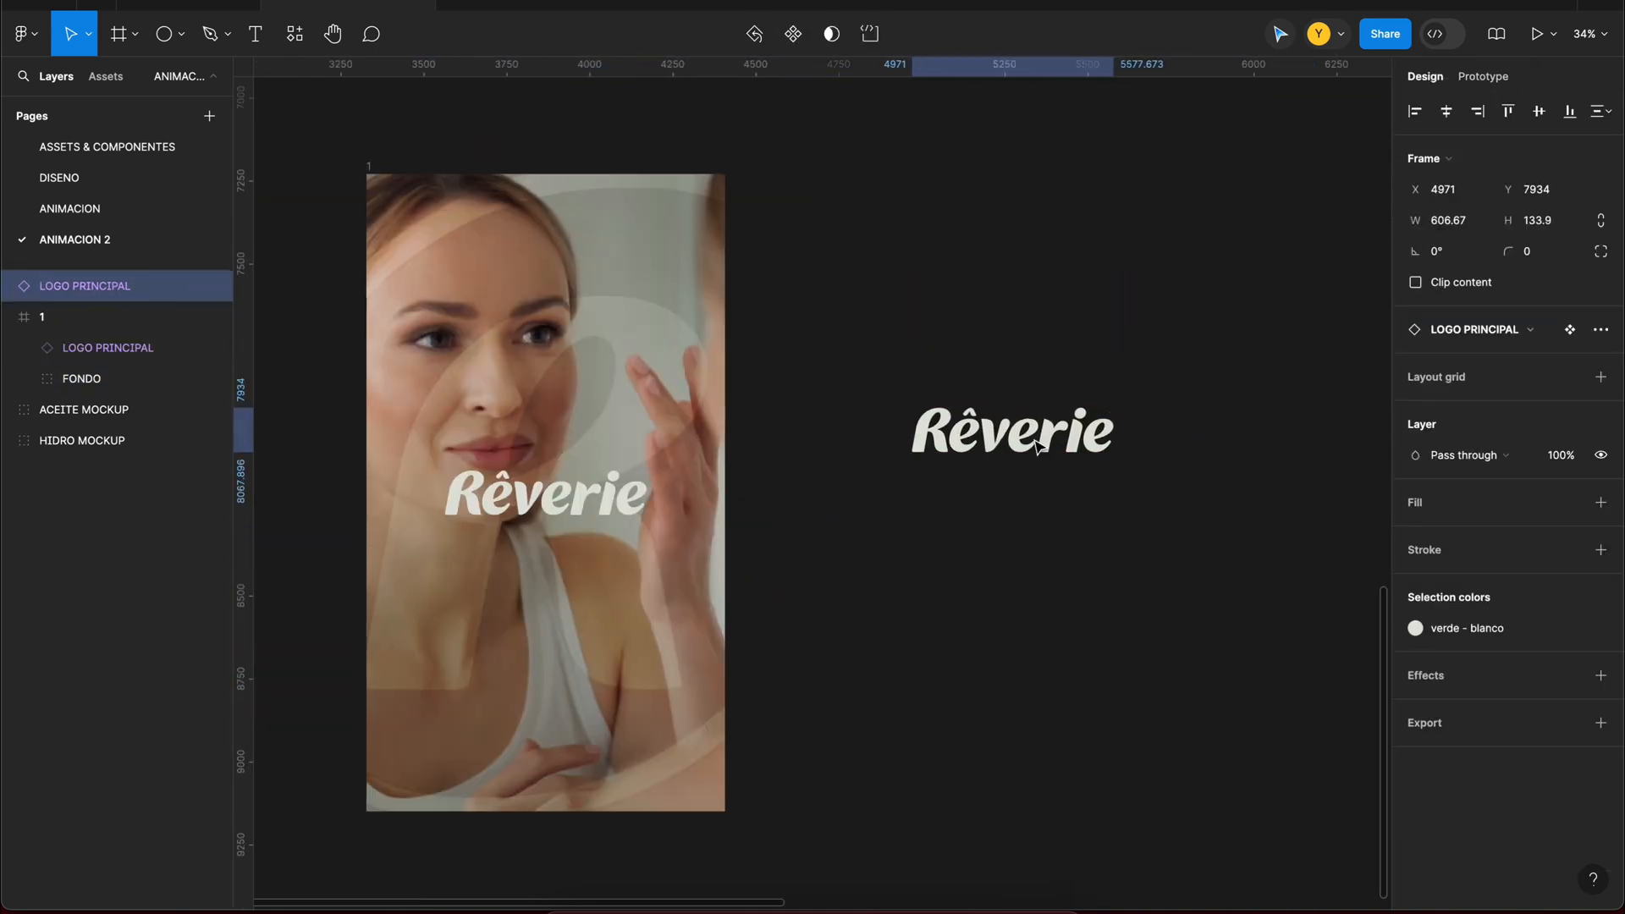
scroll(1039, 446, right, 2)
Step: Create a 1080 × 483 frame beside frame 1 and fill it with the verde style
key(f)
click(819, 173)
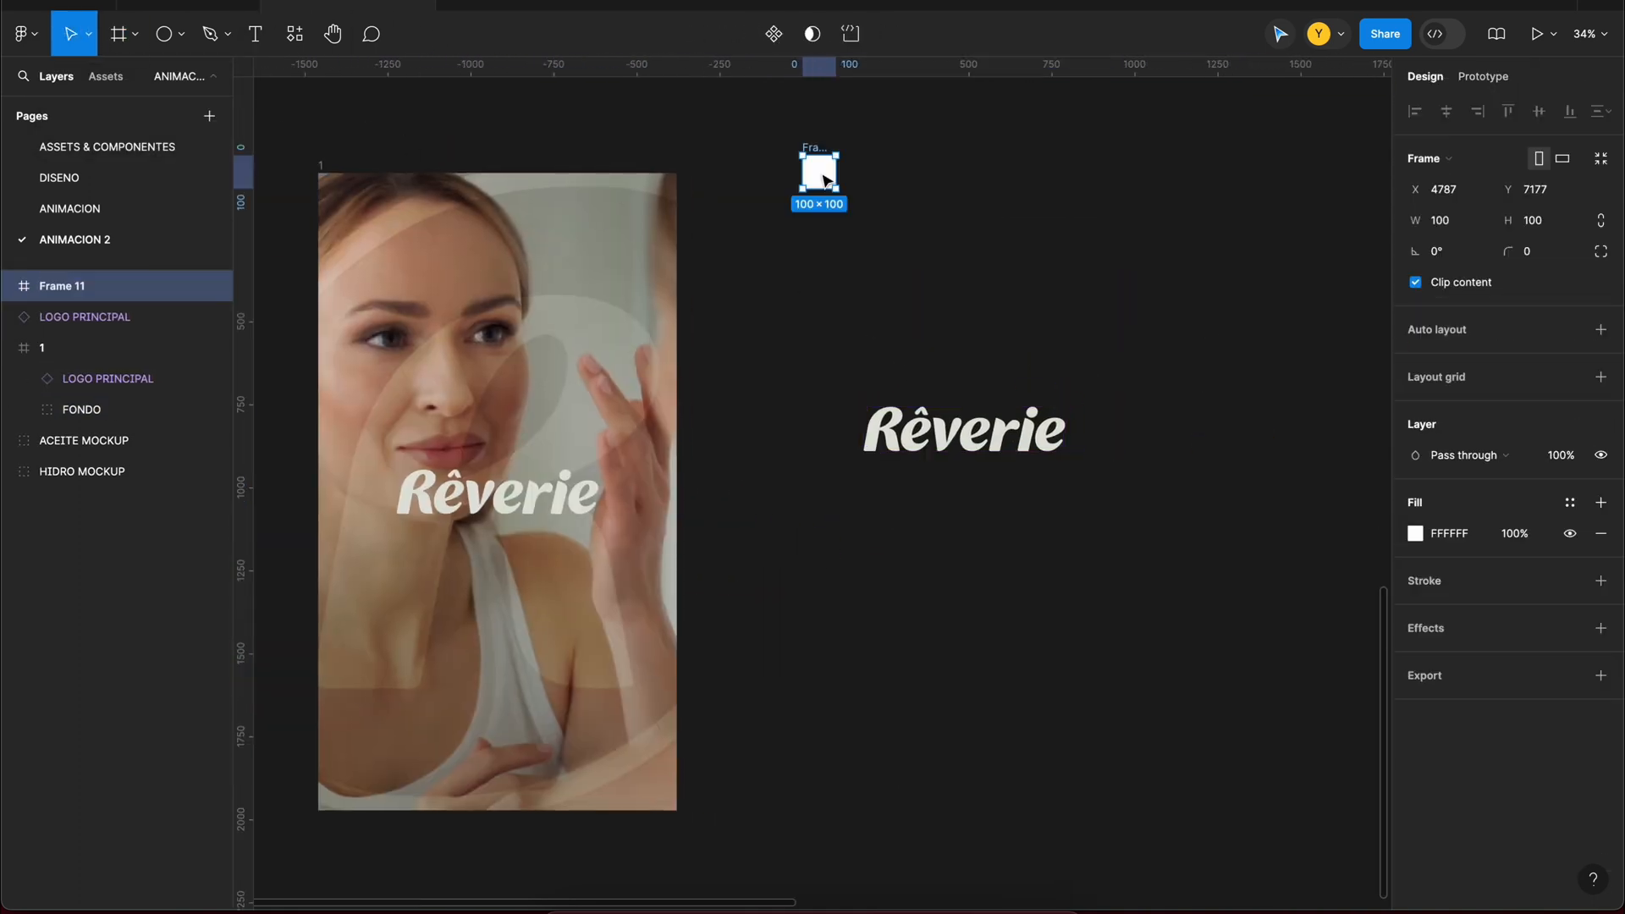
key(Return)
drag(1054, 189, 1053, 317)
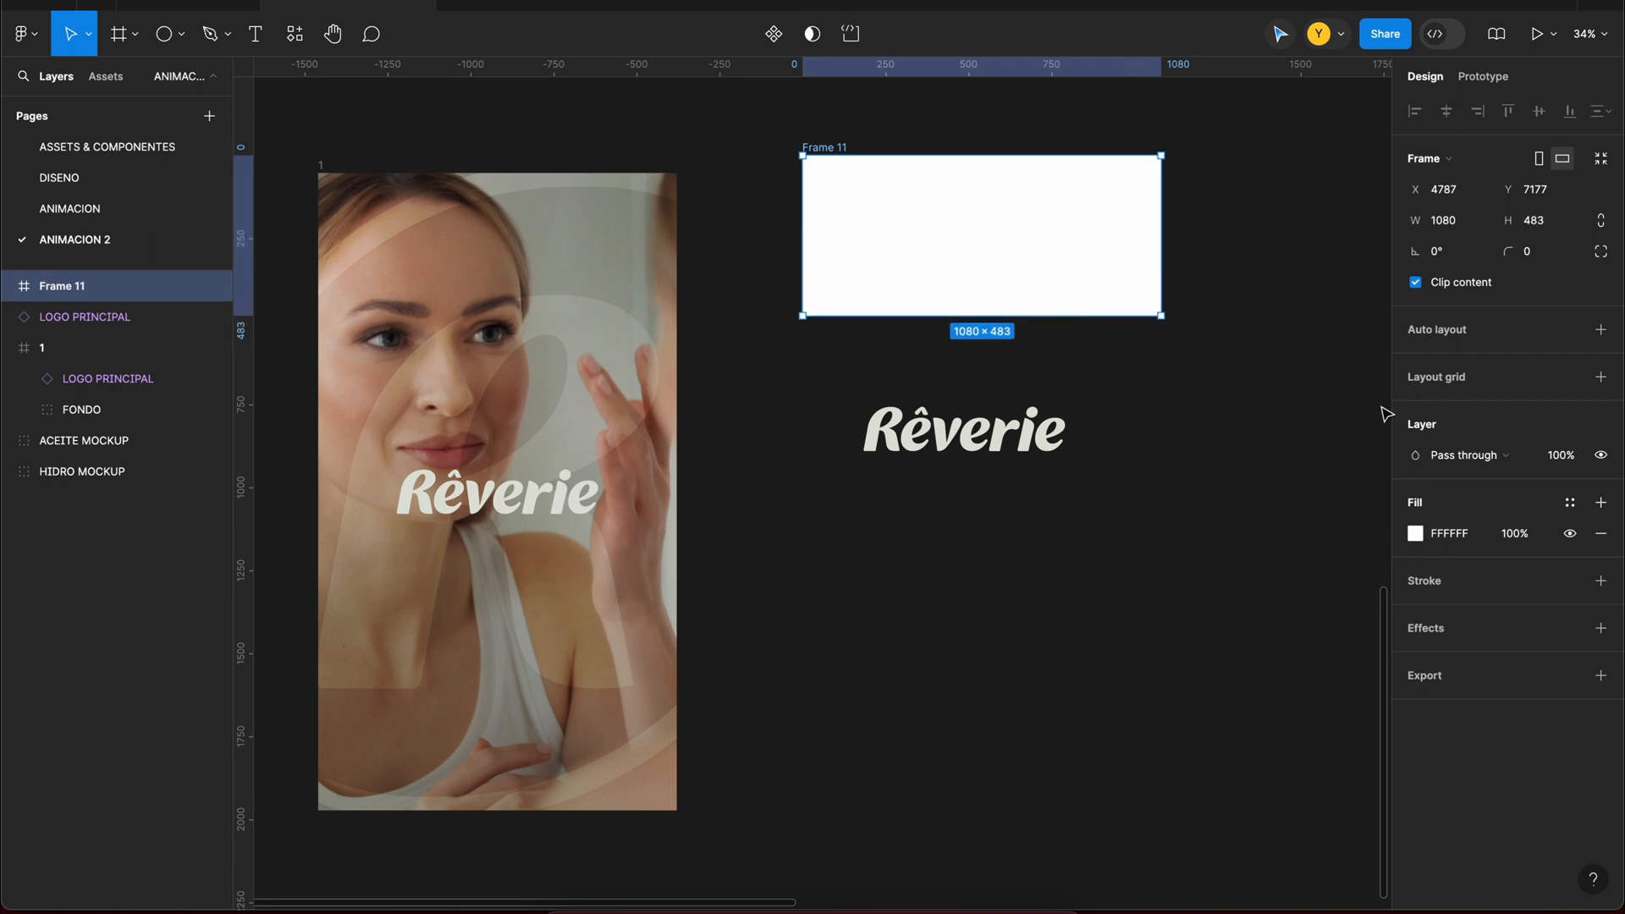
click(1570, 503)
click(1253, 631)
Step: Centre the logo copy inside the green frame and move the frame lower on the canvas
drag(975, 441, 1010, 253)
click(1446, 110)
drag(834, 148, 829, 390)
scroll(829, 390, right, 2)
click(834, 433)
click(1000, 410)
Step: Duplicate the green logo frame beside the original and select the logo in the copy
click(664, 346)
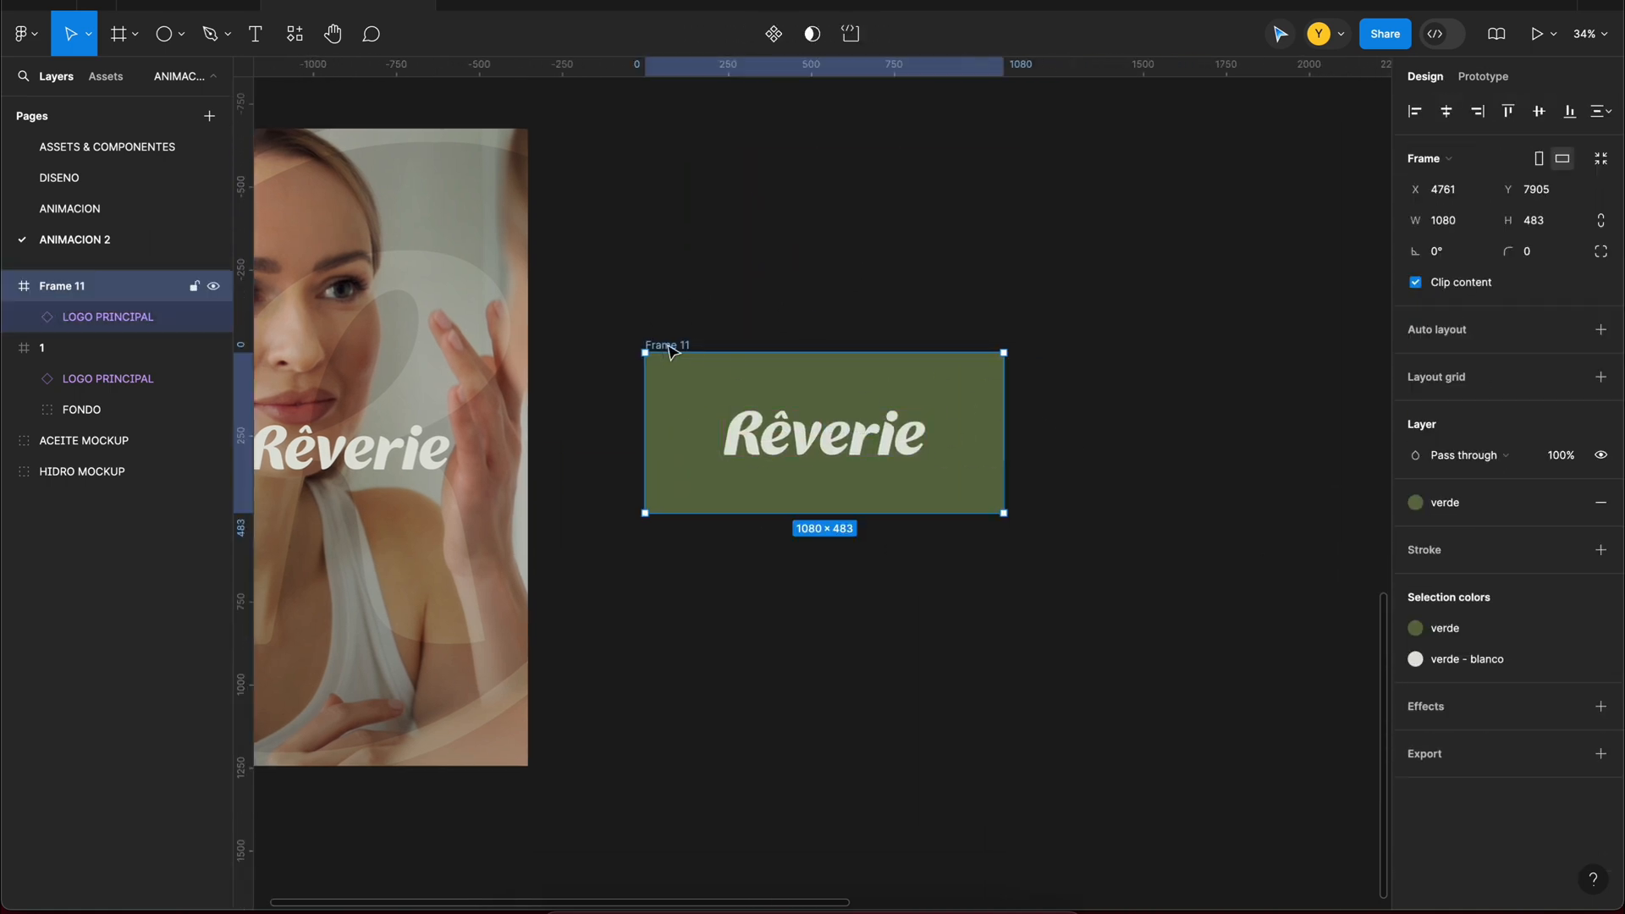
alt+drag(668, 346, 1063, 347)
scroll(1063, 347, right, 3)
click(920, 429)
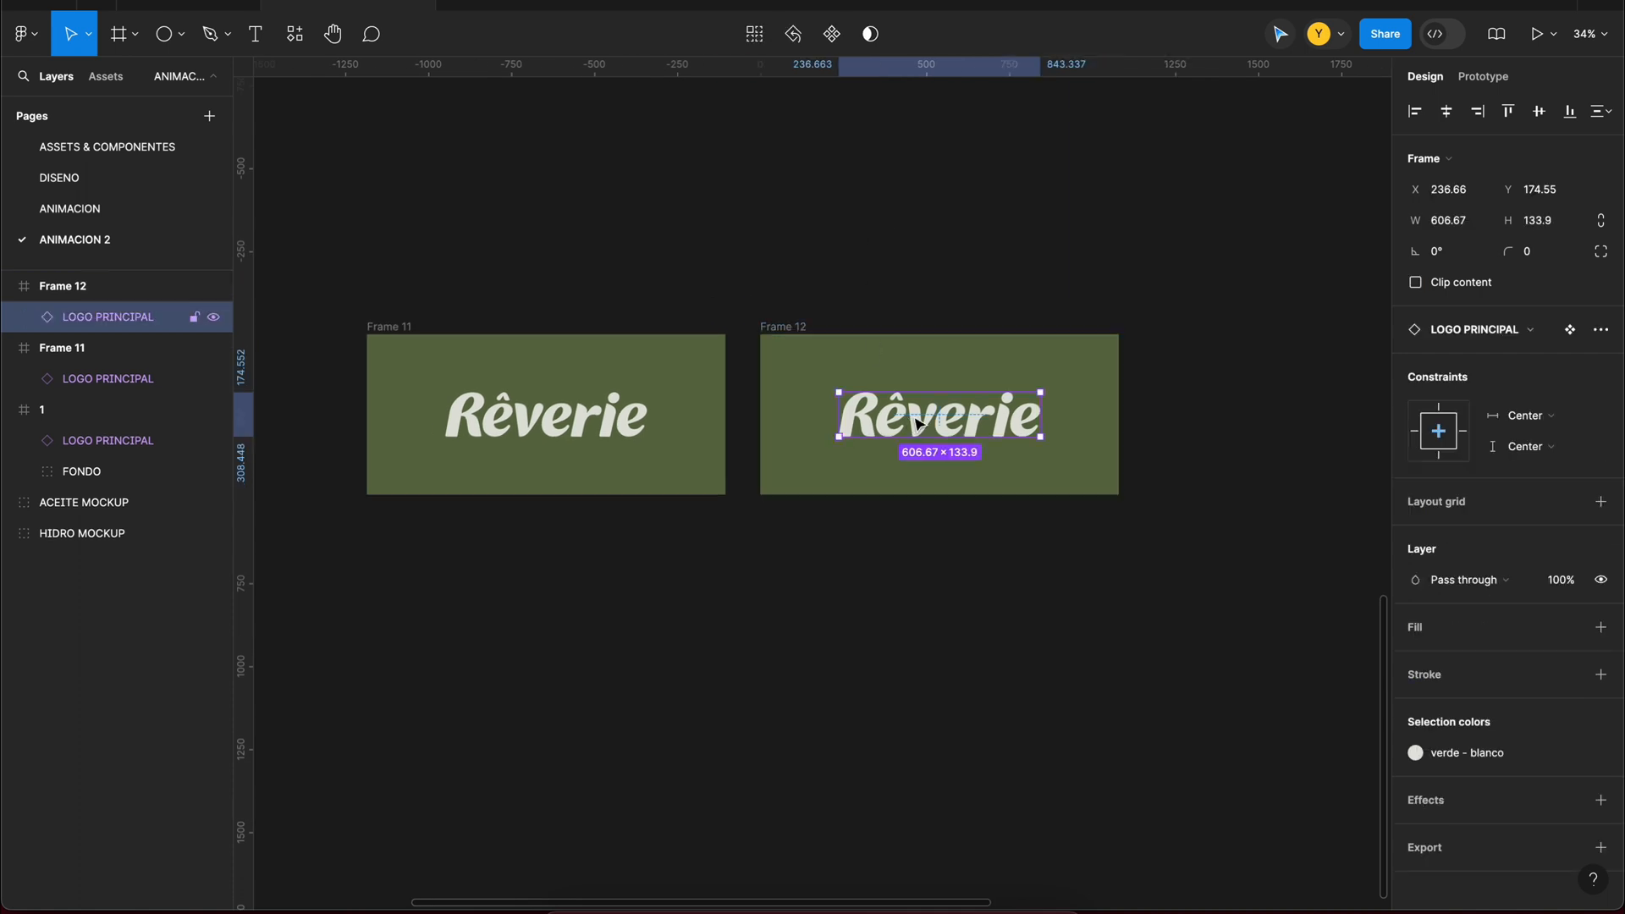
Step: Replace the logo in the duplicated green frame with a text layer reading "Mejores Productos..." in Poppins SemiBold
key(Delete)
key(f)
click(132, 41)
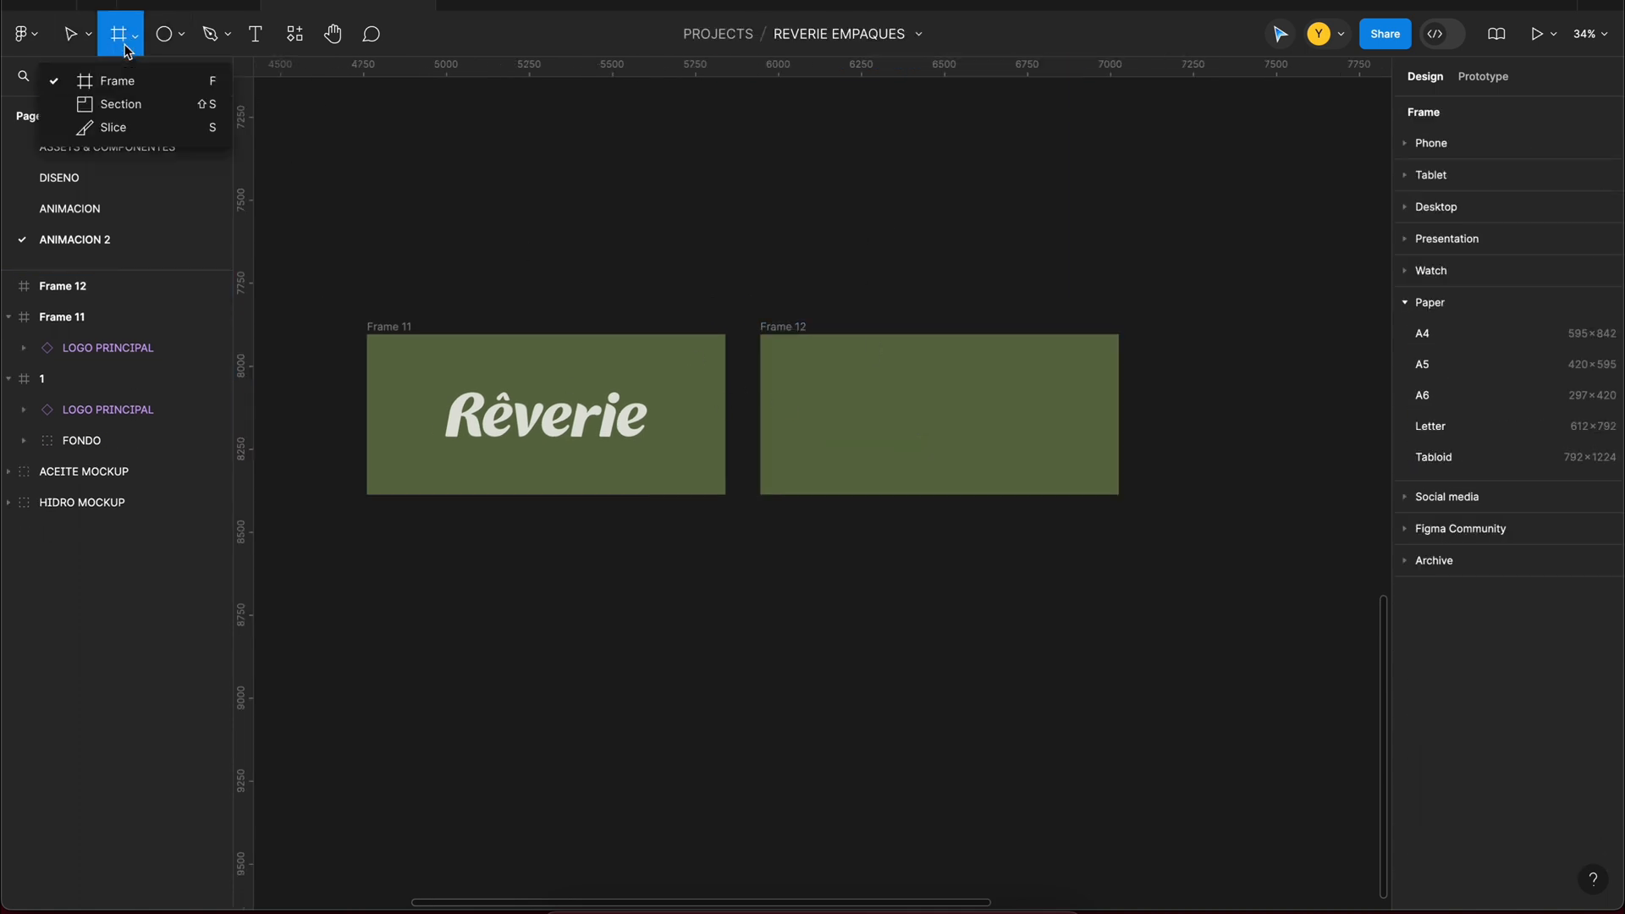
click(126, 37)
click(226, 37)
click(255, 34)
click(832, 403)
text(C V)
key(super+a)
click(1447, 502)
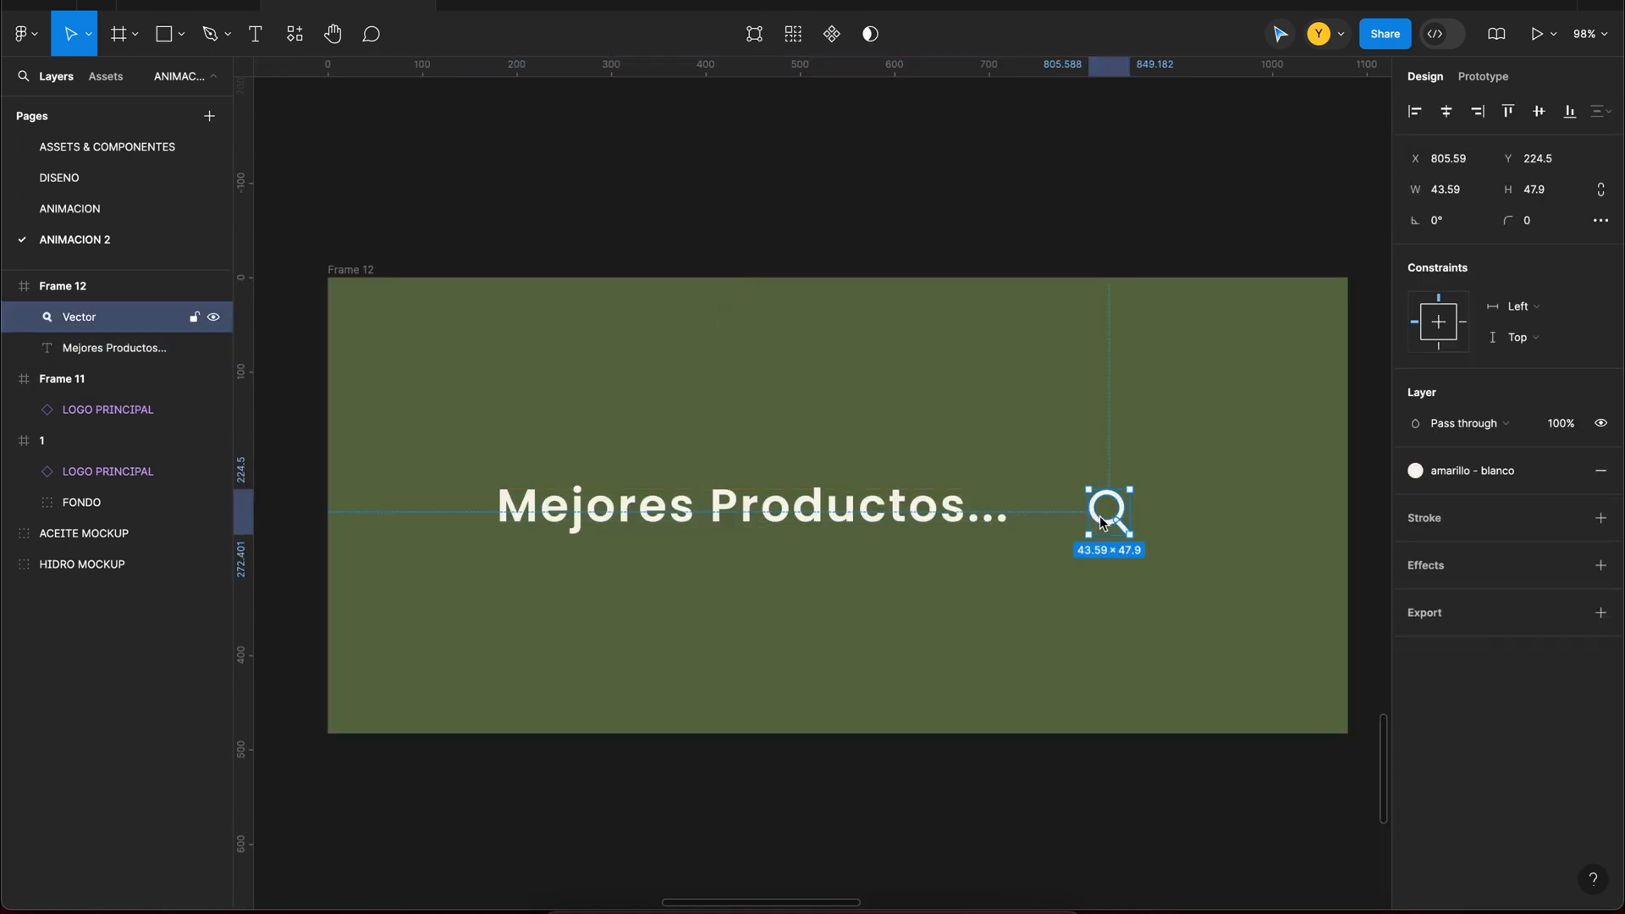
scroll(1102, 522, up, 4)
Step: Draw a vertical cursor line between the text and the magnifier icon, with a 6 px stroke in the amarillo claro style
key(p)
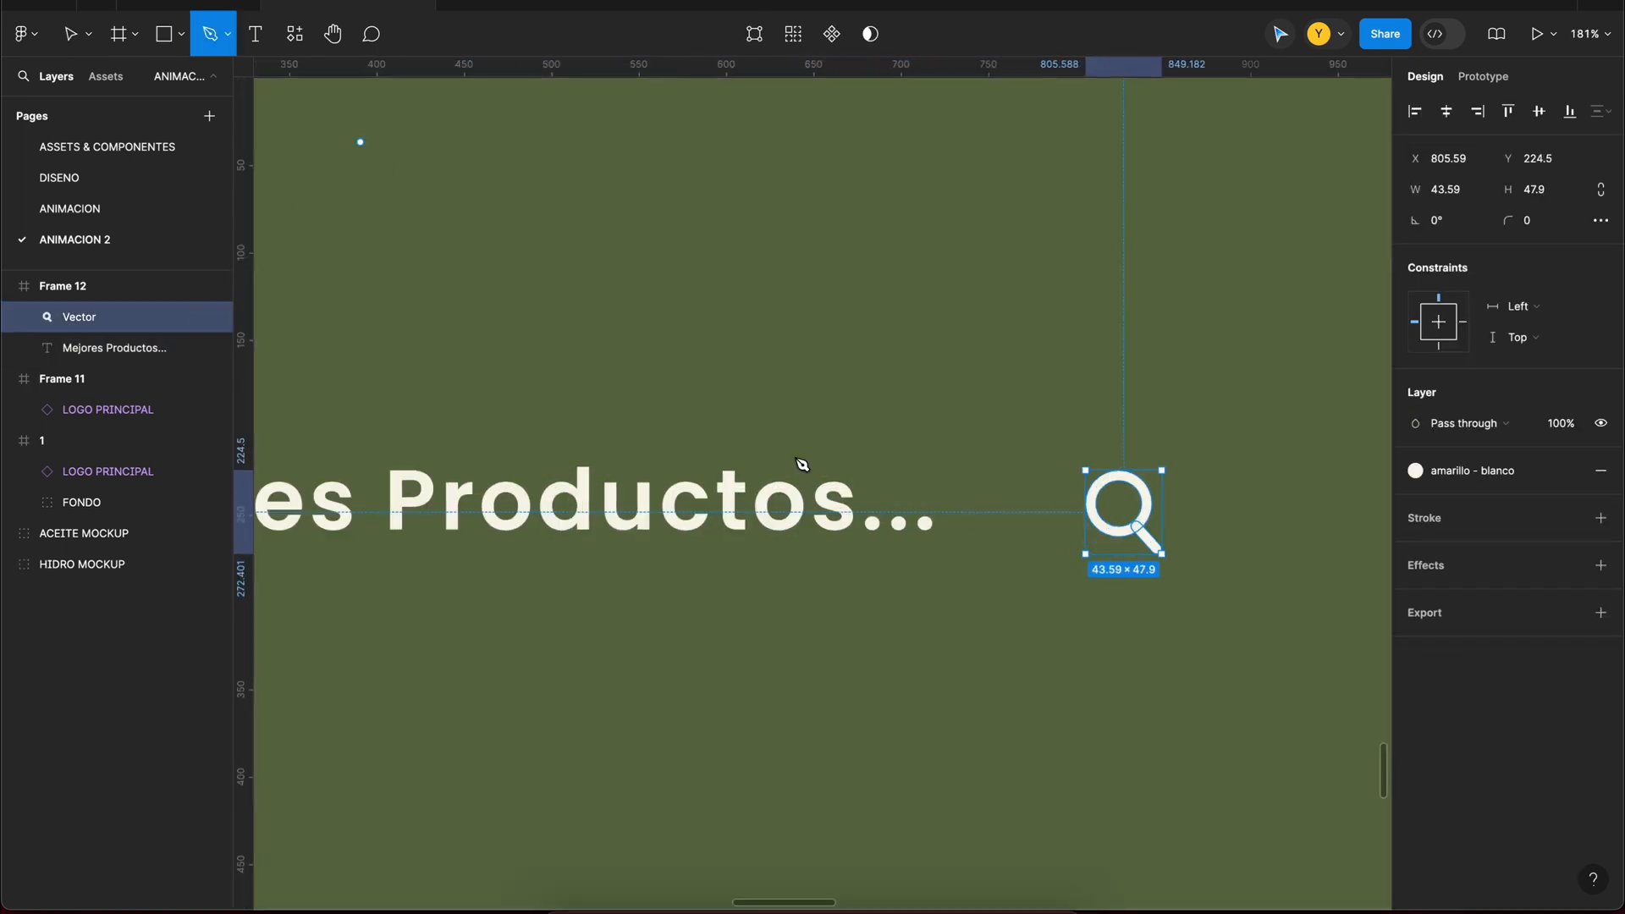
click(982, 445)
shift+click(982, 563)
click(1570, 424)
click(1274, 652)
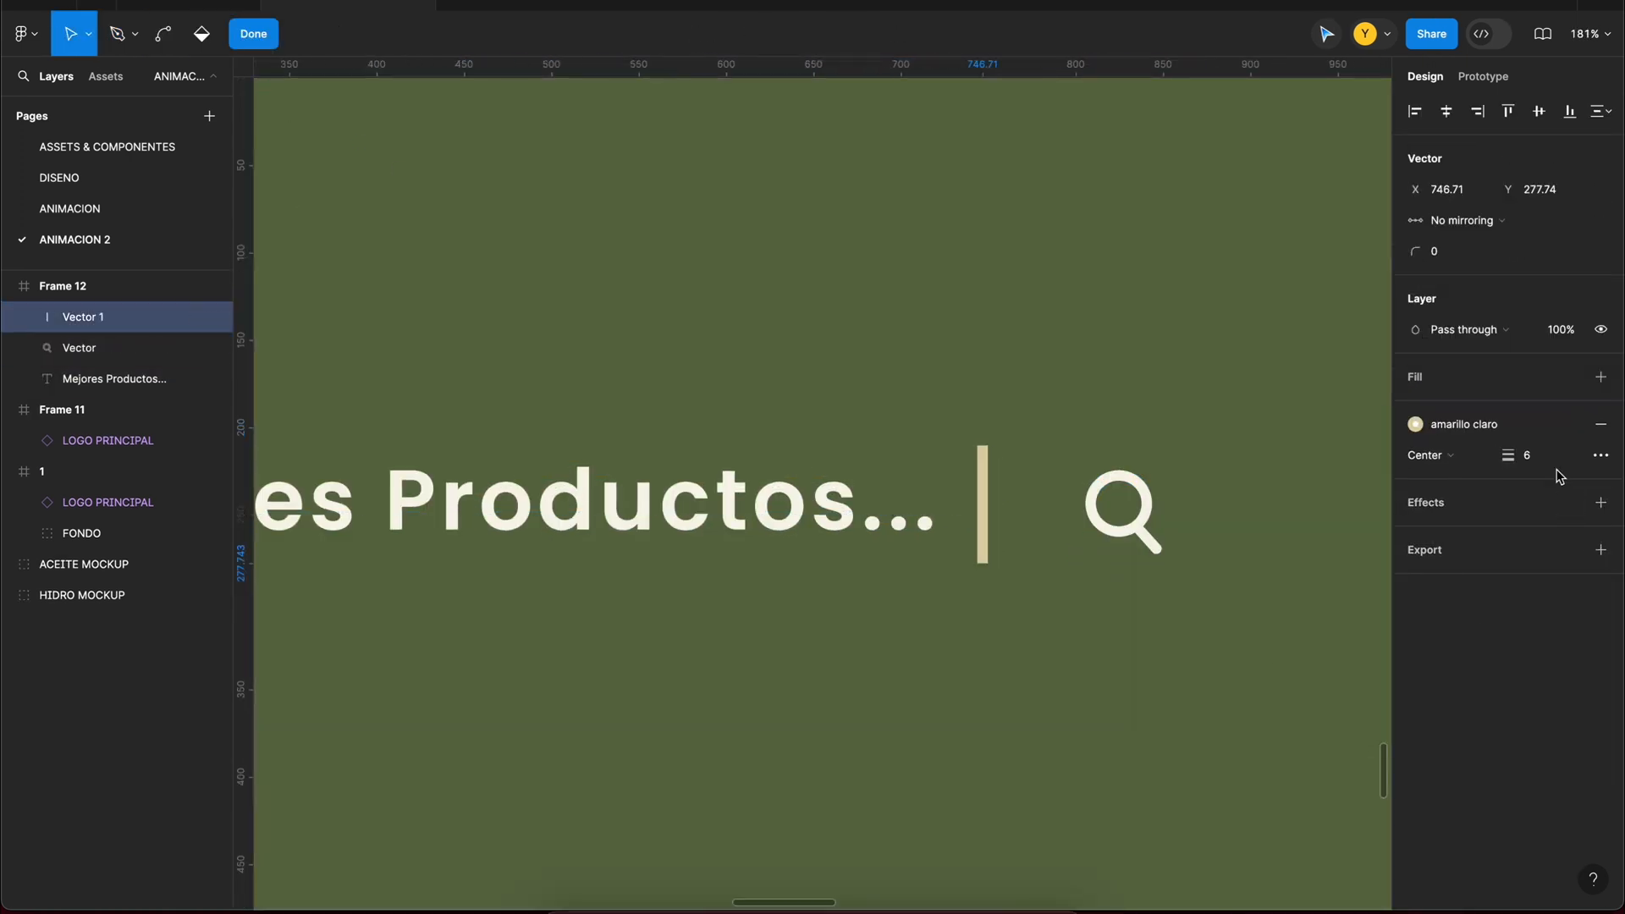
Step: Give the cursor line round end points and position it midway between the text and the magnifier
click(1601, 454)
click(1346, 551)
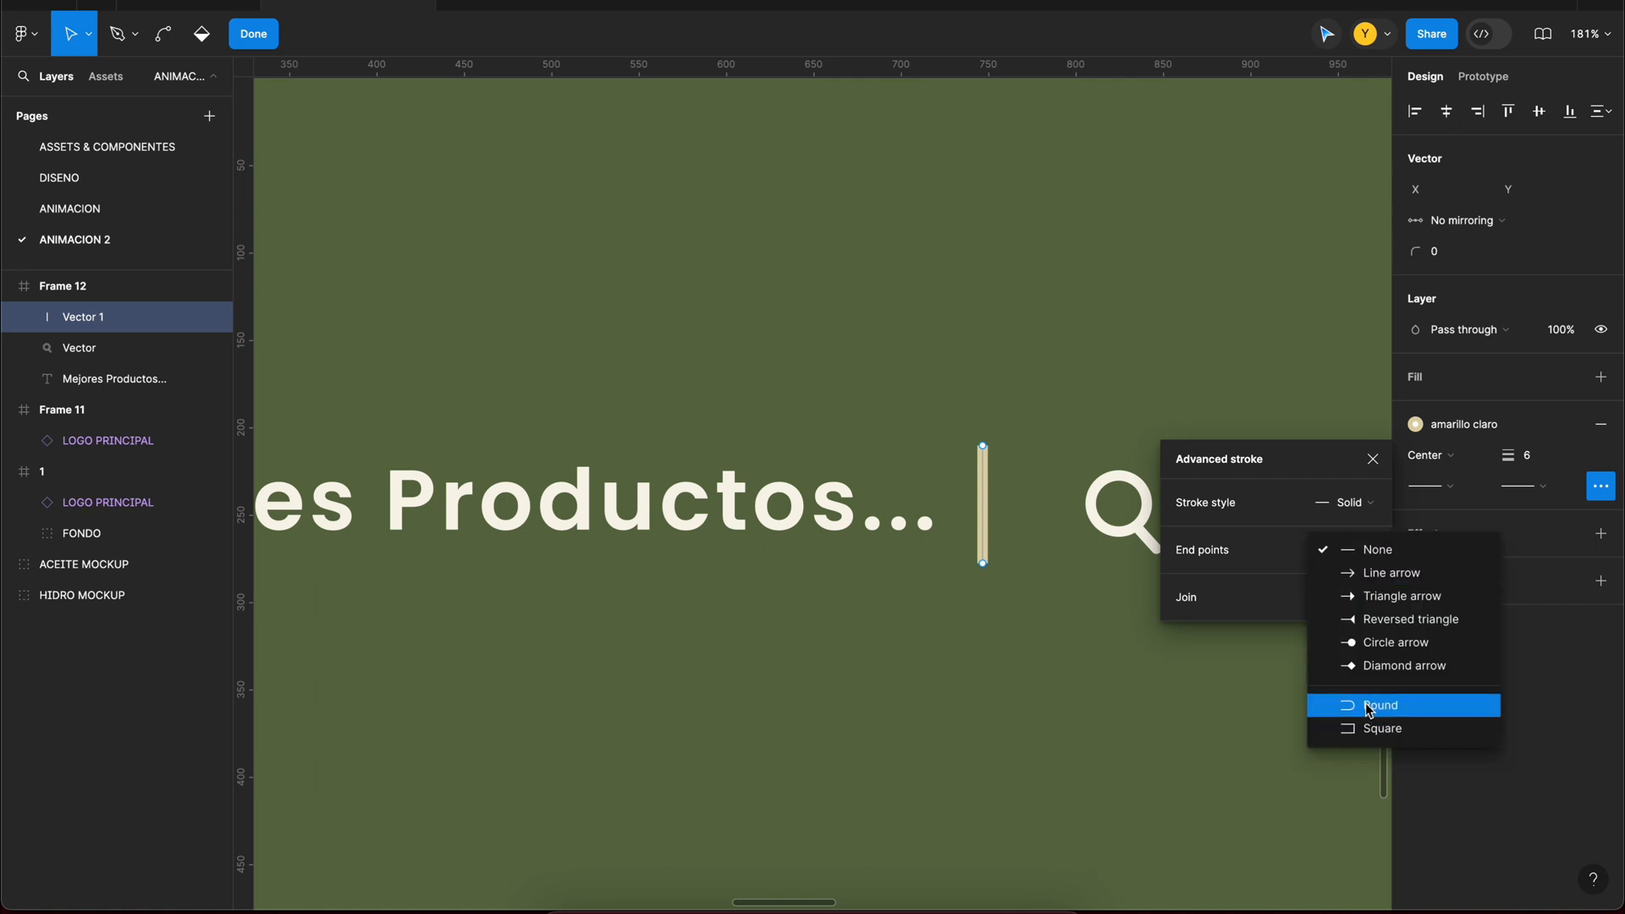
click(1338, 703)
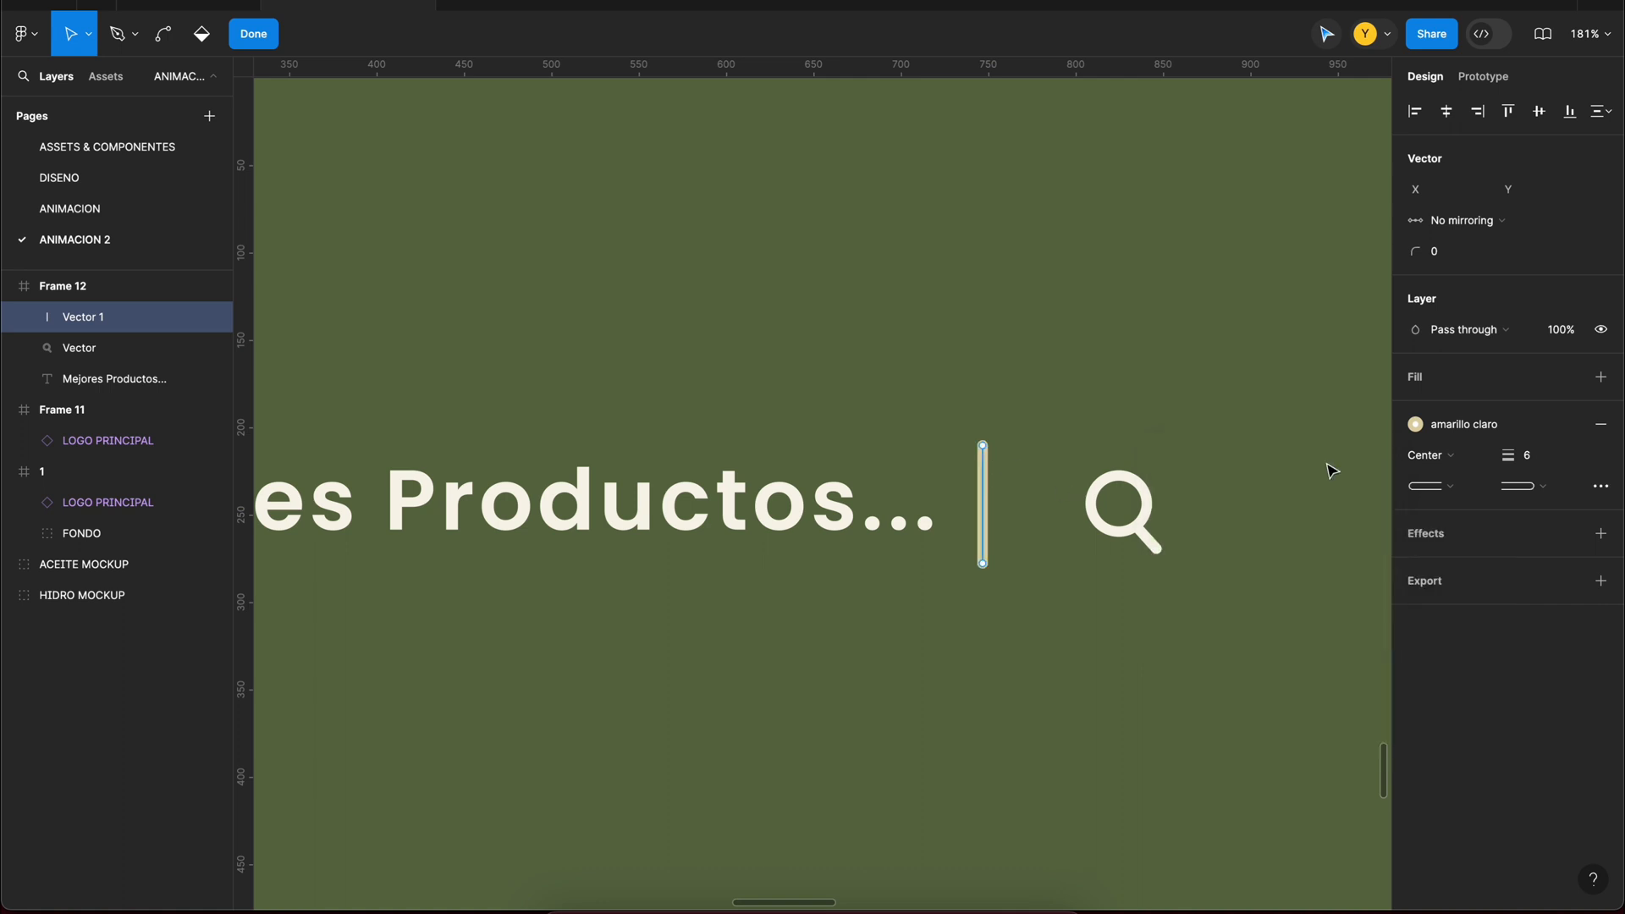
click(253, 34)
drag(1051, 495, 1019, 459)
click(1096, 508)
click(1019, 492)
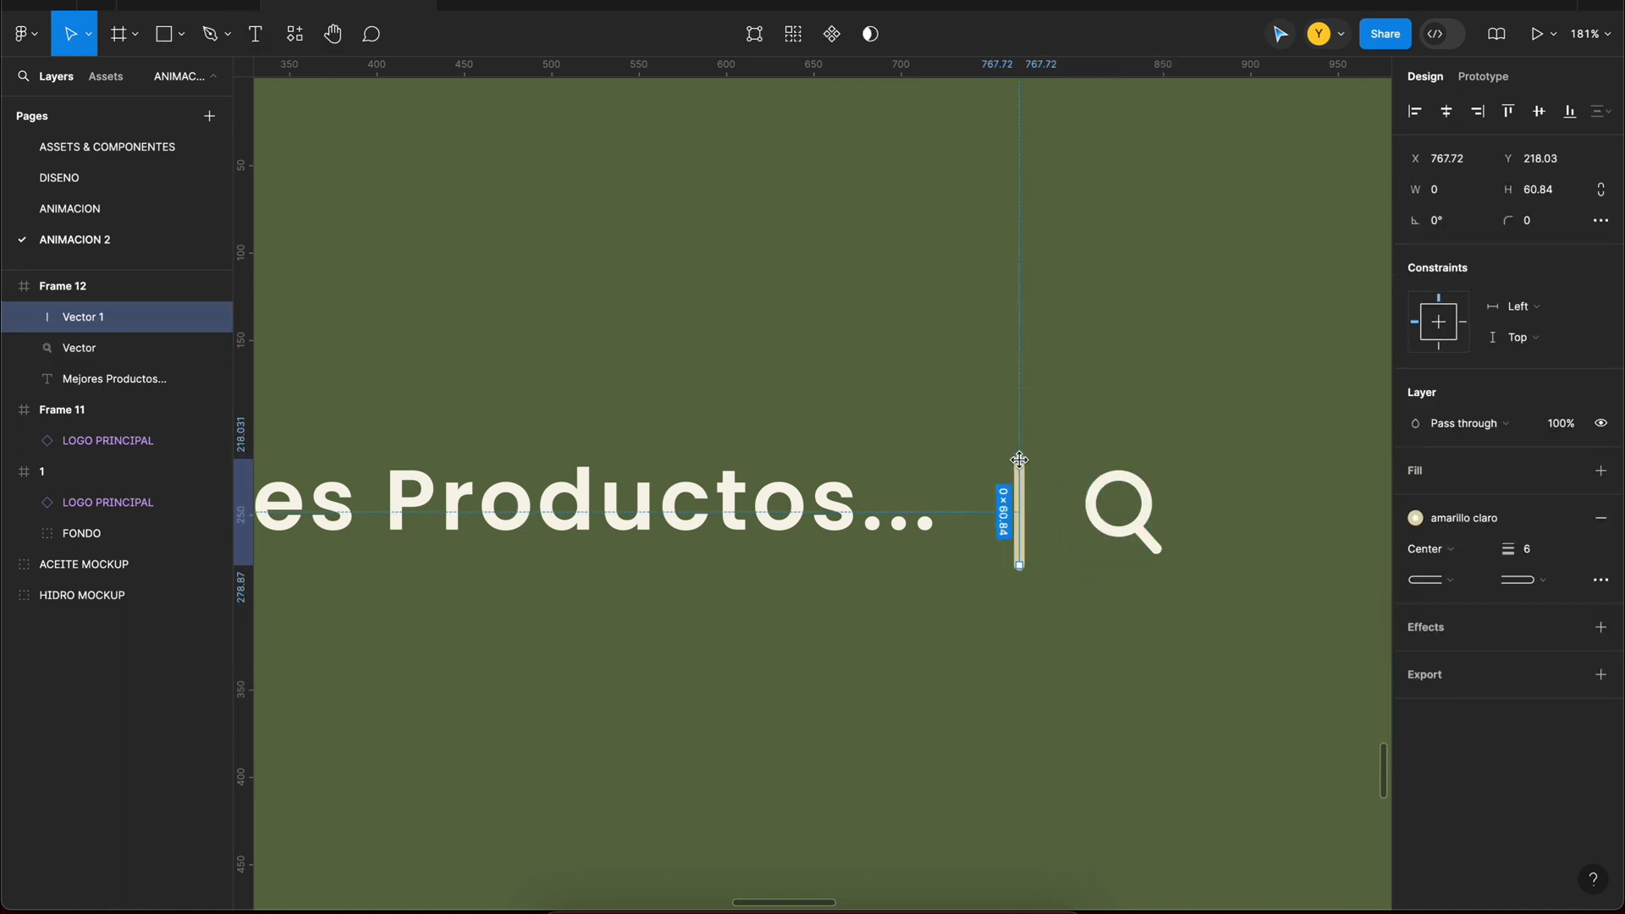
Step: Combine the text, cursor line and magnifier into one horizontal auto layout row
shift+click(914, 508)
shift+click(1134, 526)
scroll(1134, 525, down, 5)
key(shift+a)
scroll(1143, 548, up, 5)
scroll(1018, 467, down, 2)
Step: Shorten the cursor line in the row so it is no taller than the text
double_click(933, 498)
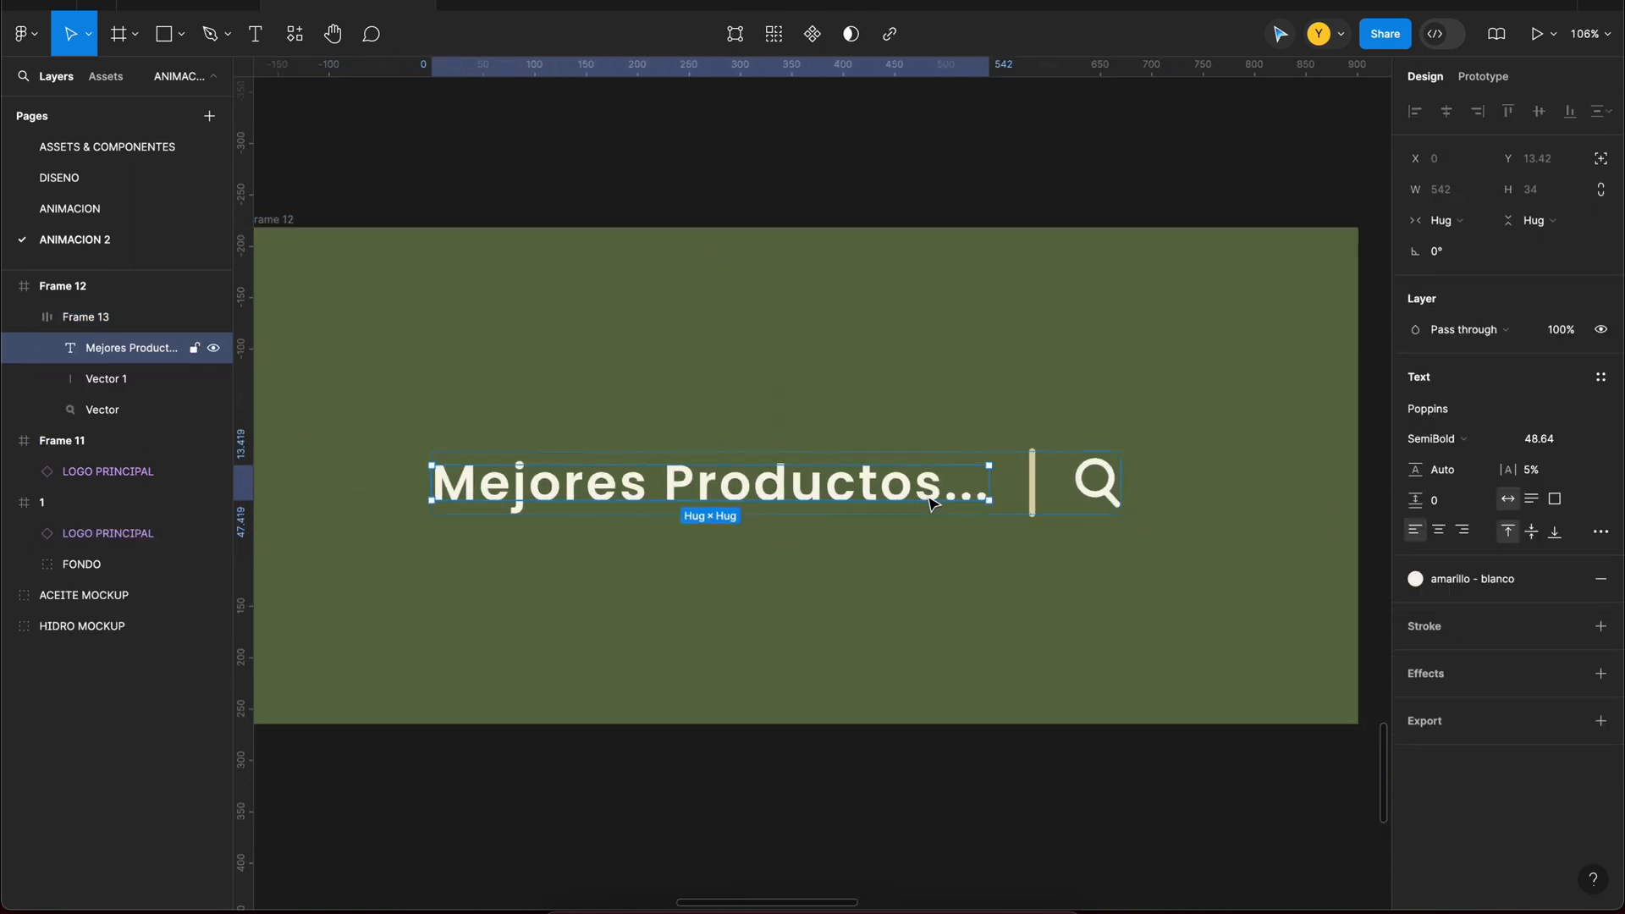
click(1033, 470)
drag(1033, 455, 1038, 476)
click(978, 470)
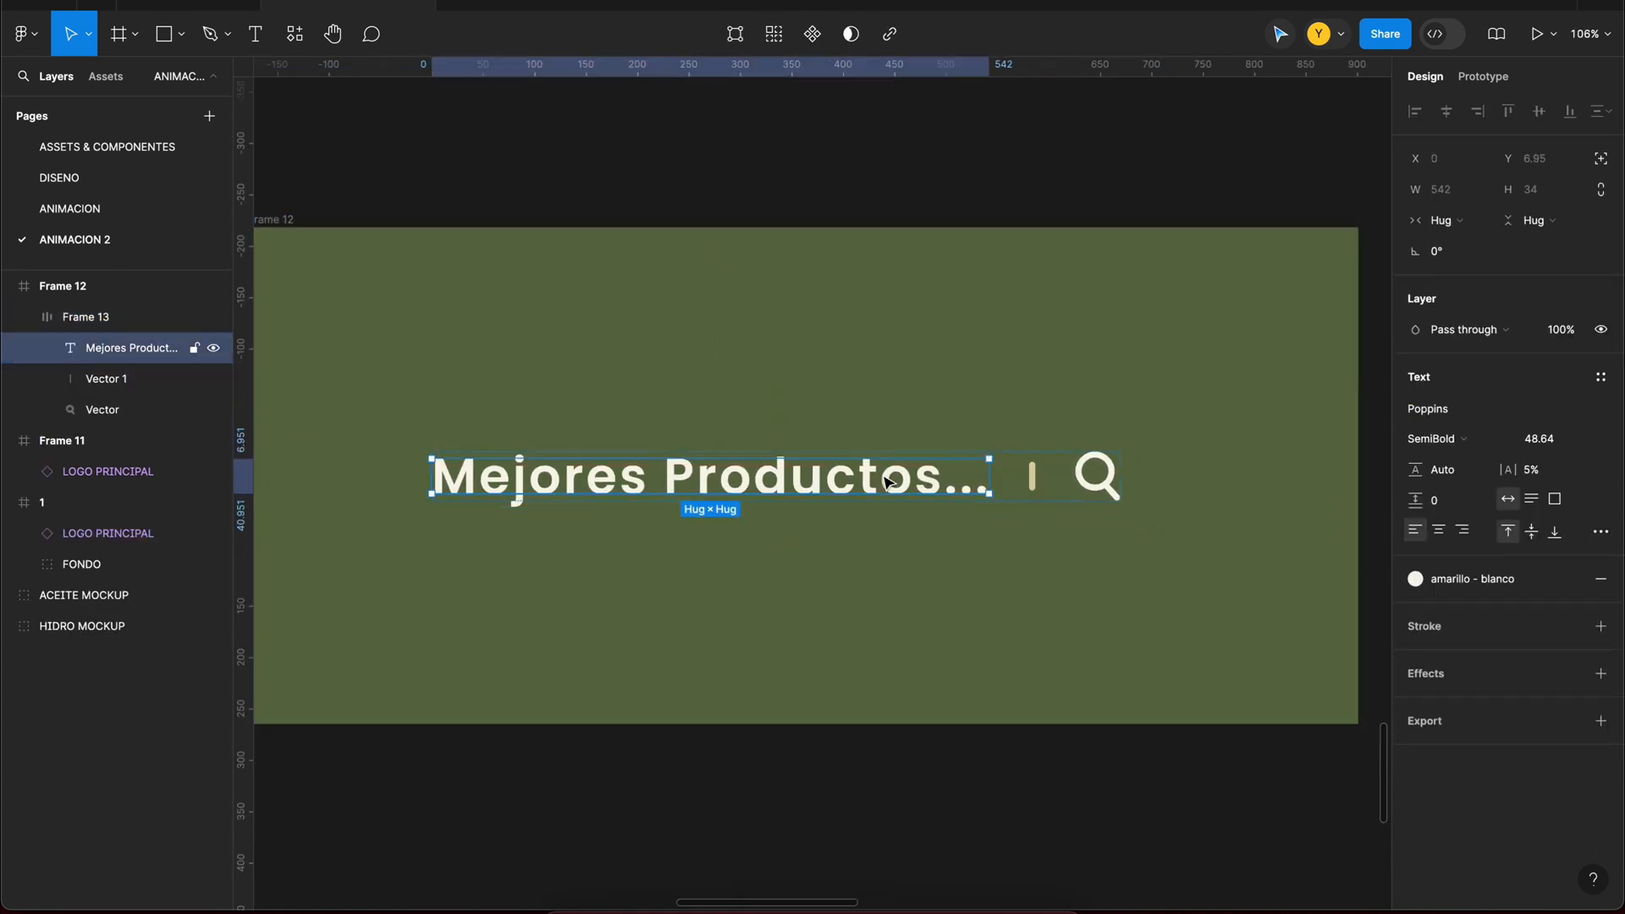
Step: Scale the magnifier icon proportionally, trying a height of 34 and settling on 38
click(1102, 494)
text(34)
key(Return)
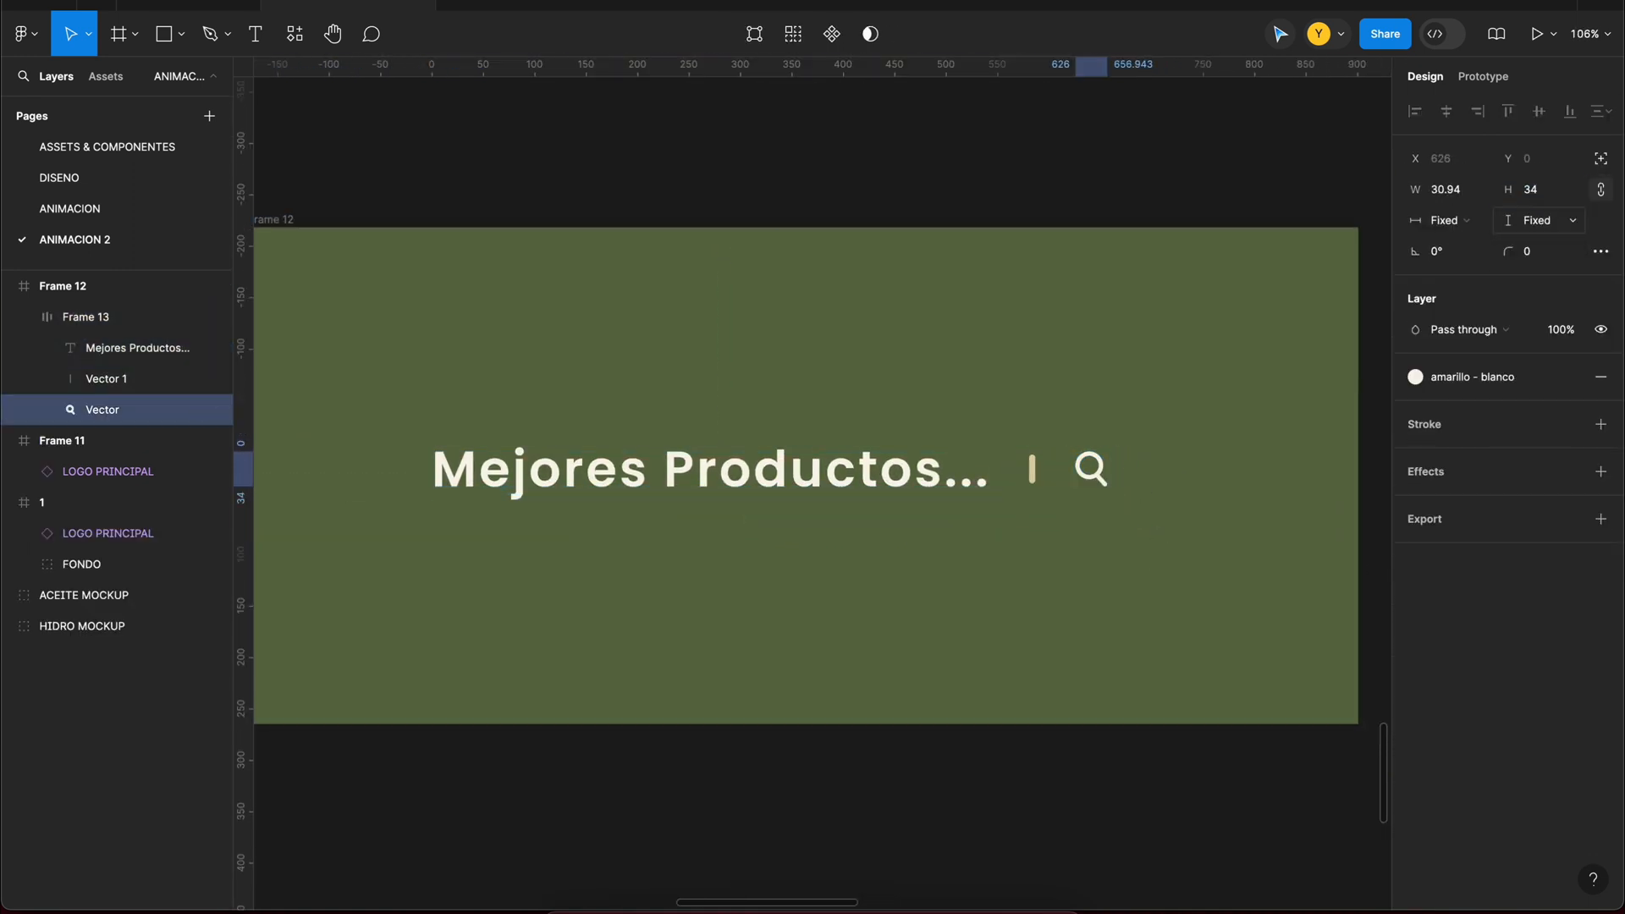
key(alt)
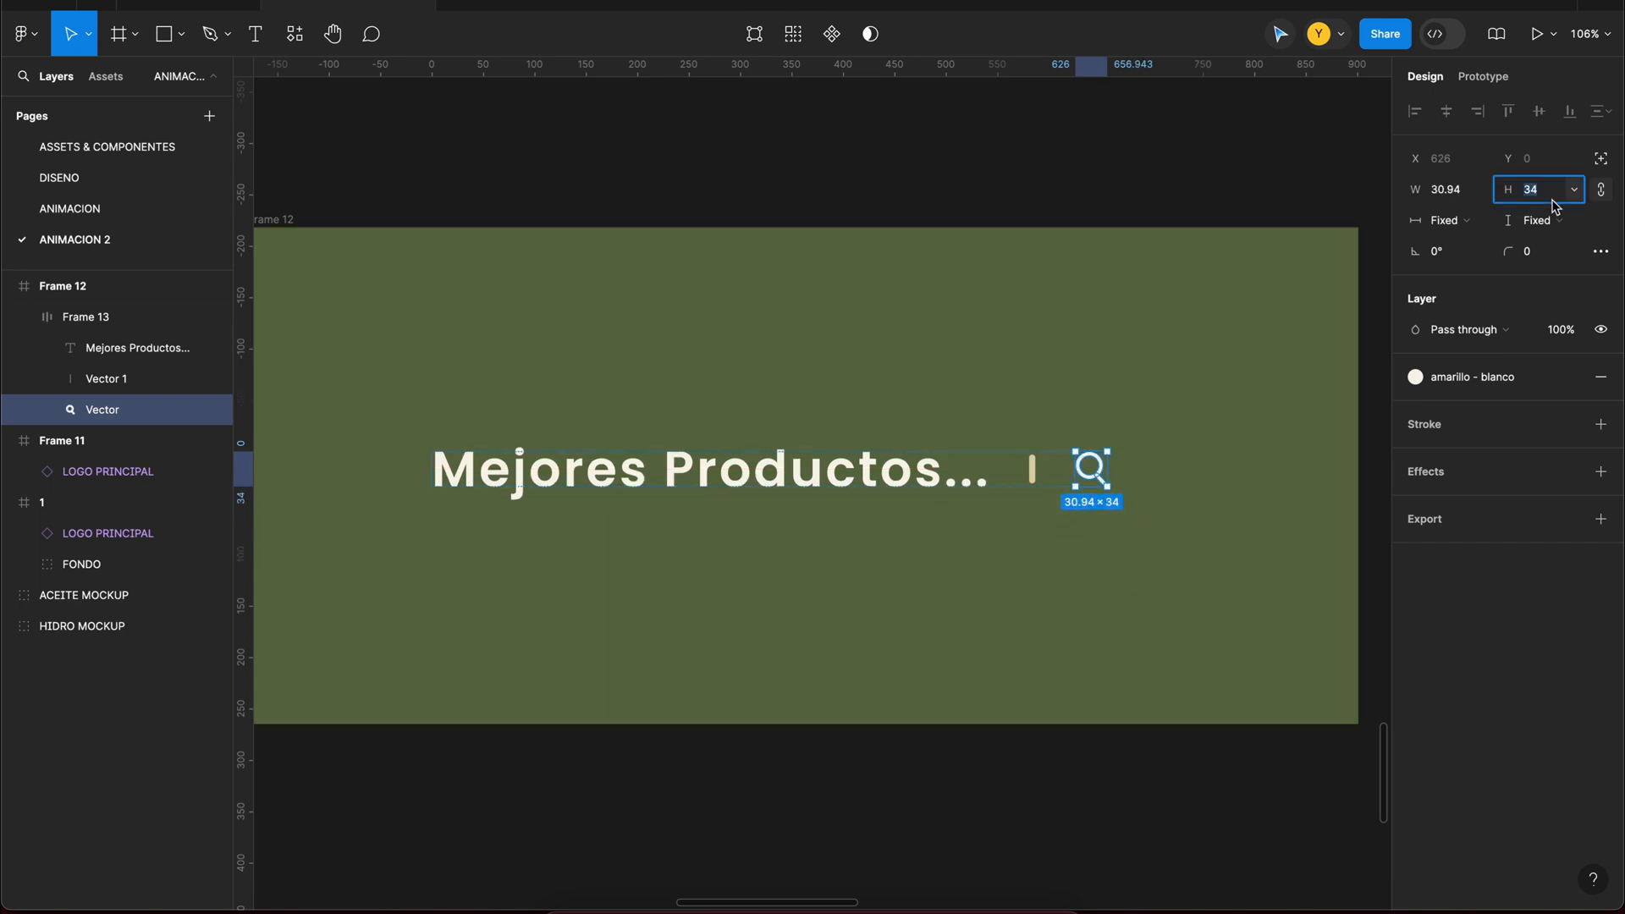
text(38)
key(Return)
Step: Fill the auto layout row with the amarillo style and recolor its cursor line with amarillo - blanco
click(950, 418)
click(48, 311)
click(31, 317)
scroll(701, 426, down, 5)
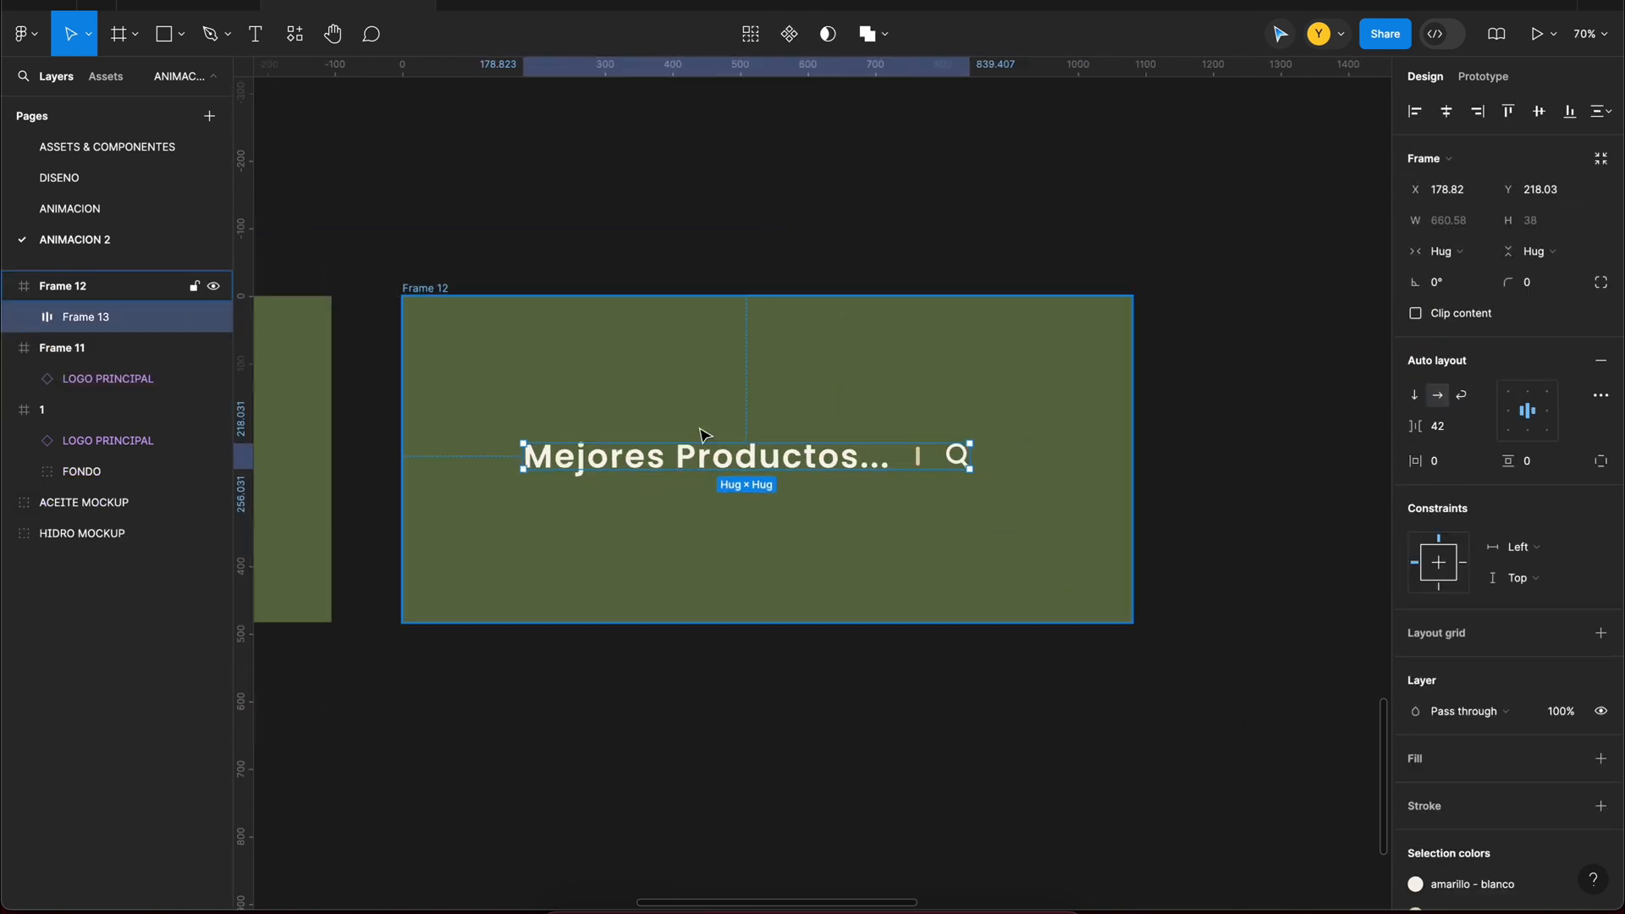
scroll(1584, 708, down, 2)
click(1600, 587)
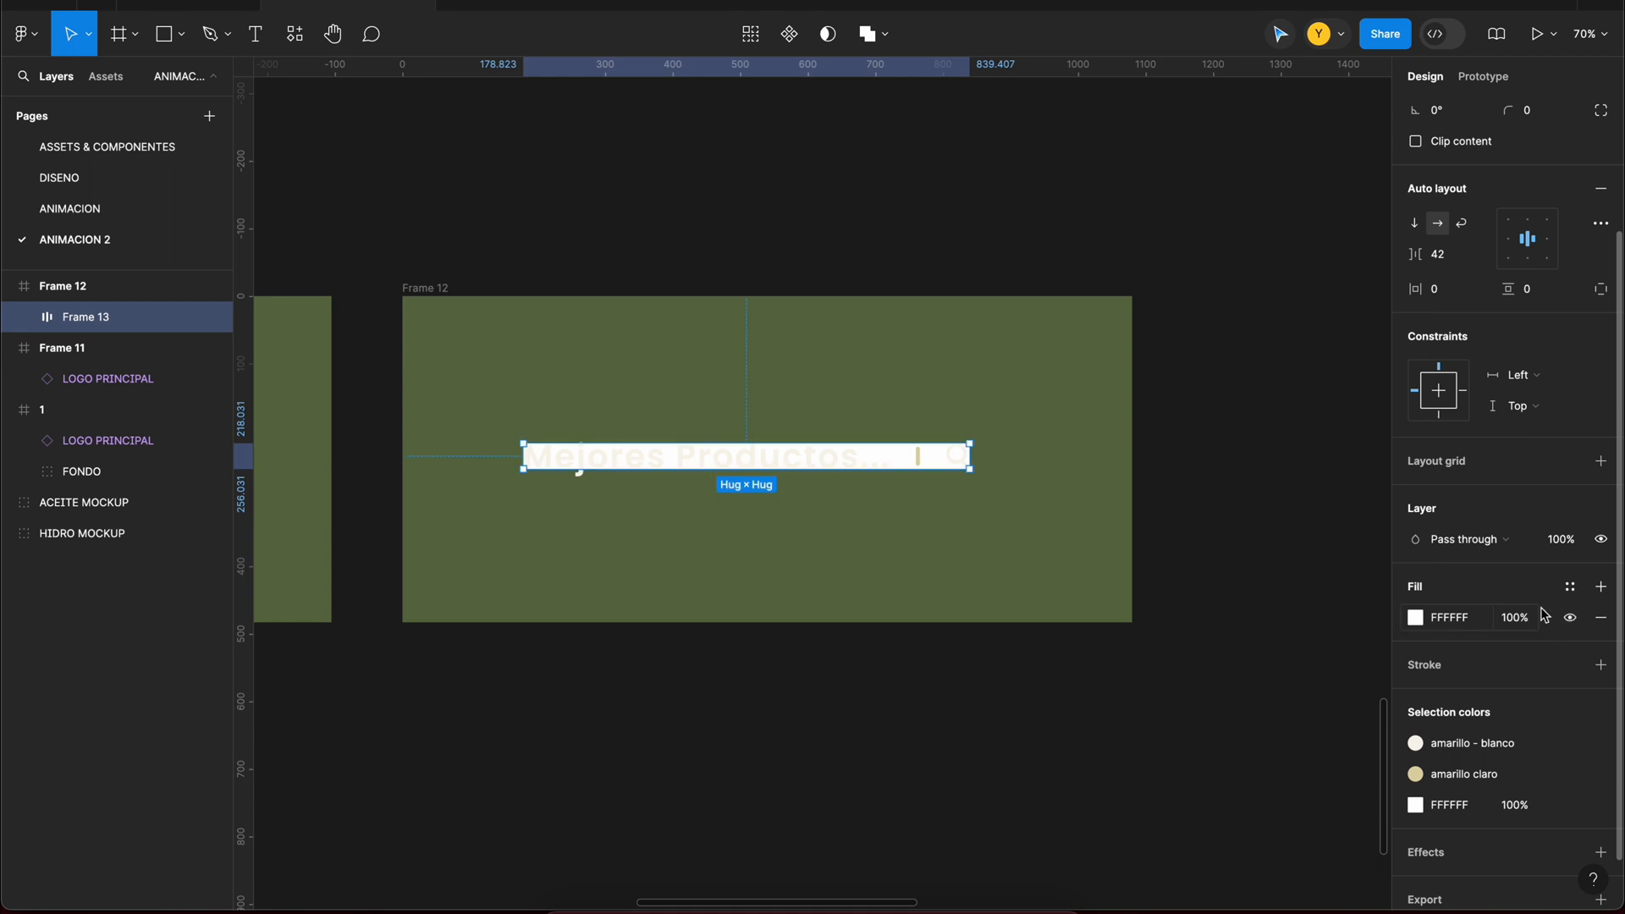
click(1570, 587)
click(1254, 748)
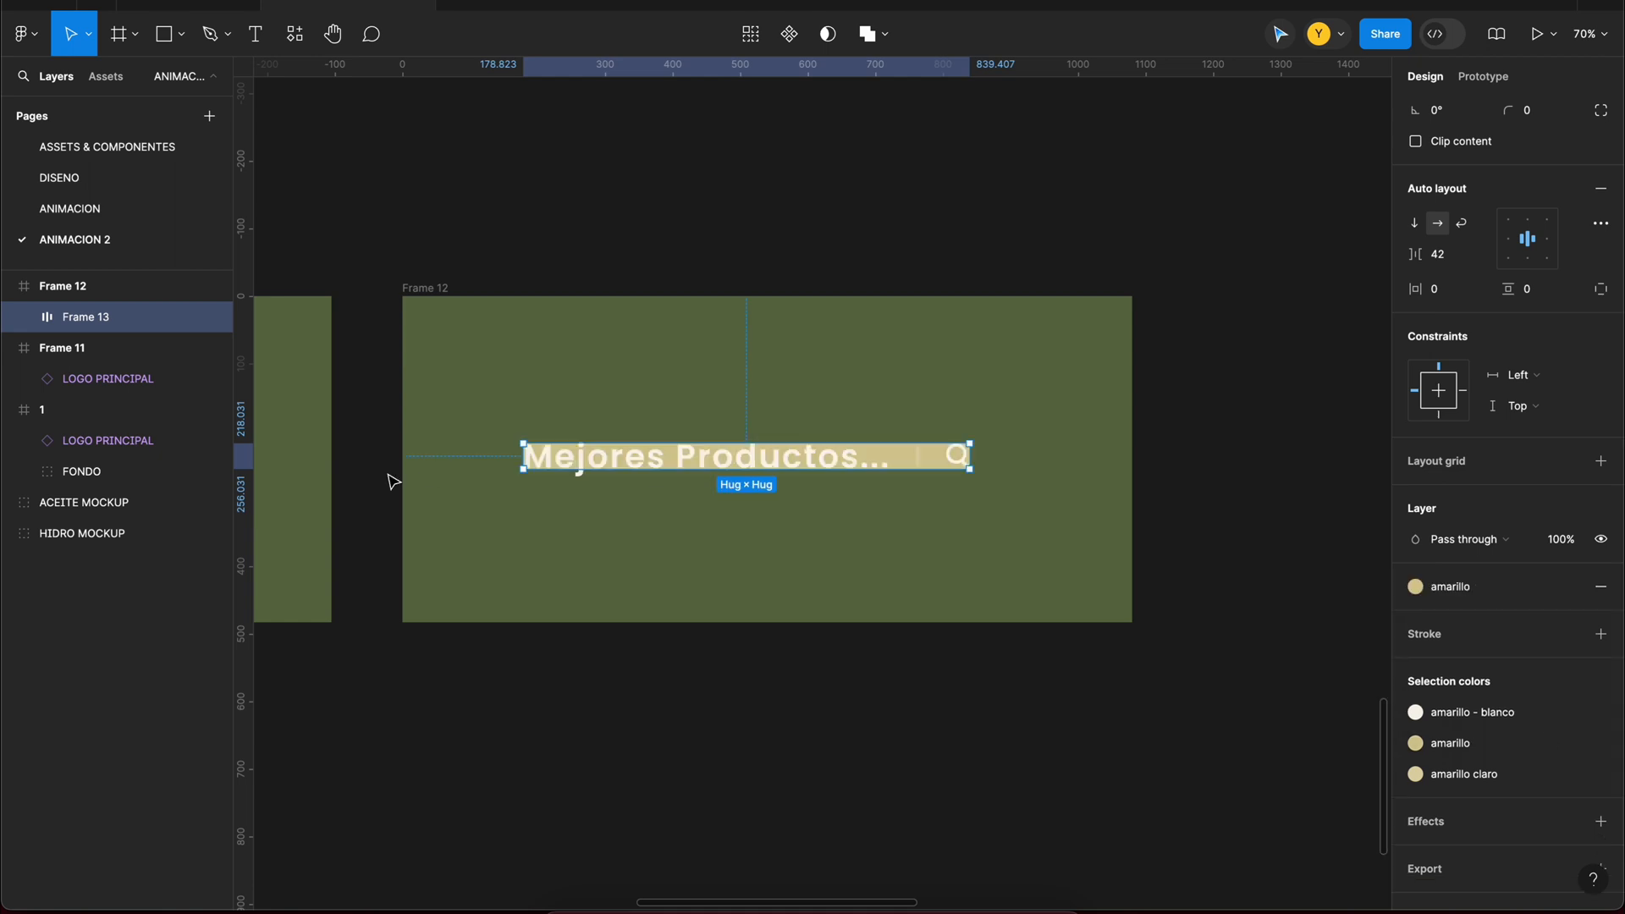
click(1527, 784)
click(1244, 810)
Step: Set the row's padding to 48 horizontally and 32 vertically, and round its corners to 73 for a pill-shaped search bar
drag(1418, 283, 1573, 290)
mouse_move(1418, 289)
mouse_down()
mouse_move(1405, 288)
mouse_move(1430, 289)
mouse_up()
click(1465, 295)
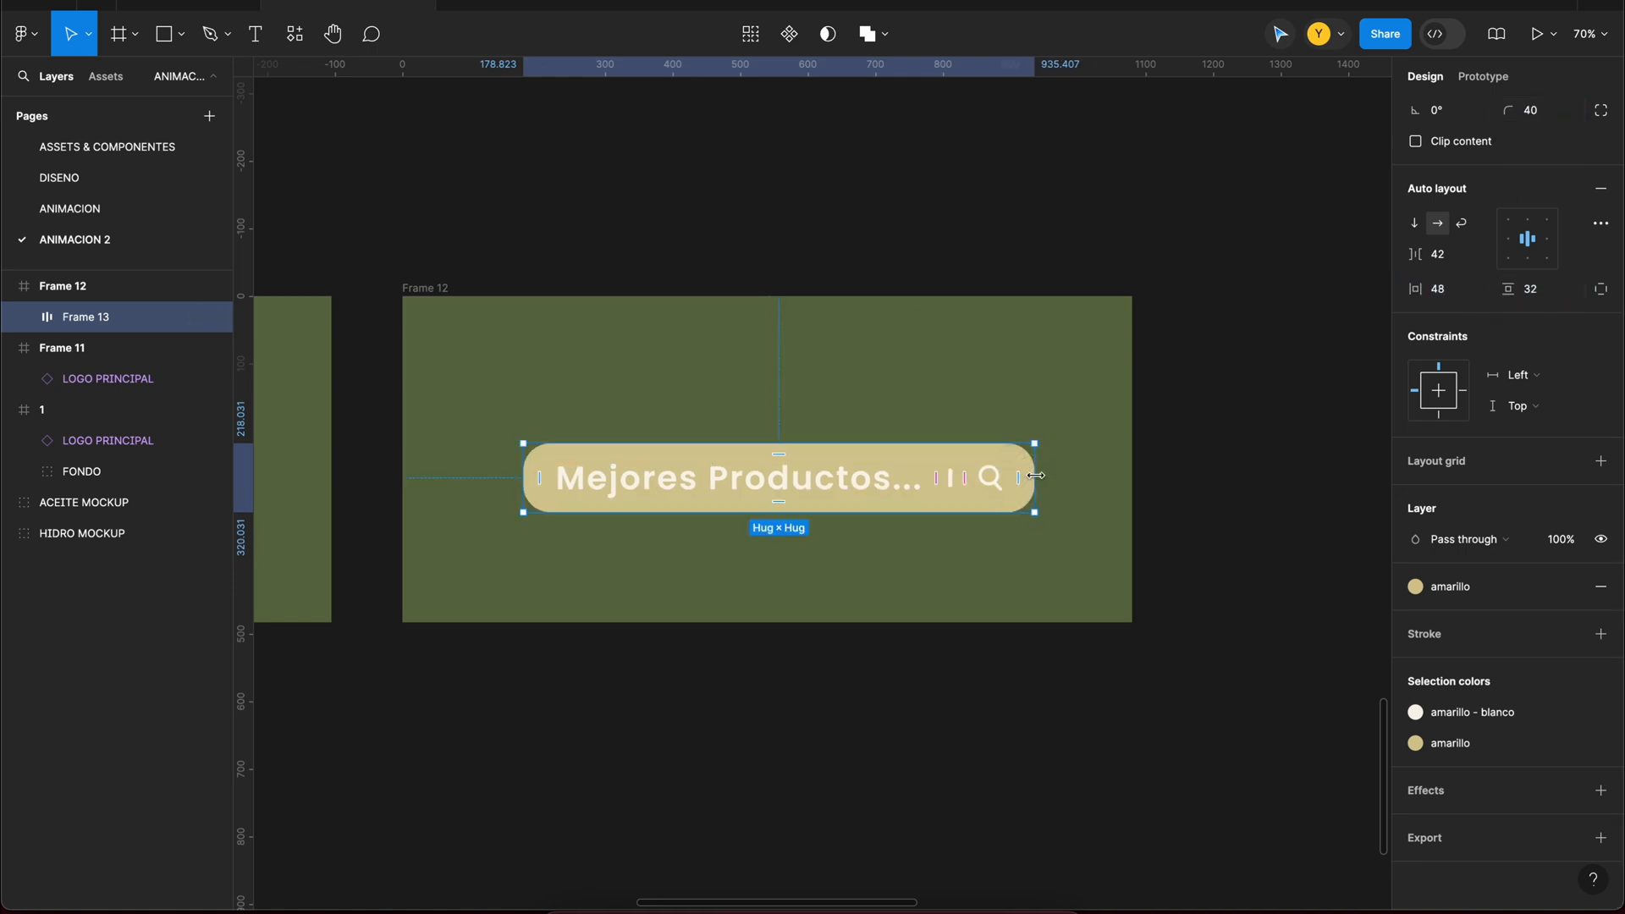
scroll(1240, 424, down, 5)
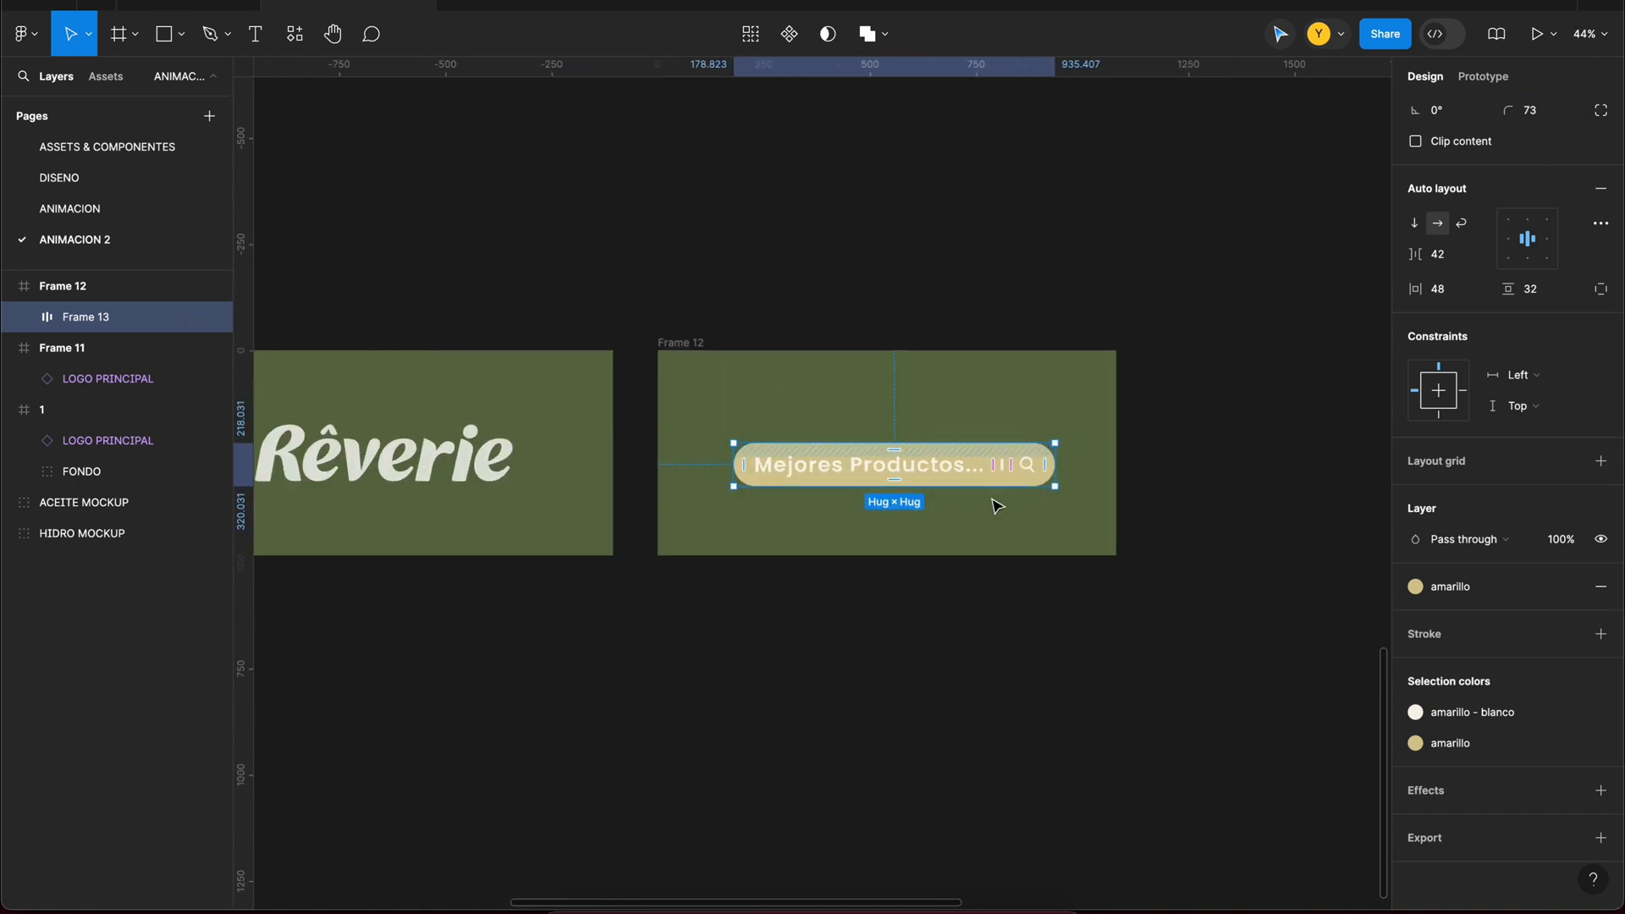
Step: Recolor the search bar's text, line and magnifier with the verde style and its background with verde - blanco
scroll(998, 497, up, 5)
click(1536, 720)
click(1210, 715)
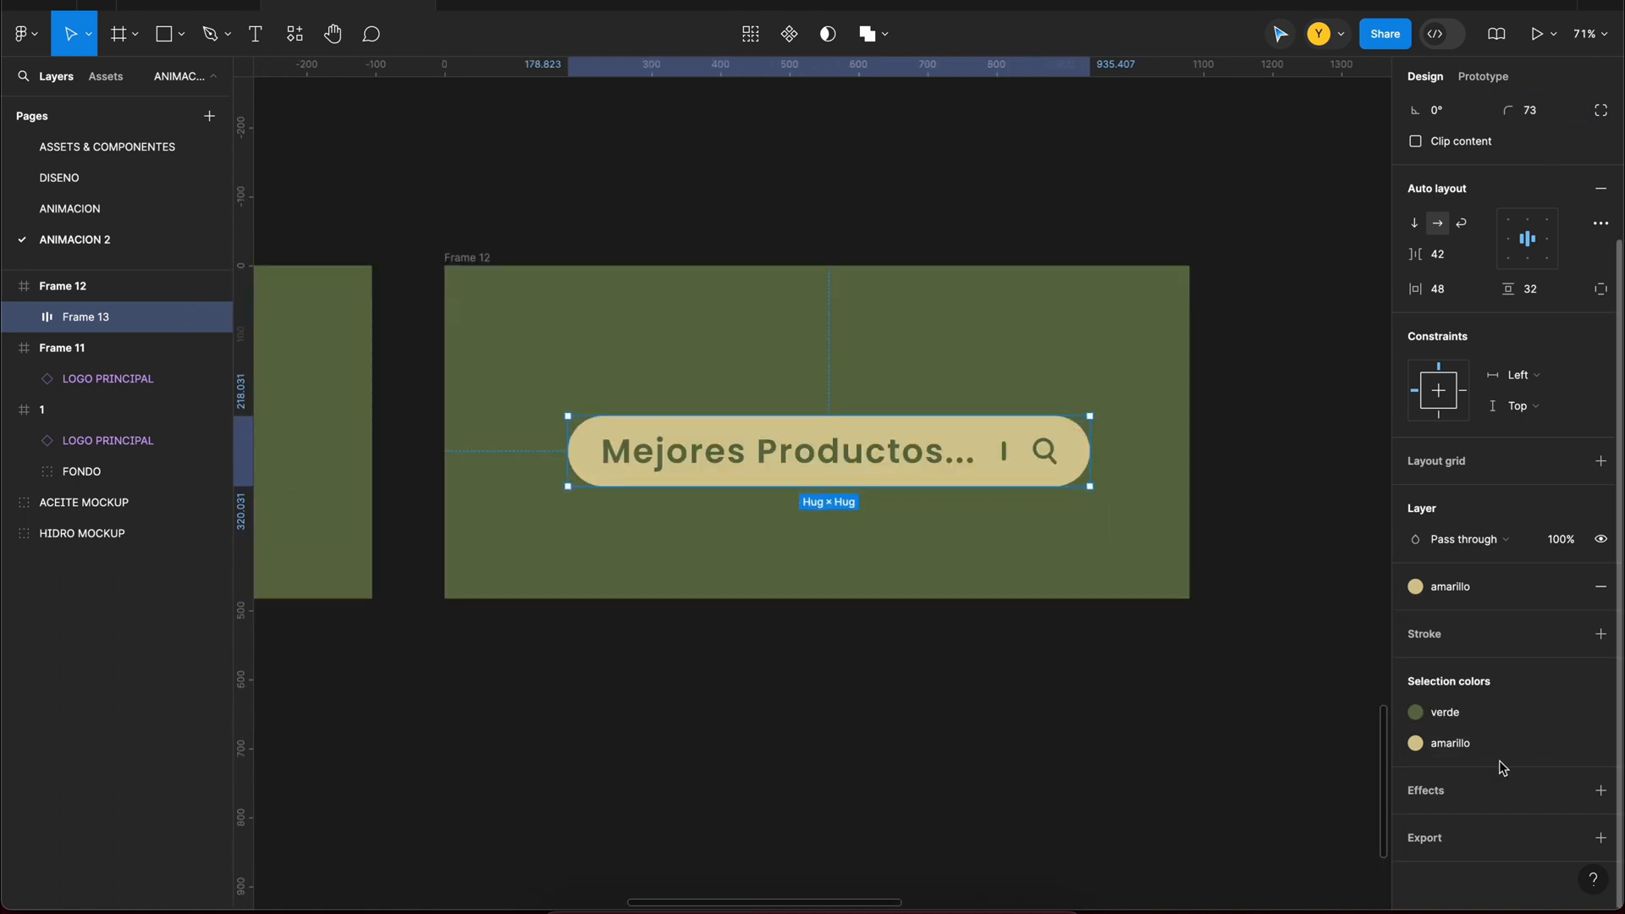
click(1449, 742)
click(1193, 874)
scroll(938, 583, down, 1)
click(1415, 586)
click(1219, 838)
scroll(1019, 671, left, 2)
Step: Centre the search bar in its green frame and wrap its text in a separate frame
scroll(1019, 671, up, 1)
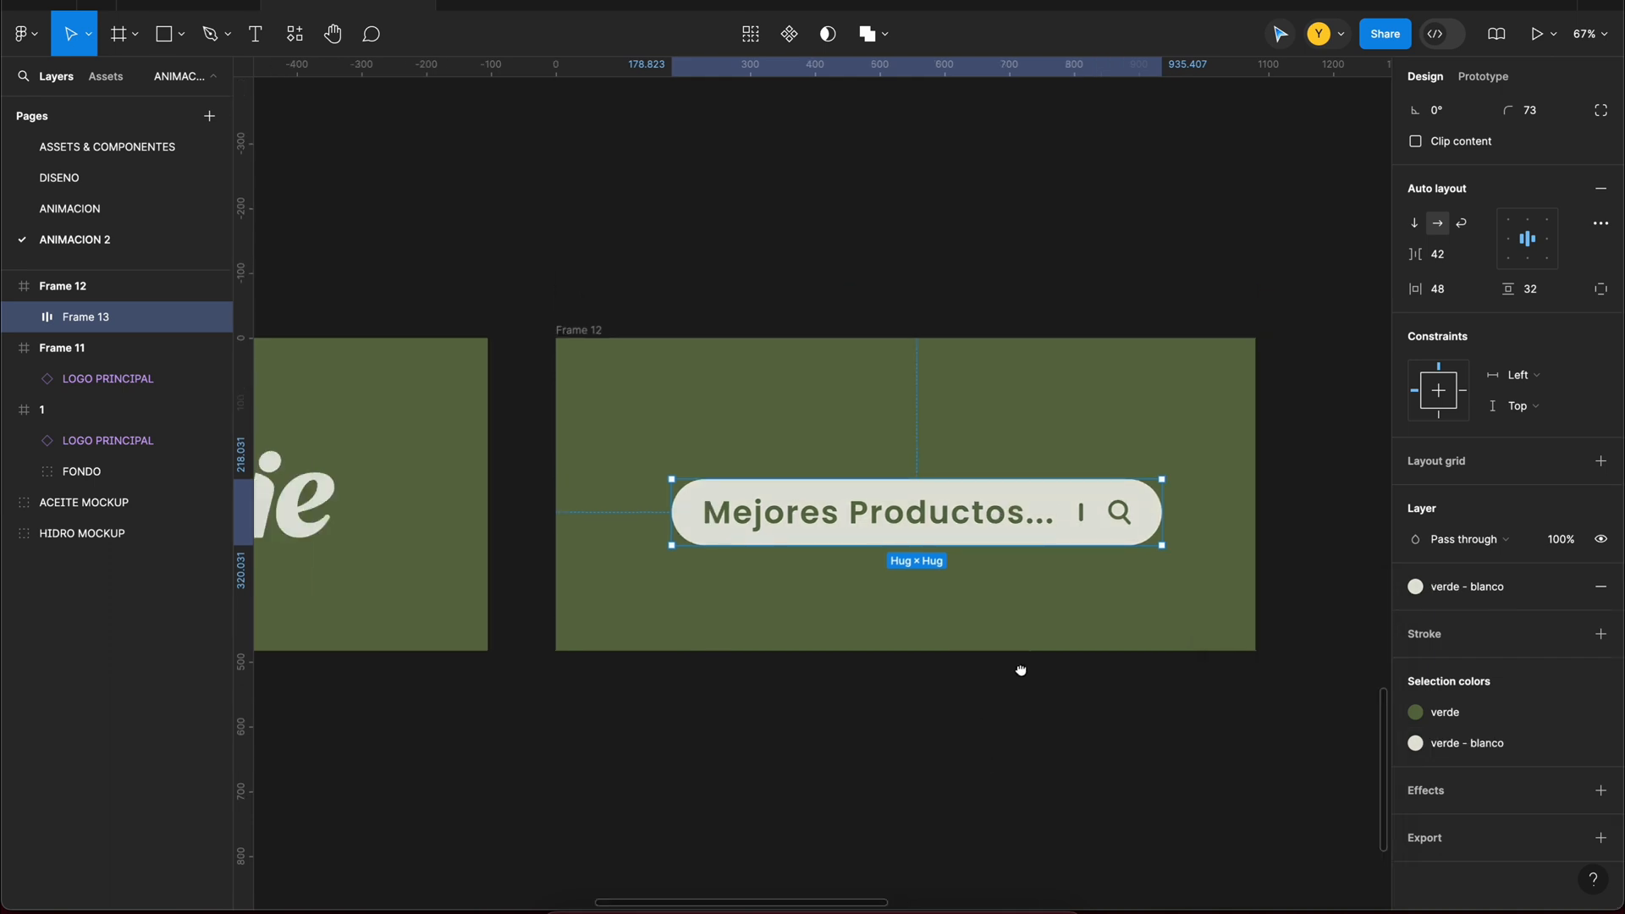
scroll(1459, 166, up, 3)
double_click(846, 513)
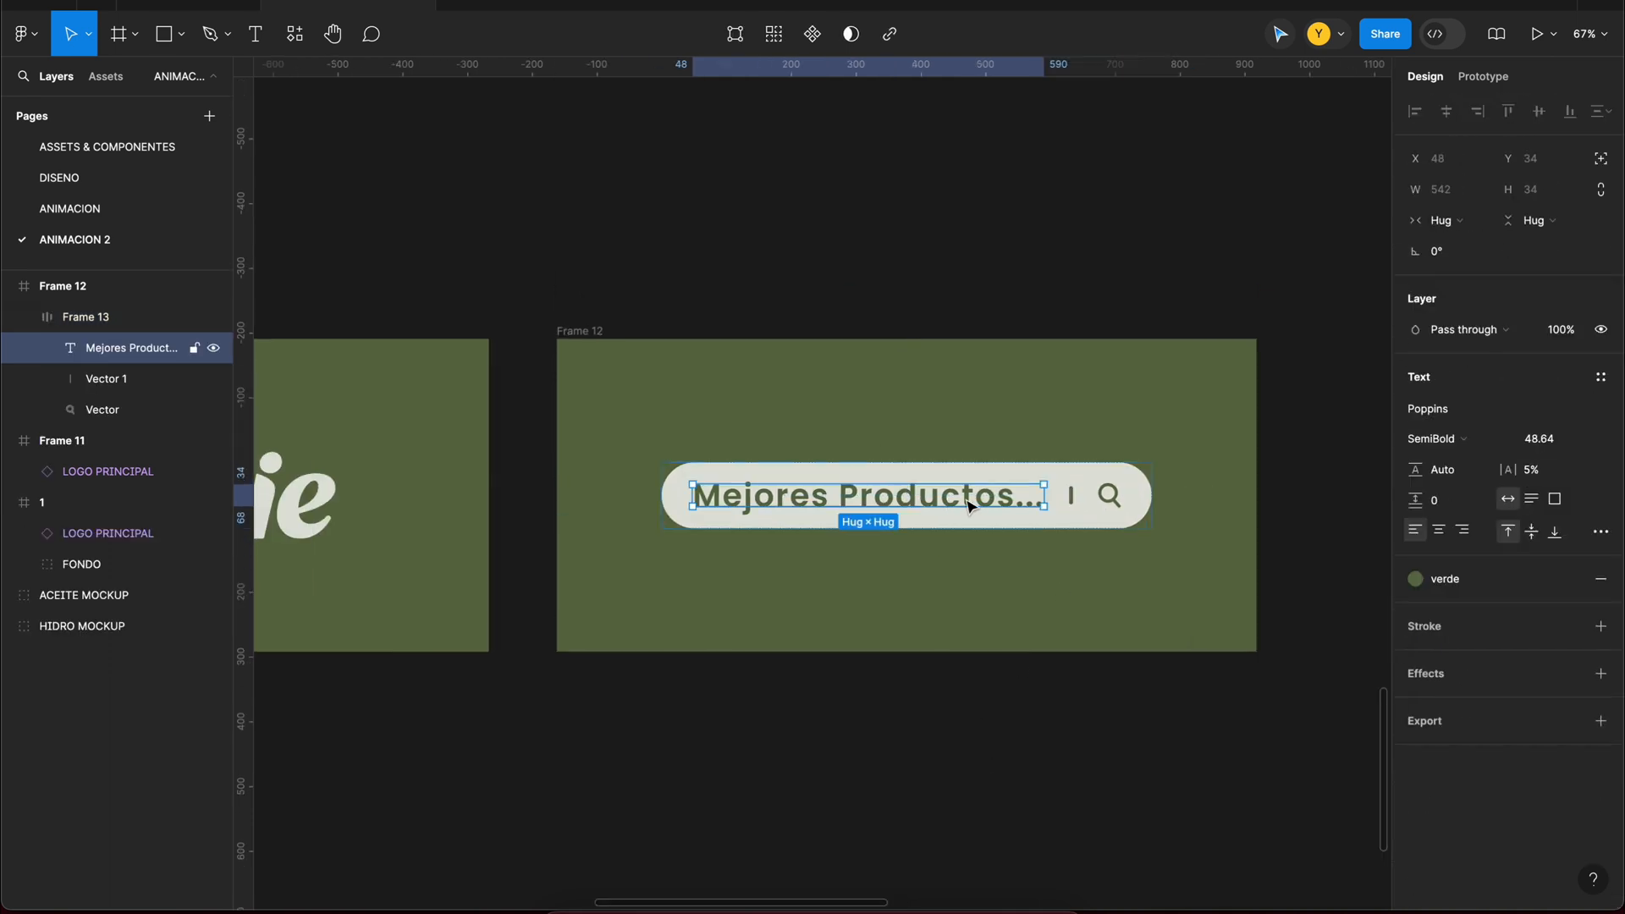
scroll(988, 537, up, 5)
right_click(730, 508)
click(818, 577)
scroll(998, 685, down, 5)
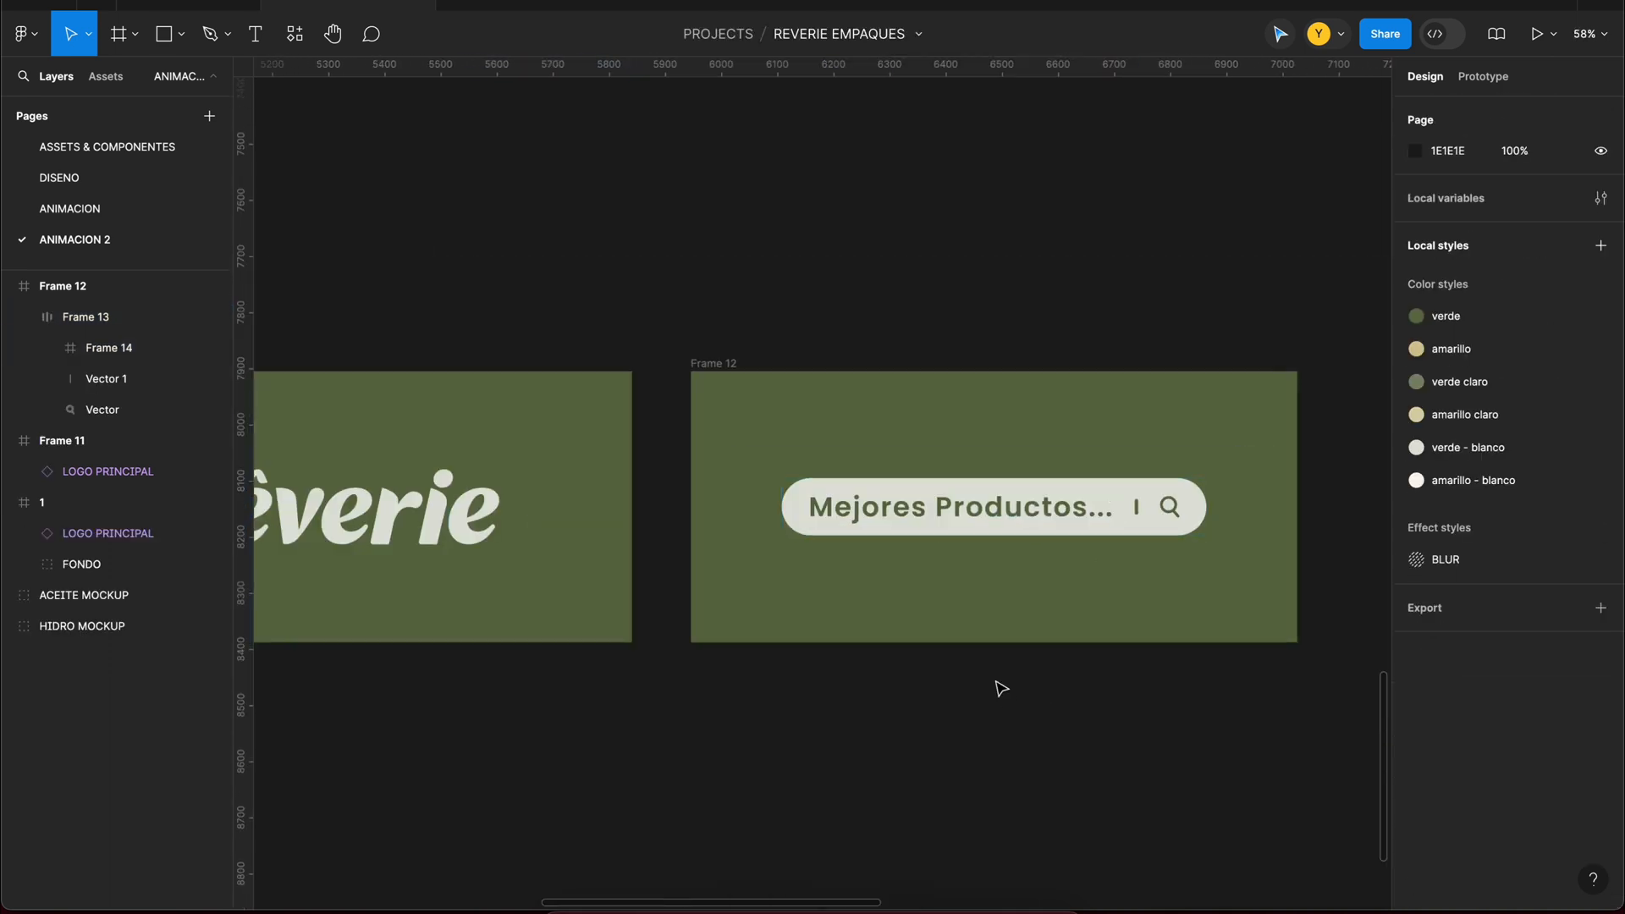
Step: Turn on content clipping for the frame around the "Mejores Productos..." text
drag(1091, 429, 1148, 420)
scroll(1160, 433, up, 3)
click(1186, 696)
scroll(1194, 693, down, 5)
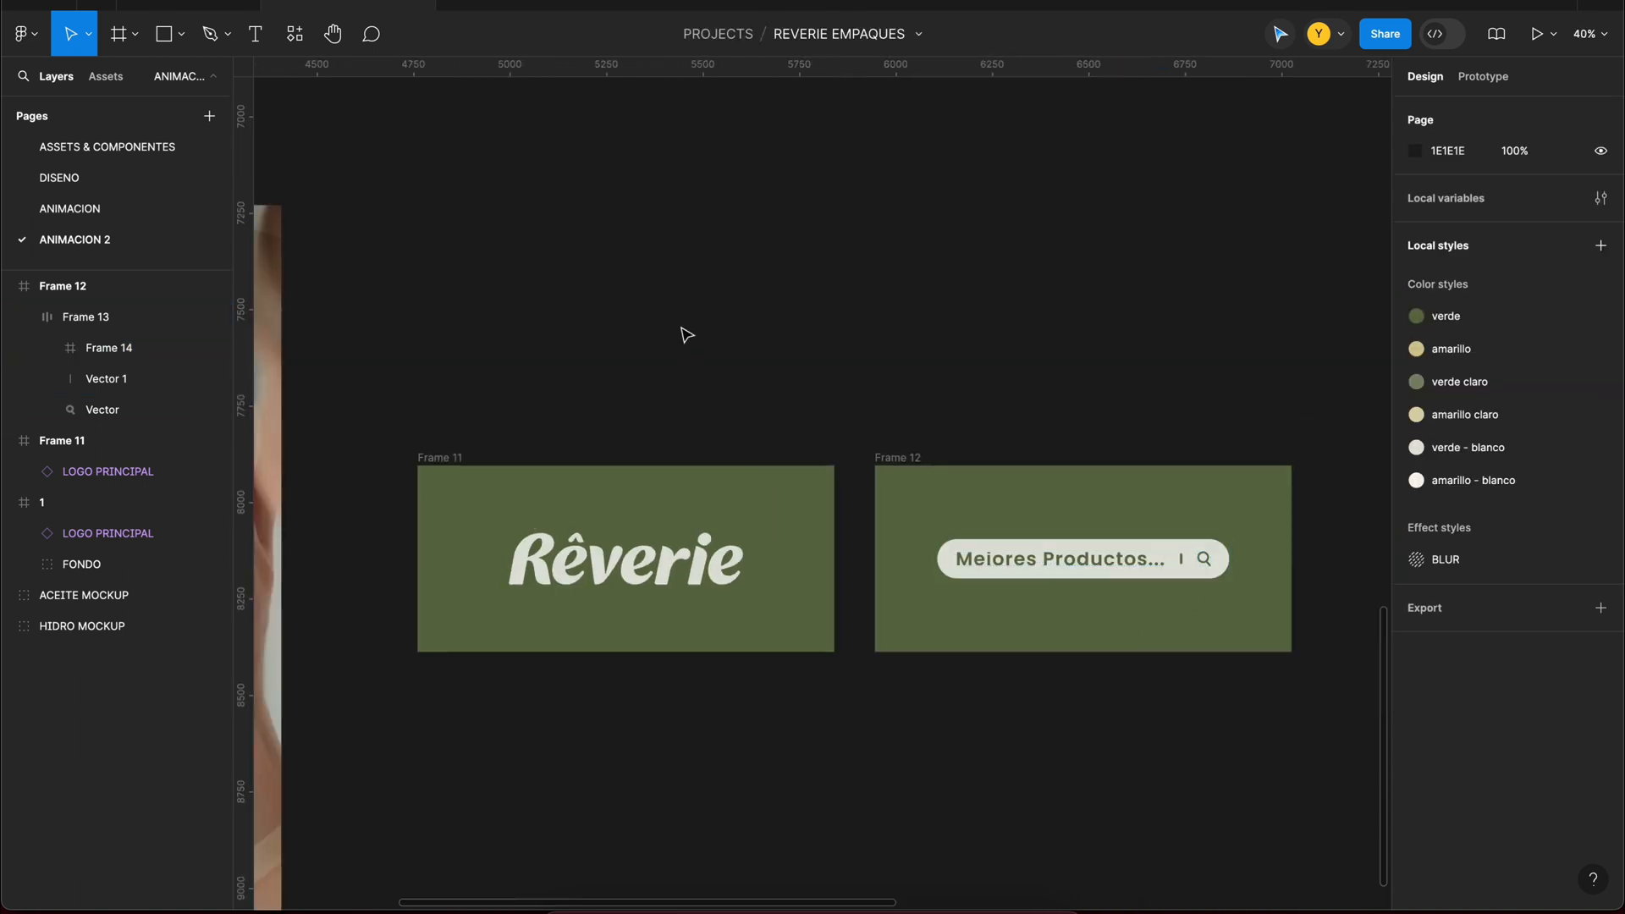
Step: Add a drop shadow to the search bar with an X offset of 0, a Y offset of 17 and a blur of 50.7
drag(1038, 457, 832, 403)
scroll(835, 404, down, 1)
click(849, 508)
scroll(1040, 472, up, 2)
scroll(1574, 808, down, 1)
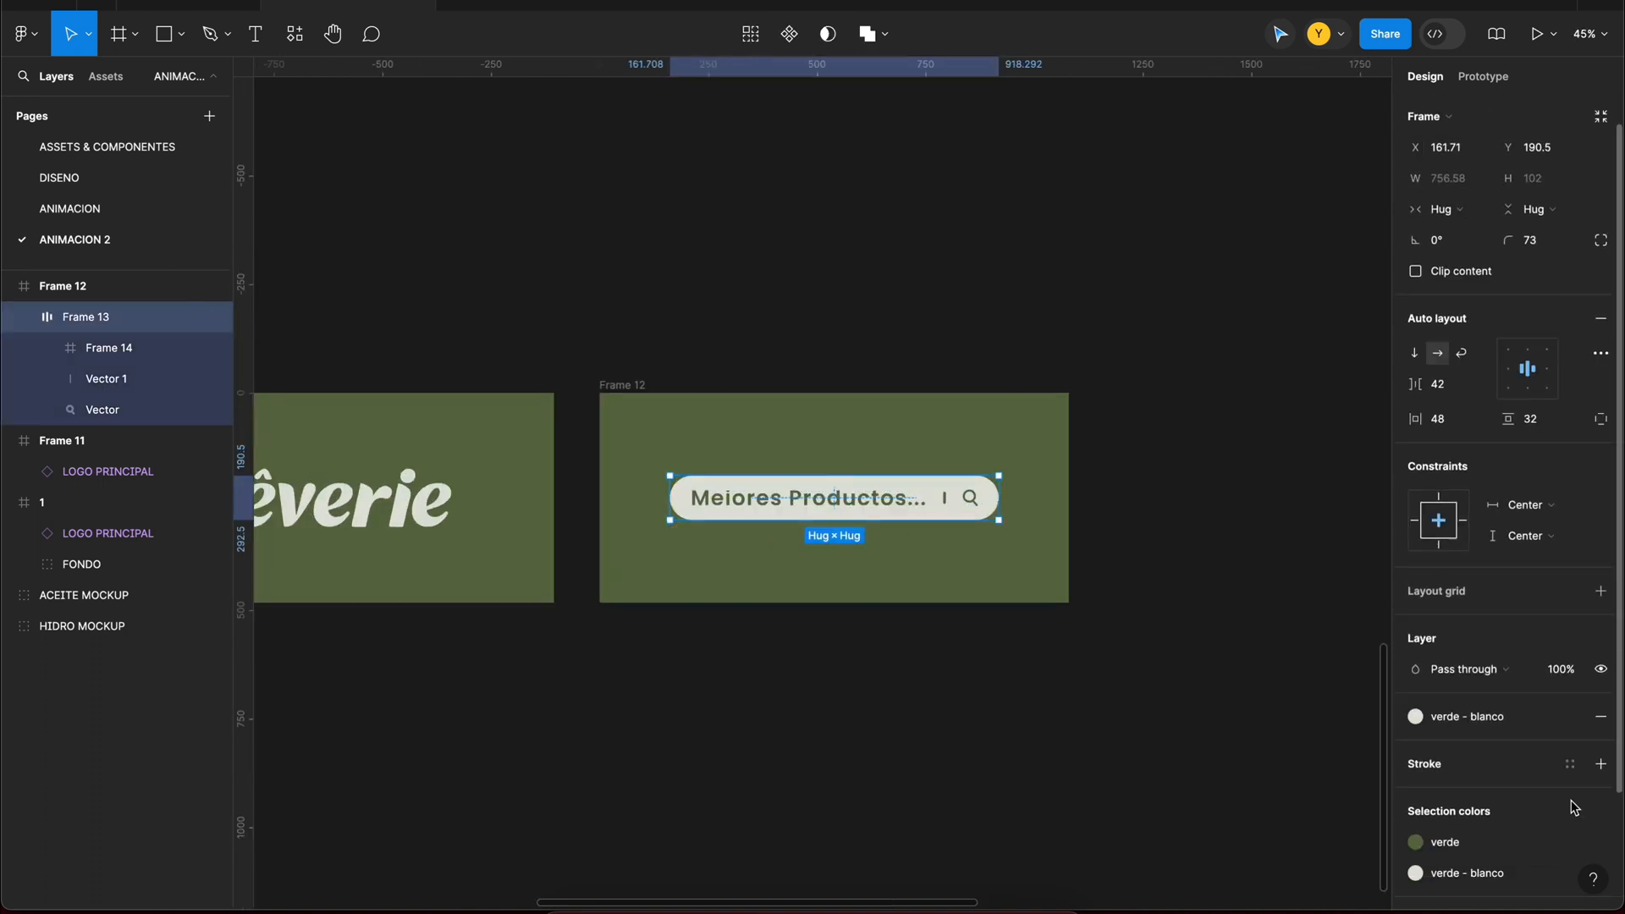
scroll(1574, 808, down, 2)
click(1599, 790)
click(1415, 821)
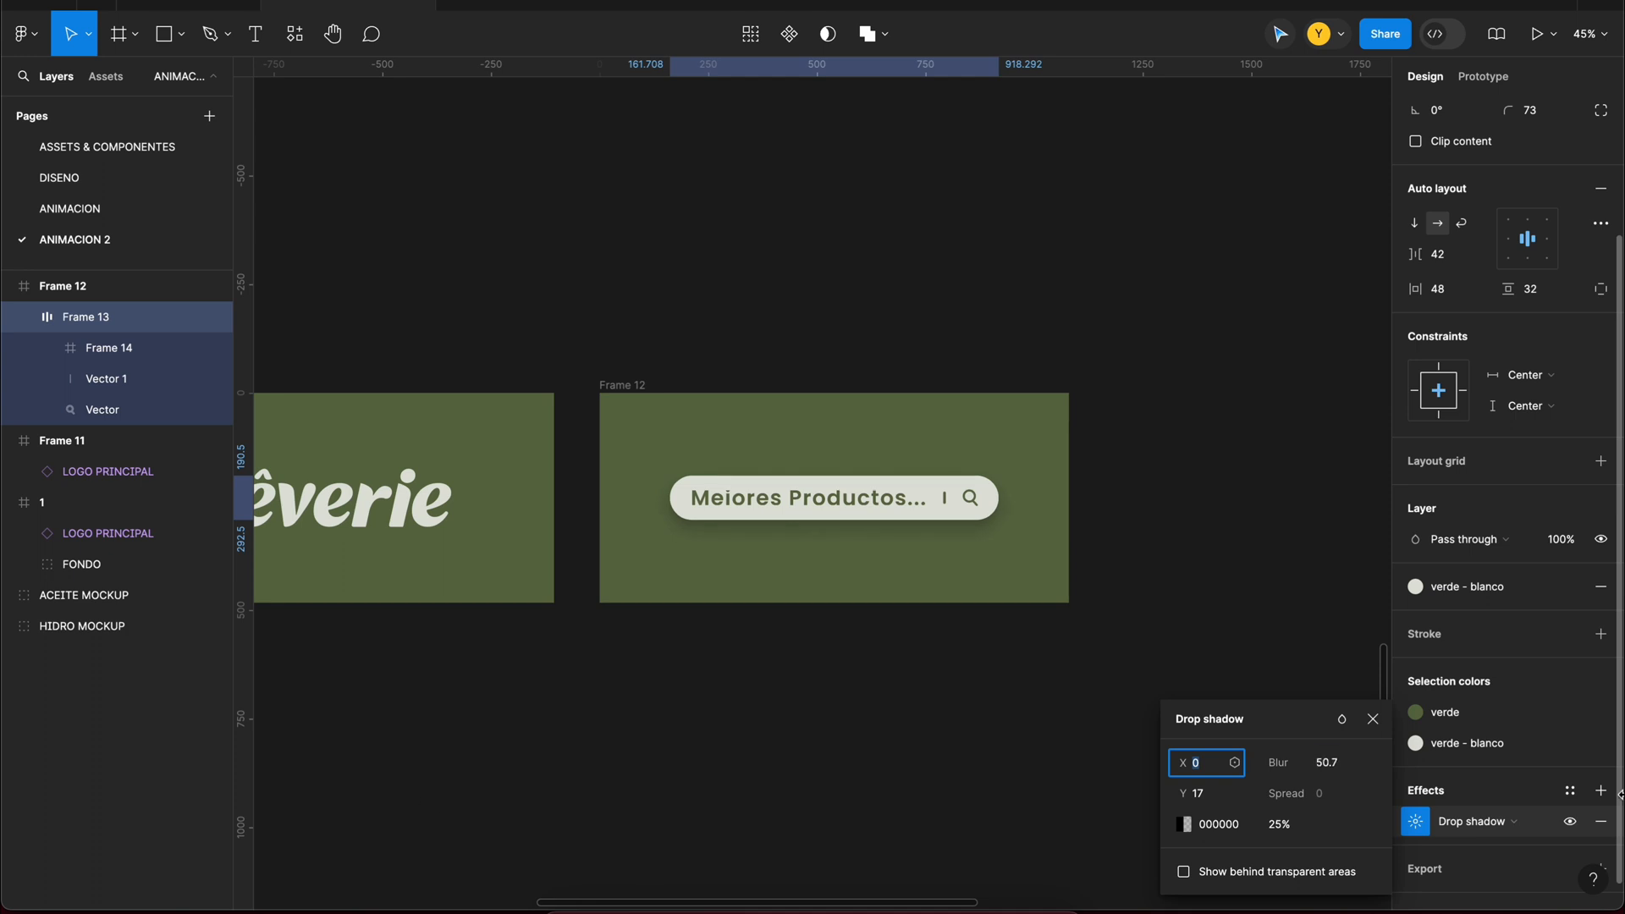
Step: Set the shadow's color to 5D6D46 at 28% with Multiply blending and raise its blur to about 59.9
click(1183, 823)
click(999, 805)
click(1341, 718)
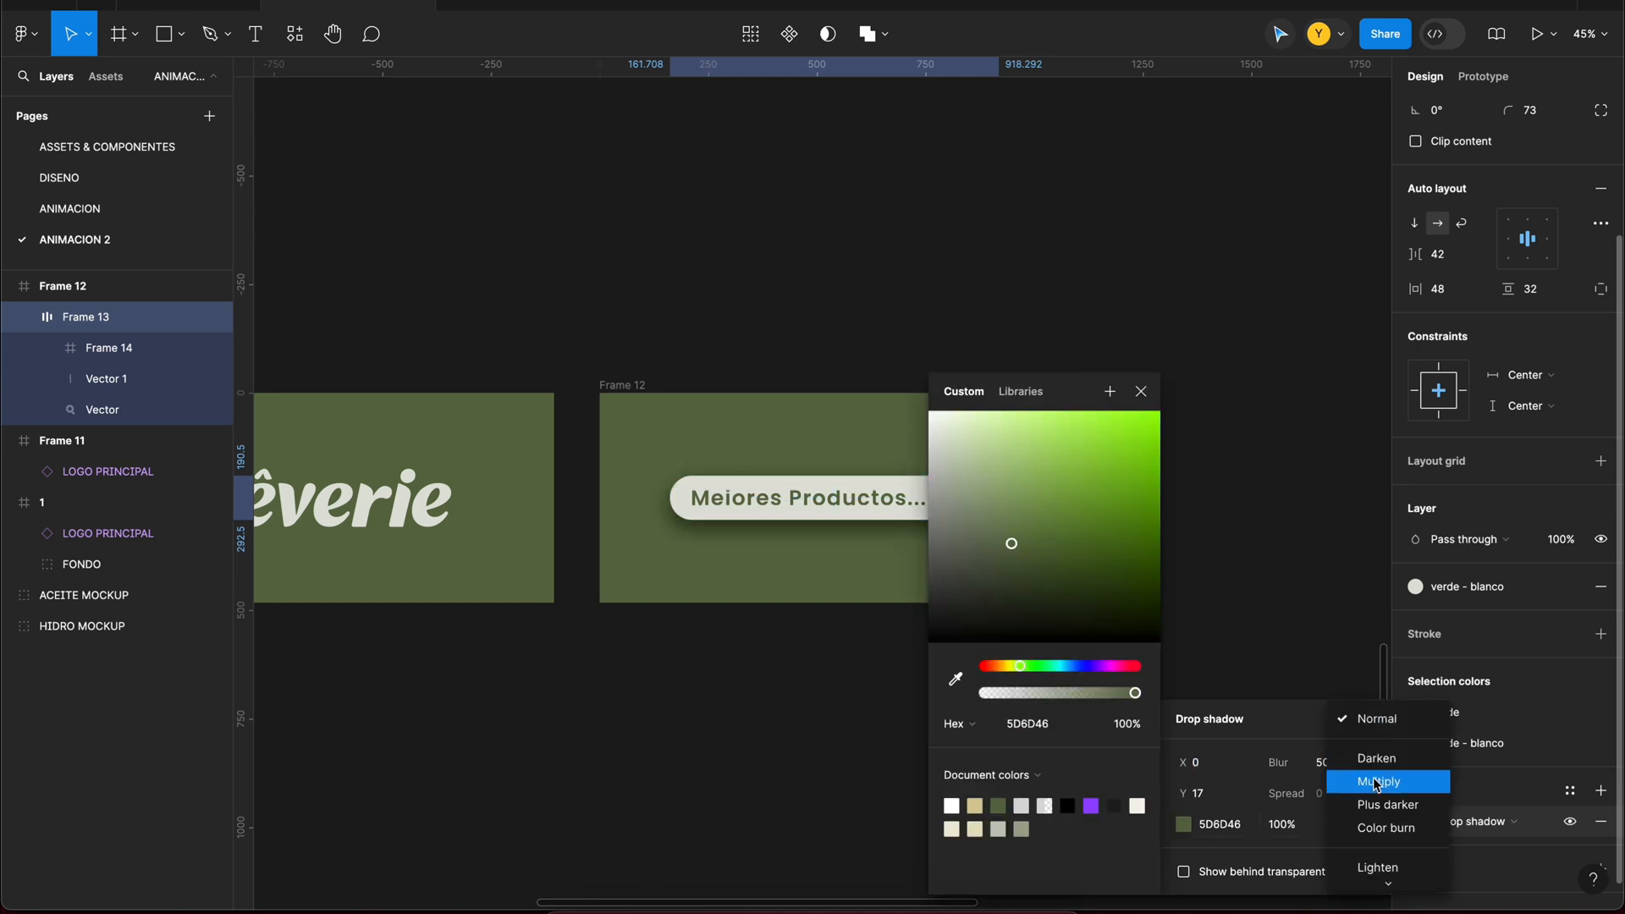
click(1396, 776)
drag(1023, 691, 1028, 692)
click(1186, 493)
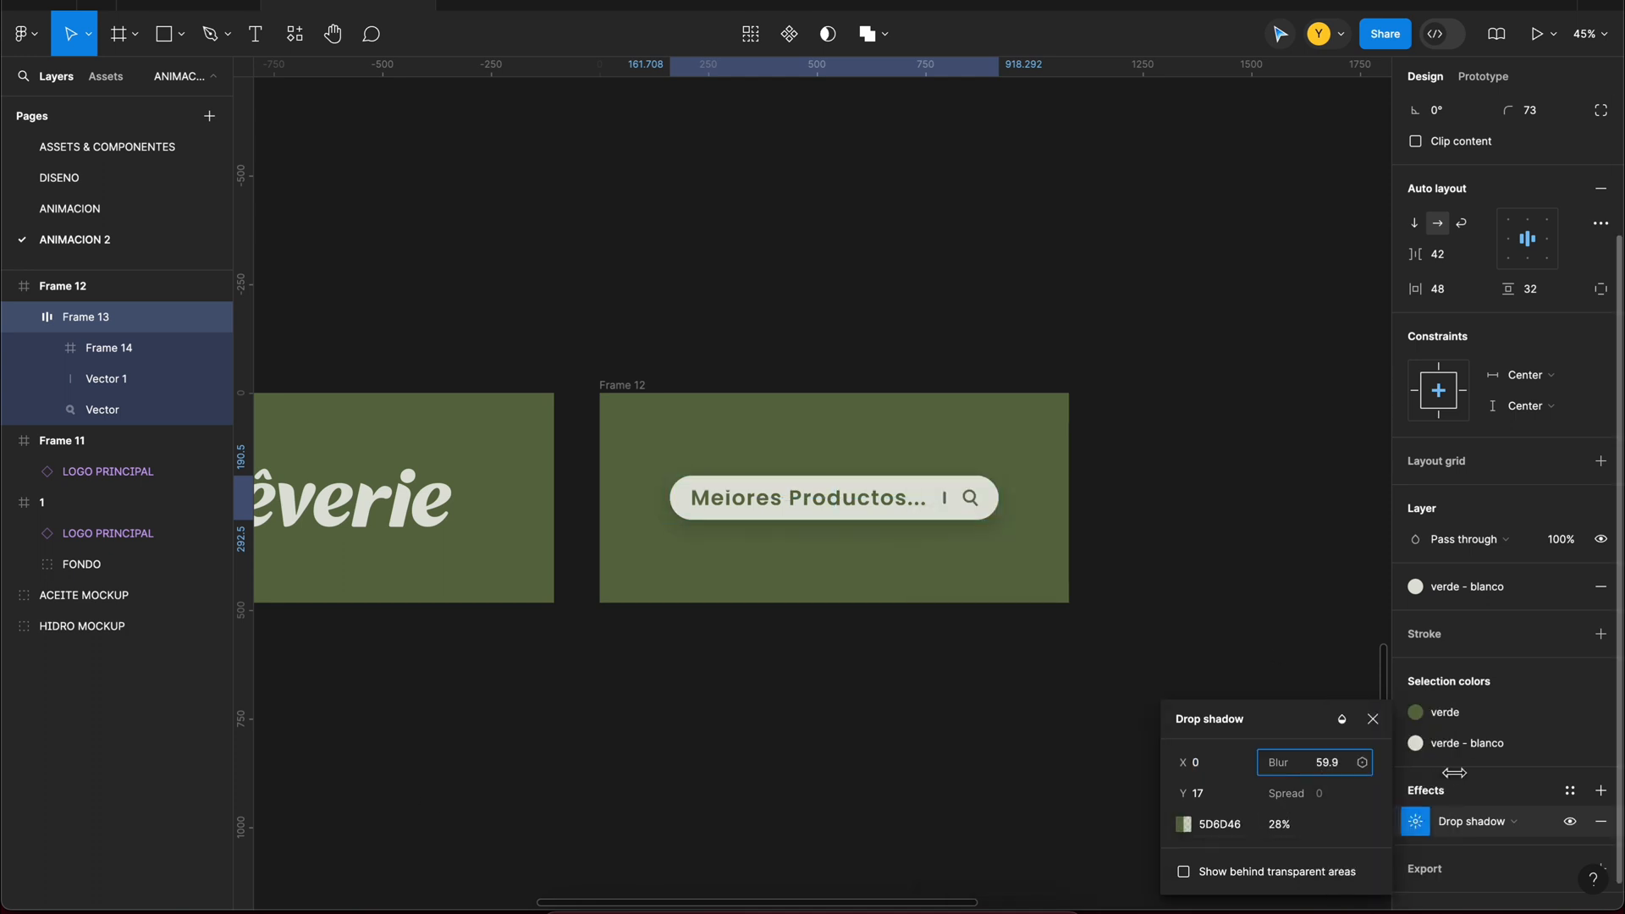
click(1138, 541)
scroll(1068, 491, down, 5)
click(982, 501)
scroll(863, 510, up, 5)
scroll(969, 533, left, 2)
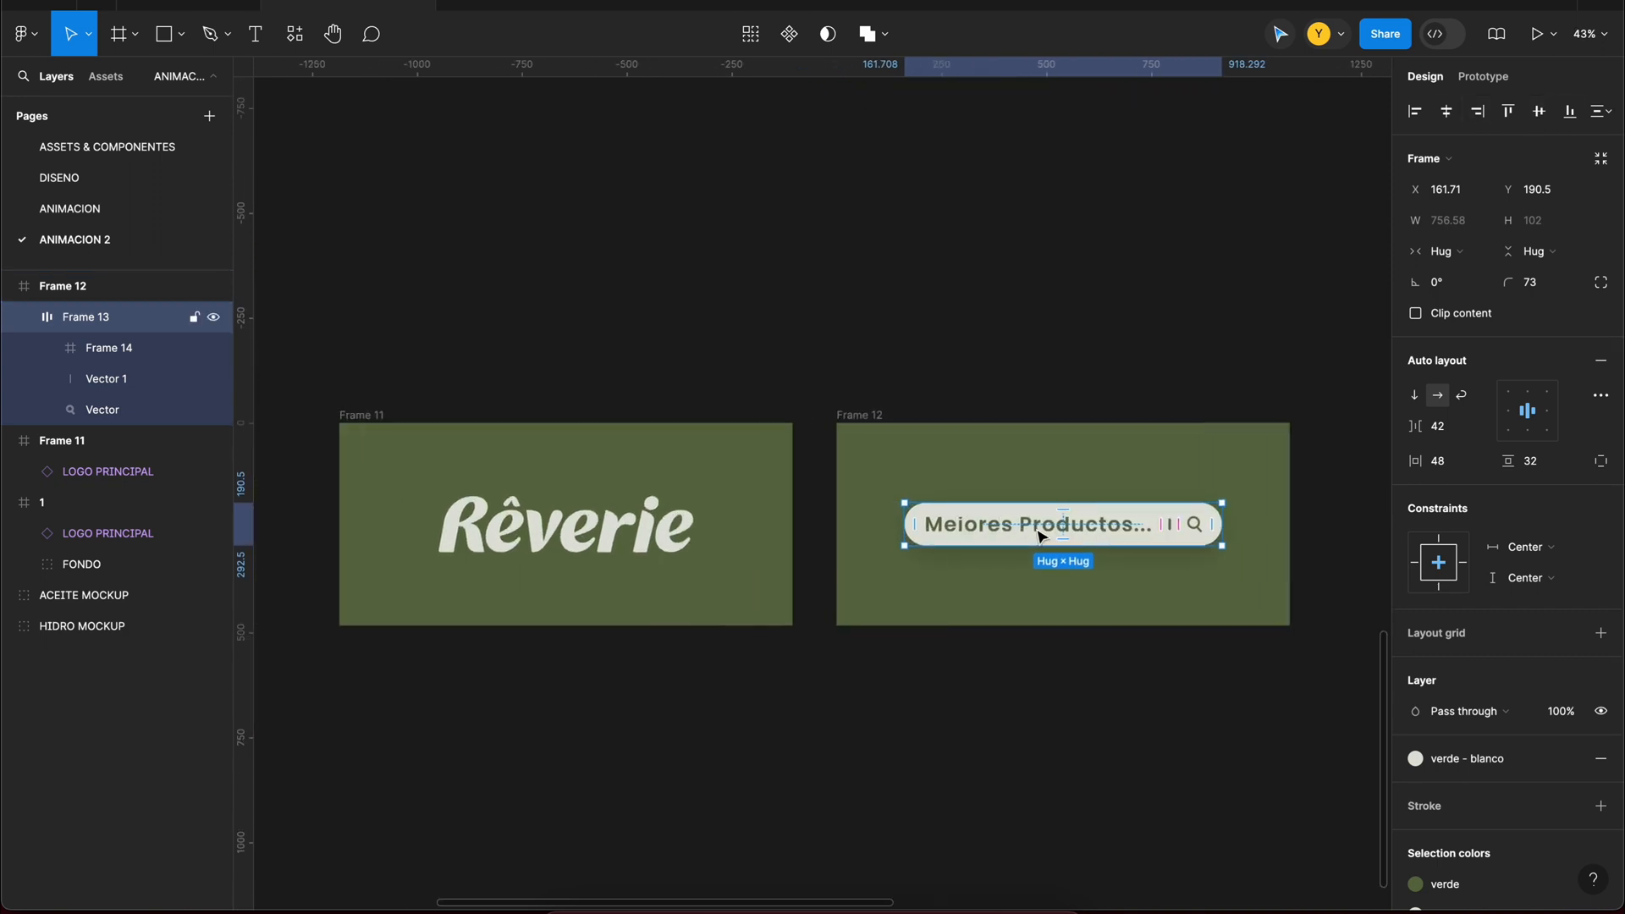
click(1073, 522)
click(914, 457)
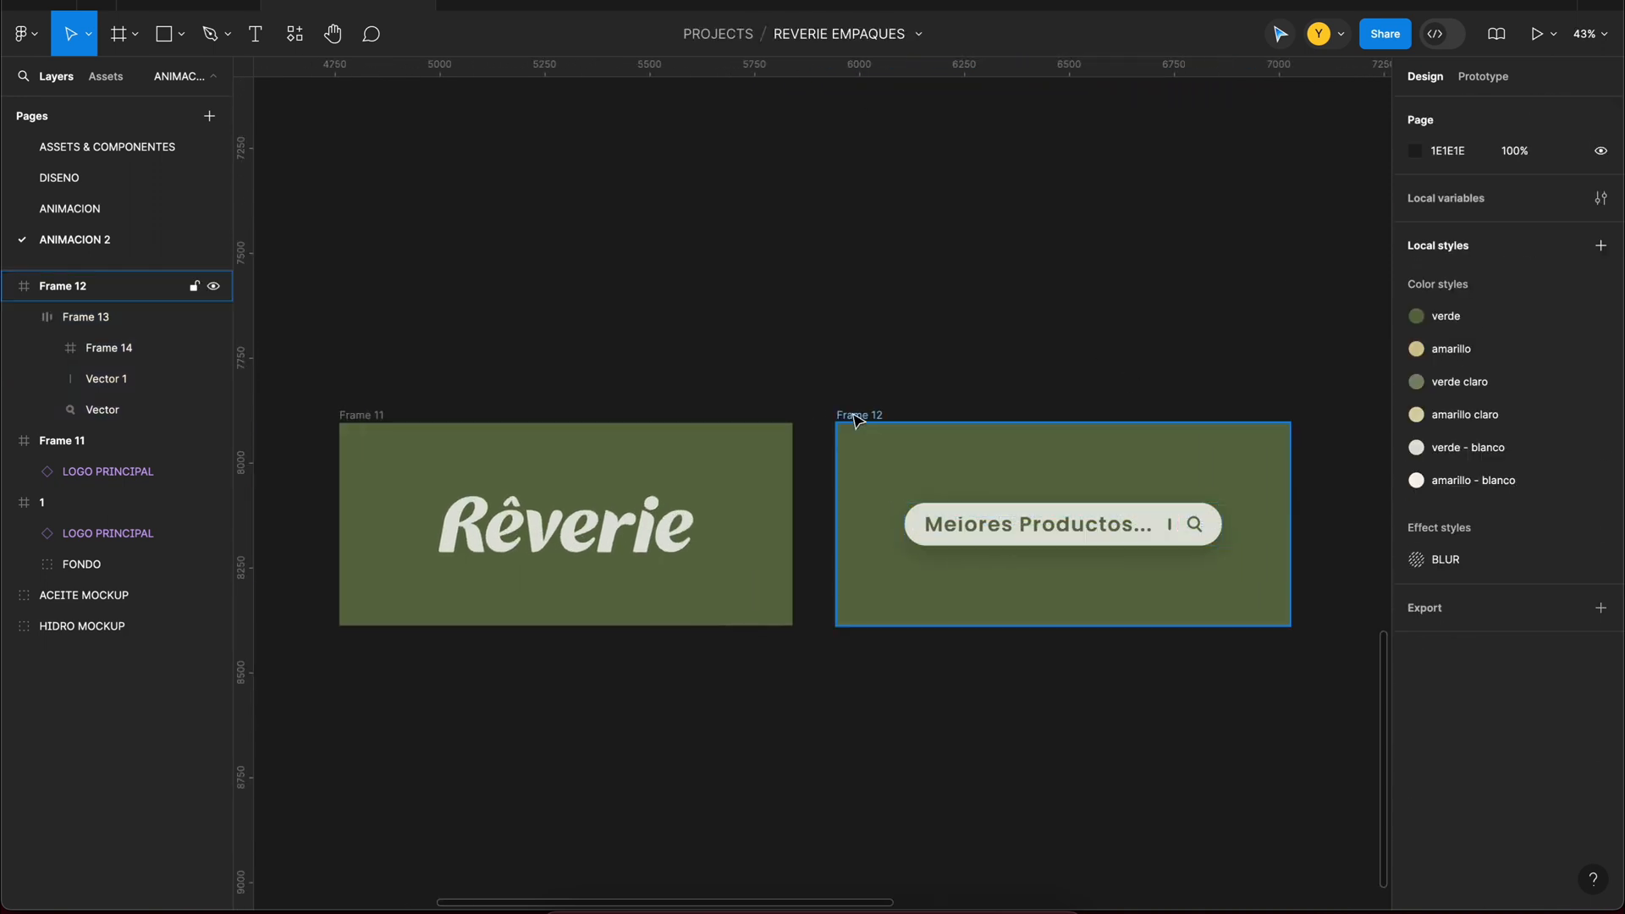
Step: Duplicate the green search bar frame and place the copy to its right
click(856, 415)
scroll(762, 432, right, 3)
alt+drag(624, 452, 1114, 454)
scroll(1016, 465, left, 3)
Step: Set the width of the text's frame in Frame 12's search bar to 0, leaving only the cursor line and magnifier
click(919, 506)
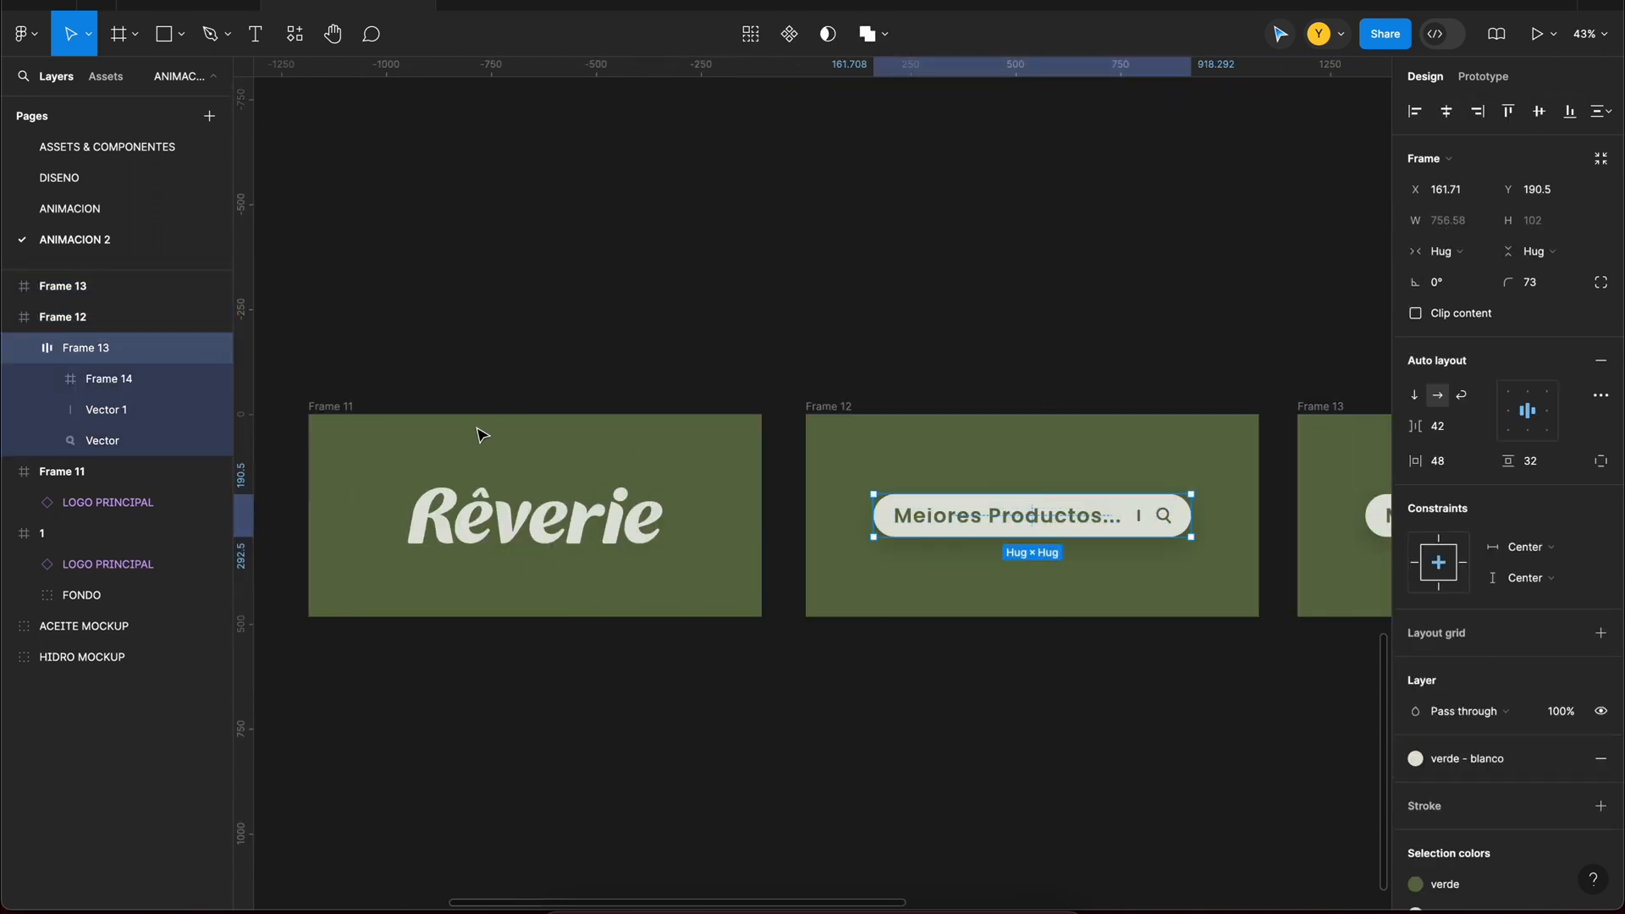
double_click(1084, 525)
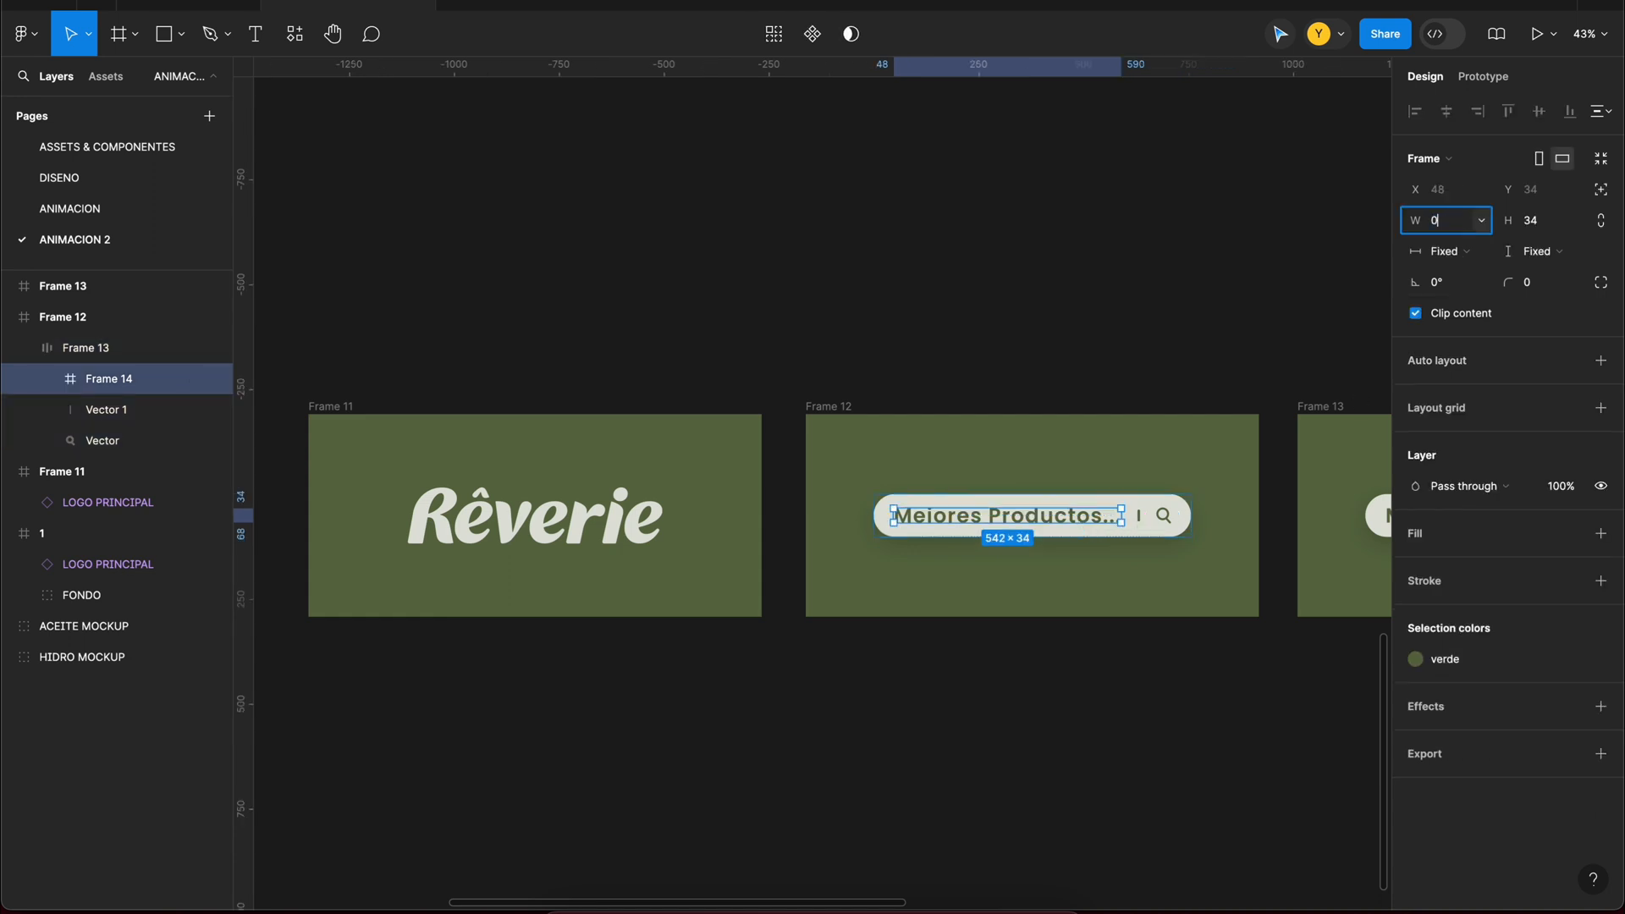
key(Return)
click(1182, 374)
drag(1183, 374, 1136, 423)
Step: Copy the collapsed search bar into the centre of the Rêverie logo frame, scale it to about 51 × 24 and make it invisible
click(990, 569)
click(486, 474)
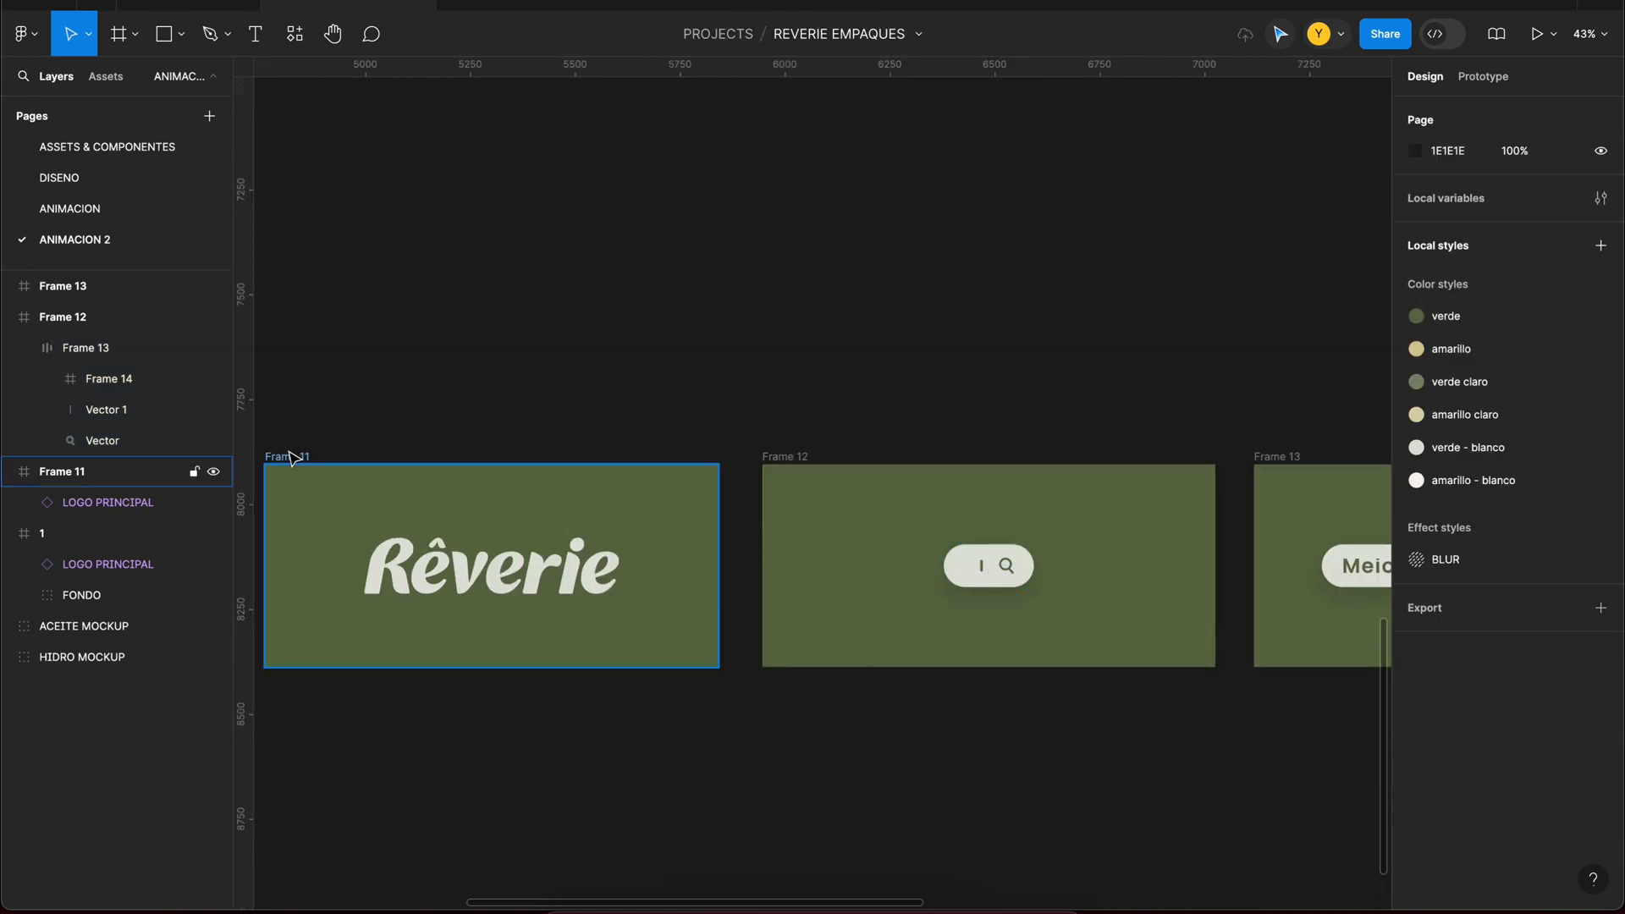
click(292, 457)
key(super+v)
scroll(623, 535, up, 4)
key(k)
drag(694, 517, 642, 541)
key(v)
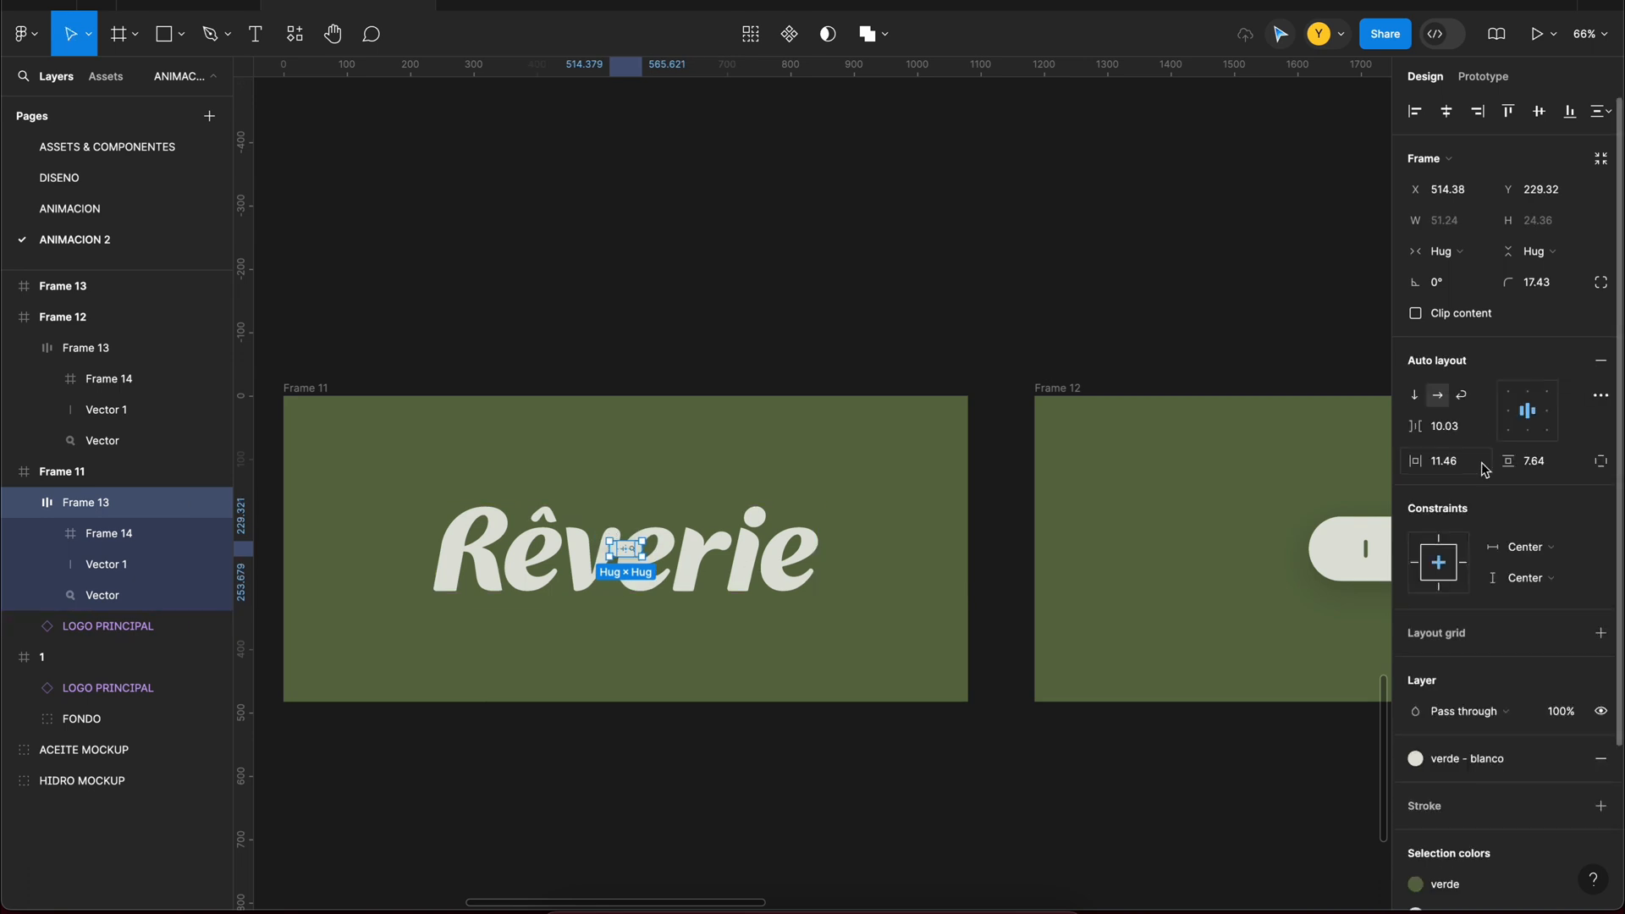
scroll(1570, 796, down, 3)
Step: Copy the Rêverie logo into the centre of Frame 12 and scale it down to about 172 × 38
click(652, 569)
key(super+c)
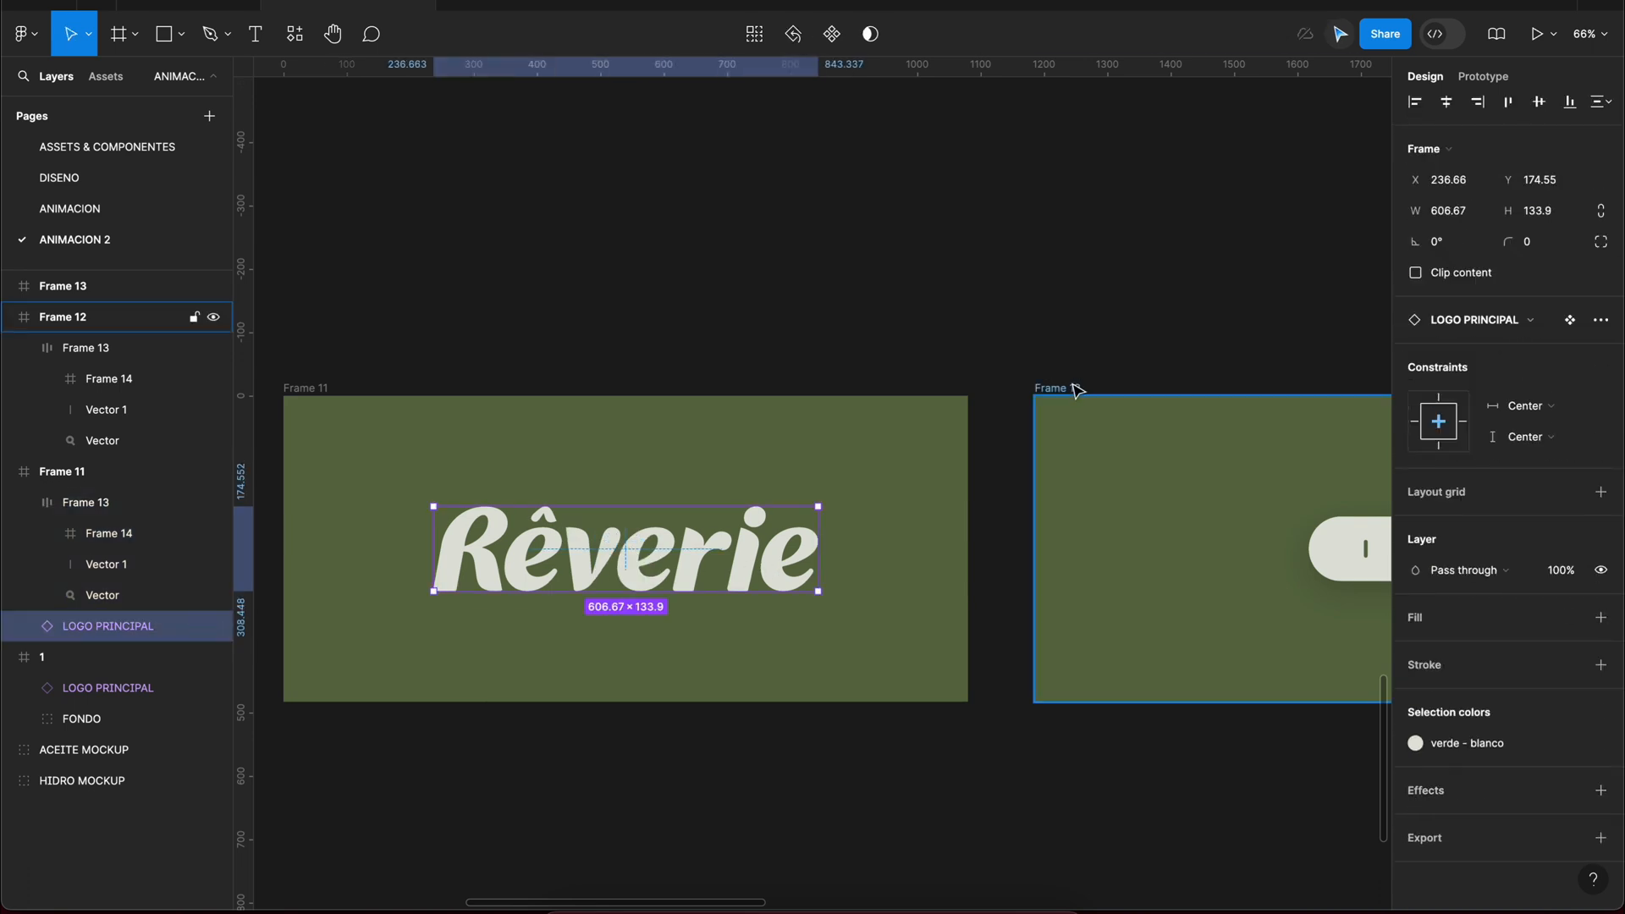
click(1058, 387)
key(super+v)
key(k)
drag(944, 435, 945, 467)
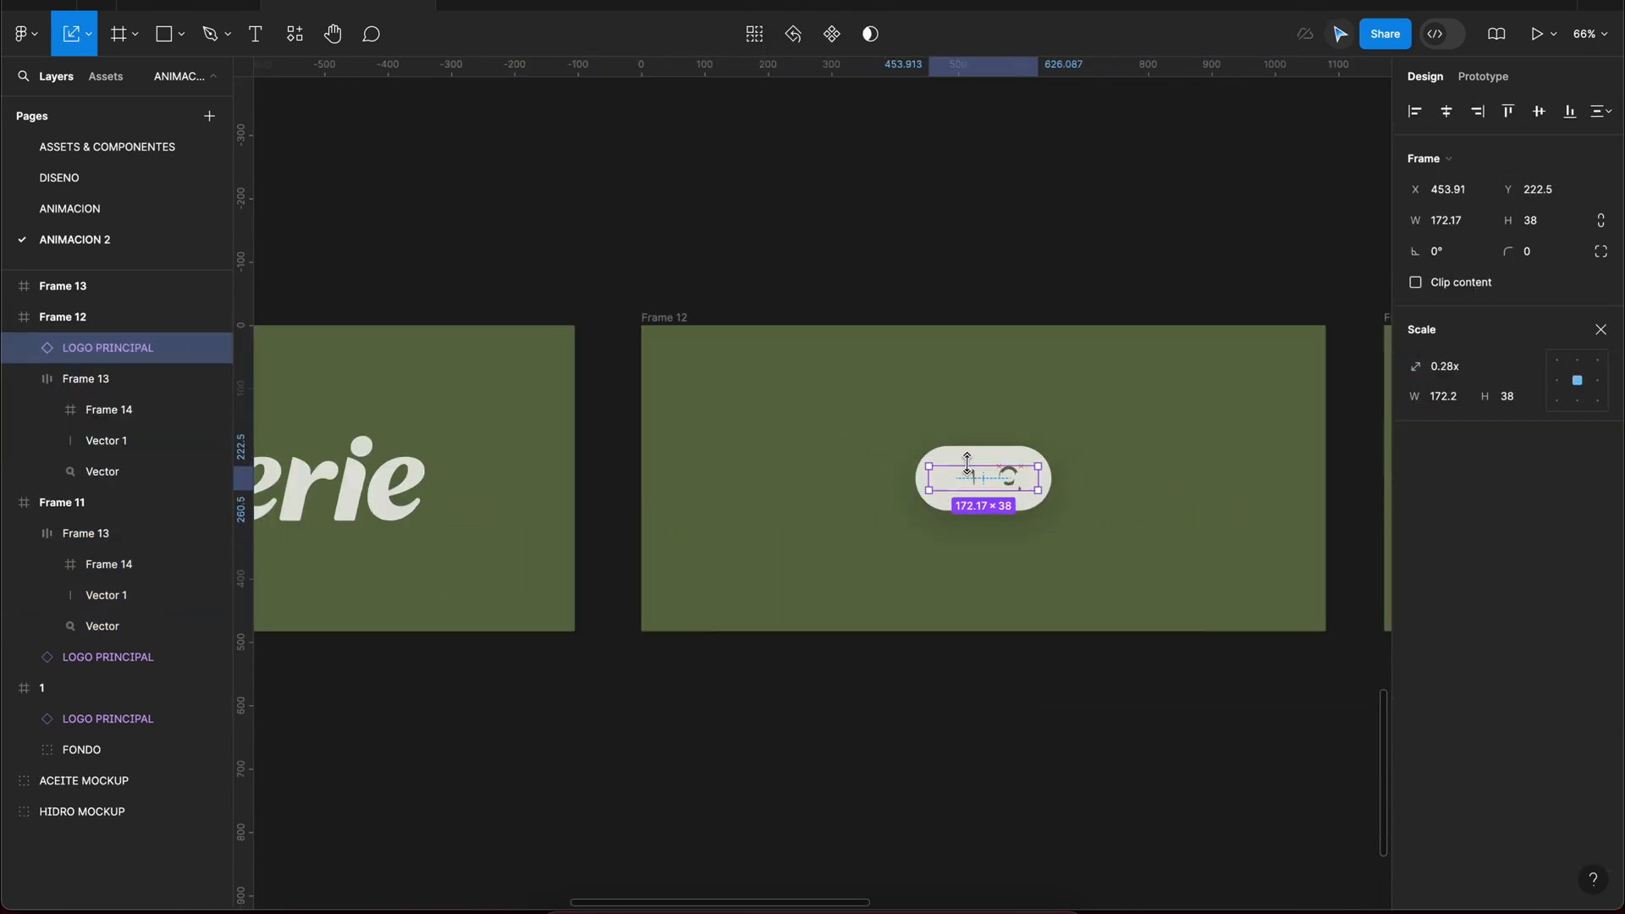
key(v)
Step: Move the collapsed search bar above the logo in Frame 12's layer order so it covers the logo
click(25, 378)
drag(86, 378, 89, 335)
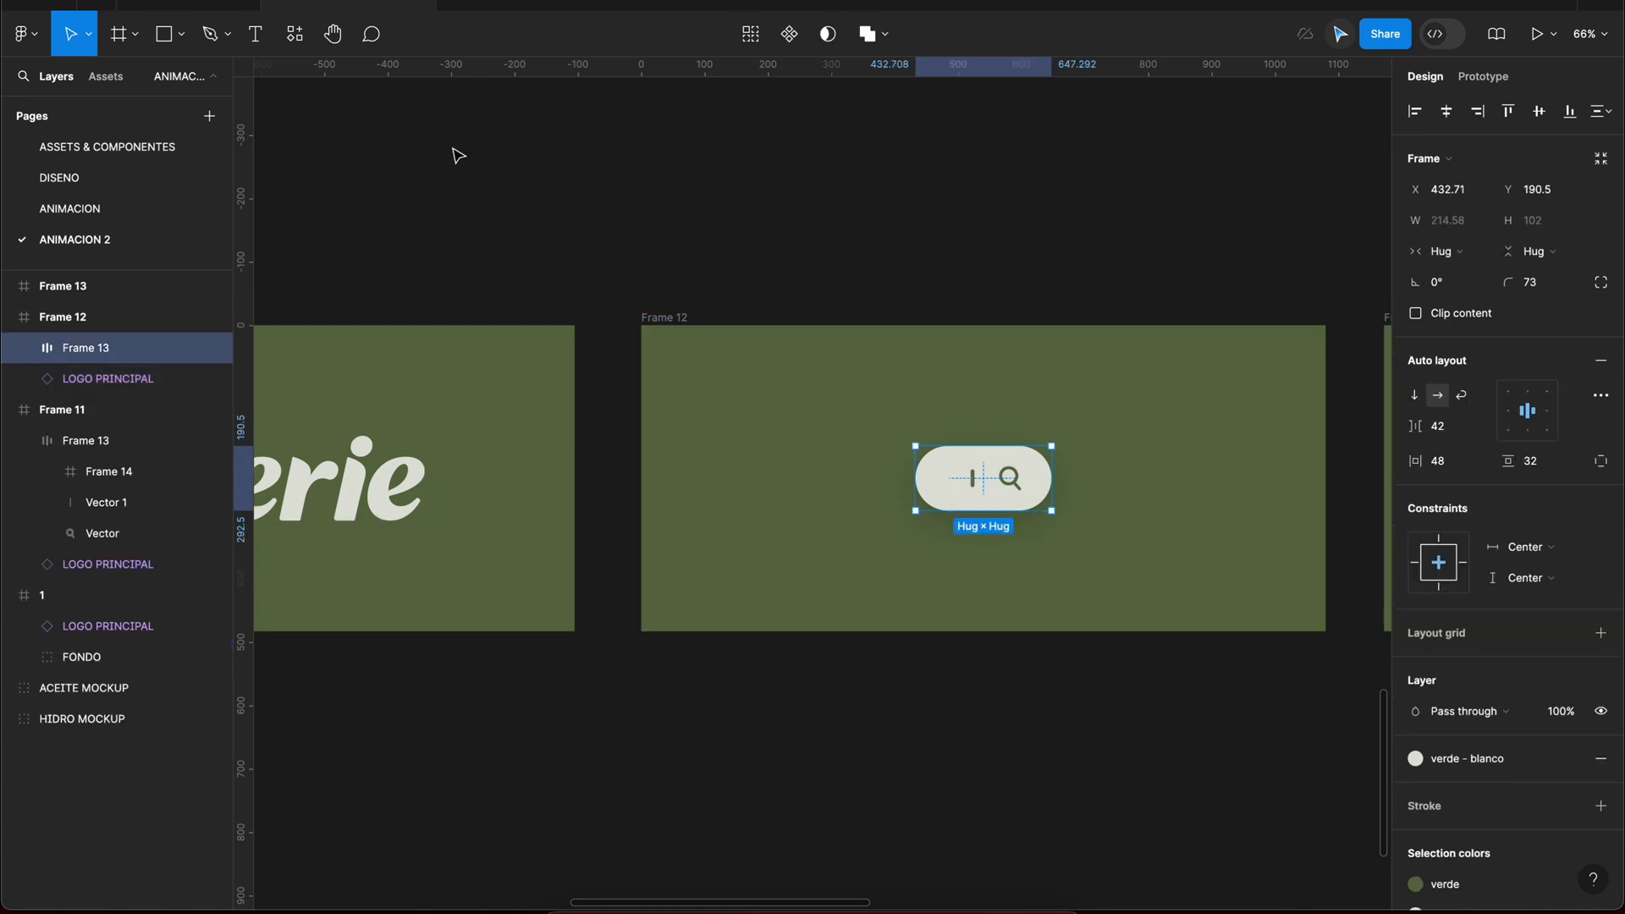
click(458, 156)
scroll(841, 372, down, 5)
click(995, 461)
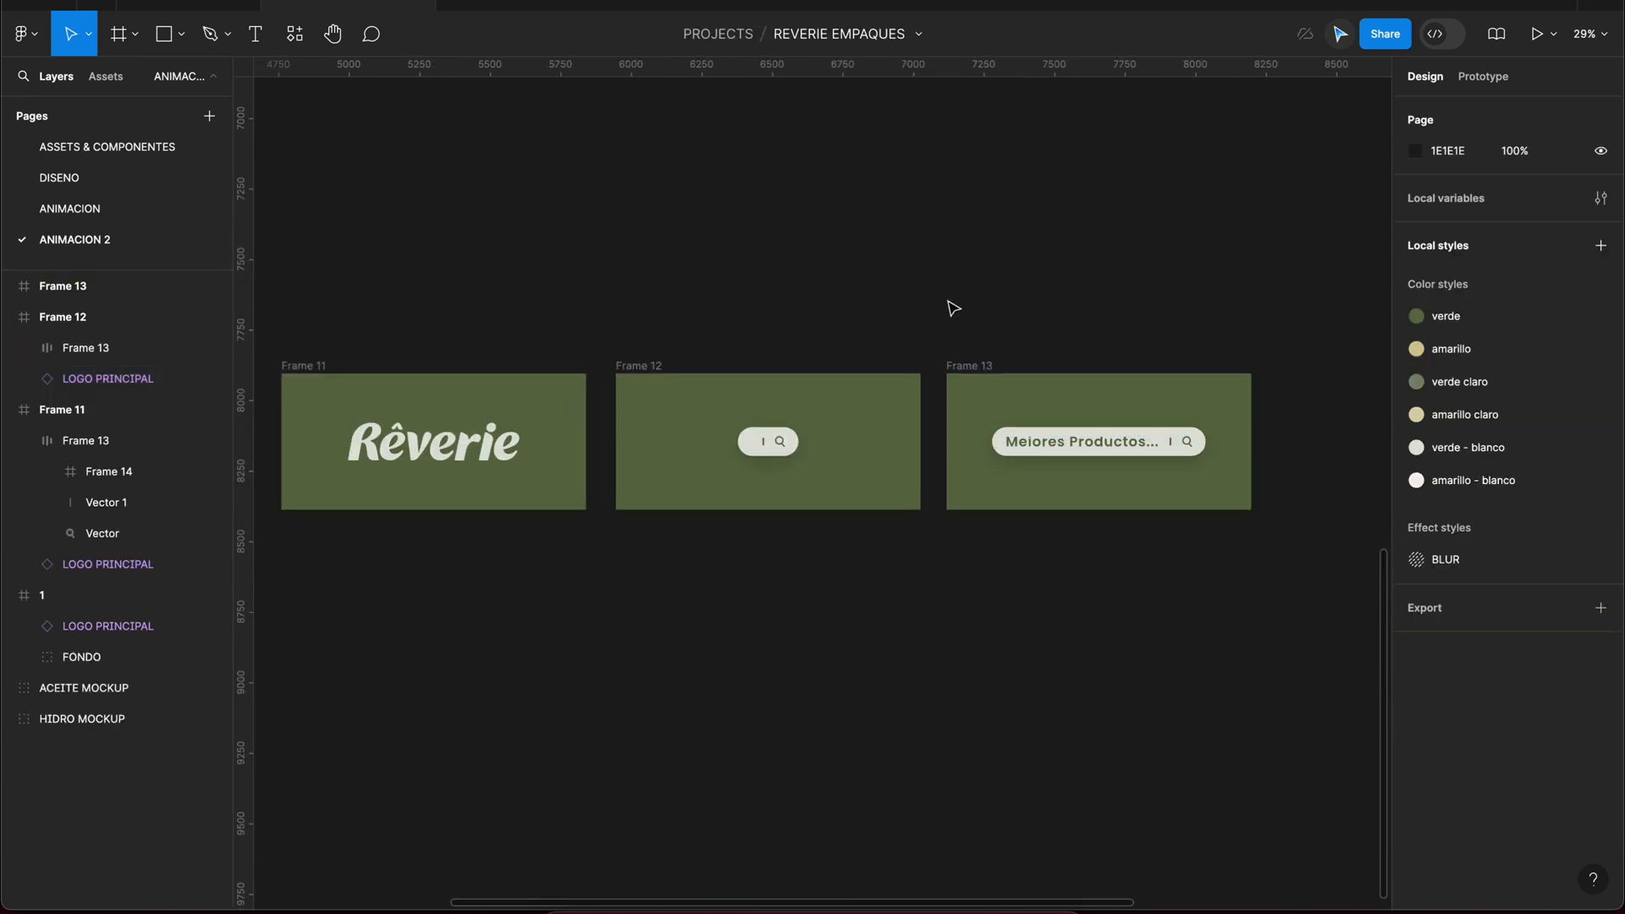
Step: Copy the magnifier icon from Frame 13's search bar onto an empty area of the canvas
double_click(1189, 444)
click(1046, 271)
drag(1047, 271, 900, 460)
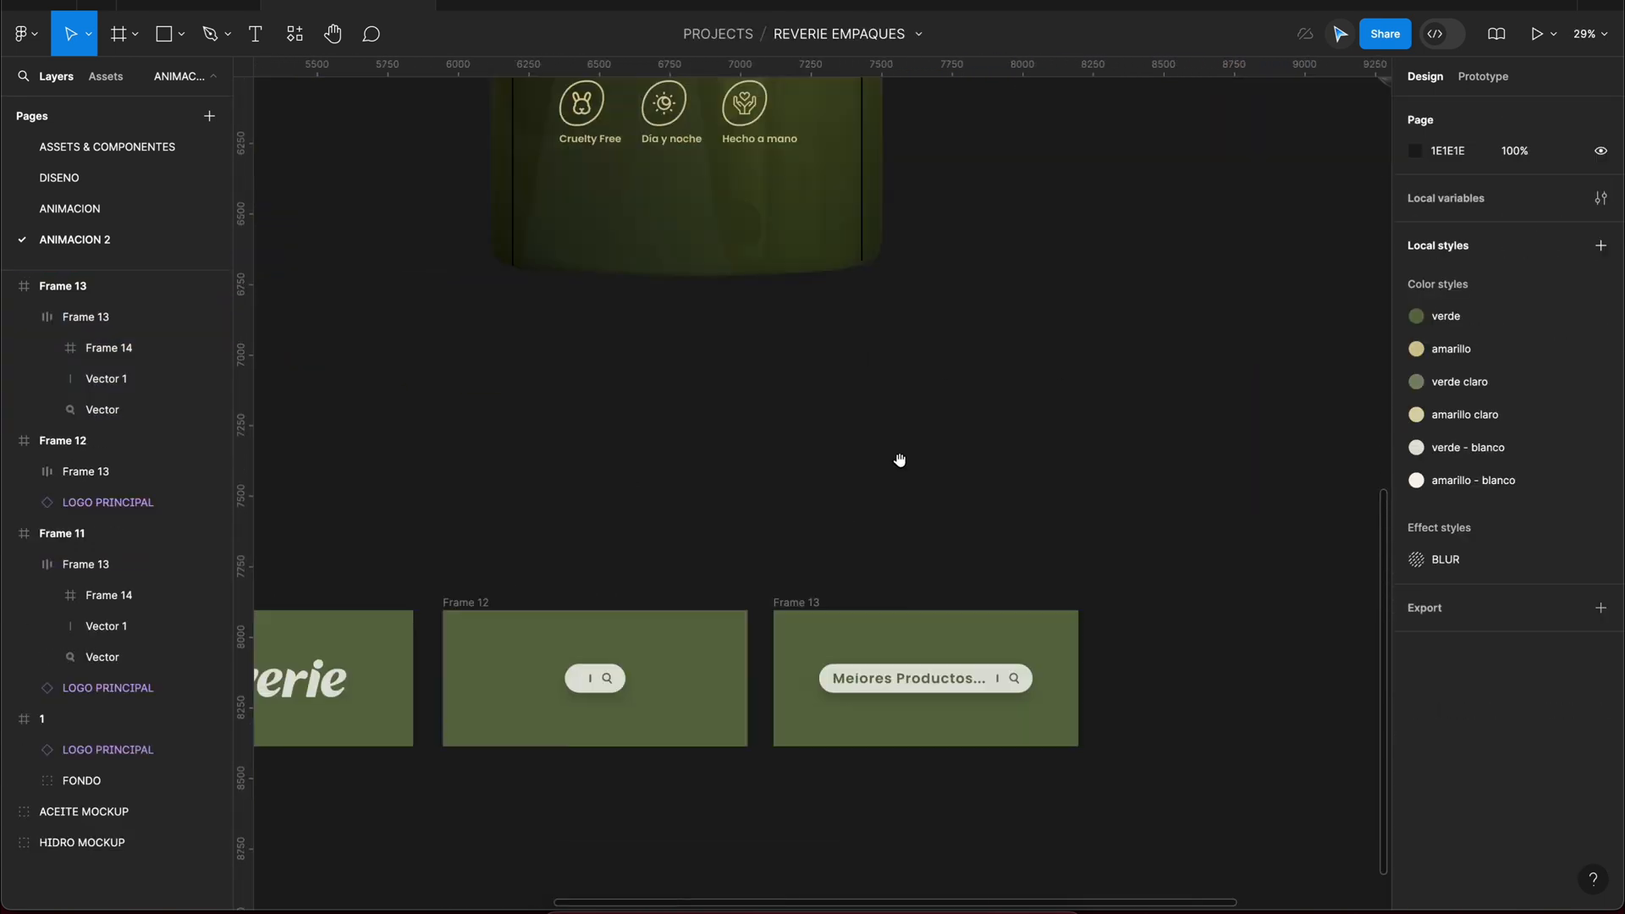
key(super+v)
drag(1023, 677, 878, 556)
scroll(1024, 470, up, 5)
click(1143, 418)
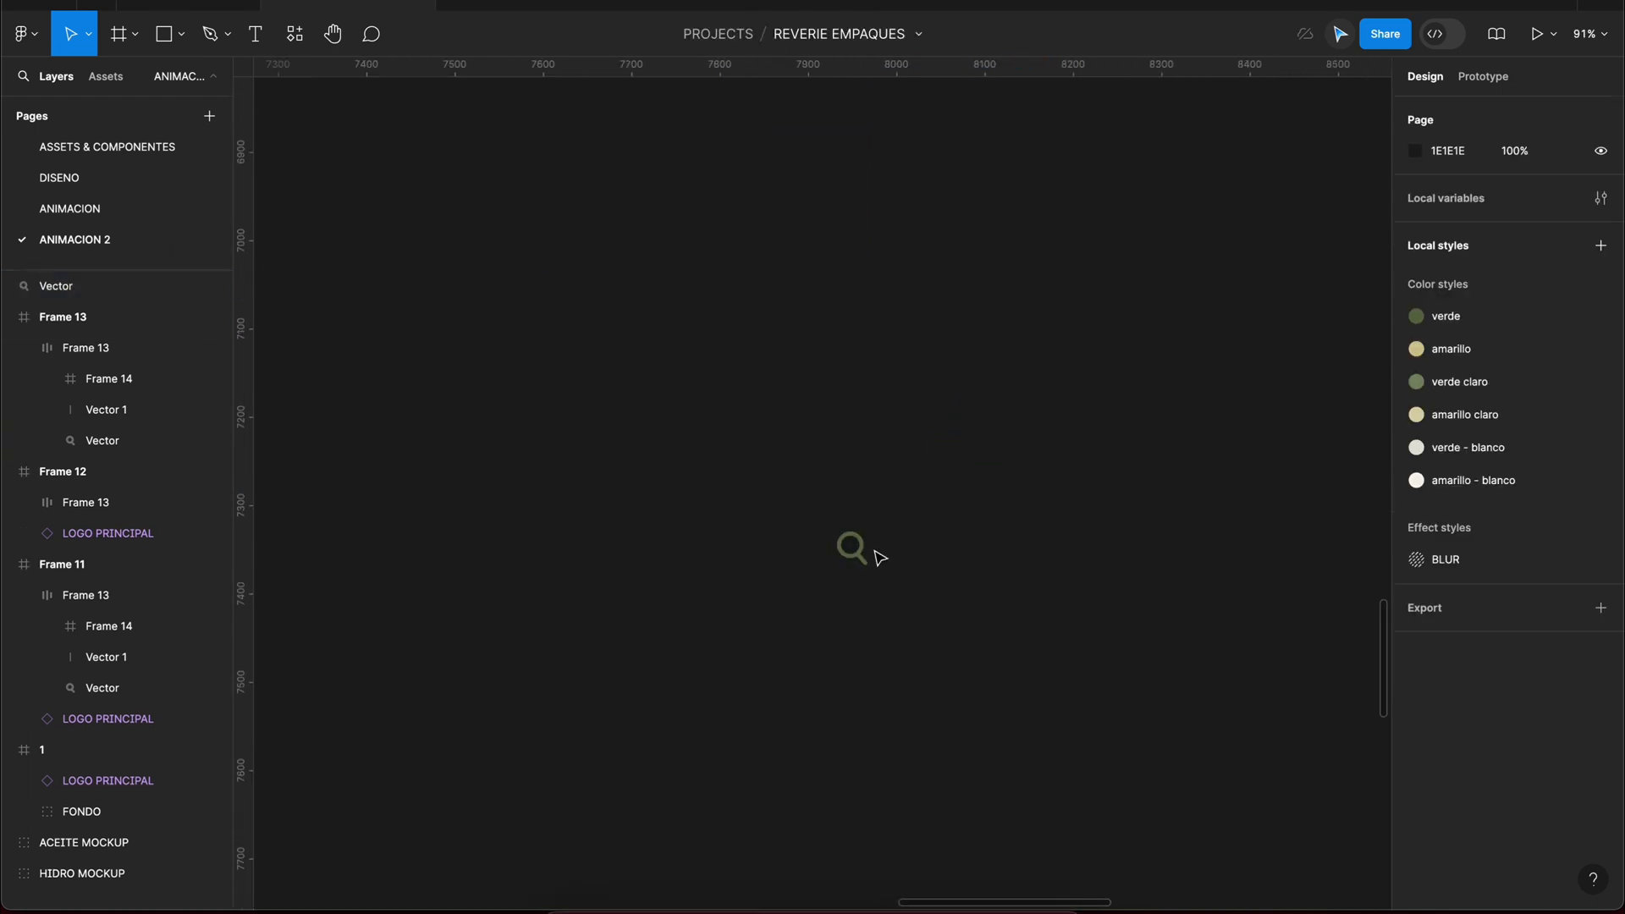
Step: Turn the copied magnifier into a component and add a second variant to it
click(863, 552)
scroll(880, 557, down, 10)
drag(1157, 484, 496, 251)
drag(496, 250, 865, 505)
scroll(865, 506, up, 12)
click(813, 34)
click(812, 34)
click(844, 500)
scroll(844, 501, down, 3)
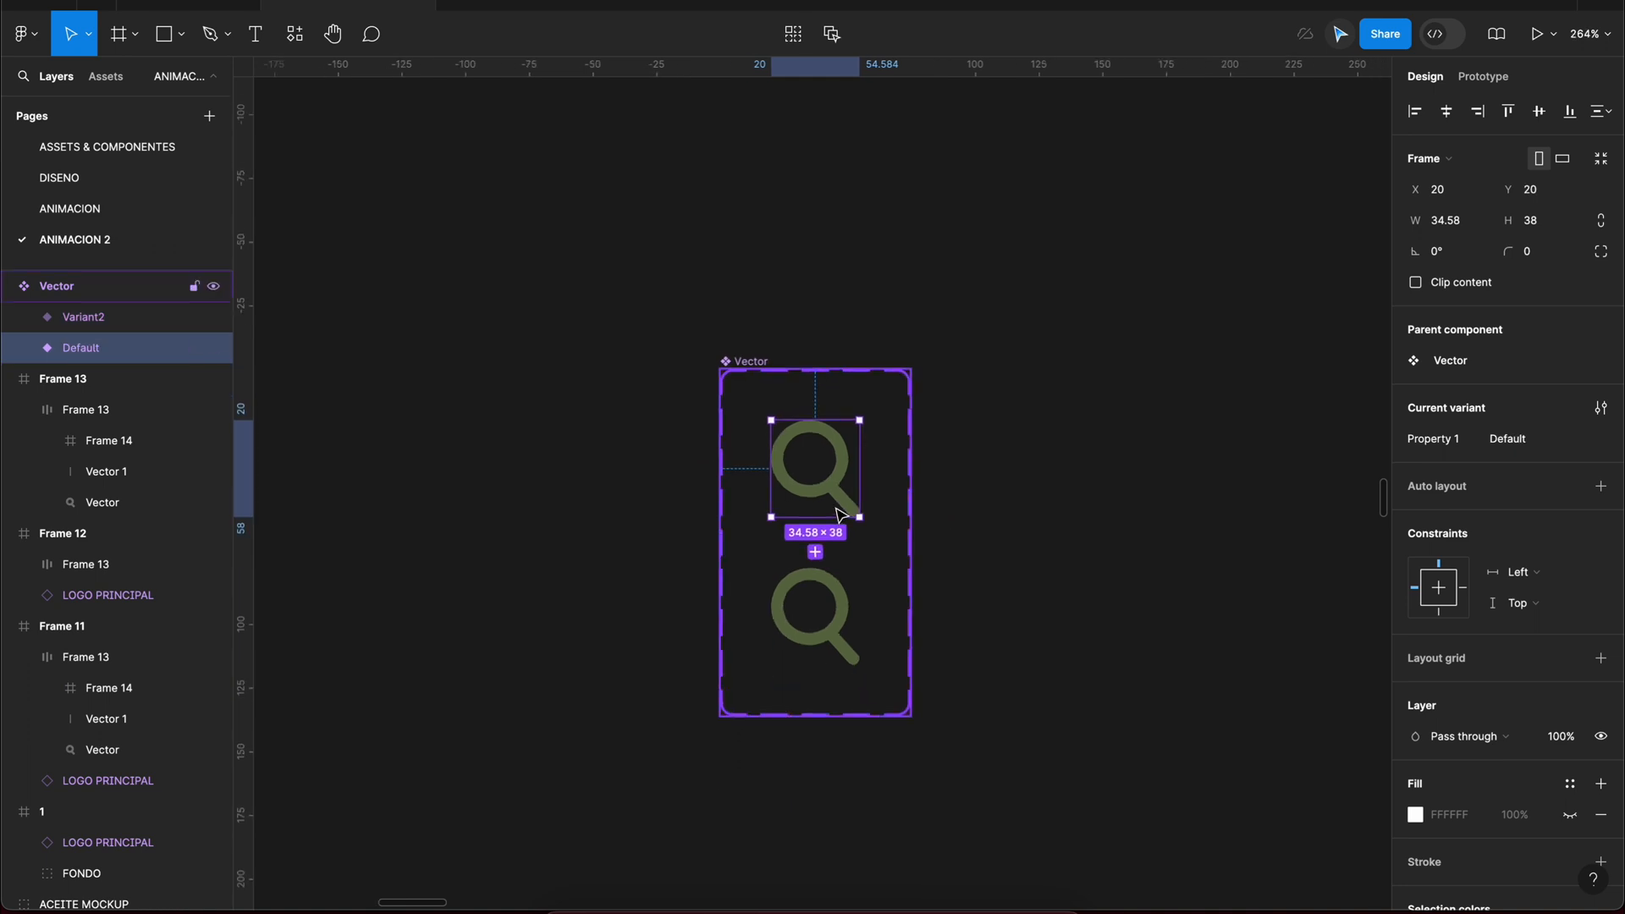
Step: Add a third variant to the magnifier component and select Variant2
scroll(838, 510, down, 3)
click(103, 321)
click(103, 348)
click(113, 329)
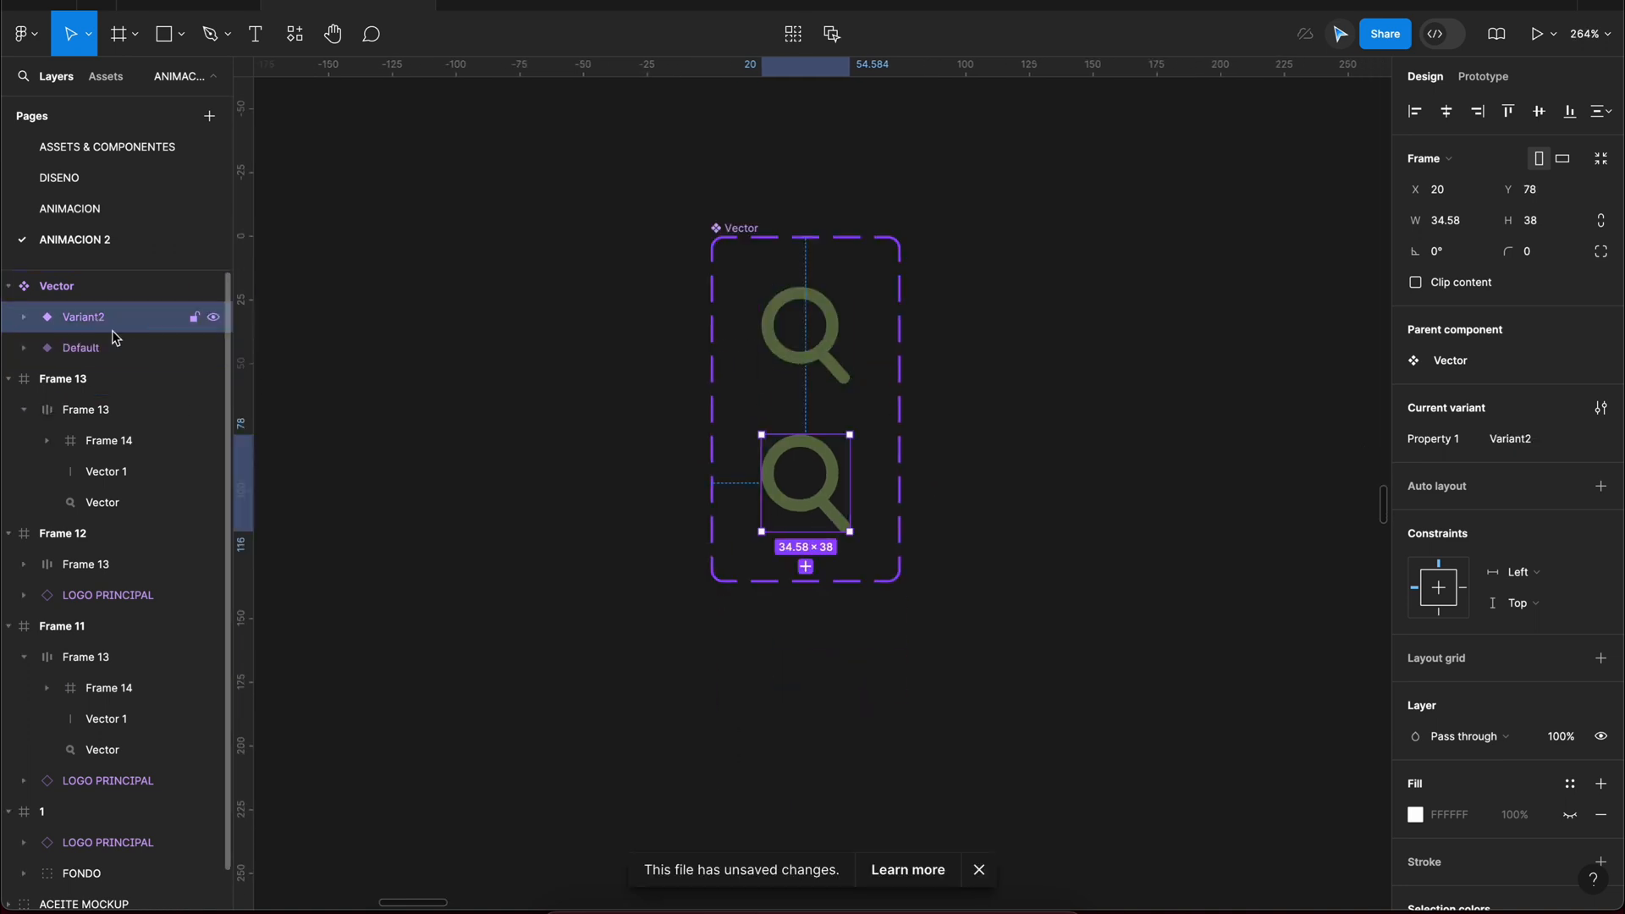
click(807, 568)
click(819, 499)
Step: Try to enlarge the second magnifier variant with the Scale tool
key(k)
drag(851, 477, 867, 478)
key(super+z)
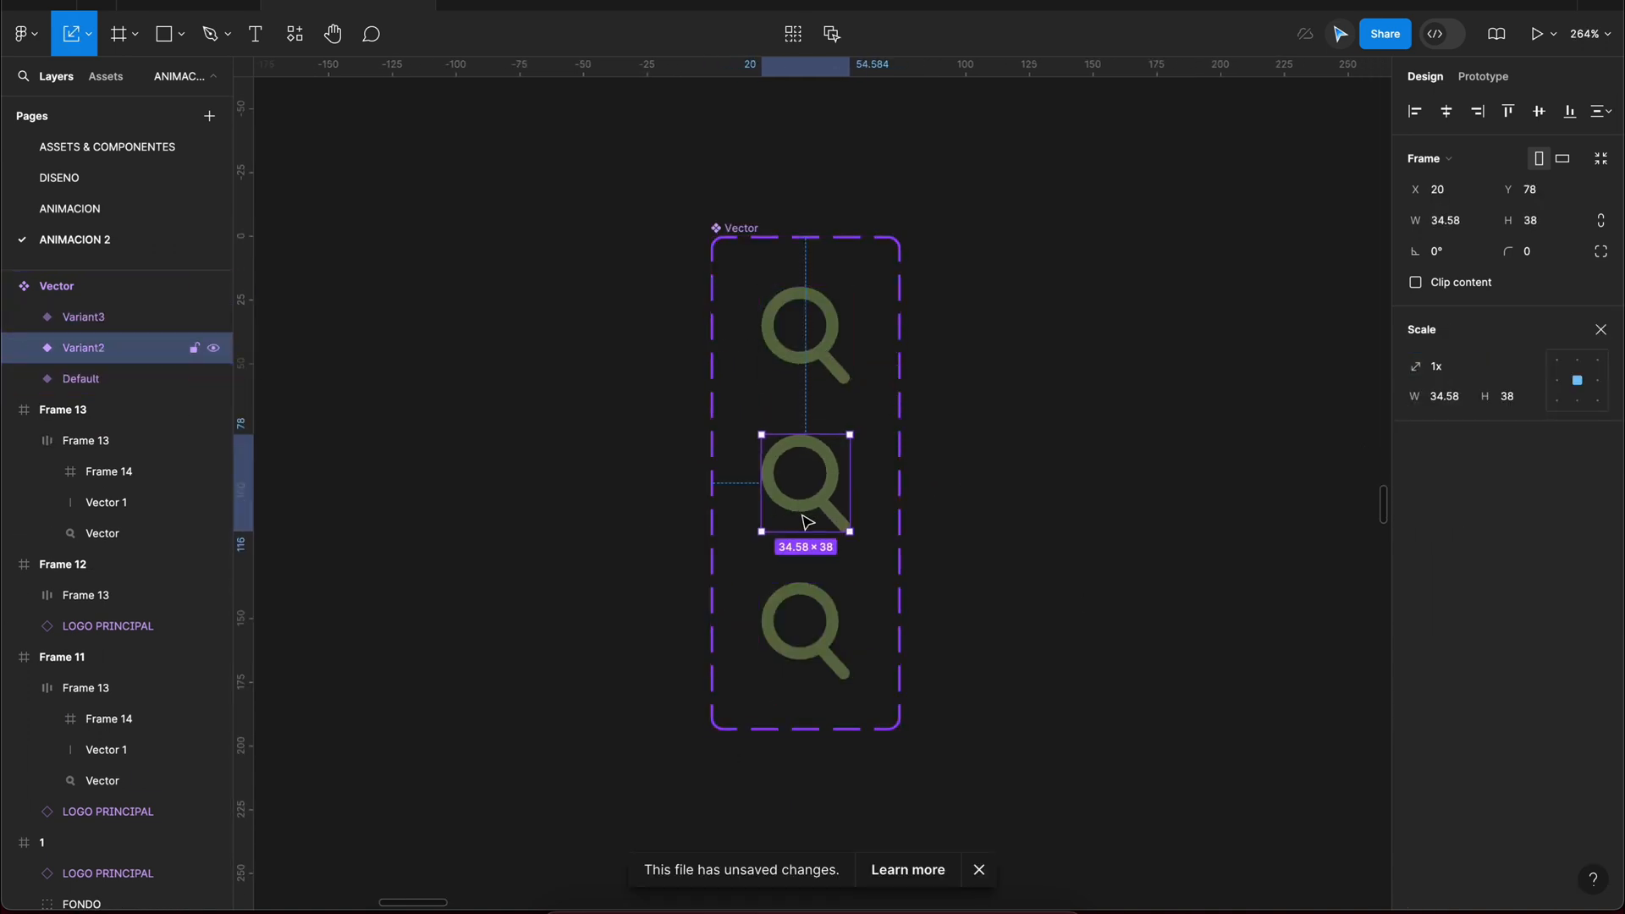
key(v)
Step: Give Variant2 of the magnifier a light grey drop shadow and lower the layer opacity of Variant3
click(1600, 790)
scroll(881, 617, up, 5)
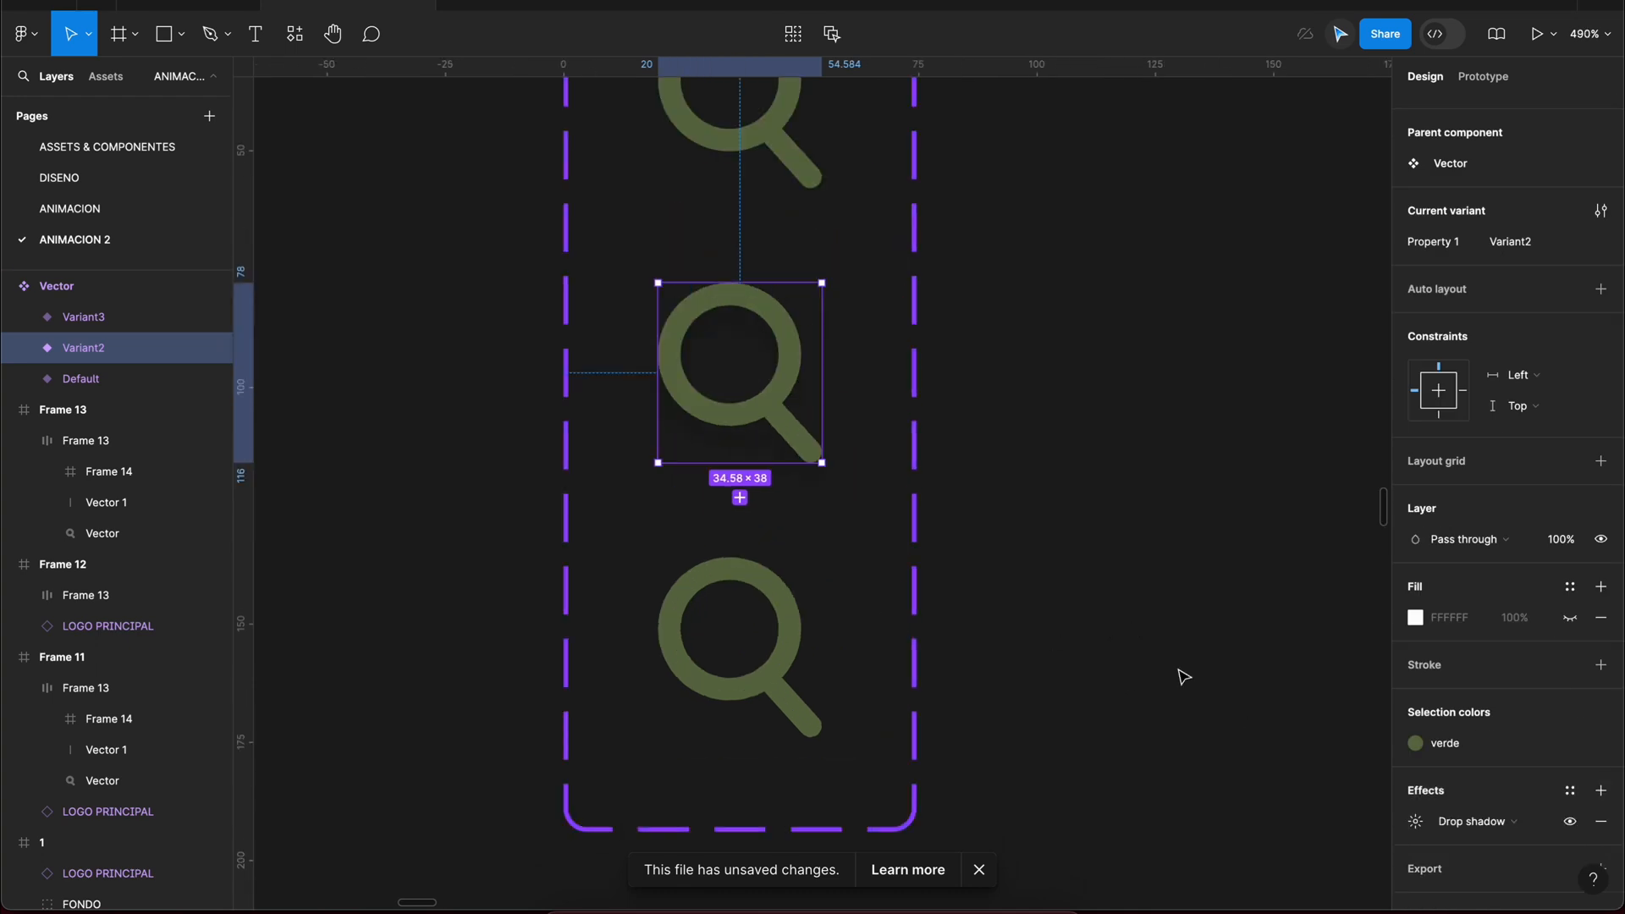
click(1419, 824)
click(1185, 826)
click(1002, 805)
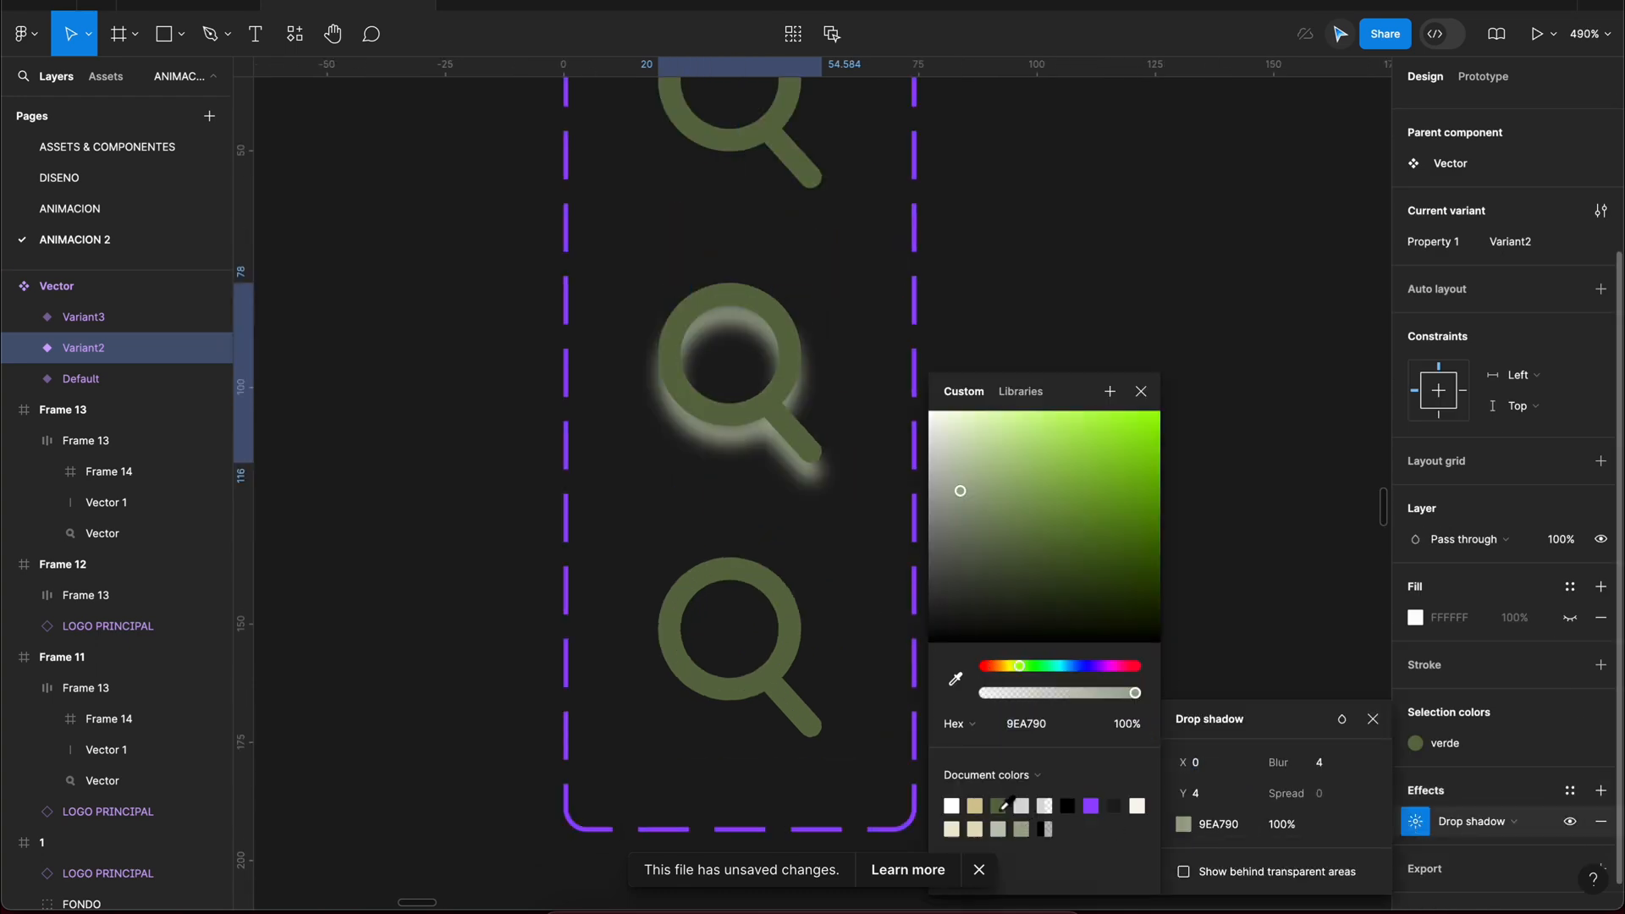
drag(952, 478, 934, 489)
click(1141, 392)
click(1373, 720)
scroll(1166, 599, down, 5)
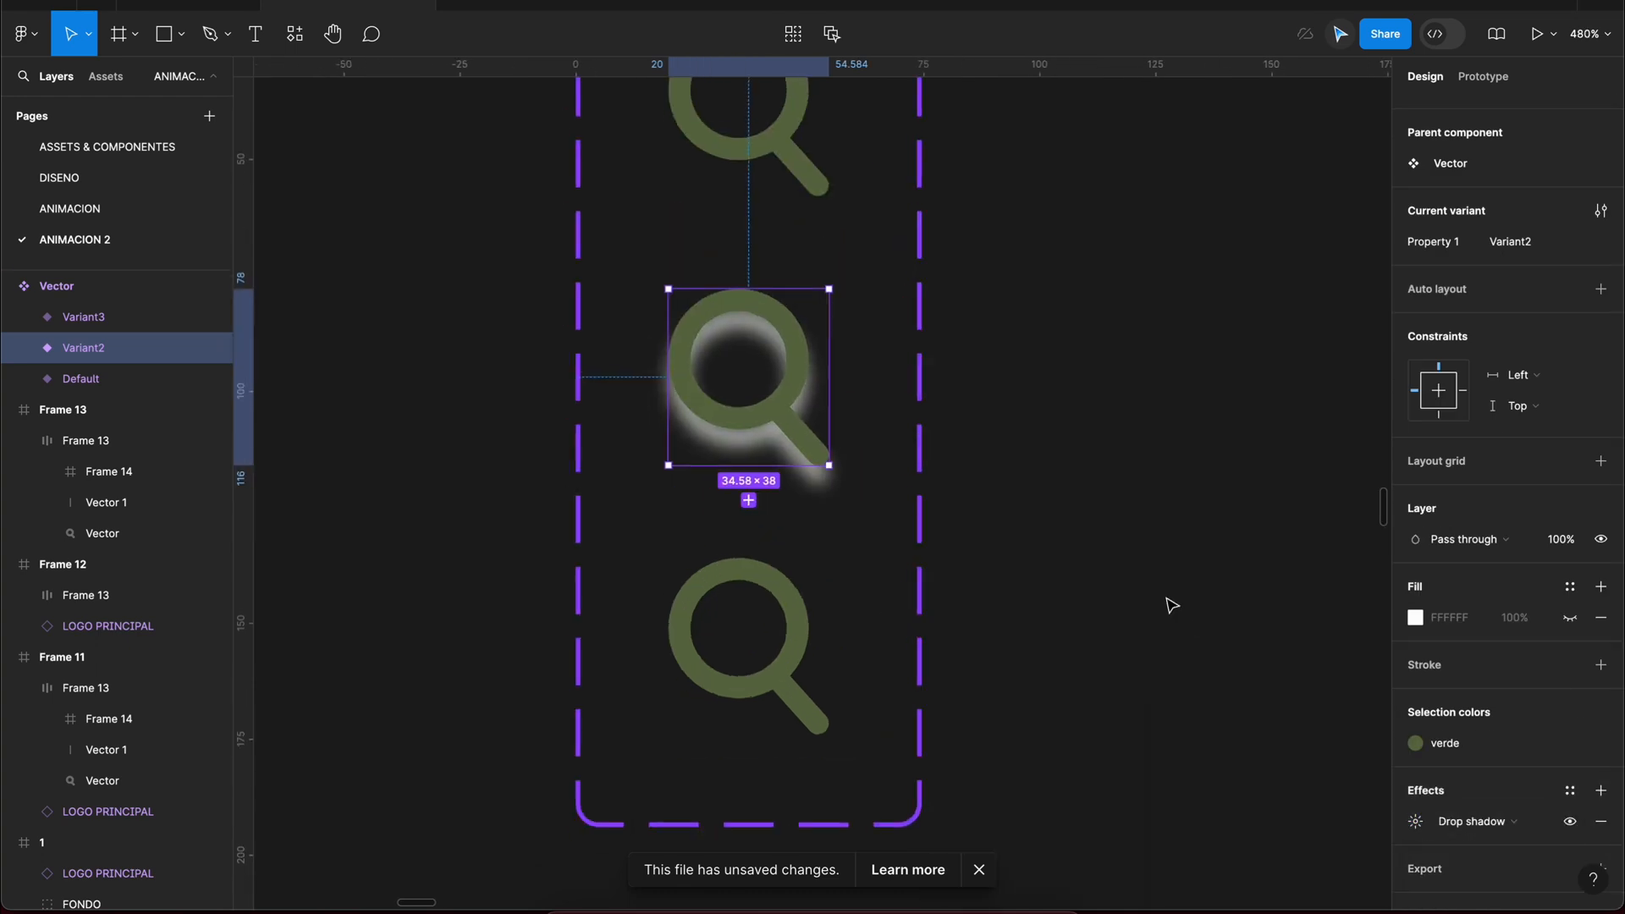
click(1036, 623)
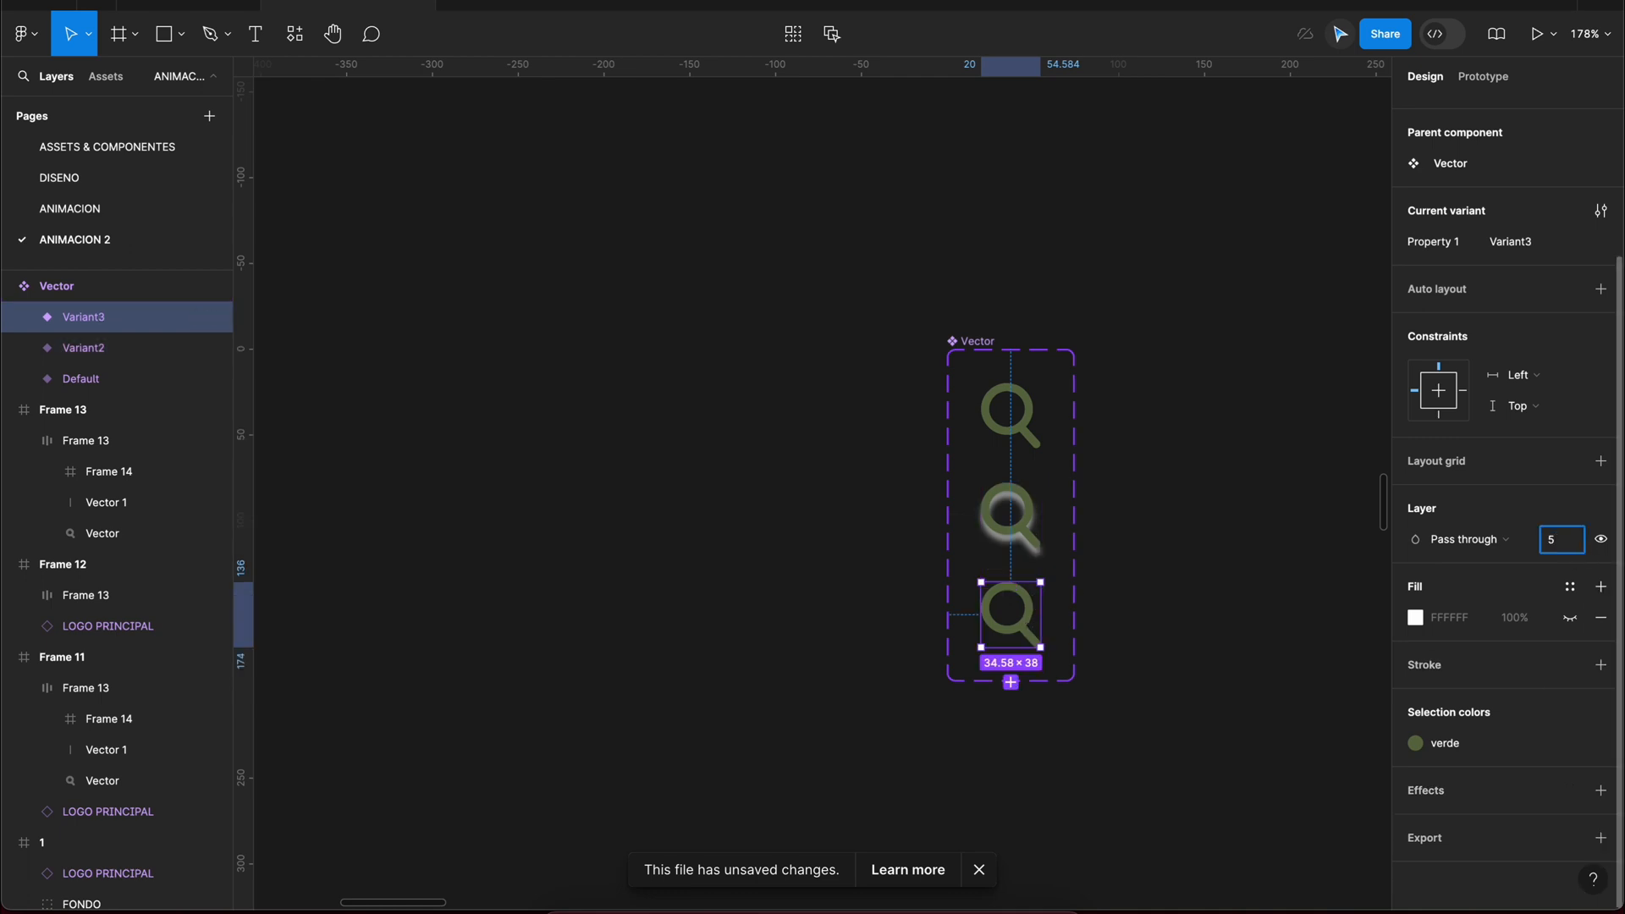
click(1278, 271)
Step: Link the magnifier's Default variant to Variant2 with a While hovering, Change to interaction and choose its easing
click(1483, 79)
click(1028, 415)
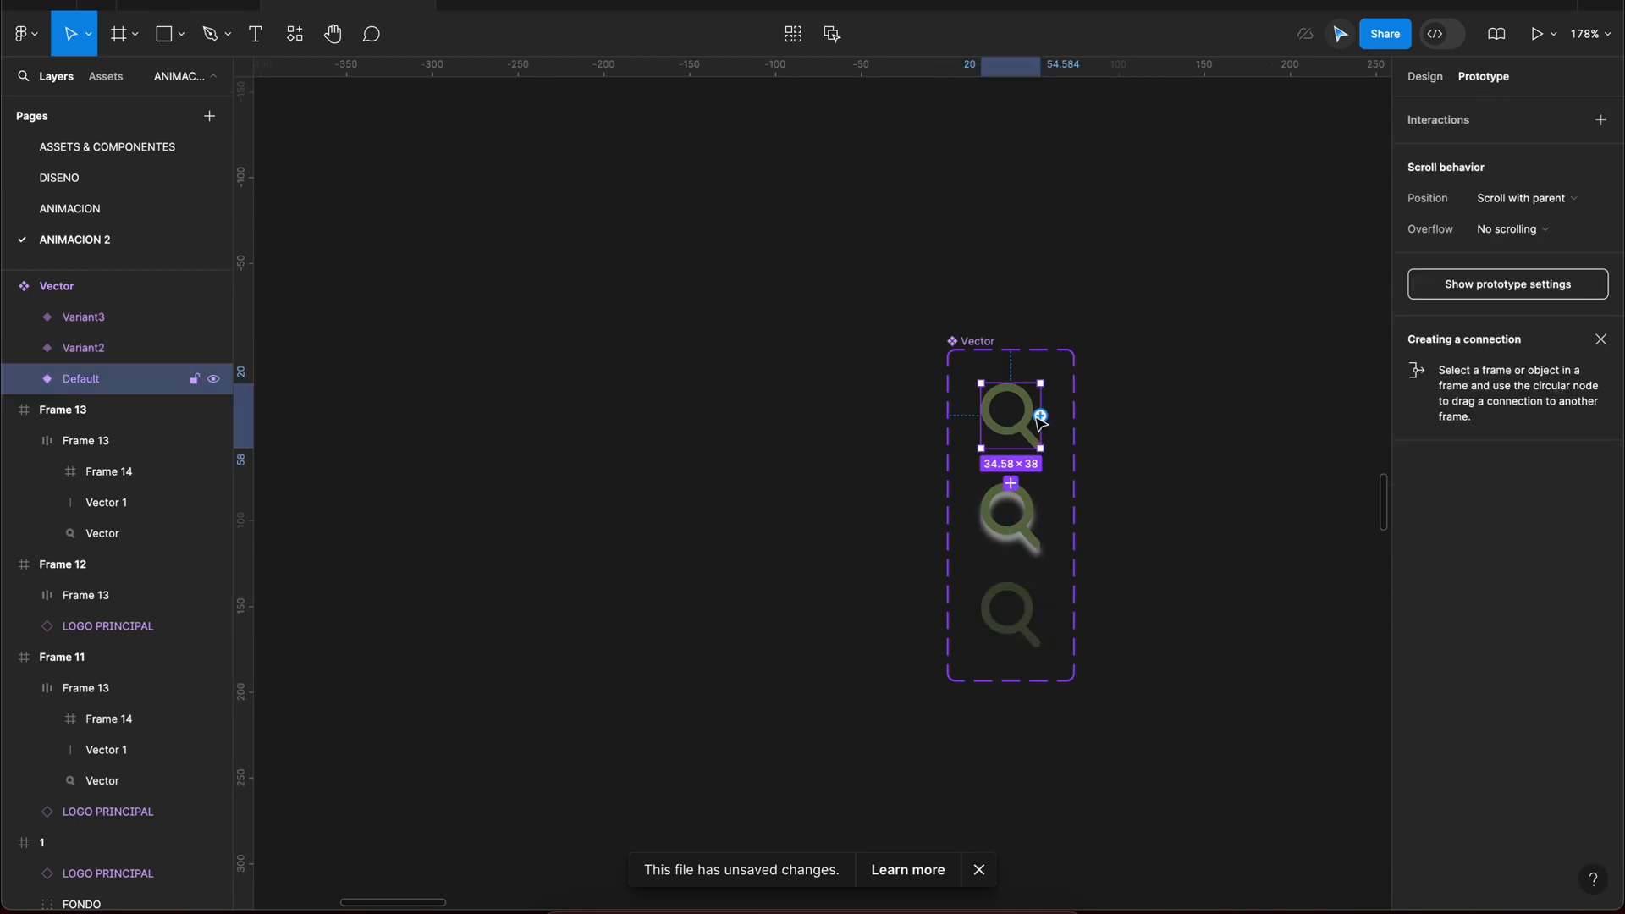
drag(1040, 416, 1024, 505)
scroll(1024, 505, up, 2)
click(961, 528)
click(948, 573)
click(951, 662)
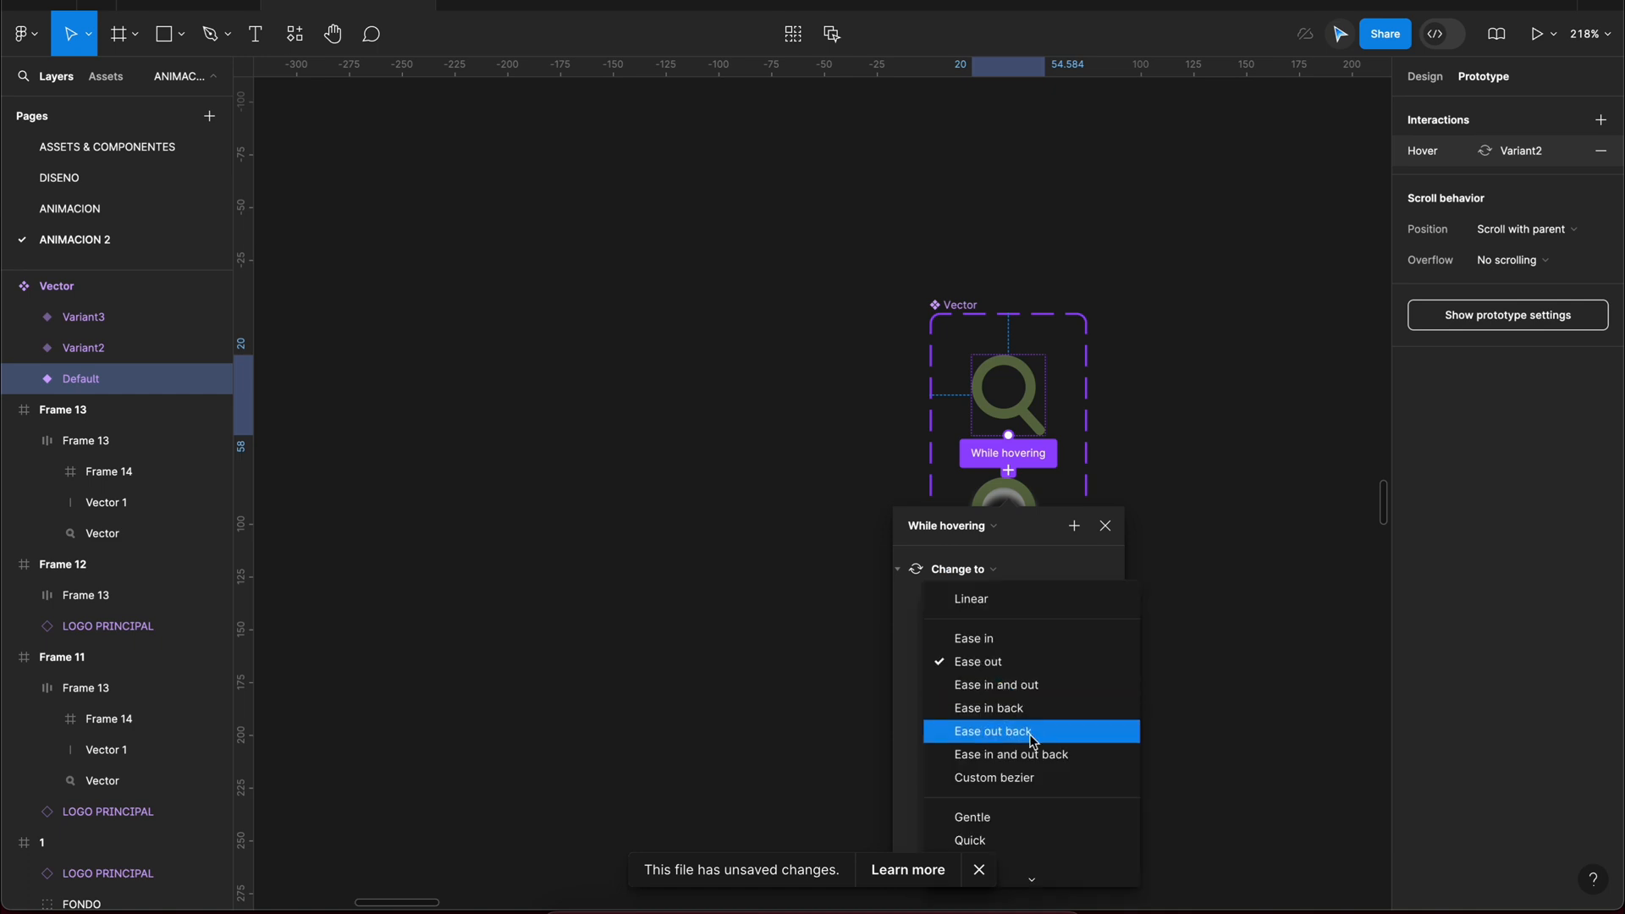
click(1024, 774)
click(1103, 462)
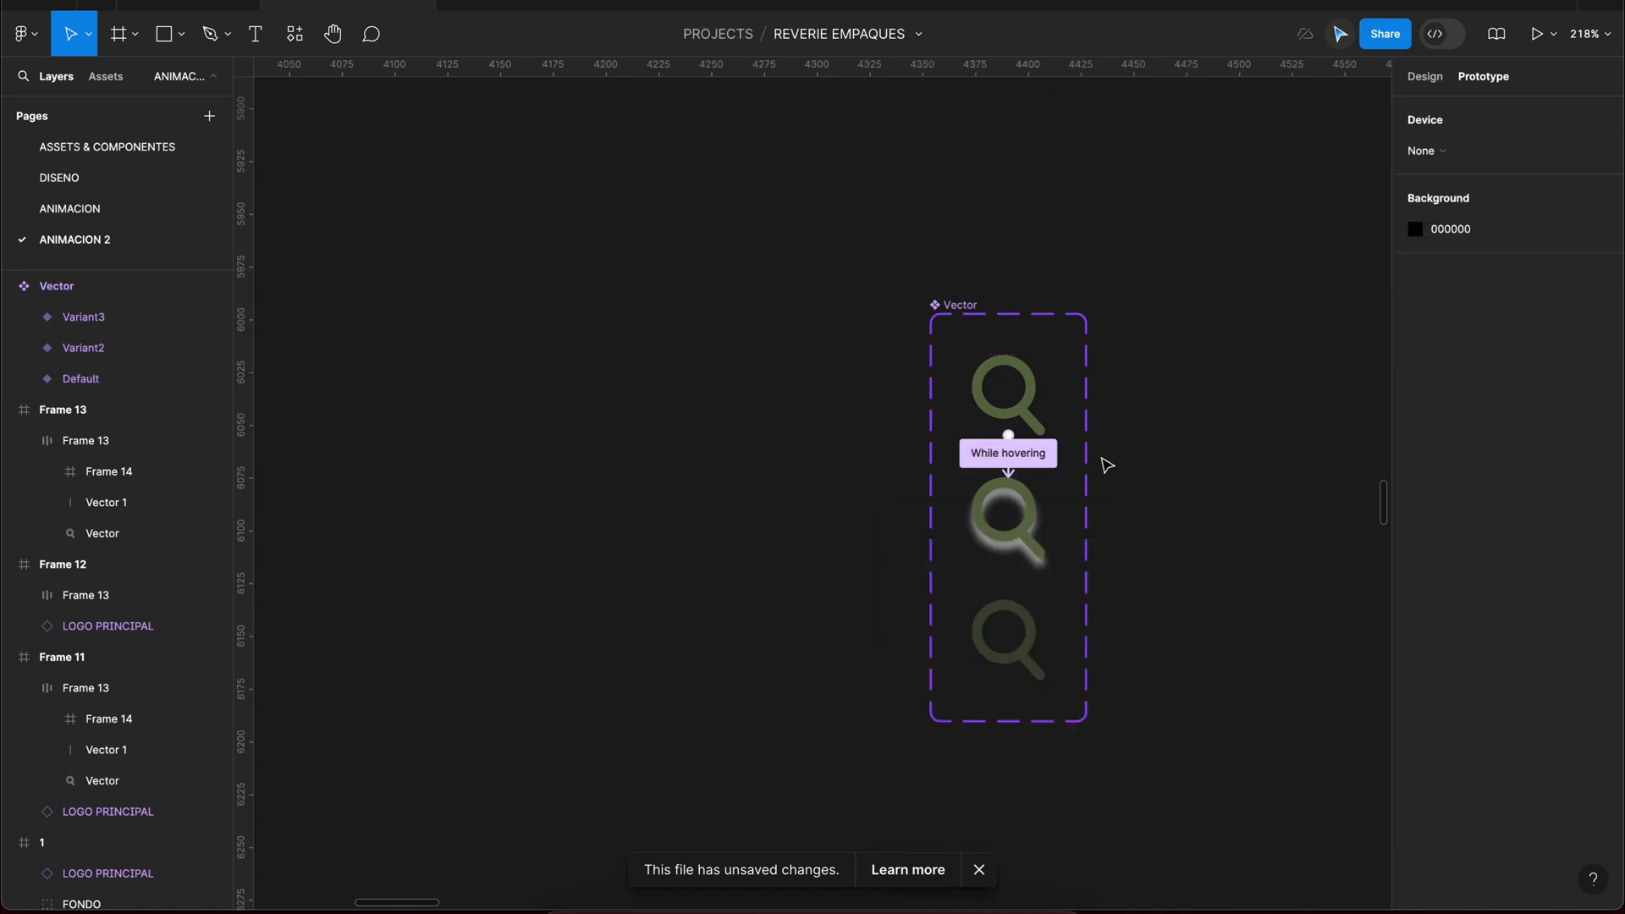
Step: Link the magnifier's Variant2 to Variant3 with a prototype interaction
click(1028, 513)
drag(1046, 518, 1018, 632)
scroll(982, 658, down, 2)
click(1179, 657)
scroll(1178, 657, down, 4)
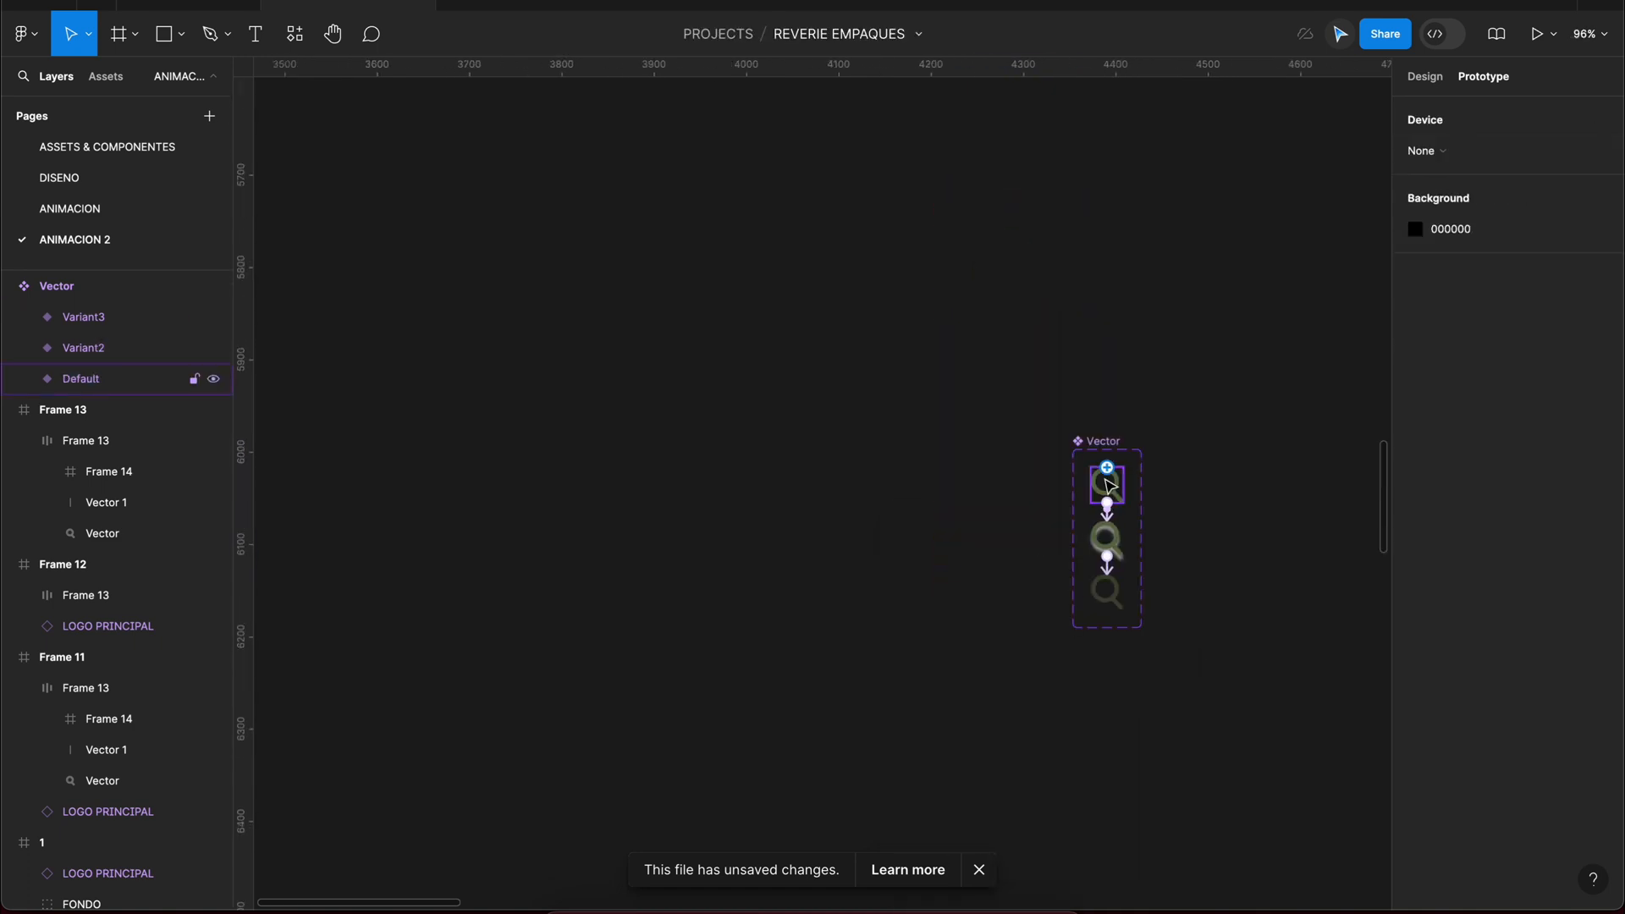
Step: Rename the magnifier component set as lupa
drag(1211, 570, 769, 432)
double_click(675, 307)
text(lu)
text(pa)
key(Return)
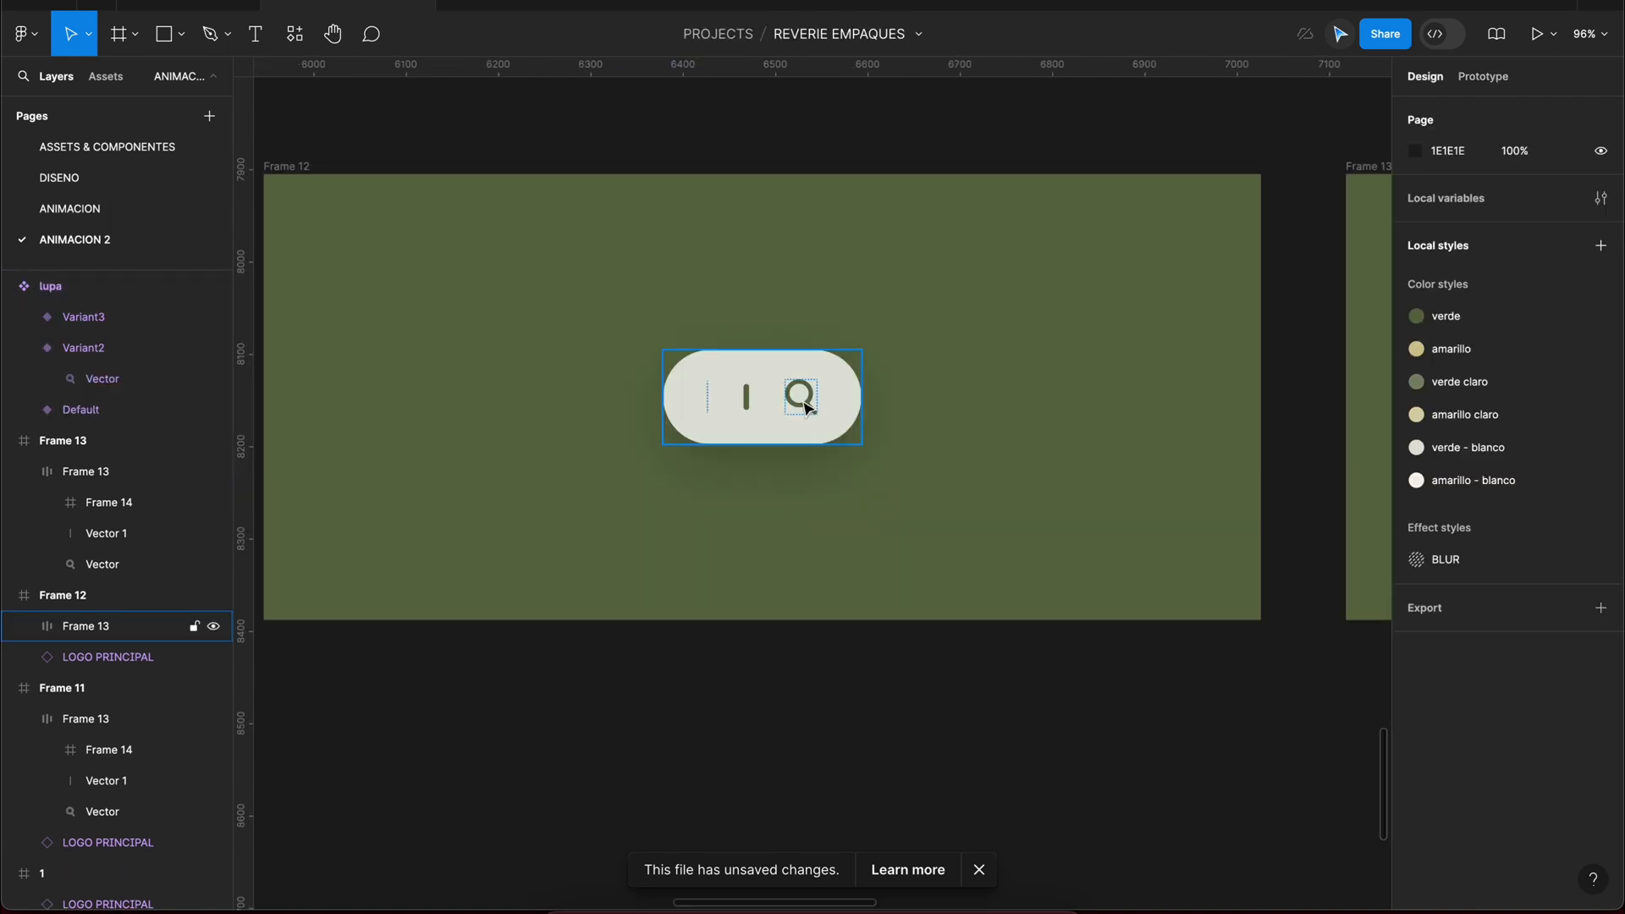
Step: Replace the magnifier icons in the search bars of Frame 12 and Frame 13 with lupa component instances
double_click(800, 395)
drag(620, 363, 354, 398)
double_click(1339, 319)
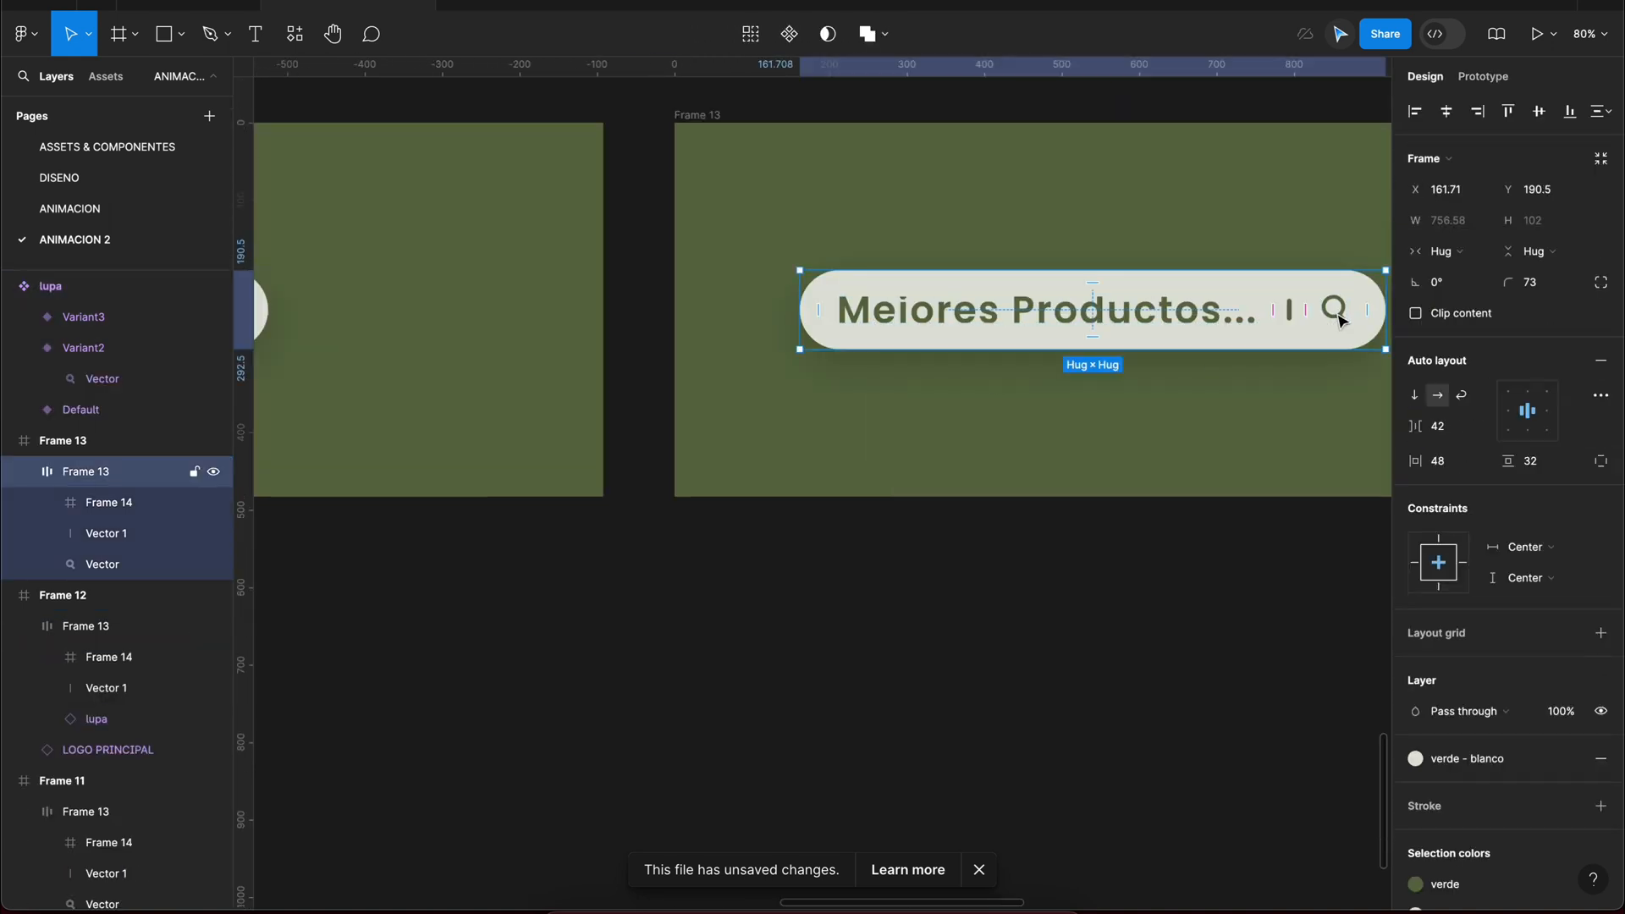
key(super+shift+r)
Step: Replace the magnifier in Frame 11's hidden search bar with a lupa instance and set its height to 9
drag(1030, 615, 972, 617)
drag(474, 406, 1303, 474)
click(679, 385)
click(44, 621)
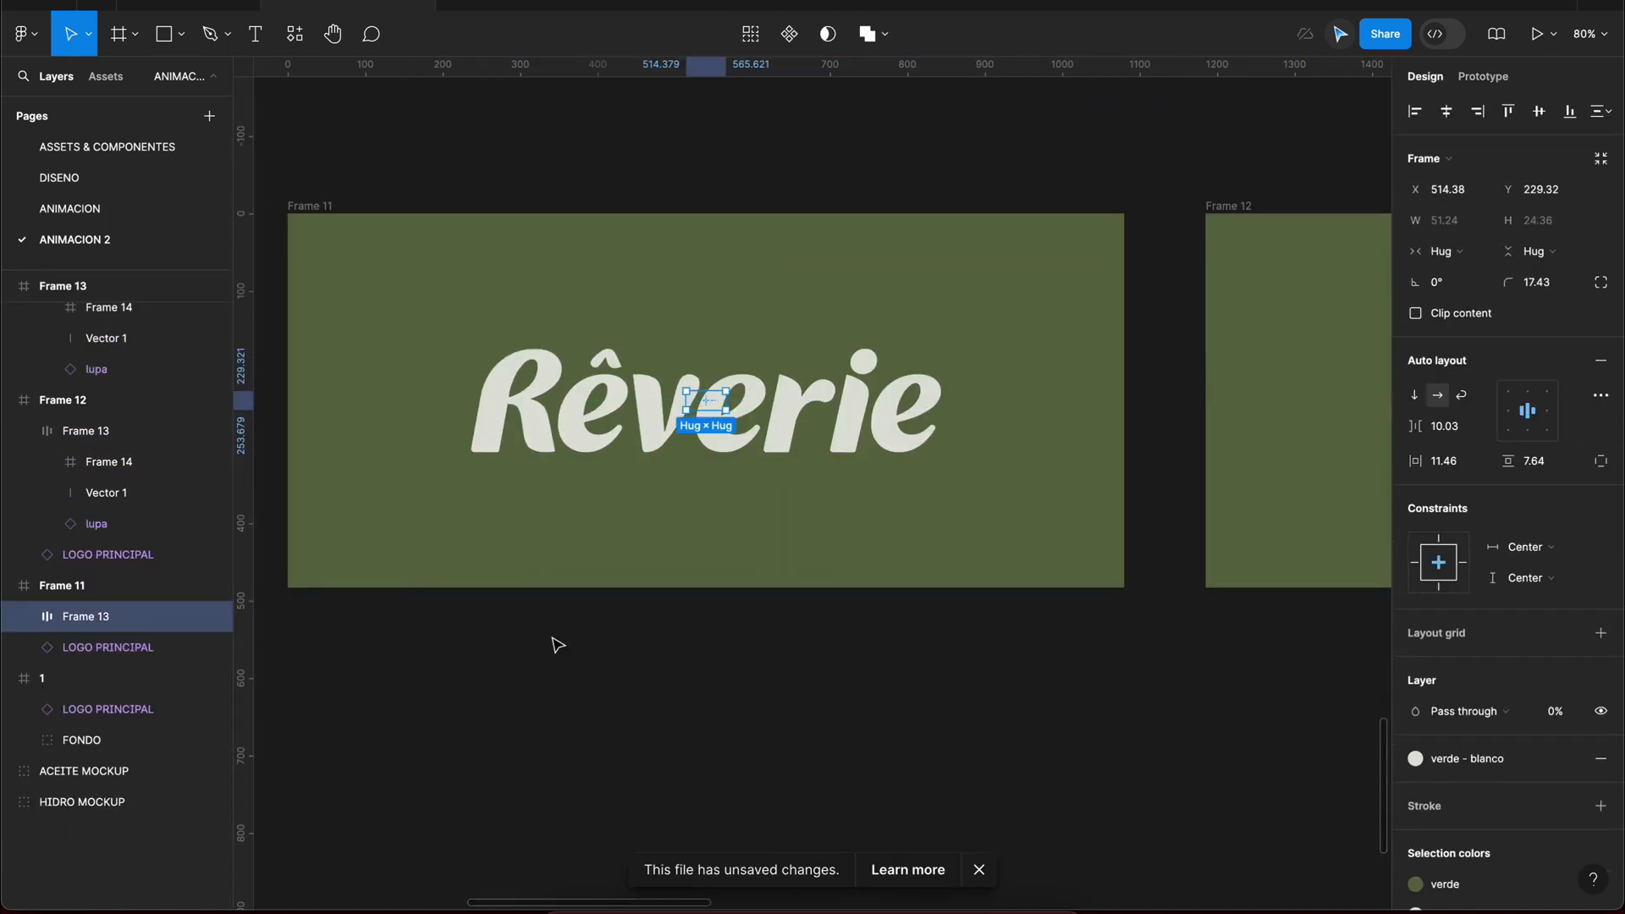
key(shift+2)
click(896, 655)
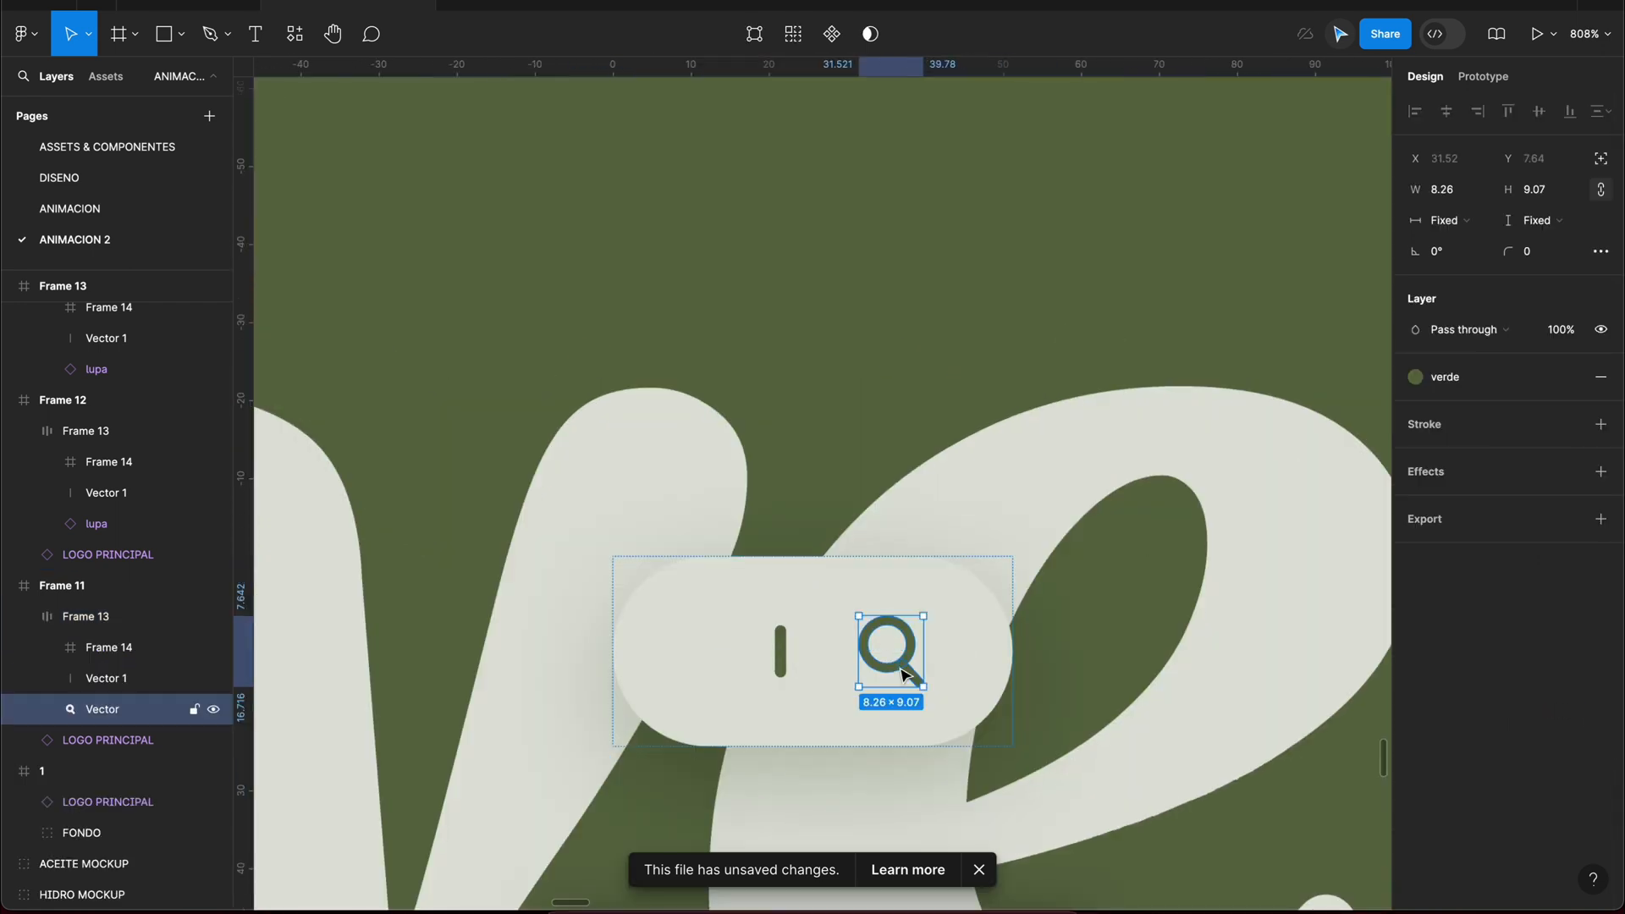
key(super+shift+r)
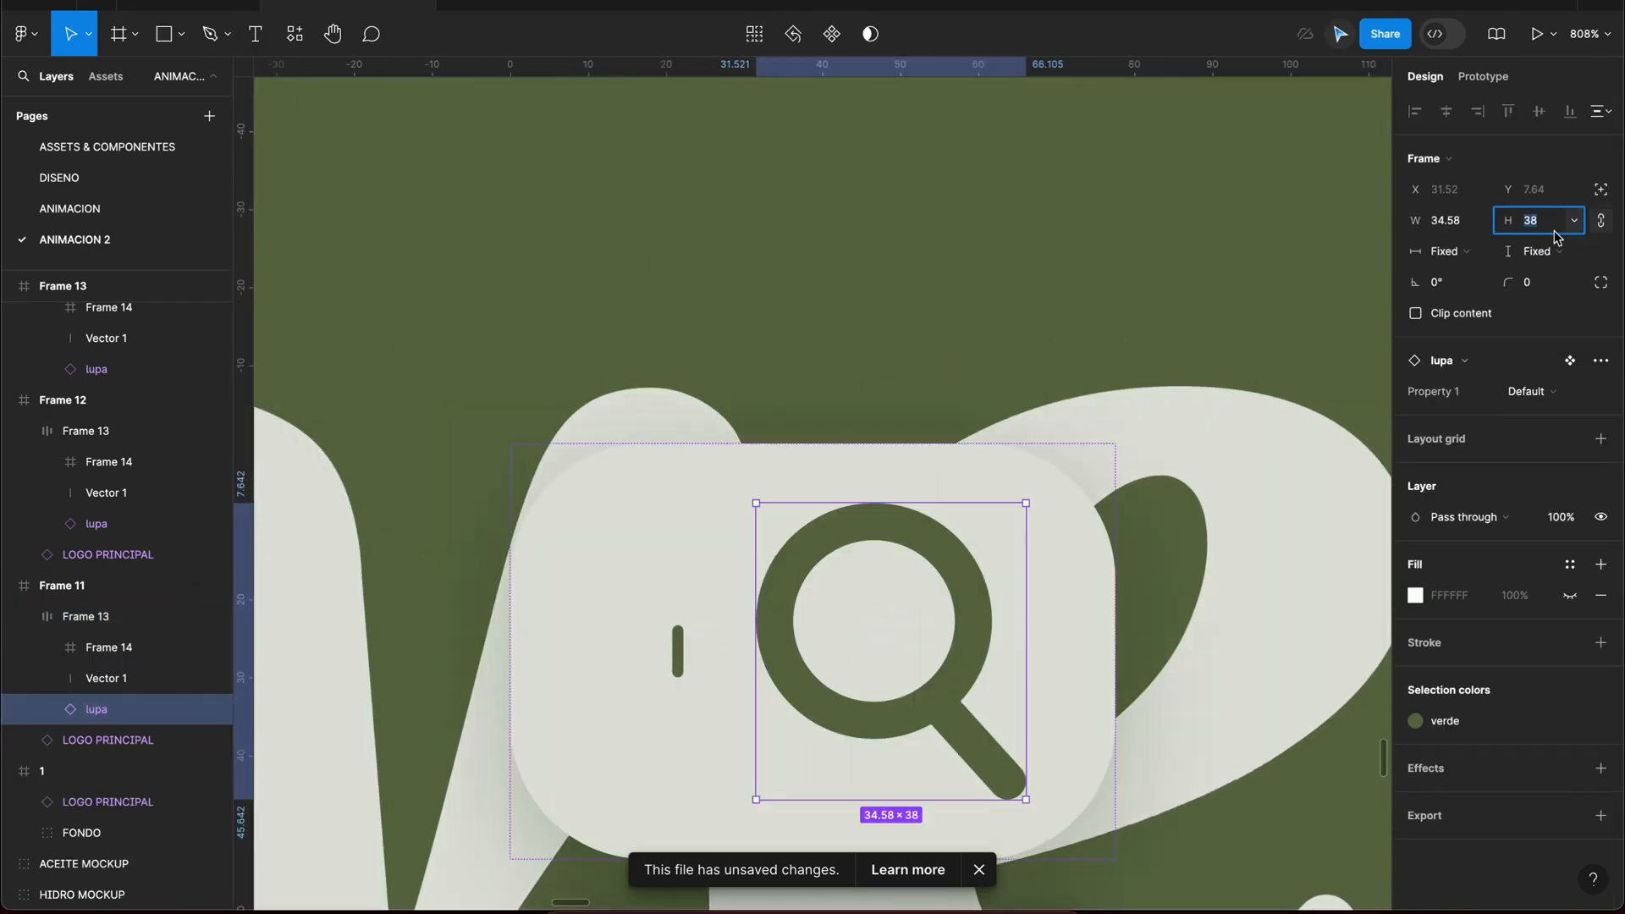
text(9)
key(Return)
Step: Set the opacity of Frame 11's search bar to 0%
click(49, 620)
click(1568, 719)
text(0)
key(Return)
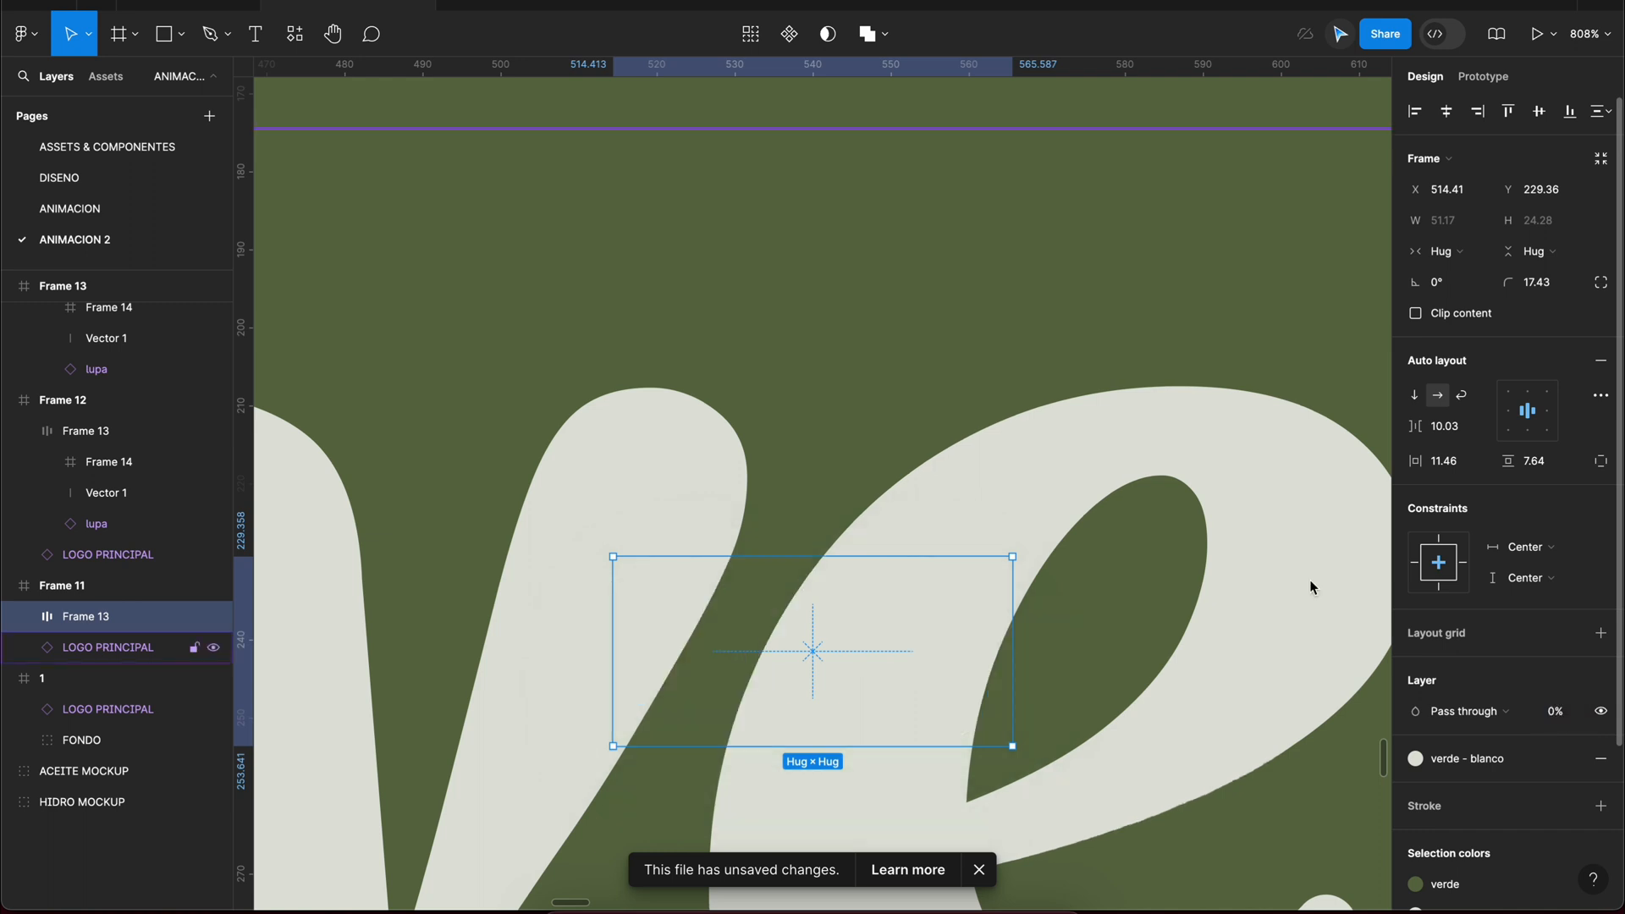
Step: Preview the search bar prototype from Frame 12 and close the preview
scroll(605, 399, down, 10)
scroll(655, 279, right, 4)
click(653, 264)
key(shift+space)
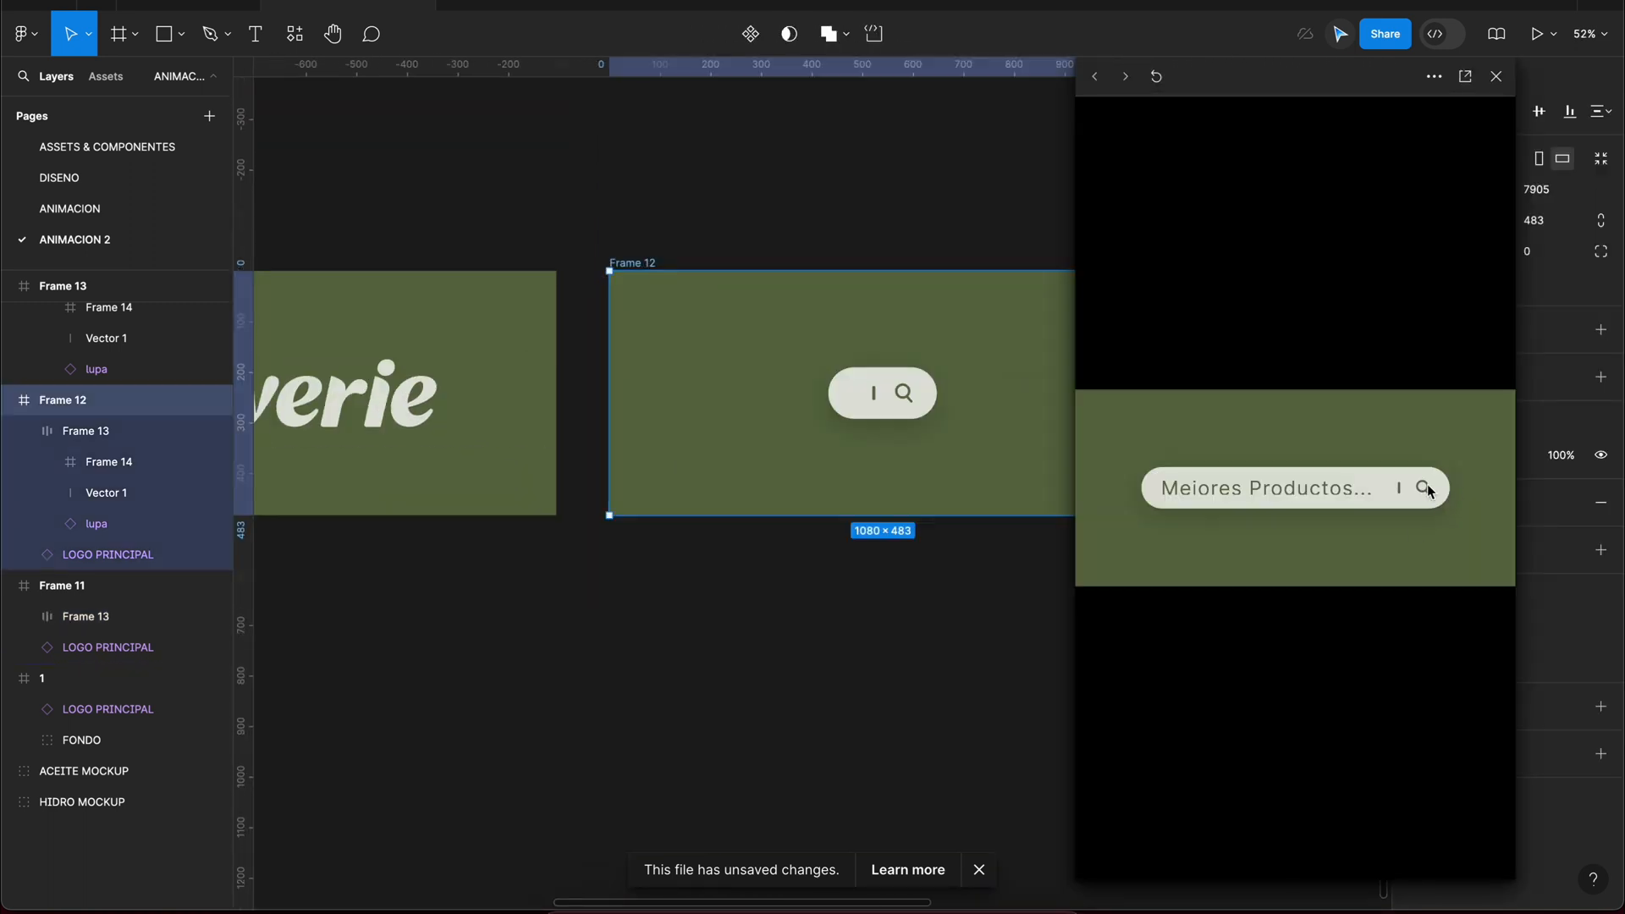
click(1495, 77)
click(1218, 169)
Step: Link Frame 11 to Frame 12 with an After delay trigger of 800 ms, using Smart animate, Gentle, 800 ms
scroll(1100, 152, right, 2)
click(1483, 77)
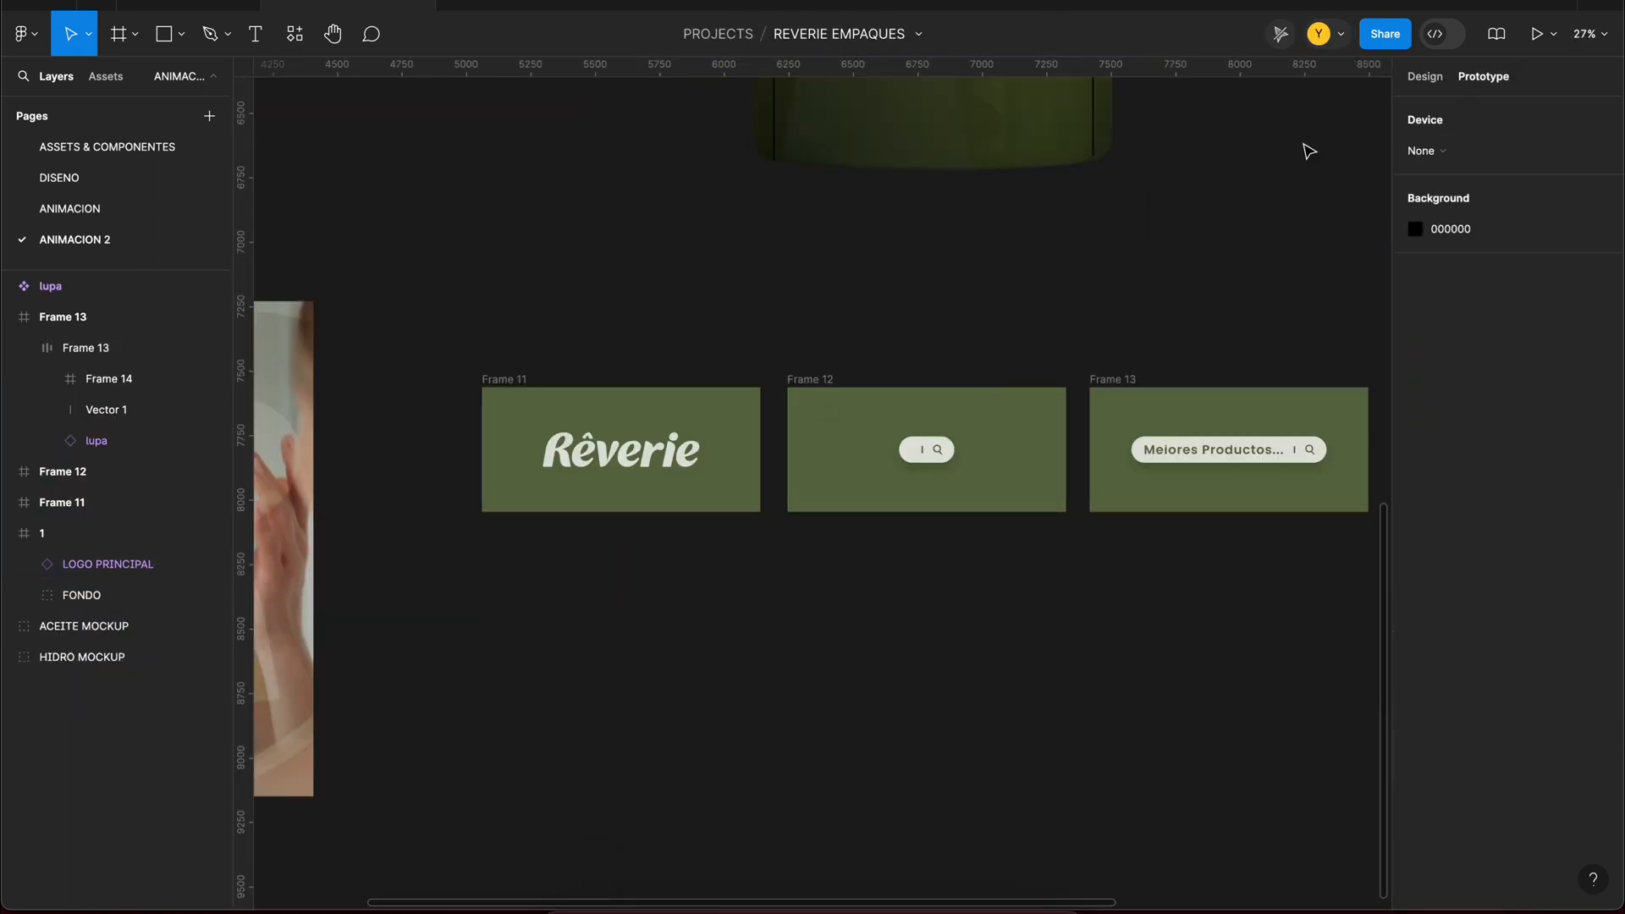
click(504, 380)
drag(759, 449, 817, 463)
click(717, 498)
click(720, 741)
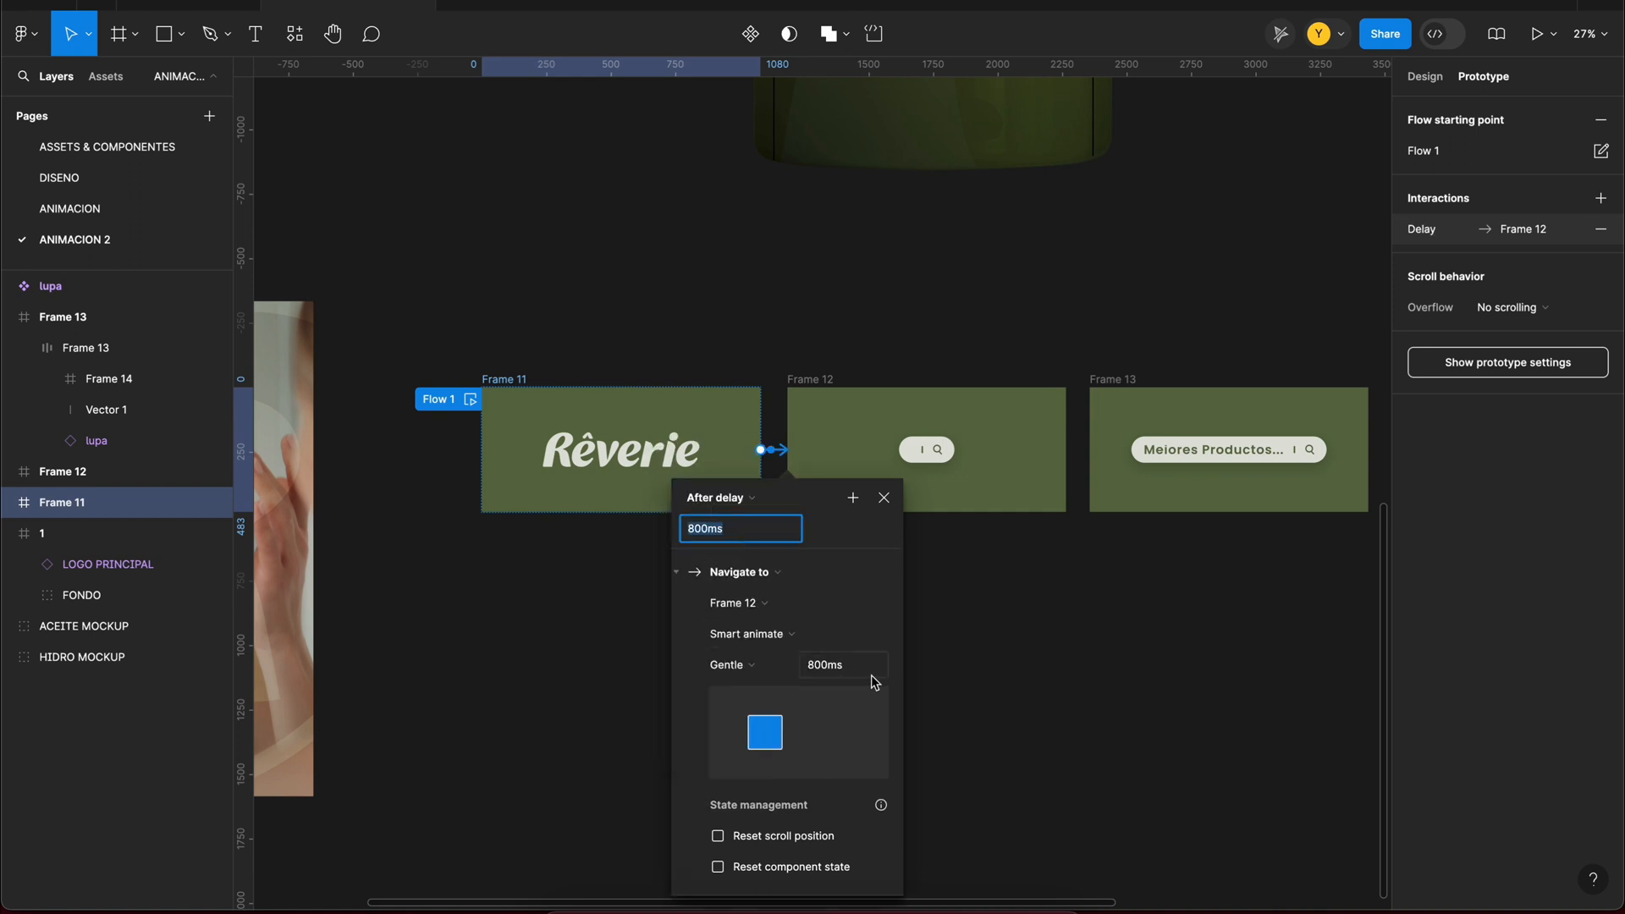
click(883, 497)
Step: Link Frame 12's search bar to Frame 13 with an After delay trigger, using Smart animate, Gentle, 800 ms
click(945, 453)
scroll(946, 457, up, 5)
scroll(1001, 490, right, 3)
drag(710, 425, 1028, 436)
scroll(872, 440, down, 2)
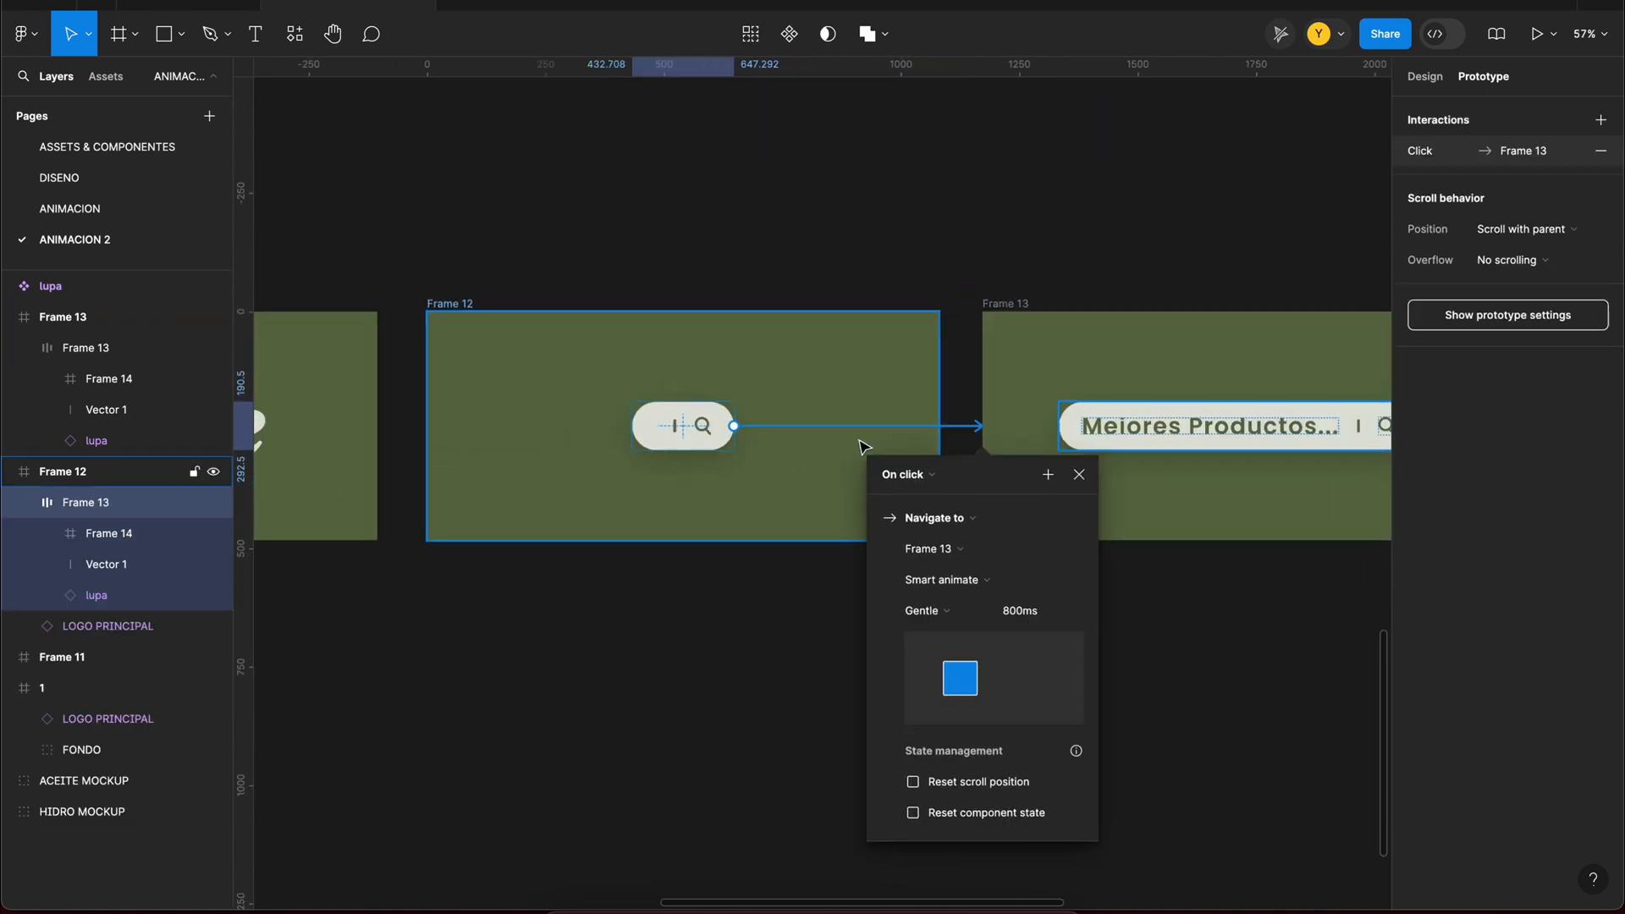
scroll(863, 446, down, 2)
click(884, 475)
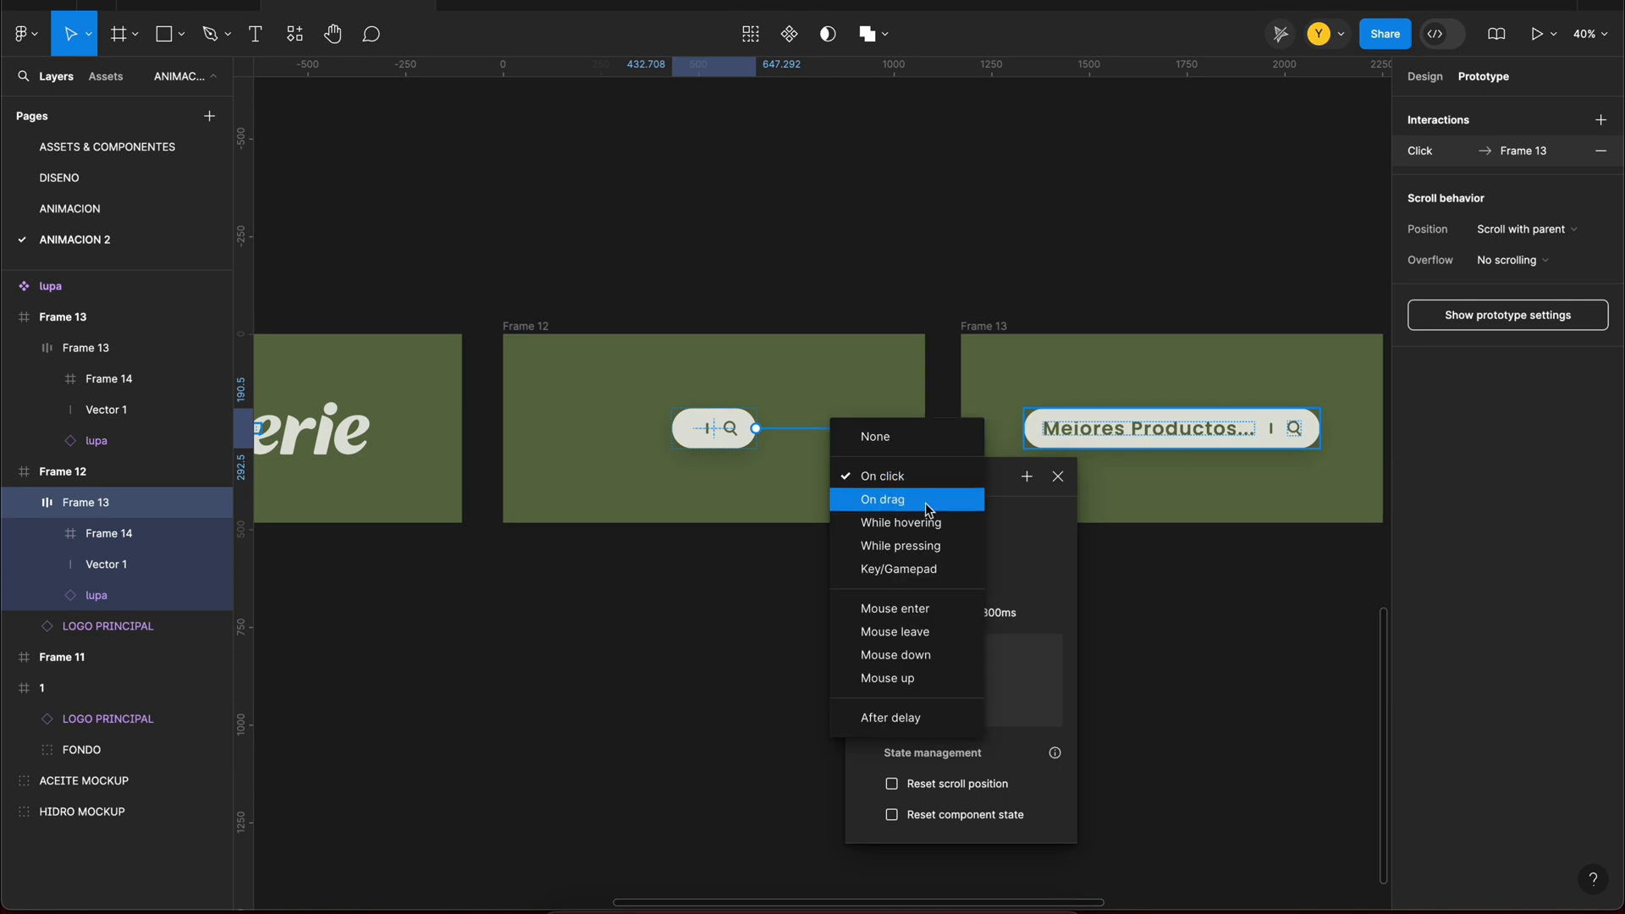
click(931, 719)
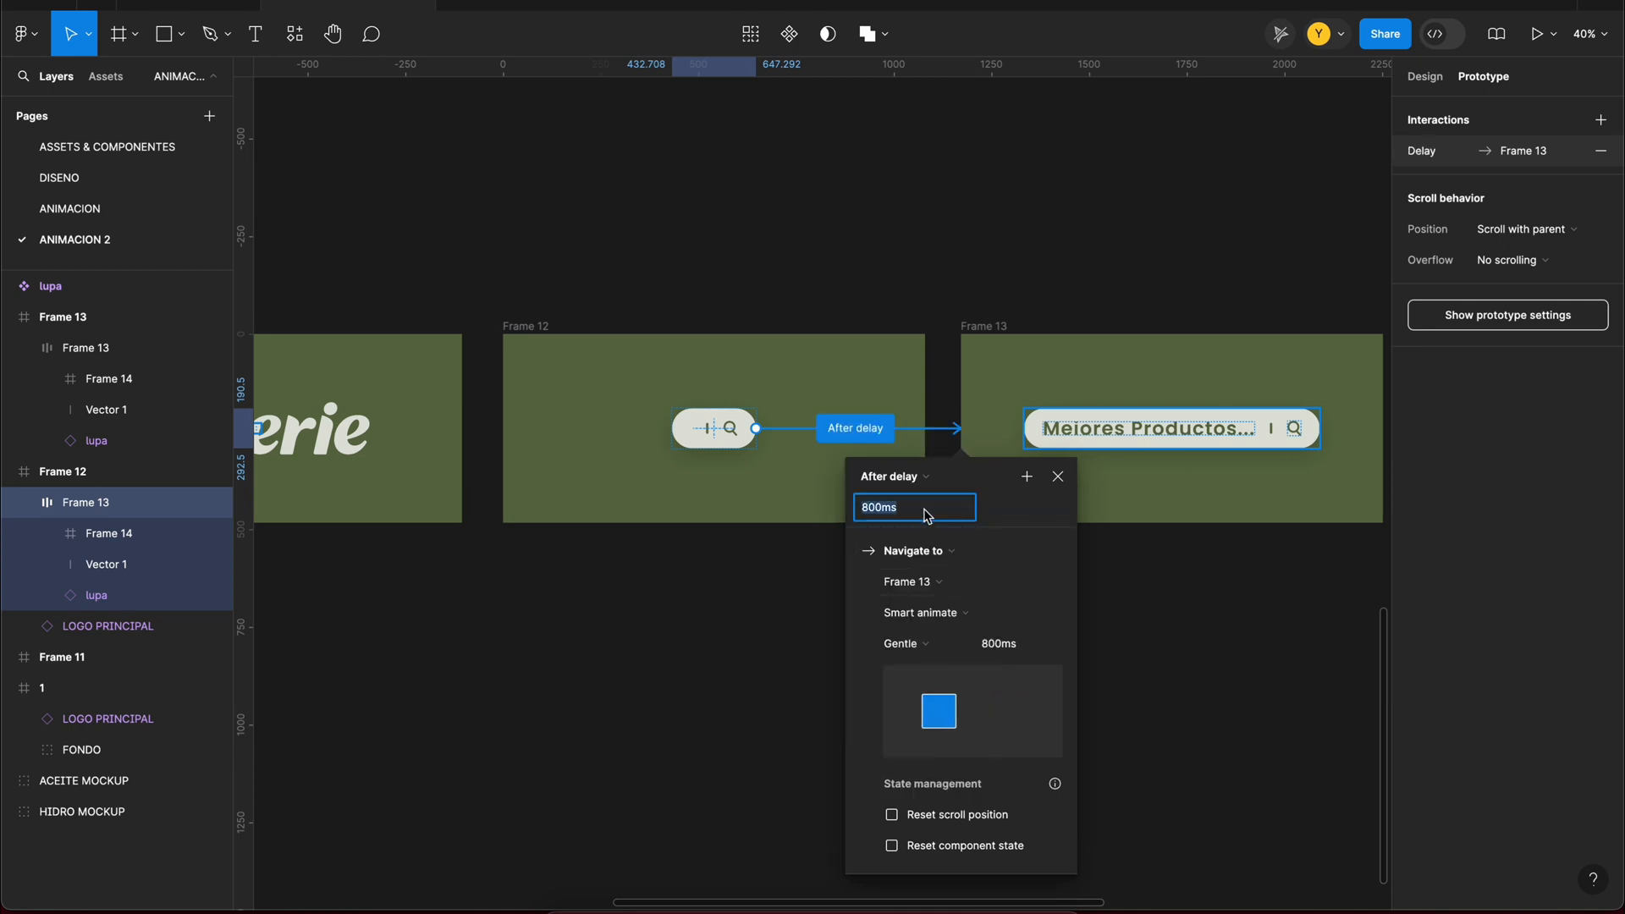
click(1058, 476)
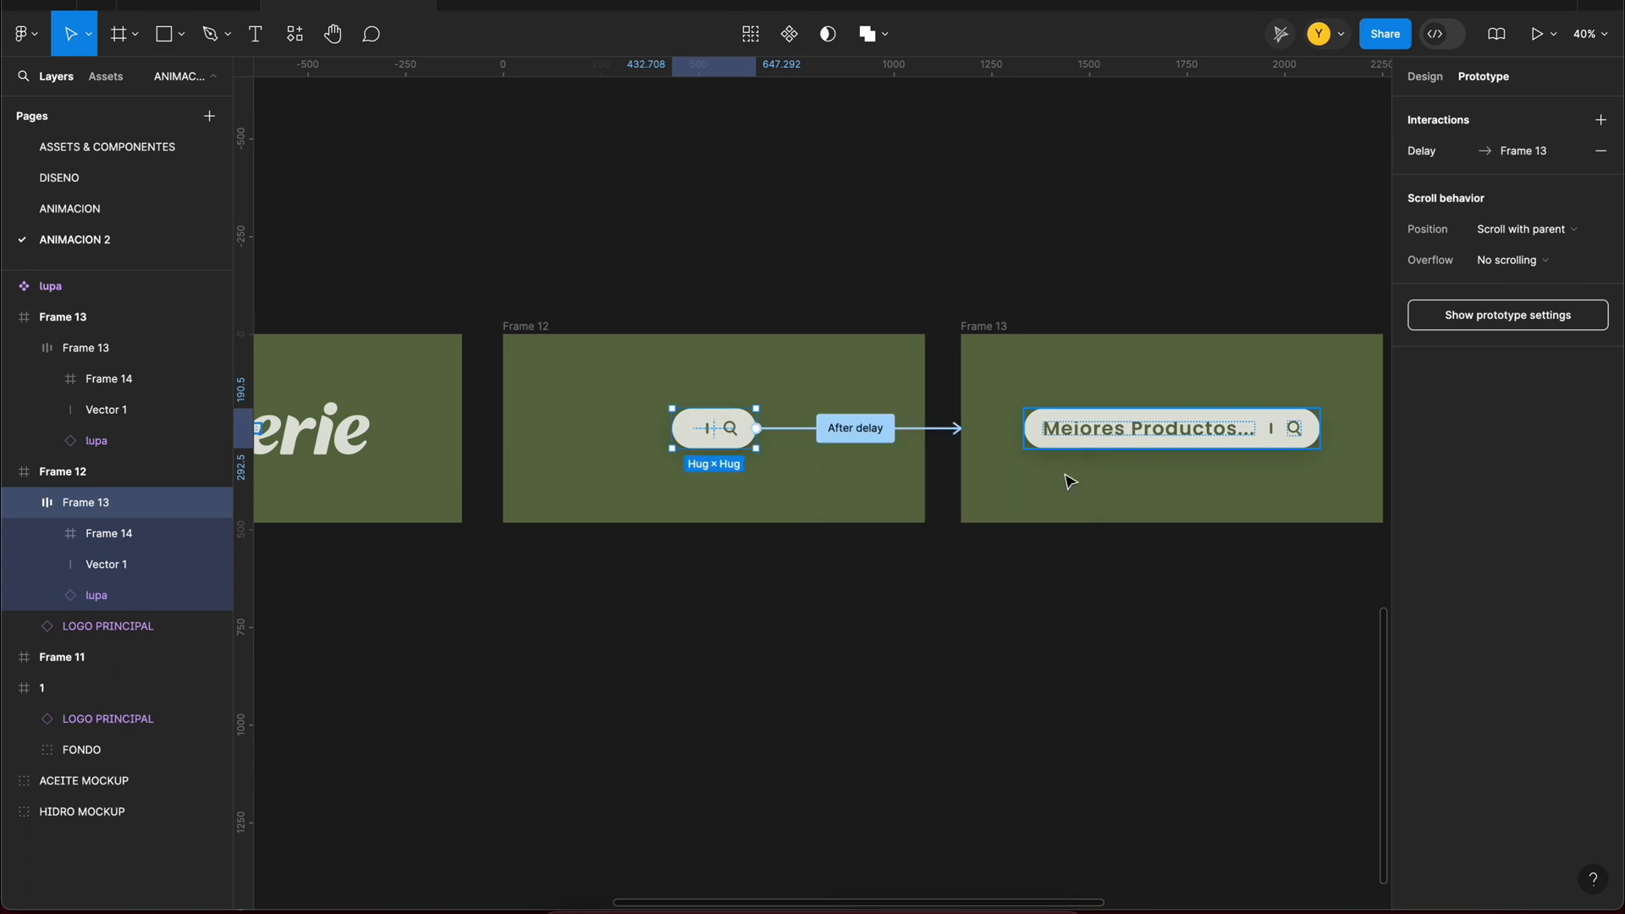
Step: Preview Flow 1 from Frame 11 to check how the logo turns into the expanded search bar
scroll(992, 360, down, 3)
click(331, 349)
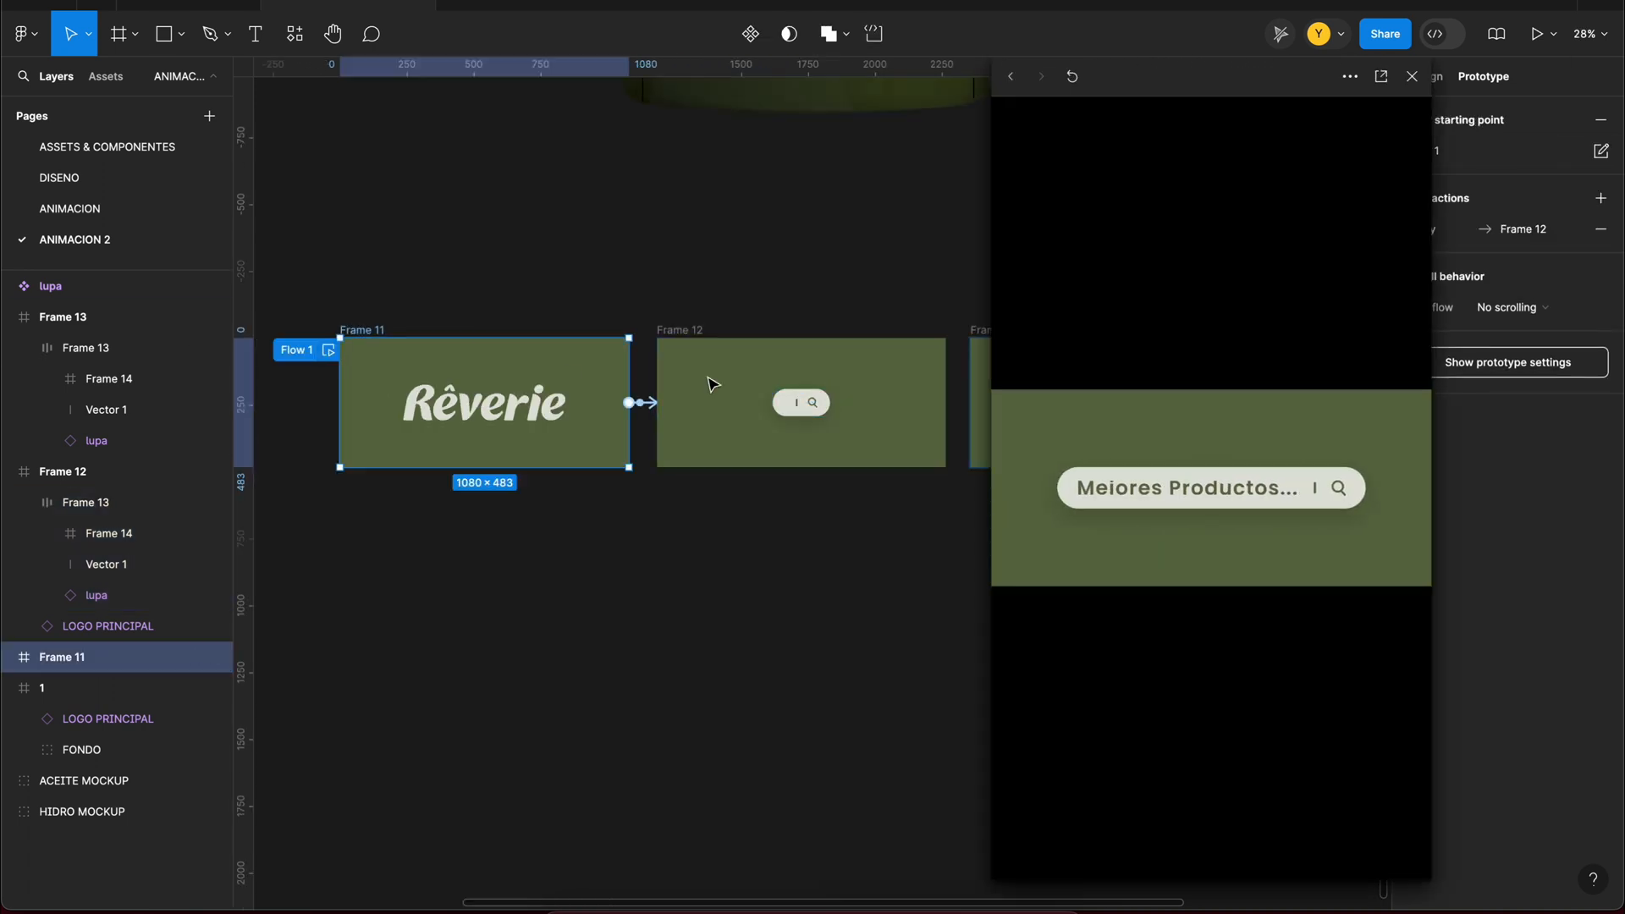
click(1411, 76)
scroll(902, 389, up, 3)
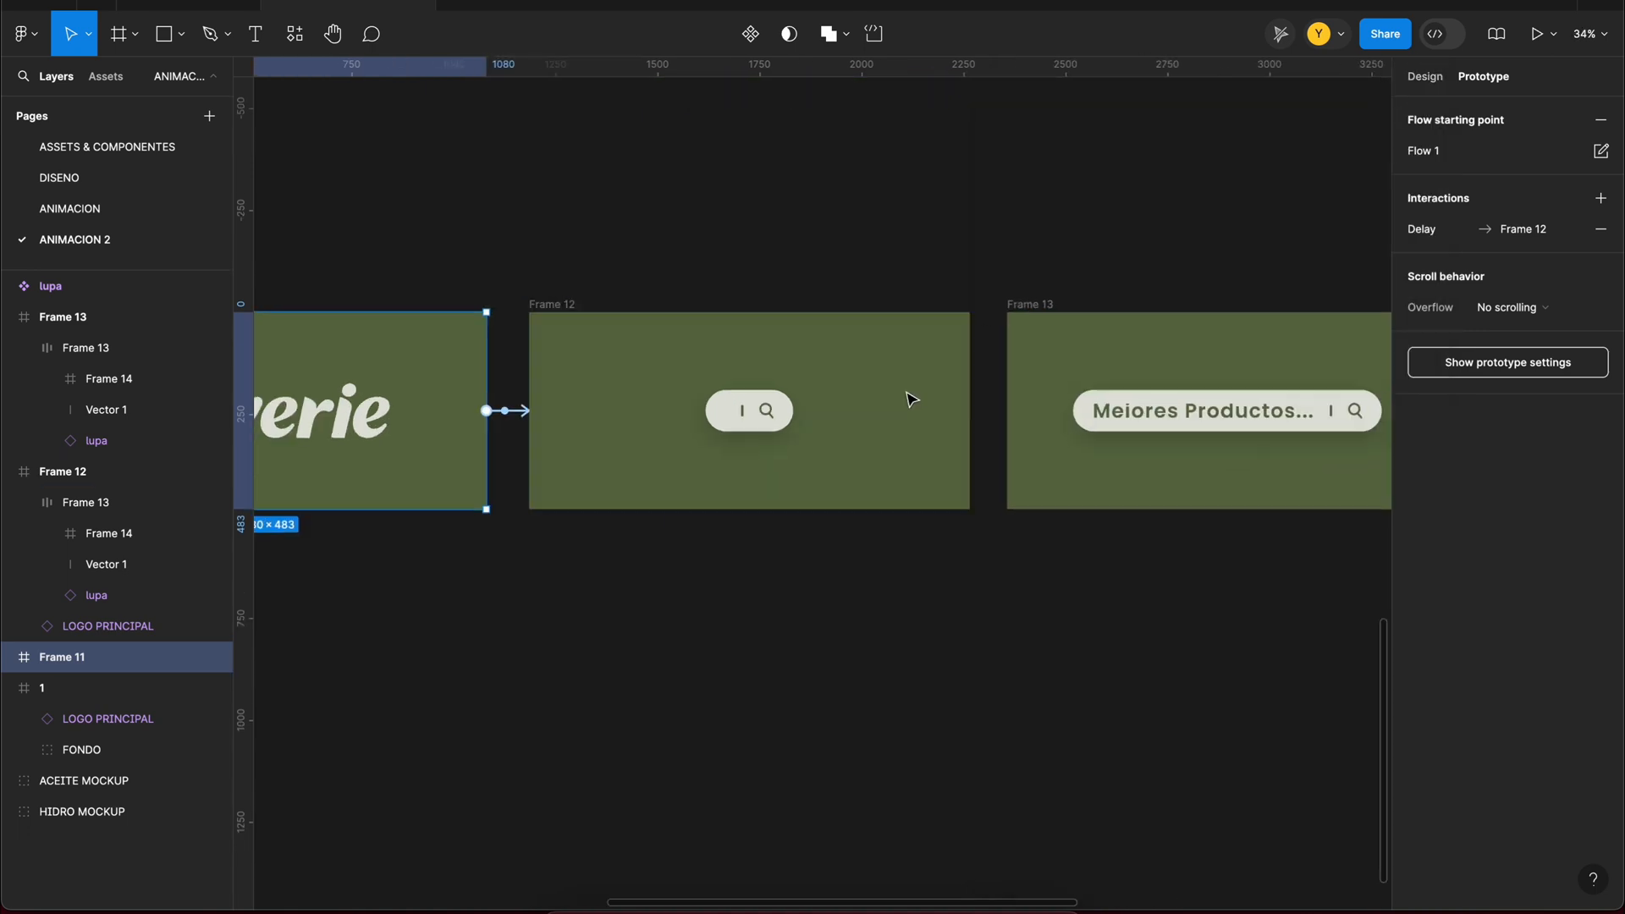
Step: Adjust the delay from Frame 11 to Frame 12 and set the search bar's delay to Frame 13 to 200 ms
click(319, 428)
click(496, 368)
click(497, 412)
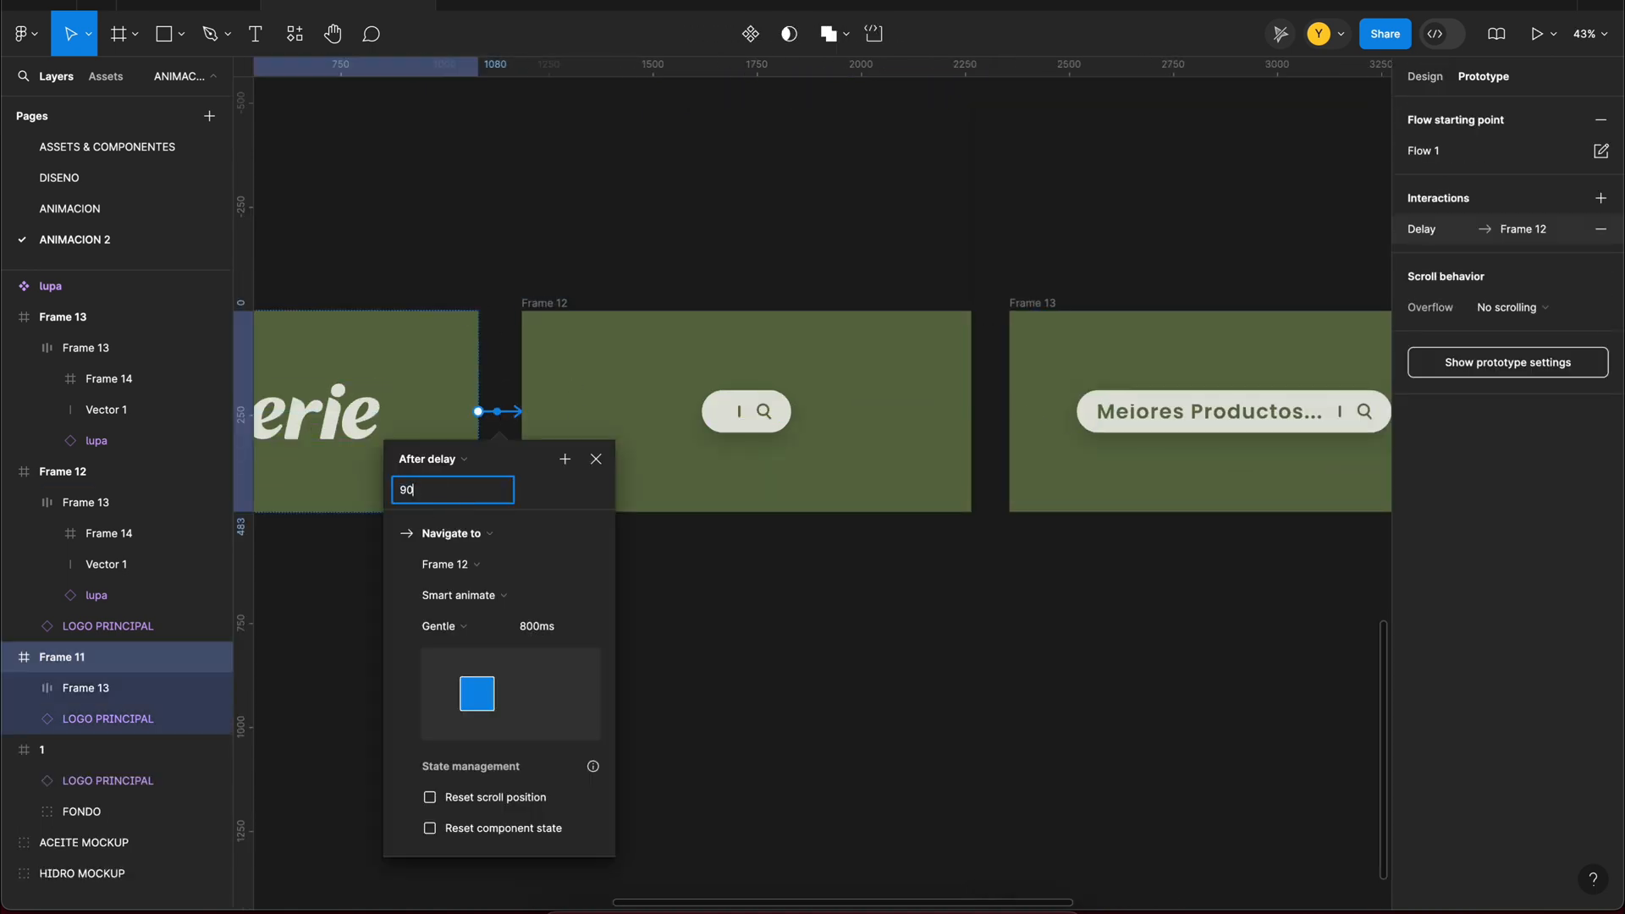
click(992, 410)
click(895, 411)
click(841, 492)
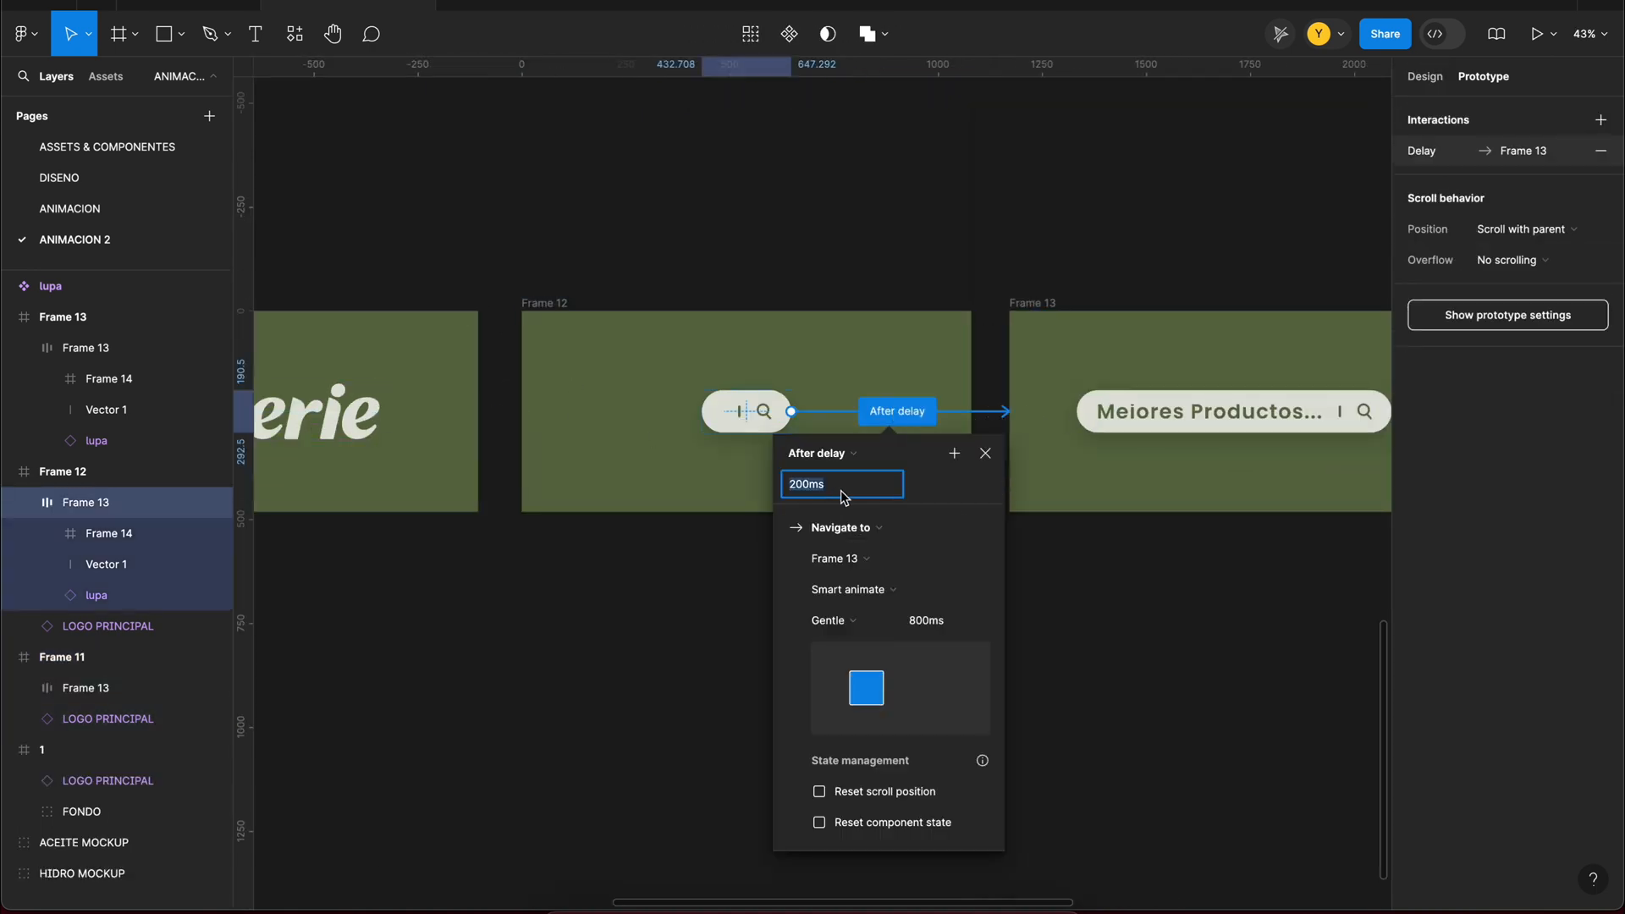
click(660, 302)
Step: Replay the Flow 1 preview to check the adjusted transition timing
scroll(876, 345, down, 5)
click(447, 341)
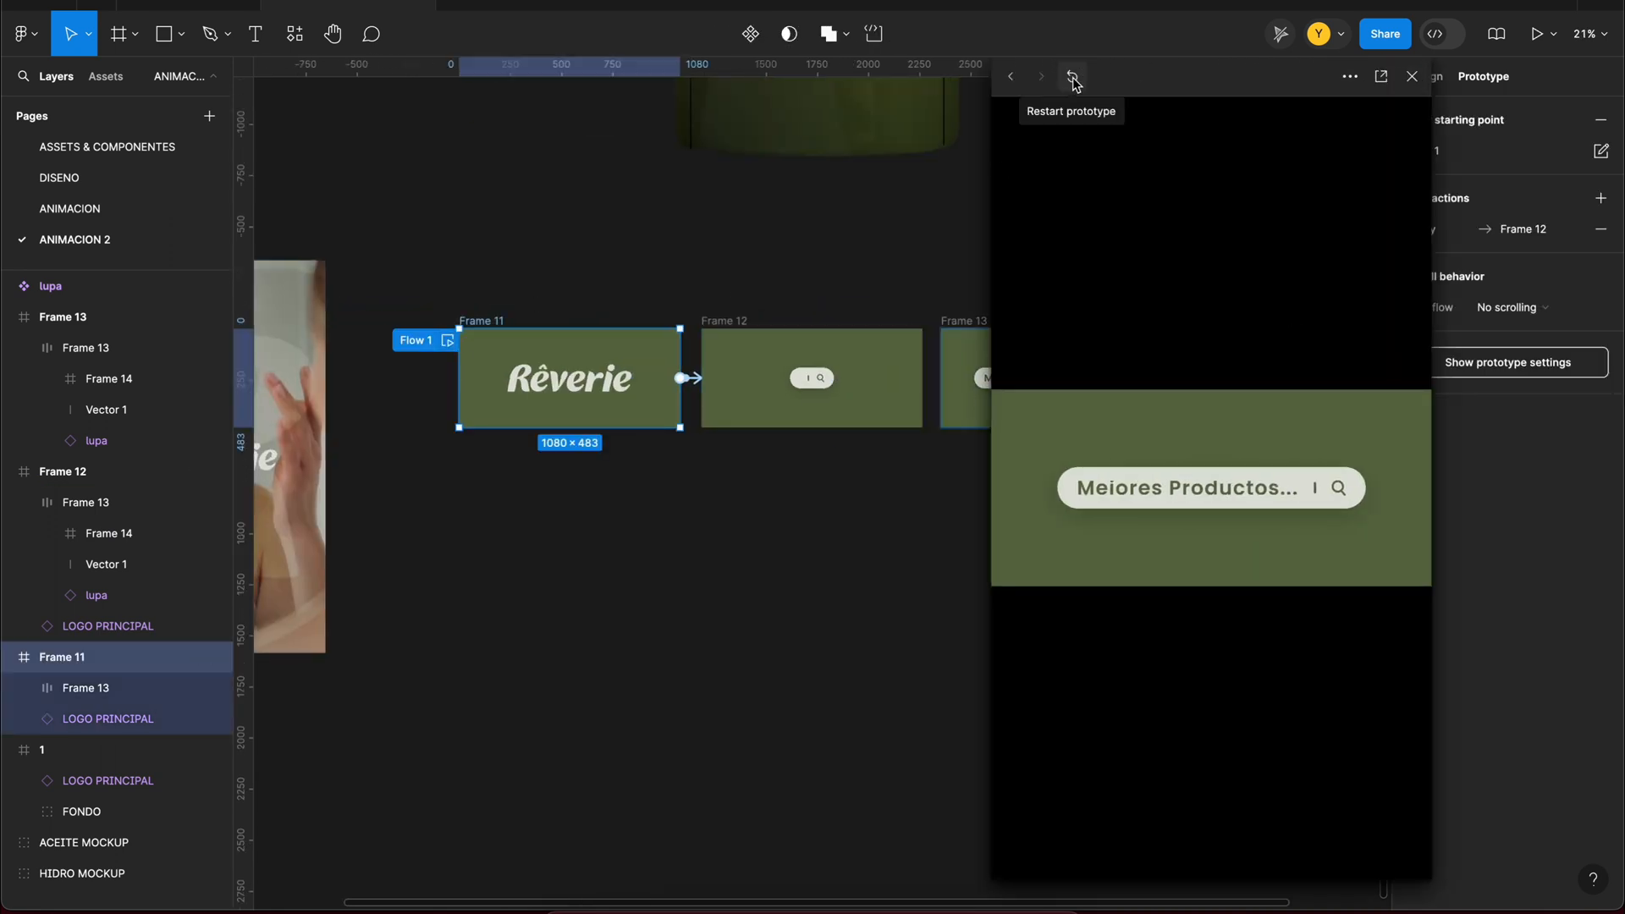
click(1414, 77)
Step: Combine Frames 11, 12 and 13 into a component set named inicio and move it above frame 1
drag(409, 271, 1036, 446)
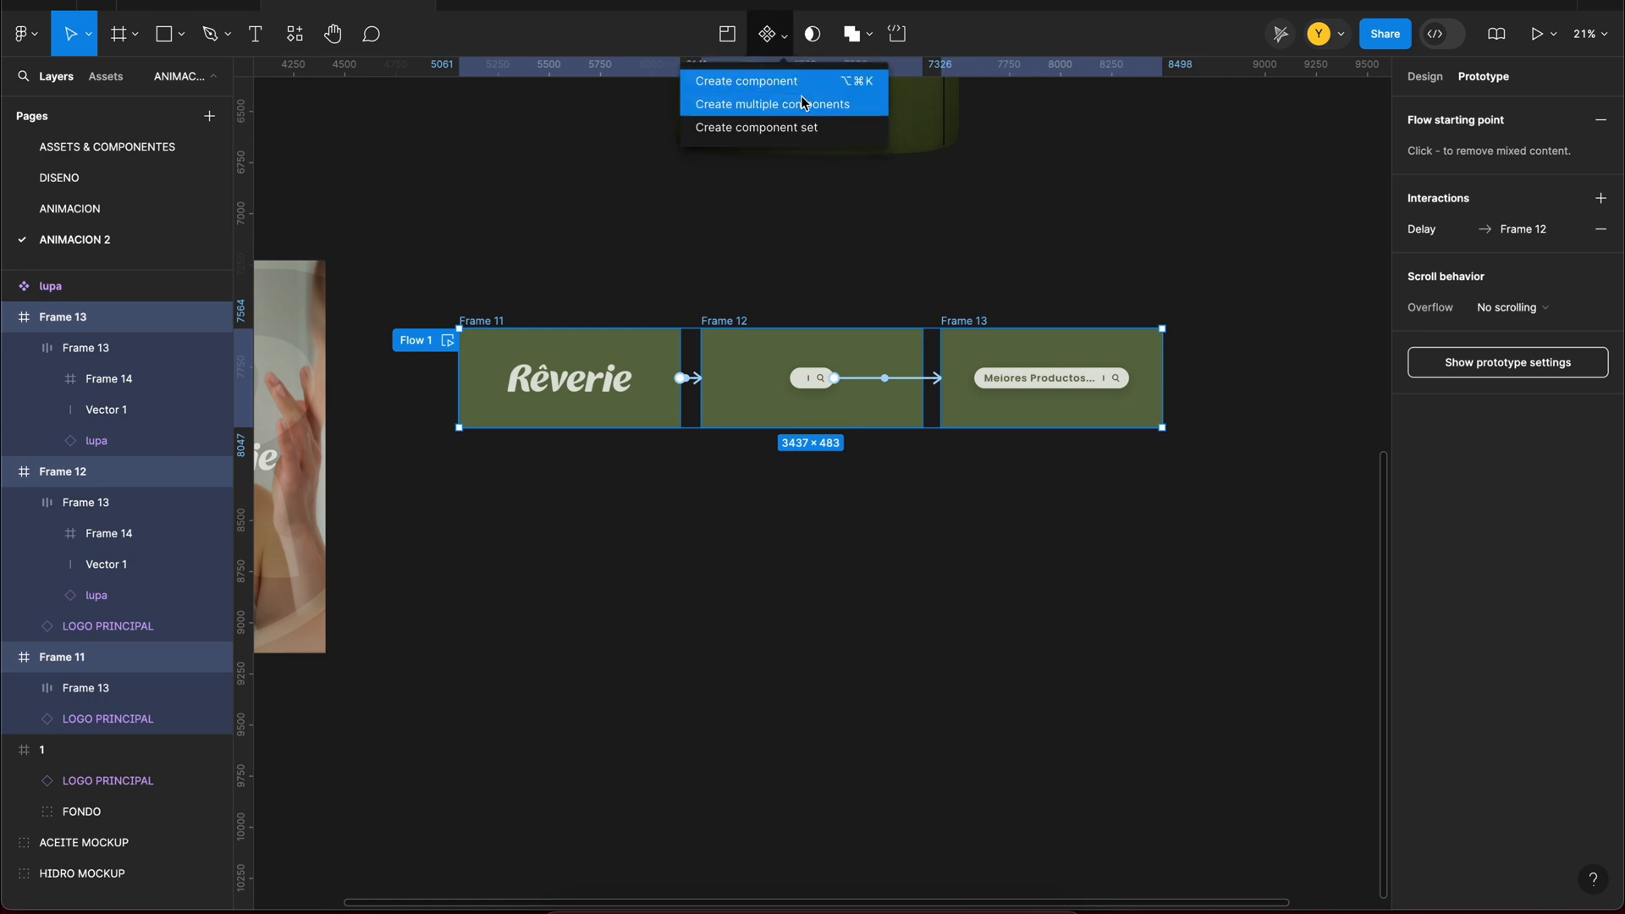
click(804, 103)
key(Return)
scroll(909, 294, left, 6)
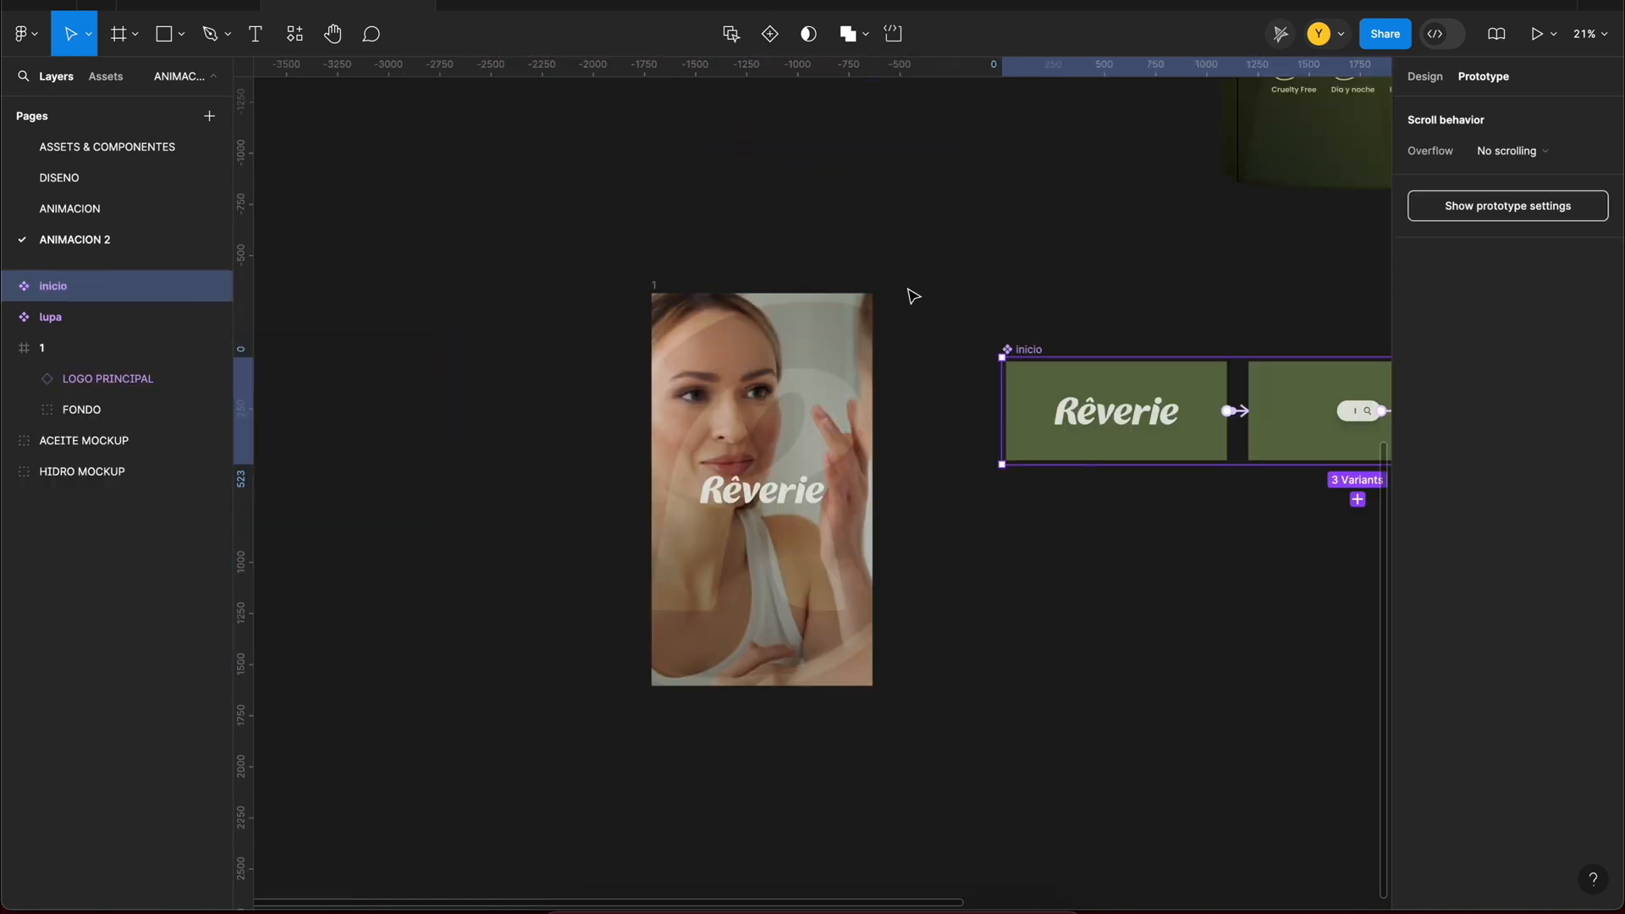
scroll(910, 294, right, 3)
scroll(910, 294, up, 2)
ctrl+scroll(743, 504, down, 3)
drag(743, 504, 379, 294)
Step: Remove the green background fill from all three variants of the inicio component
click(9, 286)
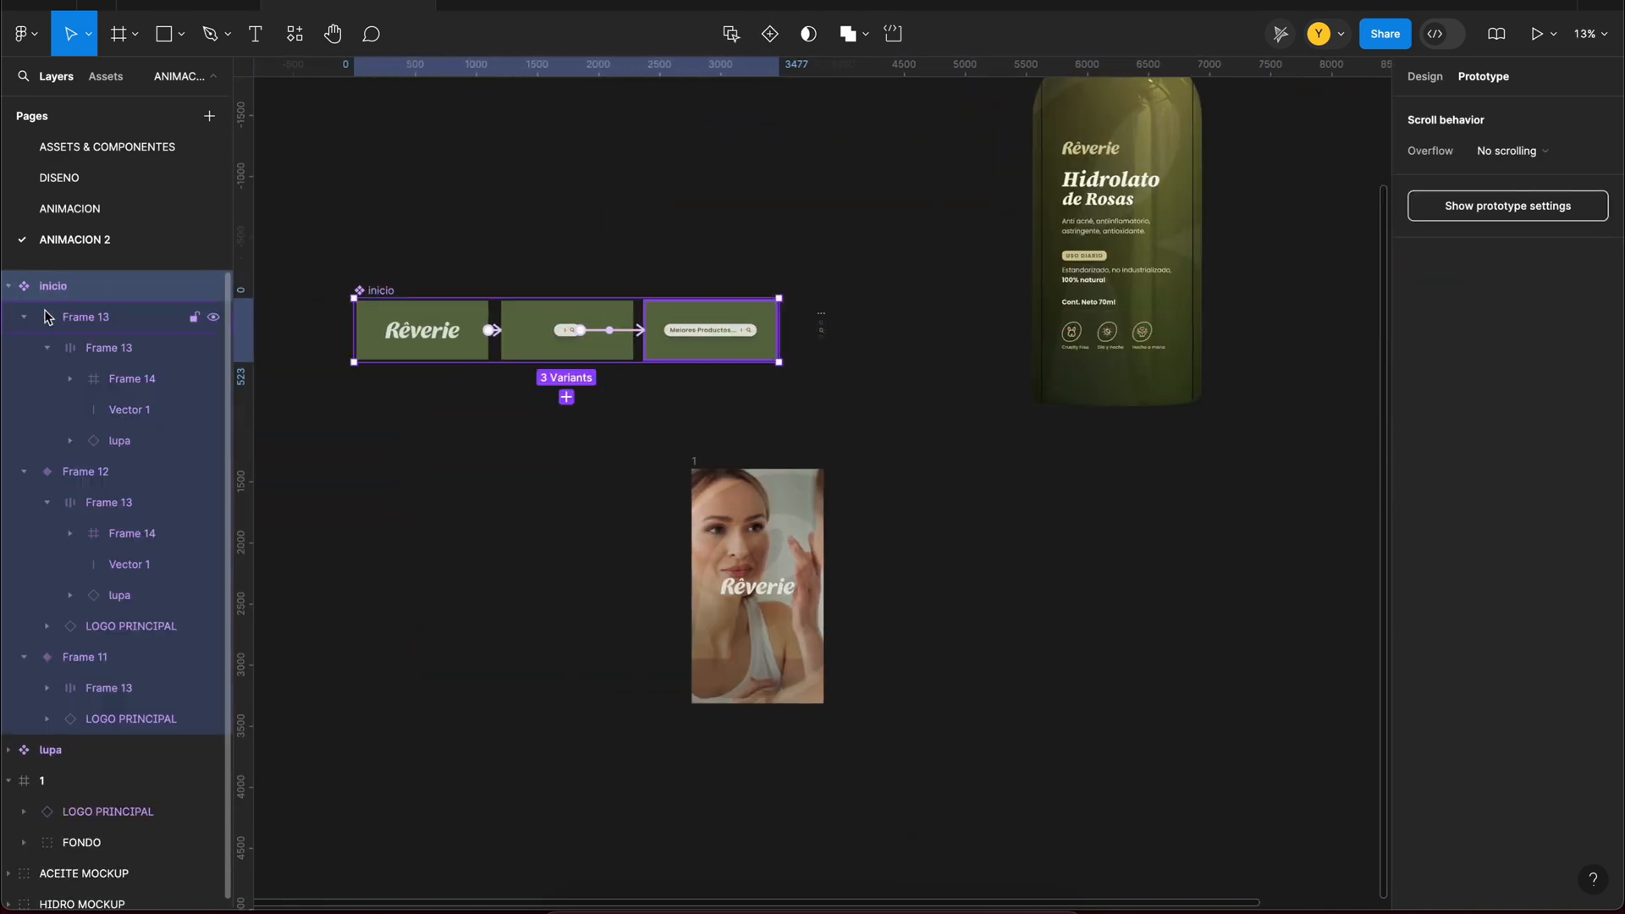
click(31, 318)
click(30, 348)
click(29, 379)
click(102, 317)
shift+click(118, 380)
click(1425, 77)
click(1600, 783)
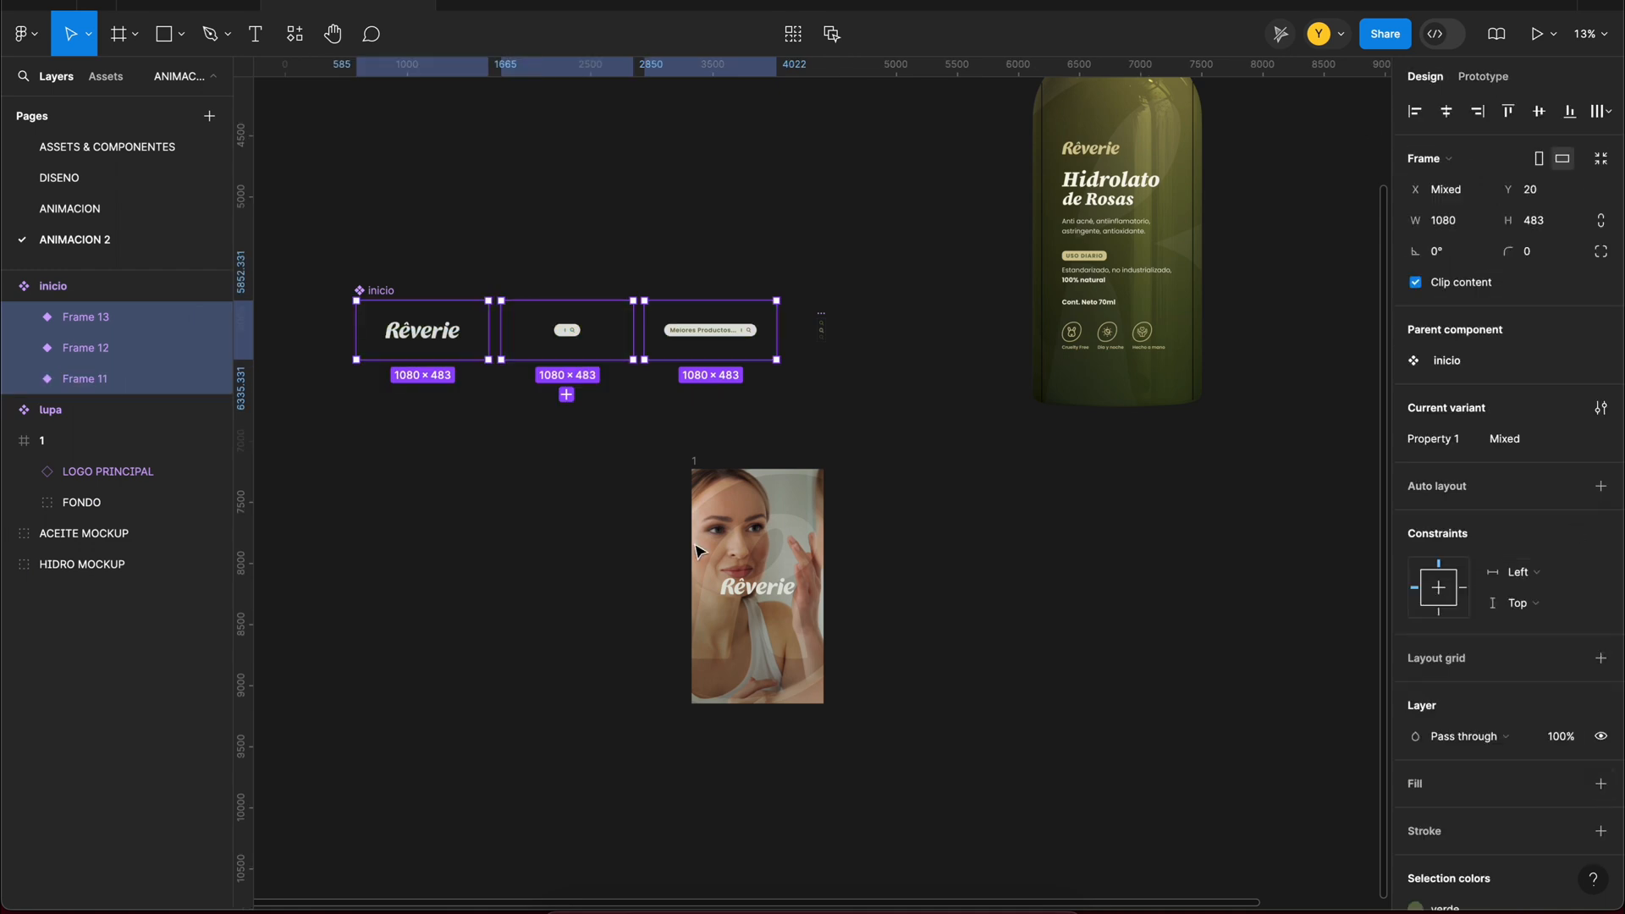
Step: Replace the LOGO PRINCIPAL layer in frame 1 with an inicio component instance centered horizontally and vertically
ctrl+scroll(744, 615, up, 4)
click(490, 353)
click(294, 41)
click(433, 286)
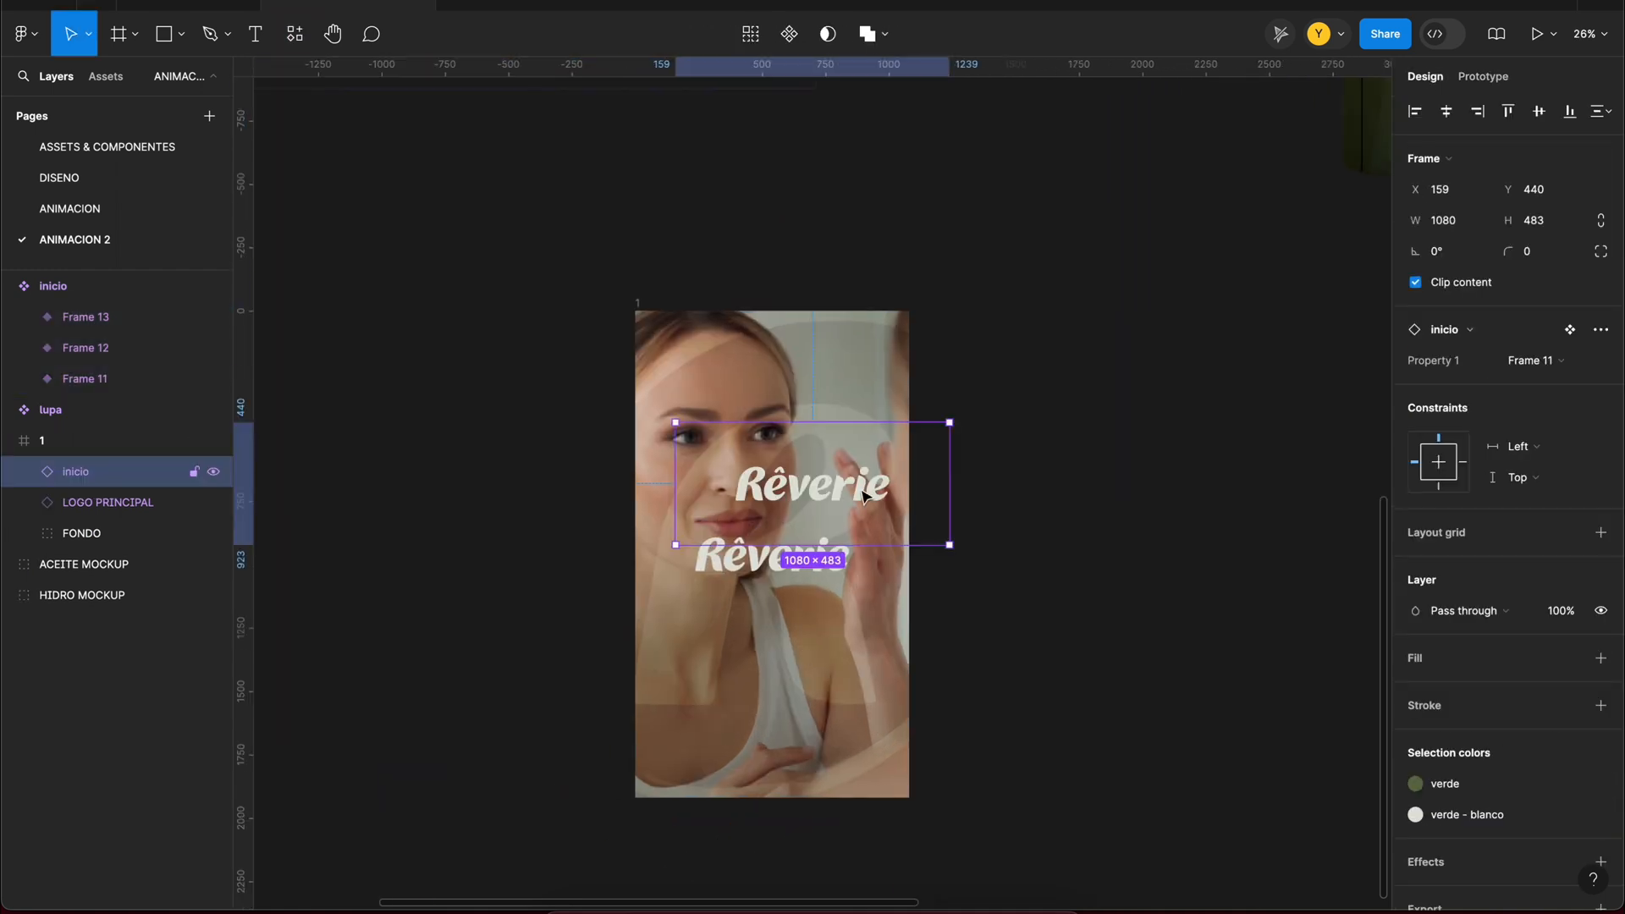
click(777, 566)
key(Delete)
click(814, 487)
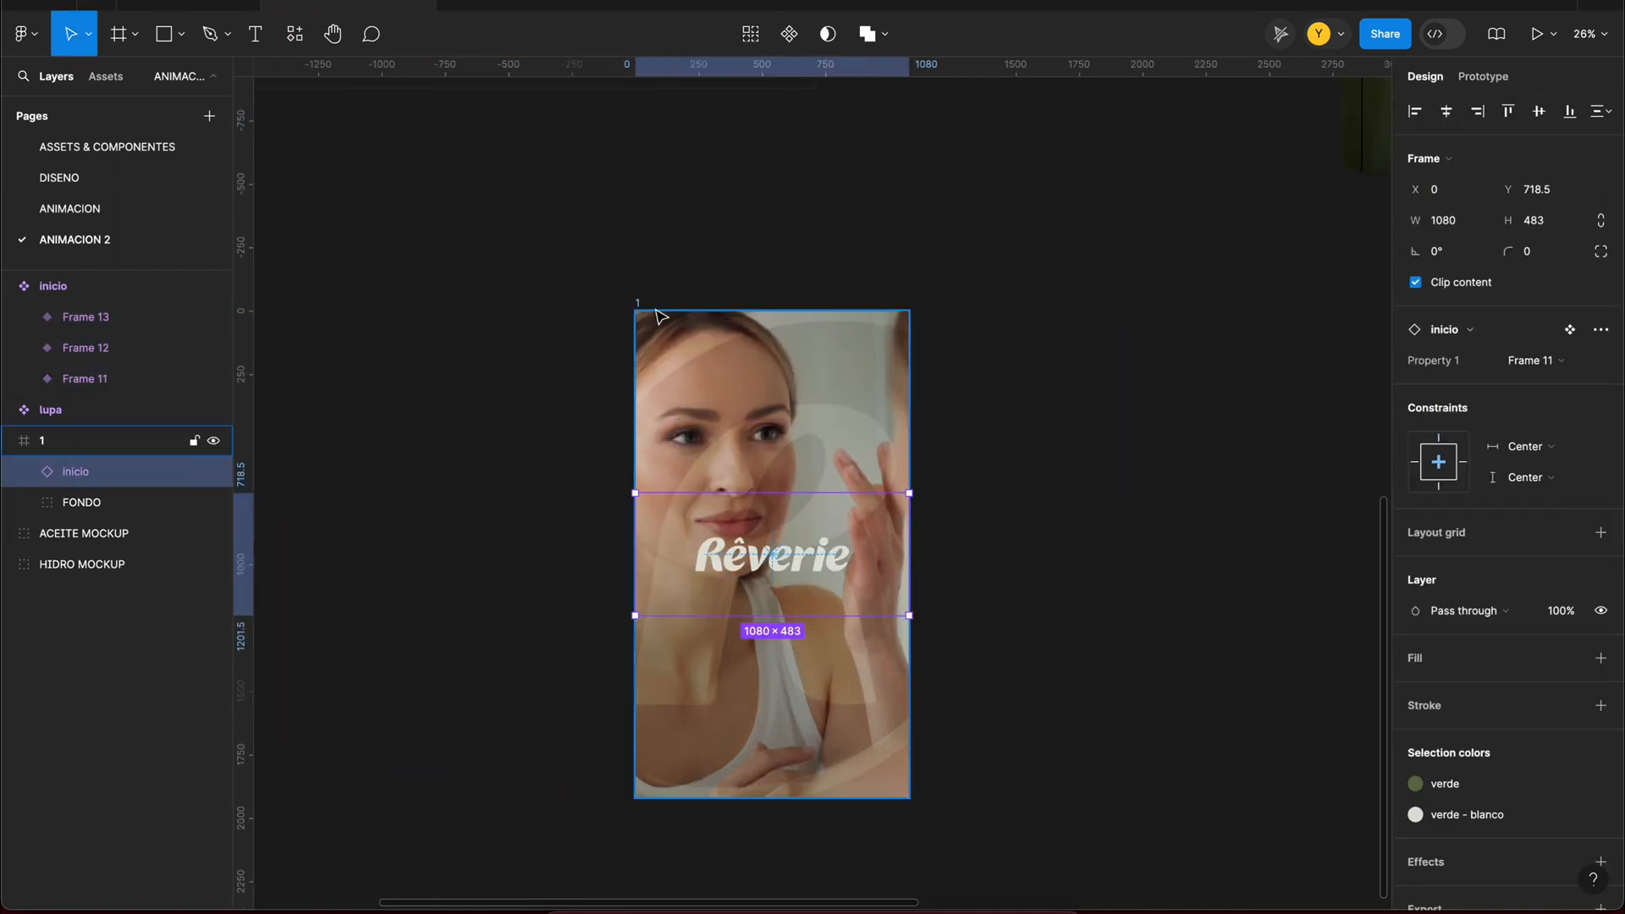
Step: Preview frame 1 and set the delay of the transition from Frame 11 to Frame 12 to 1200 ms
click(639, 305)
key(shift+space)
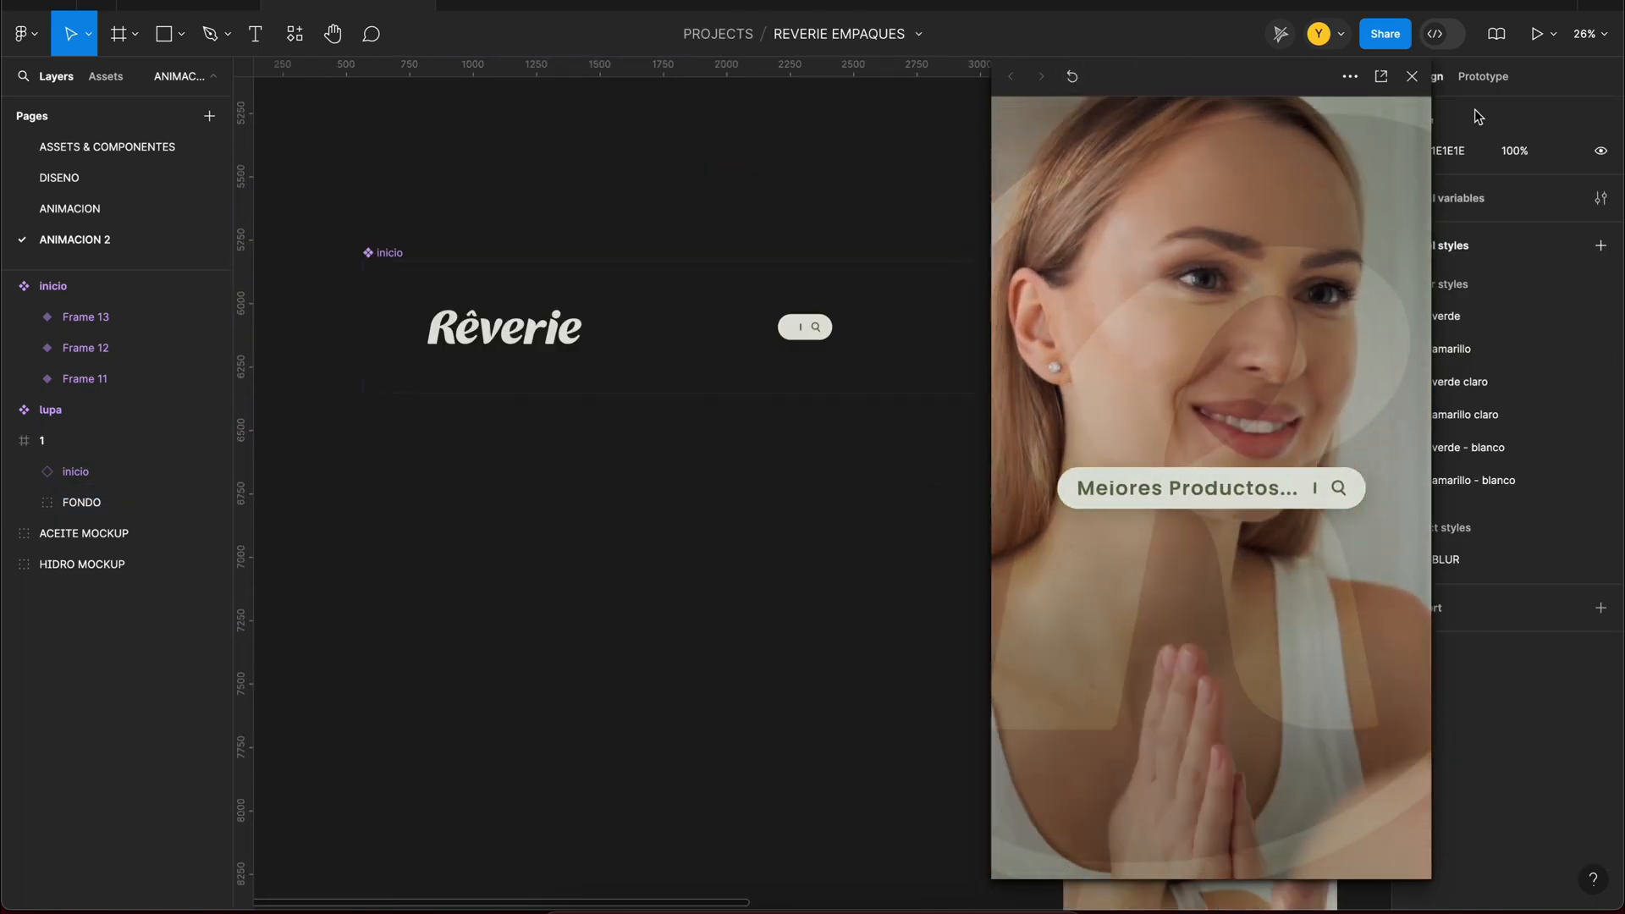
click(1482, 76)
click(653, 328)
click(592, 405)
text(1200)
scroll(643, 473, right, 3)
click(692, 328)
click(872, 222)
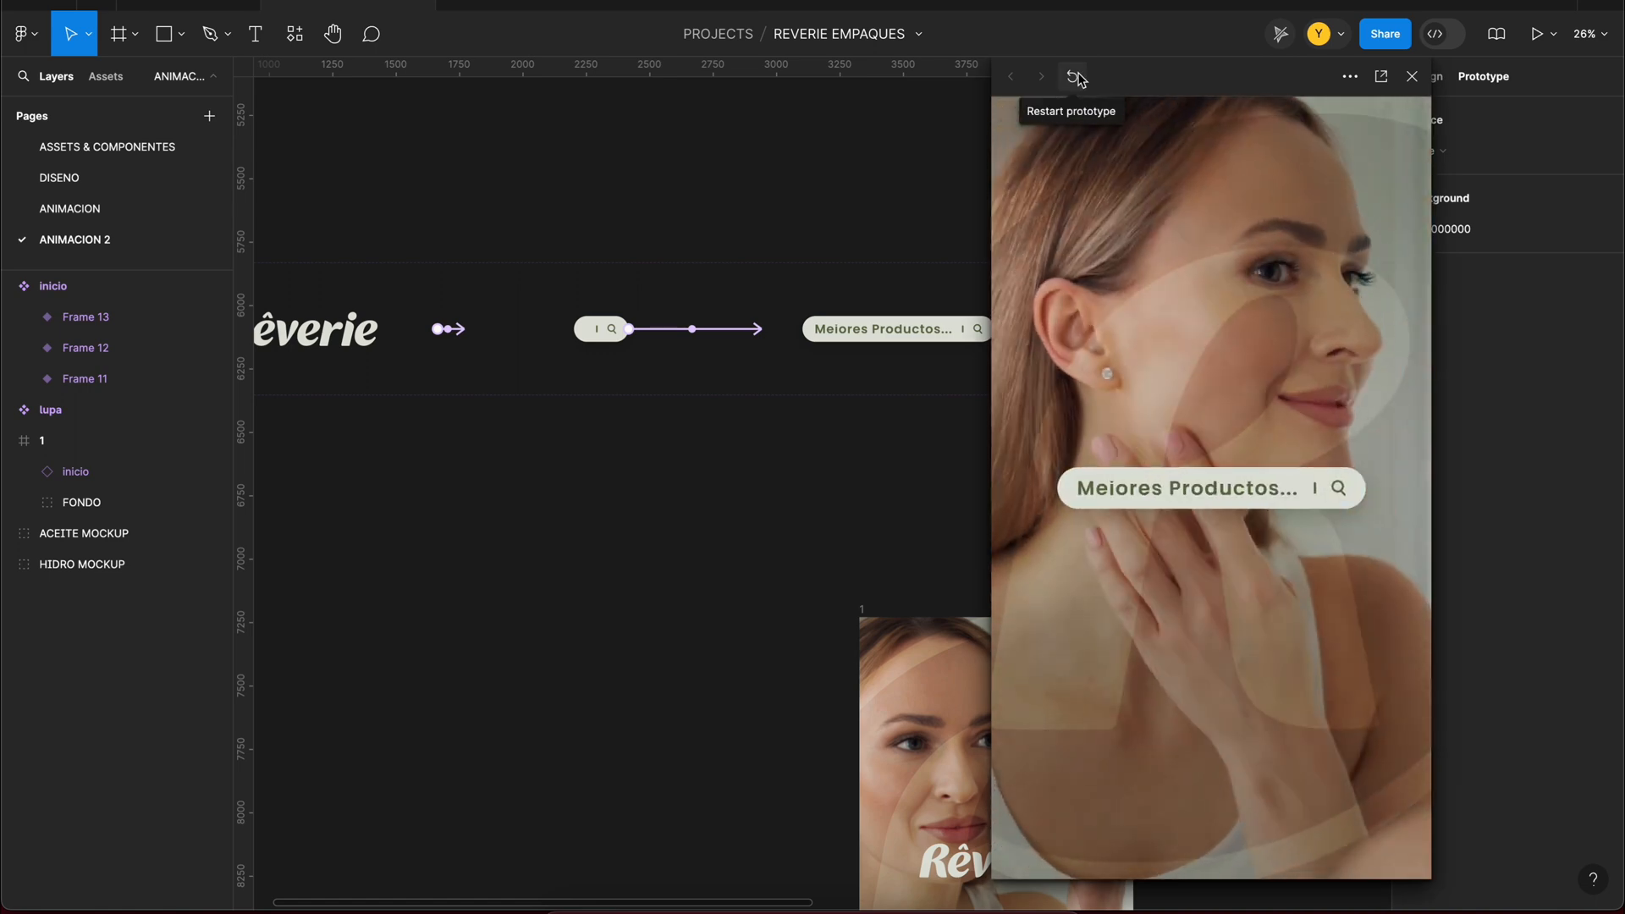
Step: Duplicate frame 1, place the copy beside the original at X 4760 and rename it 2
key(Escape)
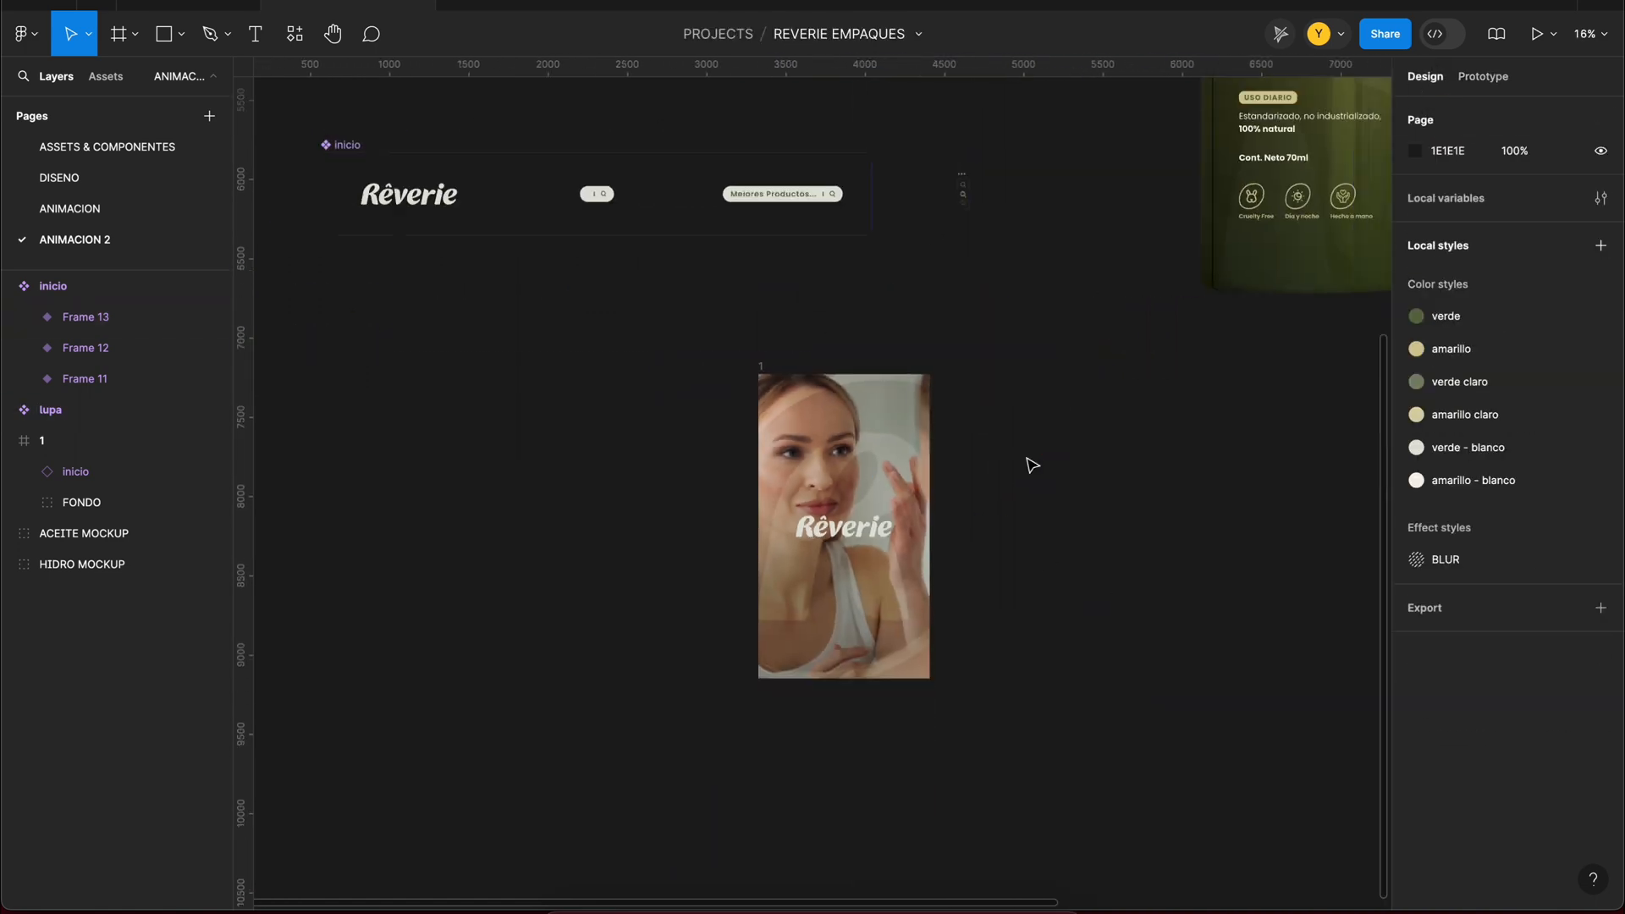
key(ctrl+d)
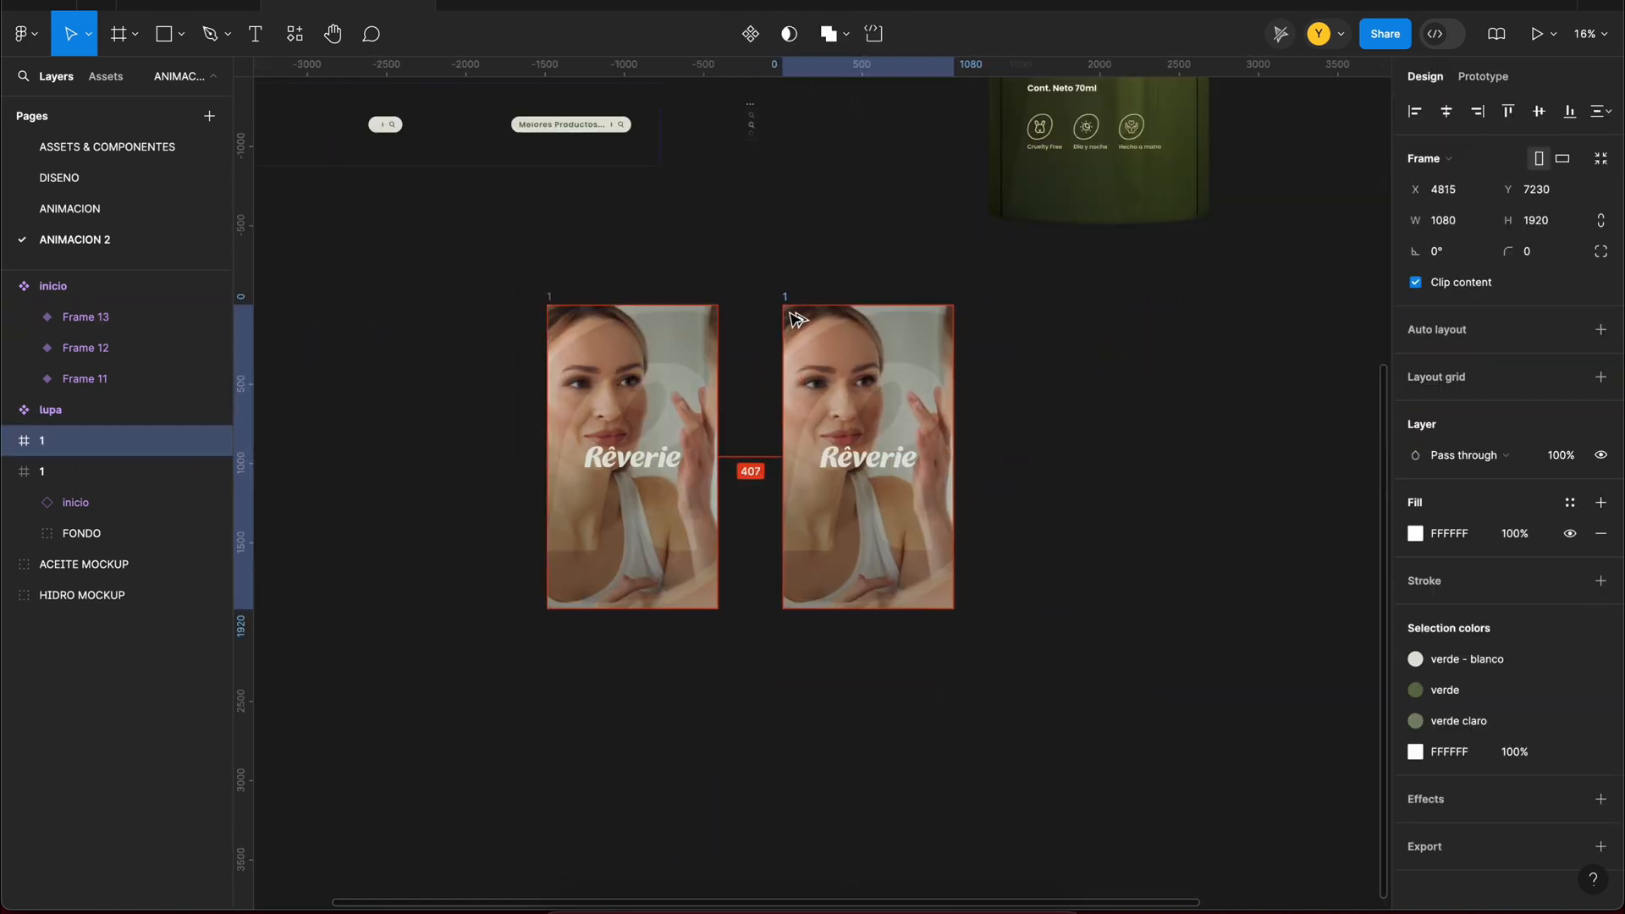
drag(796, 319, 786, 319)
scroll(720, 423, up, 1)
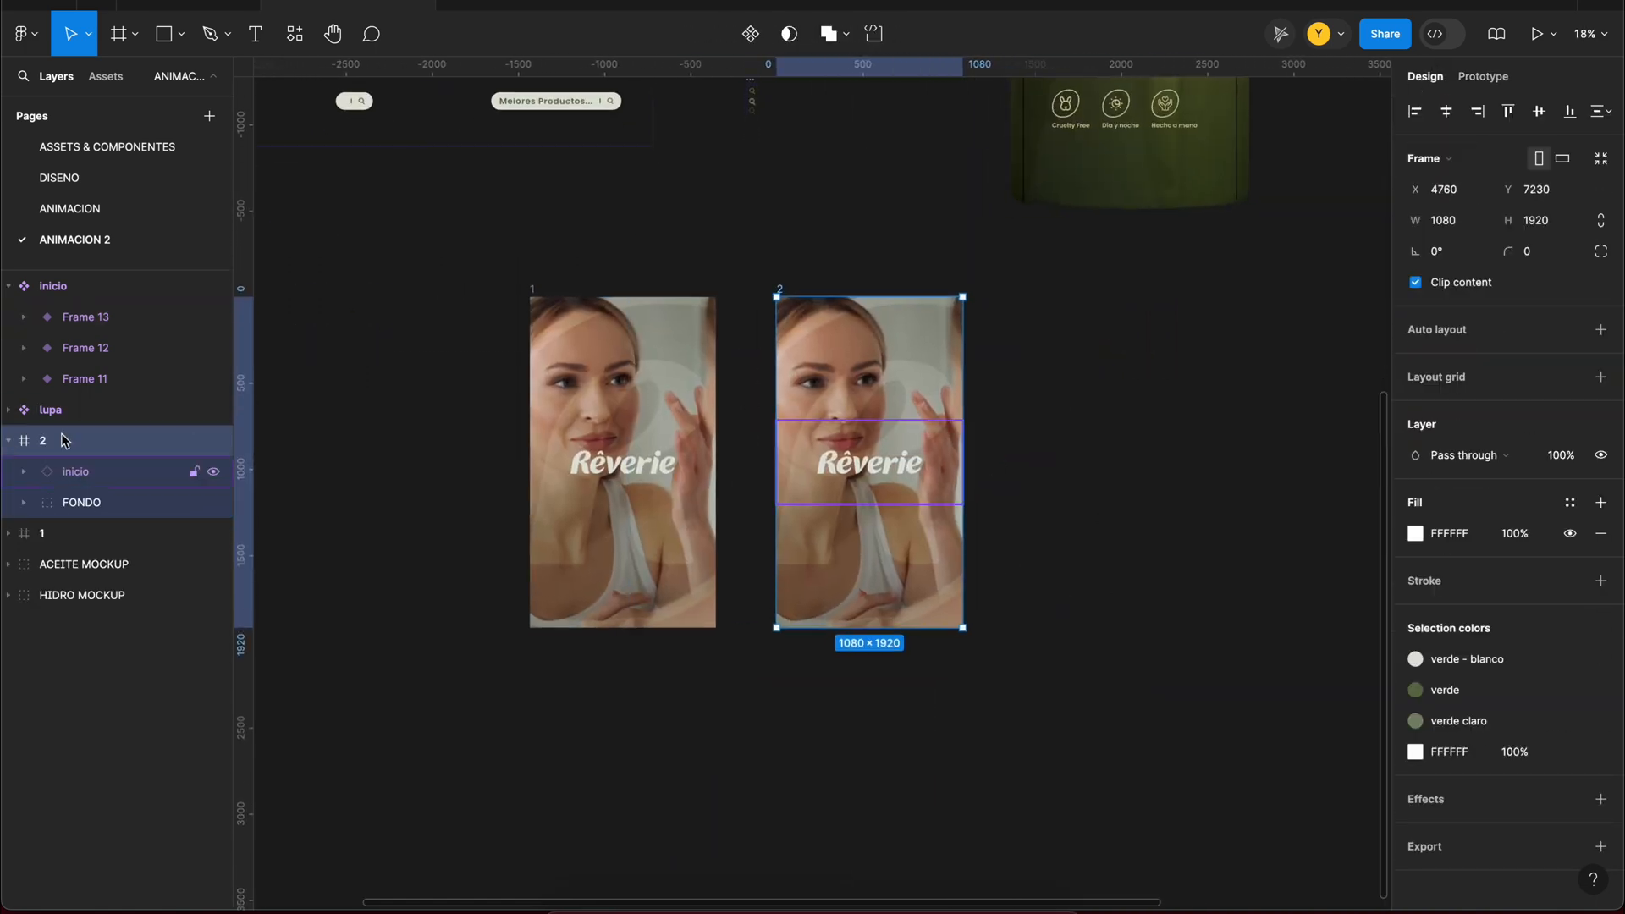
scroll(815, 225, up, 2)
Step: Replace the video fill of Rectangle 5 in frame 2 with the green style and lower the R ICON opacity to 10%
click(24, 502)
click(123, 627)
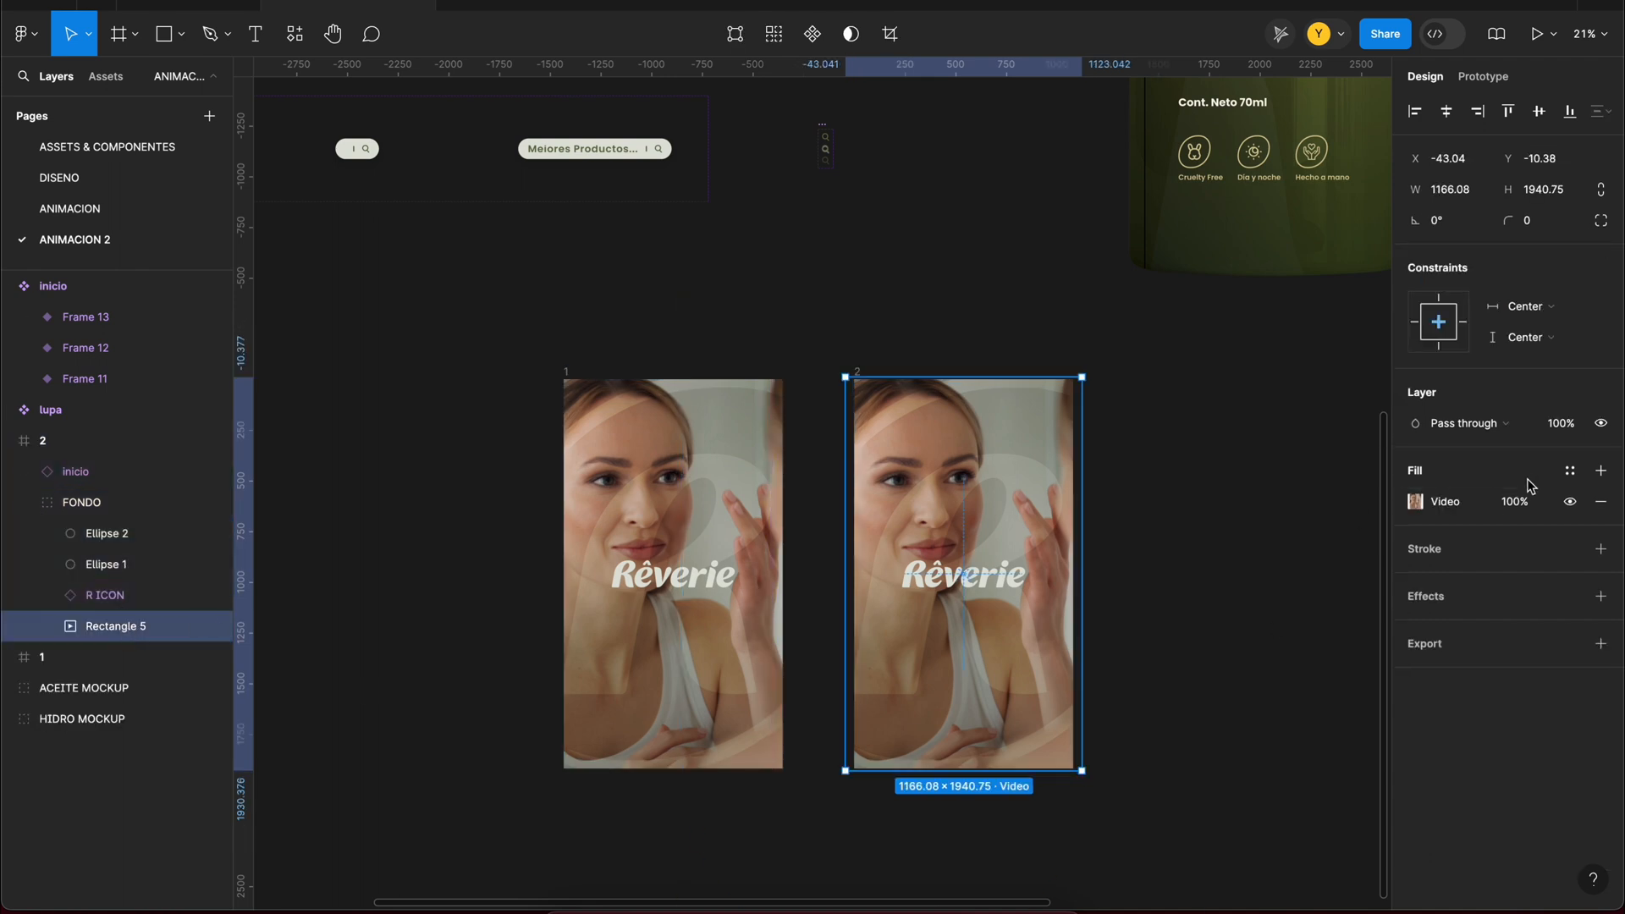
click(1570, 476)
click(1210, 592)
scroll(1165, 551, down, 1)
click(105, 594)
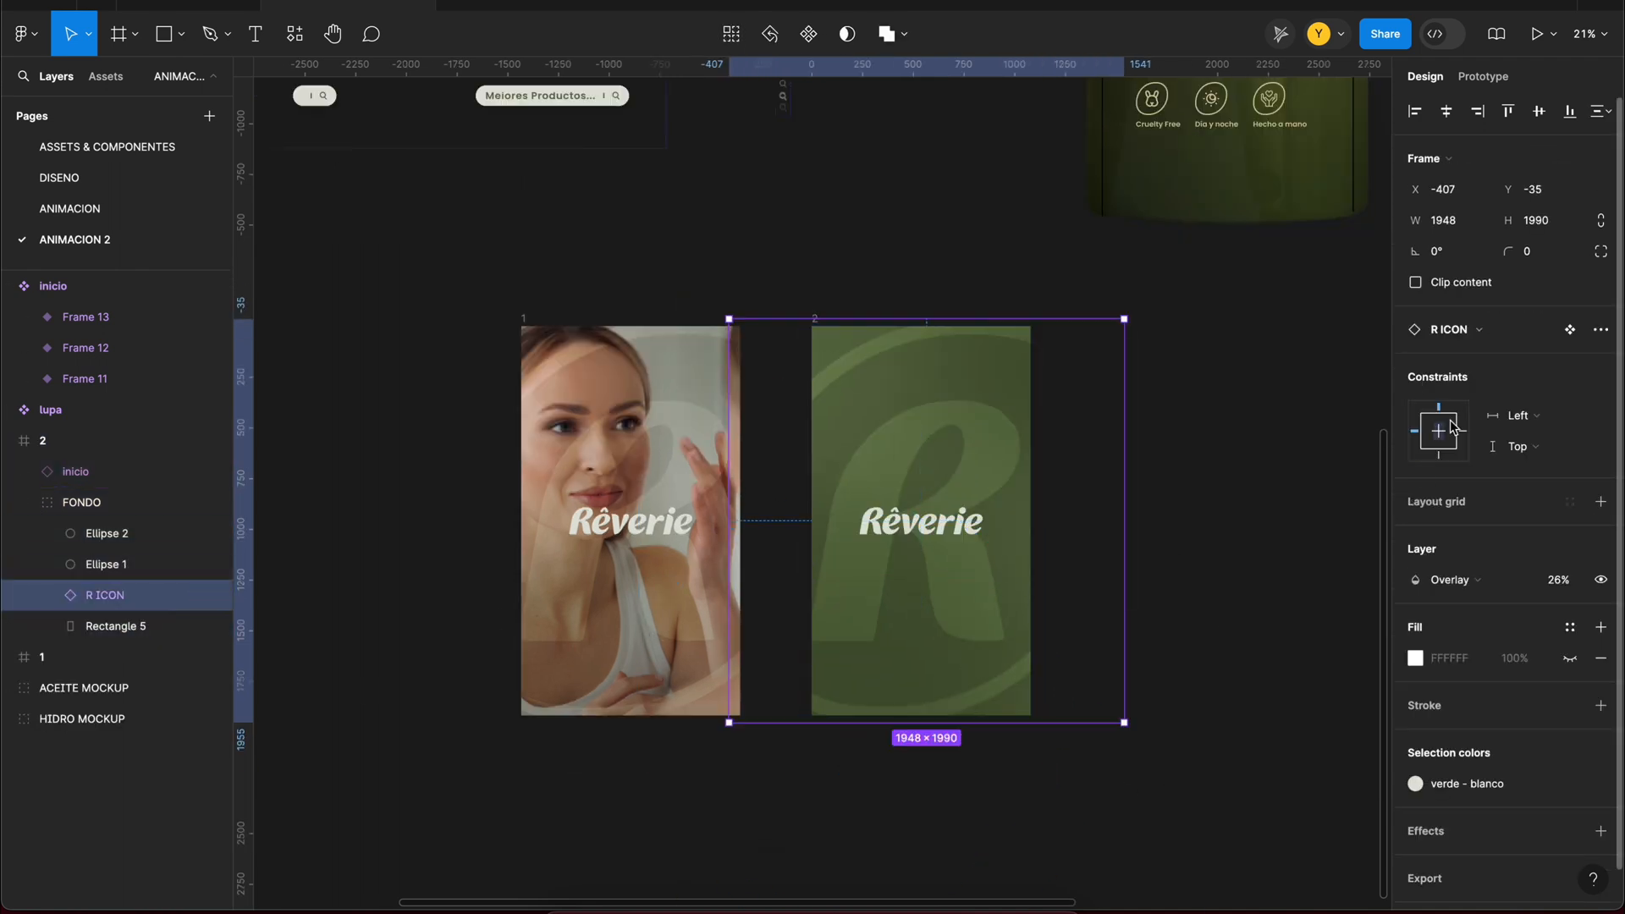
Step: Switch frame 2's inicio instance to the Frame 12 variant, scale it to about 393 × 176 and set its opacity to 0%
click(971, 555)
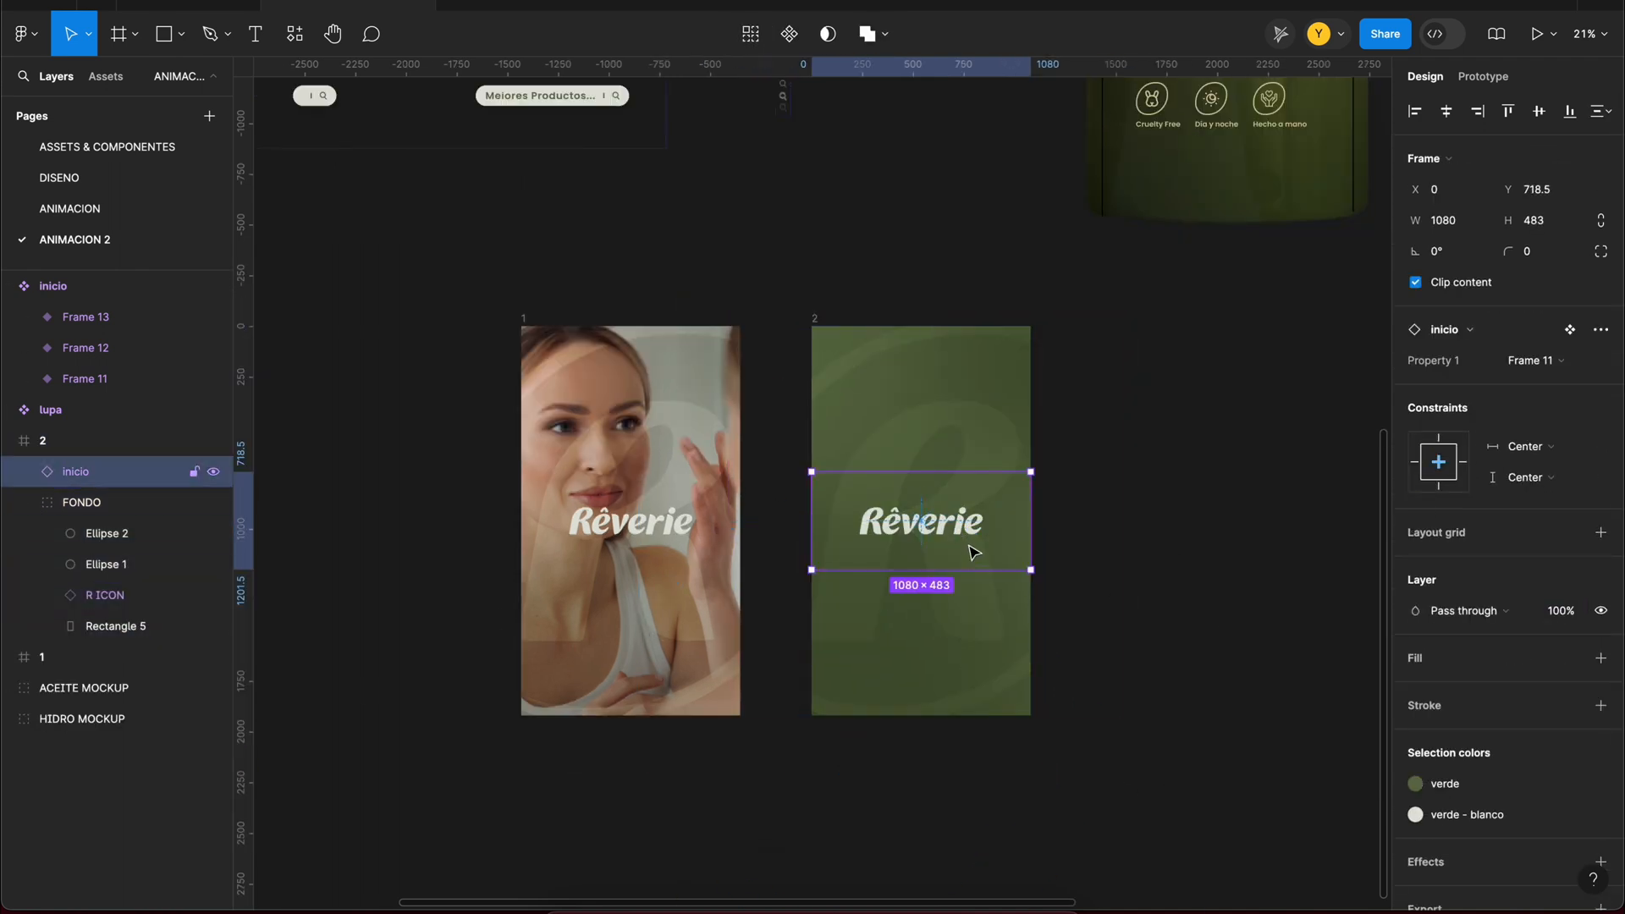
key(Delete)
key(super+z)
click(1491, 407)
scroll(1015, 565, up, 5)
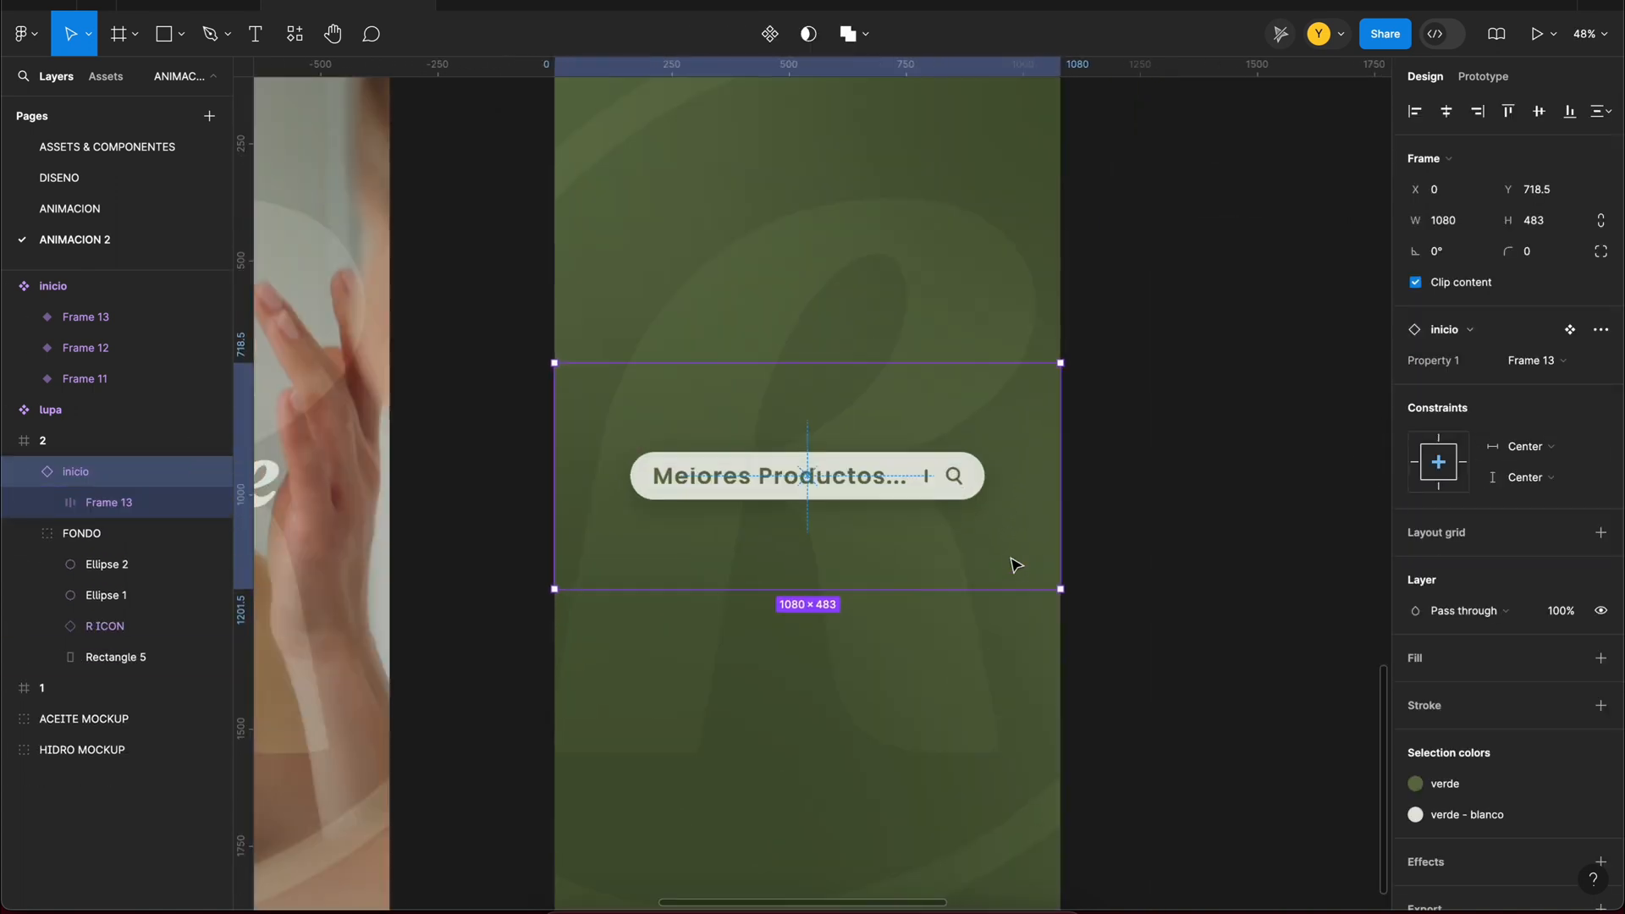
click(1444, 336)
click(23, 472)
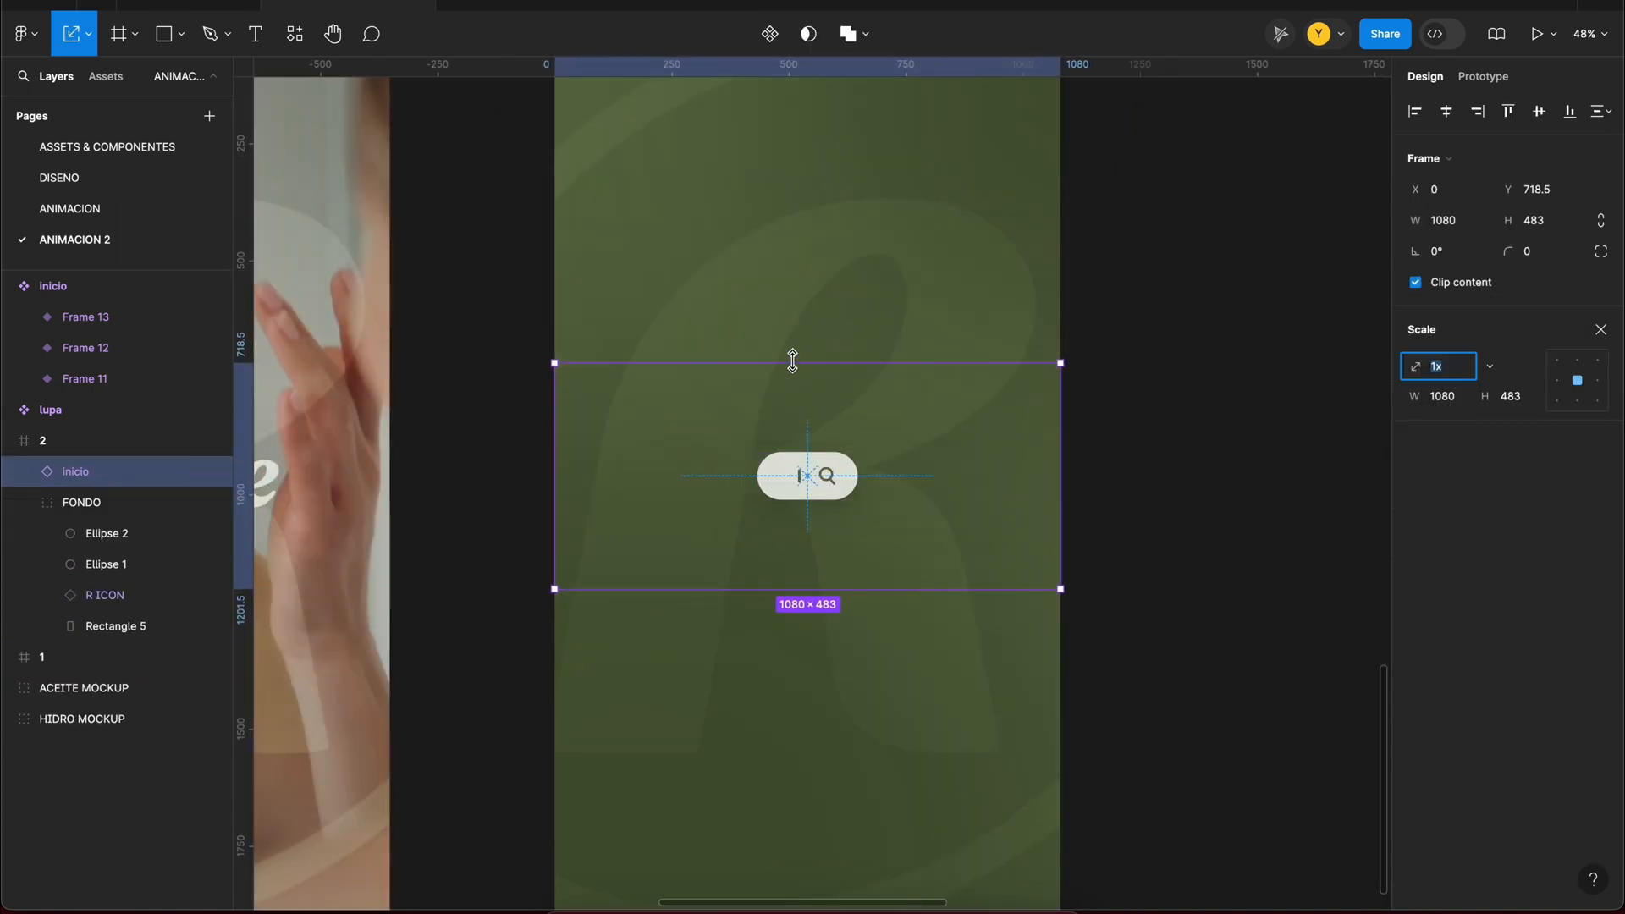
text(0)
key(Return)
scroll(968, 482, down, 10)
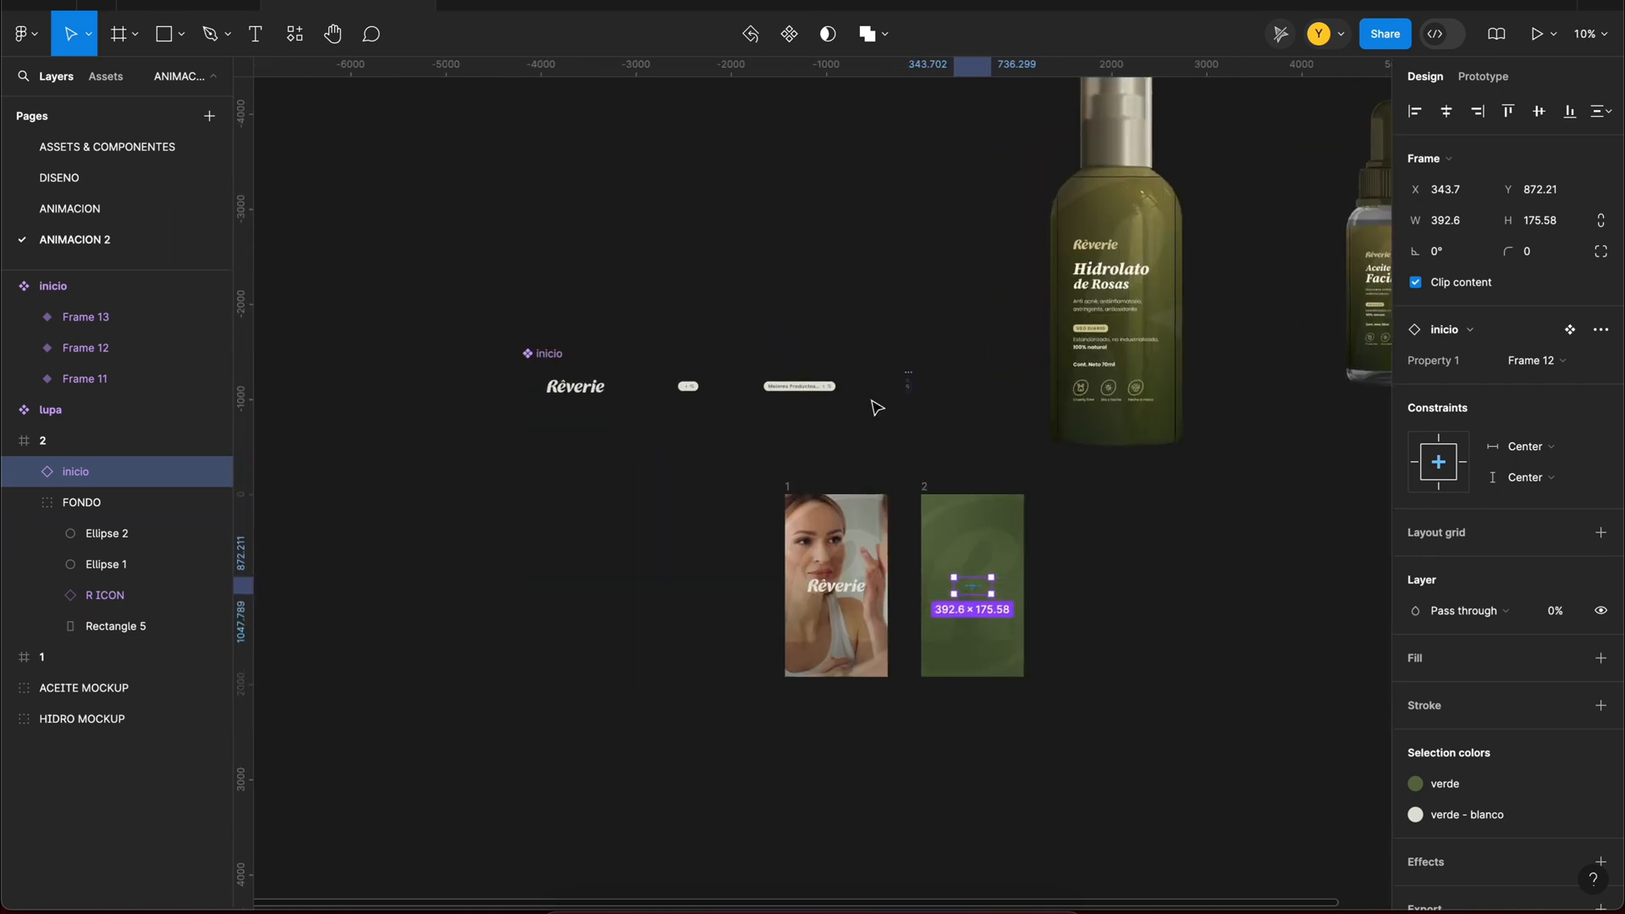
Step: Link the lupa icon in the Frame 13 variant's search bar to frame 2 with an on-click interaction
scroll(874, 404, up, 2)
click(1483, 77)
scroll(817, 391, up, 7)
double_click(810, 369)
double_click(810, 367)
scroll(811, 366, down, 5)
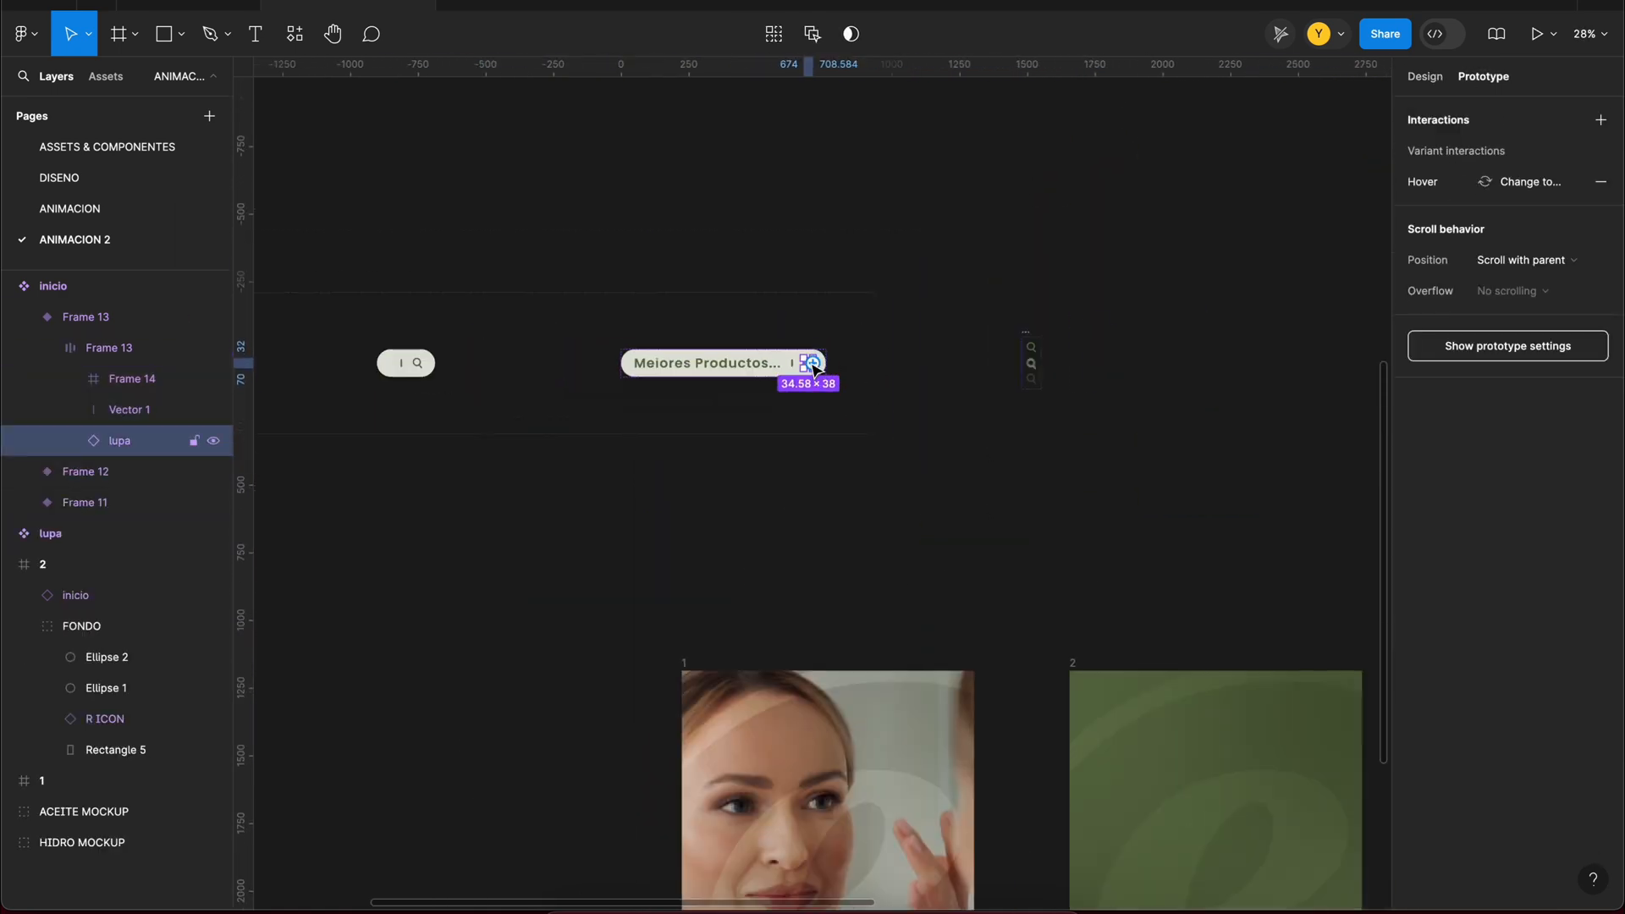
drag(822, 364, 1142, 672)
scroll(1142, 672, down, 5)
scroll(1134, 671, down, 3)
scroll(1133, 670, right, 3)
click(1018, 497)
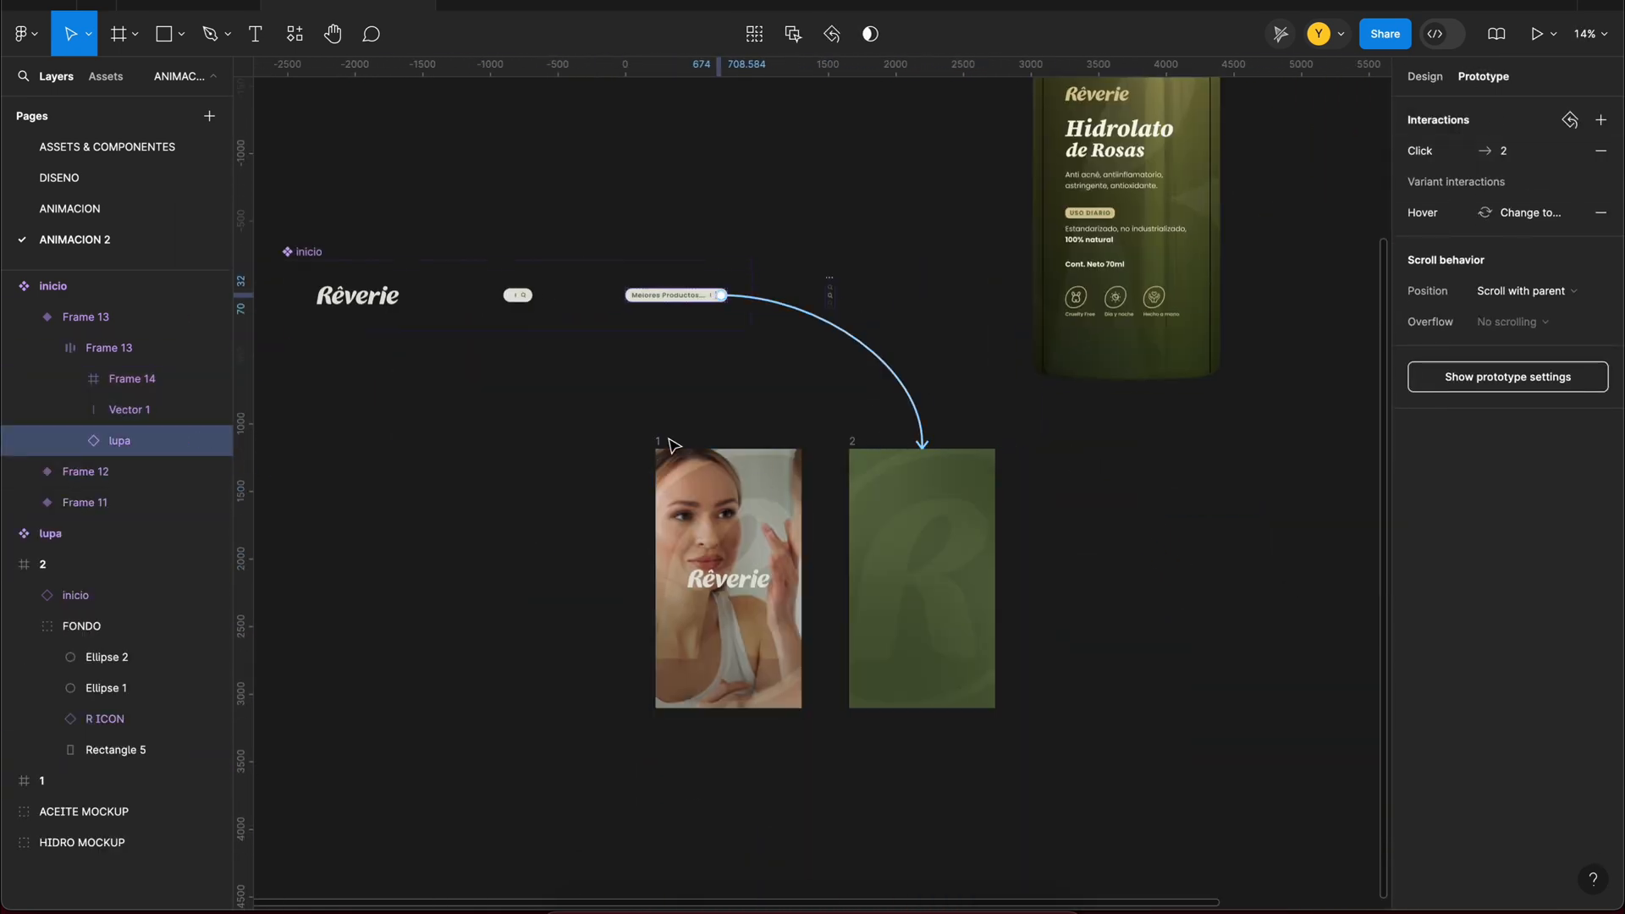
Step: Preview frame 1 and test the magnifier's click transition to frame 2
click(659, 441)
key(shift+space)
click(1334, 494)
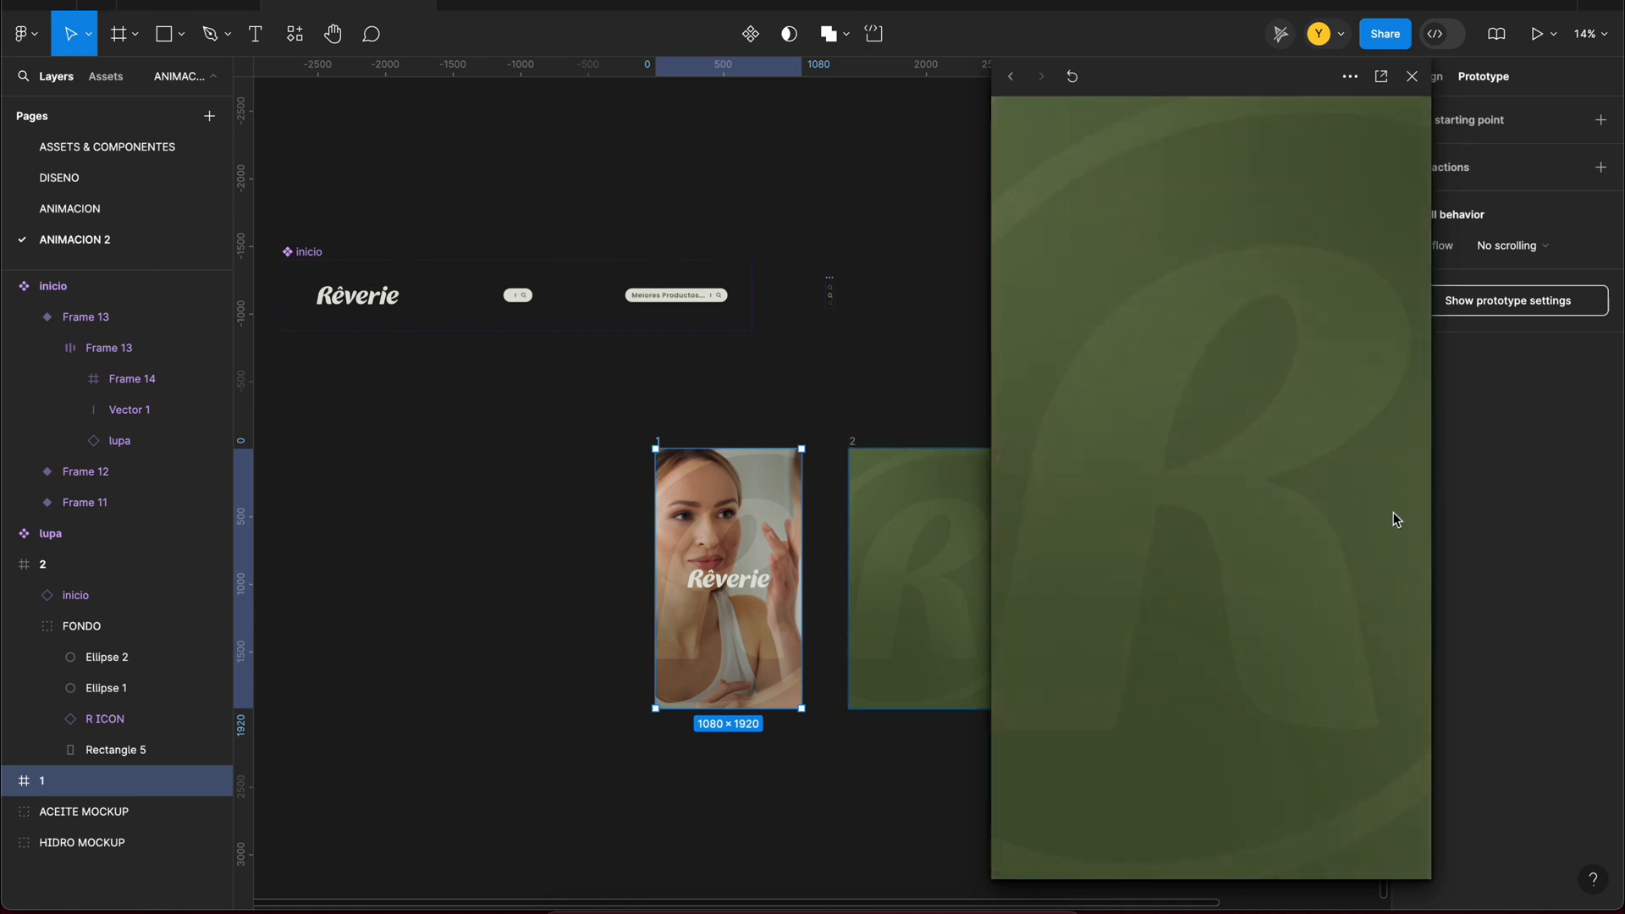
click(1411, 77)
Step: Create the title lines NUESTROS, mejores and productos, move them above the inicio component and group them
click(1129, 441)
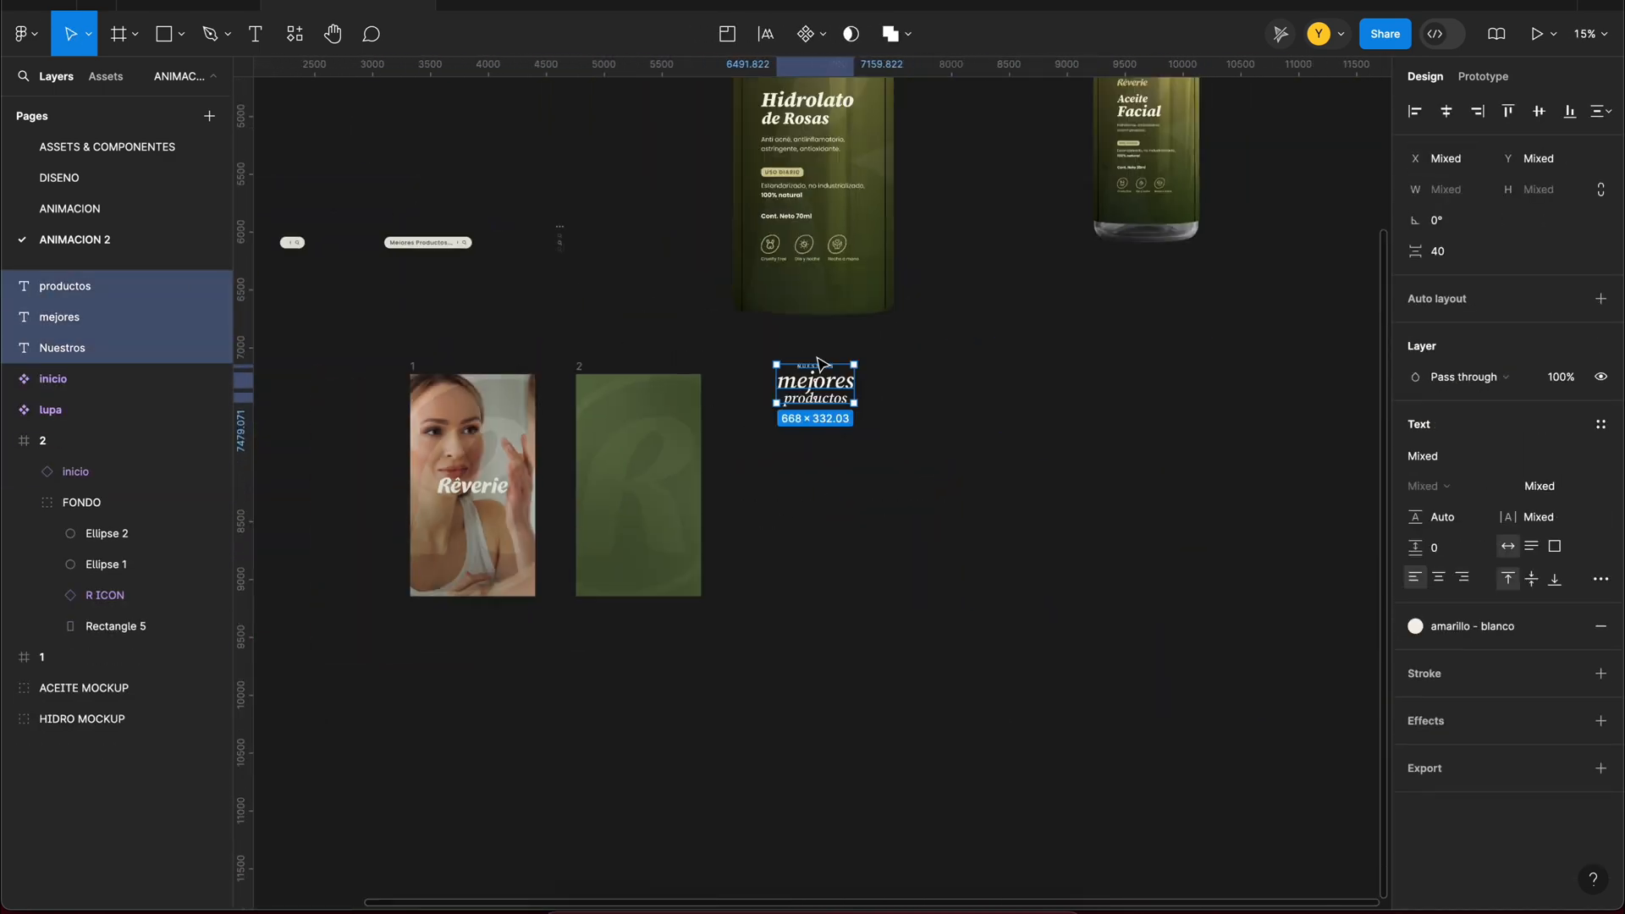
scroll(819, 364, down, 3)
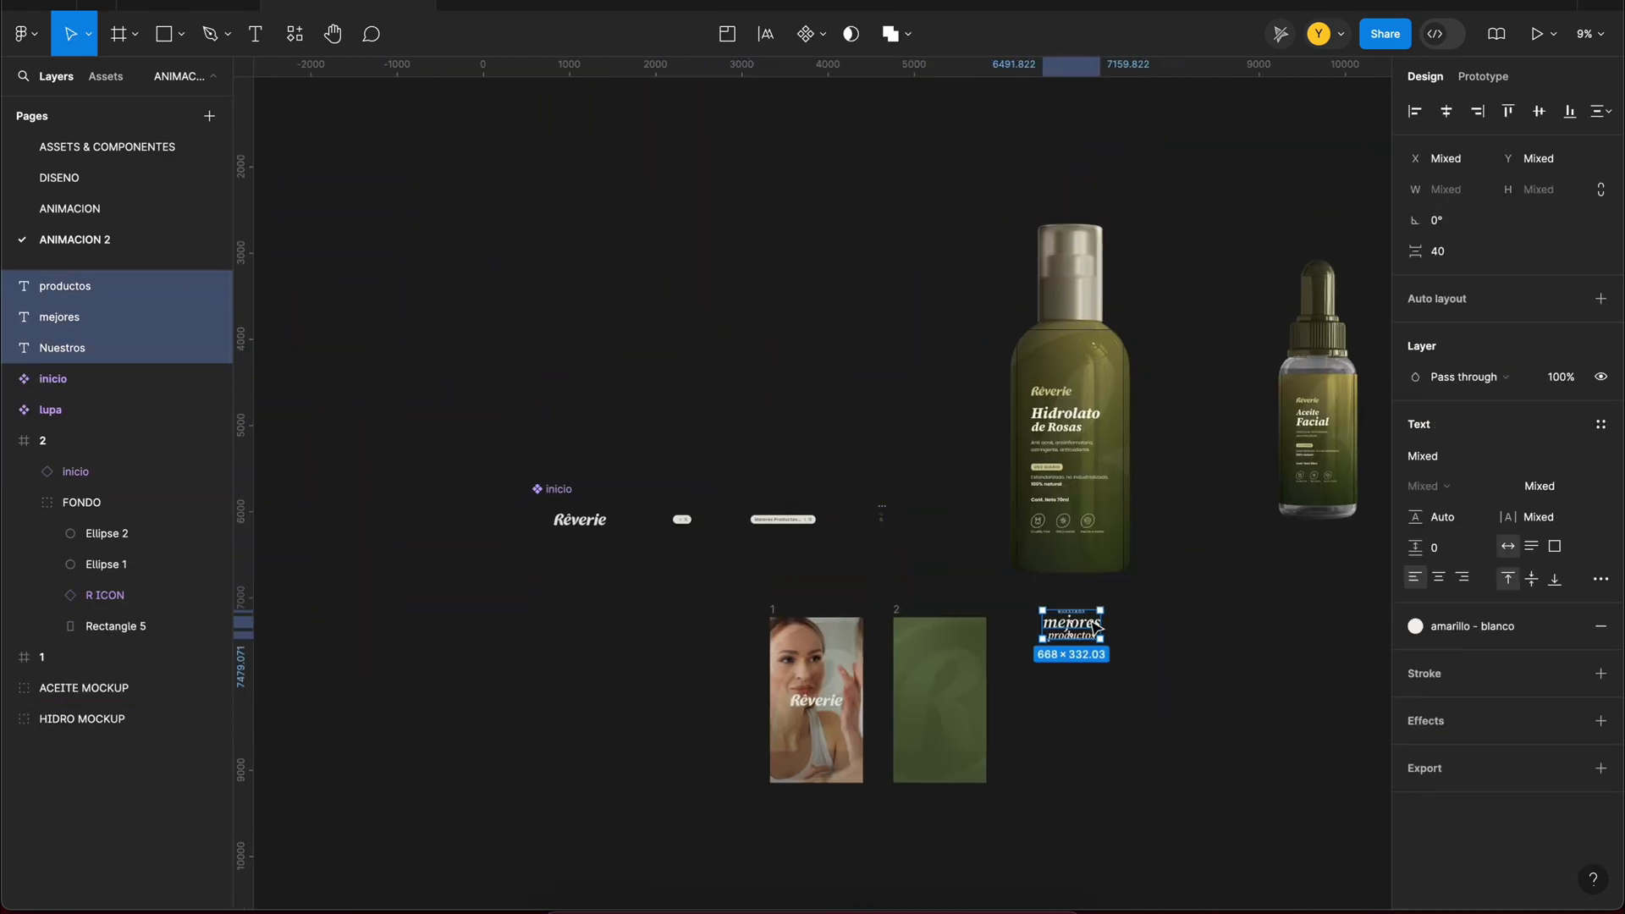
scroll(593, 395, up, 8)
drag(593, 395, 639, 447)
right_click(629, 413)
click(685, 533)
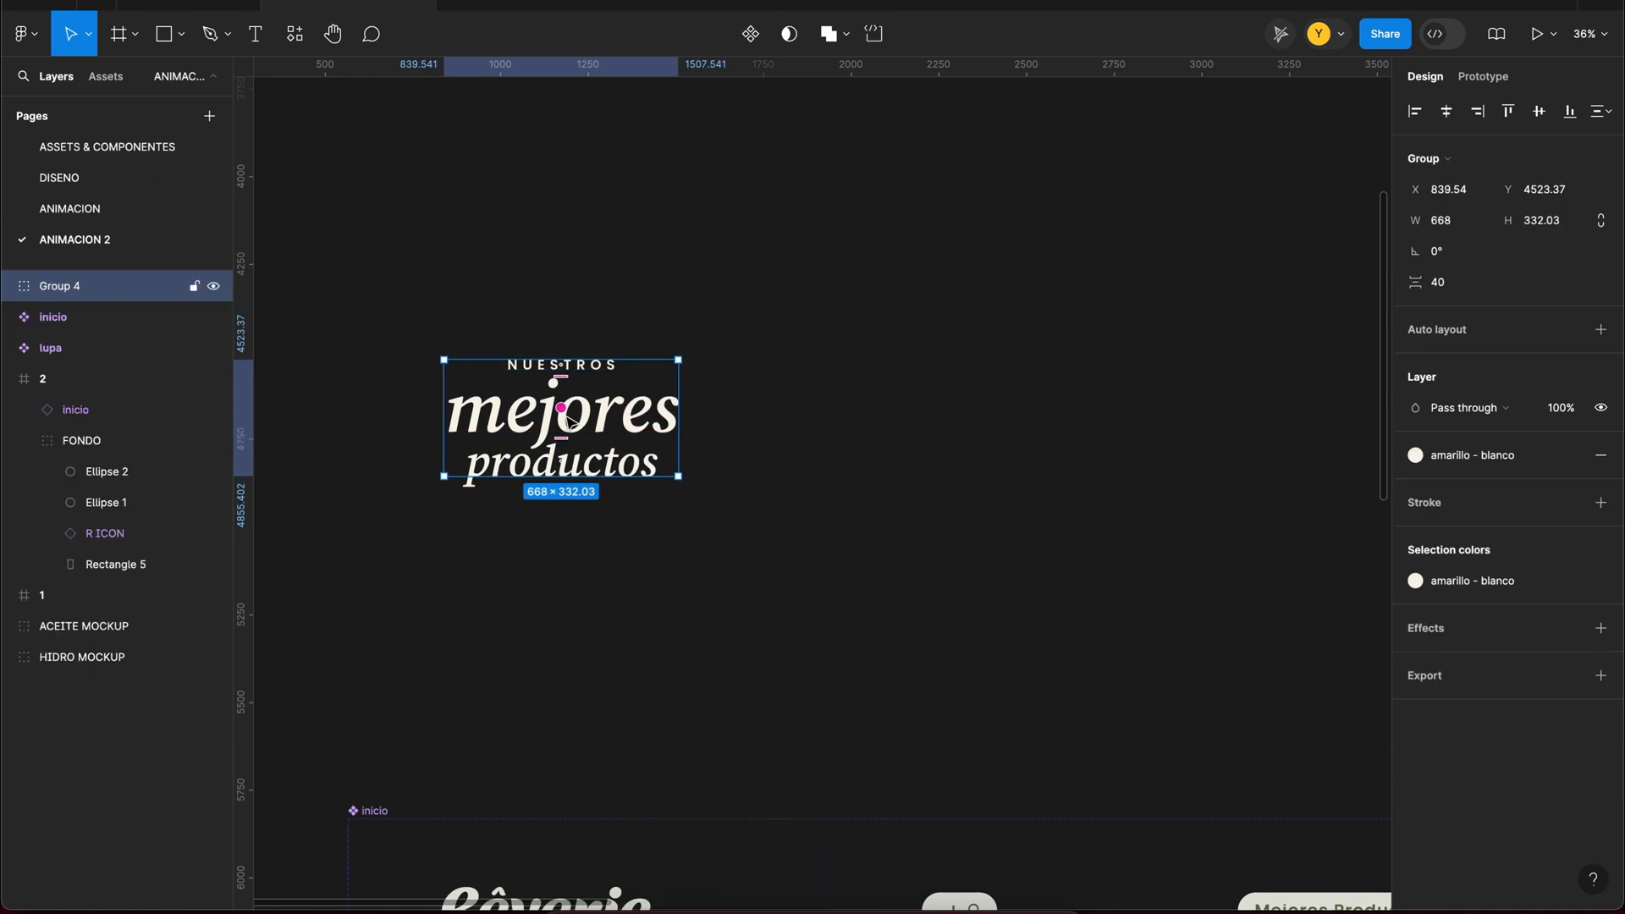
Step: Wrap the title group in a frame, enlarge the frame to 1065 × 609 and center the group in it
right_click(567, 406)
click(670, 562)
drag(678, 359, 747, 312)
click(555, 368)
click(1447, 112)
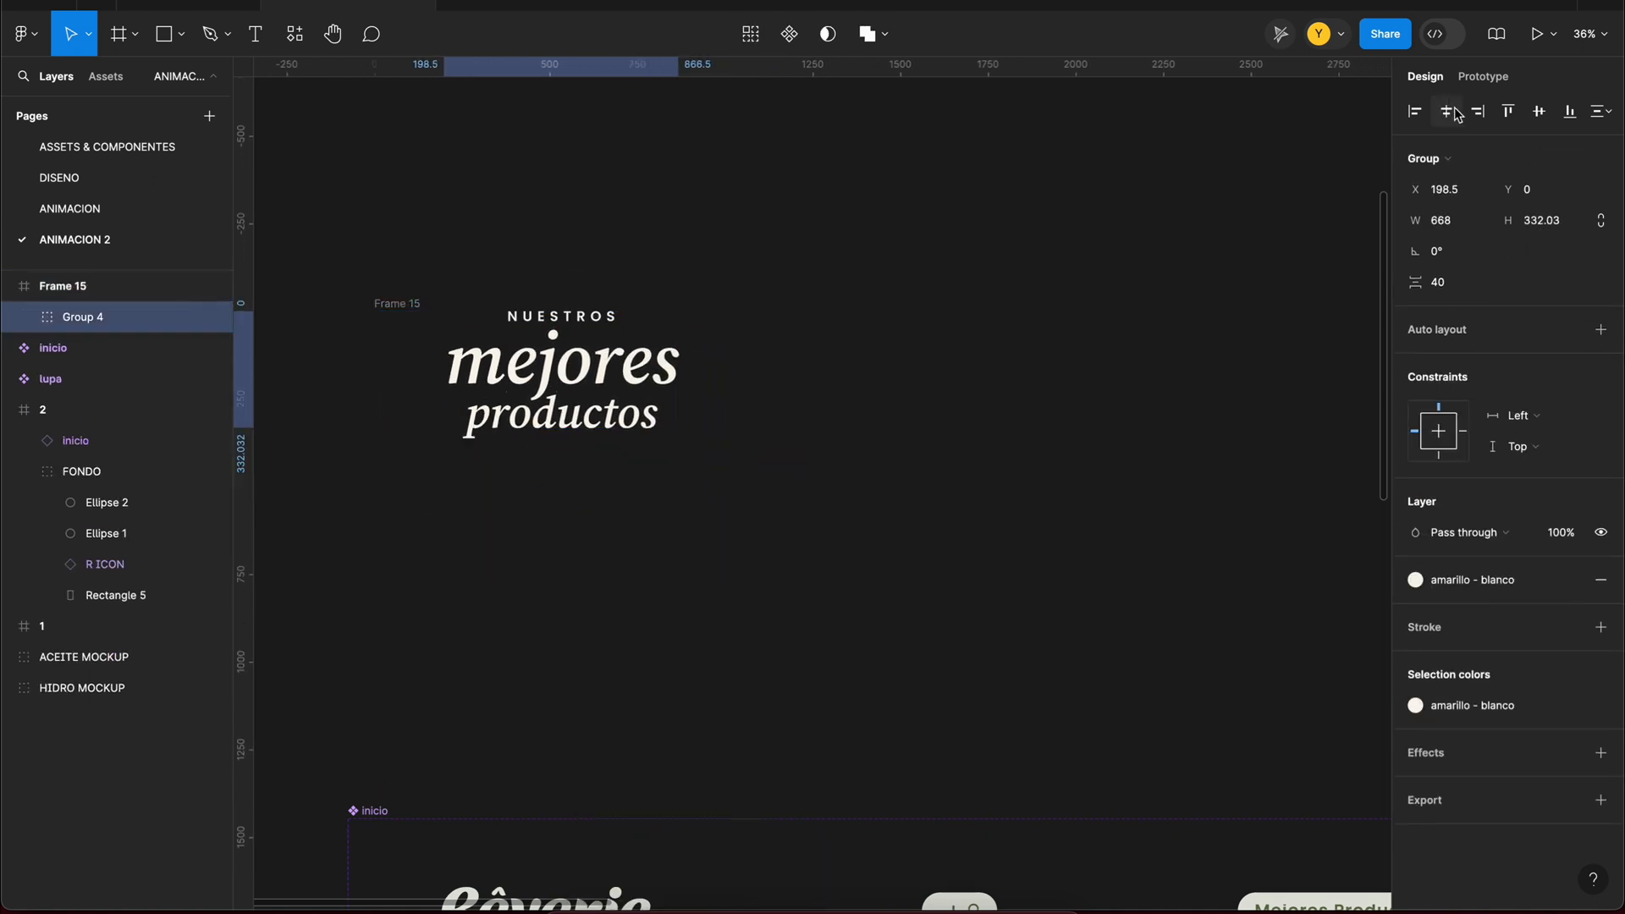
click(1538, 112)
Step: Ungroup the title text inside Frame 15 and duplicate the frame beside it as Frame 16
right_click(606, 416)
click(660, 577)
click(617, 546)
scroll(558, 338, left, 2)
click(517, 294)
key(super+d)
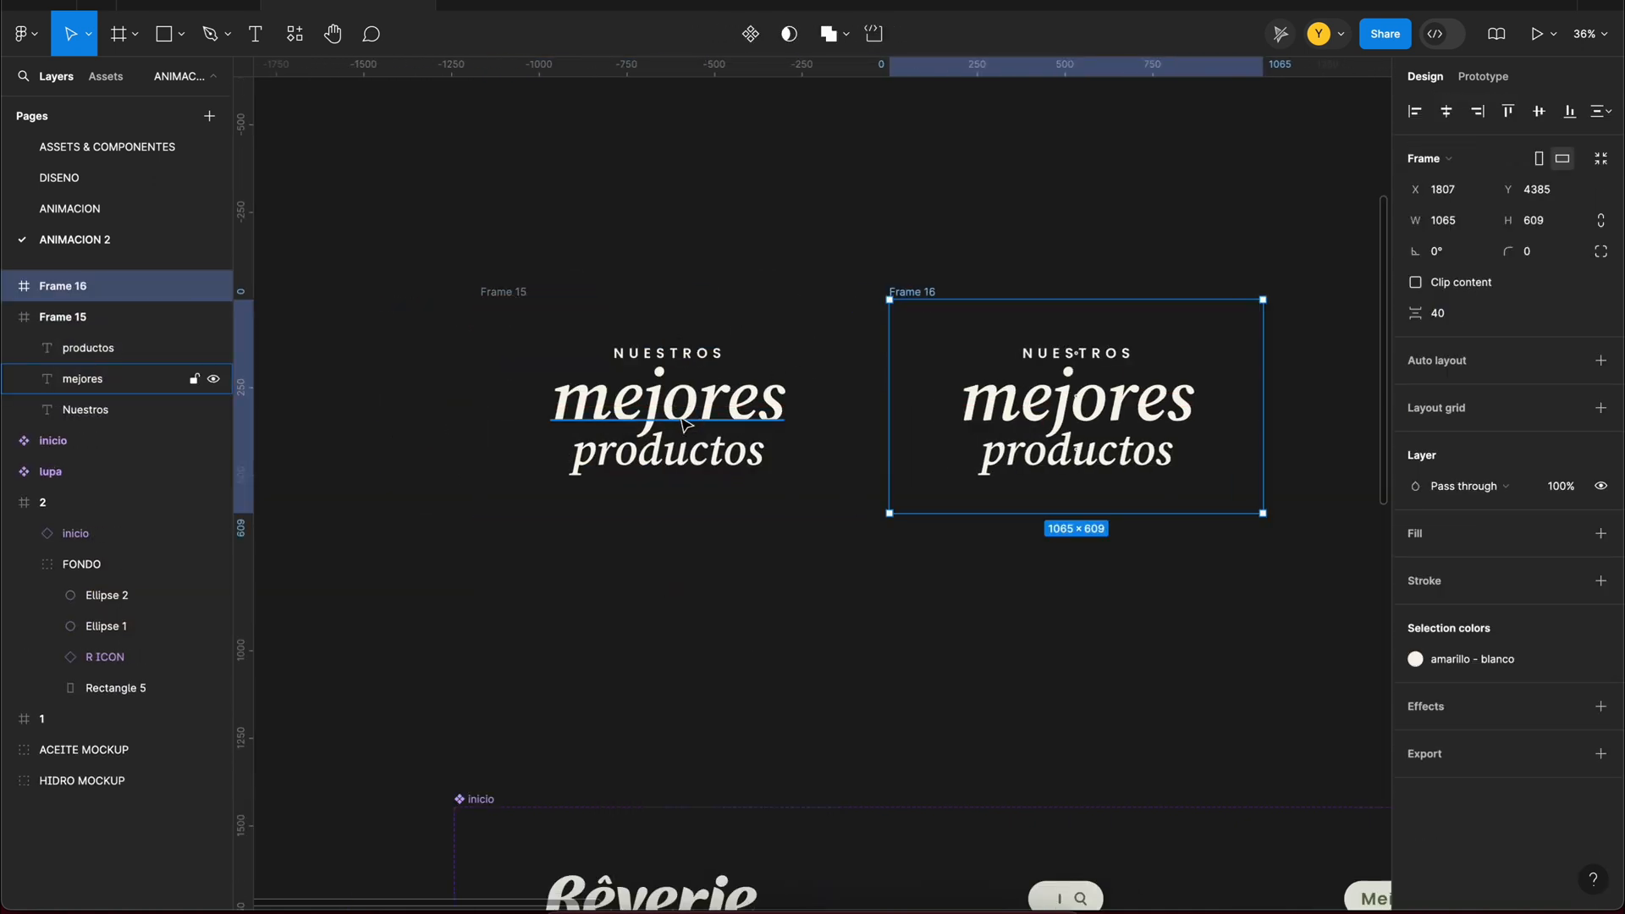
Step: Move the three title lines lower in Frame 15 with a vertical spacing of 99 between them
drag(697, 465, 701, 535)
key(super+z)
drag(695, 416, 724, 510)
shift+click(676, 354)
shift+click(707, 492)
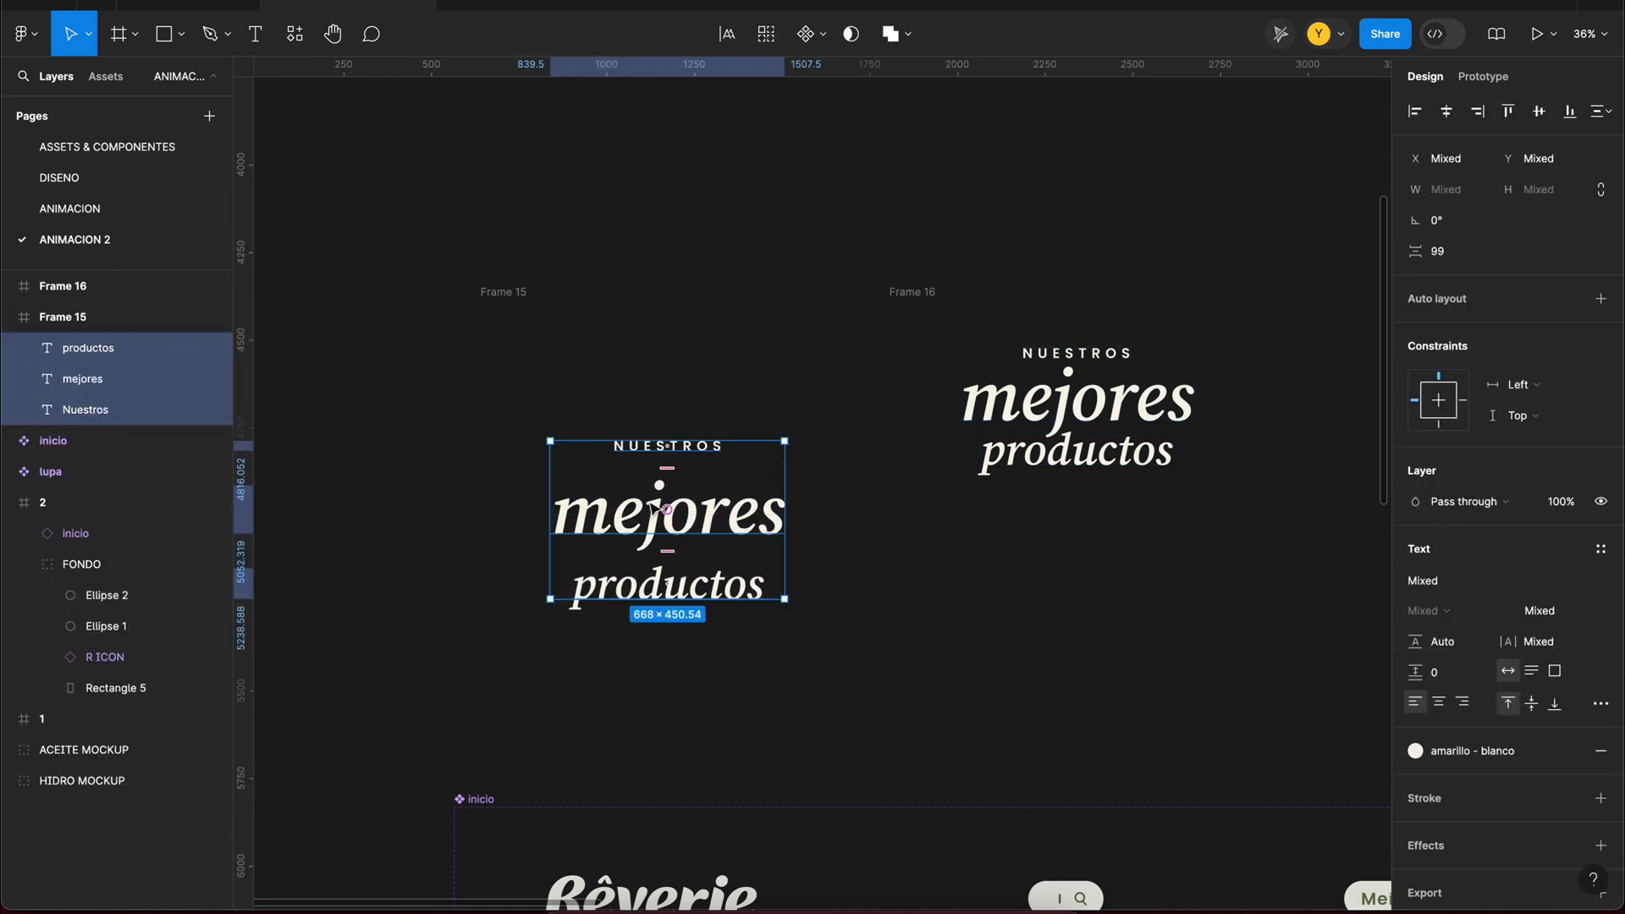
Step: Move mejores slightly lower and productos much further down in Frame 15, and check the spacing in the preview
click(709, 582)
drag(728, 584, 728, 666)
click(731, 535)
drag(732, 537, 727, 491)
drag(728, 489, 731, 523)
key(super+z)
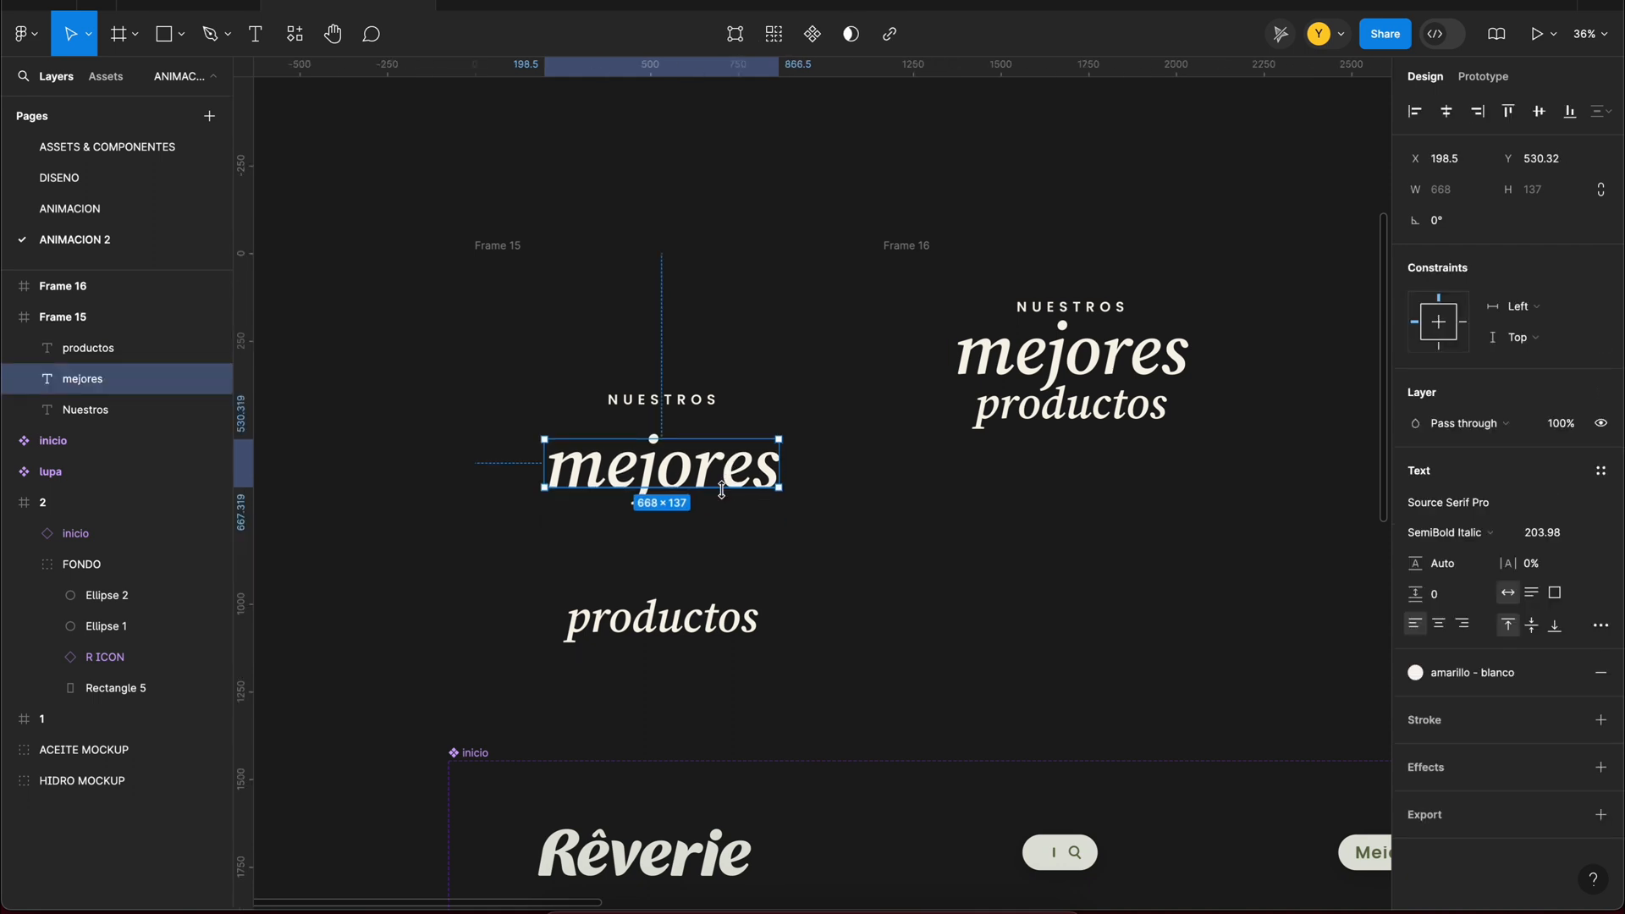
shift+click(730, 627)
drag(731, 627, 729, 662)
click(729, 601)
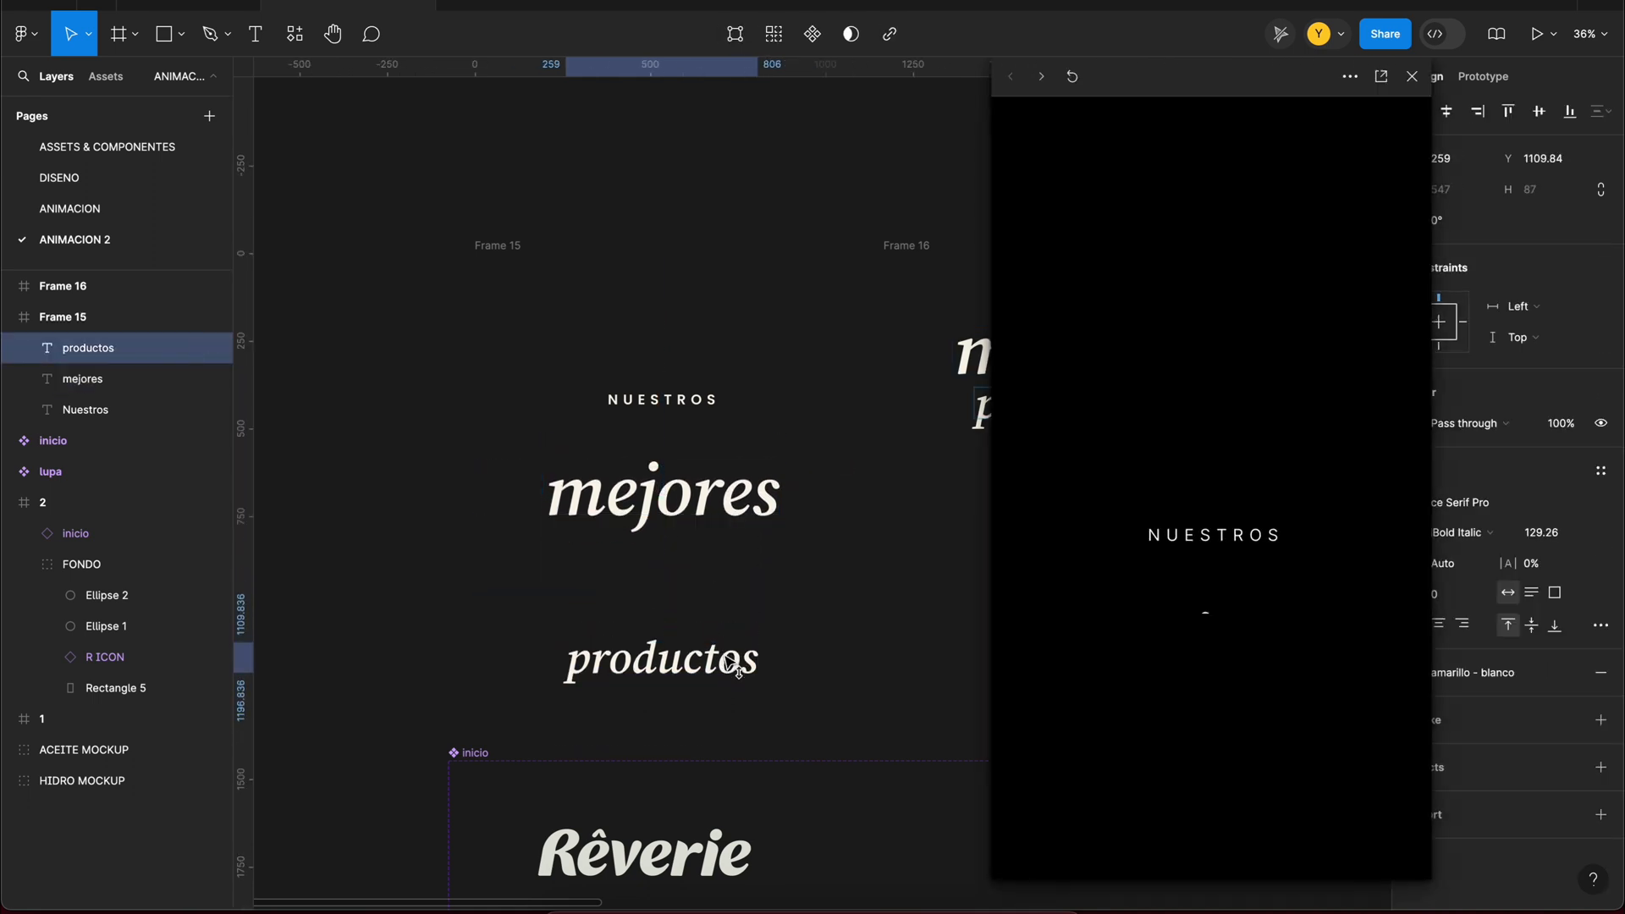
click(1411, 77)
Step: Set the opacity of the three text layers in Frame 15 to 0%
key(Escape)
key(Return)
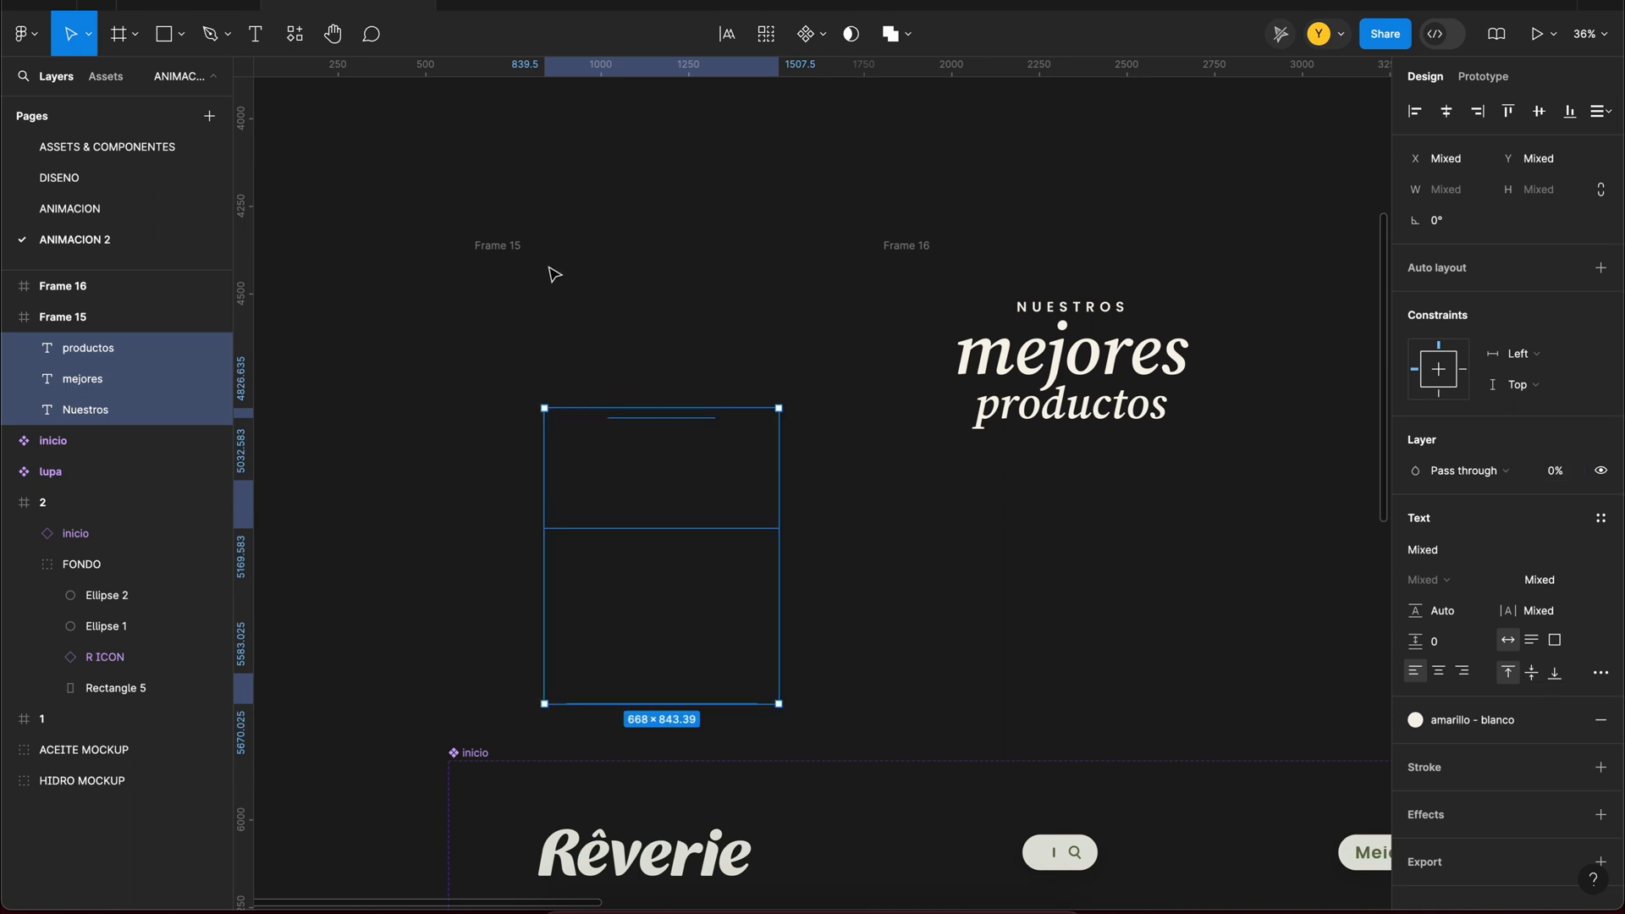
key(Escape)
Step: Link Frame 15 to Frame 16 after a delay with Smart animate, Gentle, 800 ms, and preview the text animation
drag(1011, 365, 1014, 366)
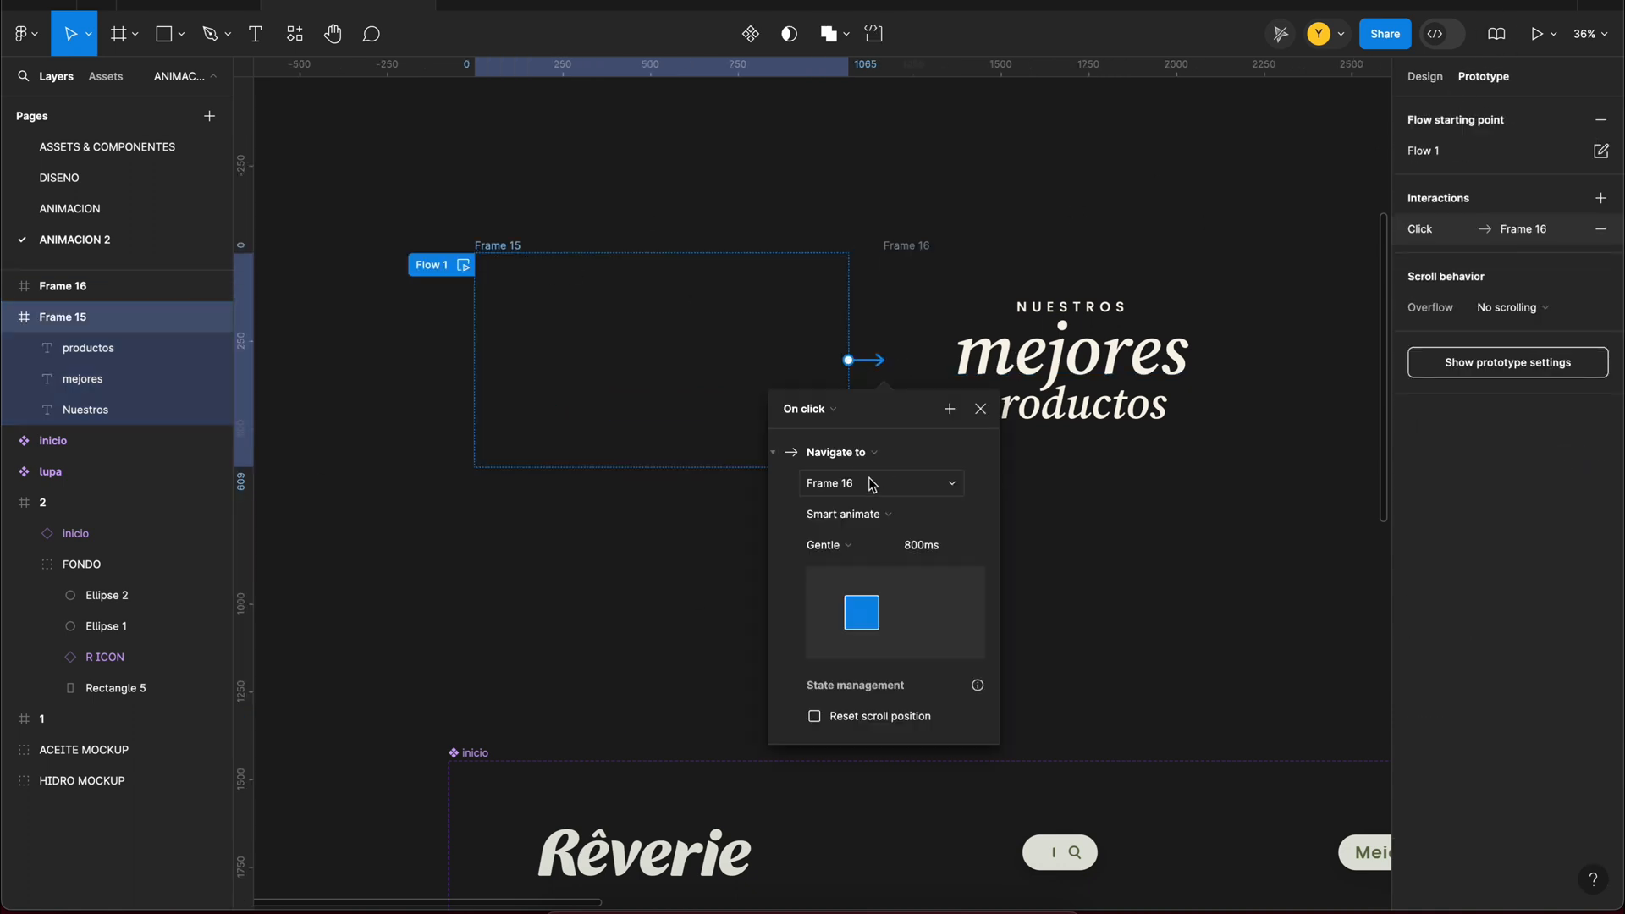
click(790, 409)
click(844, 649)
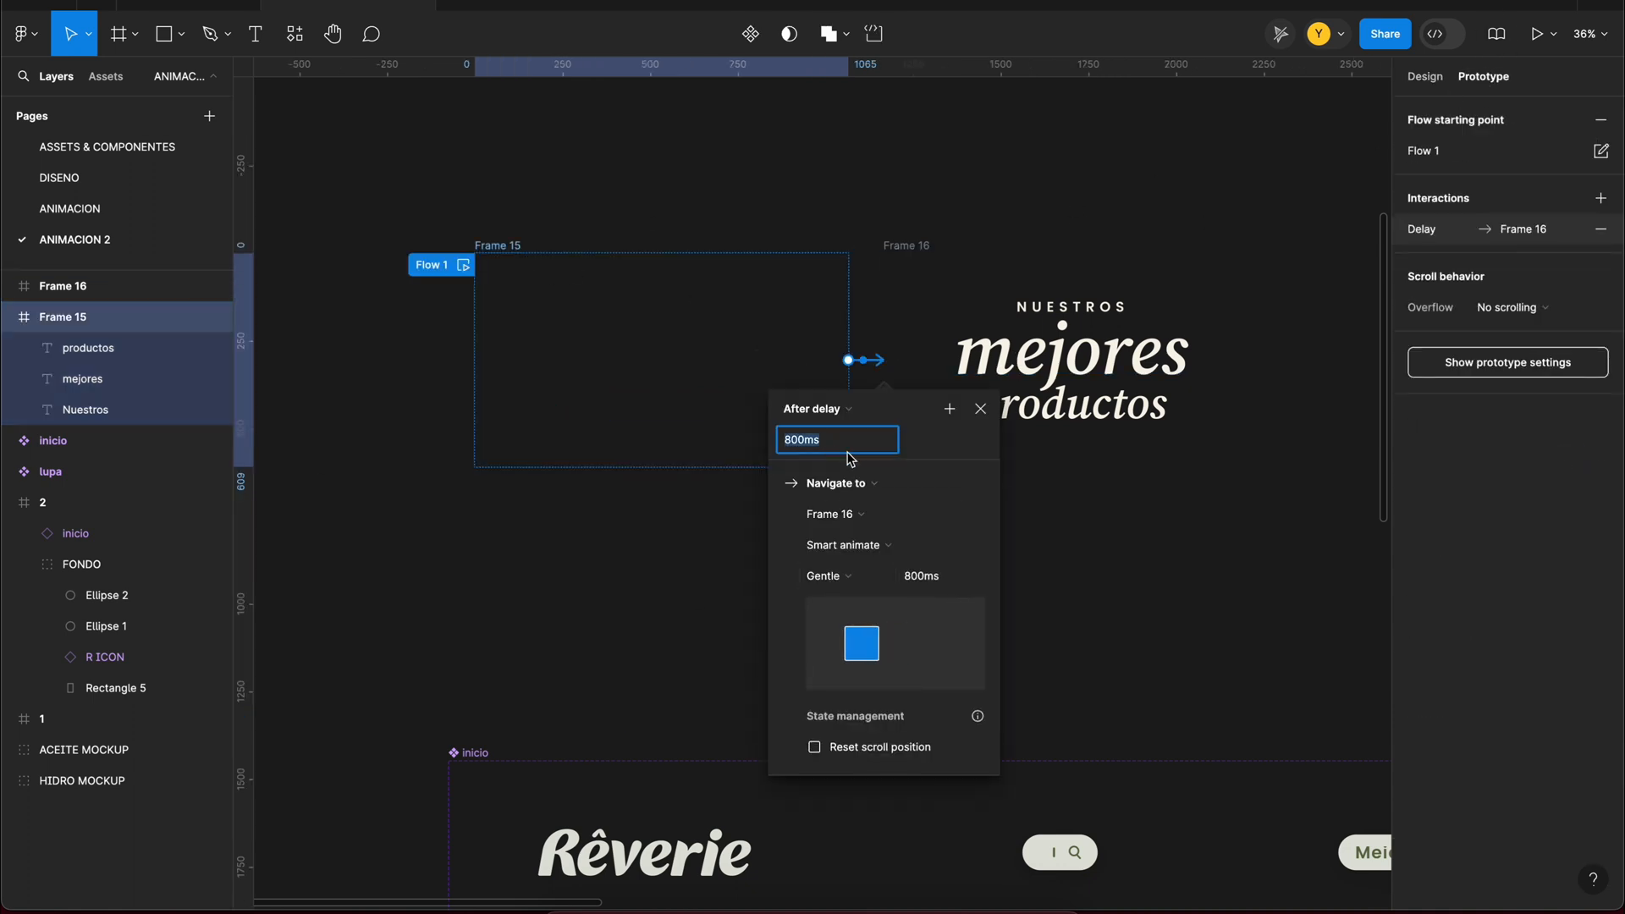
click(464, 266)
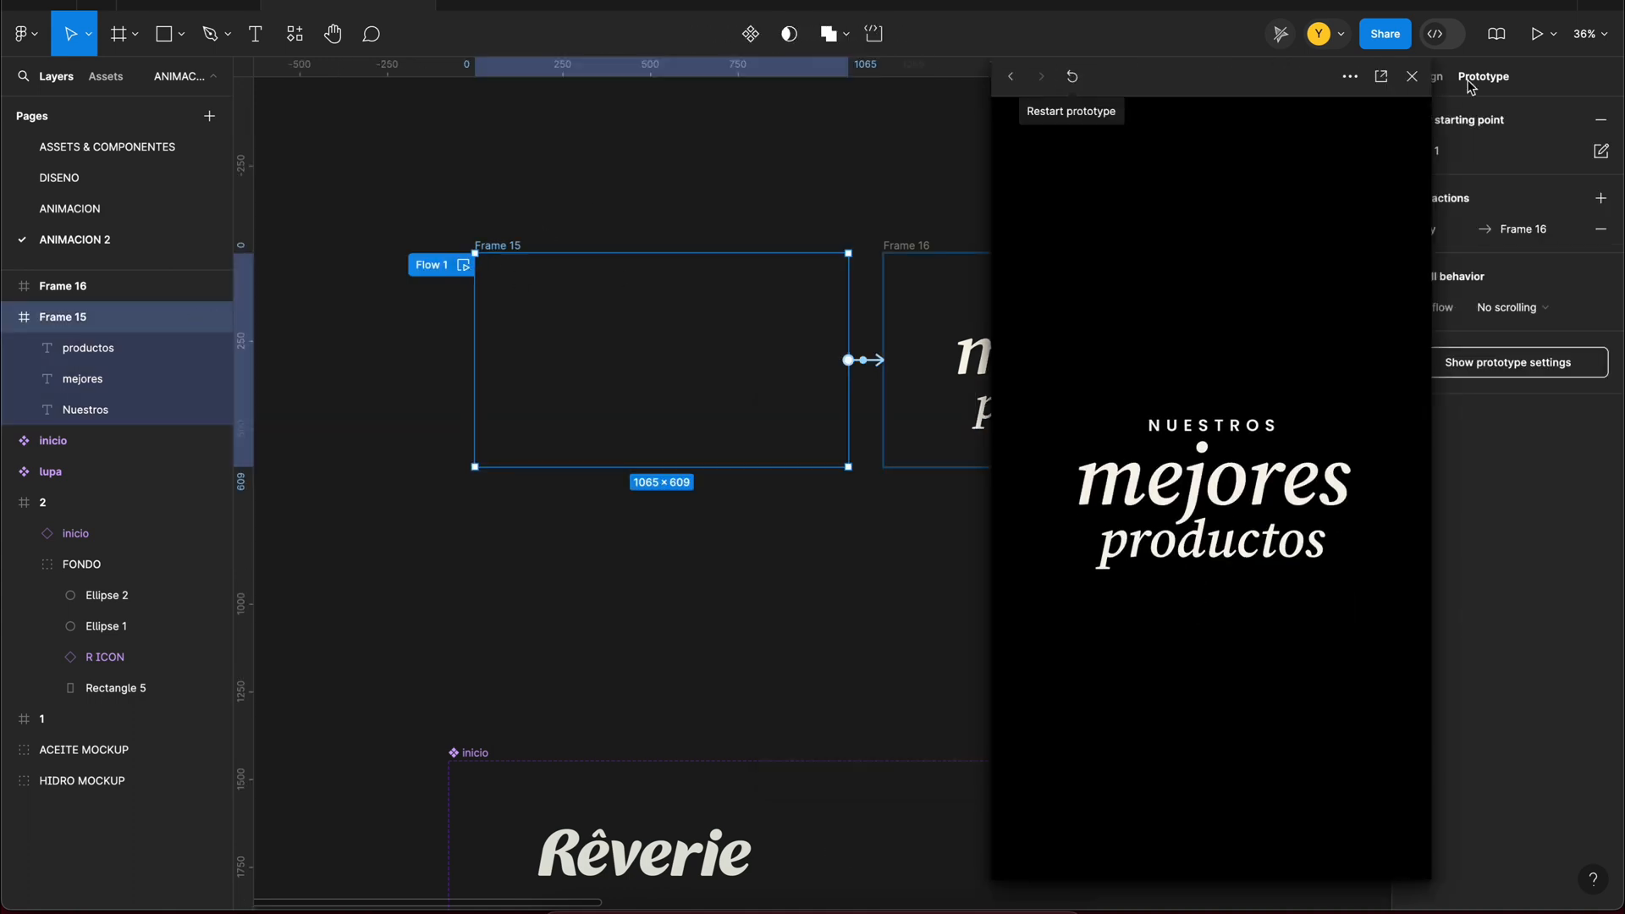
click(1411, 76)
Step: Combine Frames 15 and 16 into a component set and rename it TEXTO 1
scroll(815, 169, down, 2)
drag(395, 170, 1259, 541)
shift+click(736, 231)
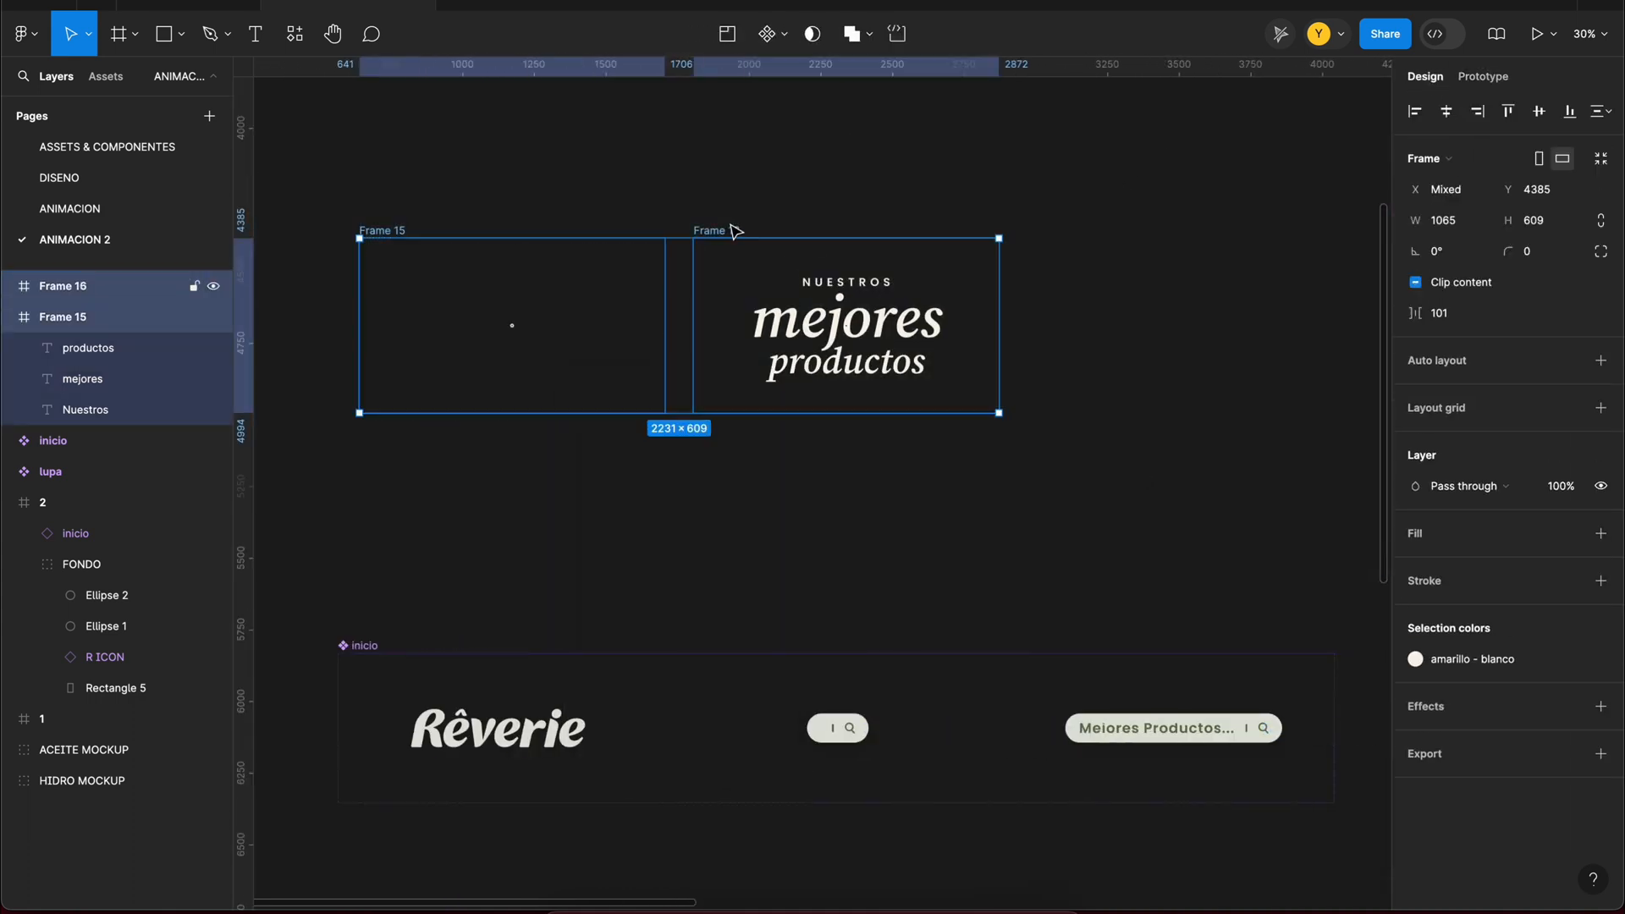
click(787, 127)
double_click(88, 292)
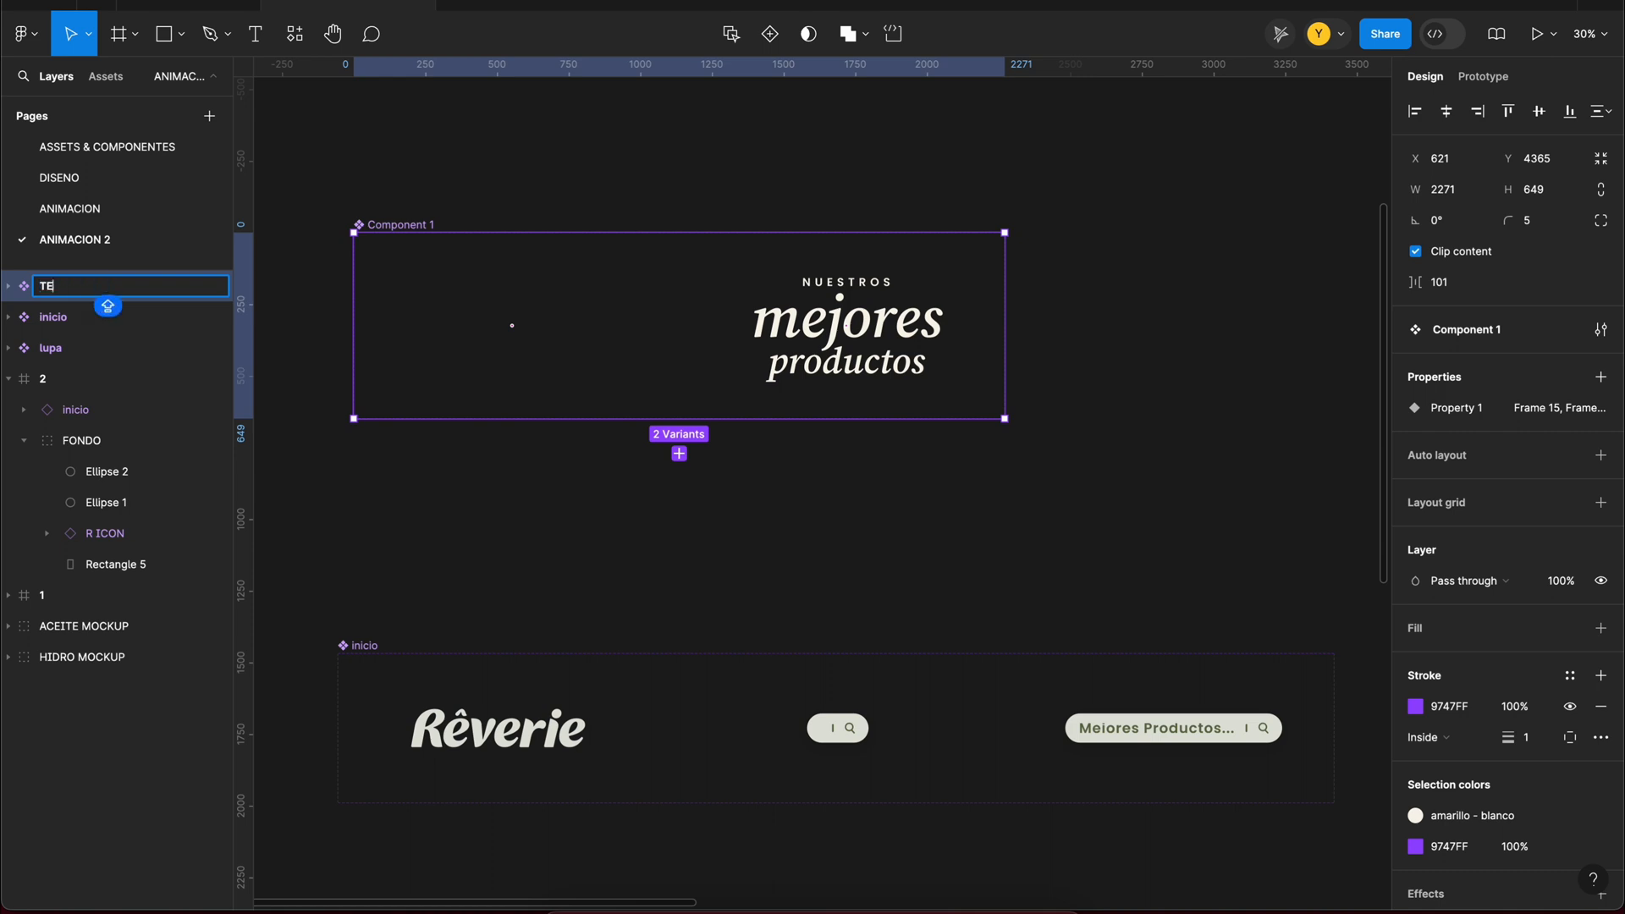
Step: Insert an instance of the TEXTO 1 component into frame 2
scroll(527, 393, down, 5)
click(975, 515)
scroll(990, 564, down, 2)
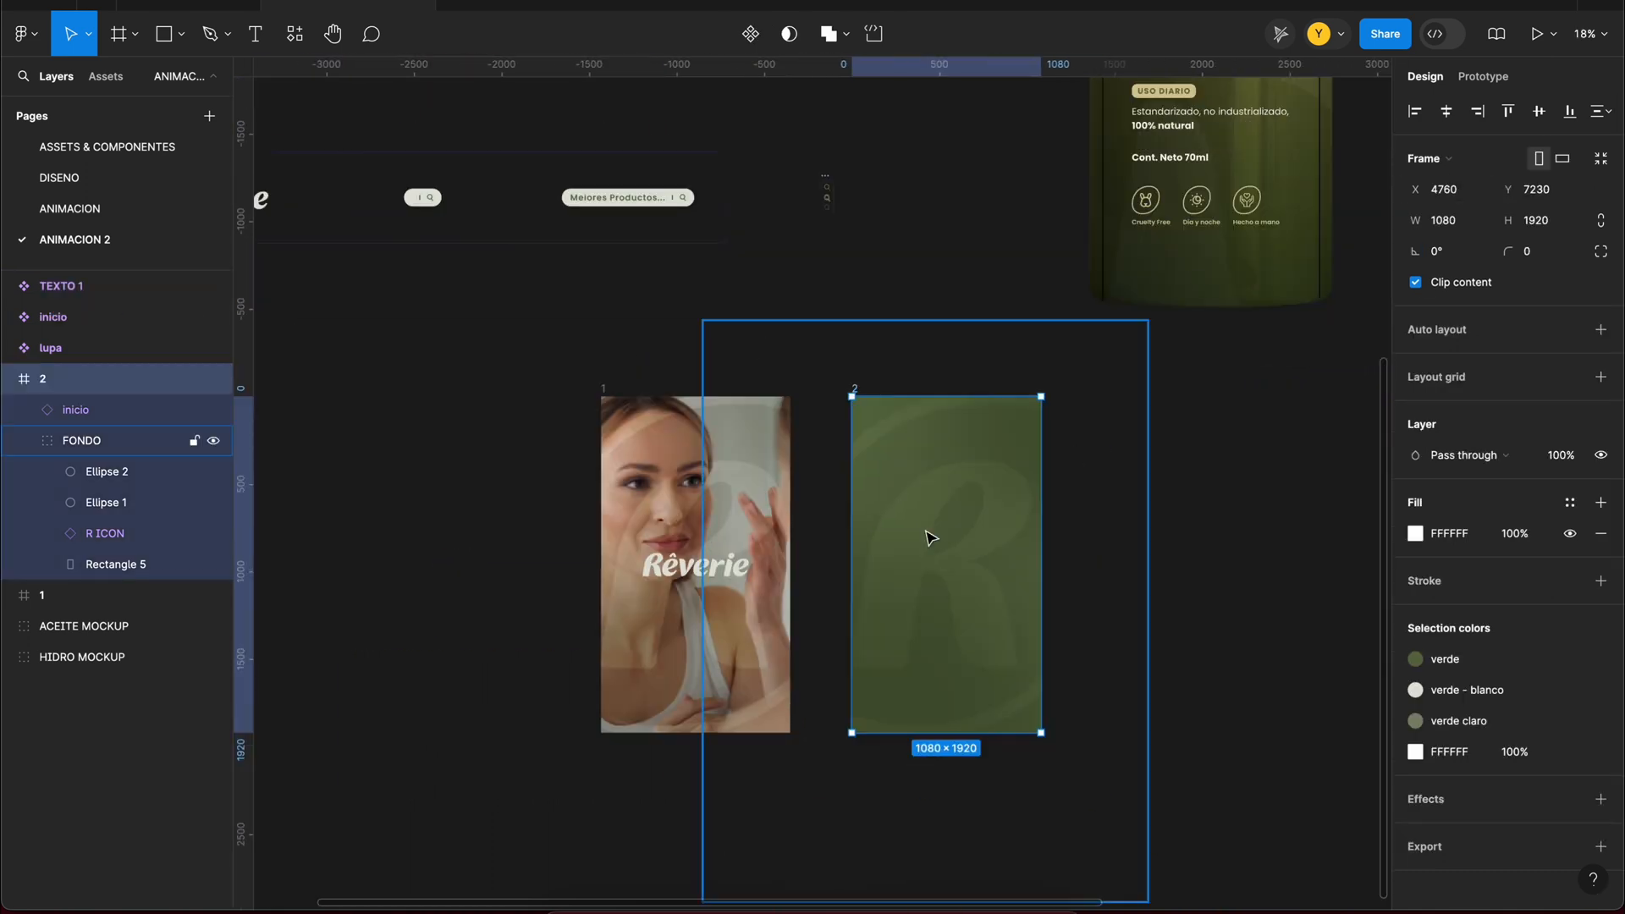
scroll(929, 537, up, 2)
click(299, 37)
click(466, 290)
drag(424, 366, 885, 560)
Step: Switch the TEXTO 1 instance to the Frame 16 variant and move it to the upper part of frame 2
click(1535, 362)
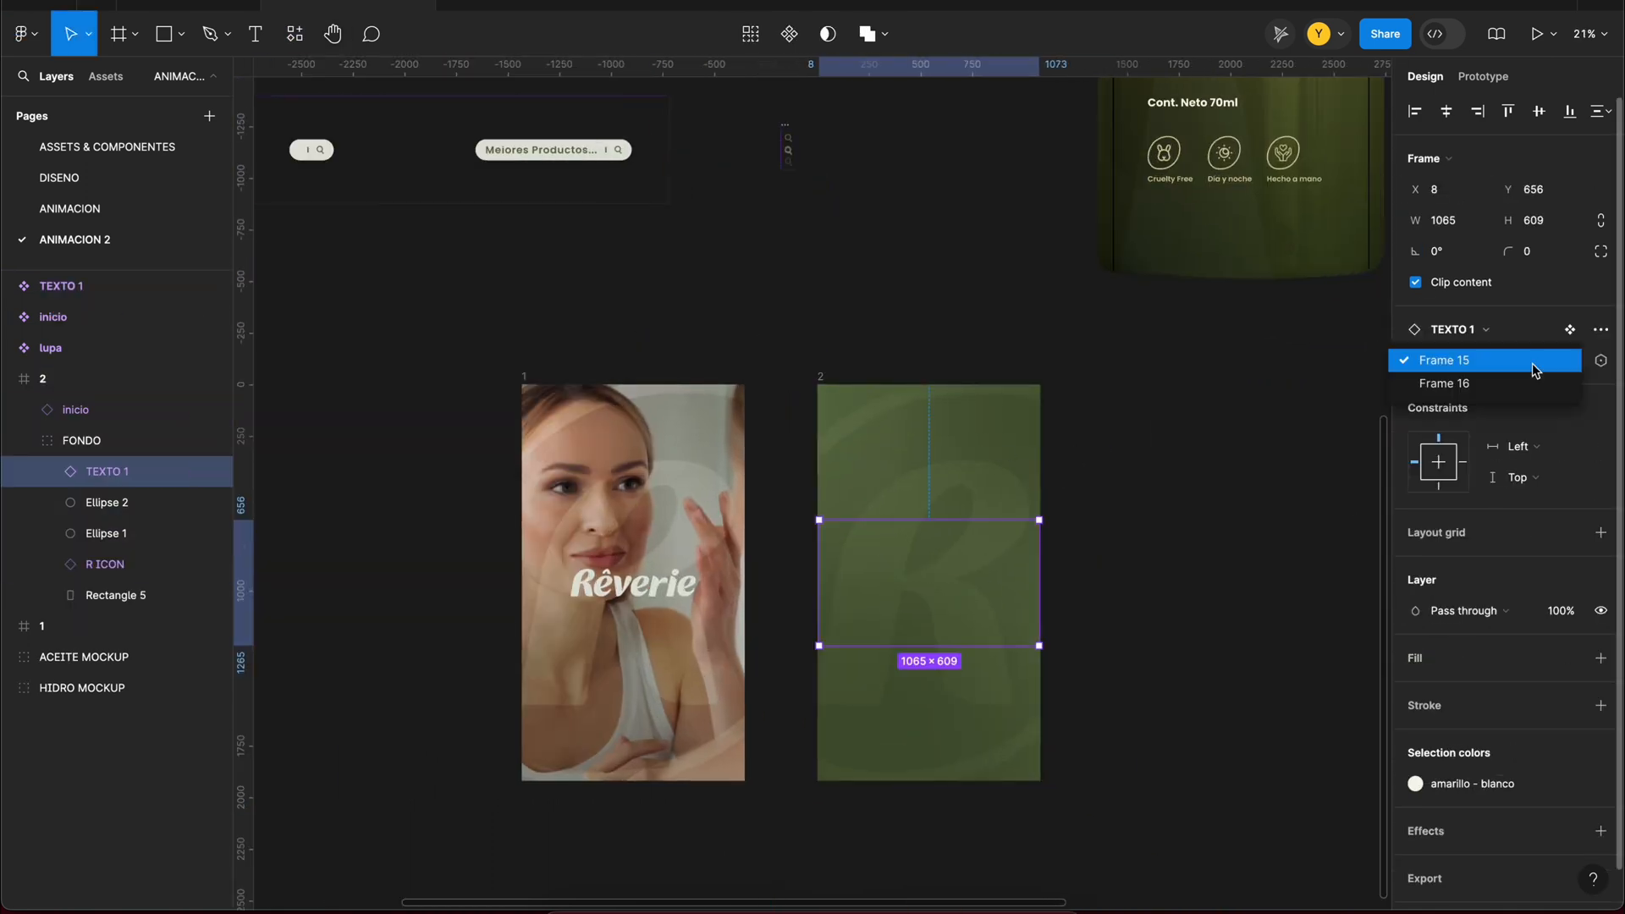
click(1523, 382)
drag(972, 592, 971, 484)
Step: Set the R ICON opacity in frame 2 to 8% and move the TEXTO 1 instance up to Y 186
scroll(982, 526, down, 2)
scroll(982, 527, right, 2)
click(125, 565)
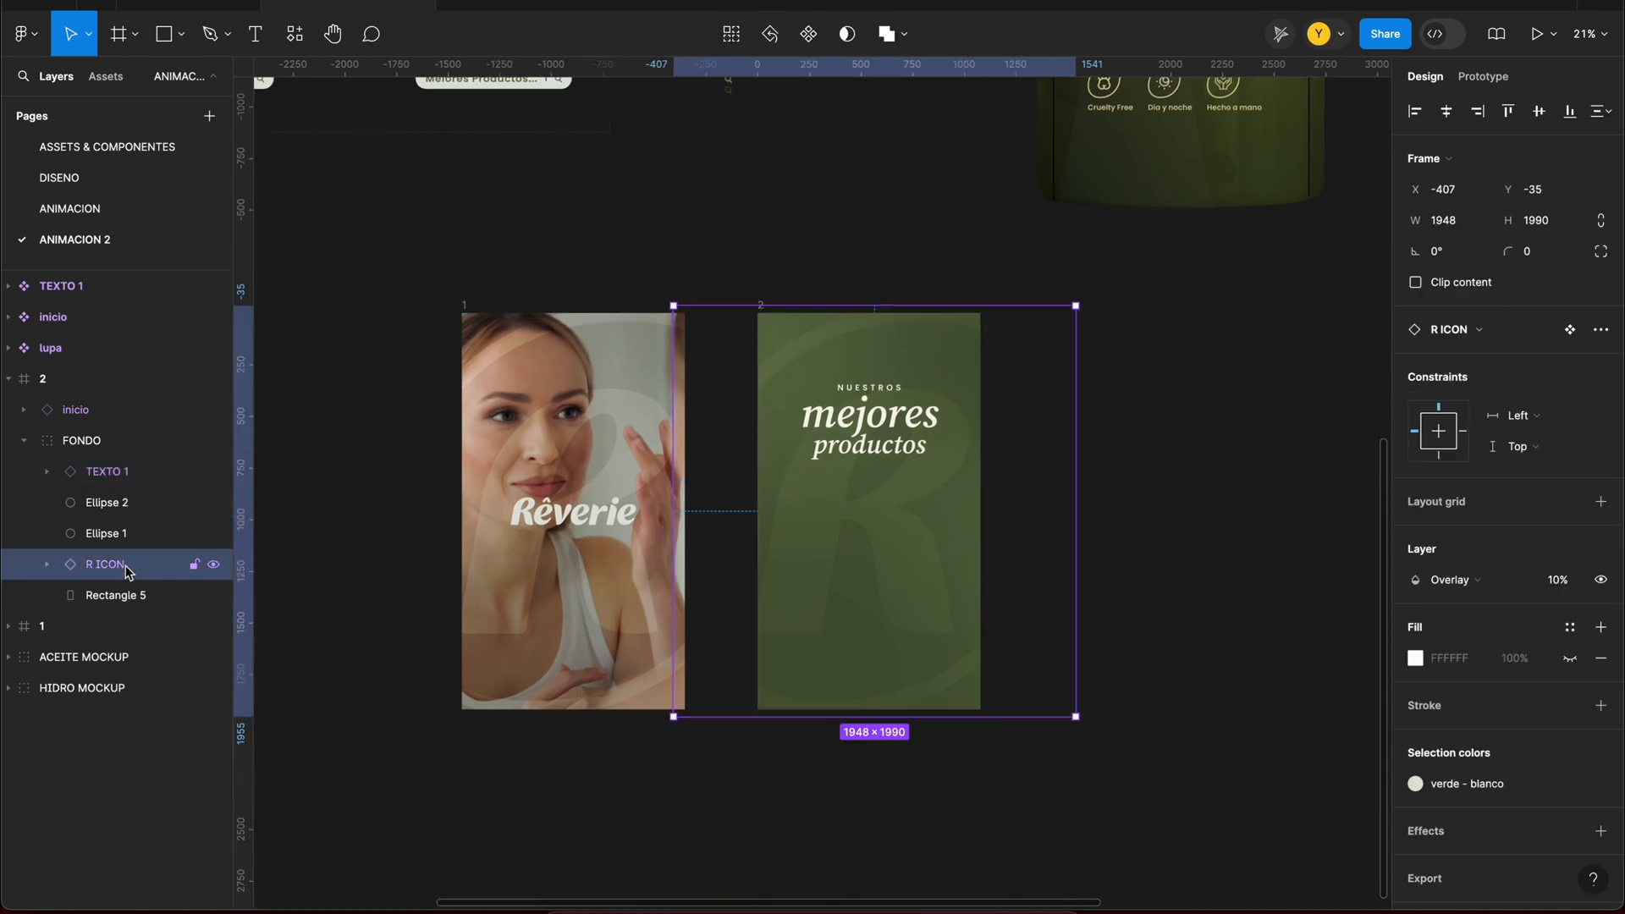
scroll(1024, 555, up, 3)
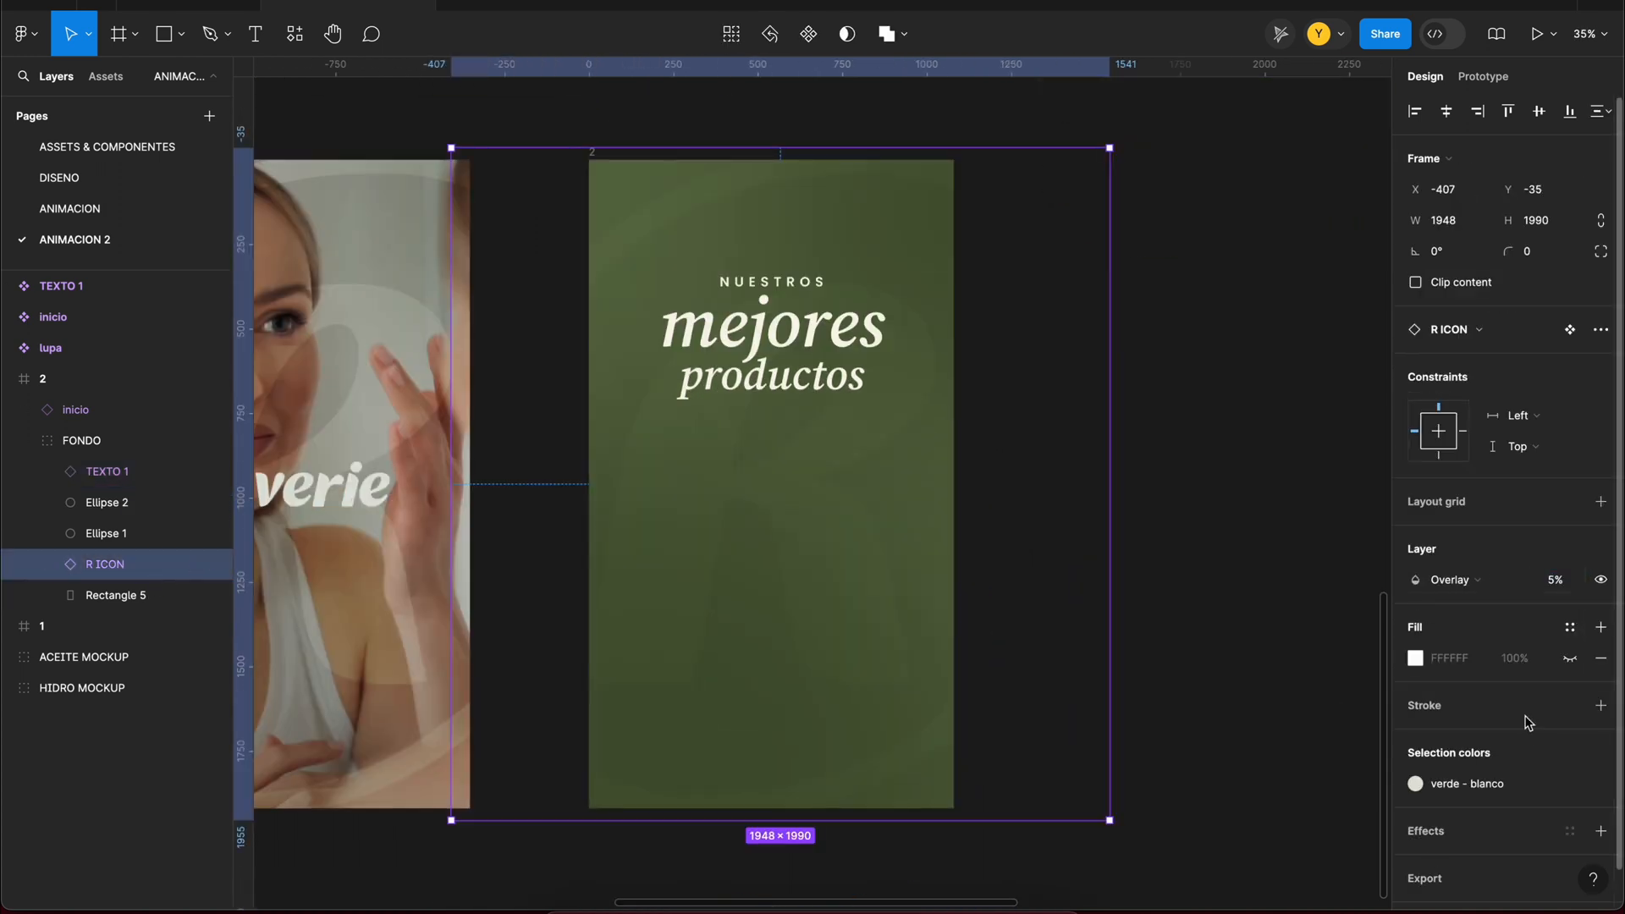
scroll(1549, 741, down, 1)
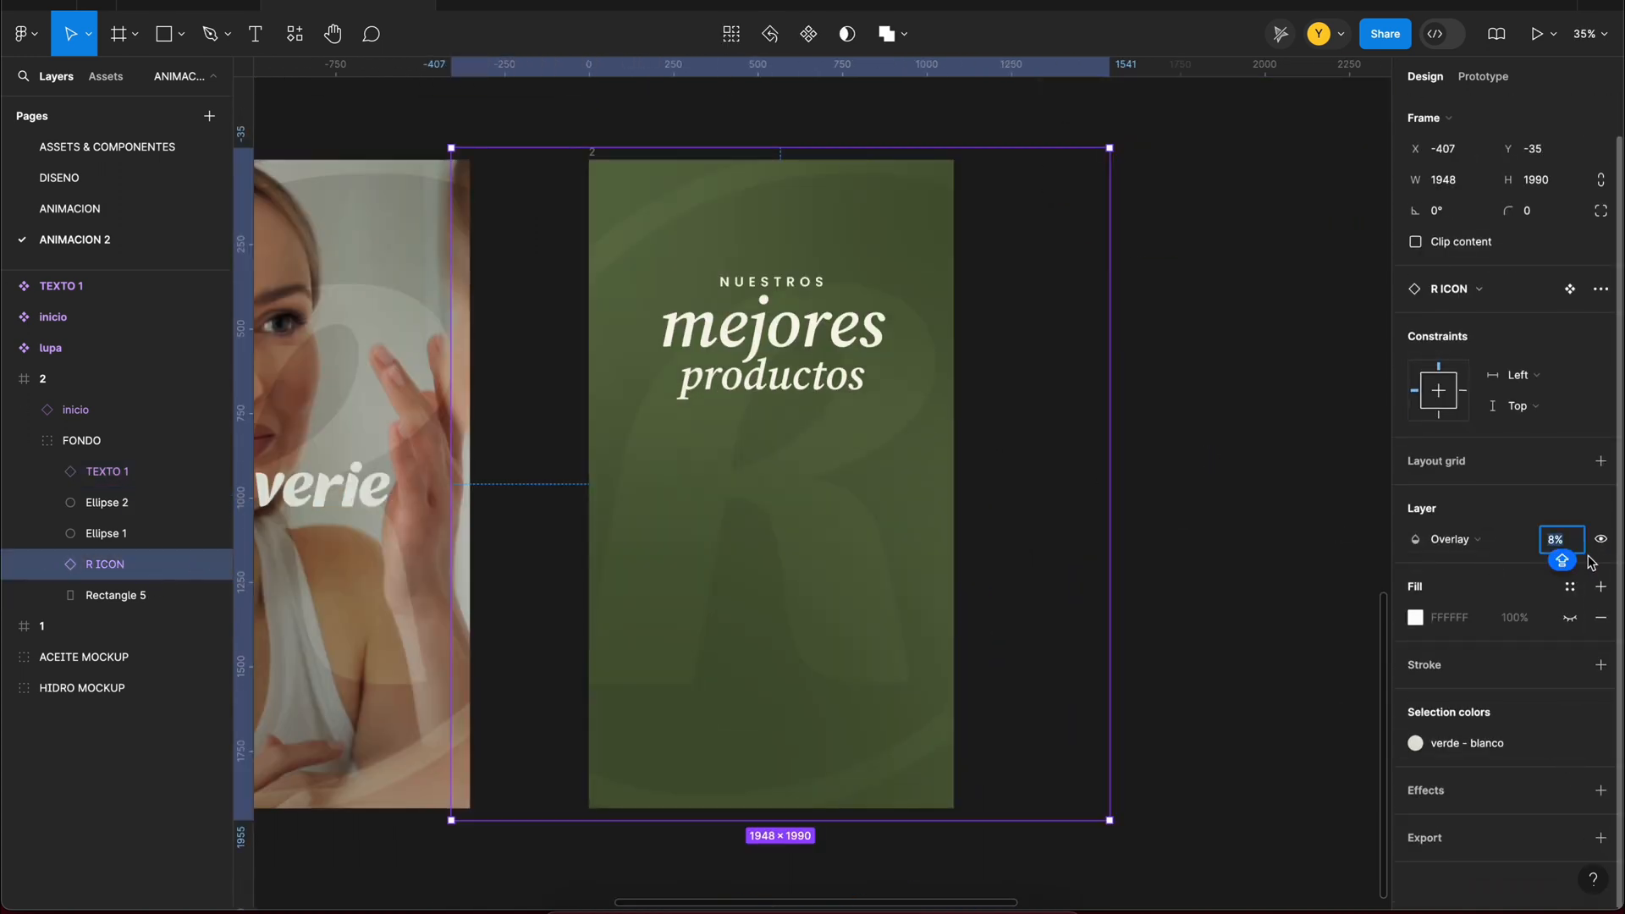
drag(860, 358, 860, 347)
click(295, 34)
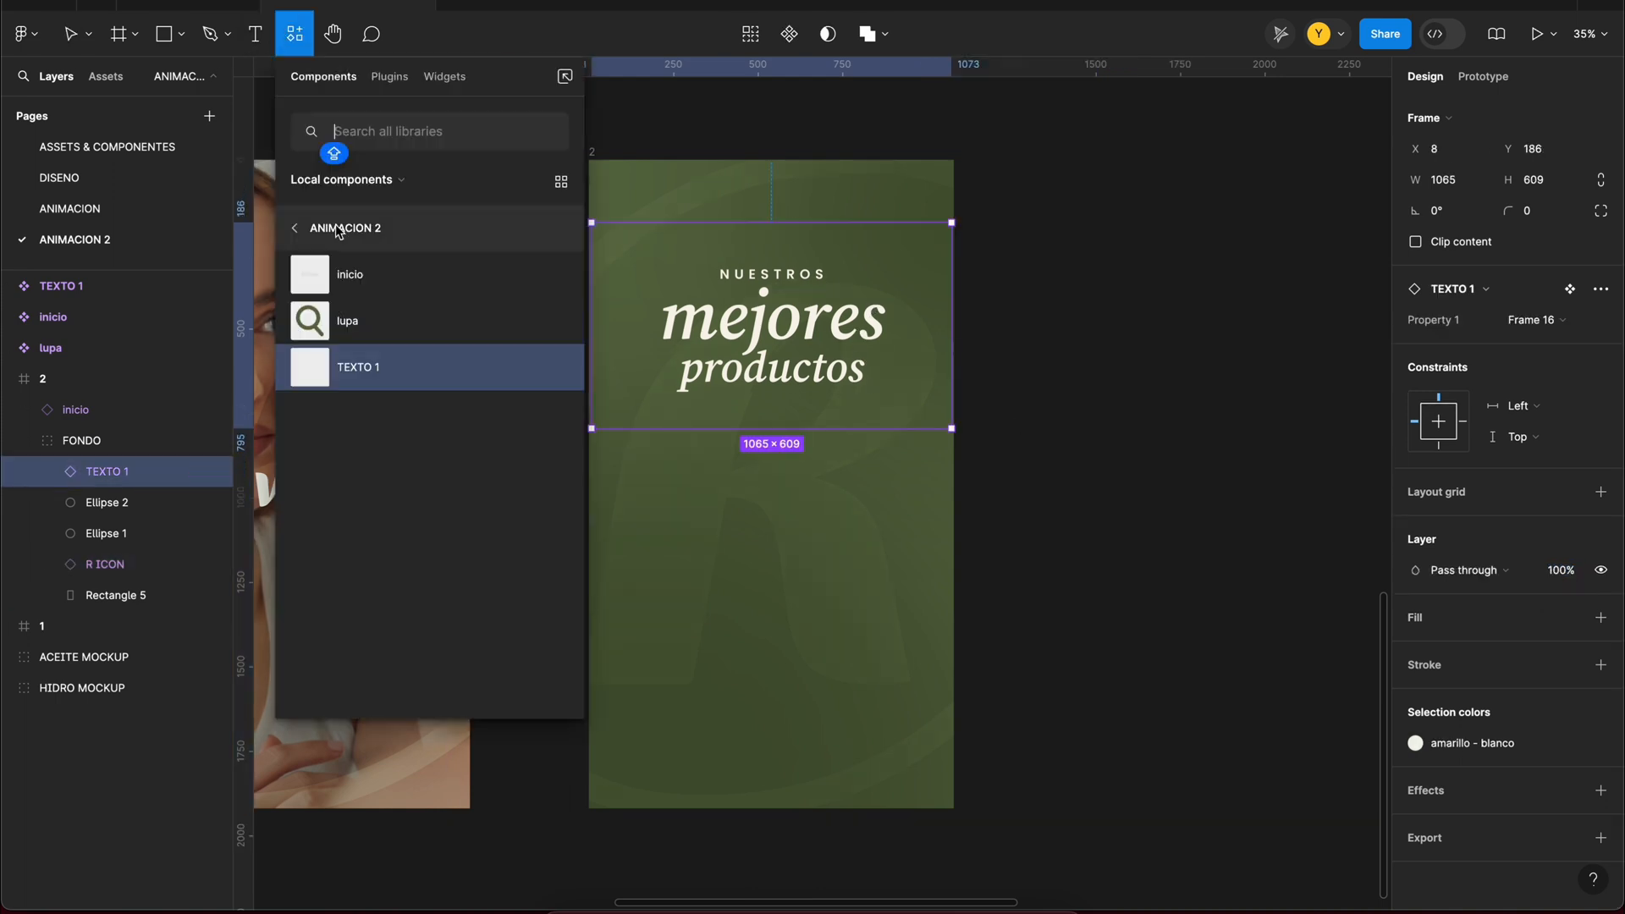
click(350, 274)
key(super+z)
Step: Insert an instance of the LOGO PRINCIPAL component into frame 2 and apply the amarillo colour style to it
click(296, 36)
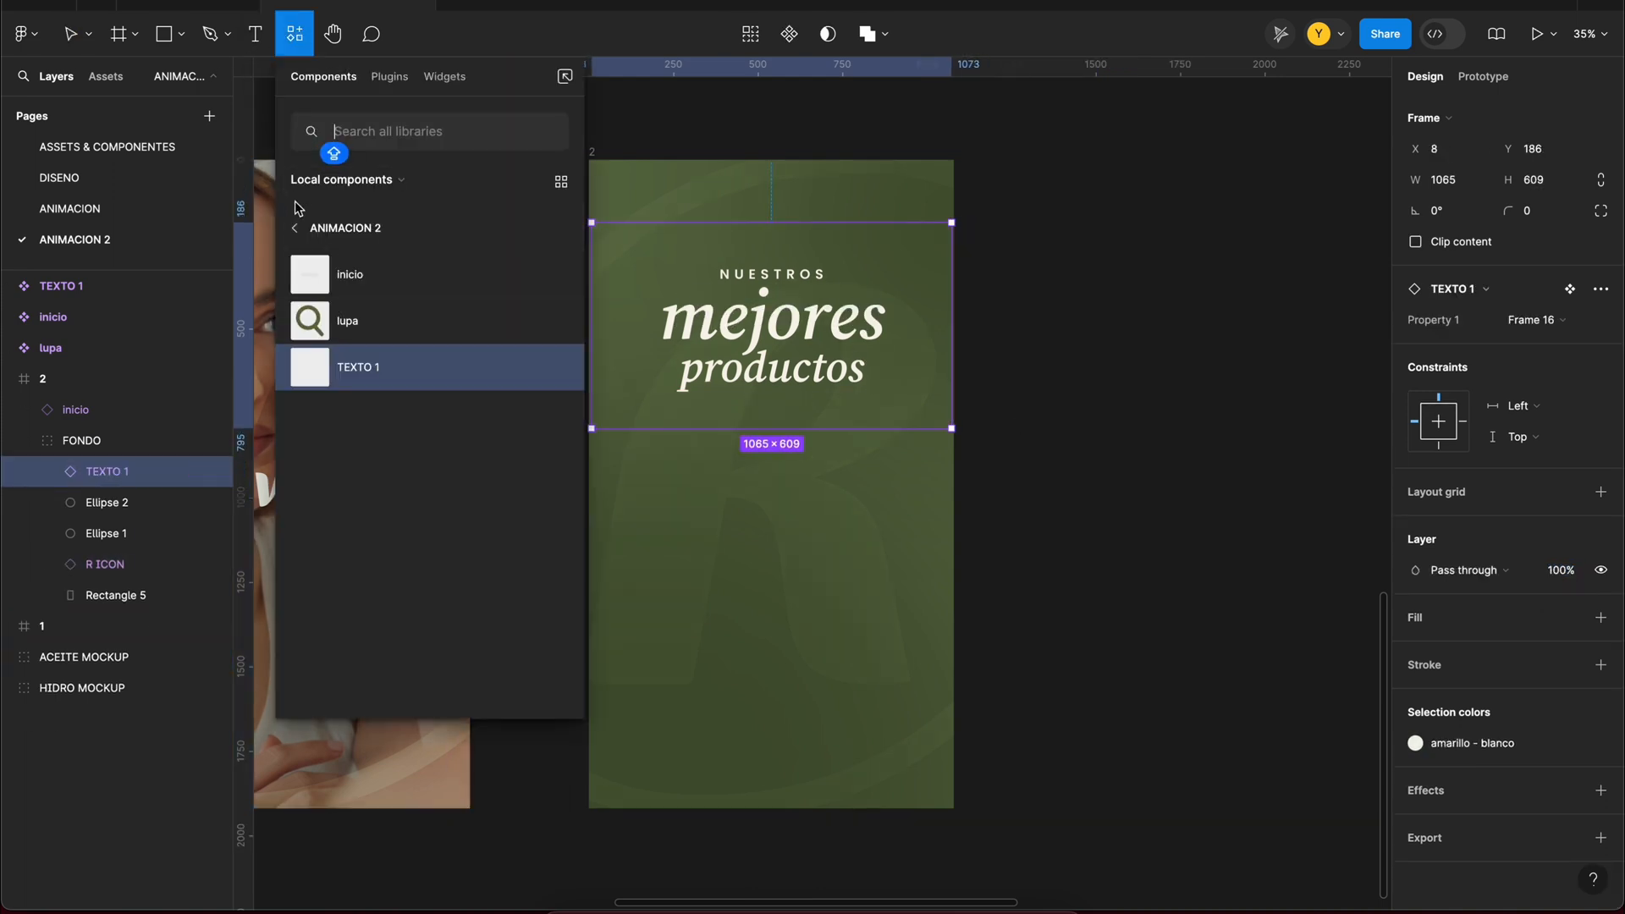
click(295, 227)
click(475, 323)
click(427, 414)
click(1419, 743)
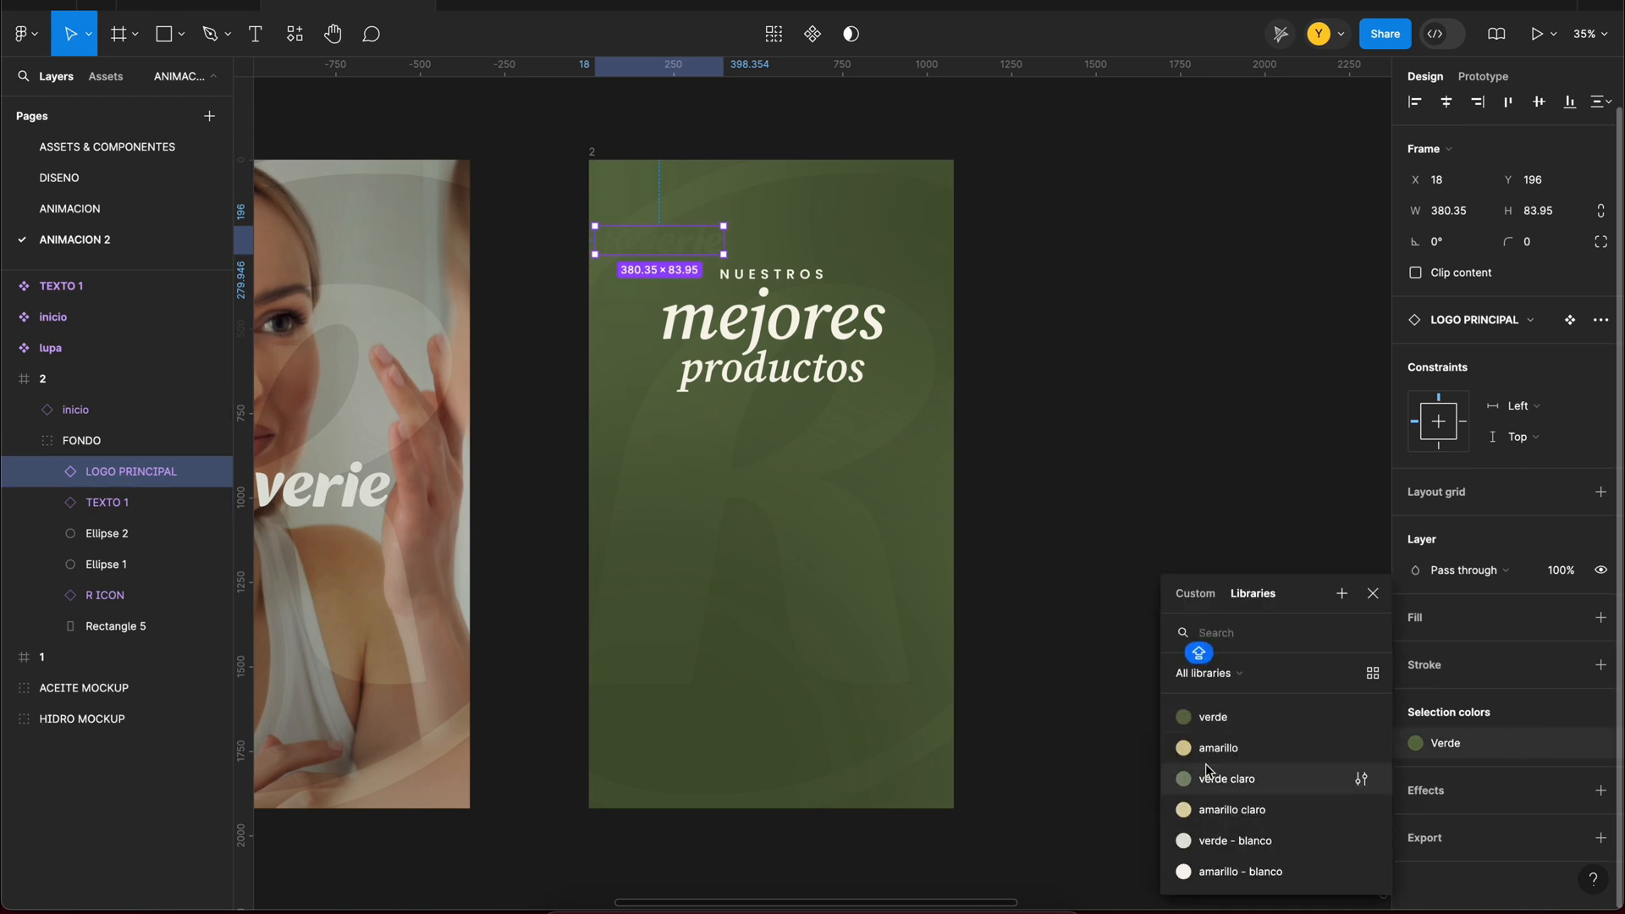
click(1207, 747)
Step: Move the logo down to Y 1657 in frame 2 and take LOGO PRINCIPAL and TEXTO 1 out of the FONDO group
drag(677, 240, 811, 554)
key(alt+h)
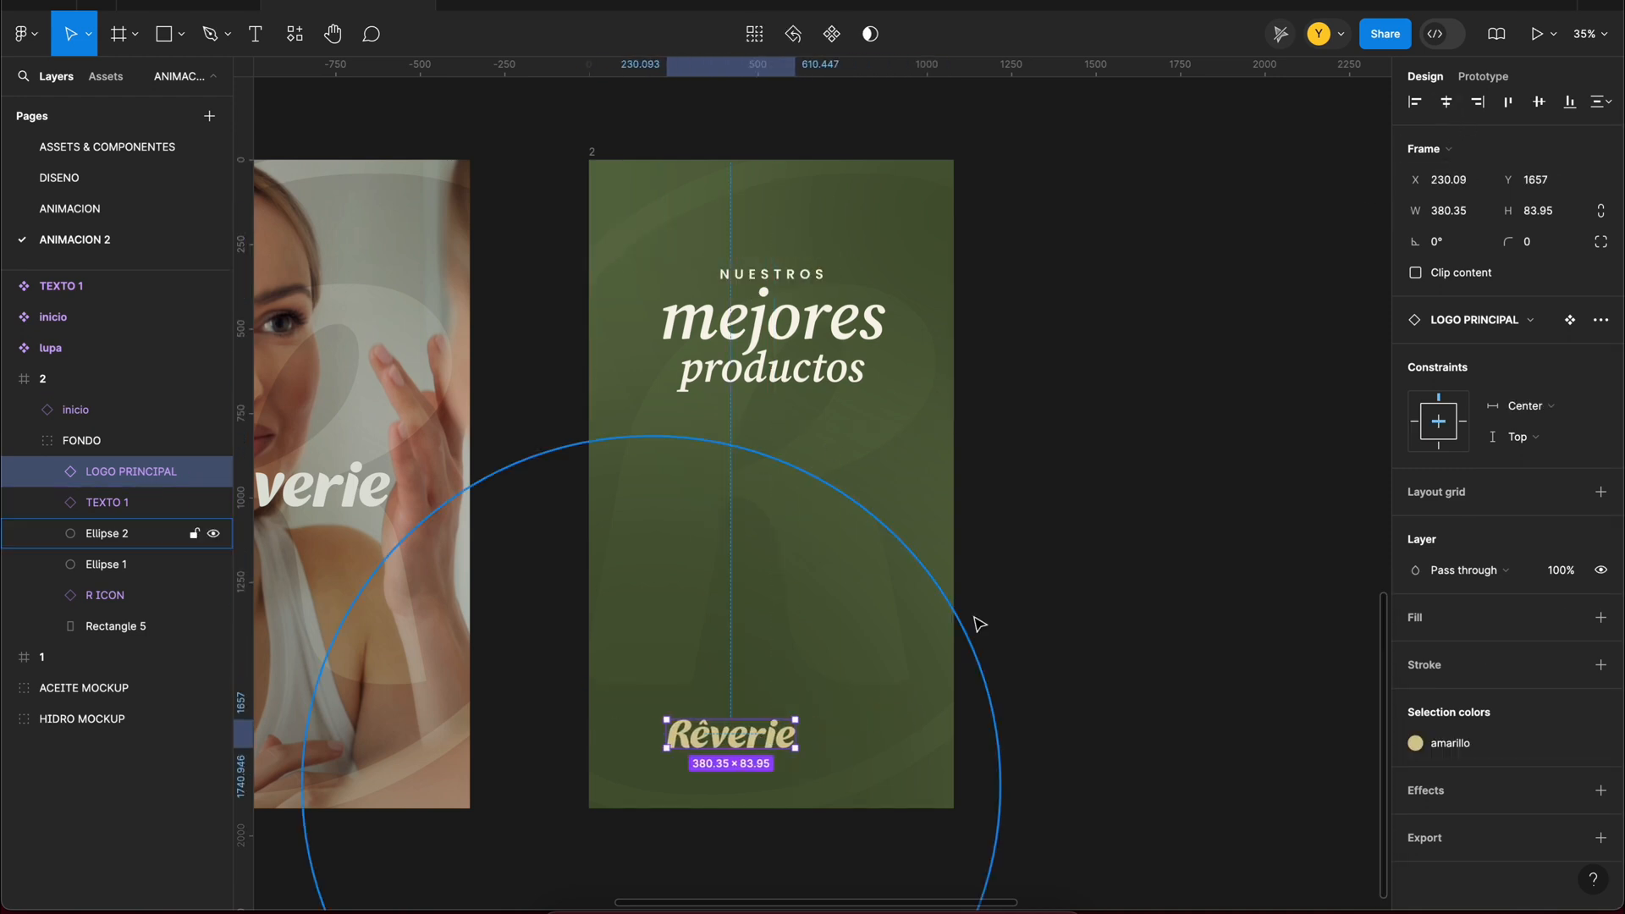
click(1121, 628)
drag(124, 481, 107, 444)
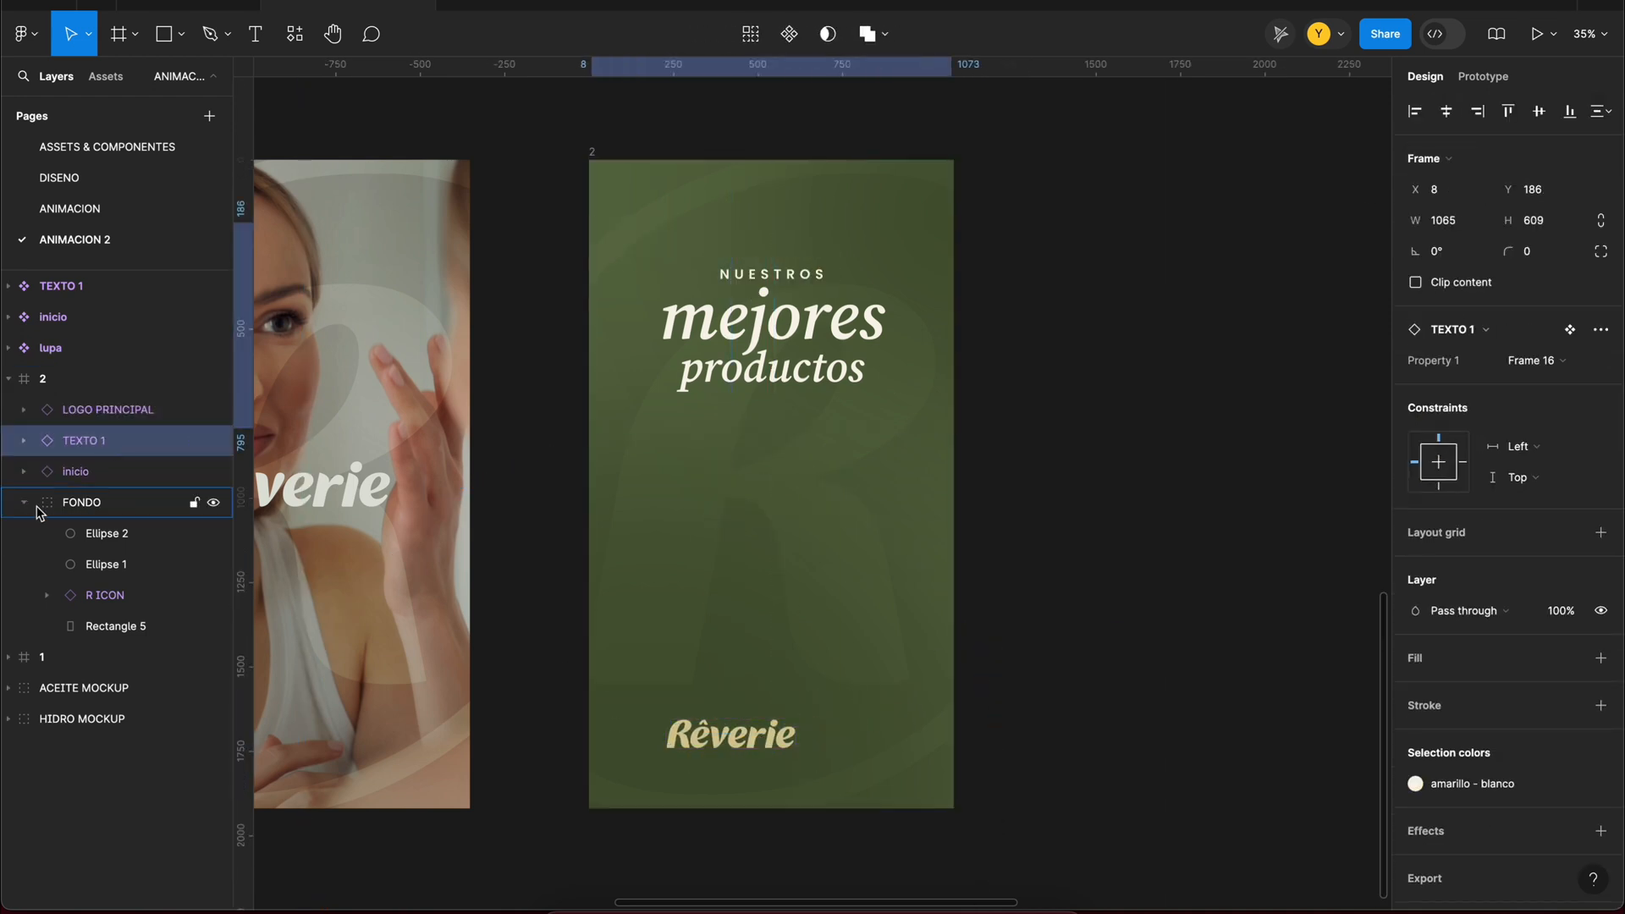
click(25, 503)
Step: Scale the frame 2 logo to about 307.6 × 67.89, centred horizontally, and move it slightly upward
click(766, 735)
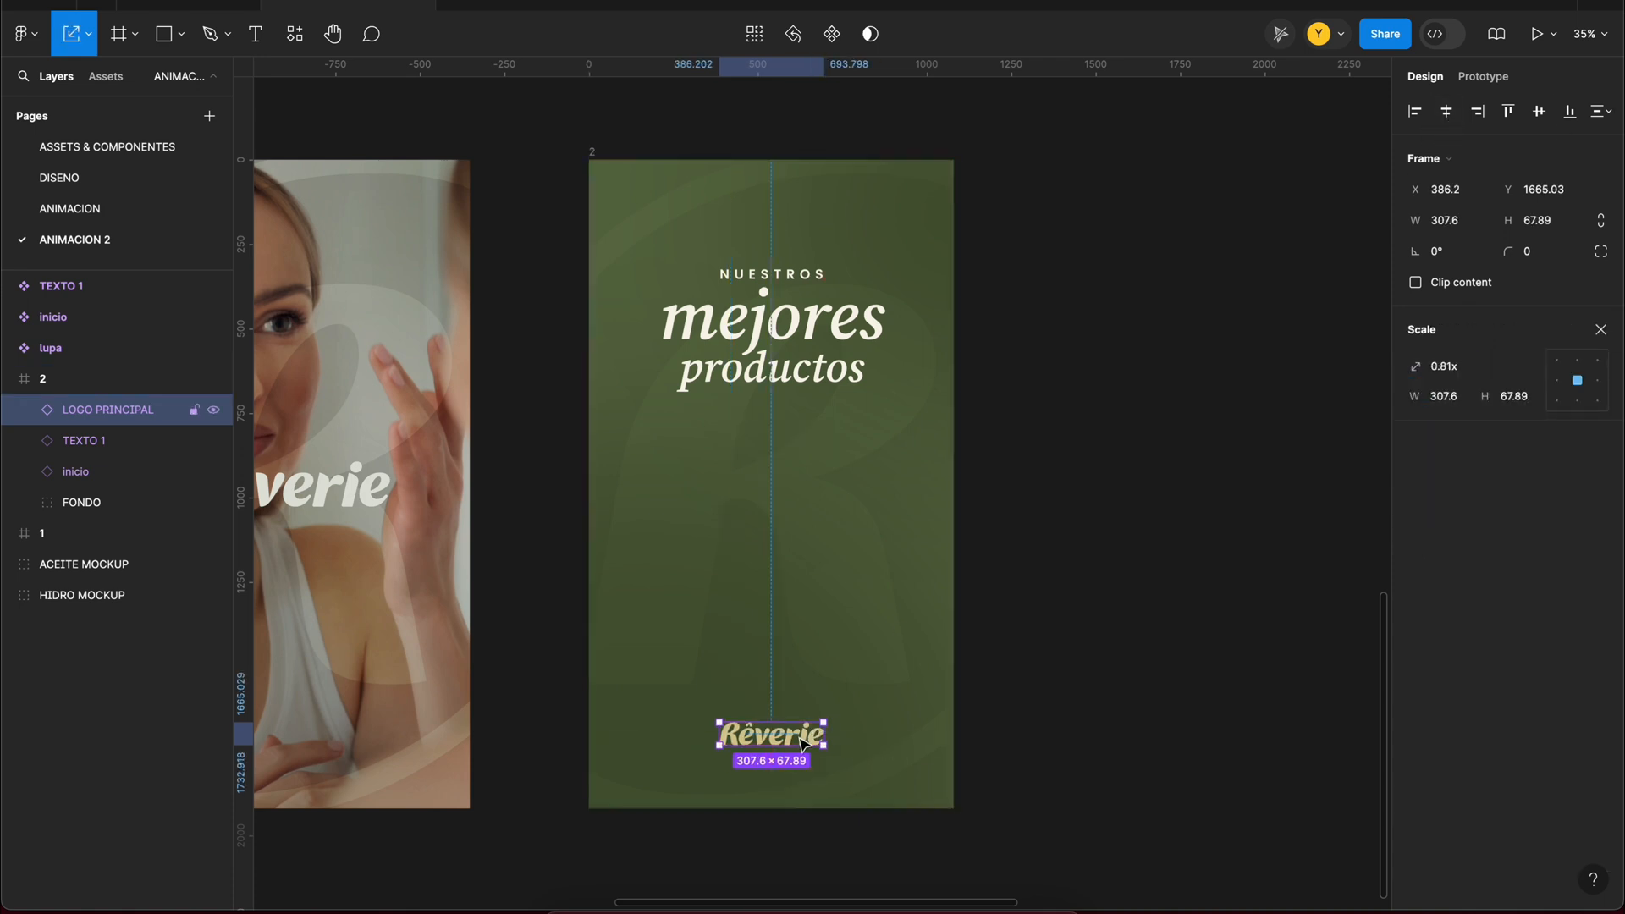
drag(800, 701, 801, 717)
click(814, 363)
click(1066, 296)
Step: Switch the TEXTO 1 instance in frame 2 to the Frame 15 variant
click(872, 360)
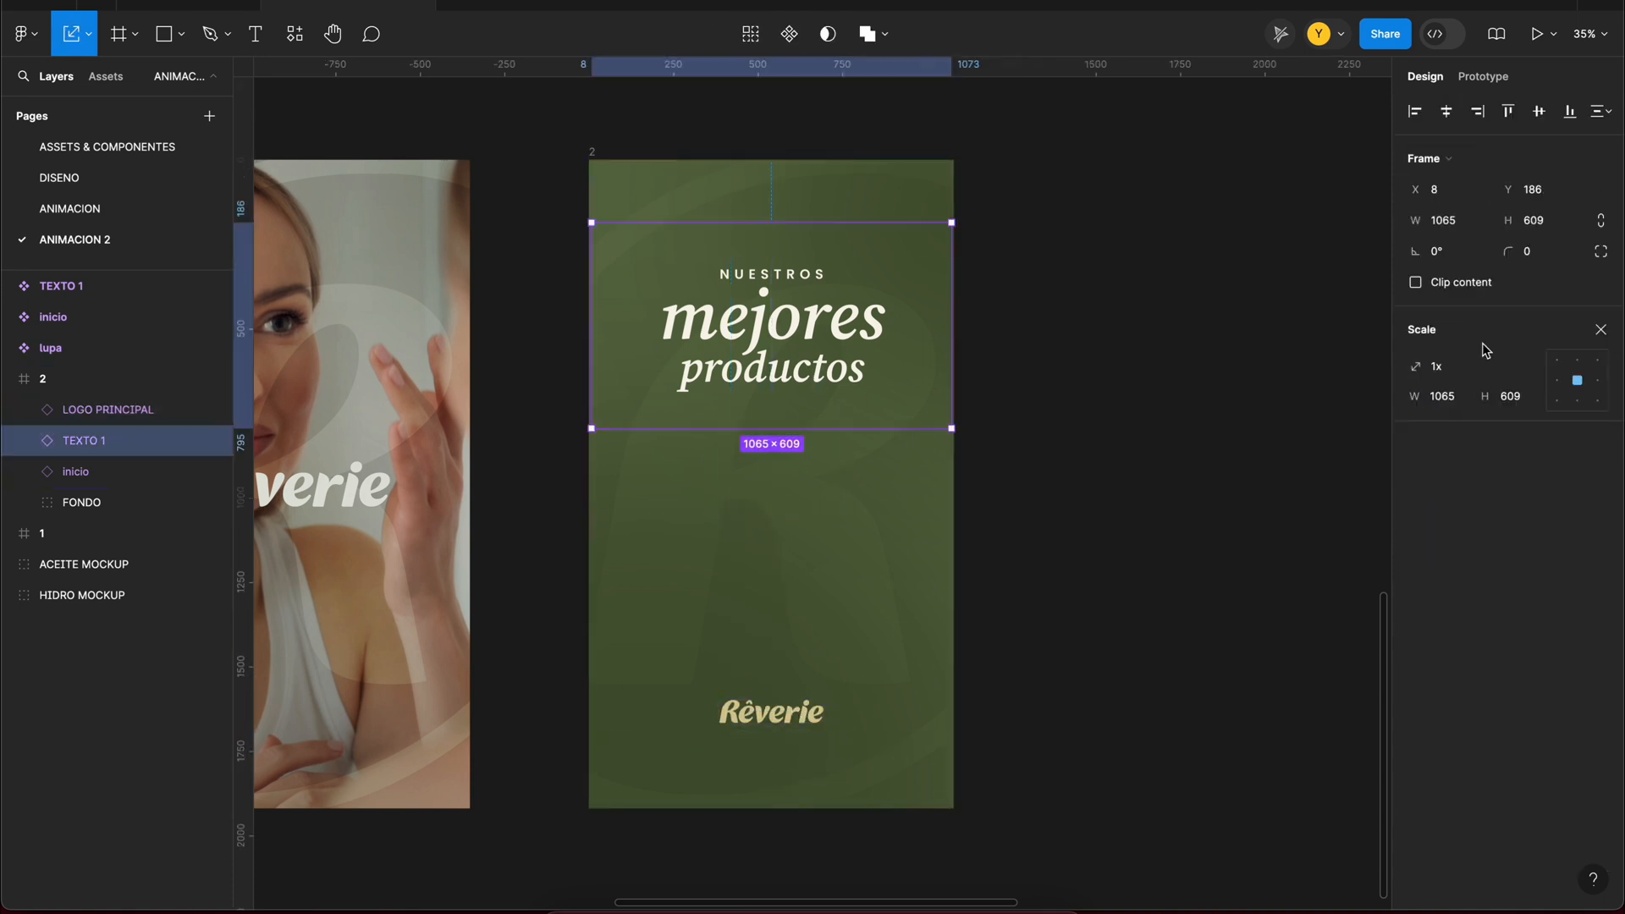
key(v)
click(1525, 361)
click(1511, 337)
click(1017, 385)
Step: Preview the prototype from frame 1 and trigger the search bar's navigation to frame 2
scroll(1017, 385, down, 5)
click(614, 272)
key(shift+space)
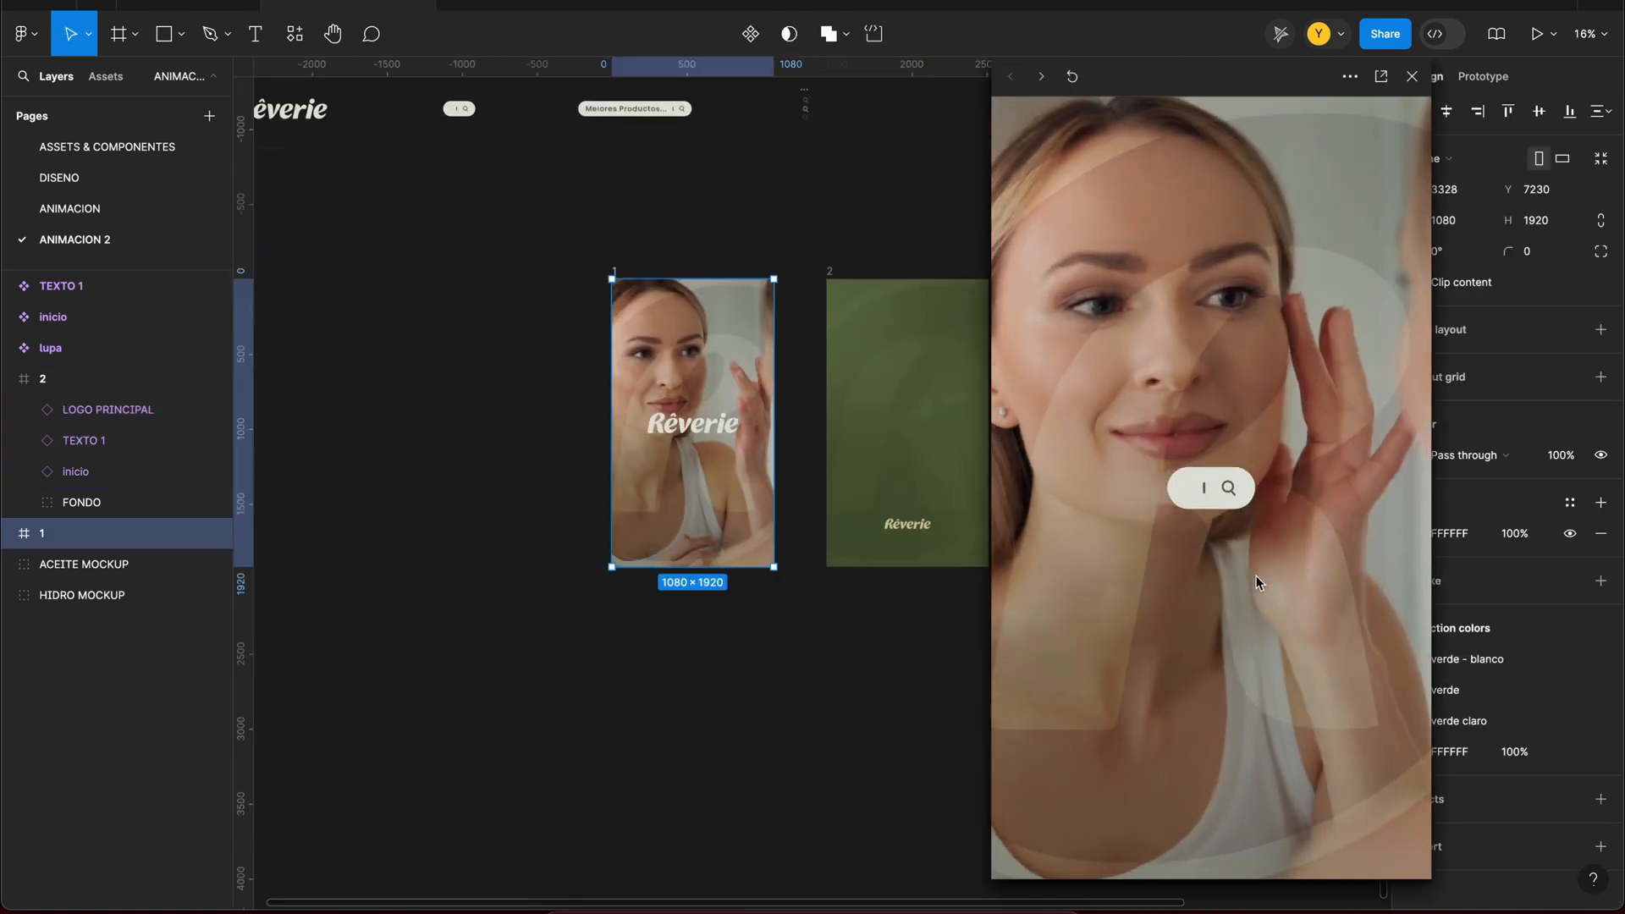
click(1341, 494)
Step: Set the delay of the TEXTO 1 transition from Frame 15 to Frame 16 to 40 ms
click(568, 239)
drag(569, 239, 729, 628)
click(1484, 76)
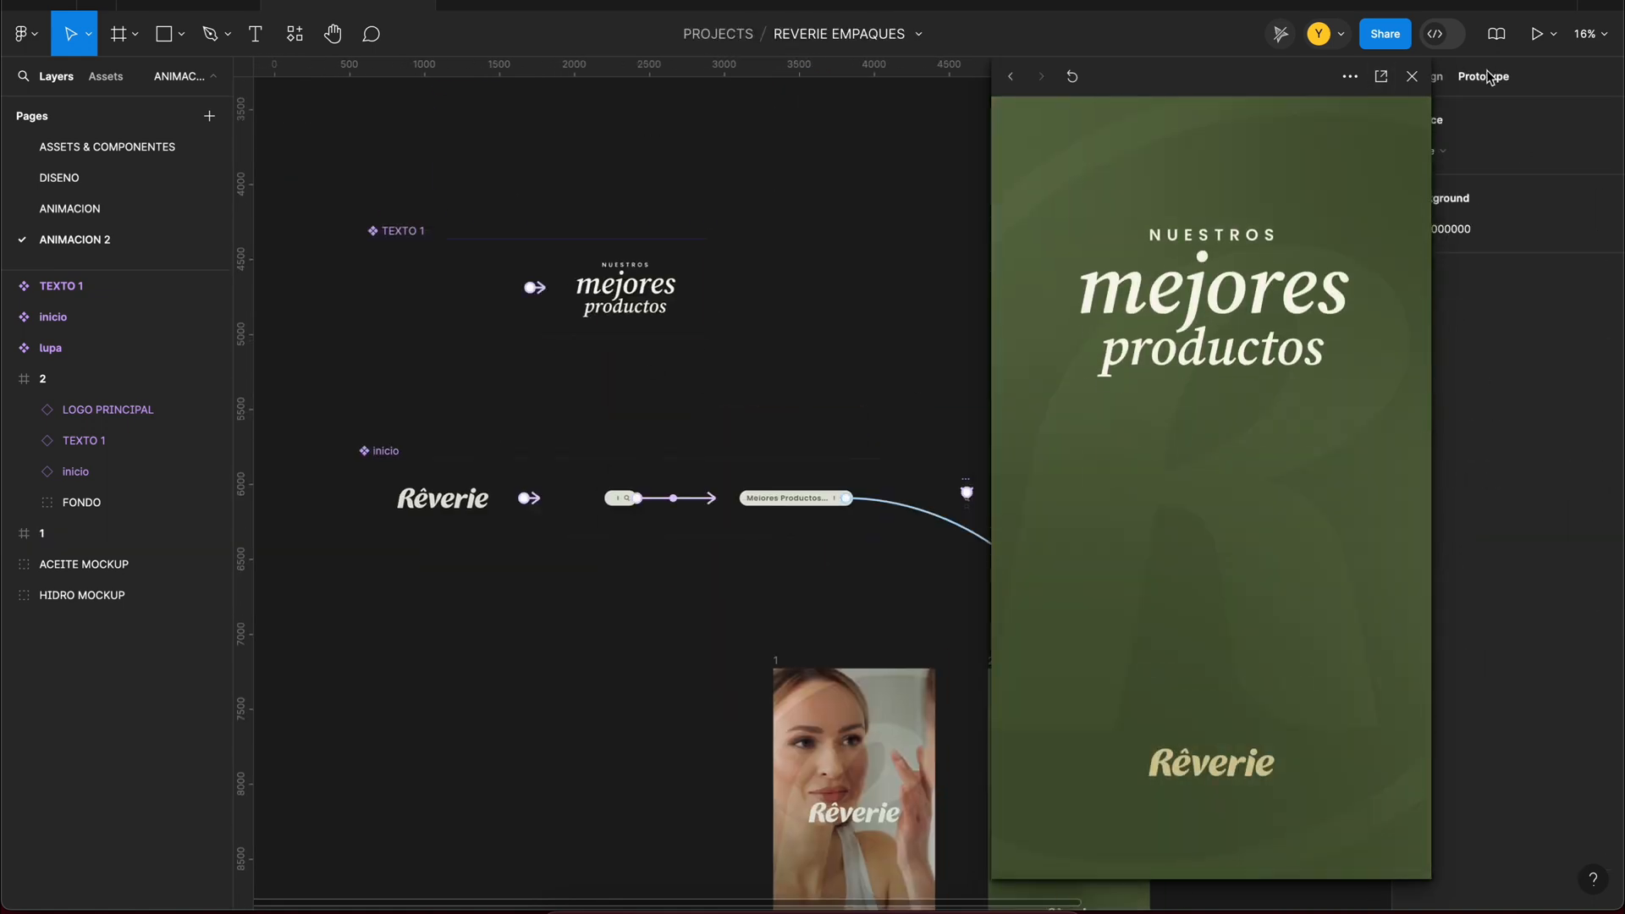
click(542, 288)
click(497, 369)
text(200)
key(Return)
Step: Restart the prototype preview and replay the search bar transition to check the title animation in frame 2
click(1073, 76)
click(1343, 493)
click(1072, 77)
click(1345, 496)
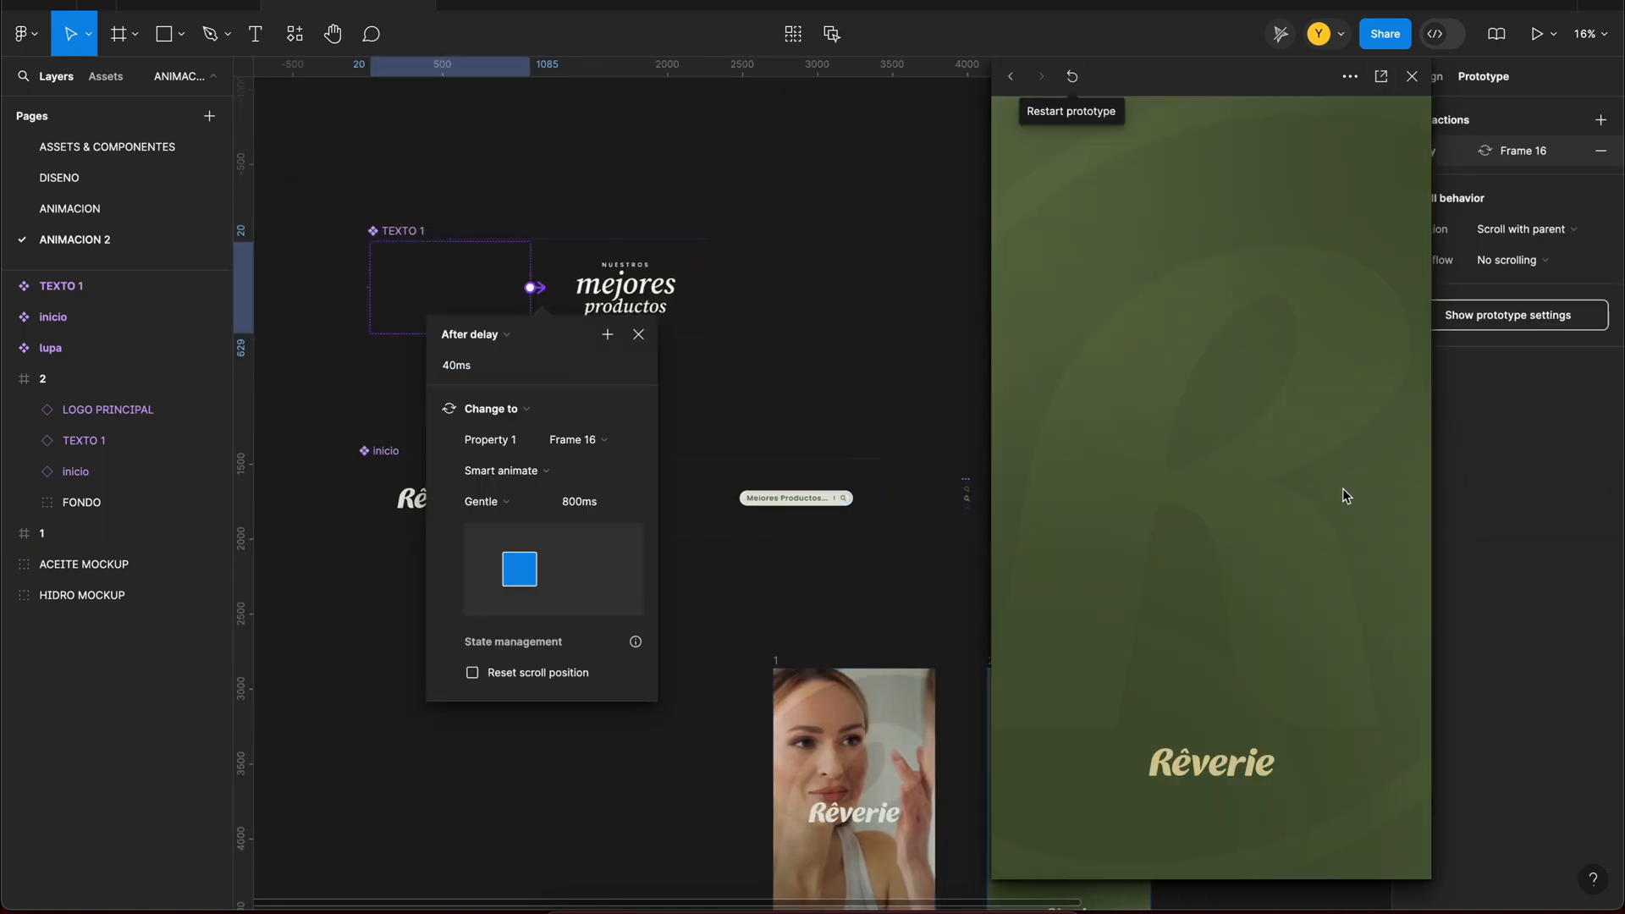
scroll(942, 463, down, 4)
drag(833, 291, 651, 364)
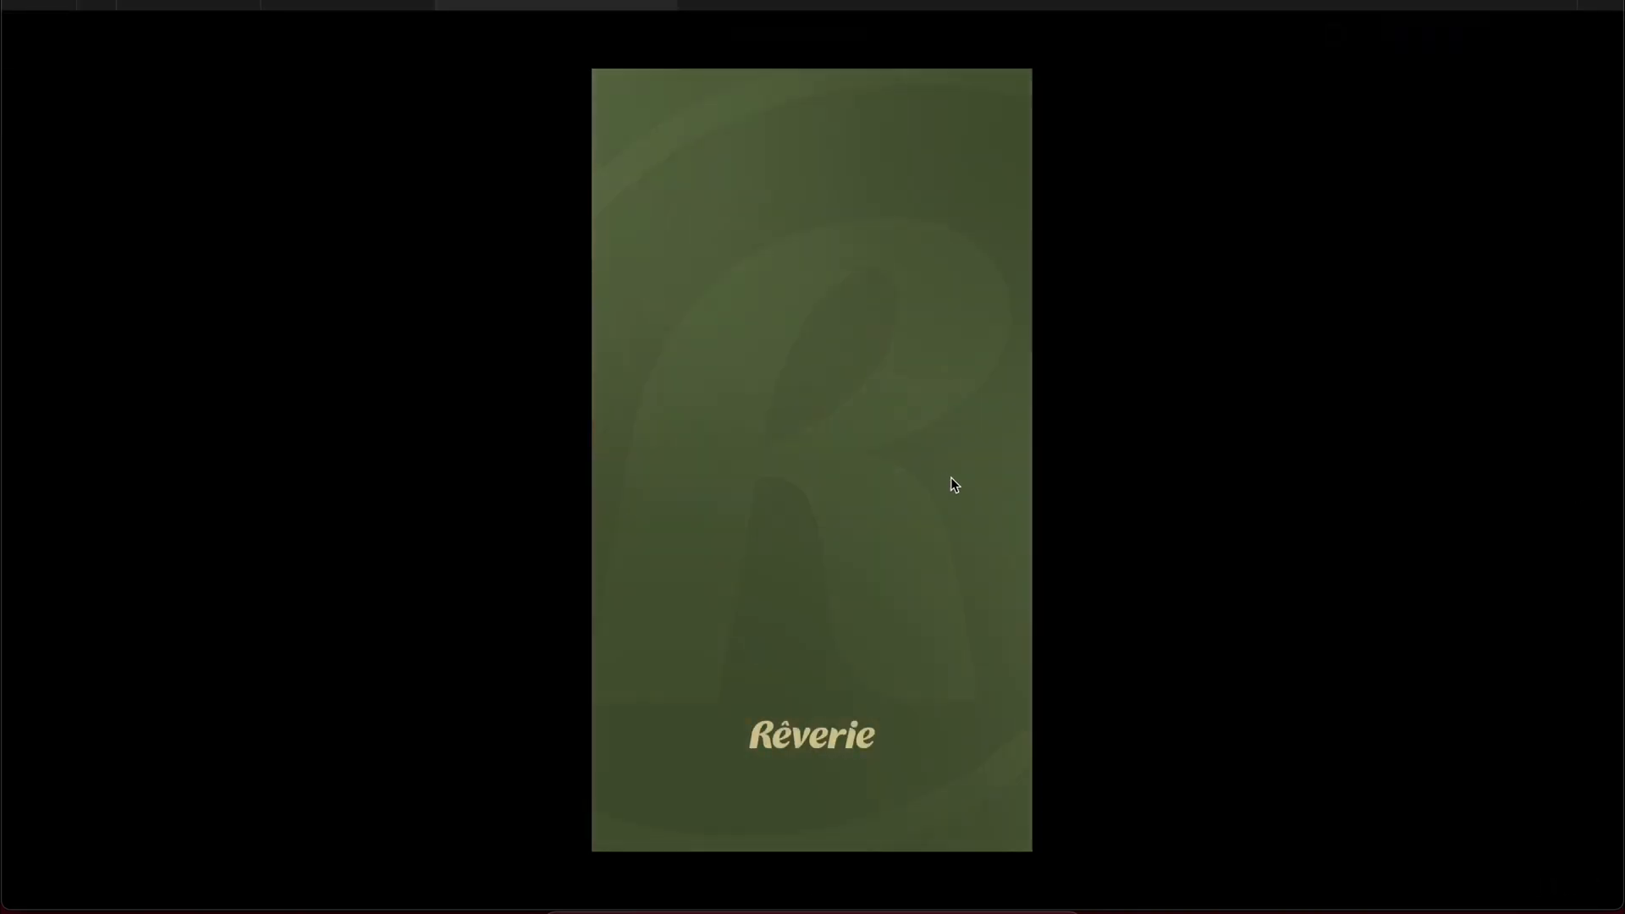
Step: Review the TEXTO 1 transition and the search bar's navigation settings against the full-screen presentation
click(373, 4)
click(1471, 82)
scroll(372, 395, up, 5)
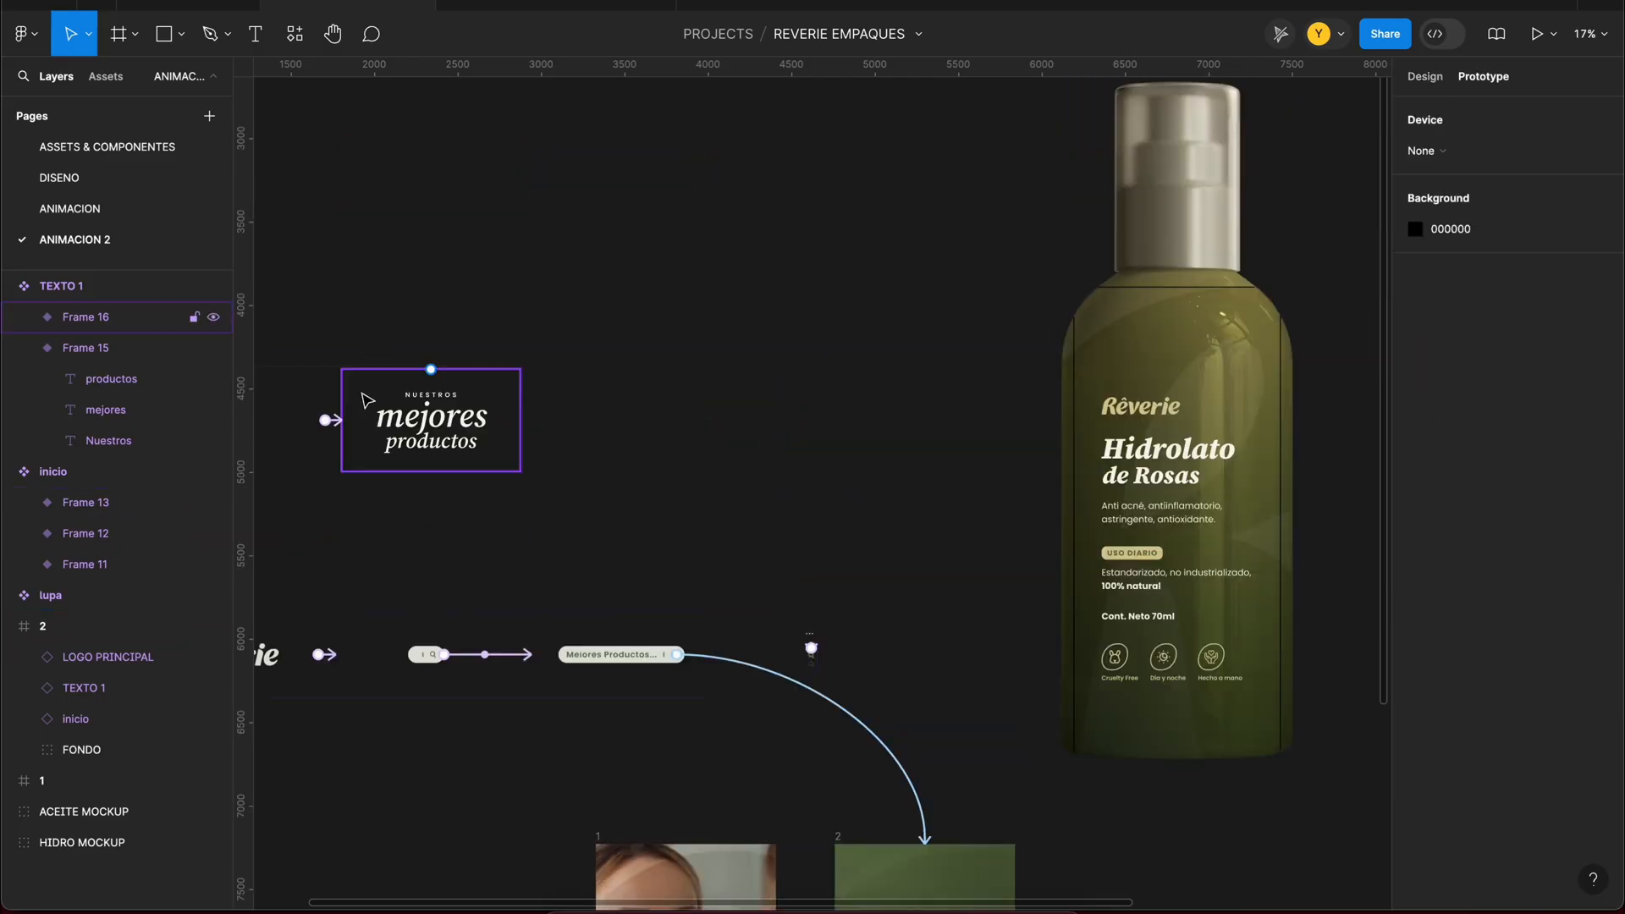
click(328, 421)
click(328, 422)
click(770, 501)
click(589, 5)
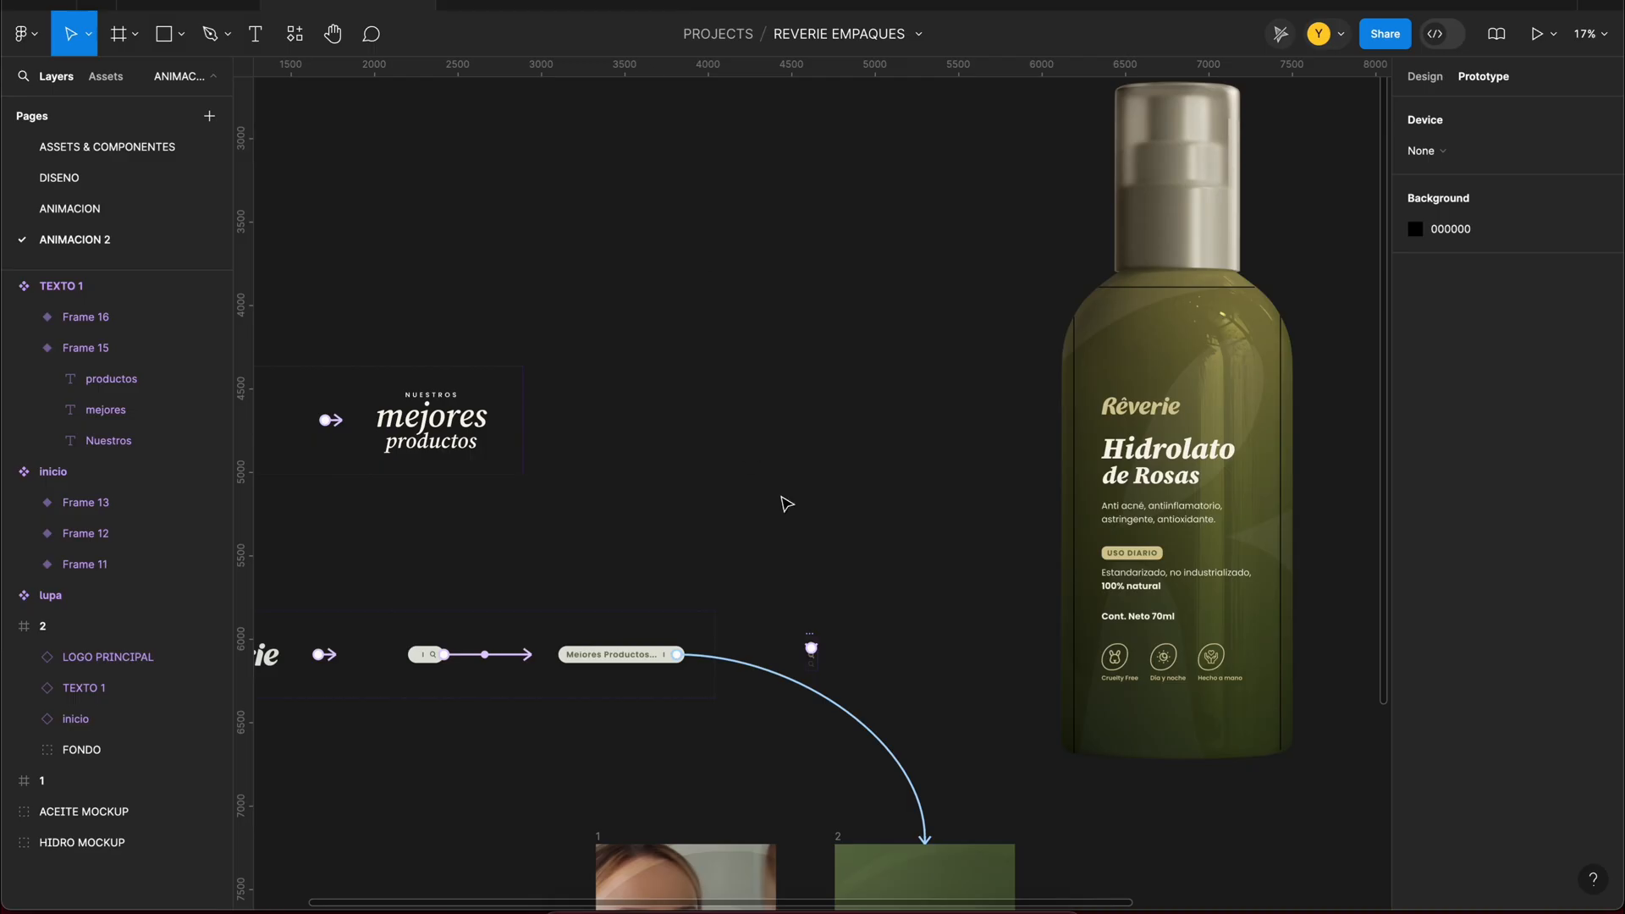
scroll(783, 500, down, 5)
click(871, 423)
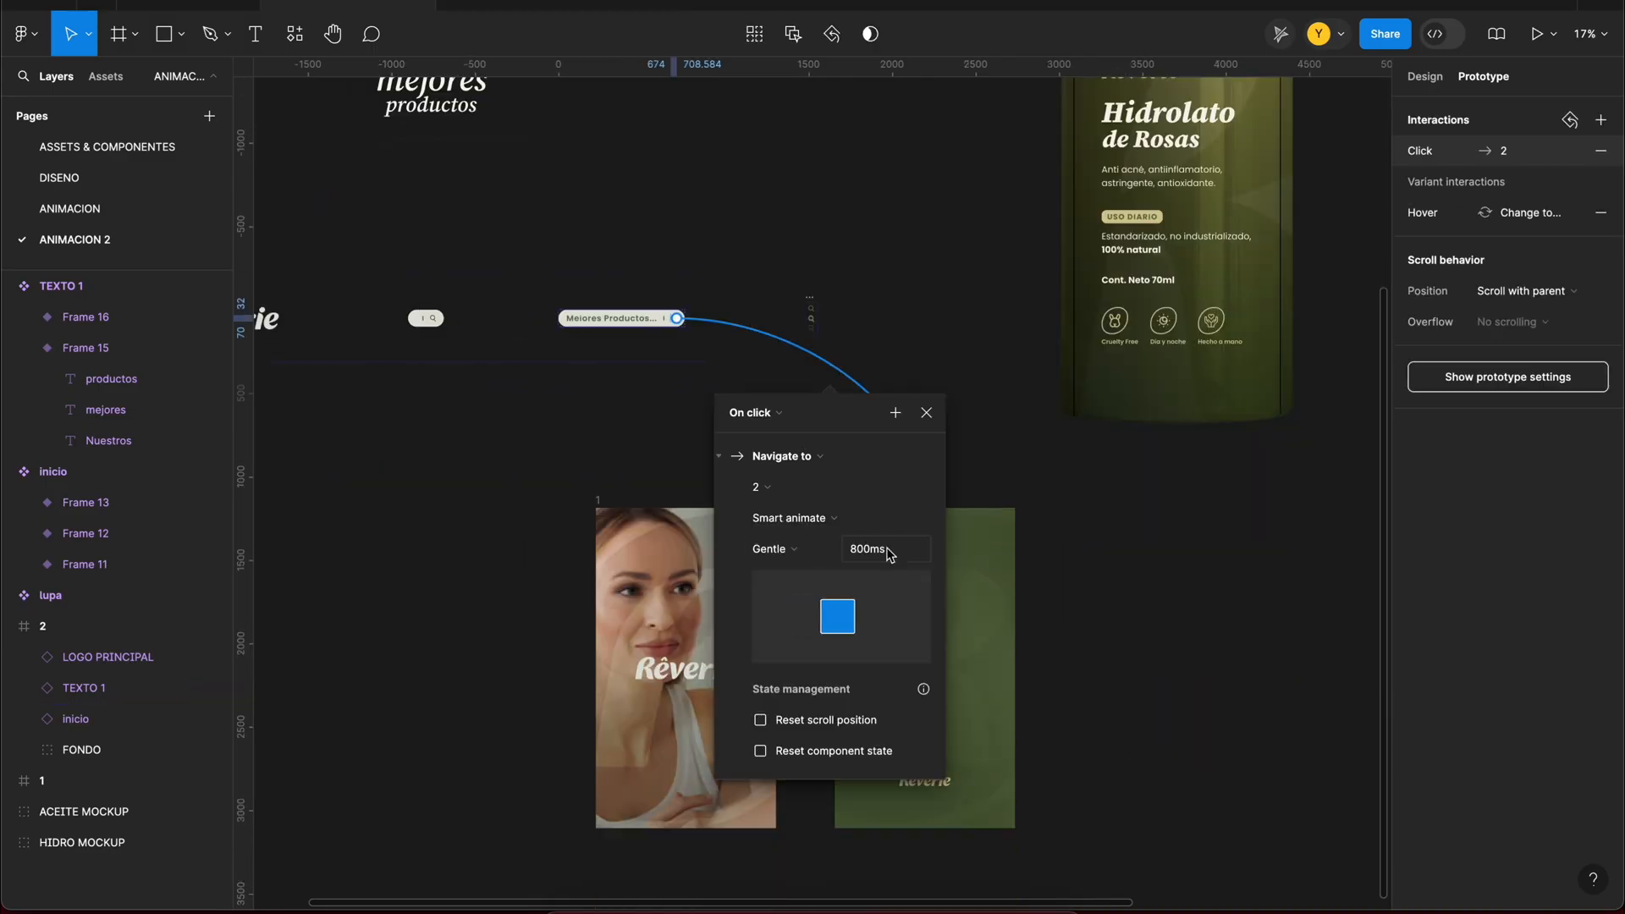
click(616, 466)
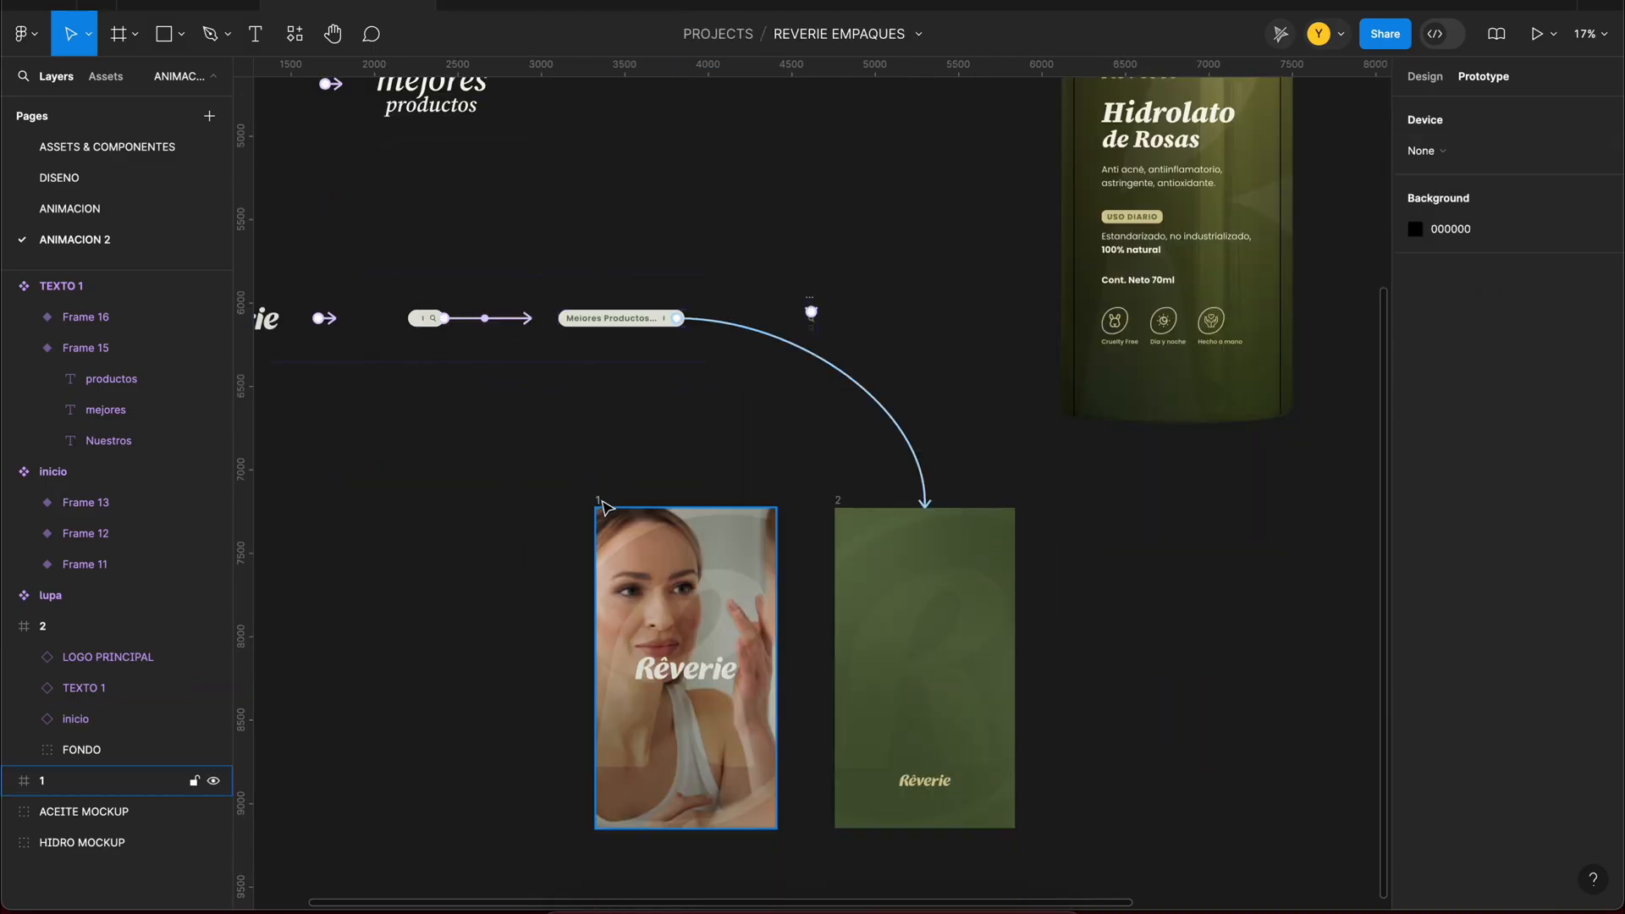
Step: Preview frame 1 again, follow the search bar to frame 2, and close the preview
click(599, 501)
key(shift+space)
click(1339, 495)
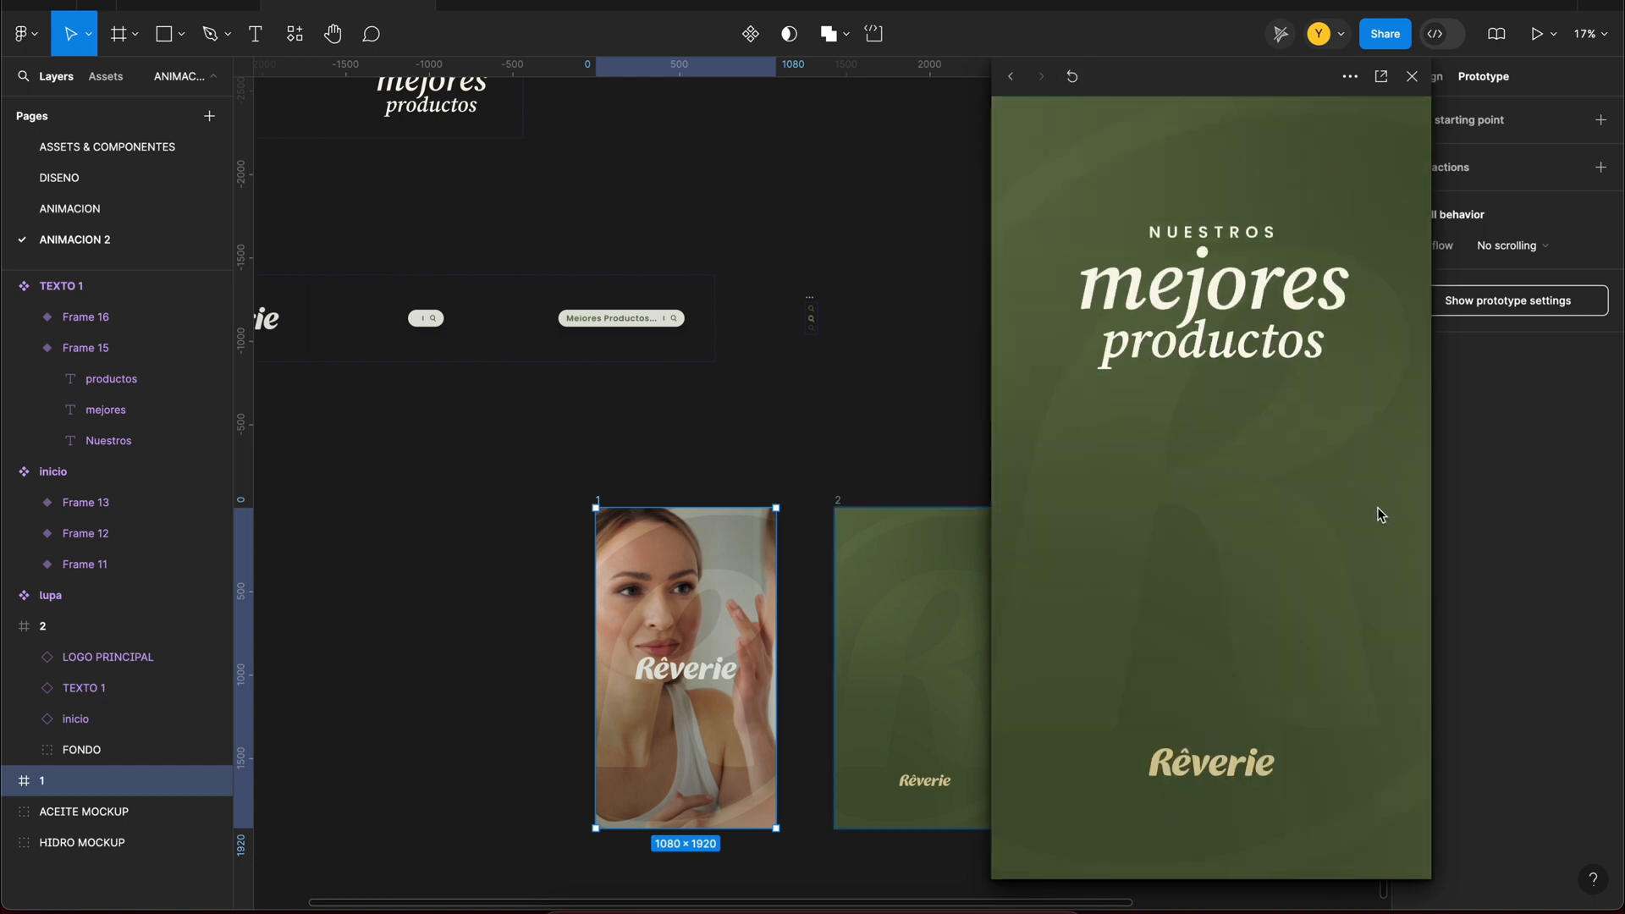
click(1413, 80)
Step: Place copies of ACEITE MOCKUP and HIDRO MOCKUP in frame 2 and scale them down together to about 436 × 847
scroll(961, 251, down, 1)
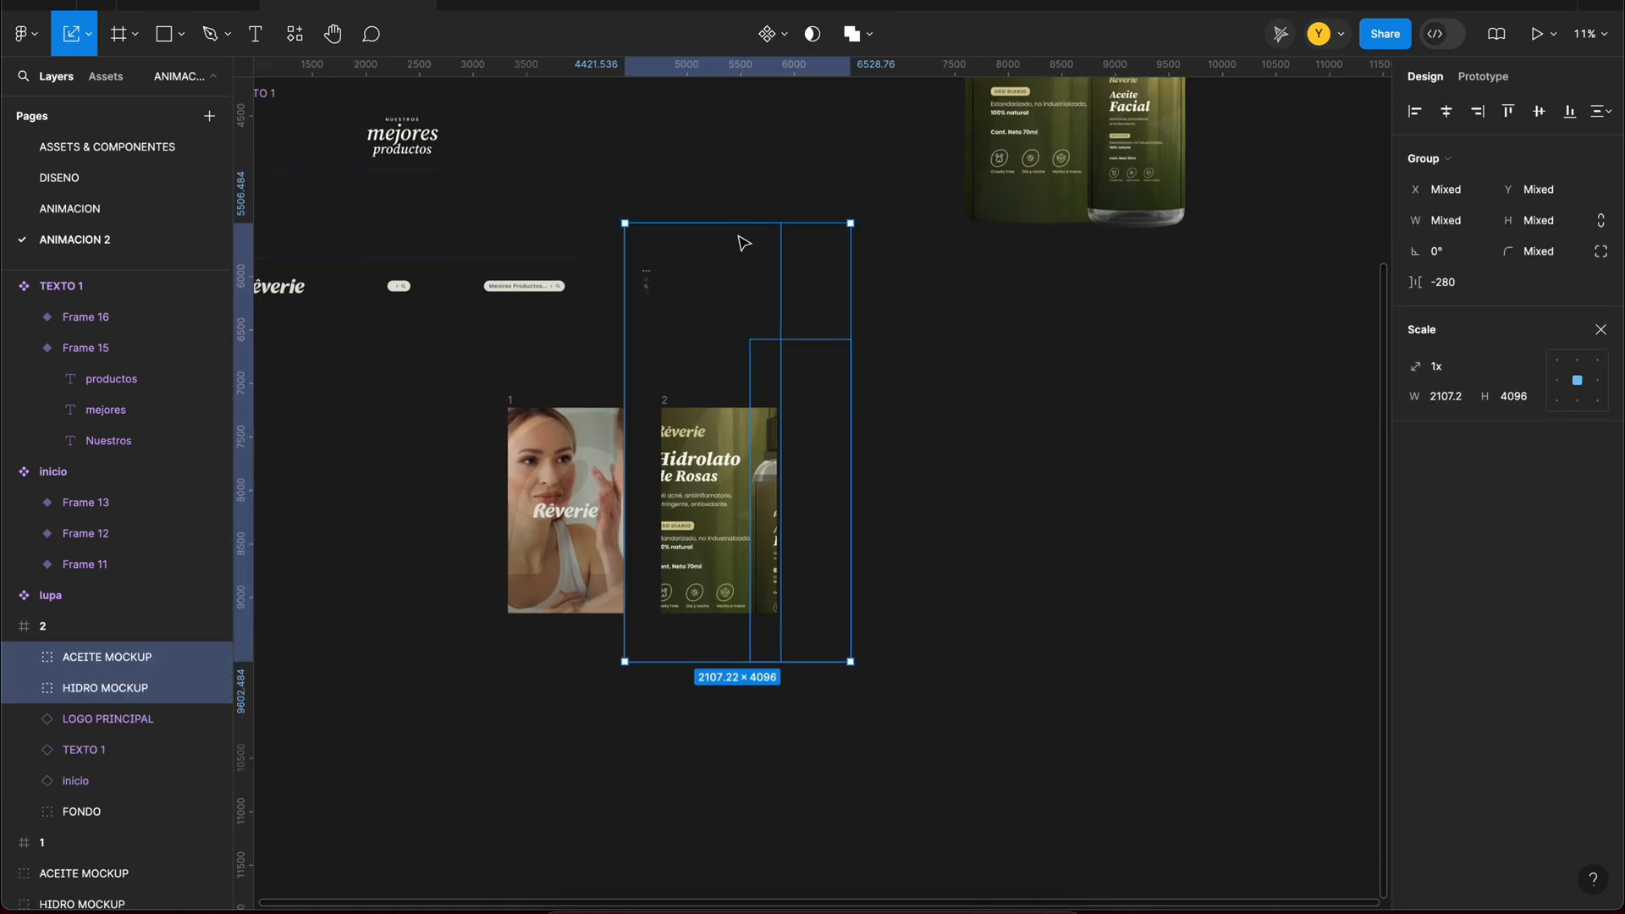
scroll(749, 477, up, 5)
drag(748, 476, 692, 732)
scroll(692, 732, down, 2)
scroll(689, 677, up, 1)
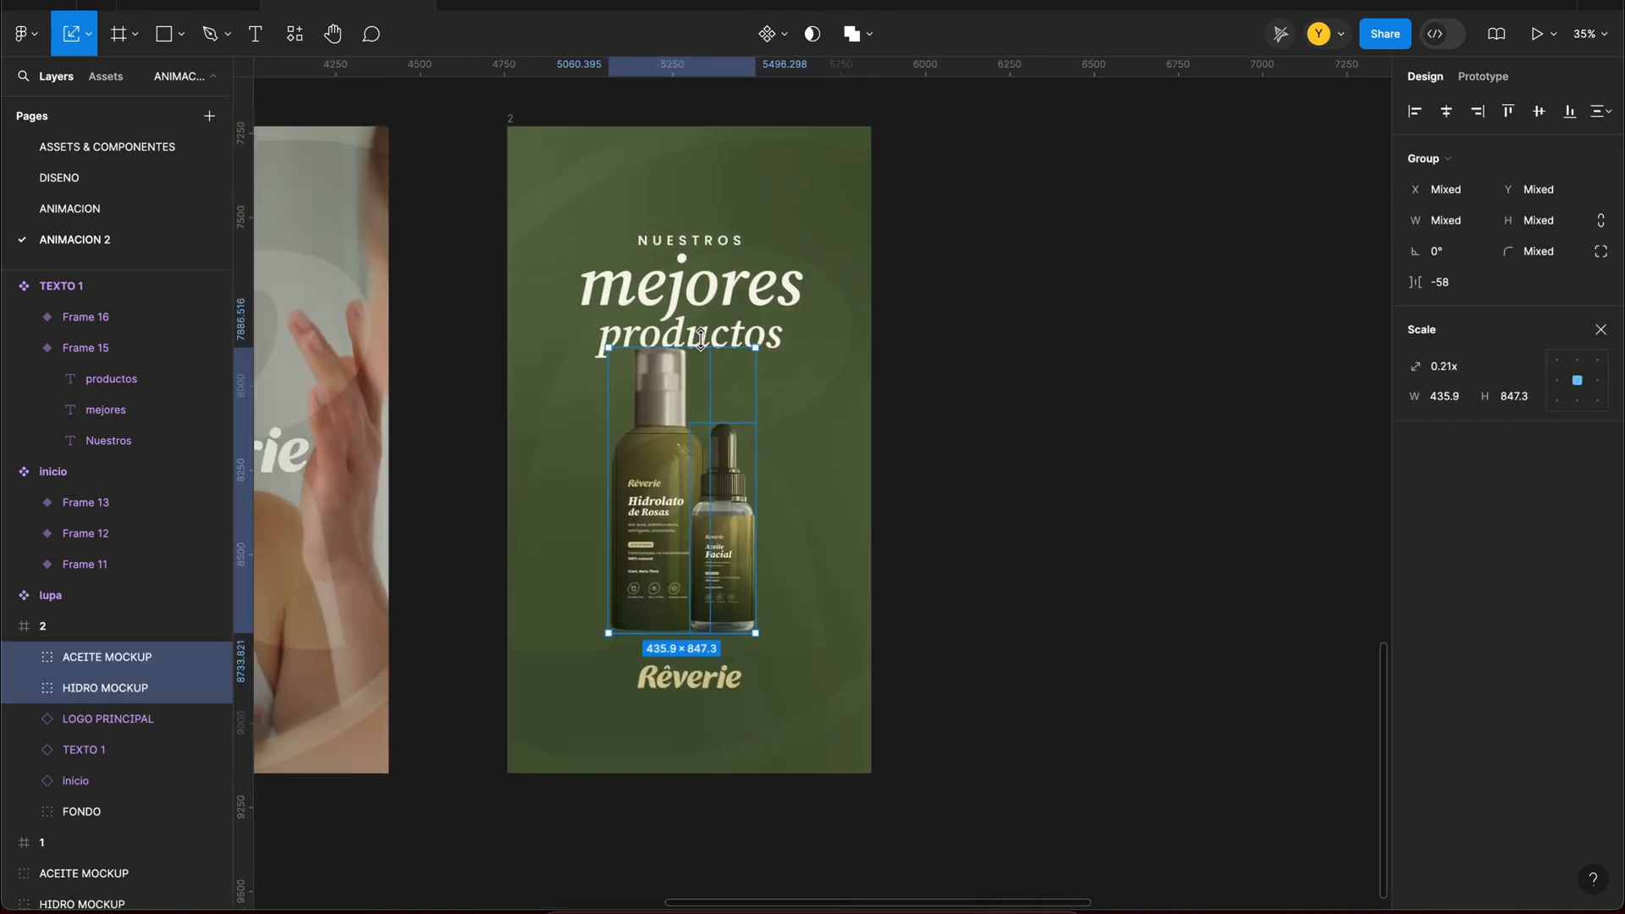
Step: Move the TEXTO 1 title in frame 2 up to Y 123
key(Escape)
click(671, 396)
drag(670, 365, 721, 320)
Step: Resize the two bottles to about 451 × 838 overall and centre them between the title and the logo
shift+click(664, 474)
click(671, 440)
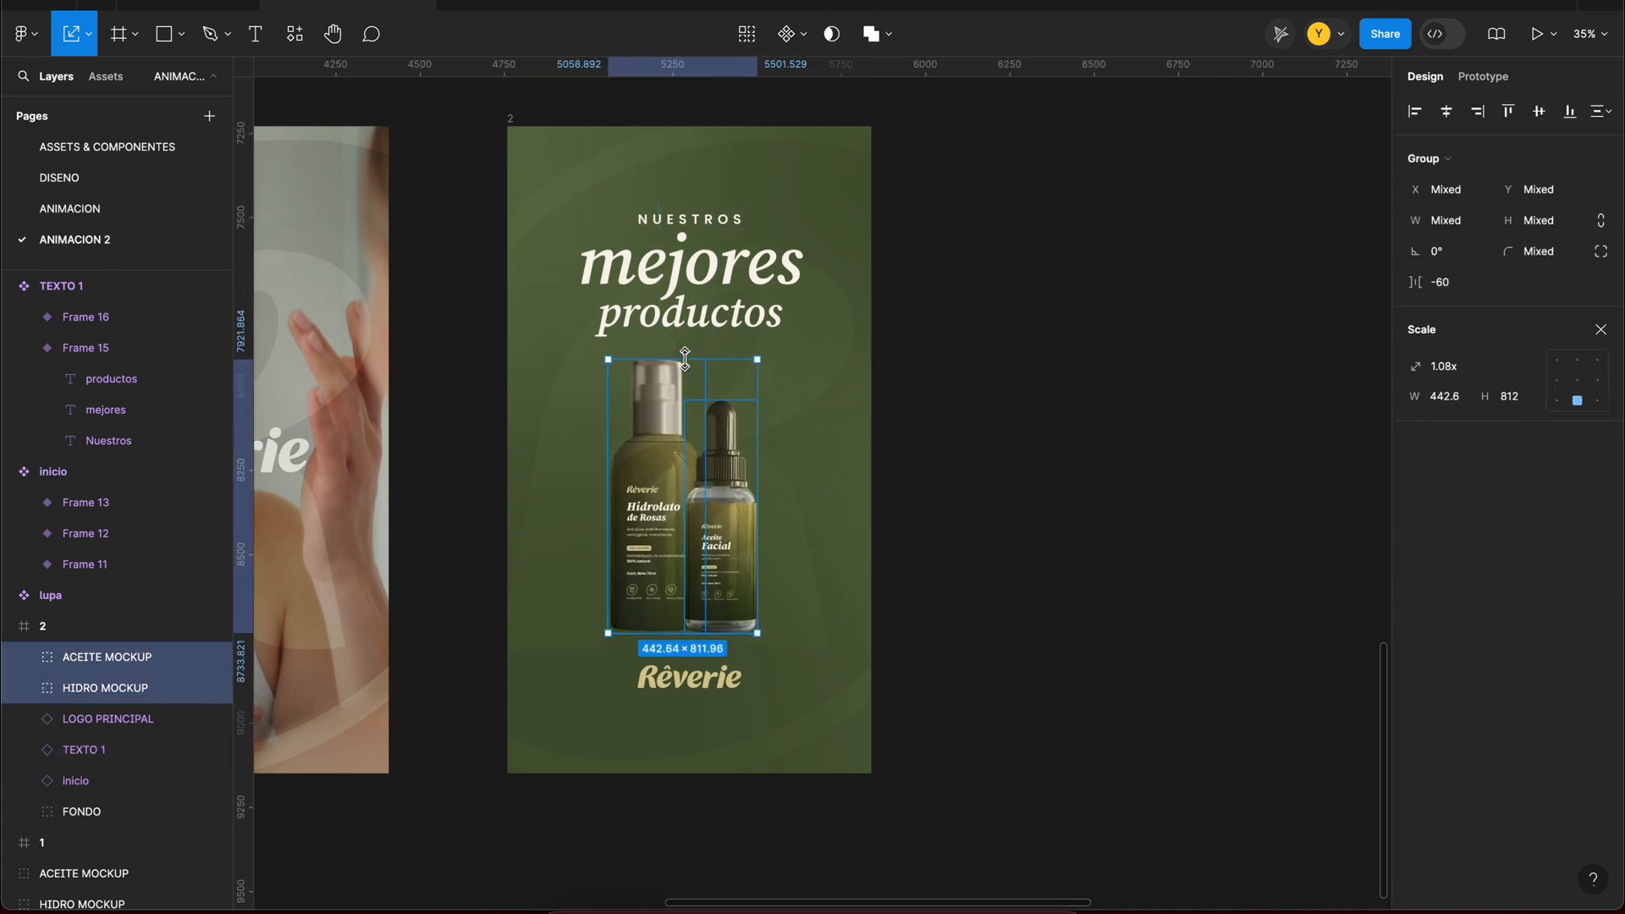
drag(664, 508, 629, 489)
drag(724, 508, 702, 499)
shift+click(687, 499)
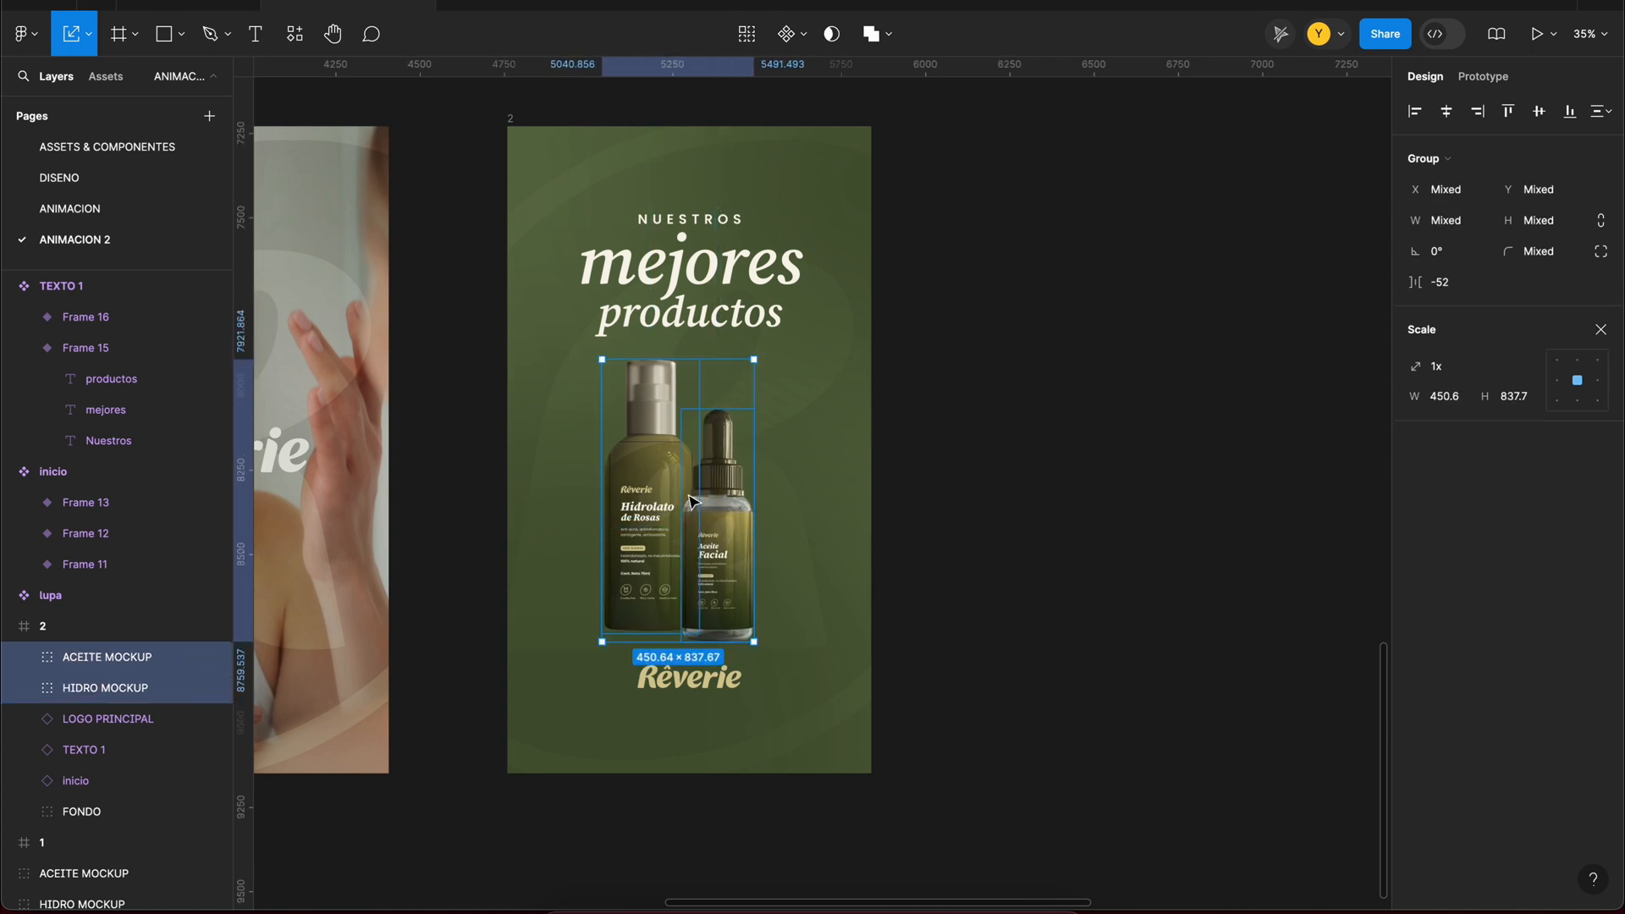
key(super+shift+g)
click(1005, 517)
Step: Open the variant choices of the TEXTO 1 instance in frame 2
scroll(1004, 507, up, 1)
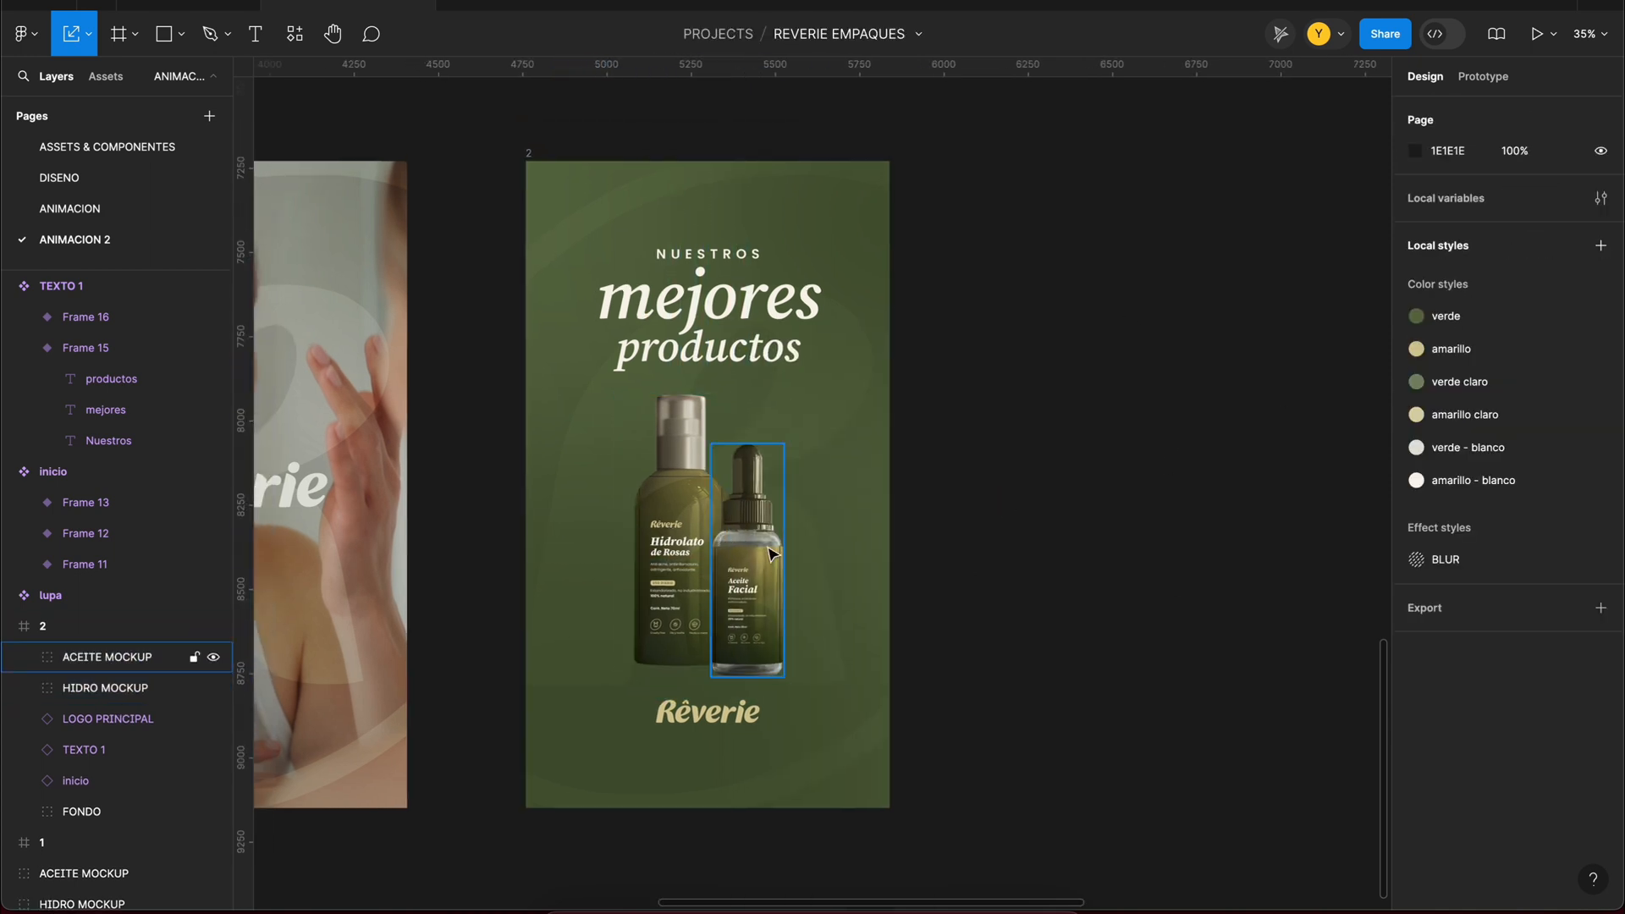
click(868, 290)
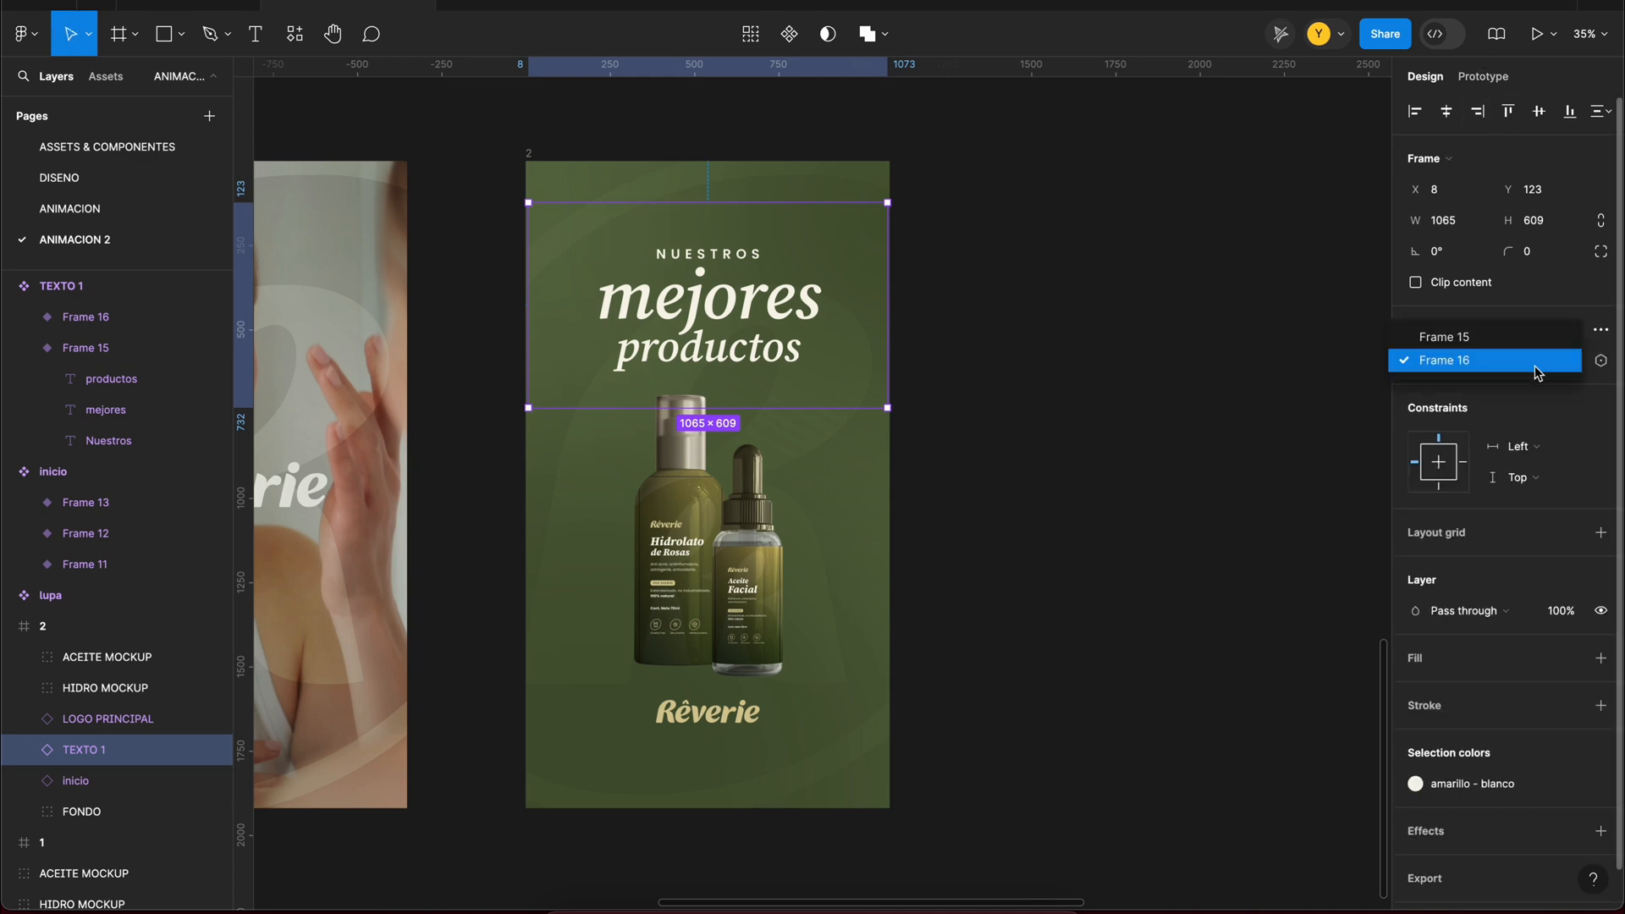
click(1538, 372)
Step: Wrap a separate copy of the Hidrolato bottle in a 477 × 894 frame with a white fill and centre it horizontally
click(744, 440)
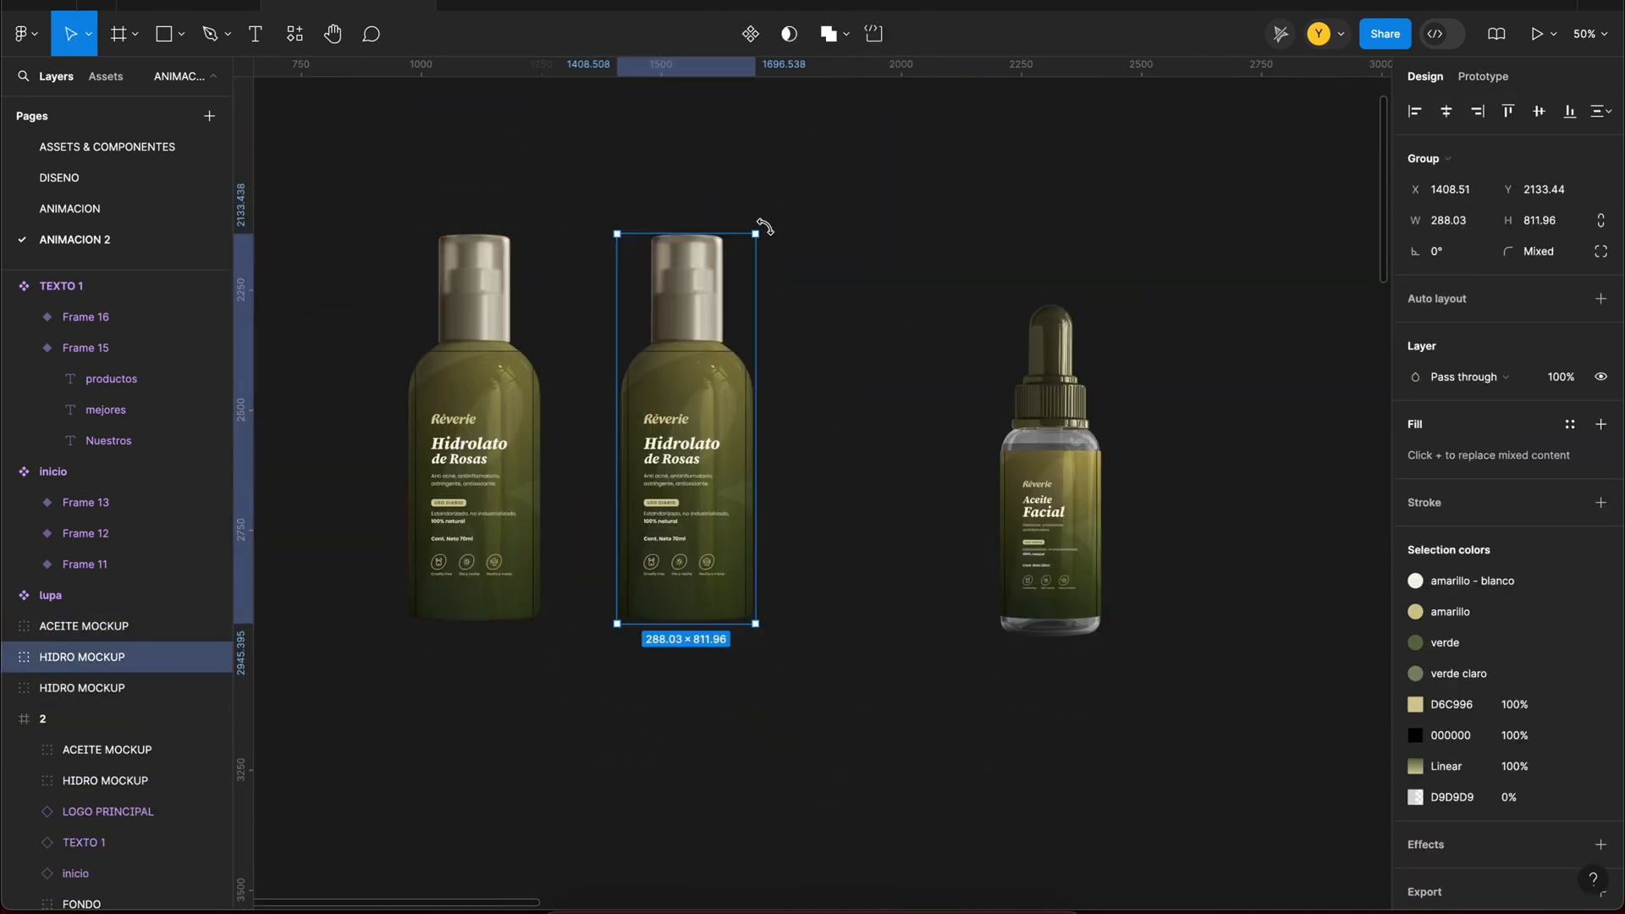
key(super+alt+g)
click(1050, 474)
click(472, 211)
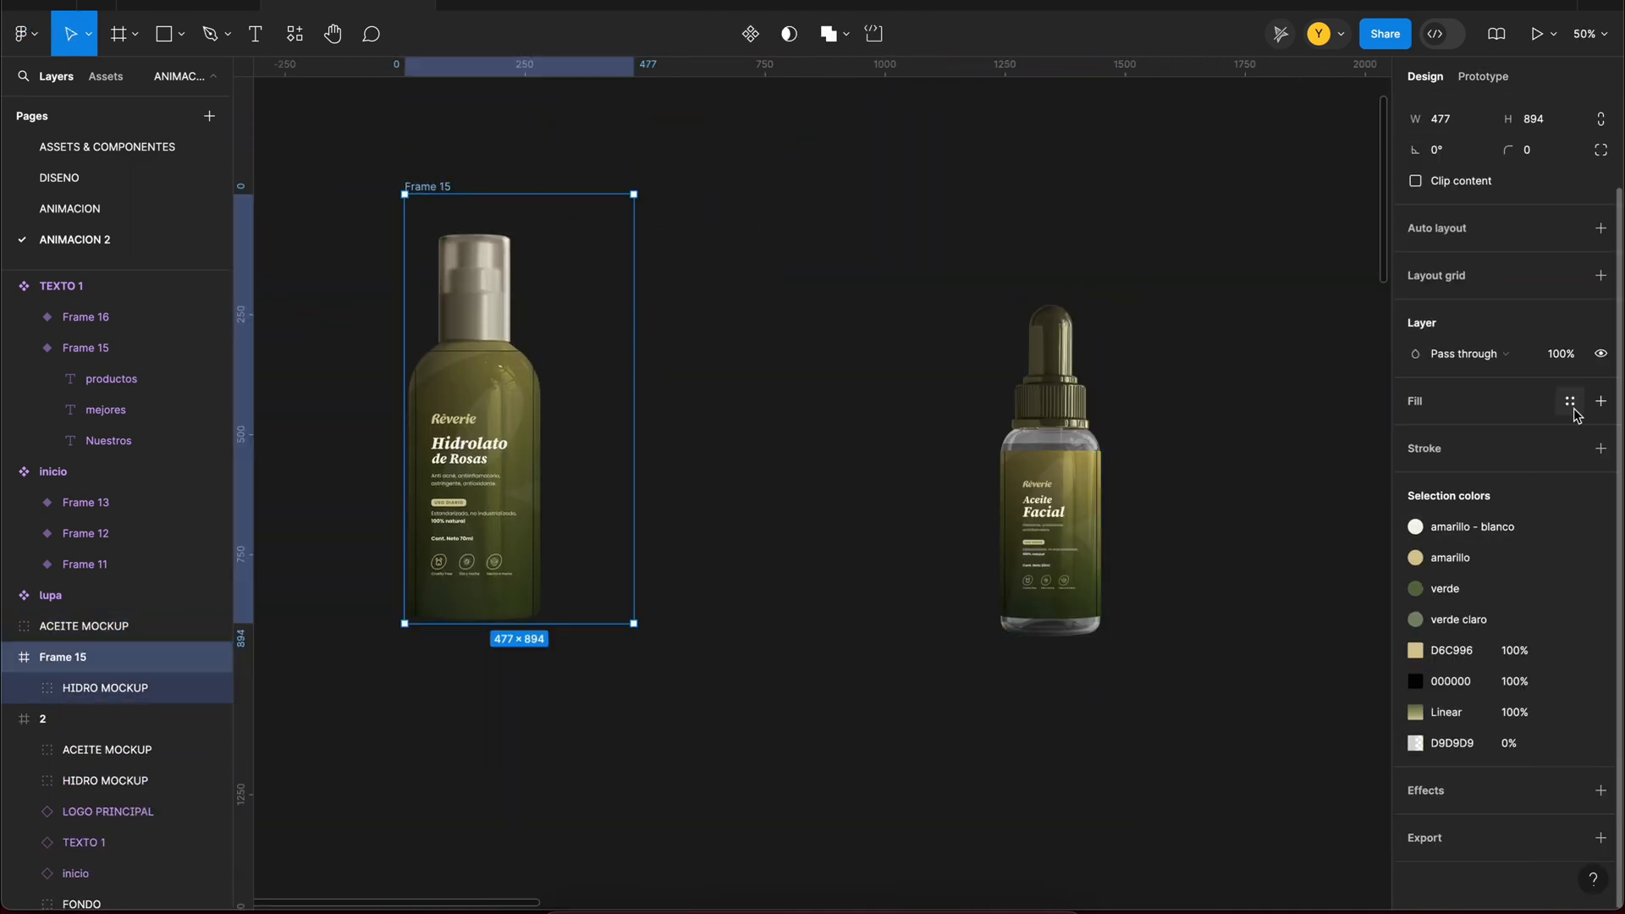
click(1600, 401)
click(474, 474)
click(1448, 113)
Step: Wrap the separate Aceite Facial bottle in a 382 × 763 frame with a white fill and centre it horizontally
click(1050, 508)
key(super+alt+g)
click(1600, 503)
click(1448, 113)
drag(1021, 264, 1091, 250)
Step: Nudge the Hidrolato bottle up 20 px in Frame 15 and duplicate the frame beside it
click(519, 474)
shift+click(776, 566)
key(shift+Up)
key(shift+Up)
drag(427, 187, 641, 187)
click(751, 34)
click(751, 34)
key(super+z)
key(super+z)
Step: Rotate the Hidrolato bottle in Frame 17 to 4.17° and scale it down slightly to fit inside the frame
click(745, 271)
drag(800, 208, 801, 209)
drag(763, 301, 748, 298)
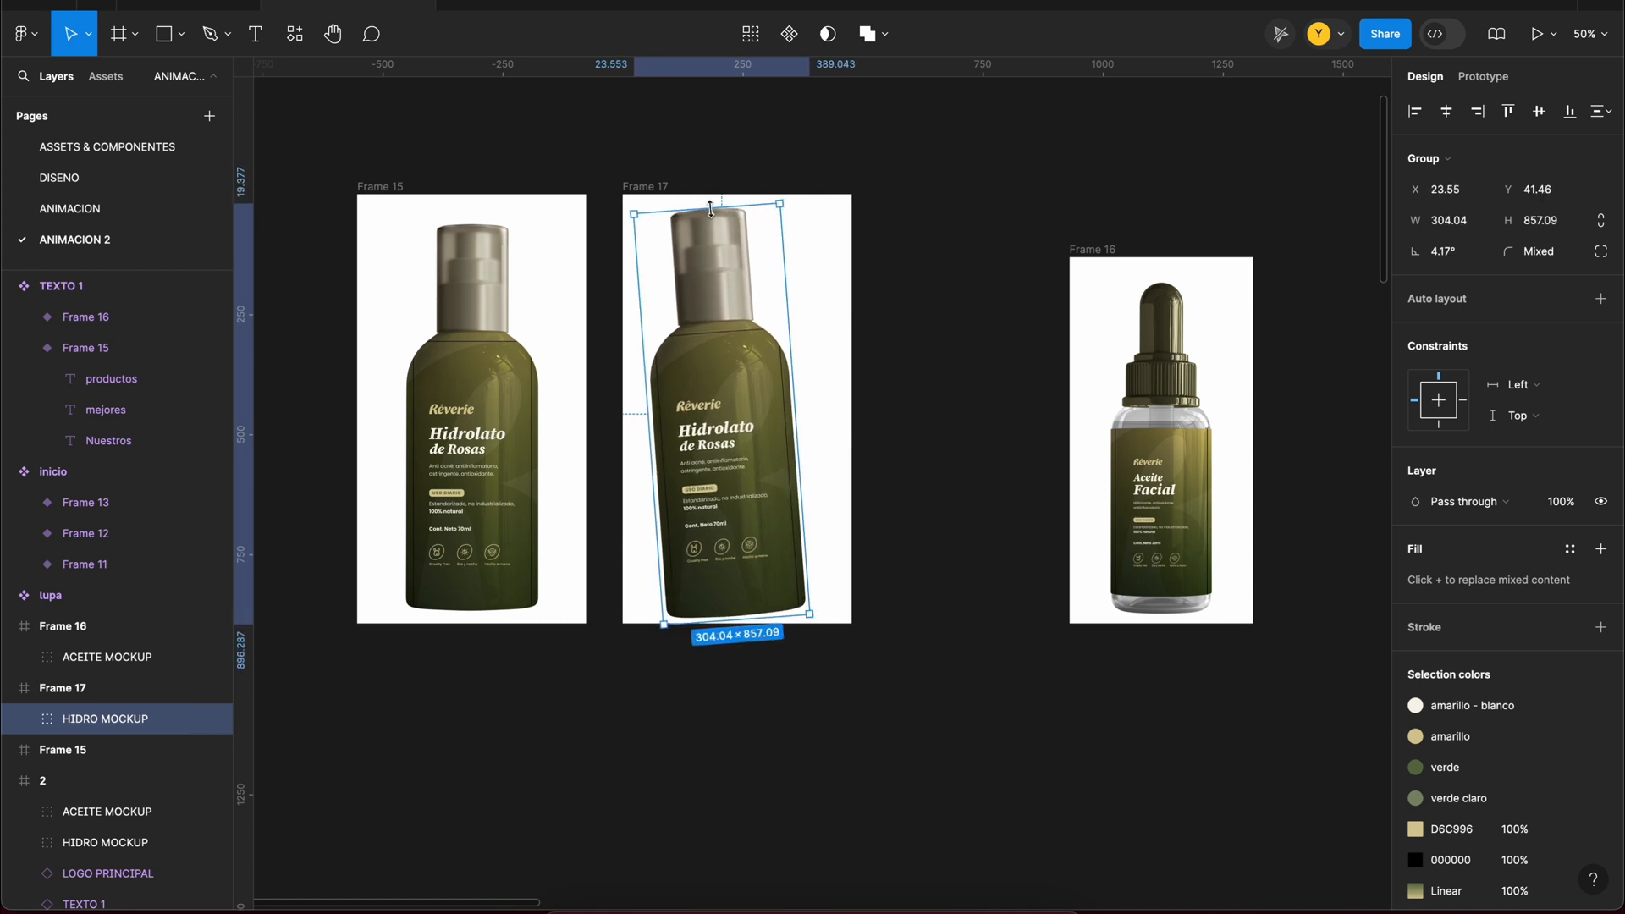
key(k)
click(823, 301)
click(654, 191)
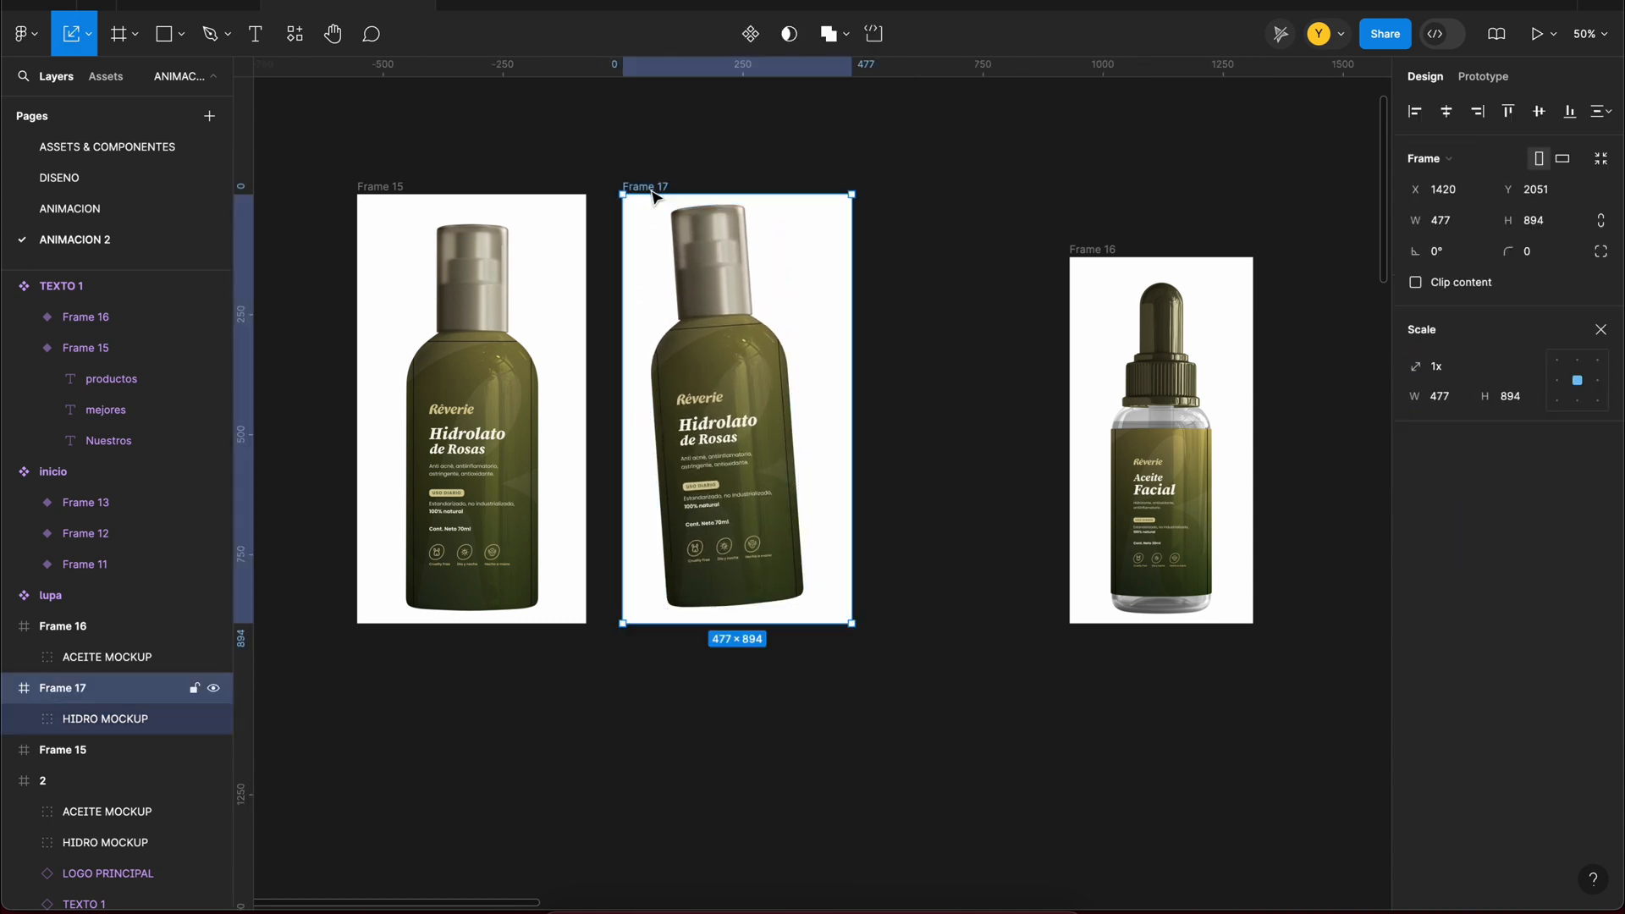
Step: Duplicate Frame 16 and enlarge the Aceite Facial bottle in the copy to about 228 × 735
click(1161, 322)
click(1093, 250)
key(super+d)
drag(1085, 297, 799, 291)
click(1128, 328)
drag(1084, 328, 1125, 342)
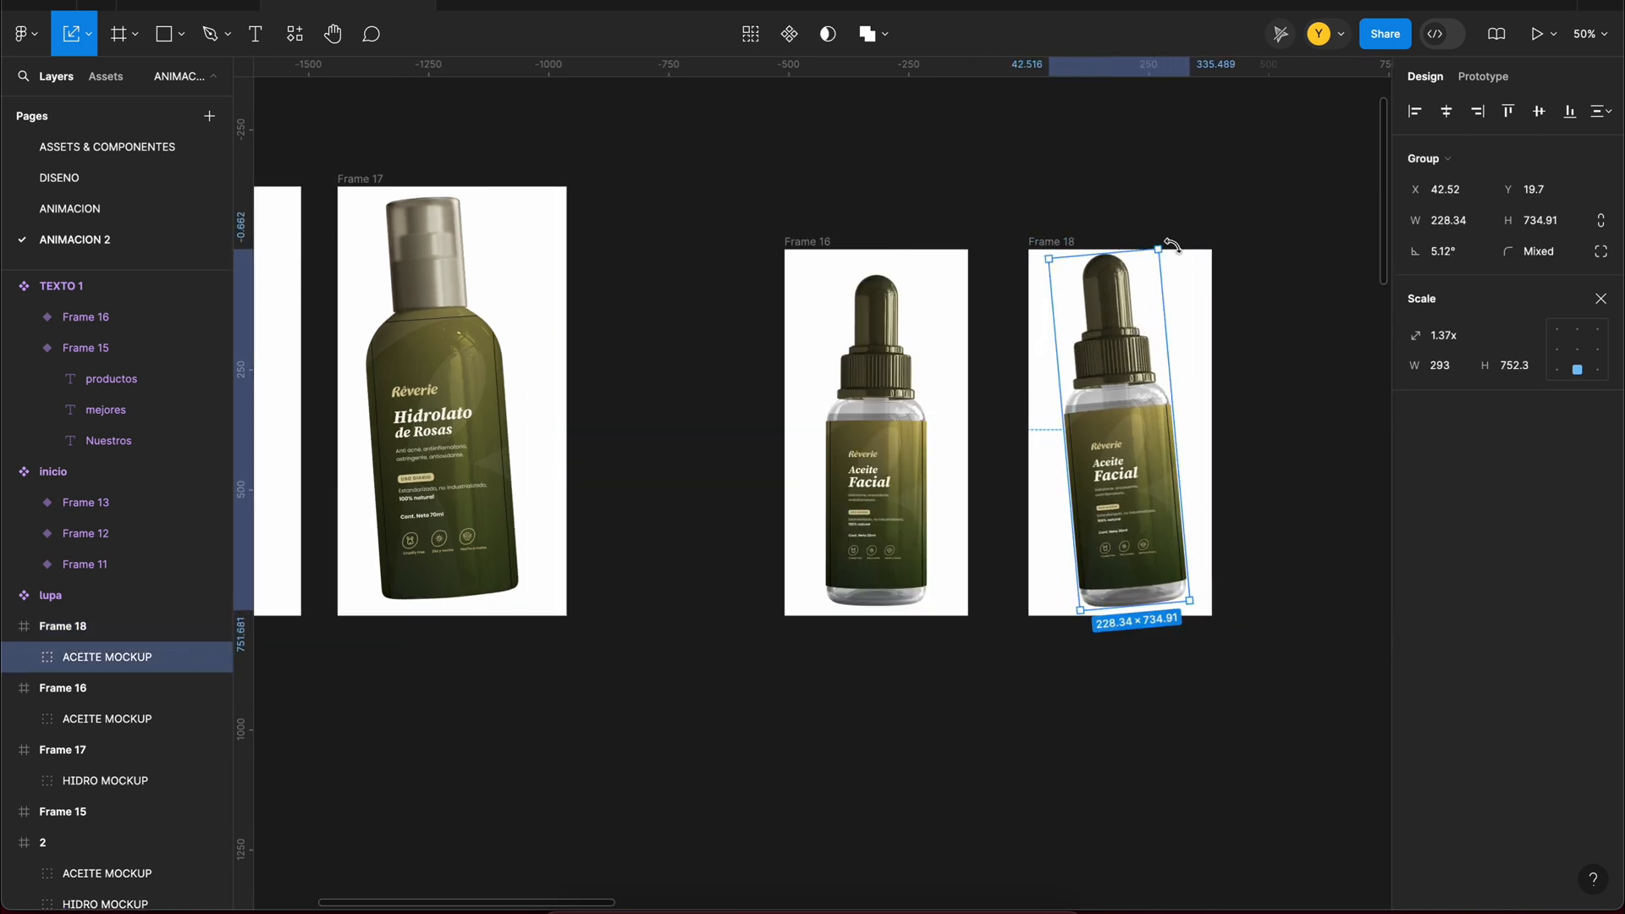
Step: Set the rotation of the Aceite Facial bottle in Frame 18 to -4.17° and nudge it 30 px to the right
drag(1170, 245, 1197, 262)
click(495, 335)
click(1456, 257)
click(1118, 408)
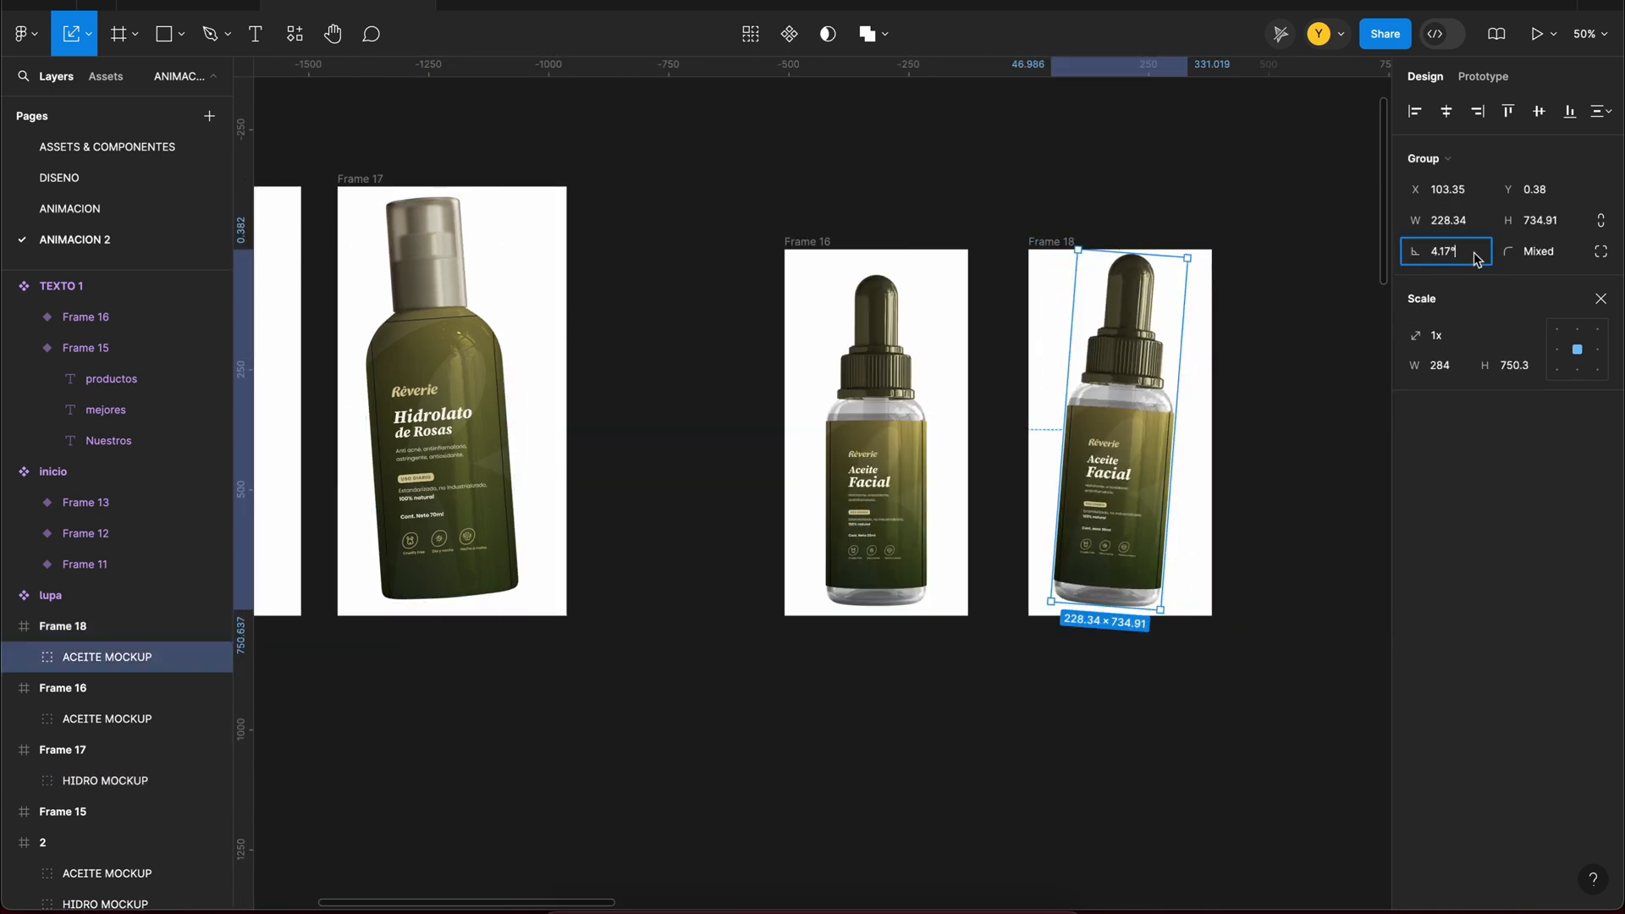
key(Return)
key(Return)
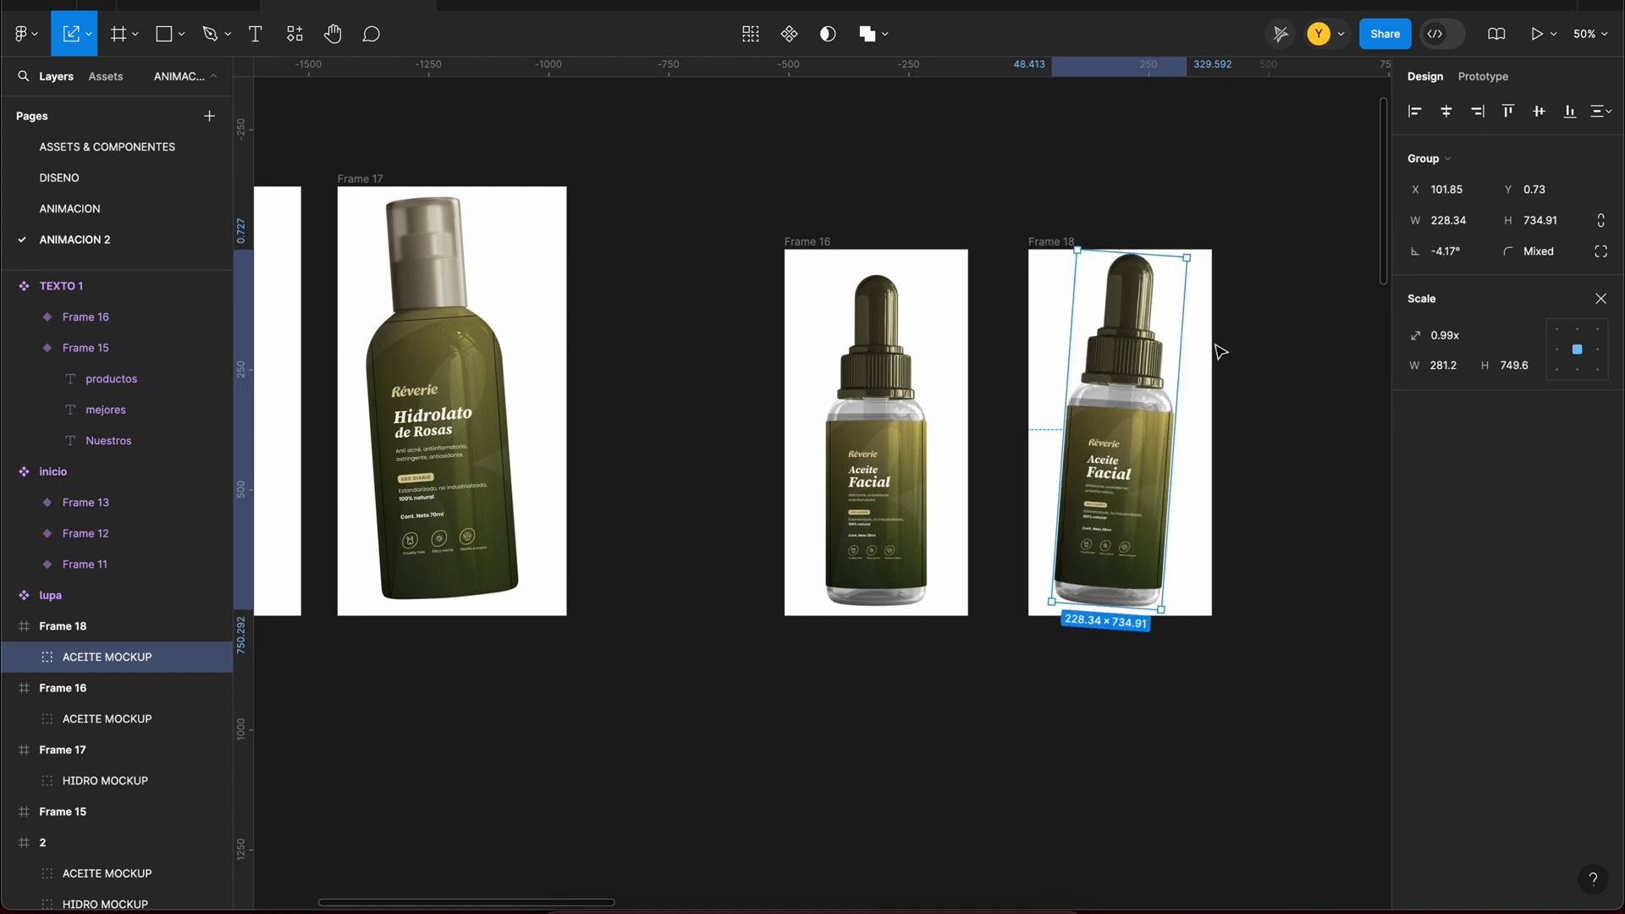
key(shift+Right)
key(shift+Right)
key(shift+Right)
click(1266, 363)
Step: Try to combine Frames 15 and 17 into a component set
scroll(1266, 363, left, 3)
scroll(1266, 363, down, 2)
drag(346, 180, 936, 716)
click(784, 34)
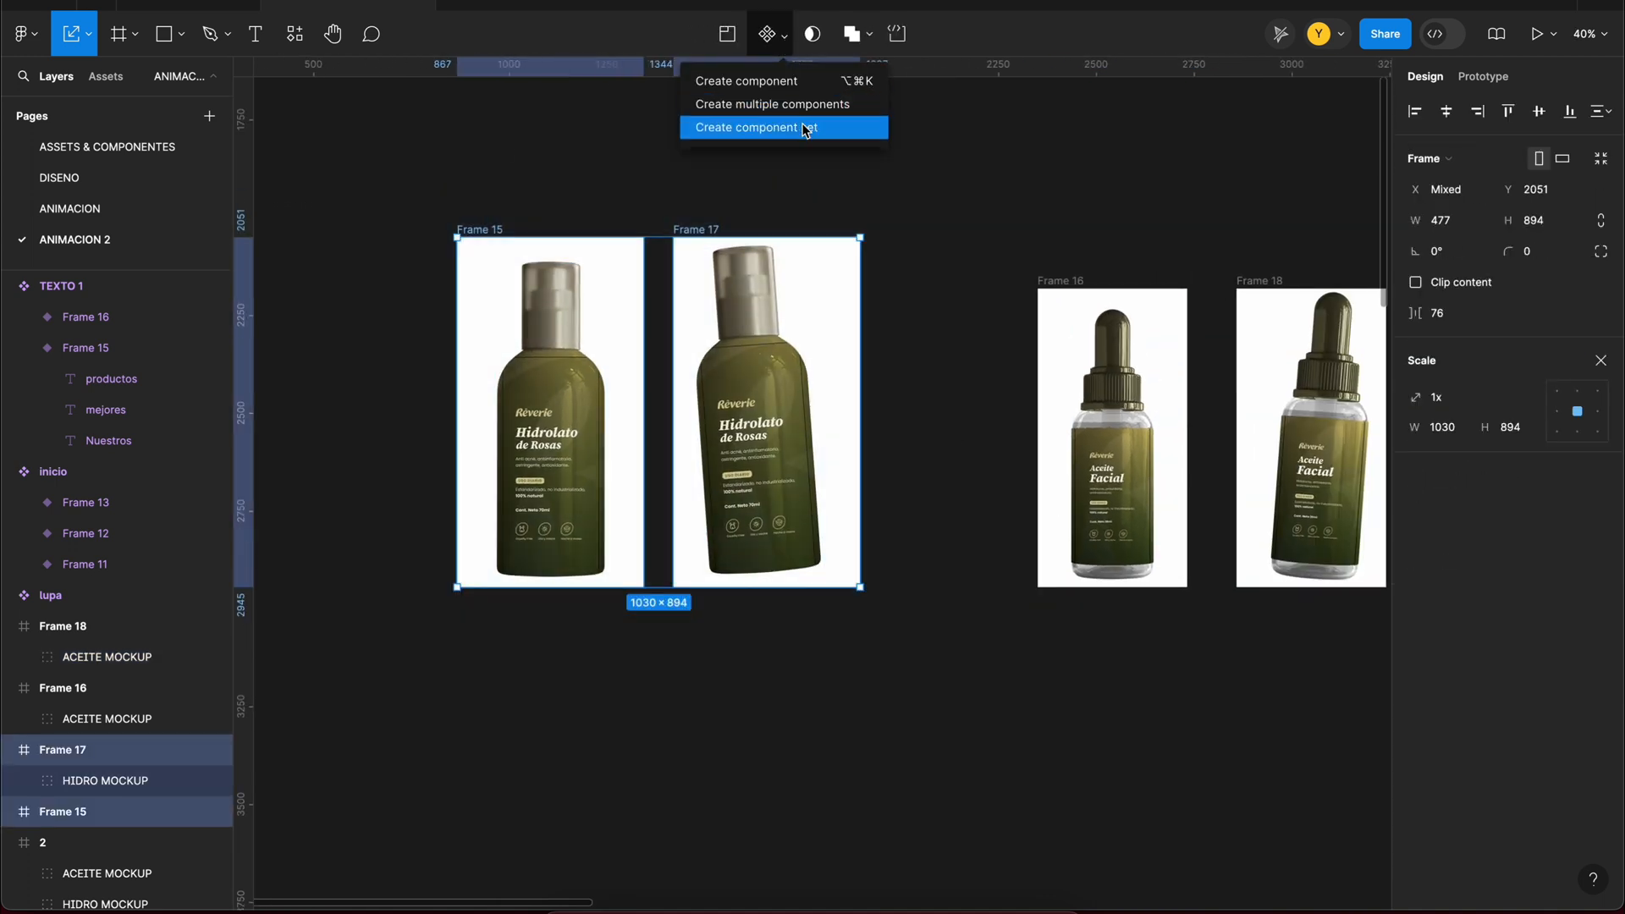
click(804, 127)
key(super+z)
key(super+z)
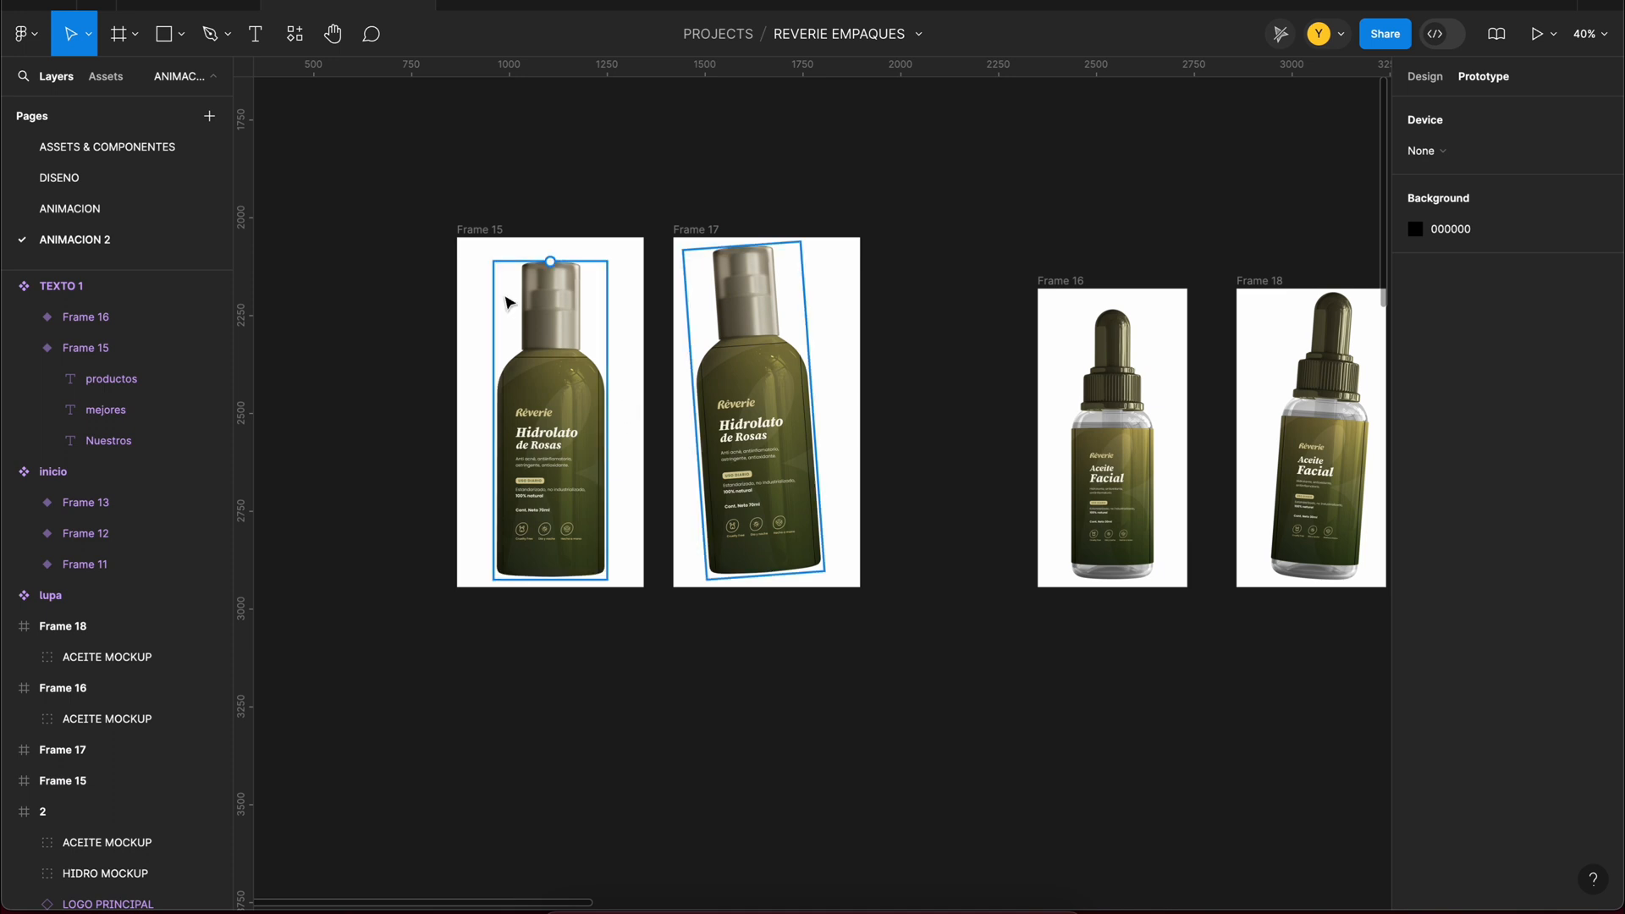
Step: Connect Frame 15 to Frame 17 with a While hovering prototype interaction
click(508, 302)
drag(644, 413, 668, 279)
click(614, 461)
click(605, 509)
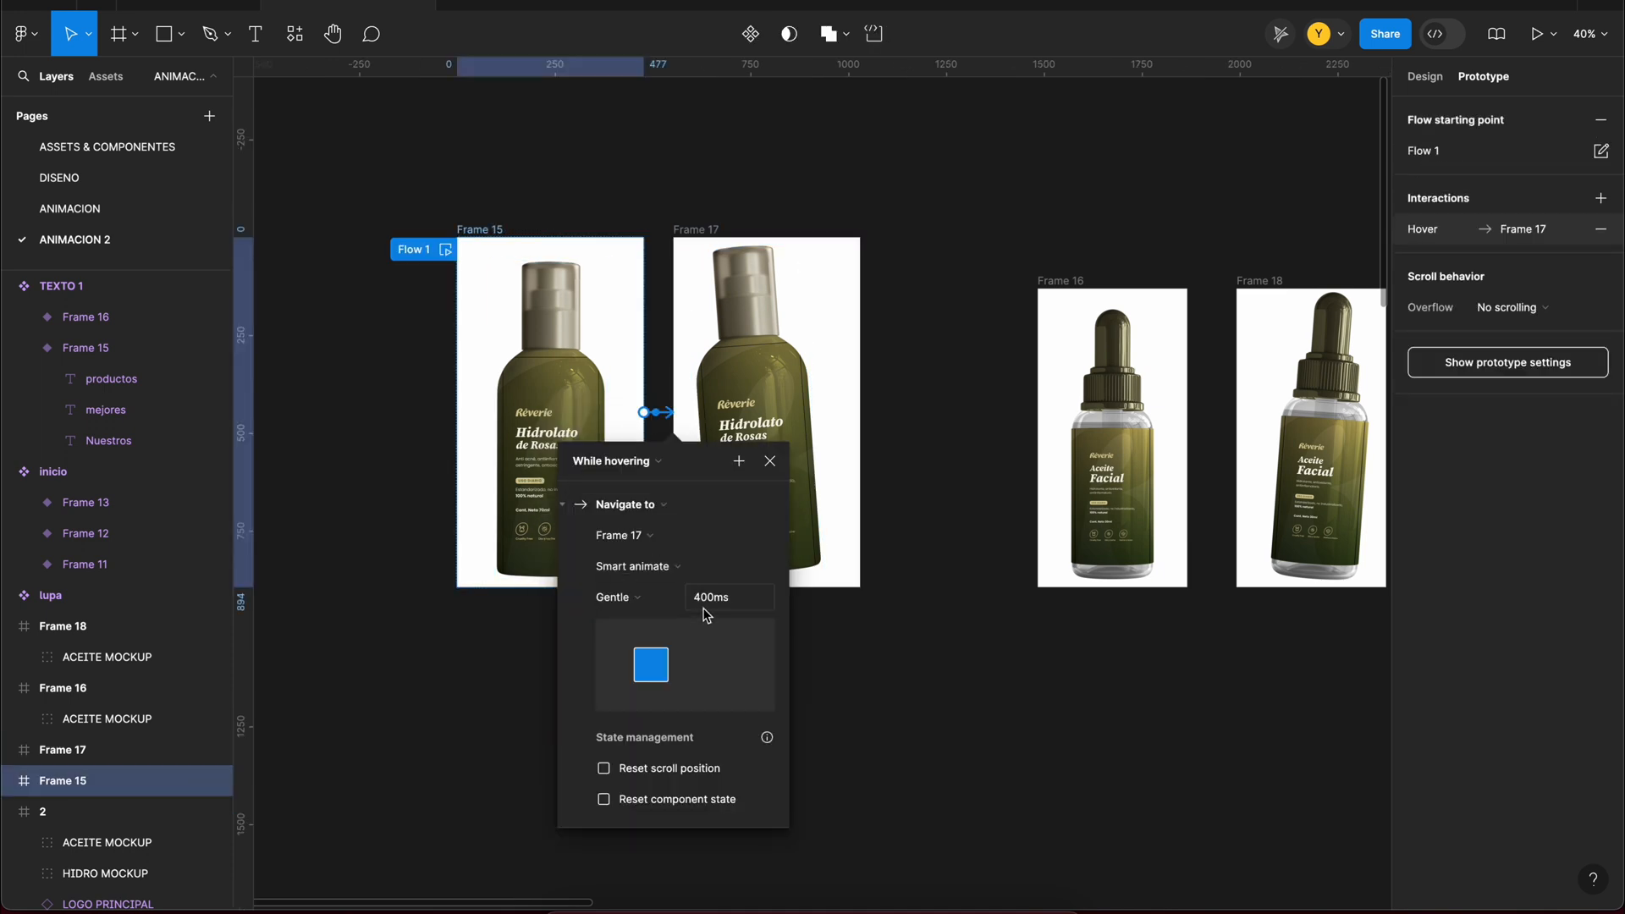
Step: Connect Frame 16 to Frame 18 with a While hovering prototype interaction
click(1069, 286)
drag(1188, 437, 1255, 436)
click(1157, 486)
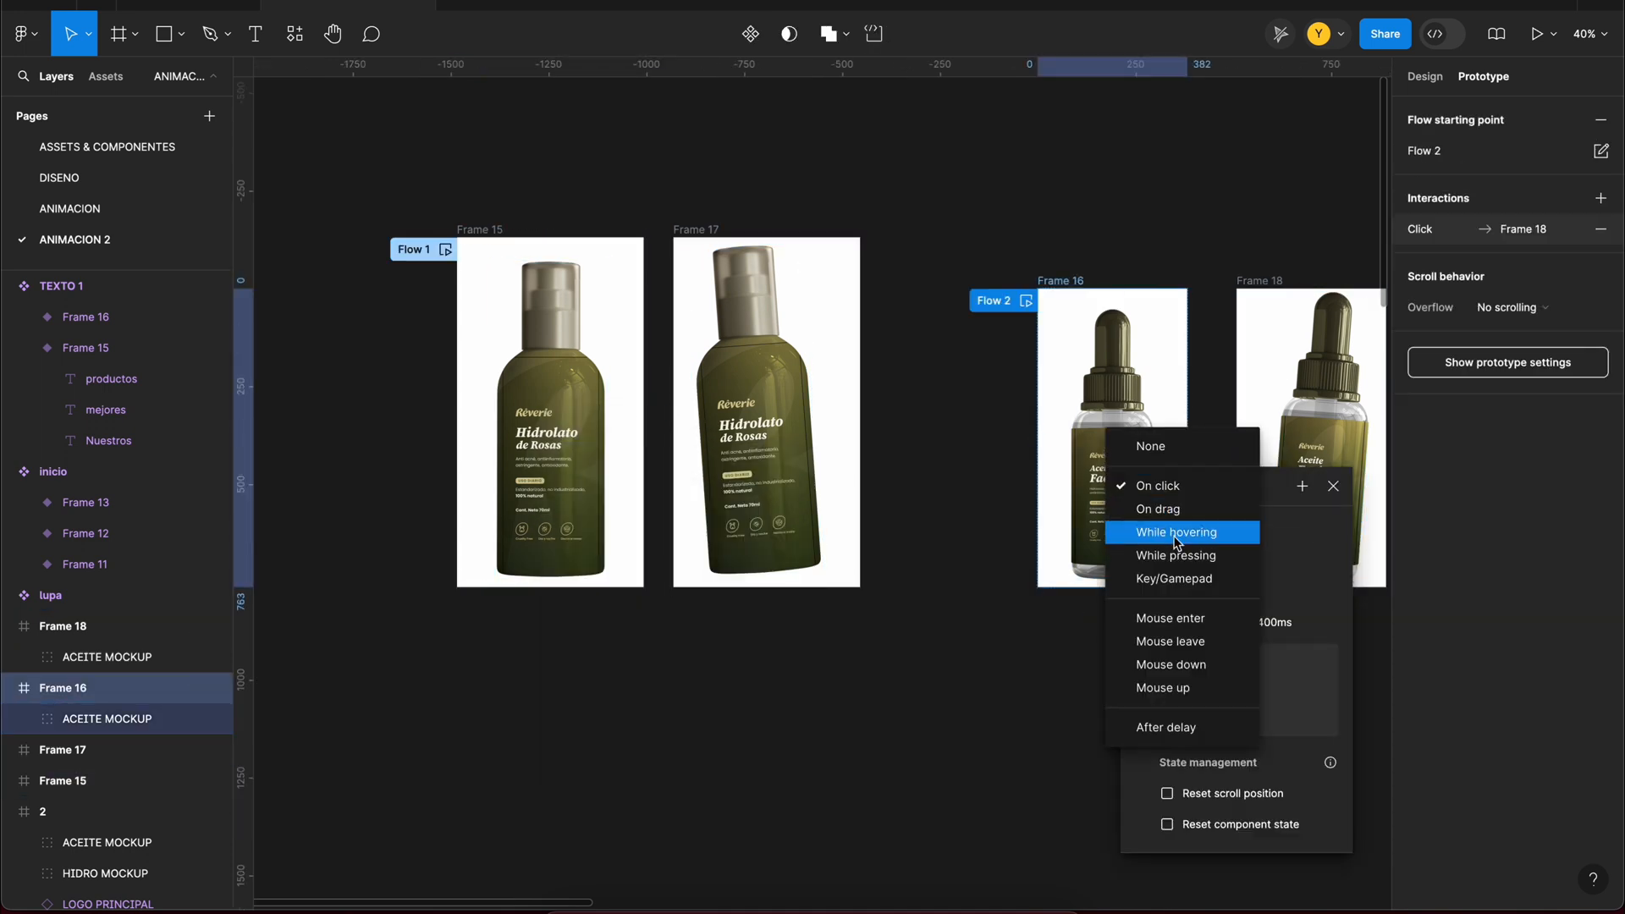
click(1176, 533)
click(942, 280)
Step: Preview Flow 1 and Flow 2 to check the hover tilt of both bottles
click(559, 294)
key(shift+space)
drag(1430, 59, 1293, 79)
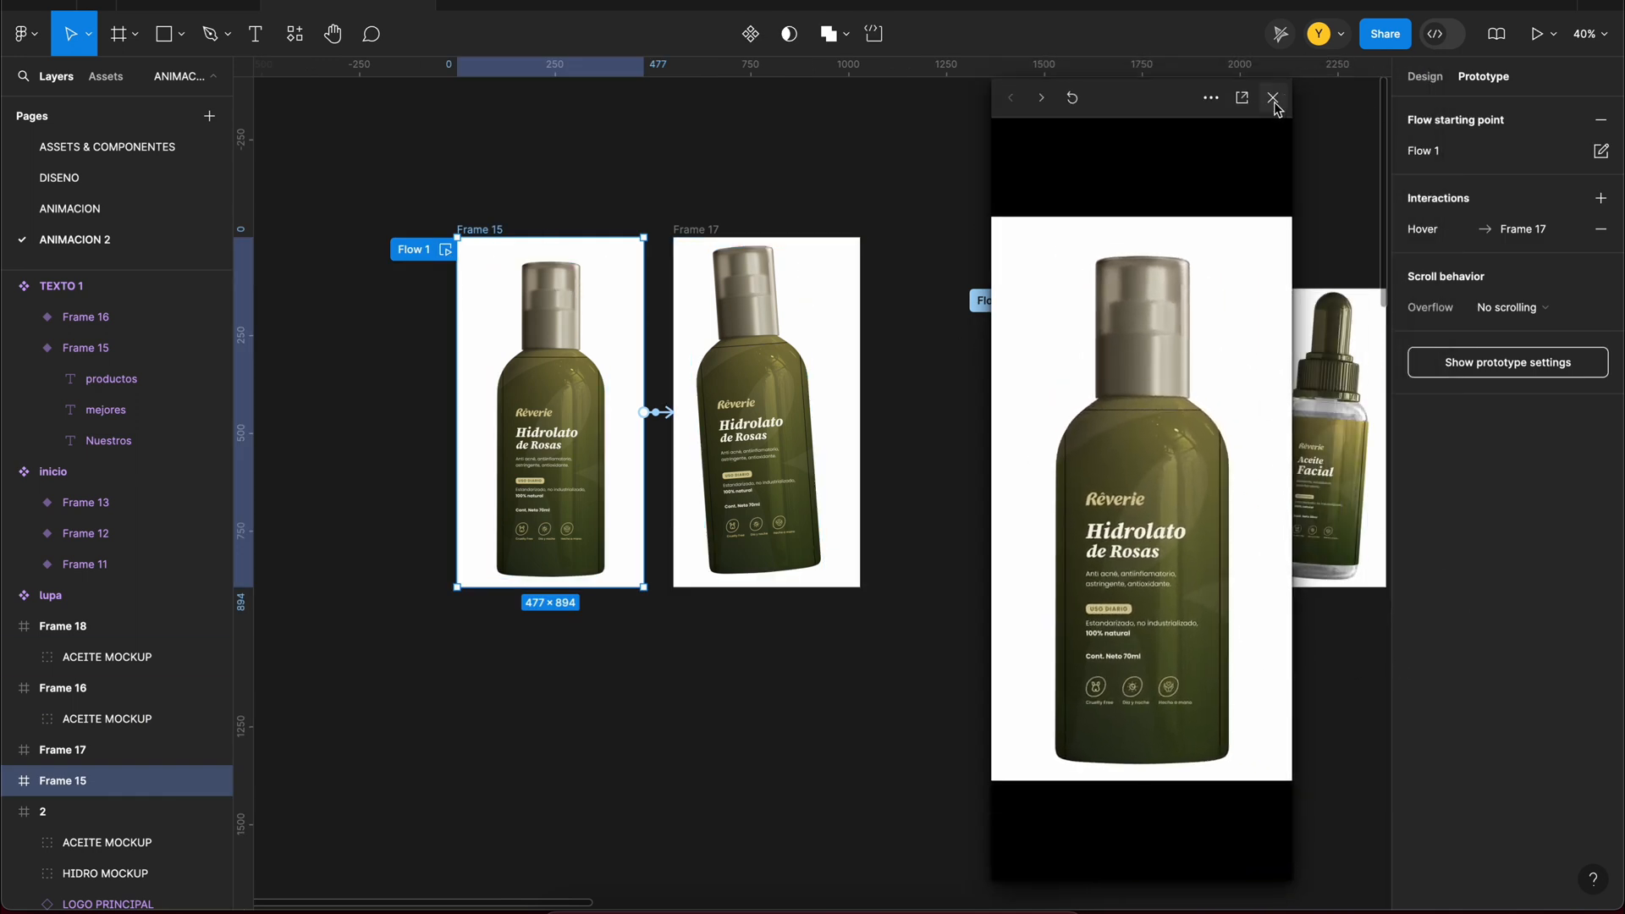
click(982, 305)
mouse_move(1094, 456)
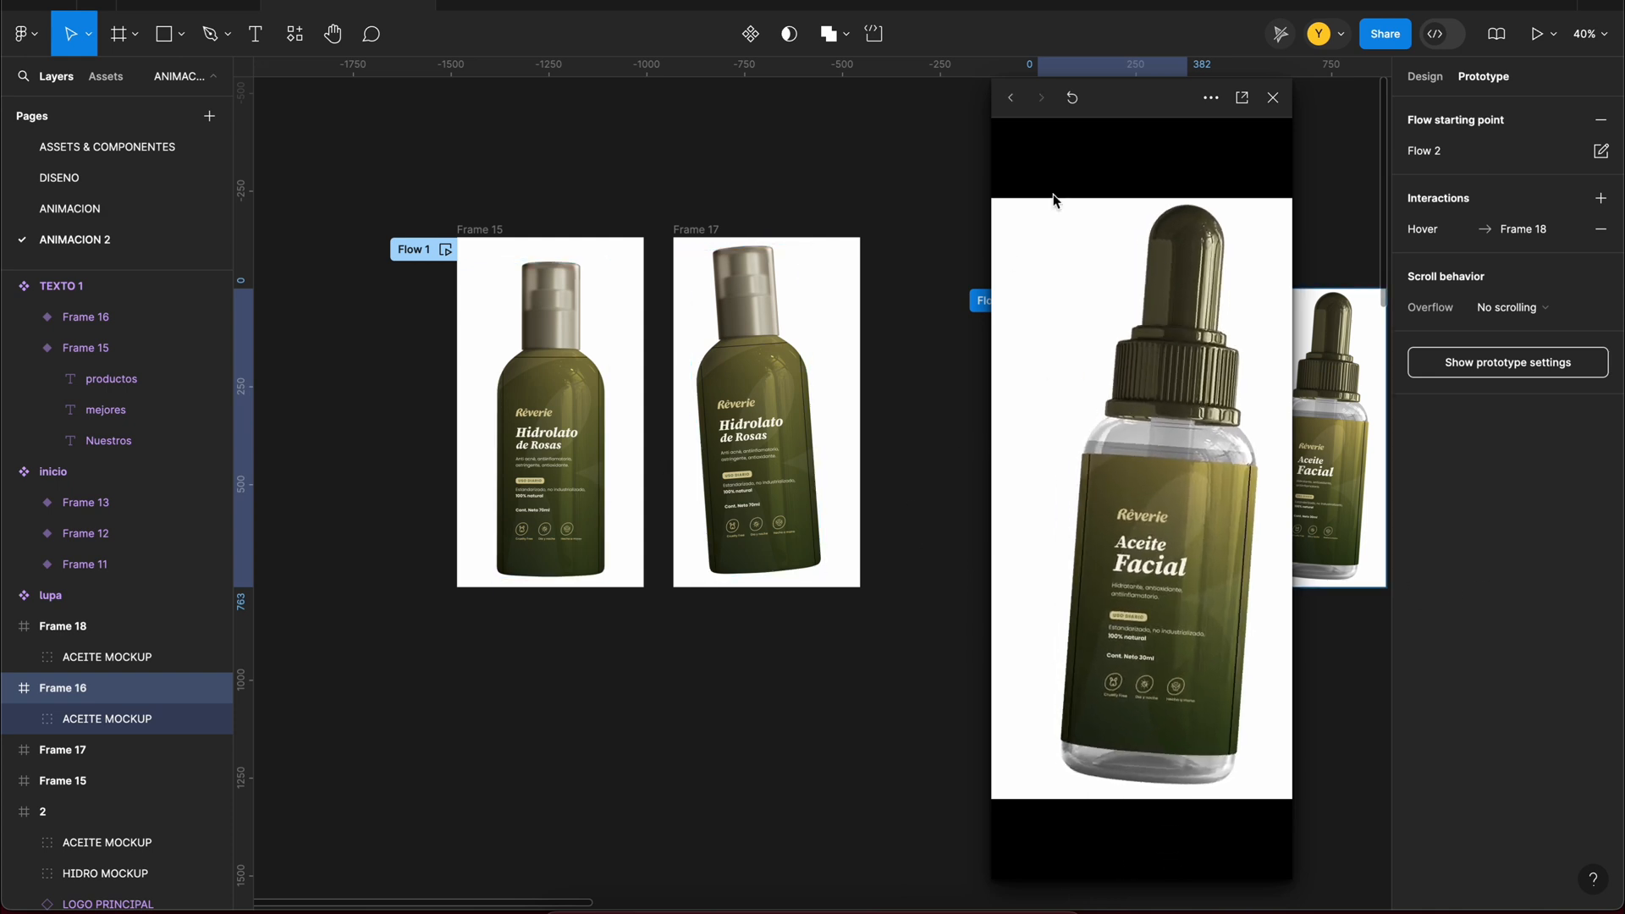
Step: Combine Frames 15 and 17 into a component set and rename it HIDRO HOVER
click(900, 251)
drag(969, 163, 351, 719)
click(783, 34)
click(745, 127)
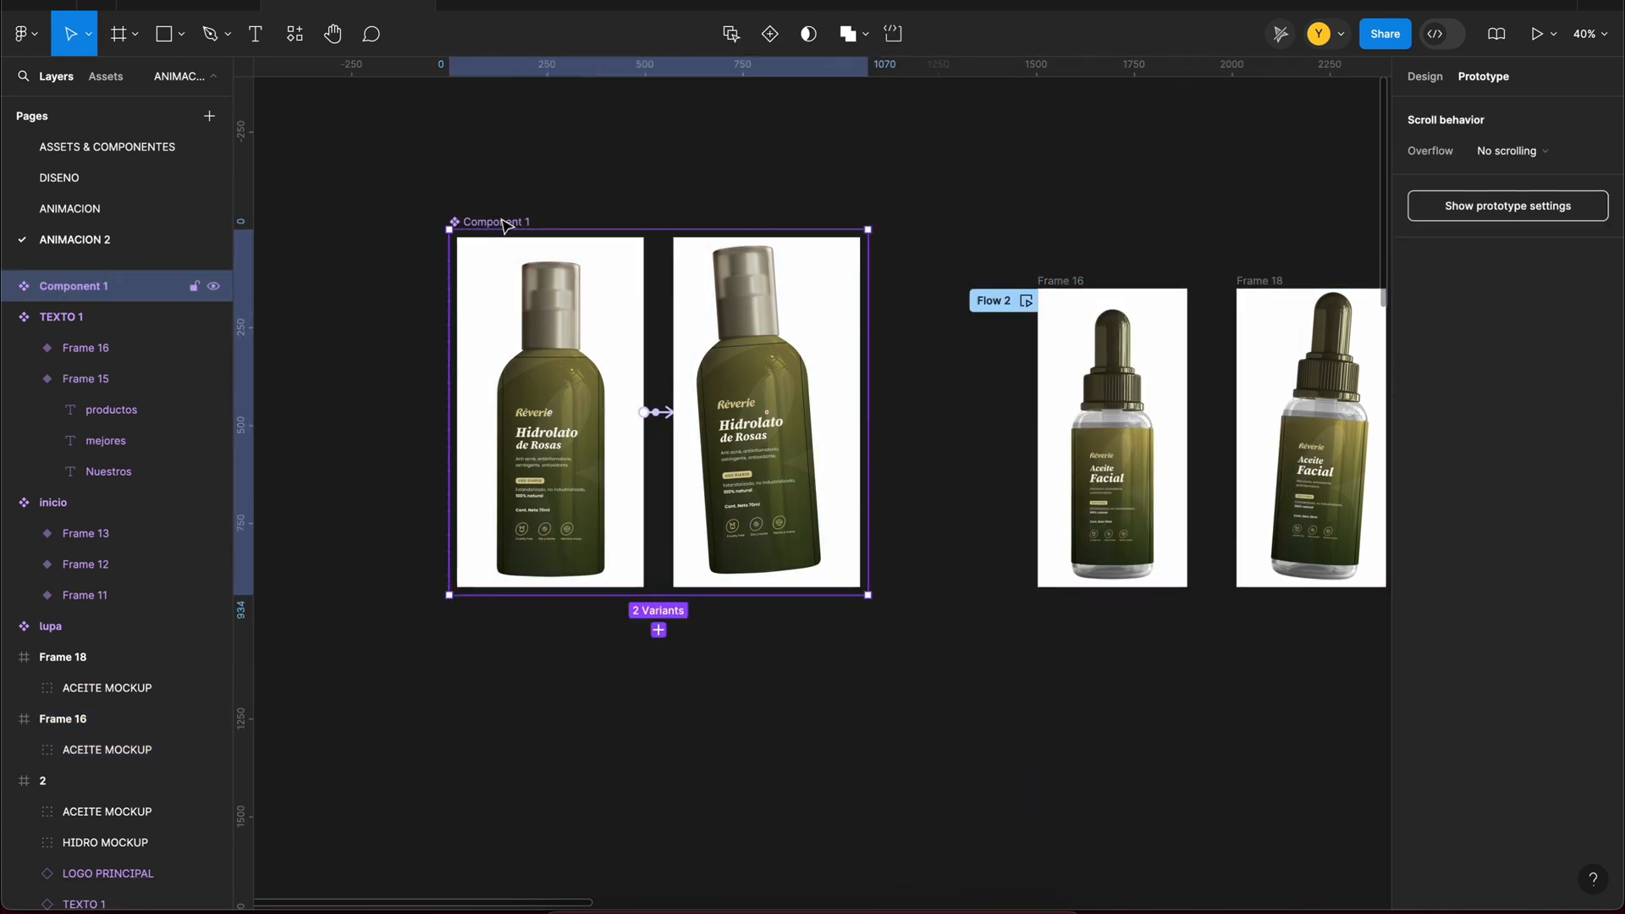
scroll(714, 207, right, 3)
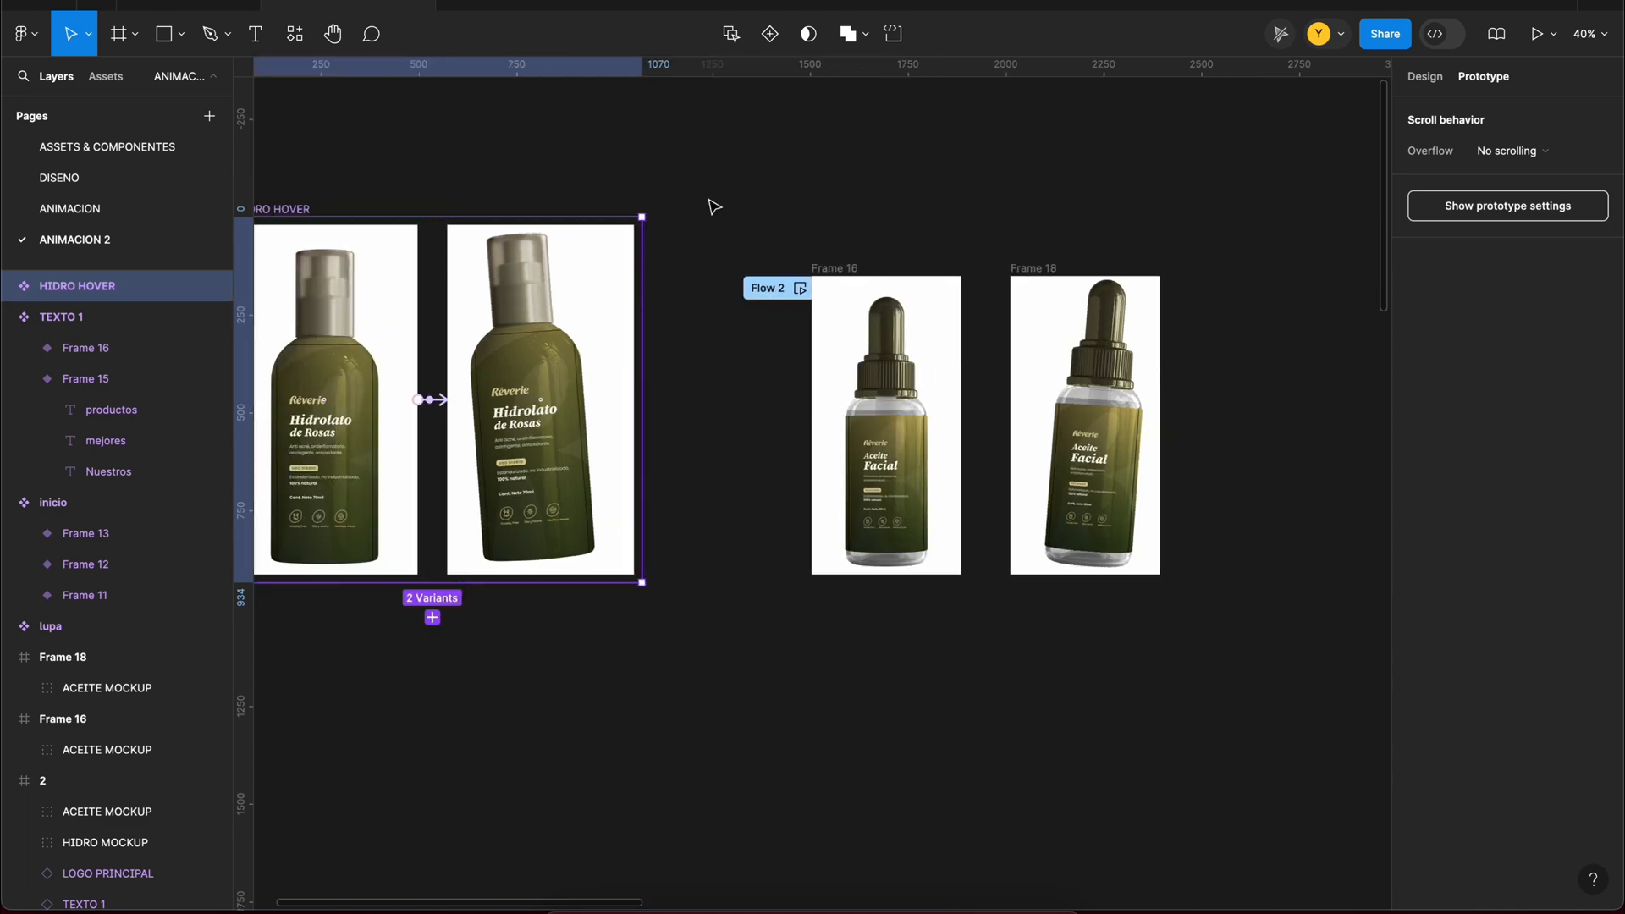
Step: Combine Frames 16 and 18 into a component set and rename it ACEITE HOVER
drag(714, 207, 1216, 608)
click(818, 127)
double_click(860, 260)
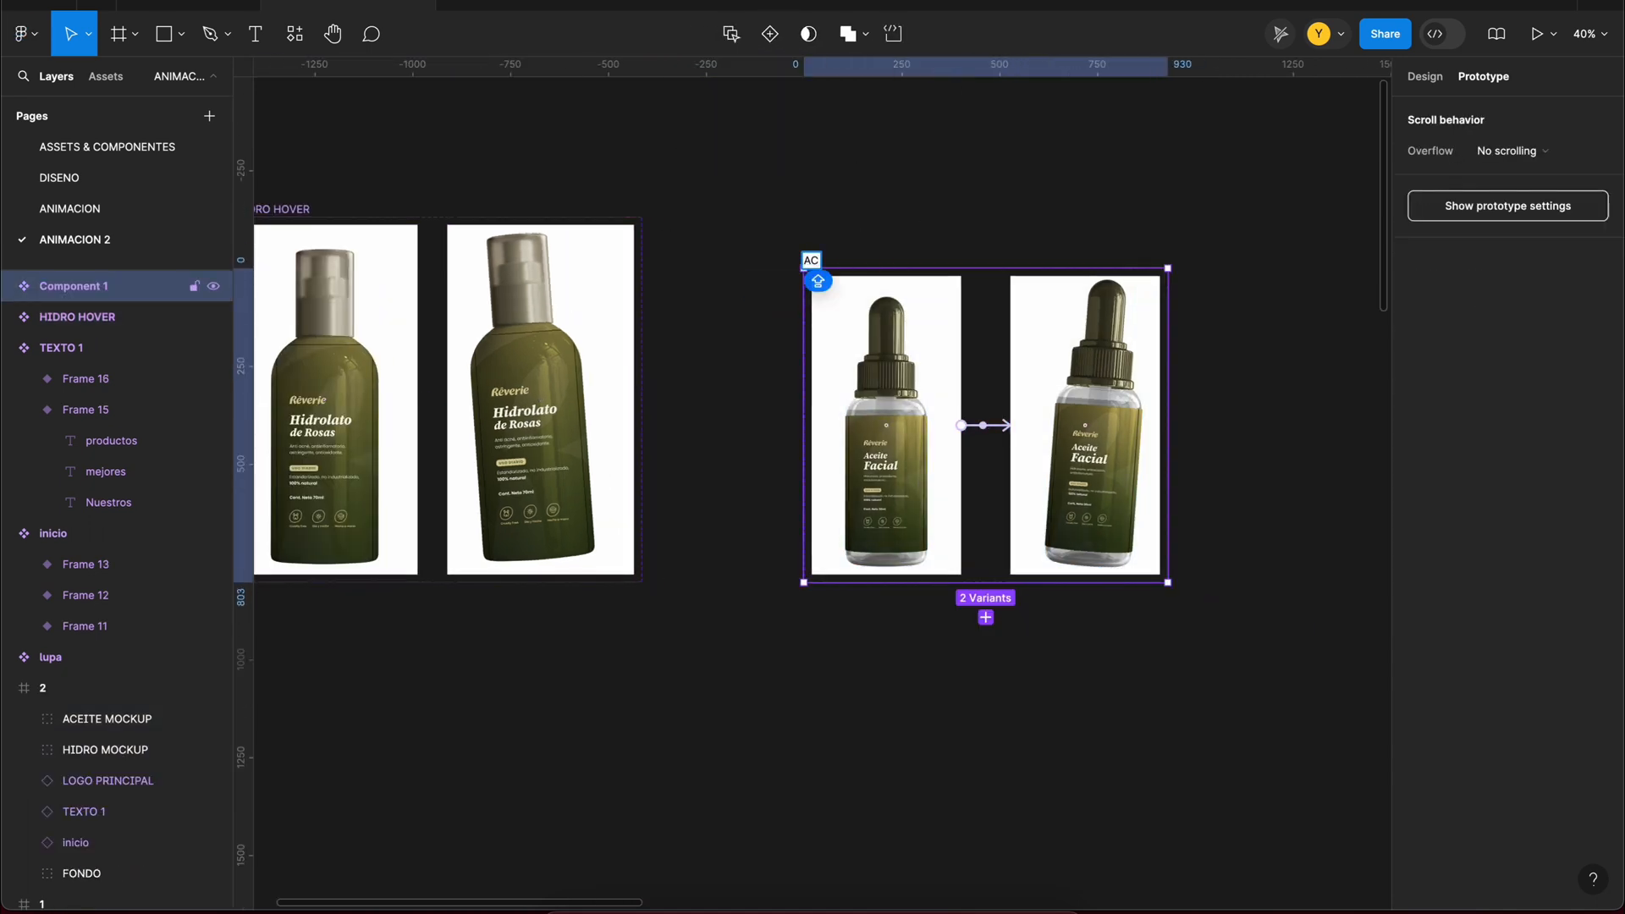
text(ACEITE HOVER)
key(Return)
Step: Move both hover component sets above TEXTO 1 and remove the white fill from their variants
scroll(668, 204, down, 3)
drag(782, 243, 762, 352)
scroll(795, 323, down, 5)
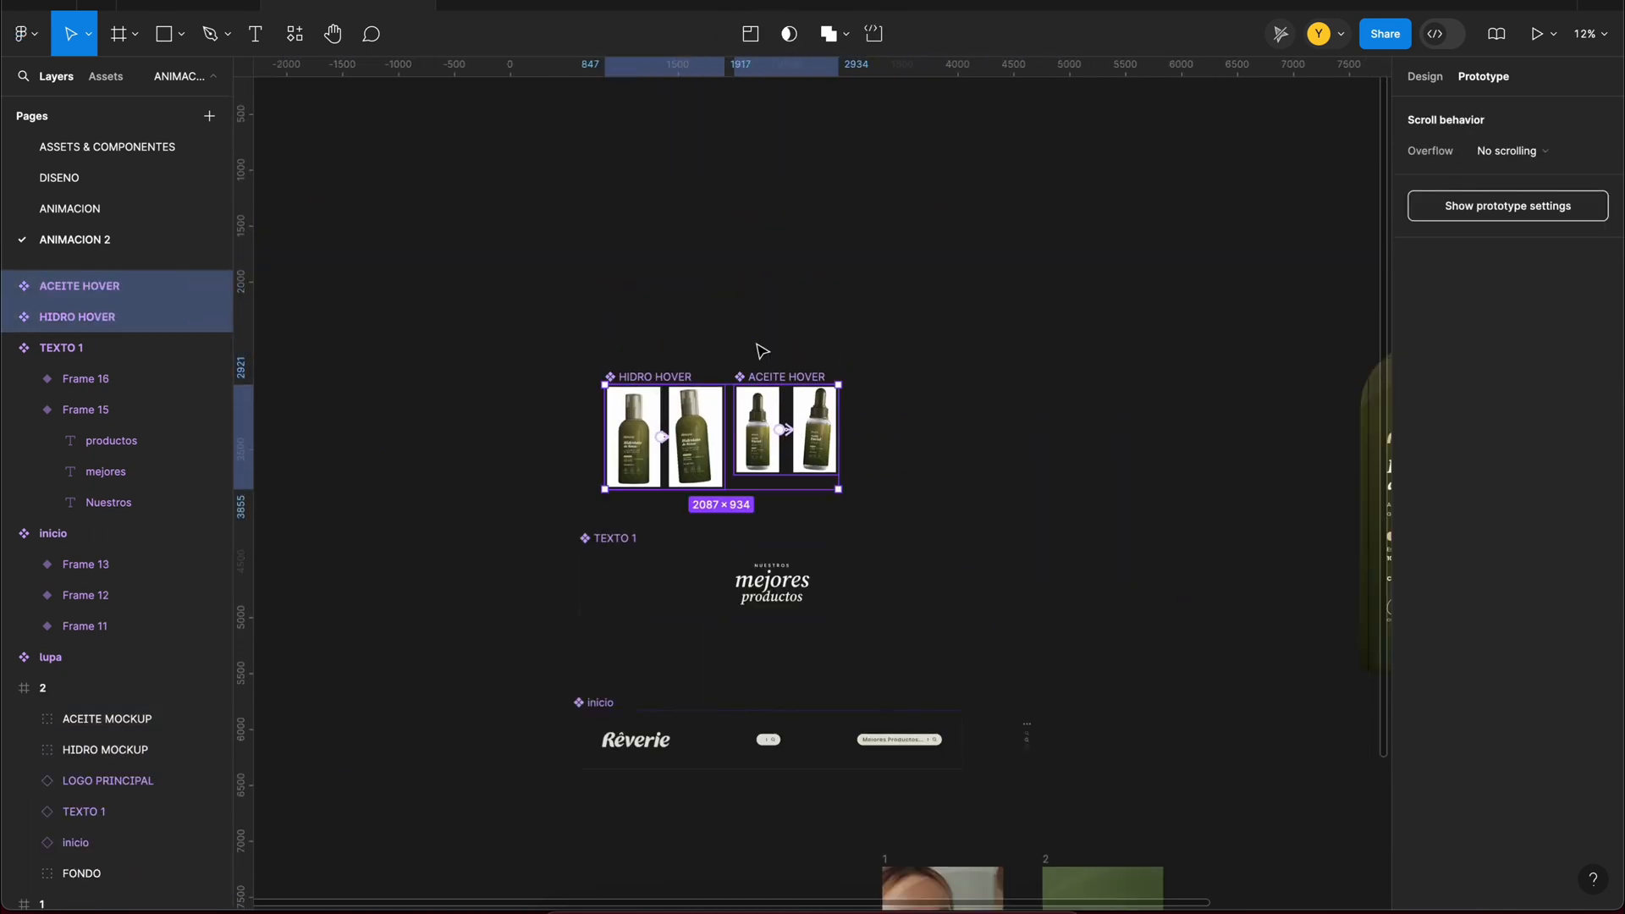
double_click(489, 358)
key(Escape)
click(1120, 339)
scroll(783, 525, down, 5)
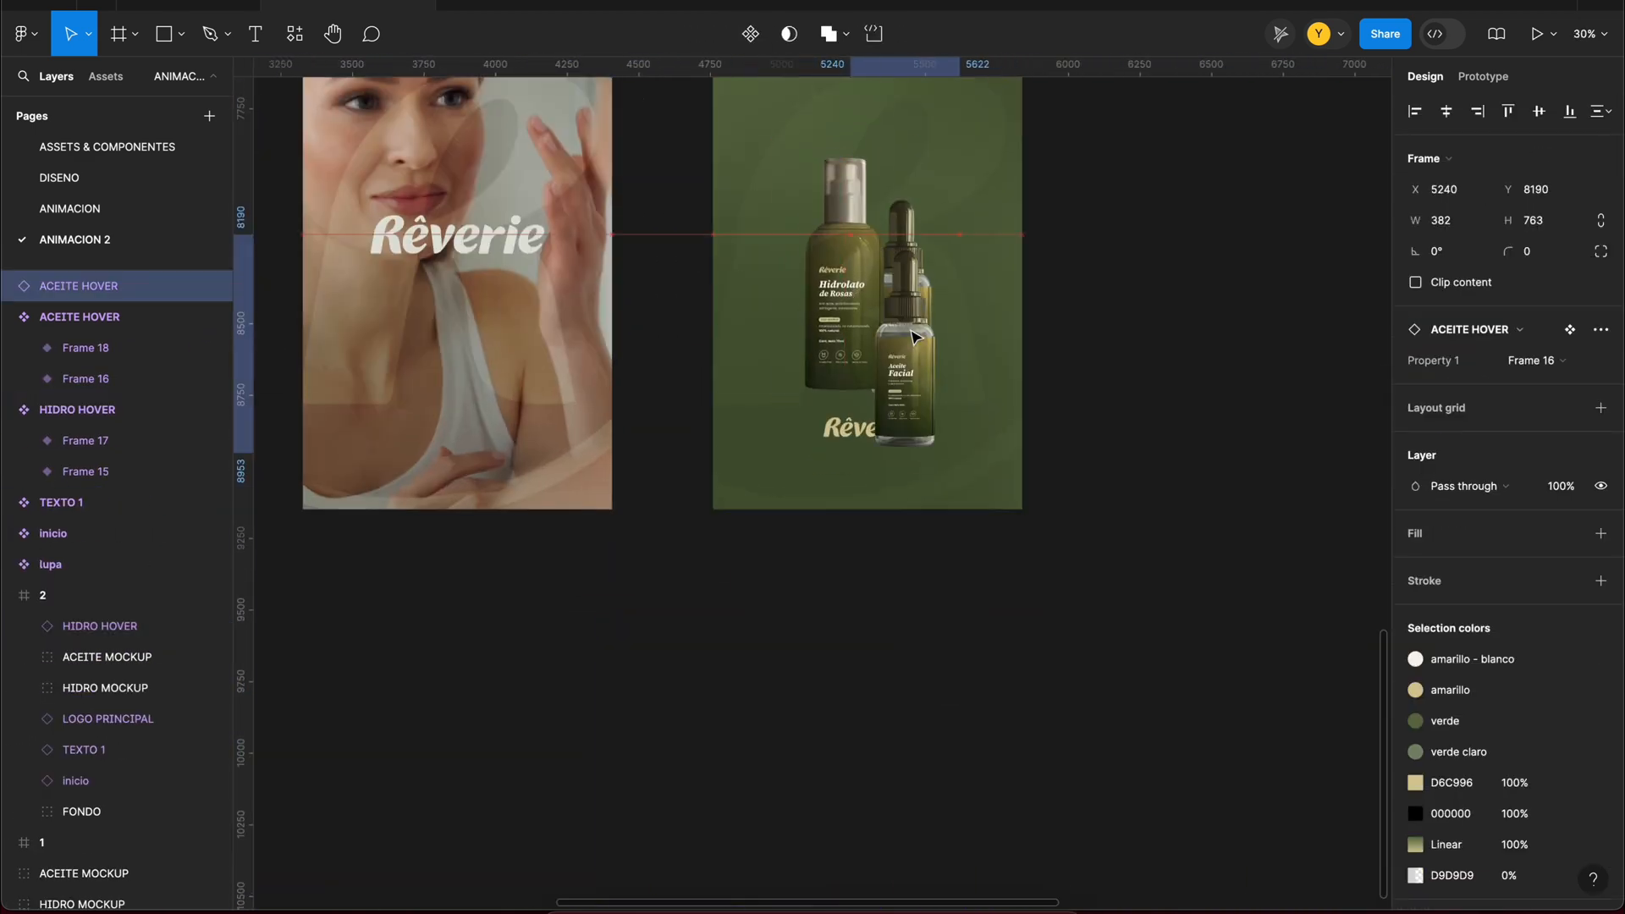
Step: Replace frame 2's bottle mockups with HIDRO HOVER and ACEITE HOVER instances, and place scaled-down copies at 0% opacity in frame 1
scroll(715, 646, up, 3)
shift+click(847, 474)
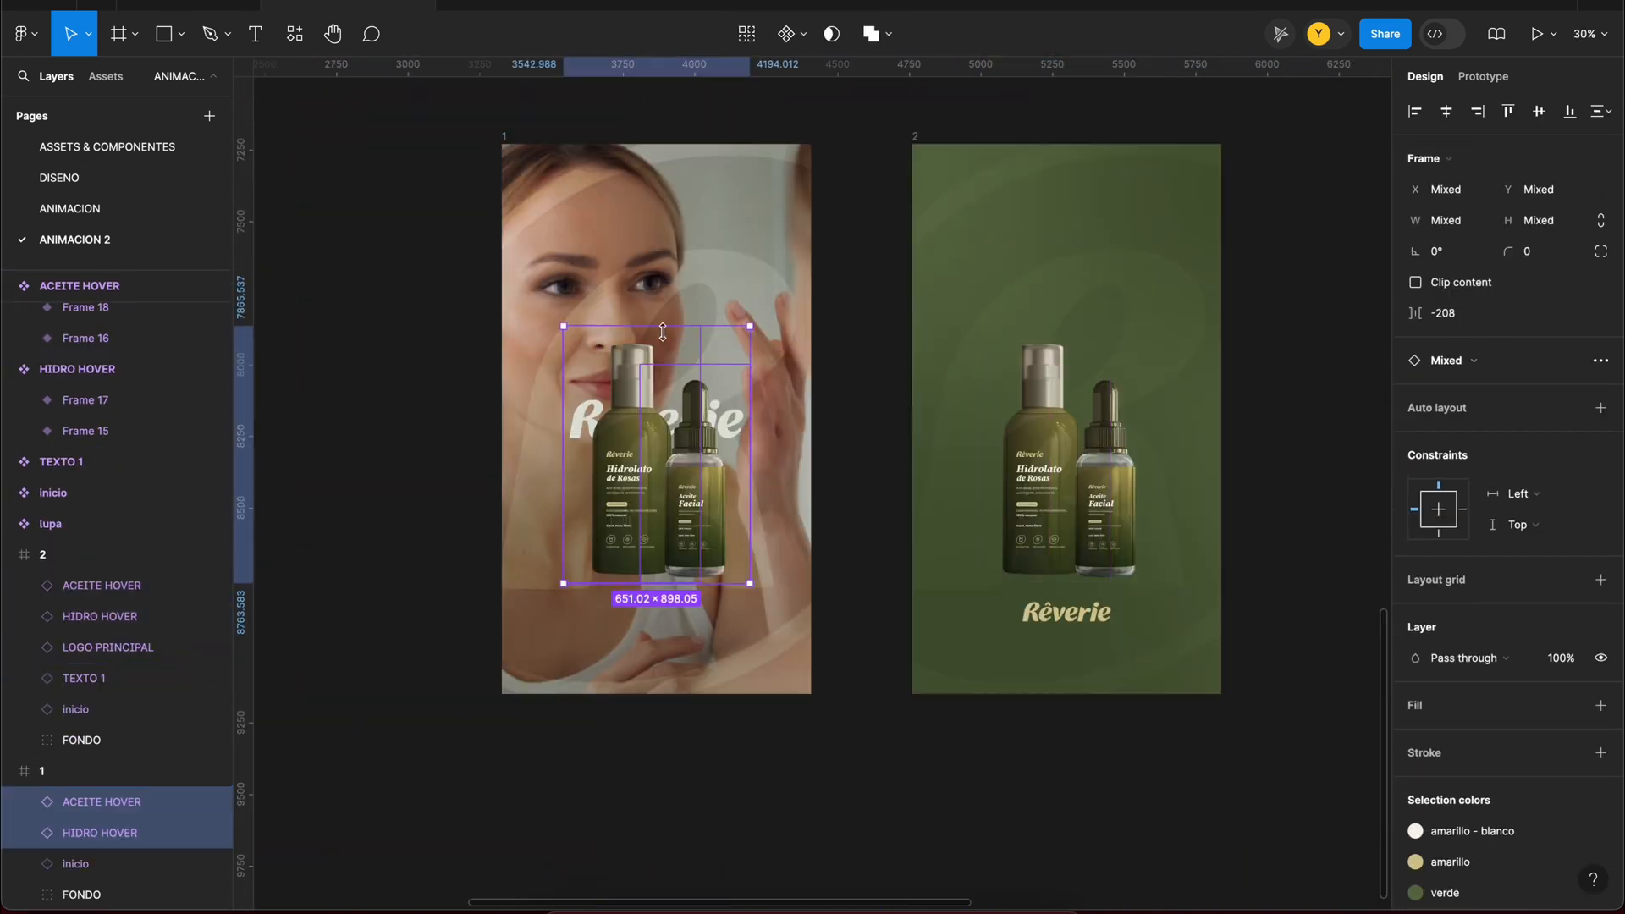
key(k)
drag(652, 546, 652, 626)
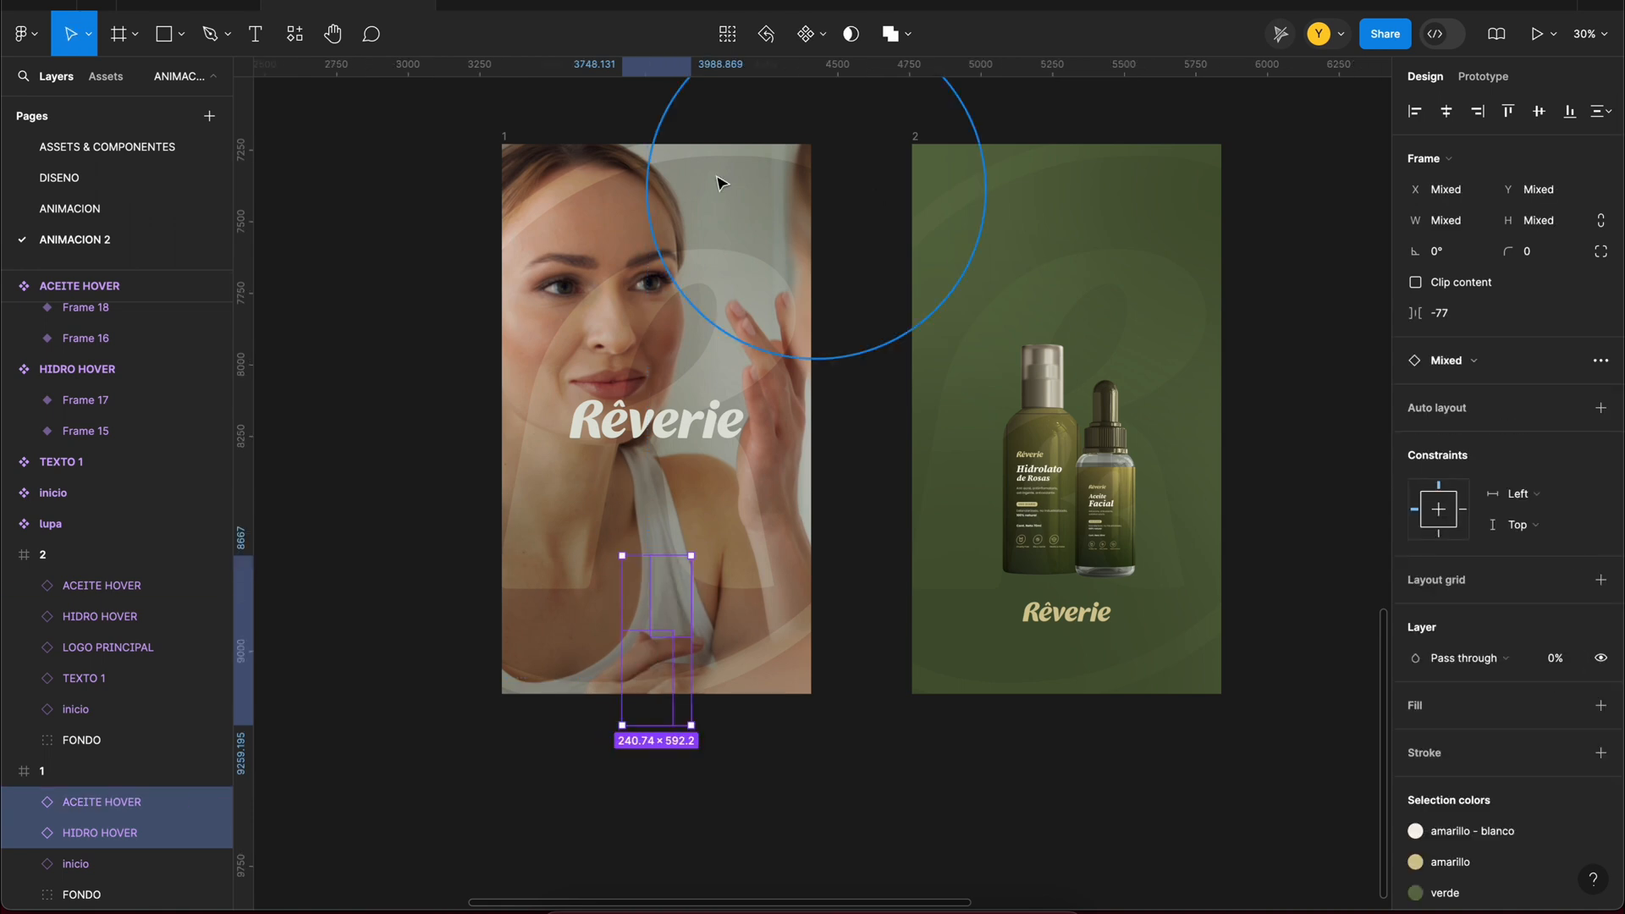
Step: Preview the presentation from frame 1 to check the bottles' entrance and hover animation
key(Escape)
key(shift+space)
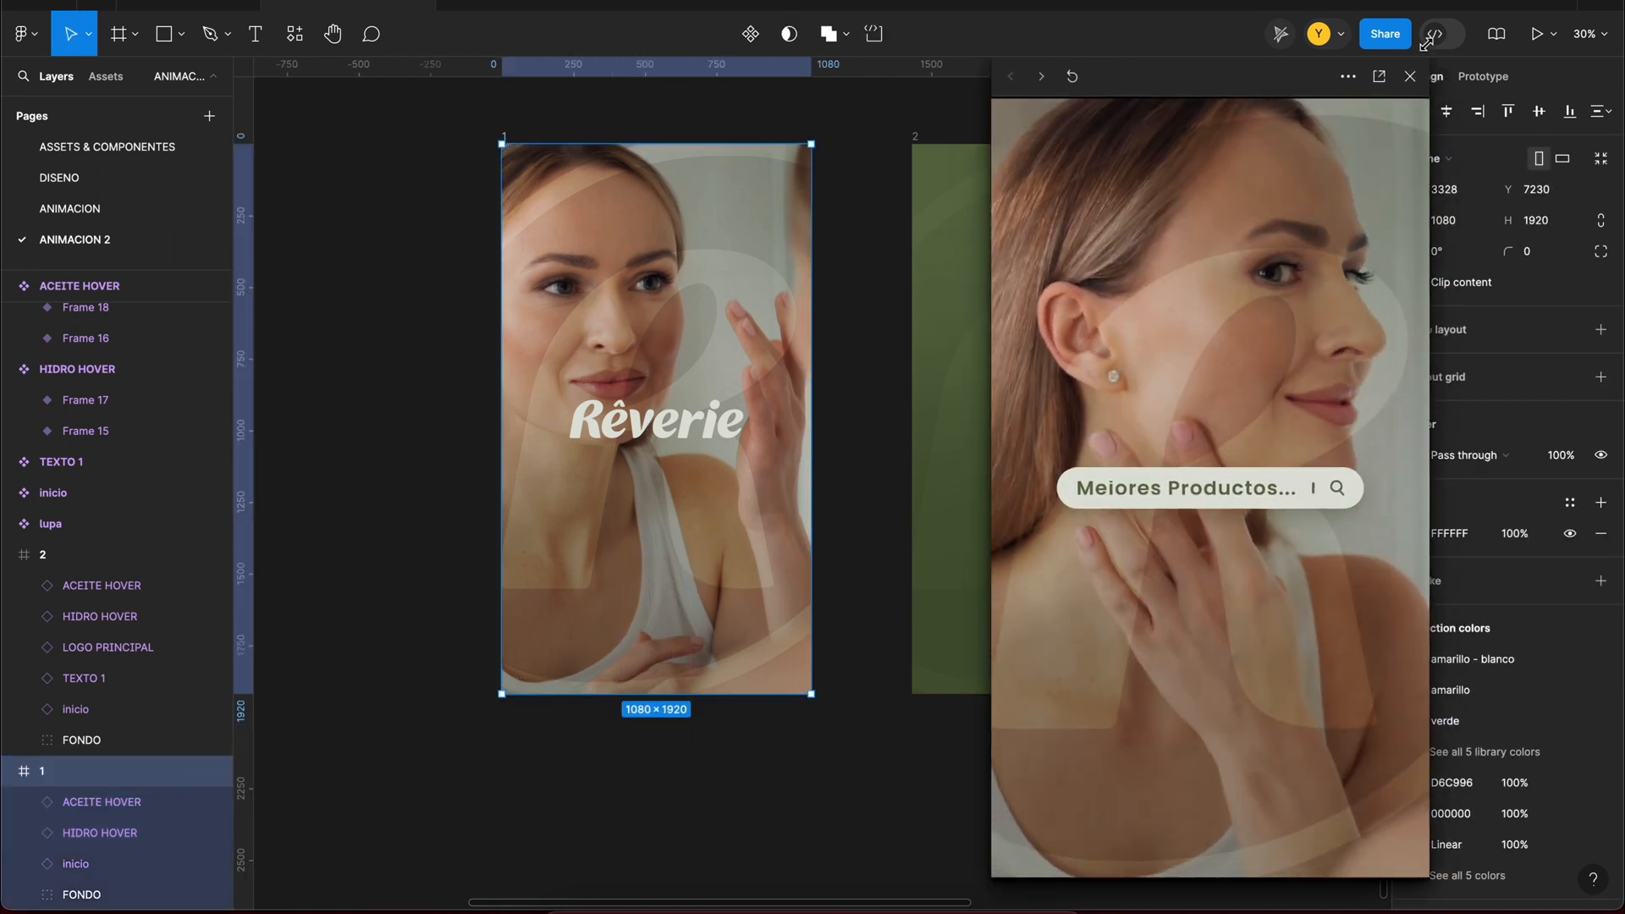
click(1071, 76)
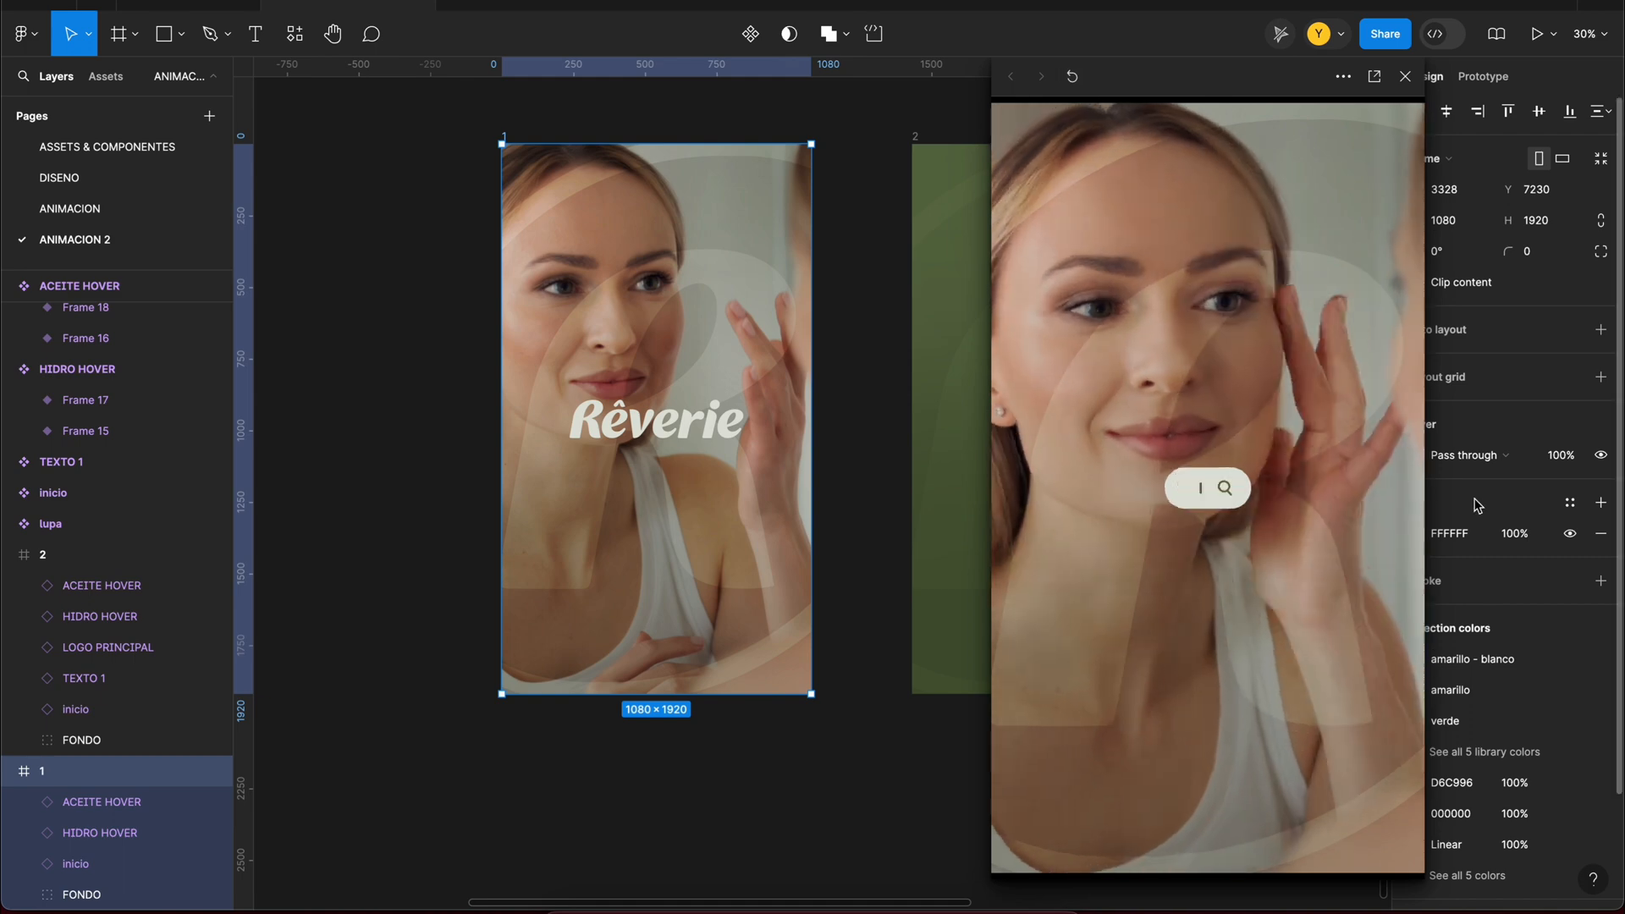
click(1406, 77)
Step: Narrow the HIDRO HOVER variants around their bottles and preview the hover in frame 2
click(1294, 494)
drag(1294, 495, 1162, 496)
click(783, 138)
key(shift+space)
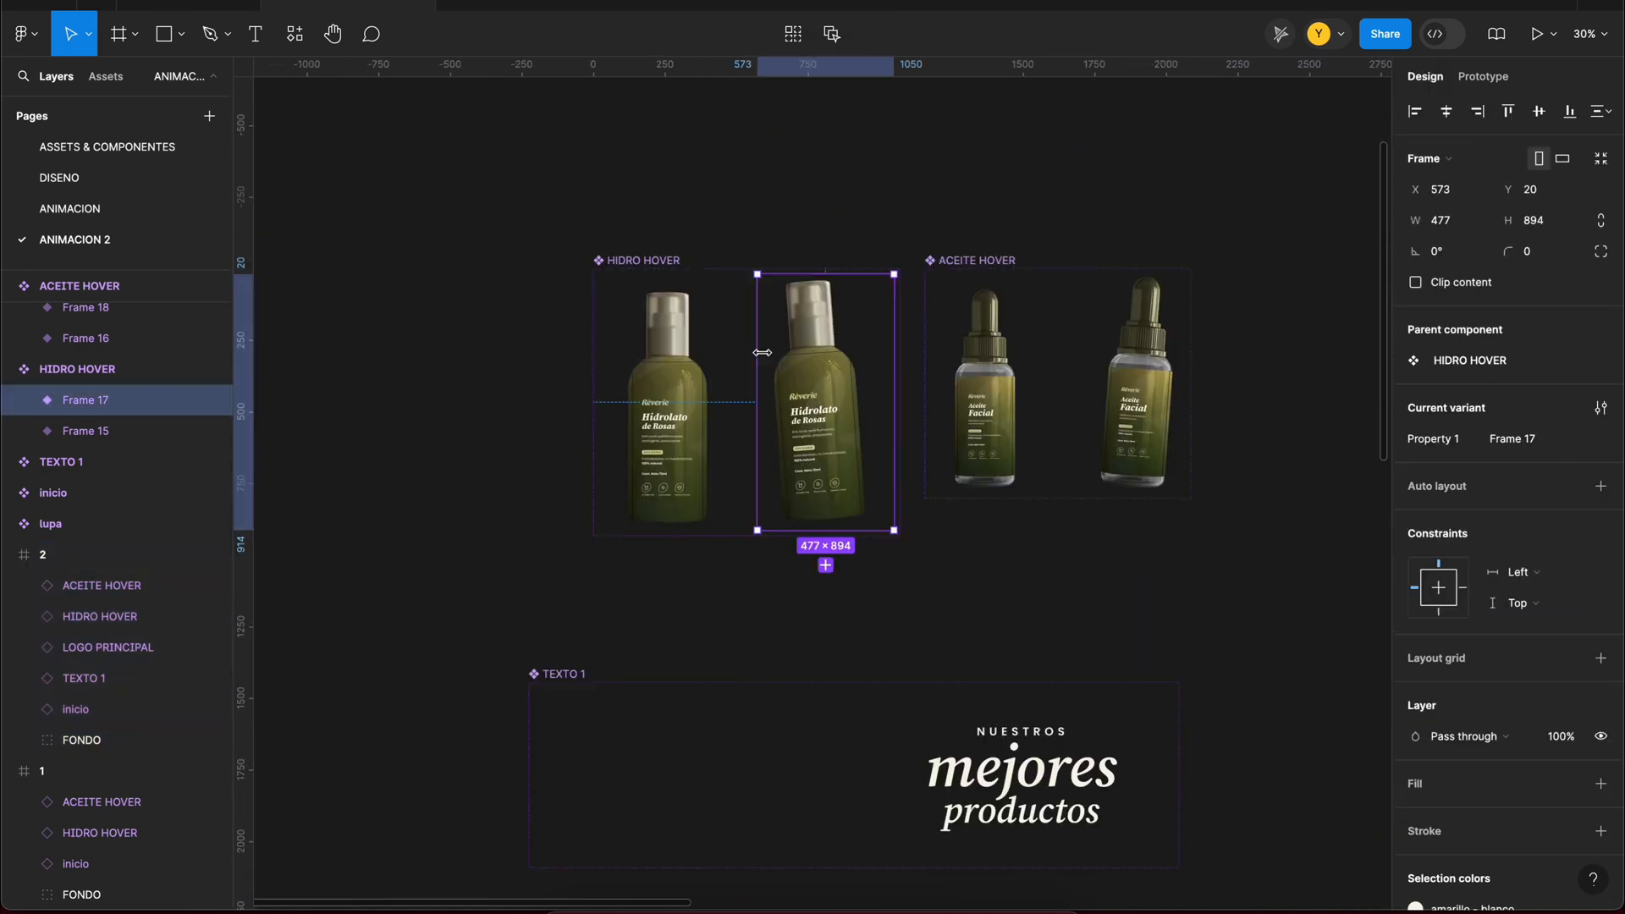
scroll(846, 423, up, 5)
double_click(855, 423)
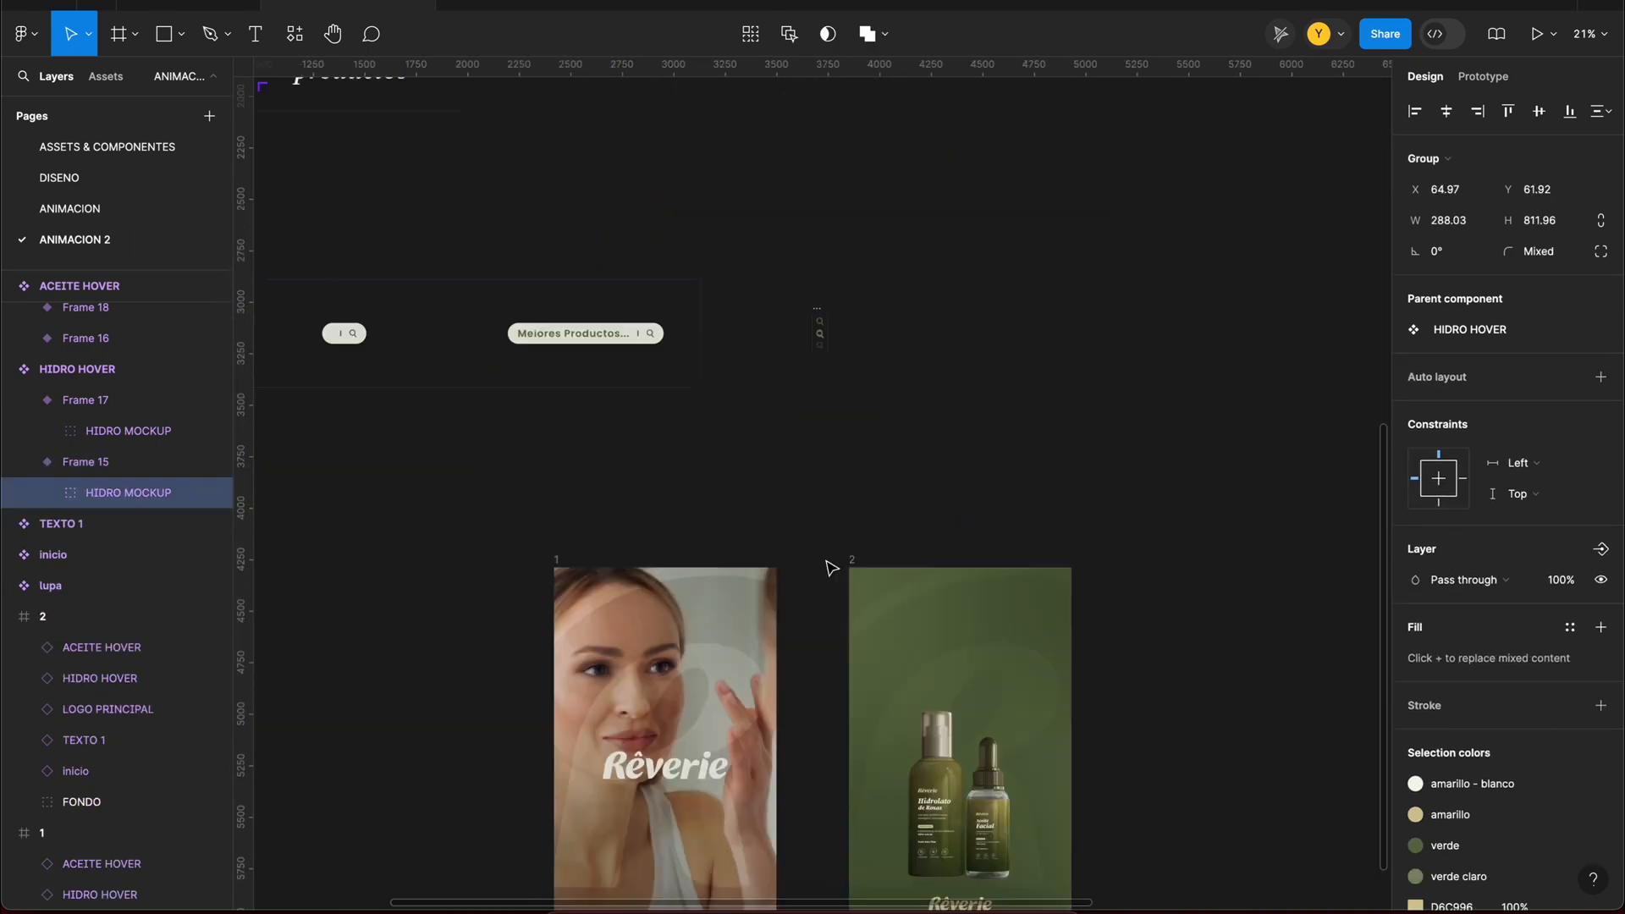
click(848, 565)
key(shift+space)
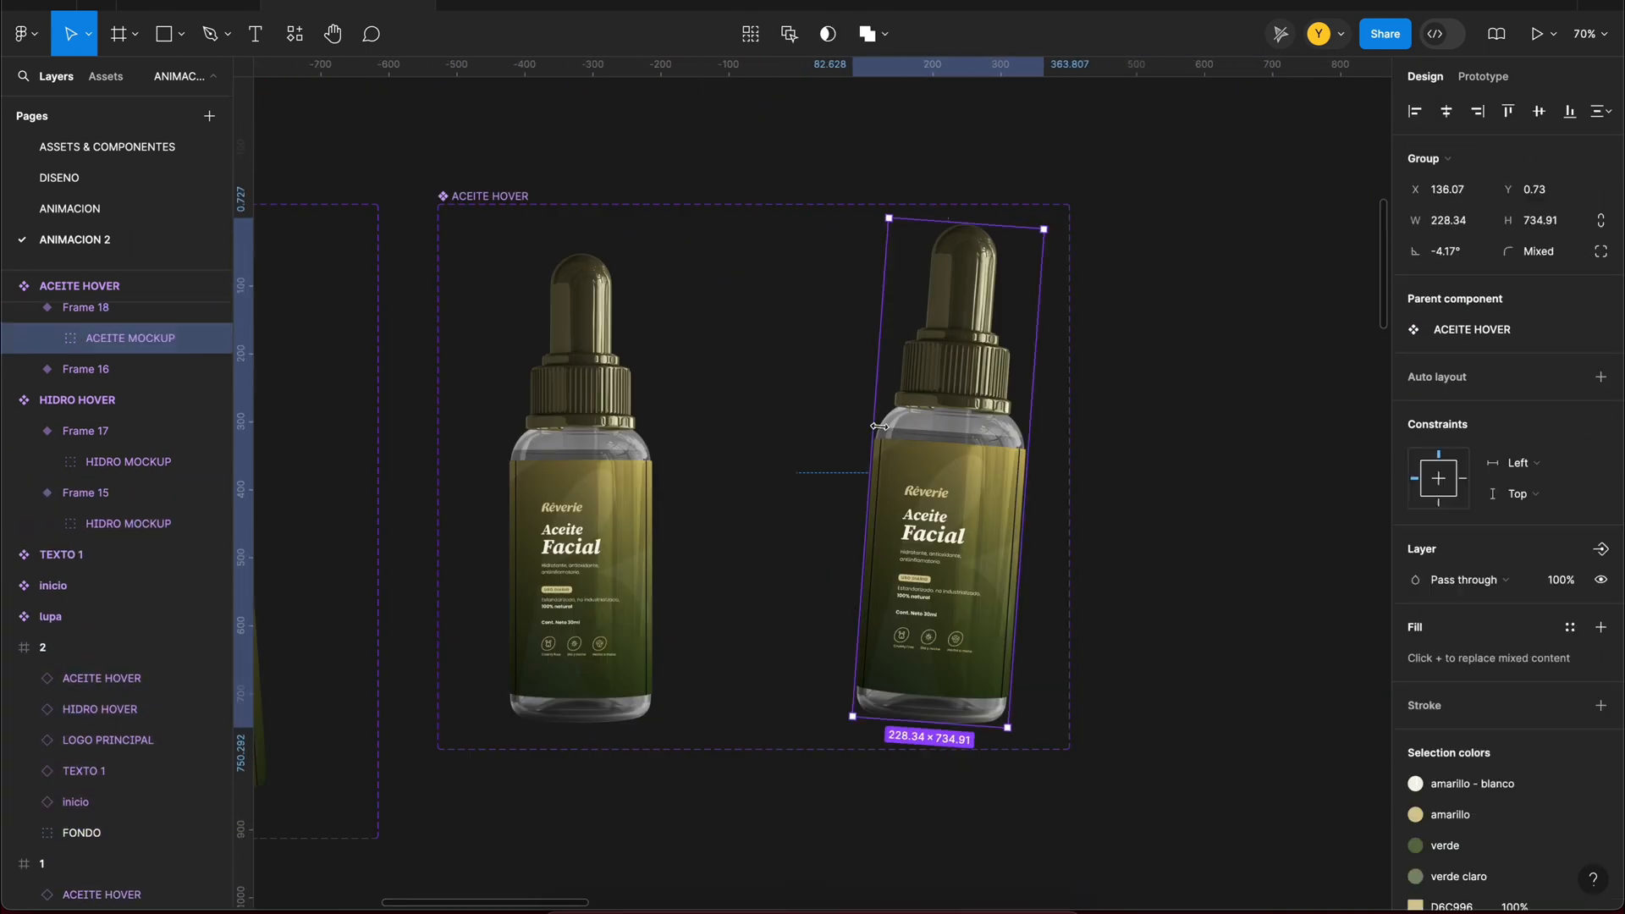
Step: Narrow the ACEITE HOVER variants, Frame 16 to 295 and Frame 18 to 323 wide, and shift the tilted ACEITE MOCKUP to X 95.26
key(ctrl+z)
key(ctrl+shift+z)
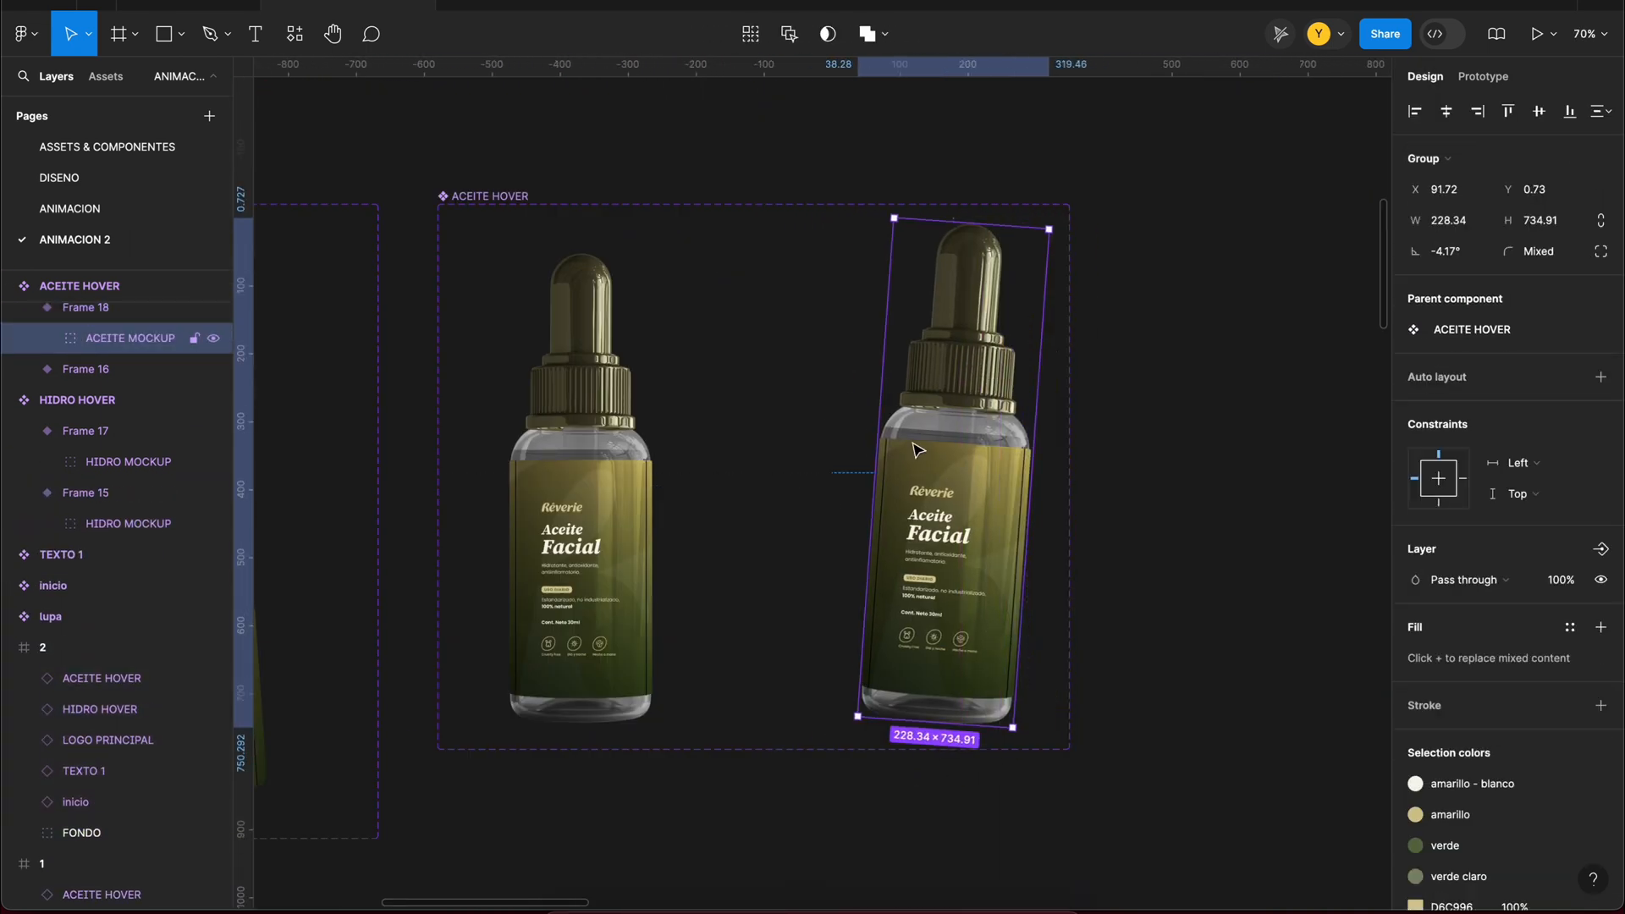
key(ctrl+z)
click(682, 428)
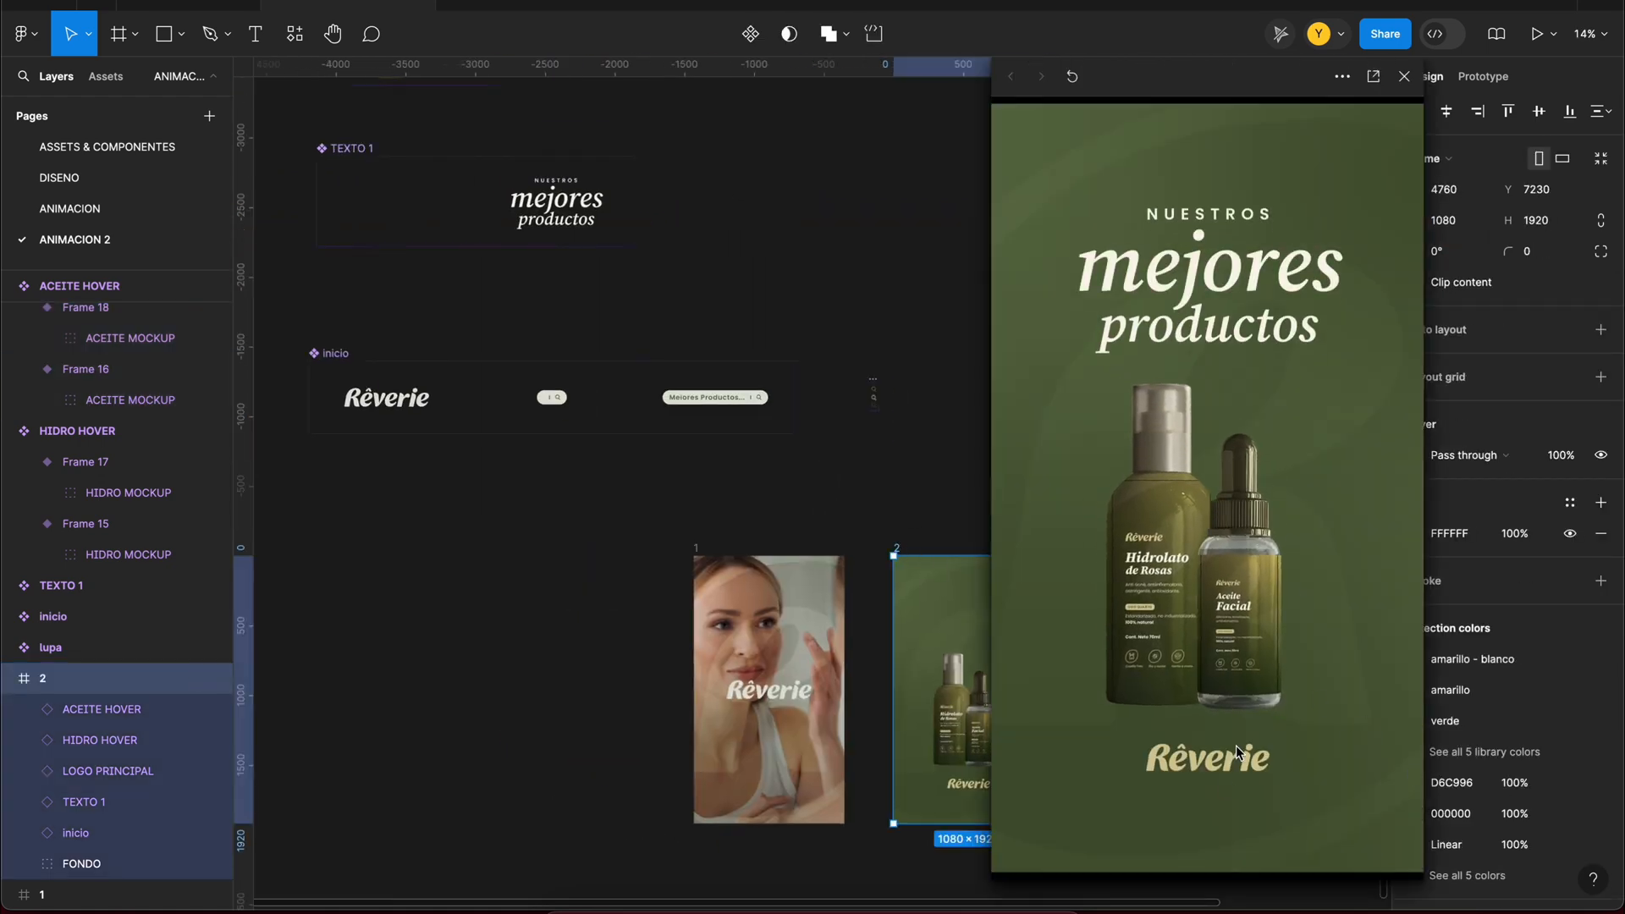
mouse_move(1157, 453)
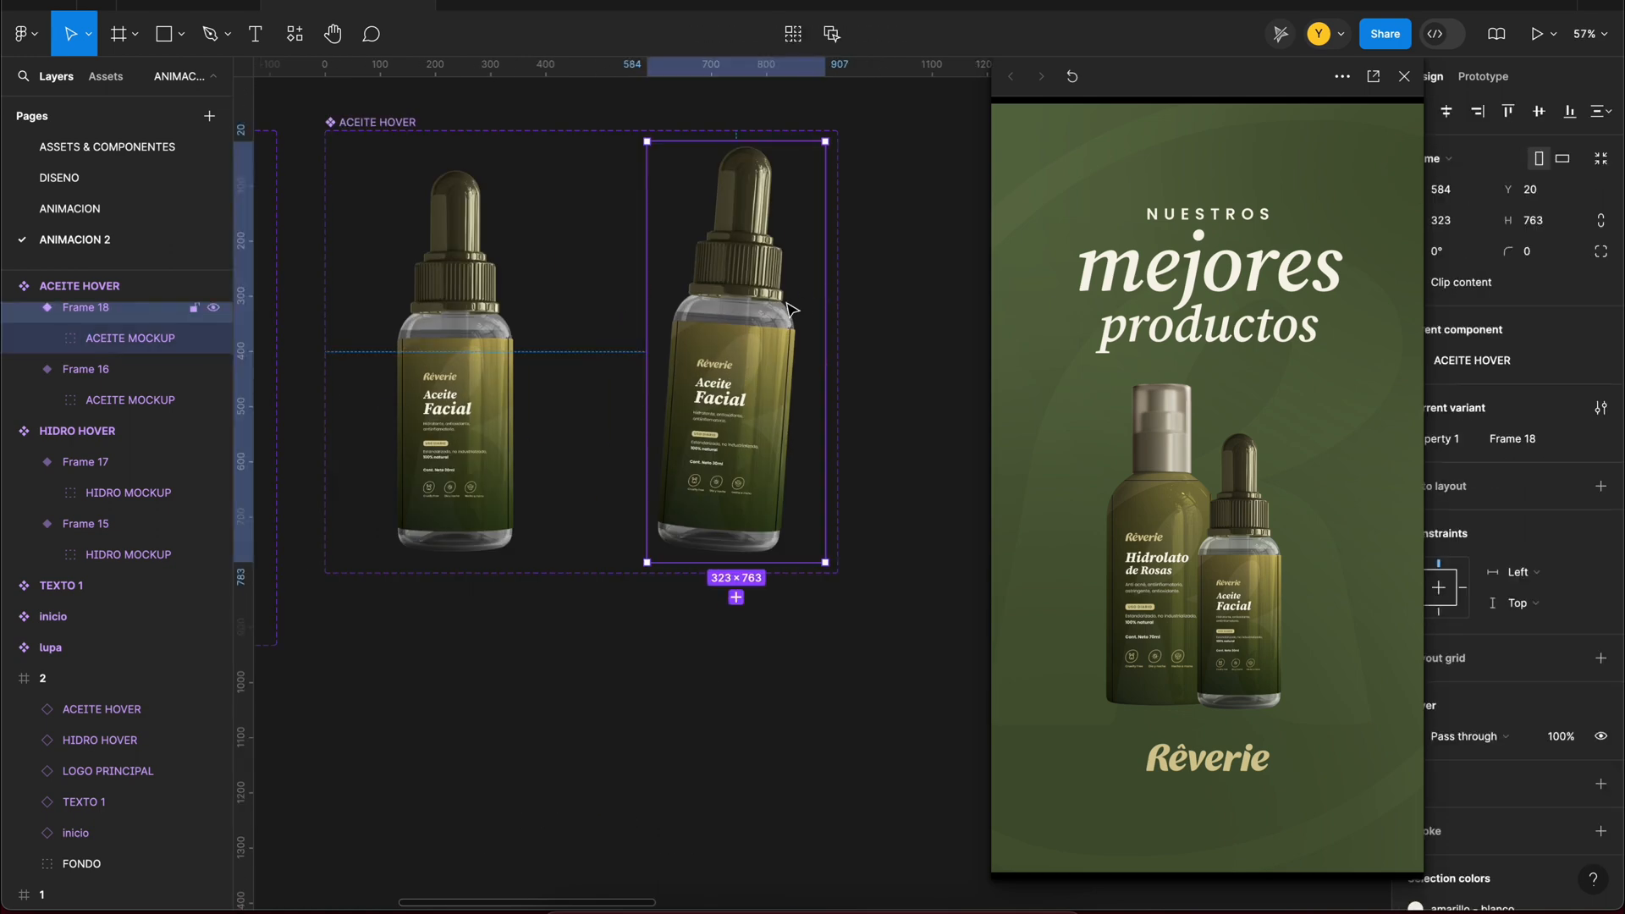
double_click(791, 308)
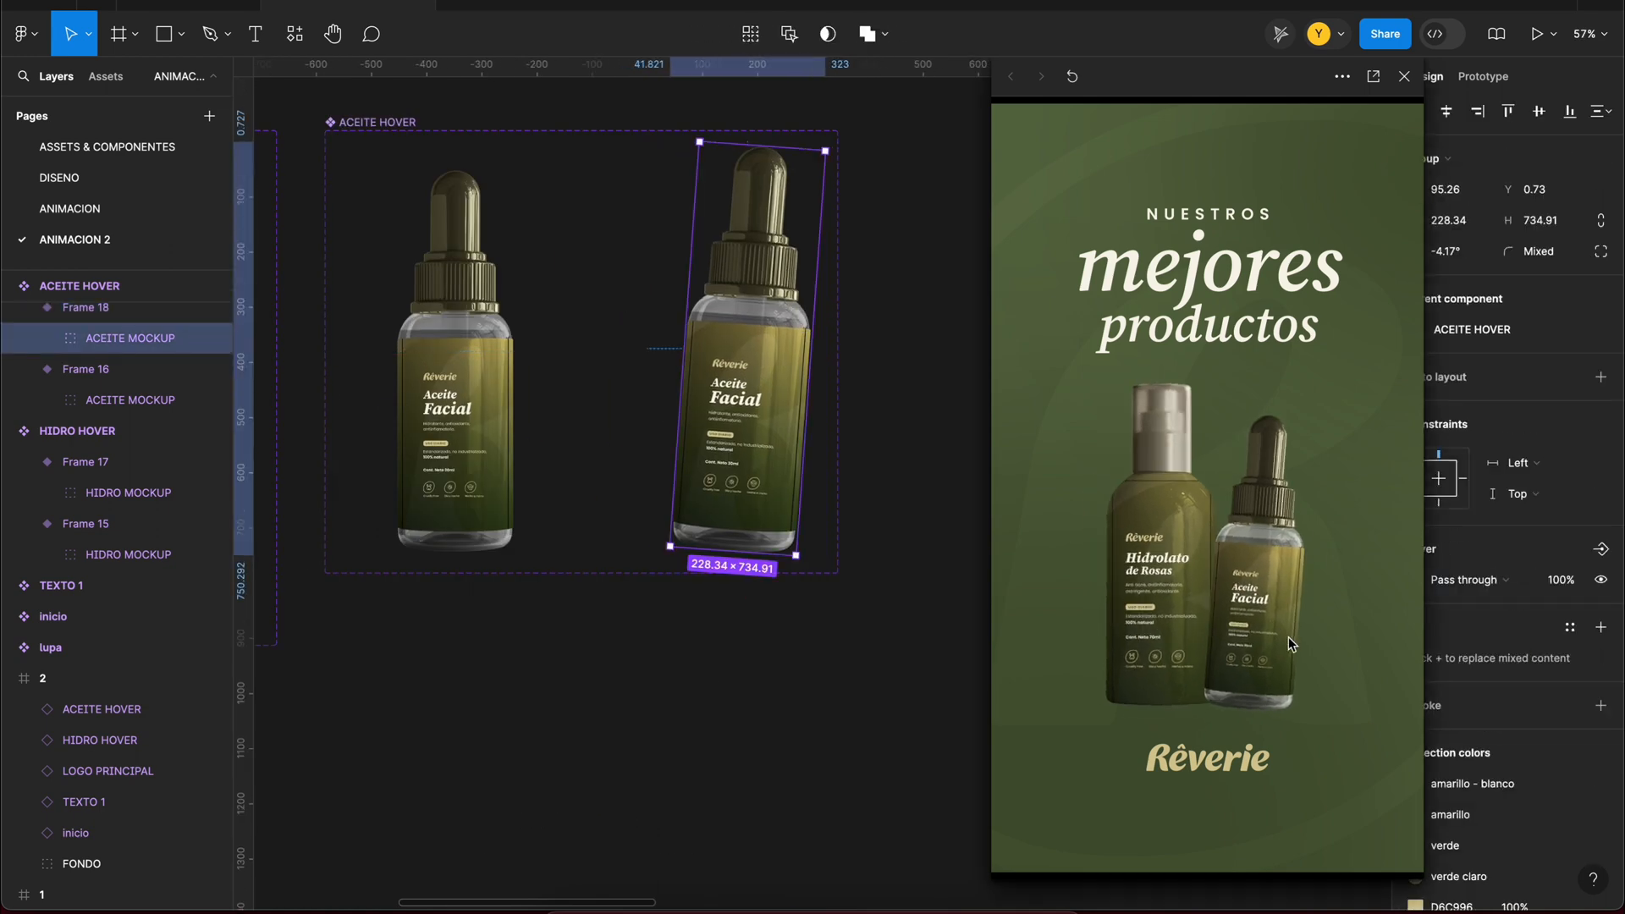
click(790, 740)
Step: Paste the Aceite Facial and Hidrolato de Rosas label texts below frame 2, duplicate frame 2 beside it and rename the copy 3
scroll(835, 750, down, 5)
scroll(835, 750, down, 5)
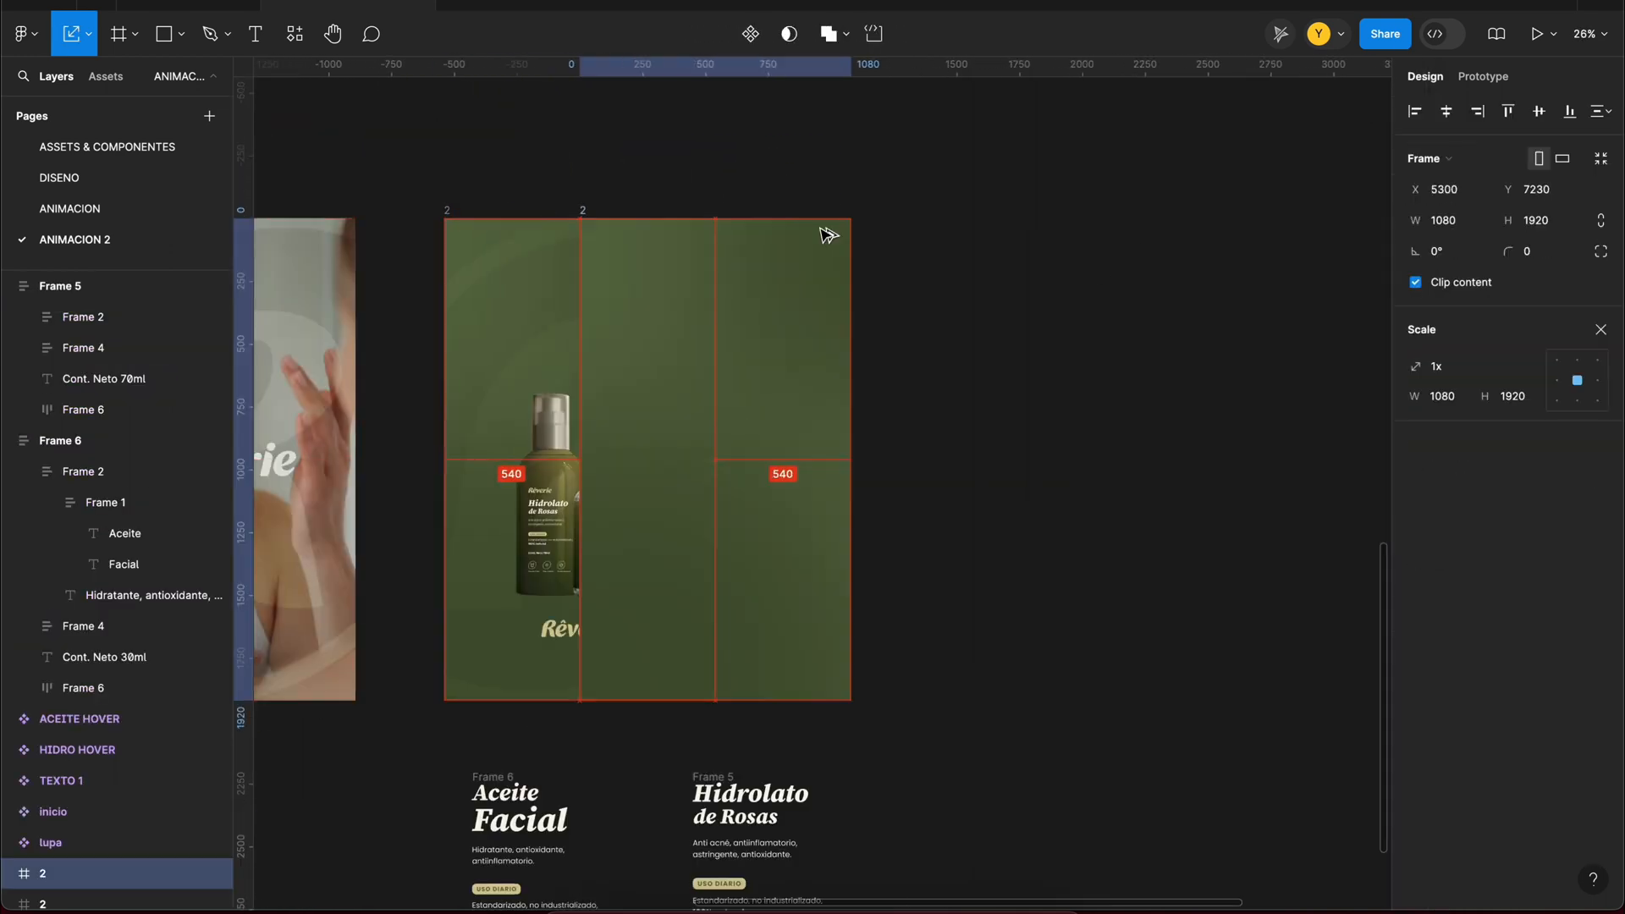
click(8, 440)
click(8, 286)
scroll(899, 200, right, 1)
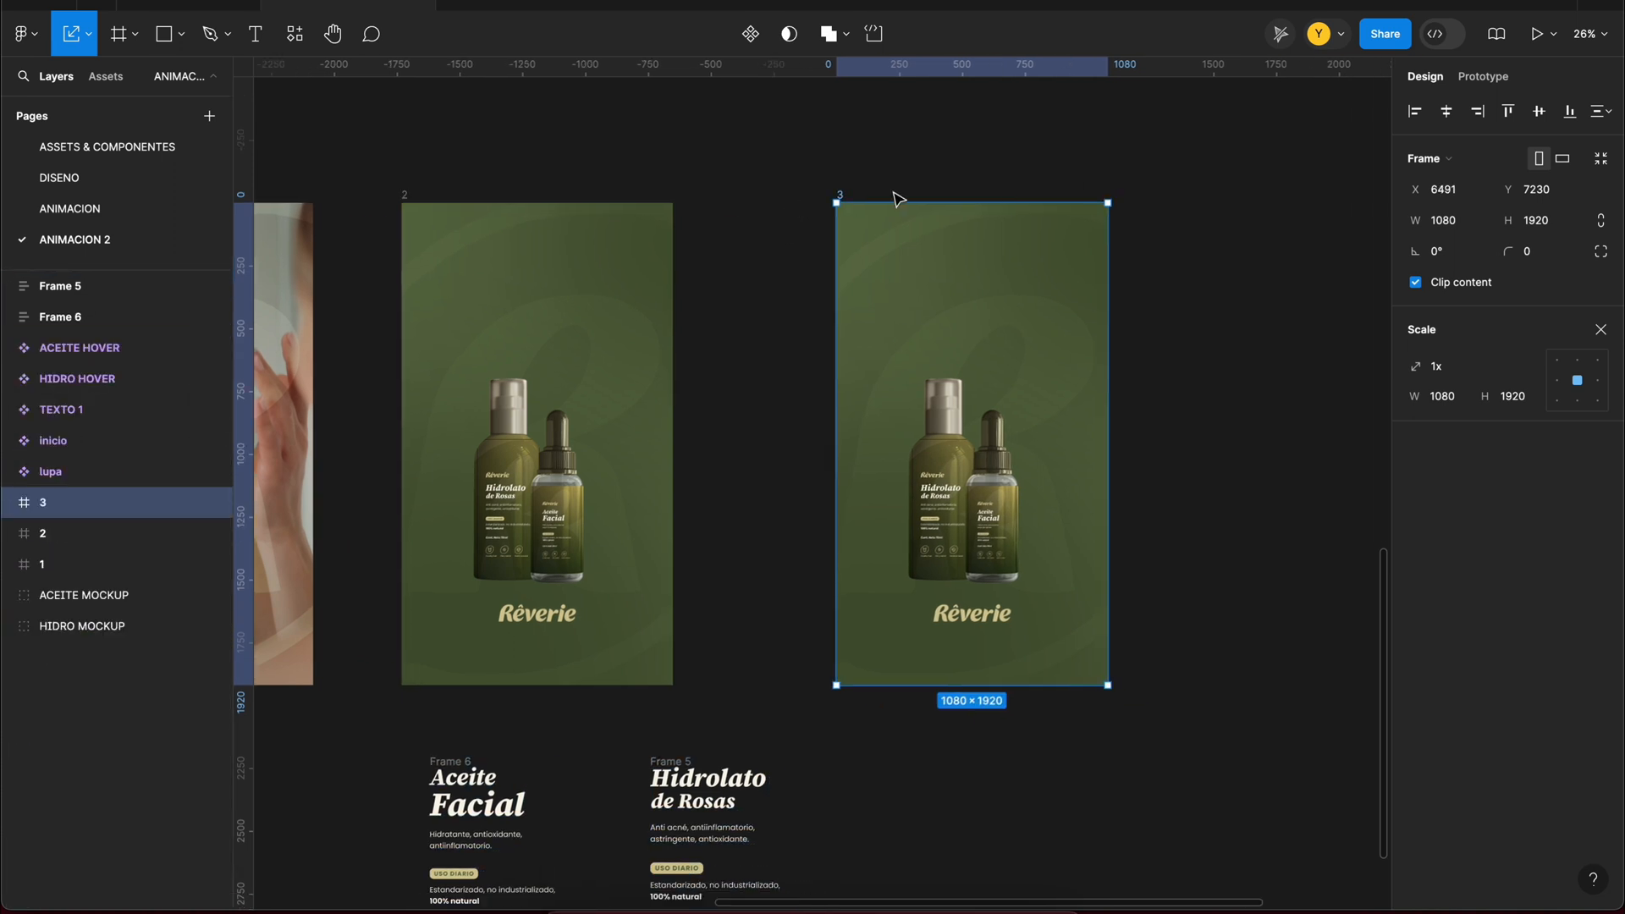
drag(844, 195, 801, 196)
Step: Duplicate Rectangle 5 inside frame 3's FONDO group and remove the copy's fill
click(9, 503)
click(24, 689)
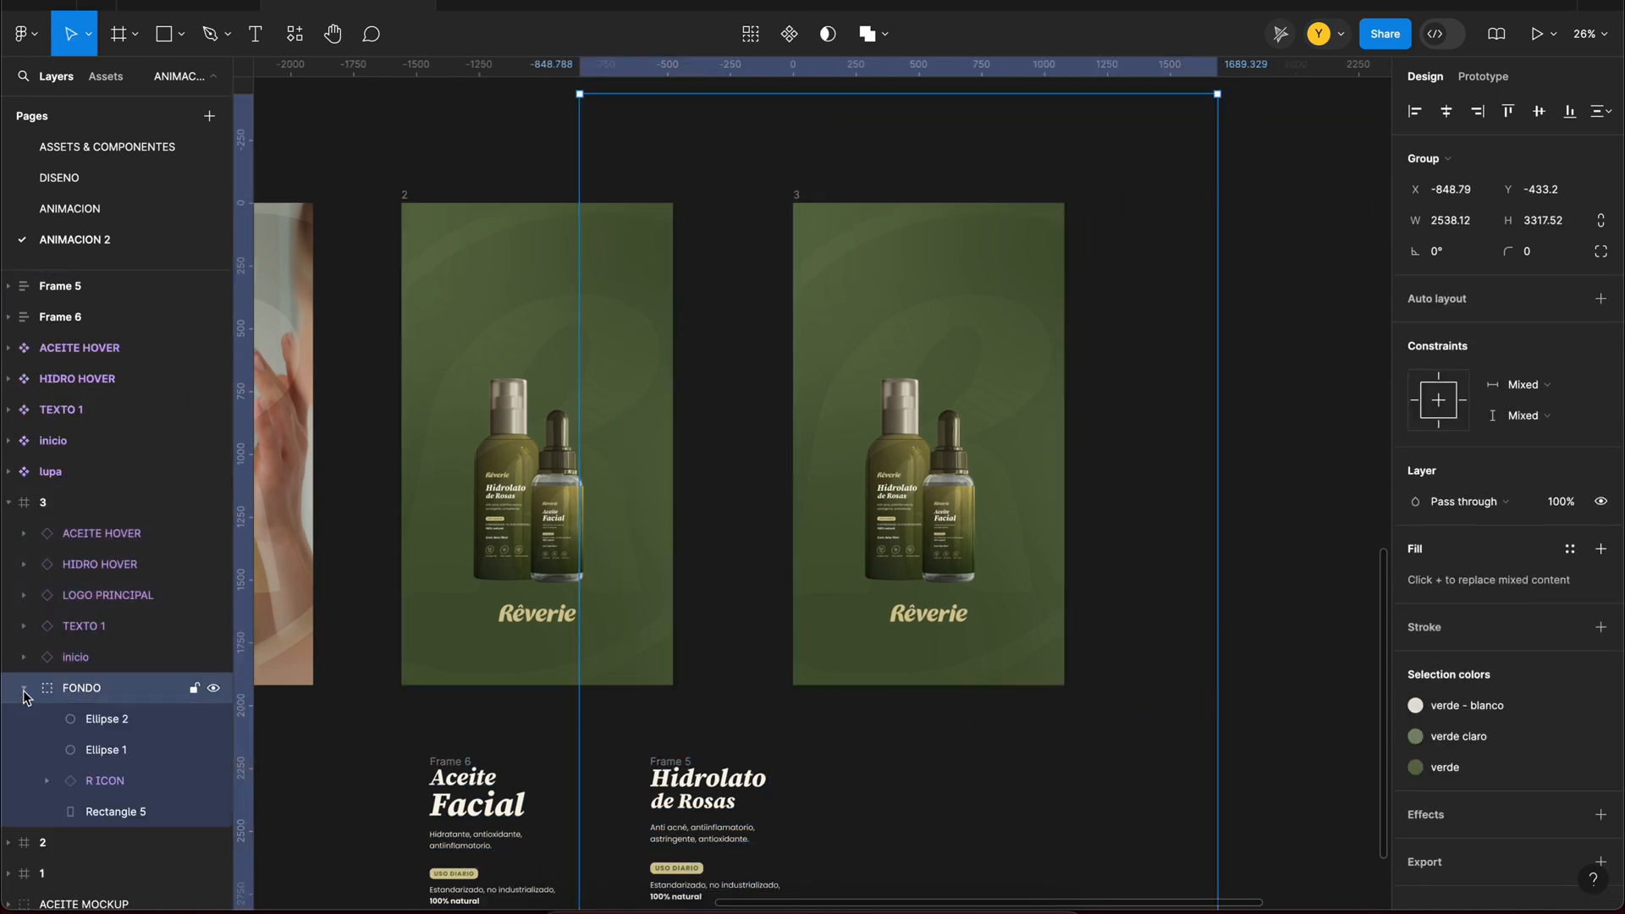
click(97, 724)
click(130, 809)
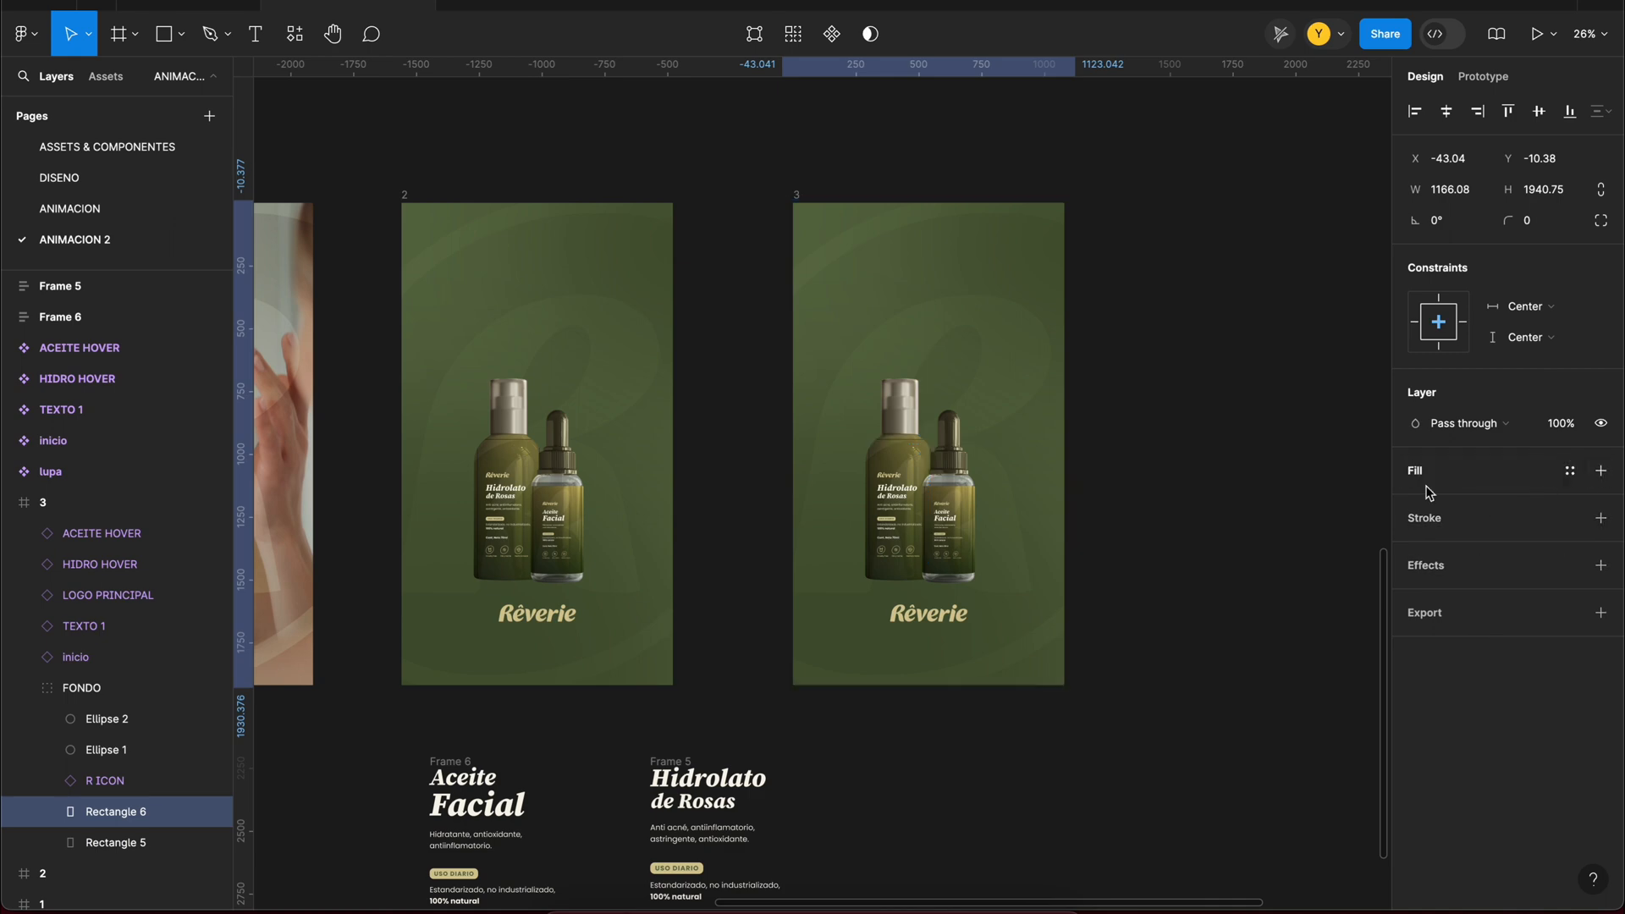
Step: Fill Rectangle 6 in frame 3's background with the video 040casc11.mp4
click(1574, 477)
click(1416, 501)
click(1258, 391)
click(1277, 527)
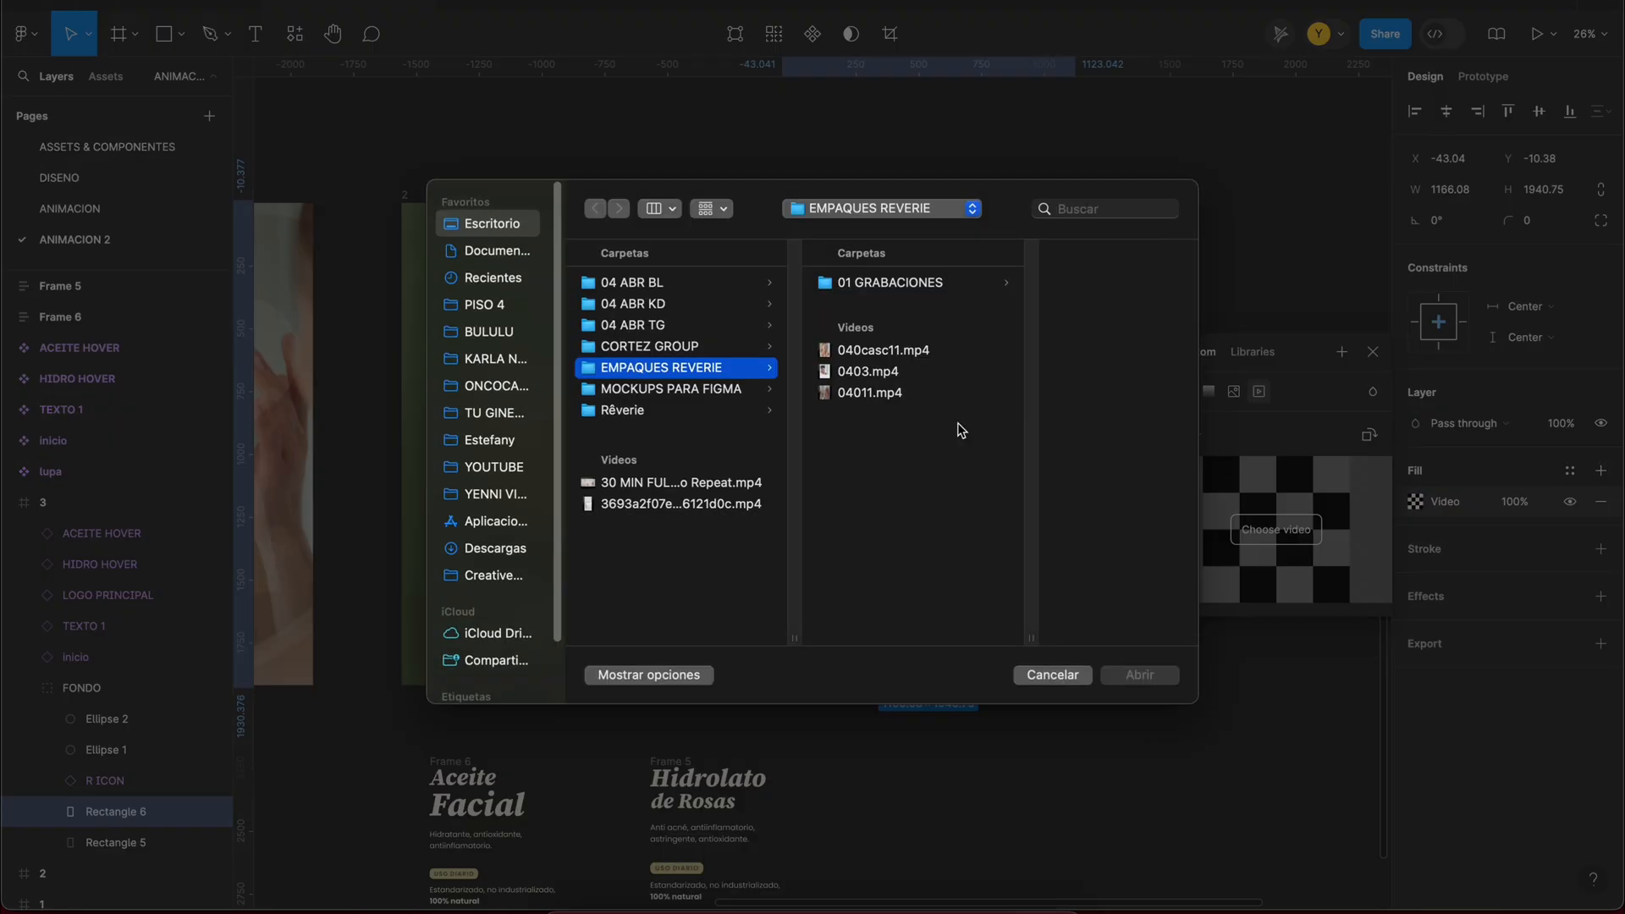
click(903, 354)
click(1144, 674)
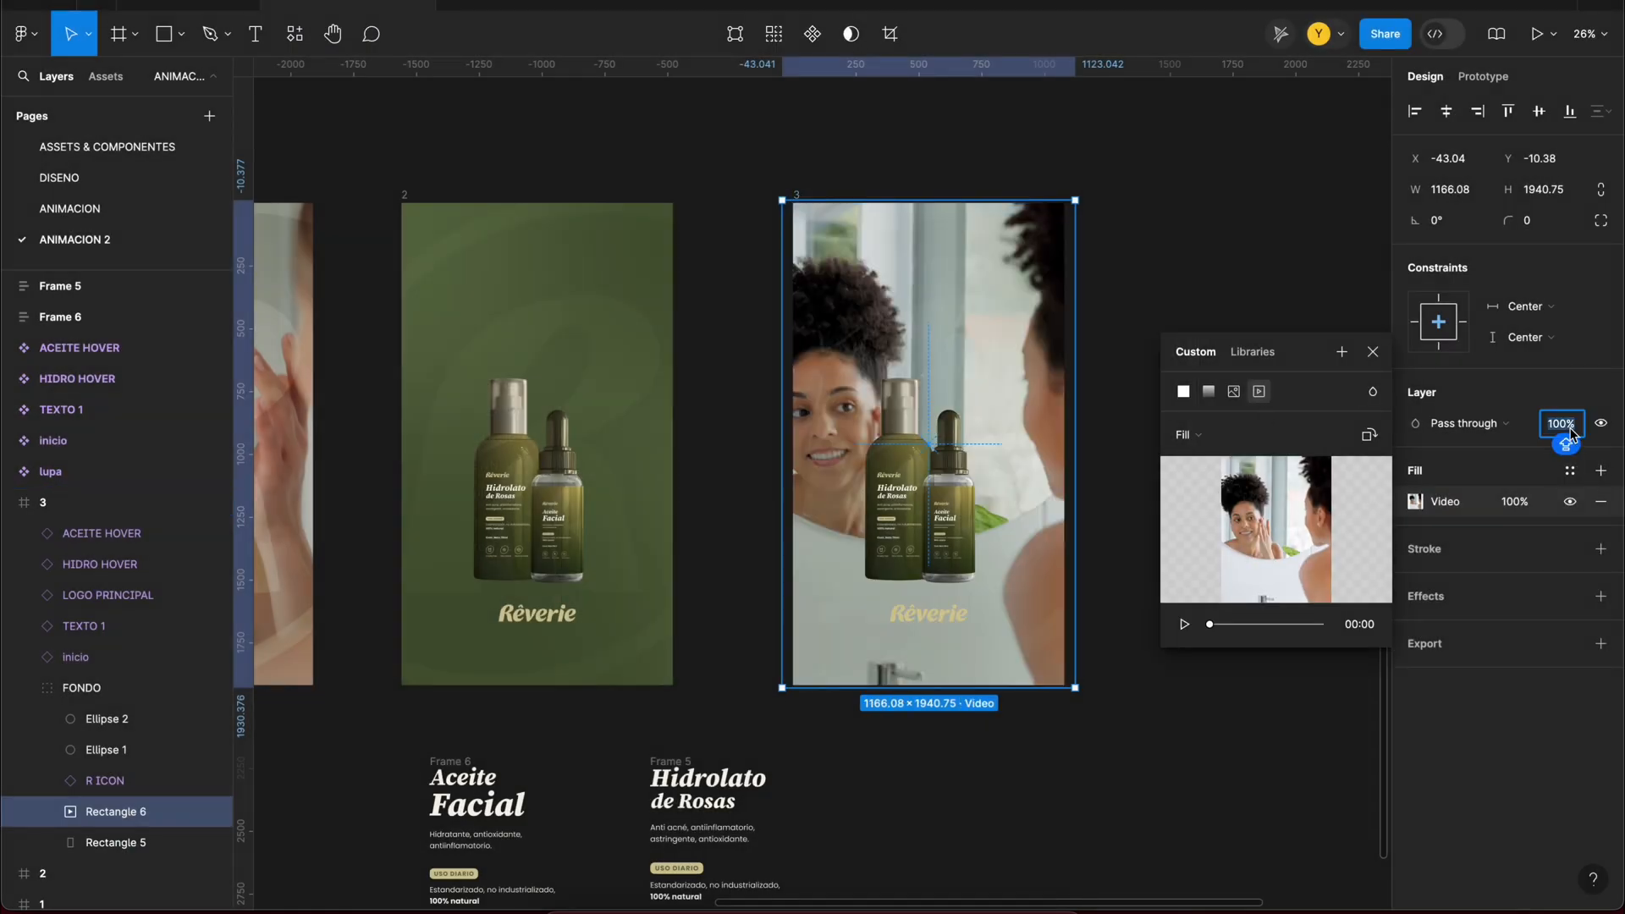
Step: Set the video rectangle's blend mode to Luminosity and lower its opacity so it fades into the green background
click(1463, 423)
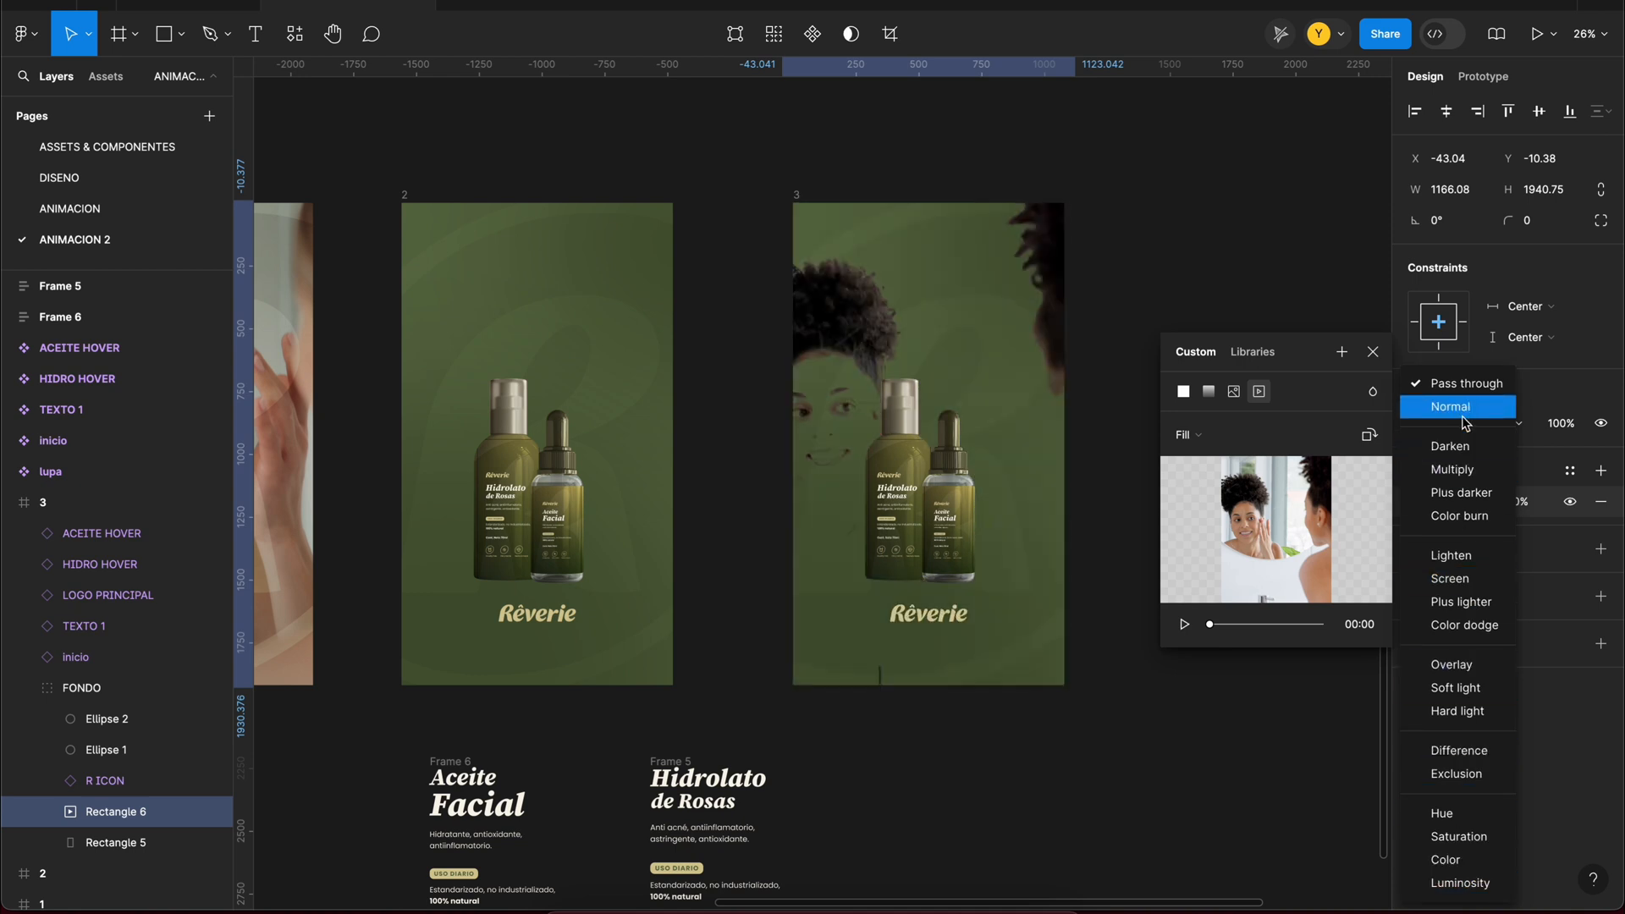
click(1460, 882)
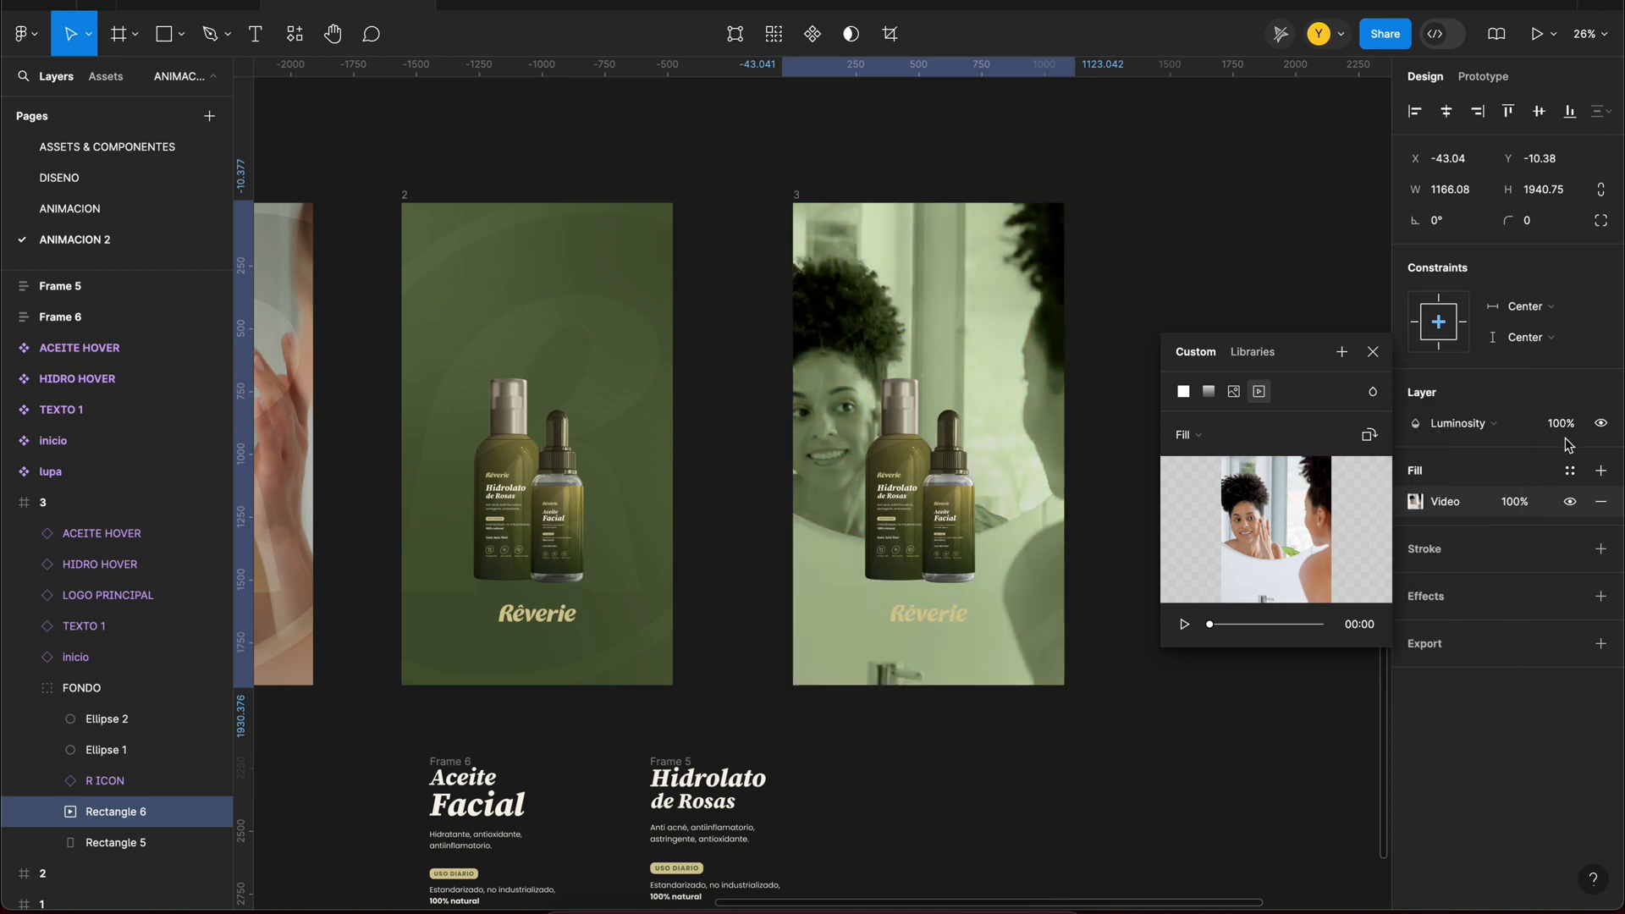
key(Return)
click(1373, 352)
click(1304, 327)
Step: Delete the HIDRO HOVER and ACEITE HOVER bottles from frame 3
scroll(1304, 326, up, 2)
click(904, 507)
scroll(900, 483, down, 1)
scroll(900, 482, left, 1)
click(897, 461)
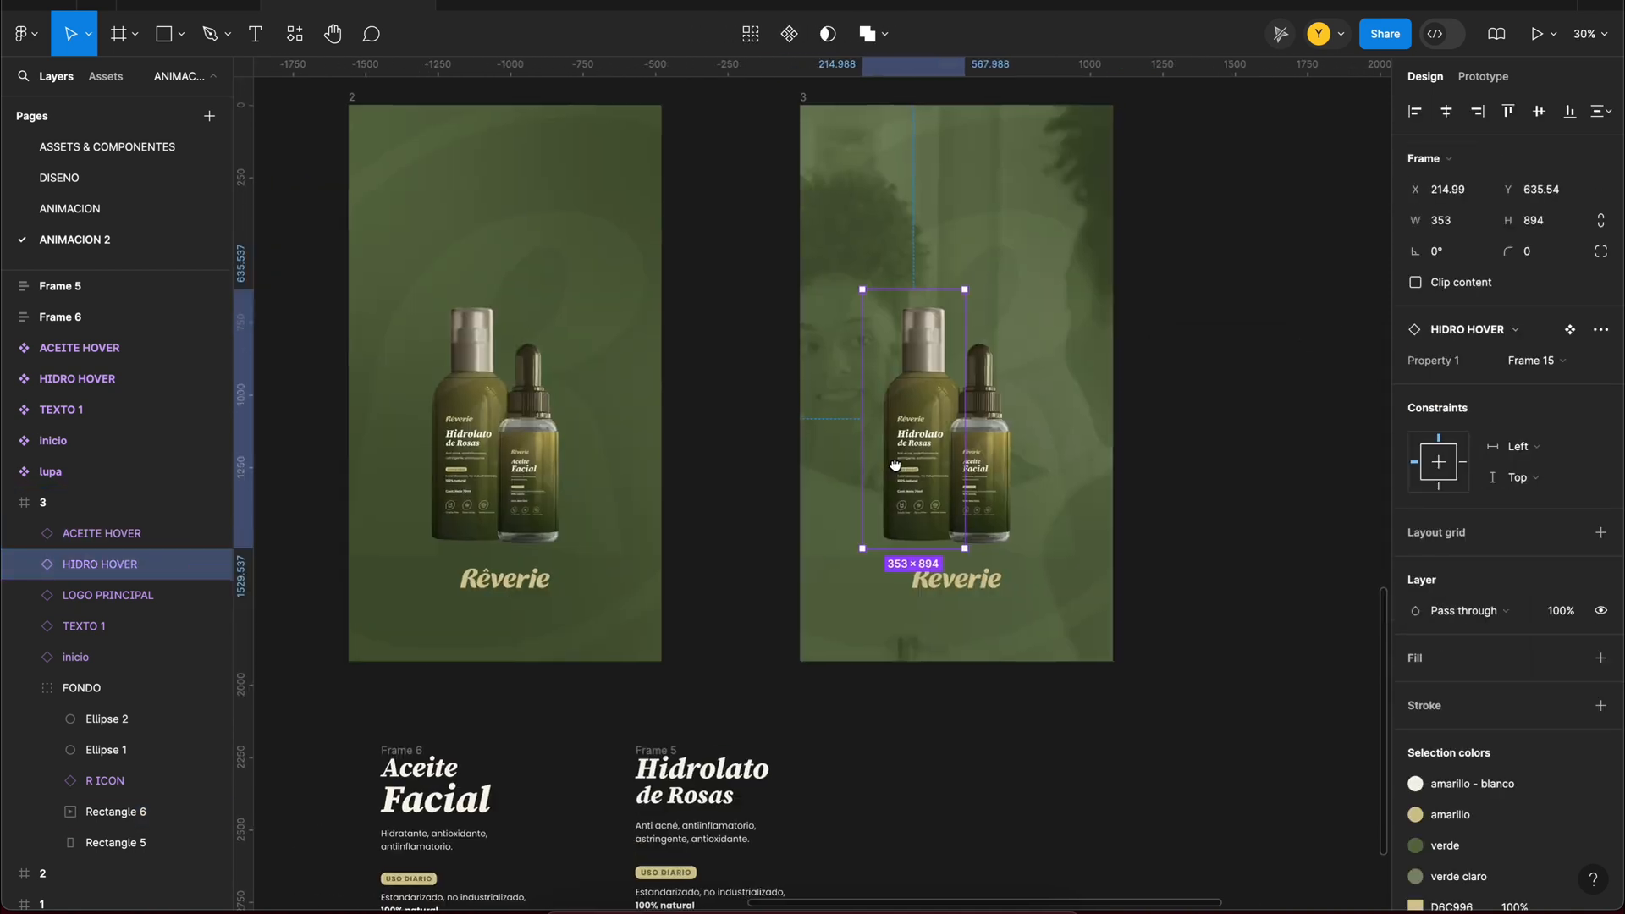
key(Delete)
scroll(930, 440, right, 1)
mouse_move(894, 499)
mouse_down()
mouse_move(787, 392)
mouse_move(995, 576)
mouse_up()
key(Delete)
Step: Draw a centered card about 702 × 1124 in frame 3 with corner radius 90 and the verde - blanco fill
scroll(1015, 605, down, 2)
click(163, 33)
click(1448, 112)
click(1570, 470)
click(1235, 721)
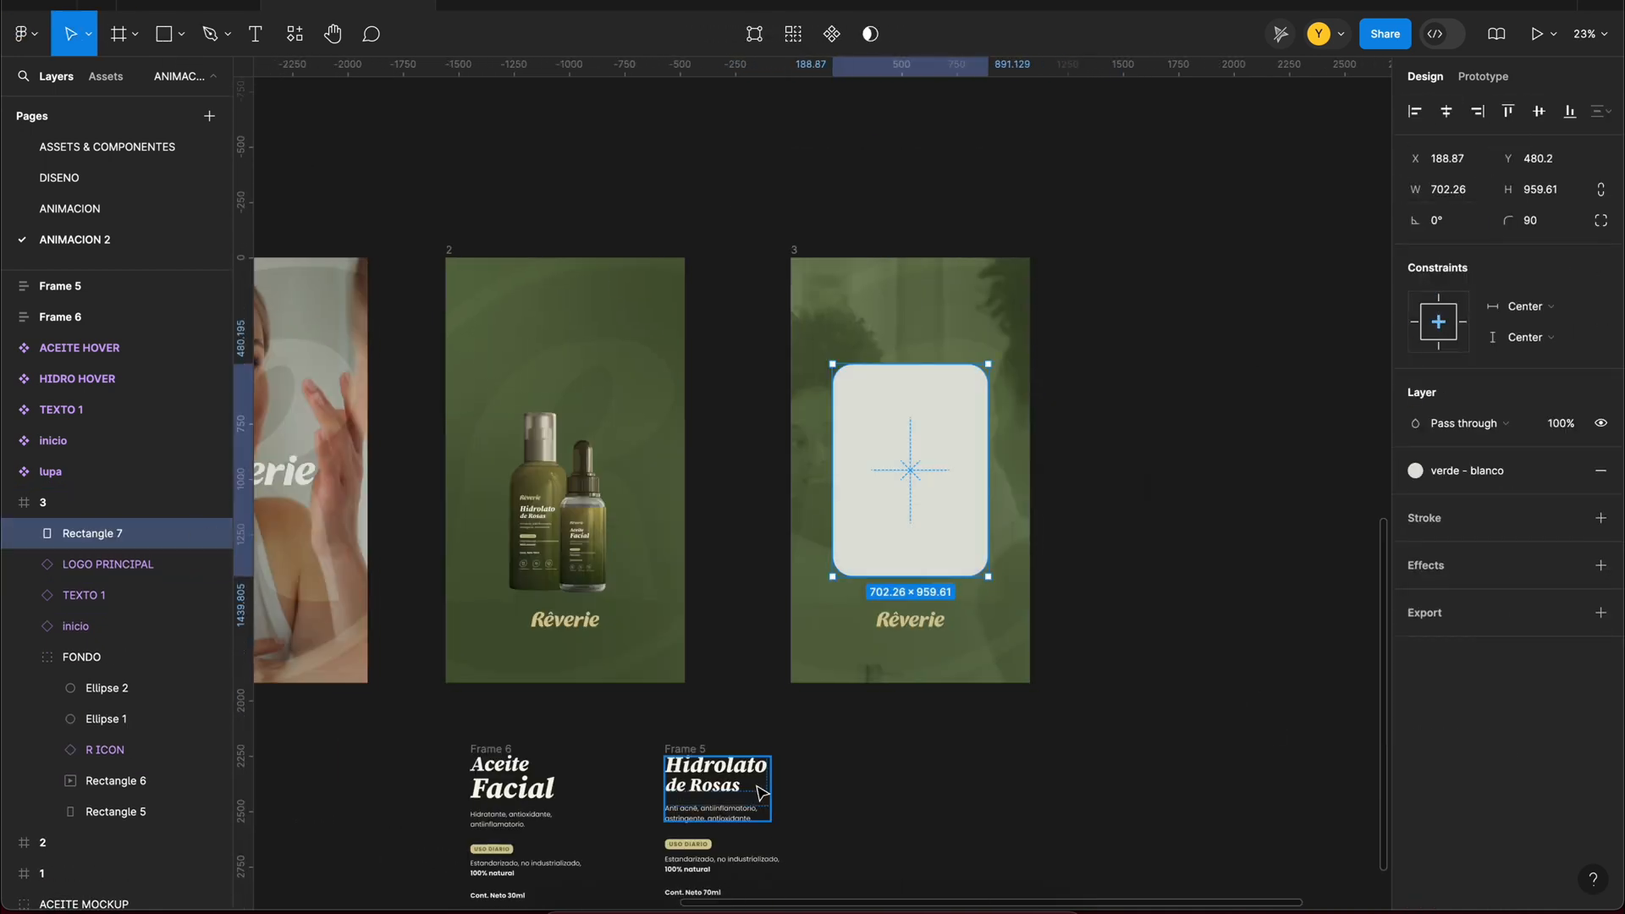
scroll(761, 789, down, 2)
drag(908, 221, 909, 187)
Step: Place the Aceite Facial label text on the card and change its amarillo - blanco color to verde
drag(487, 607, 874, 212)
scroll(1472, 660, down, 3)
click(1473, 650)
click(1218, 717)
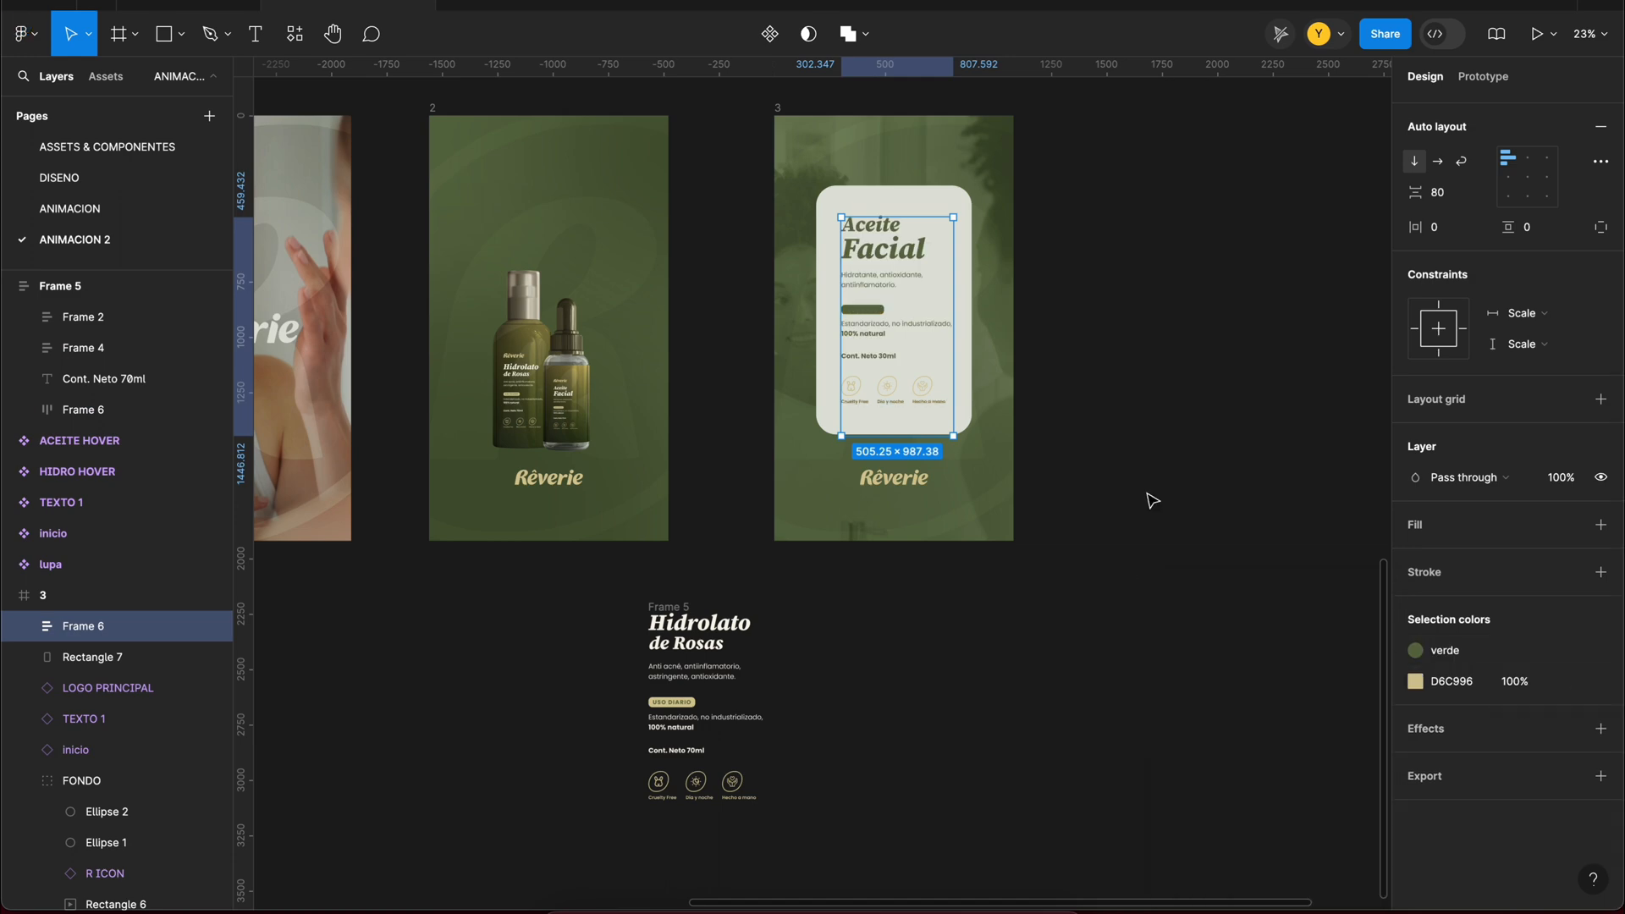
Step: Recolor the USO DIARIO tag text light and the label's three icons verde
scroll(939, 279, up, 4)
double_click(812, 344)
double_click(810, 341)
click(1241, 871)
click(1537, 716)
click(1219, 717)
click(1472, 712)
click(1227, 777)
Step: Make the label text frame hug its contents and scale it to about 439 × 729 within the card
click(836, 582)
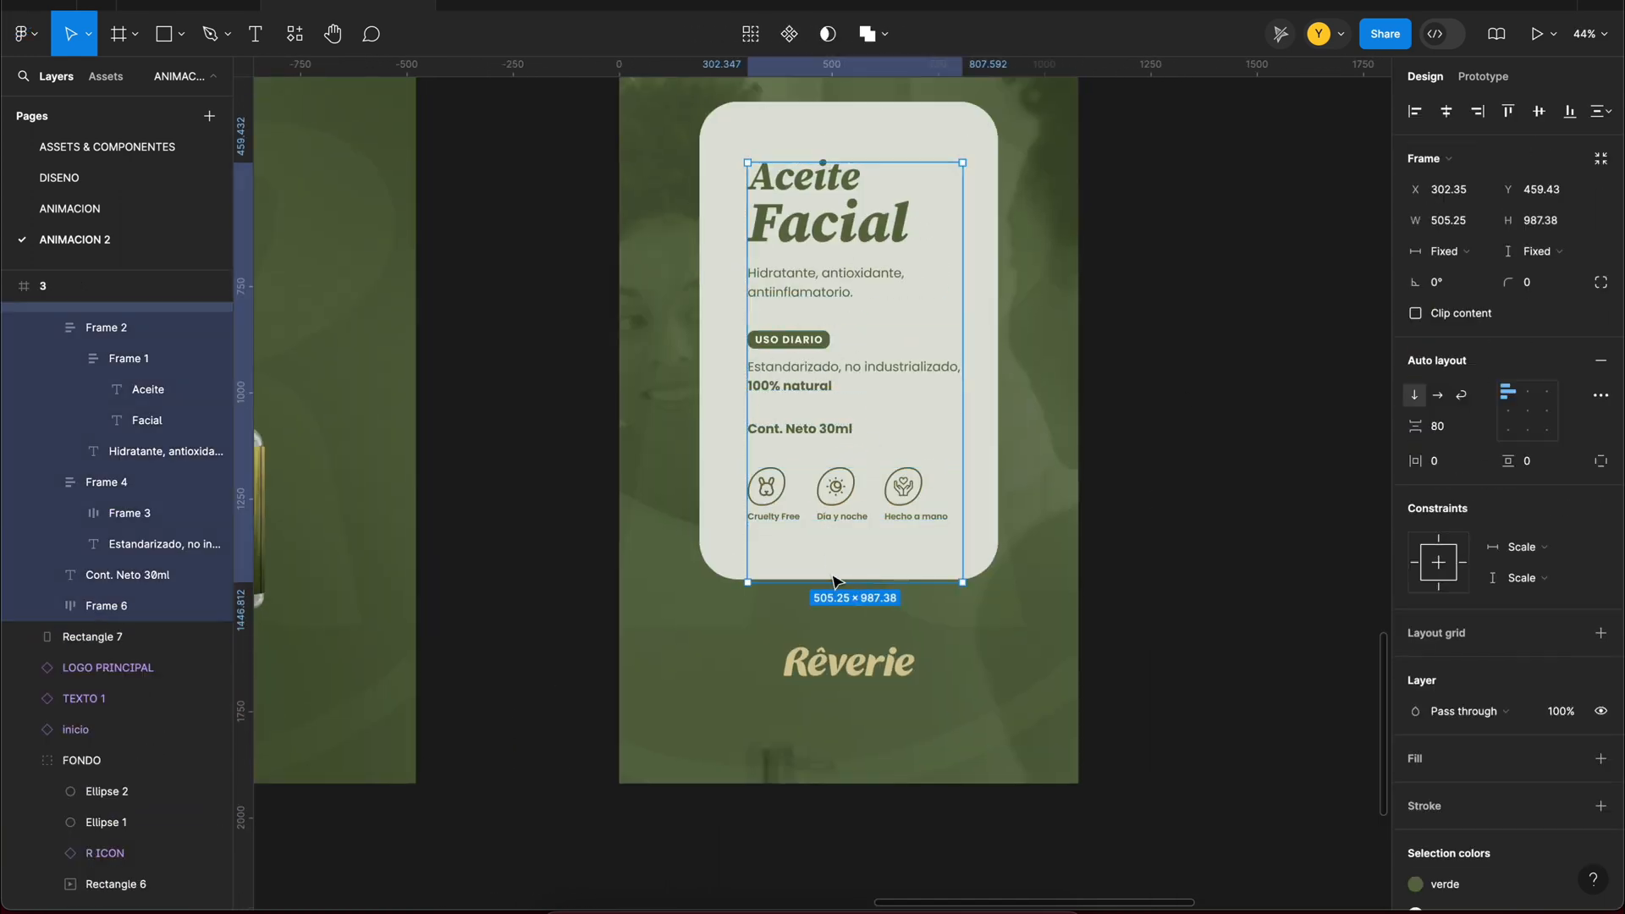
scroll(1144, 357, up, 2)
drag(791, 484, 790, 464)
key(k)
drag(886, 297, 863, 334)
click(914, 403)
drag(804, 474, 773, 500)
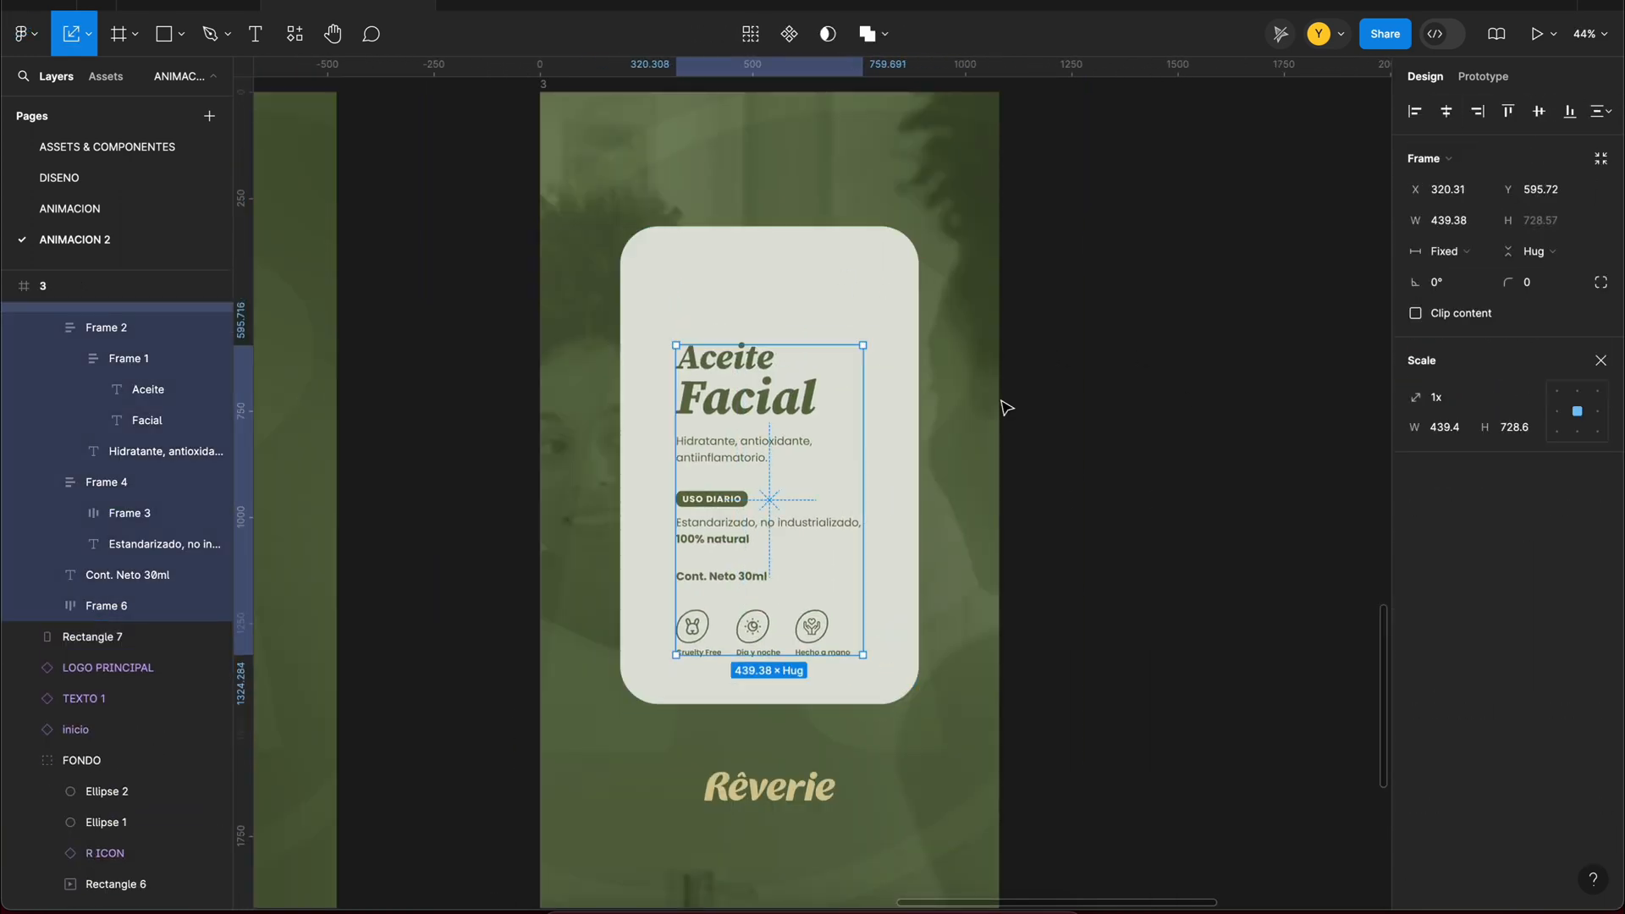
Step: Wrap Rectangle 7 in a frame of the same size and delete the rectangle inside it
double_click(753, 402)
click(23, 570)
click(23, 722)
right_click(678, 294)
click(774, 554)
click(103, 630)
key(Delete)
Step: Give Frame 15 the amarillo - blanco fill and corner radius 80, nest the label text inside it and center both
click(85, 599)
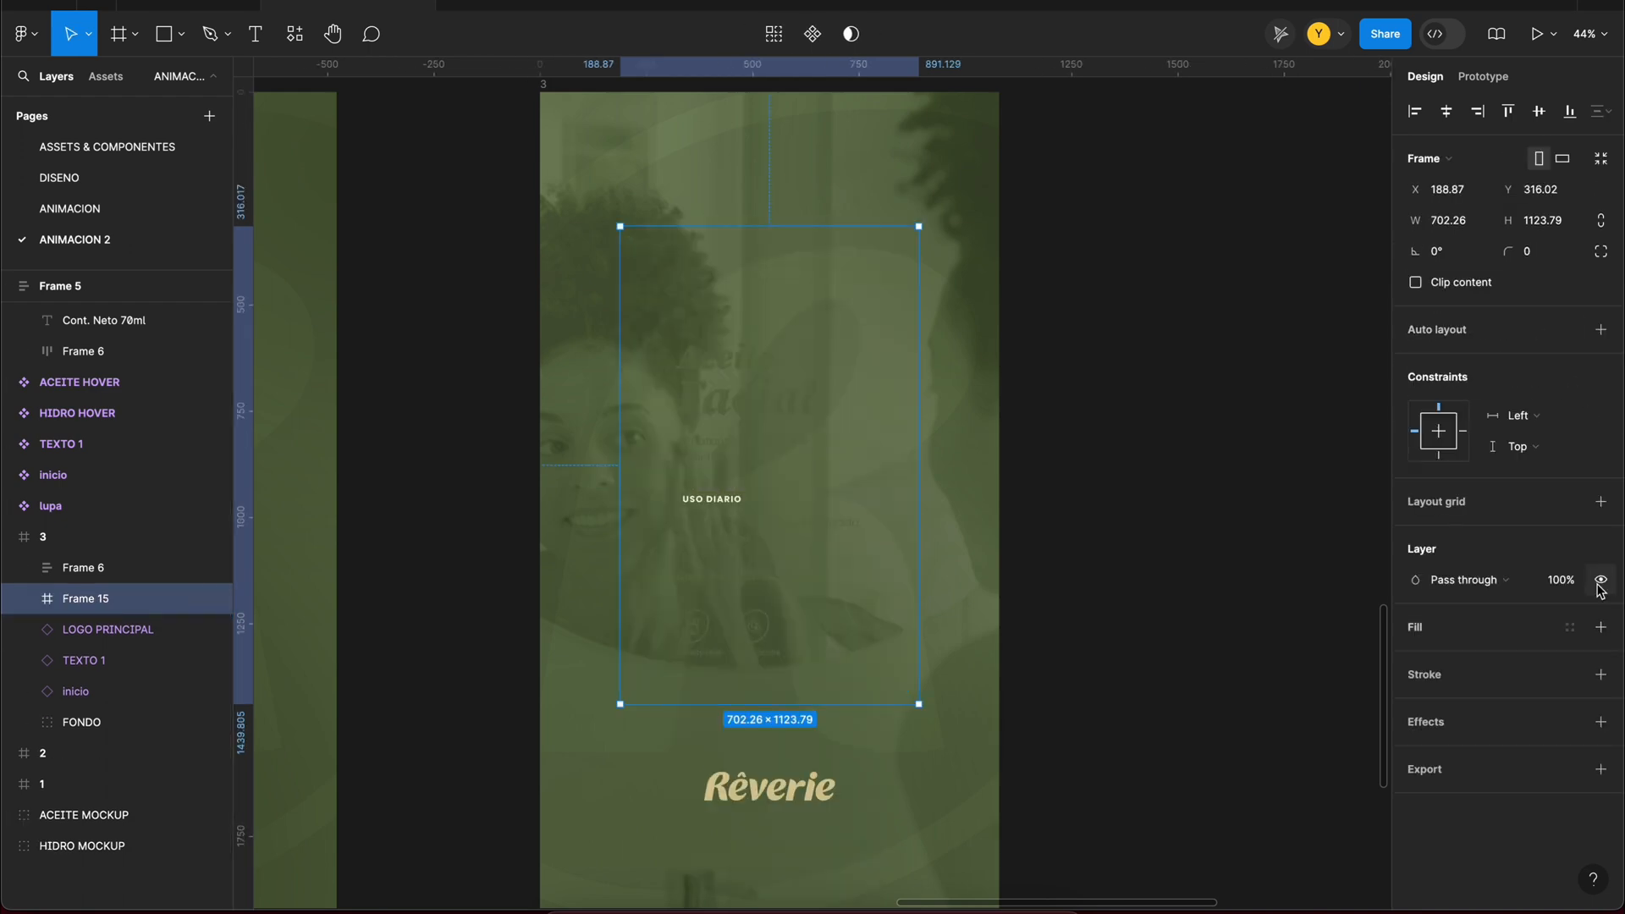
click(1570, 627)
click(1227, 719)
drag(83, 568, 86, 598)
key(alt+h)
key(alt+v)
click(84, 568)
key(alt+h)
key(alt+v)
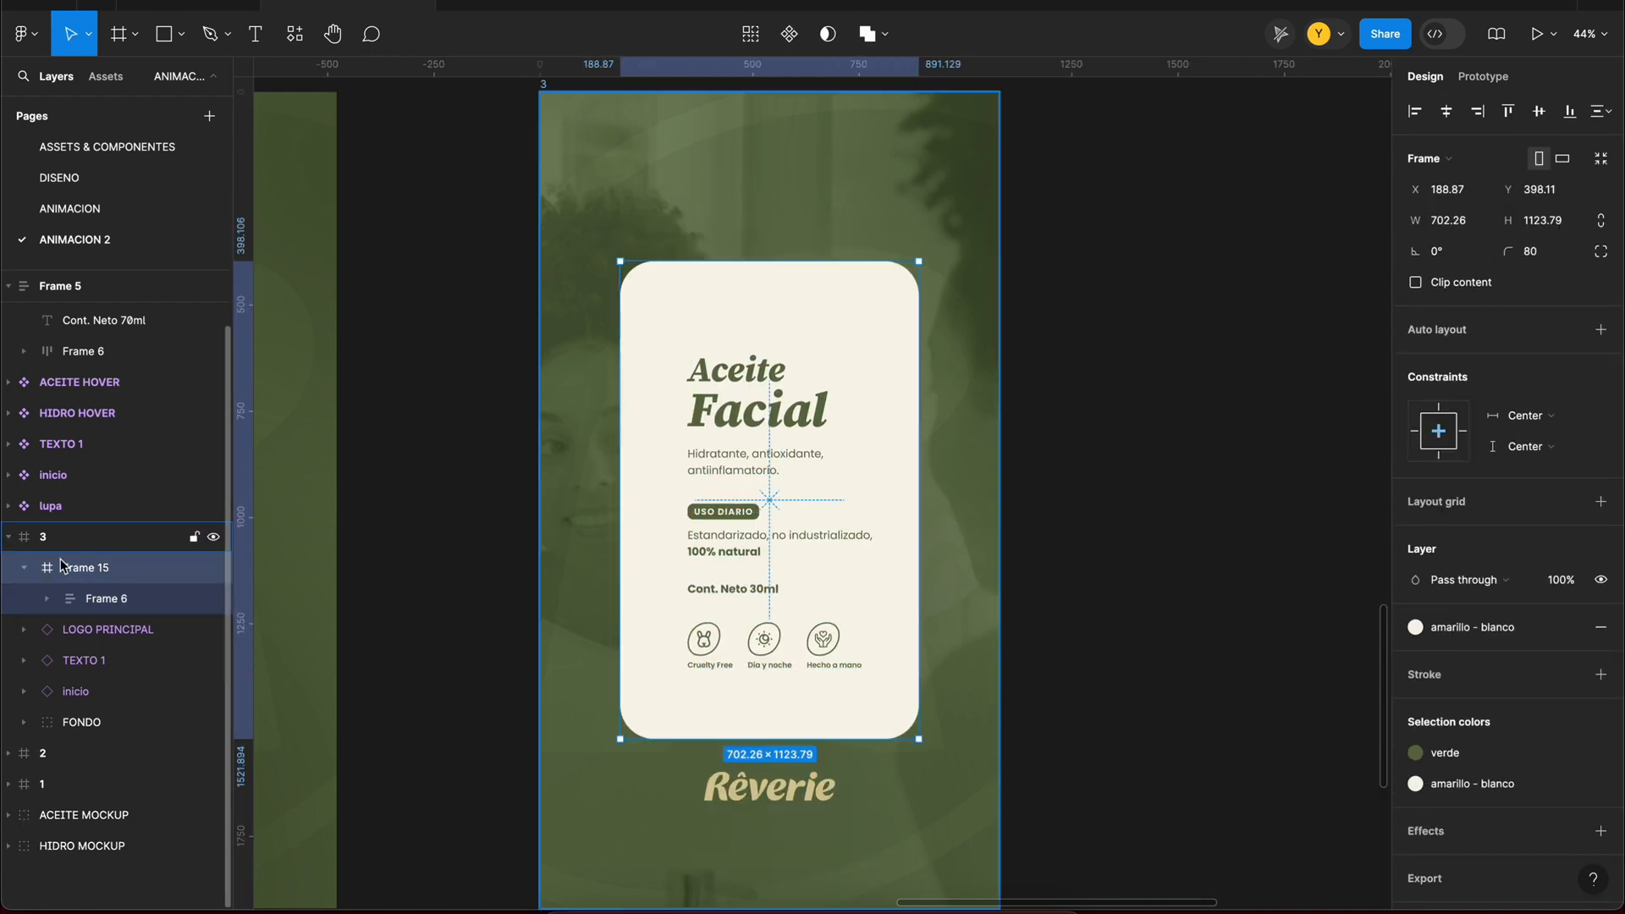
Step: Lower frame 3's Rêverie logo beneath the card and bring LOGO PRINCIPAL in frame 2 above the other layers
scroll(793, 306, down, 2)
drag(860, 609, 860, 598)
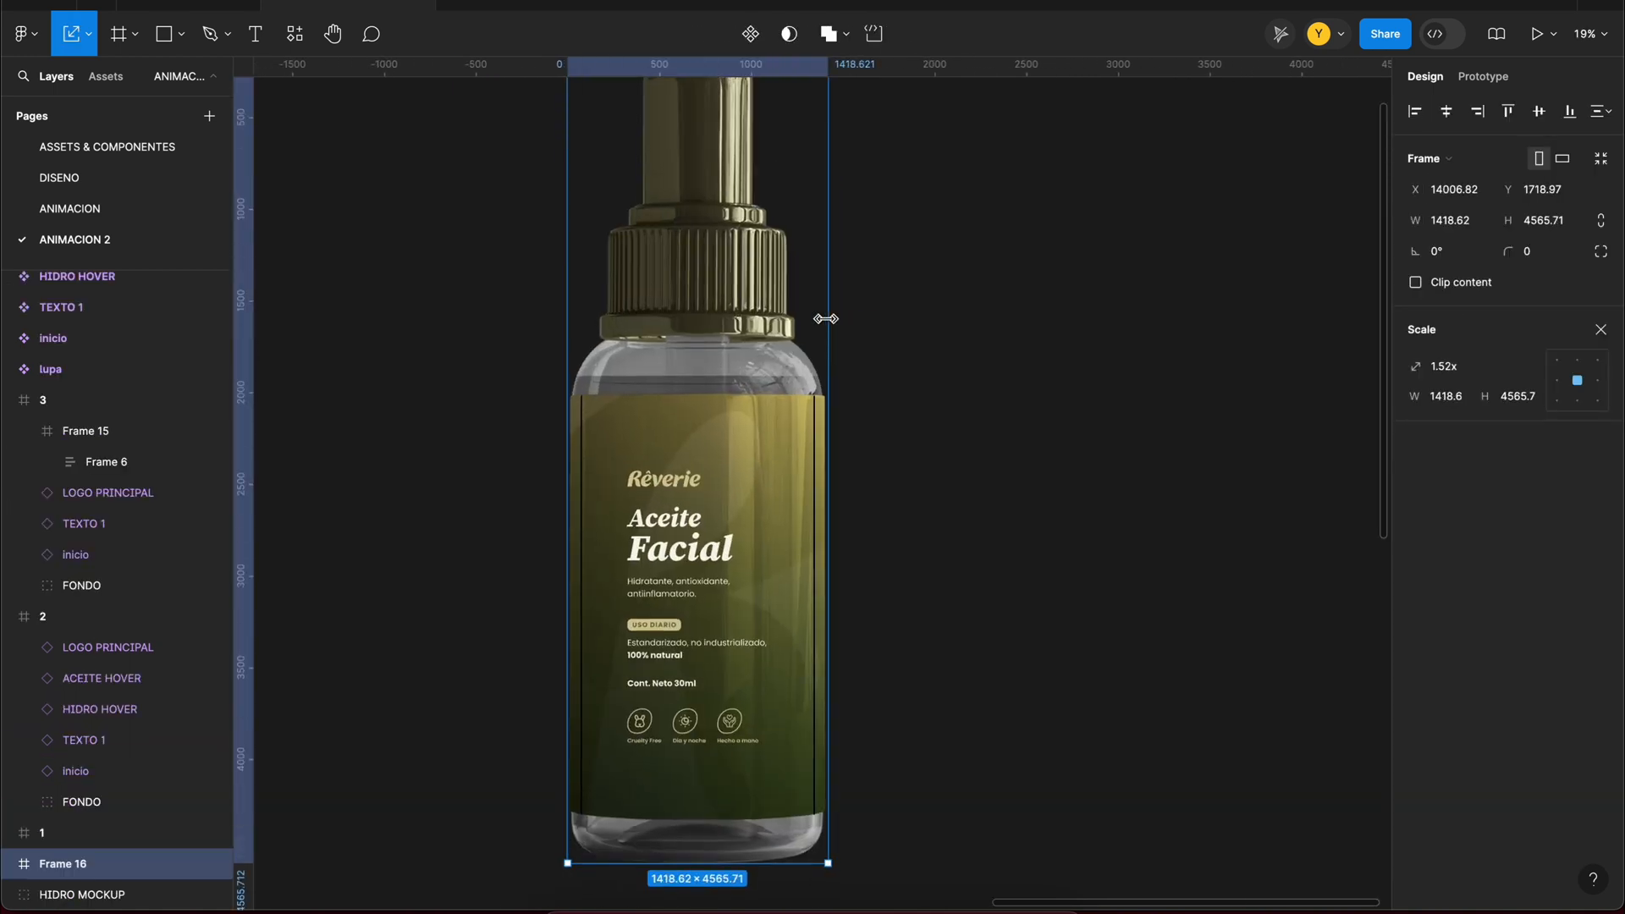
key(super+z)
Step: Wrap the original ACEITE MOCKUP in its own frame and scale the mockup down to about 697 × 2242
click(12, 864)
scroll(51, 865, down, 1)
click(106, 864)
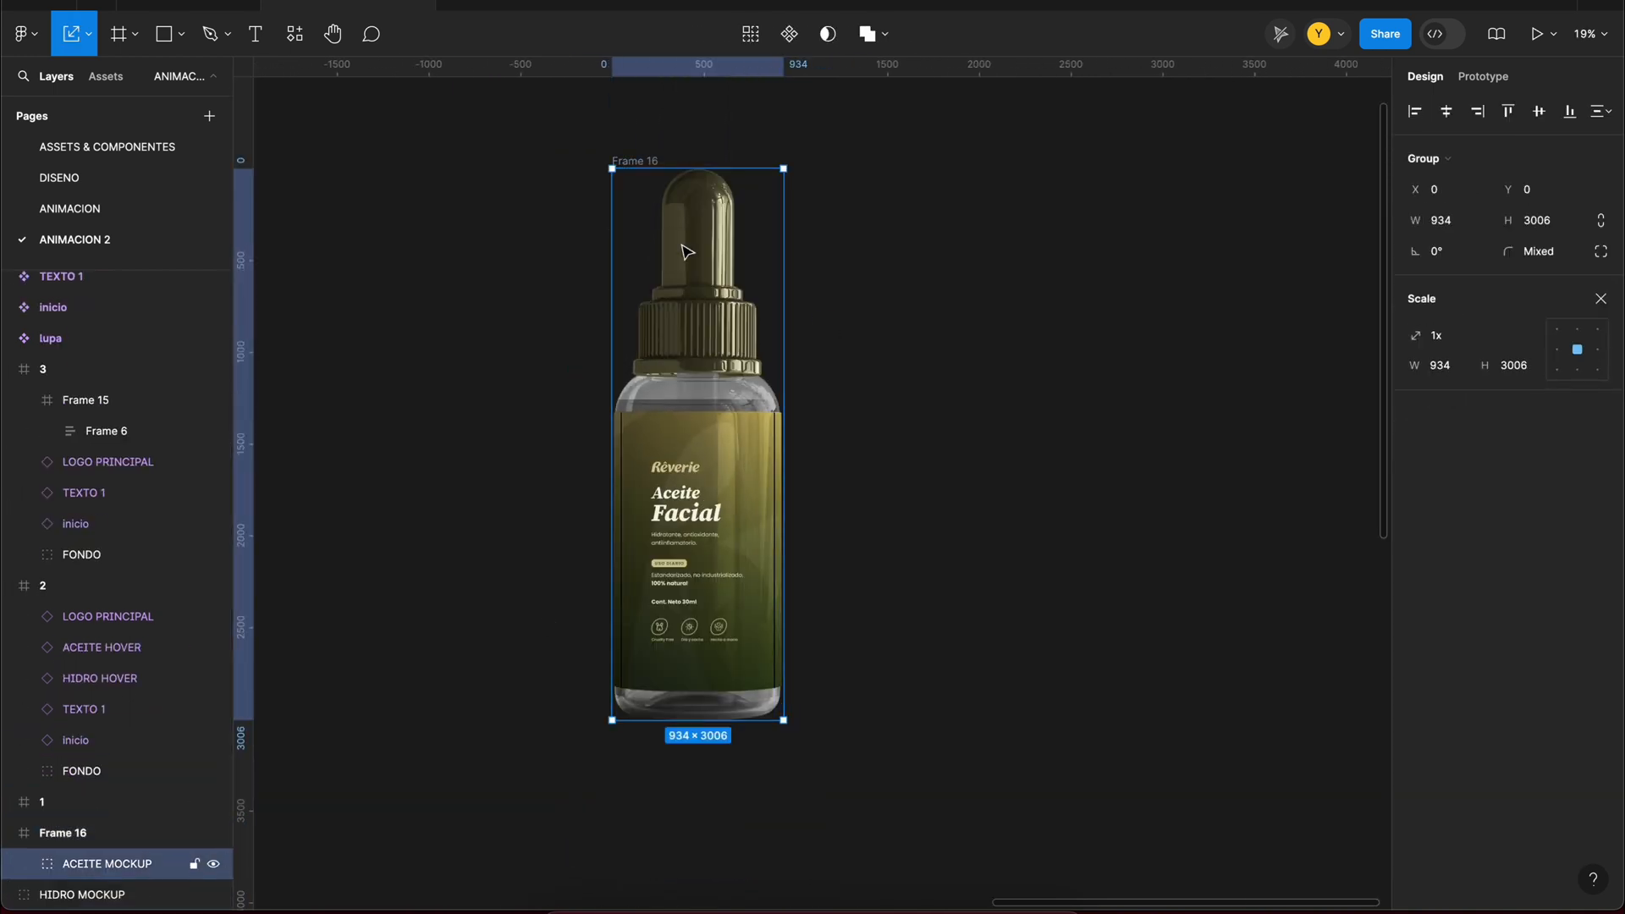
drag(704, 169, 704, 238)
Step: Give Frame 16 a white fill, resize it to 1398 × 2569 and center the ACEITE MOCKUP inside it
click(648, 161)
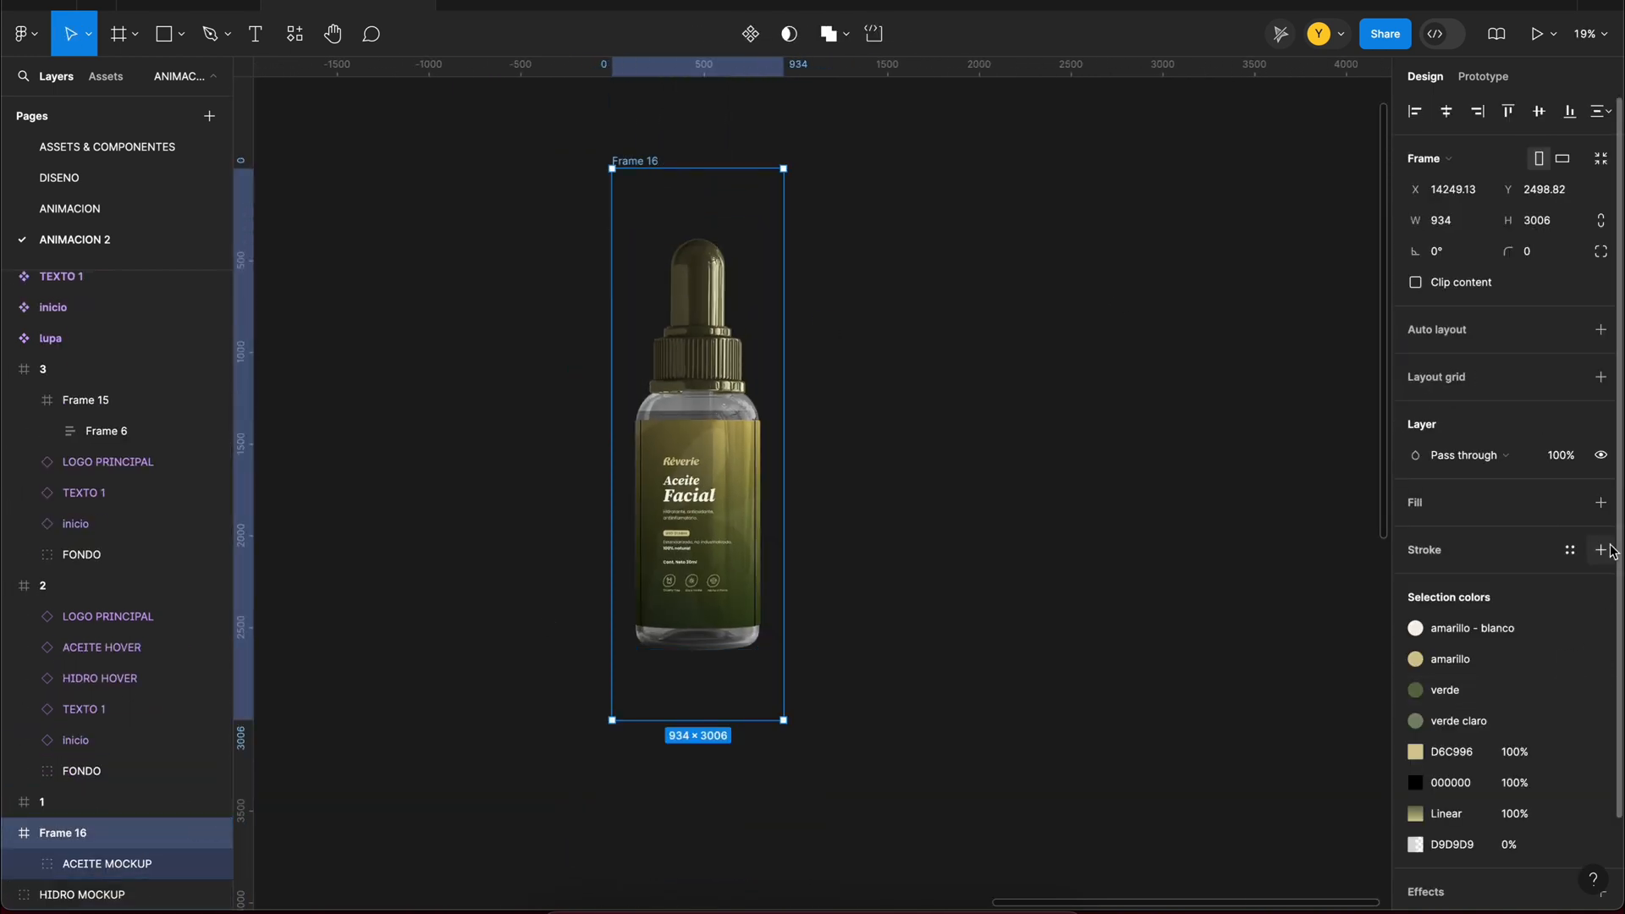
click(1600, 502)
drag(784, 168, 826, 209)
click(107, 864)
click(1447, 112)
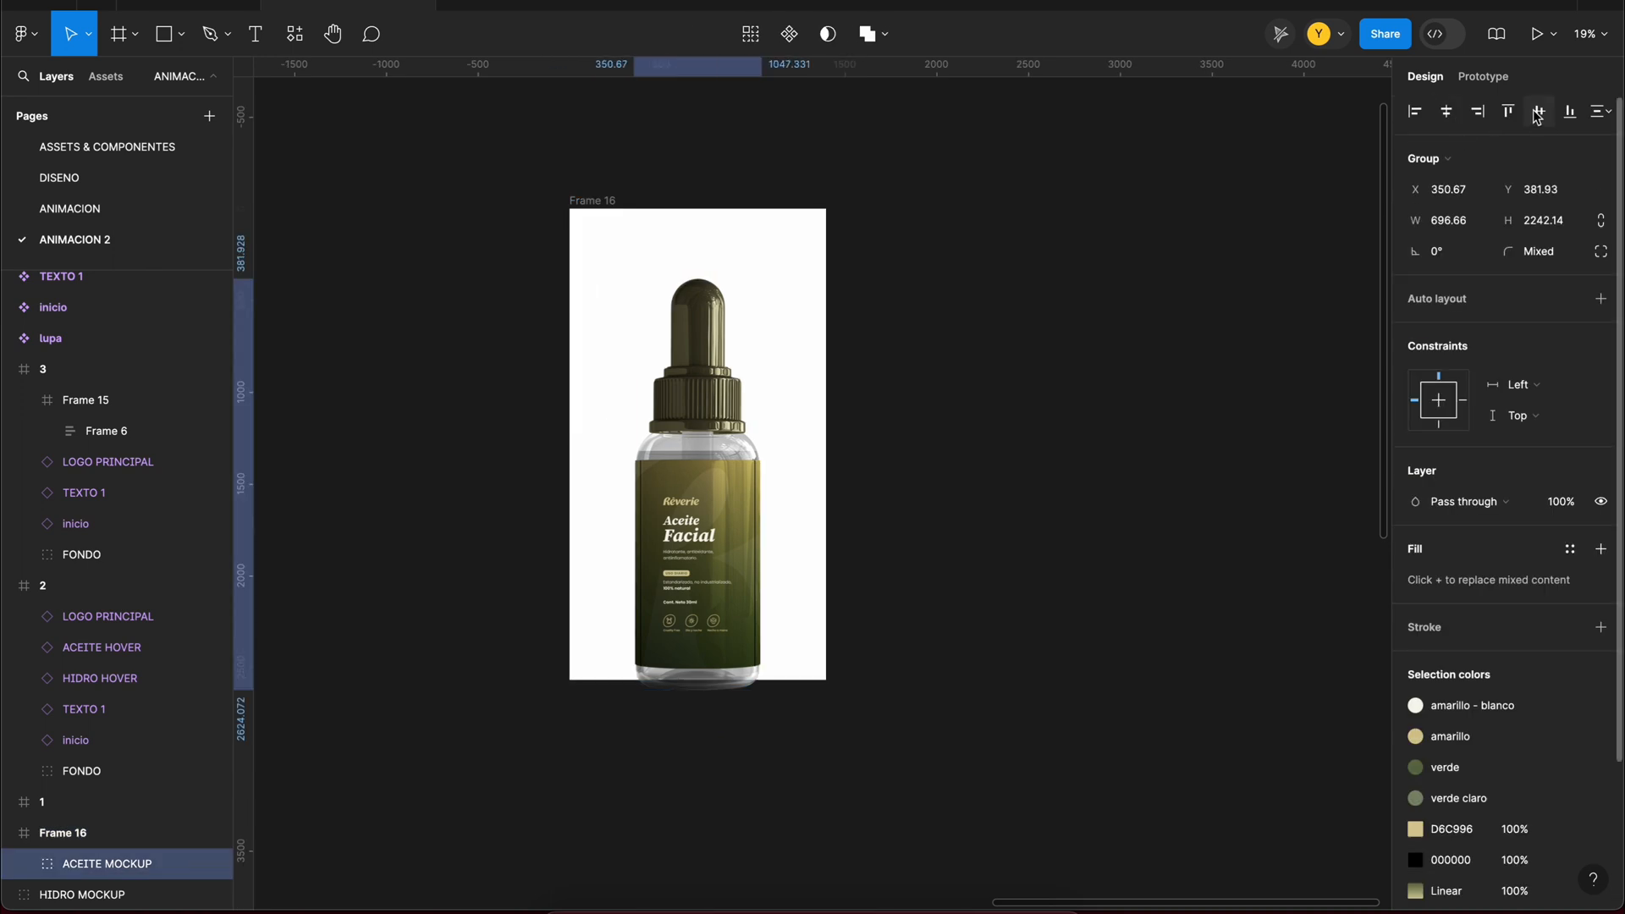
click(1536, 114)
Step: Scale the ACEITE MOCKUP in Frame 16 down to about 577 × 1858 around its center
drag(695, 241, 707, 302)
key(super+z)
key(k)
drag(709, 243, 717, 276)
scroll(722, 288, up, 2)
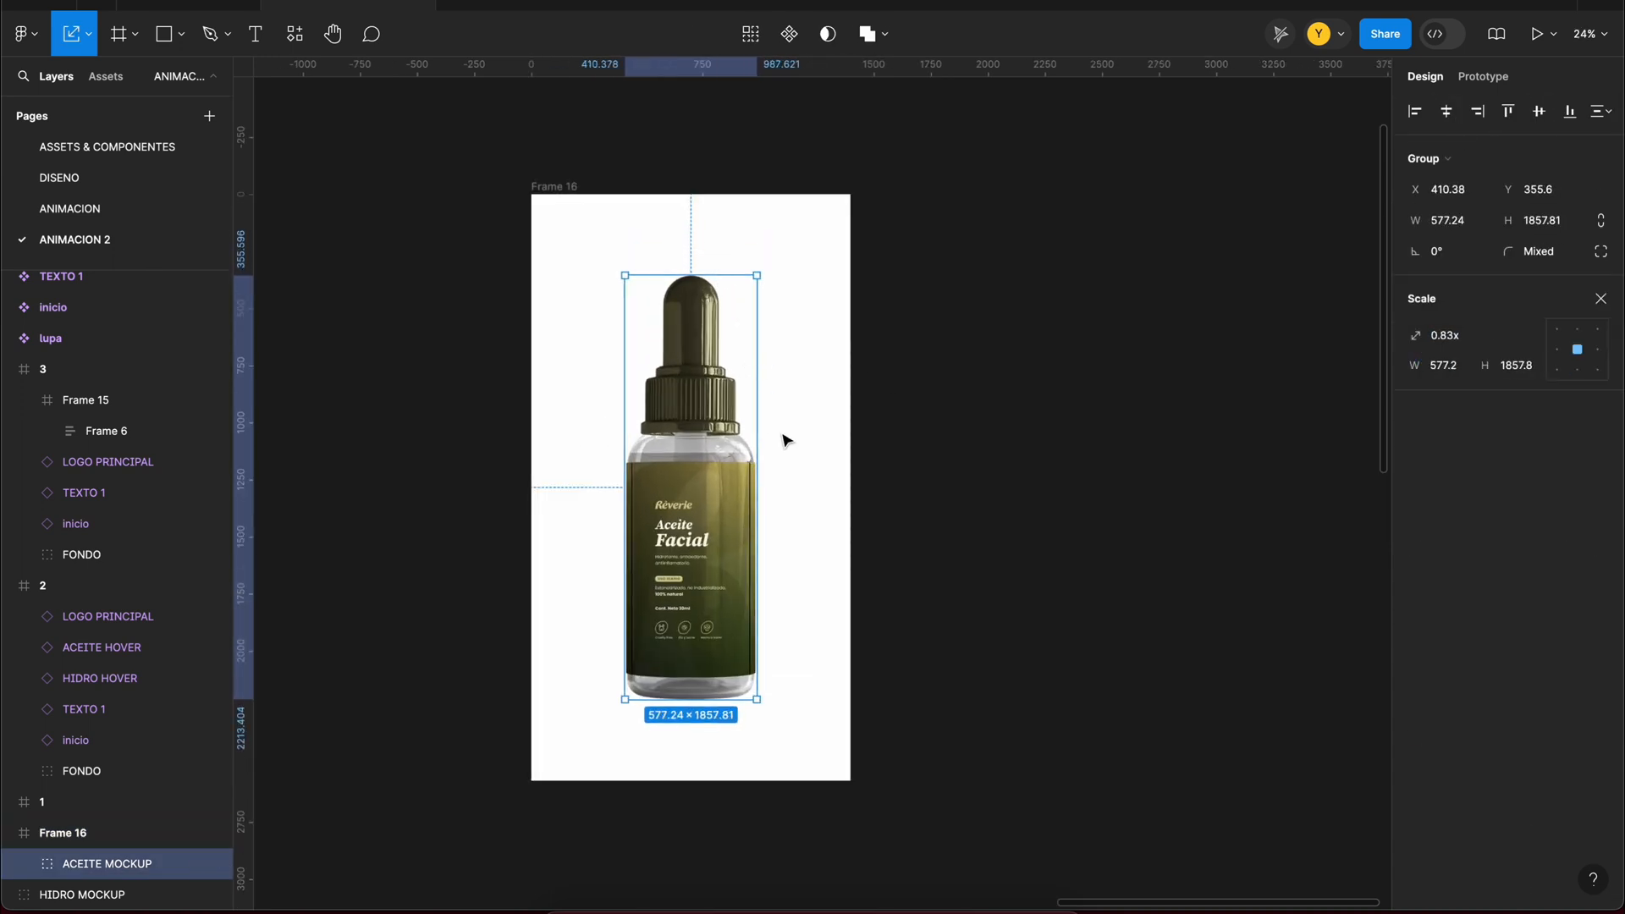
Step: Duplicate Frame 16 beside itself, then tilt the copy's bottle slightly counterclockwise and enlarge it
scroll(786, 439, right, 2)
drag(519, 181, 905, 181)
click(997, 355)
drag(1110, 260, 1094, 261)
drag(1053, 263, 1053, 240)
Step: Shift Frame 16's ACEITE ETIQUETA label to X 354 and duplicate Frame 17 to its right
ctrl+click(641, 555)
drag(641, 554, 687, 555)
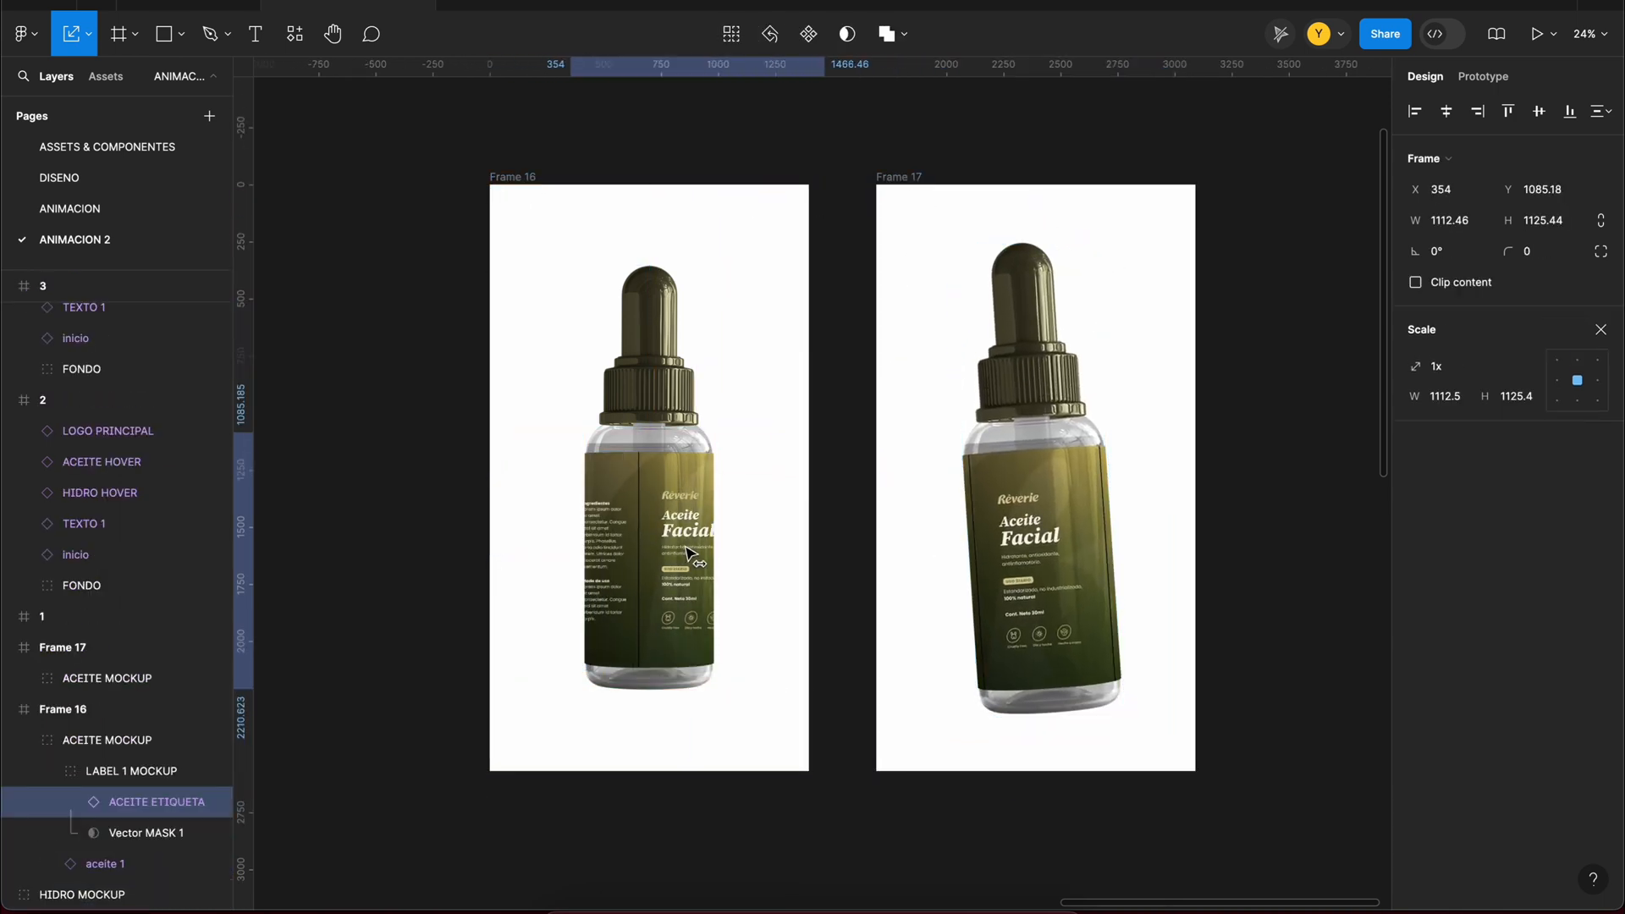
click(882, 179)
scroll(883, 179, right, 3)
drag(819, 174, 1172, 174)
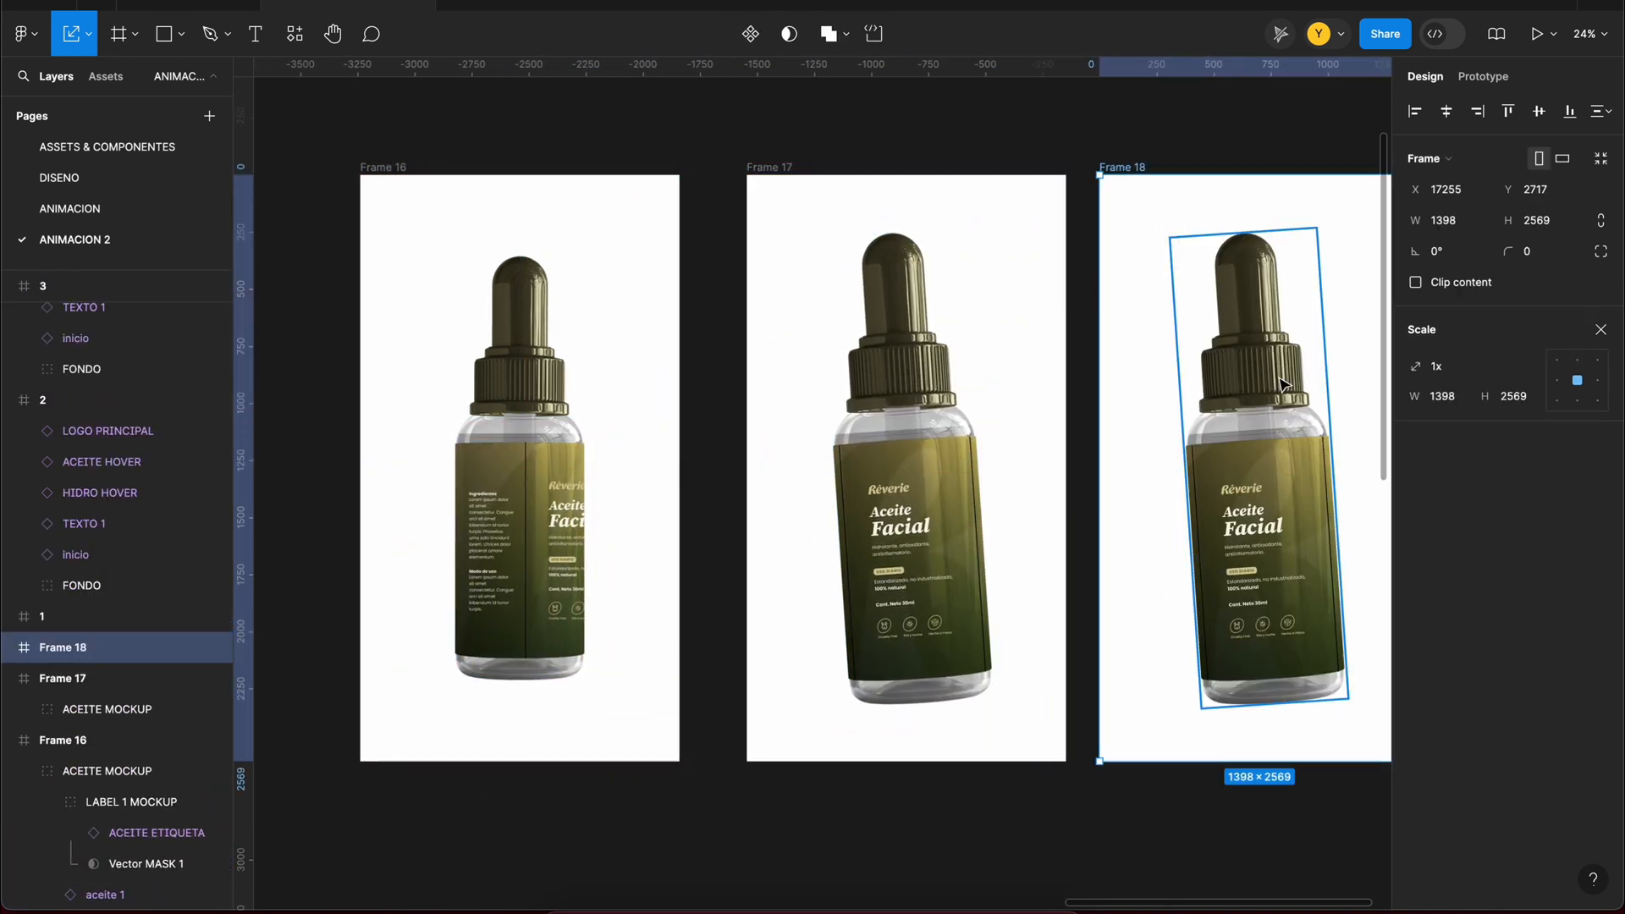
Step: Tilt Frame 18's bottle clockwise to about -3.13° and scale it down slightly
click(1280, 382)
drag(1329, 229, 1281, 249)
double_click(1254, 499)
click(1254, 356)
click(554, 305)
click(1265, 305)
Step: Slide the ACEITE ETIQUETA label inside Frame 18's mockup leftward to expose its back text
double_click(1256, 542)
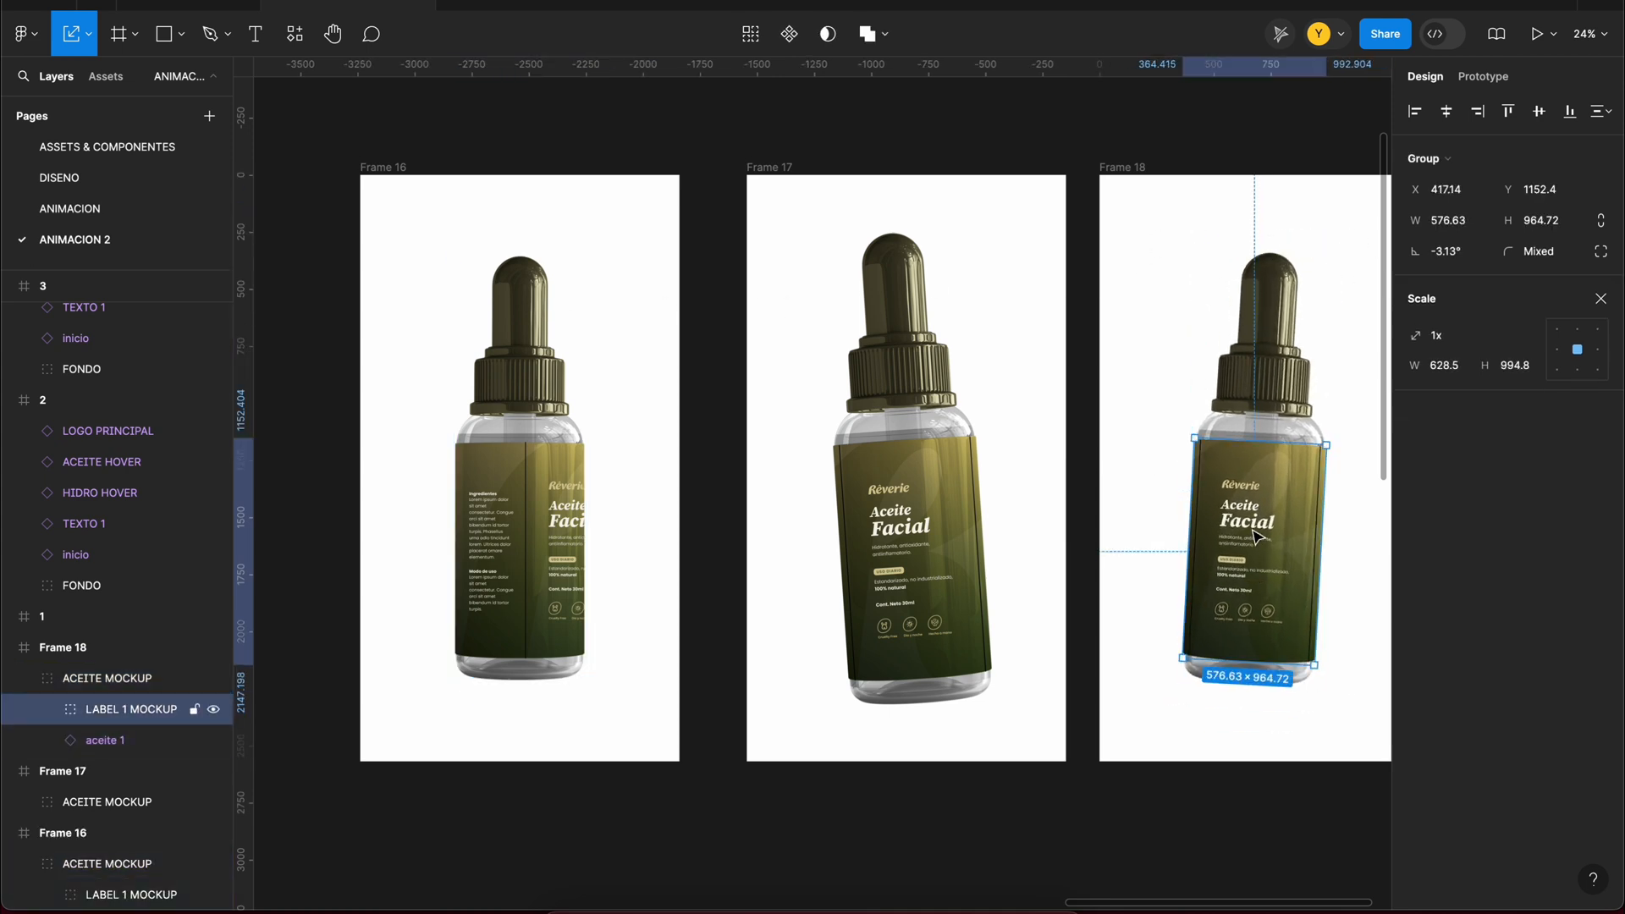
double_click(1273, 543)
drag(1286, 538, 1215, 535)
Step: Move Frame 17 slightly left to even out the spacing between the three bottle frames
click(1139, 253)
scroll(1139, 253, down, 1)
drag(810, 175, 795, 176)
scroll(795, 176, right, 2)
Step: Link Frame 16 to Frame 17 after a 1 ms delay, using Smart animate with Ease in and out
click(1468, 77)
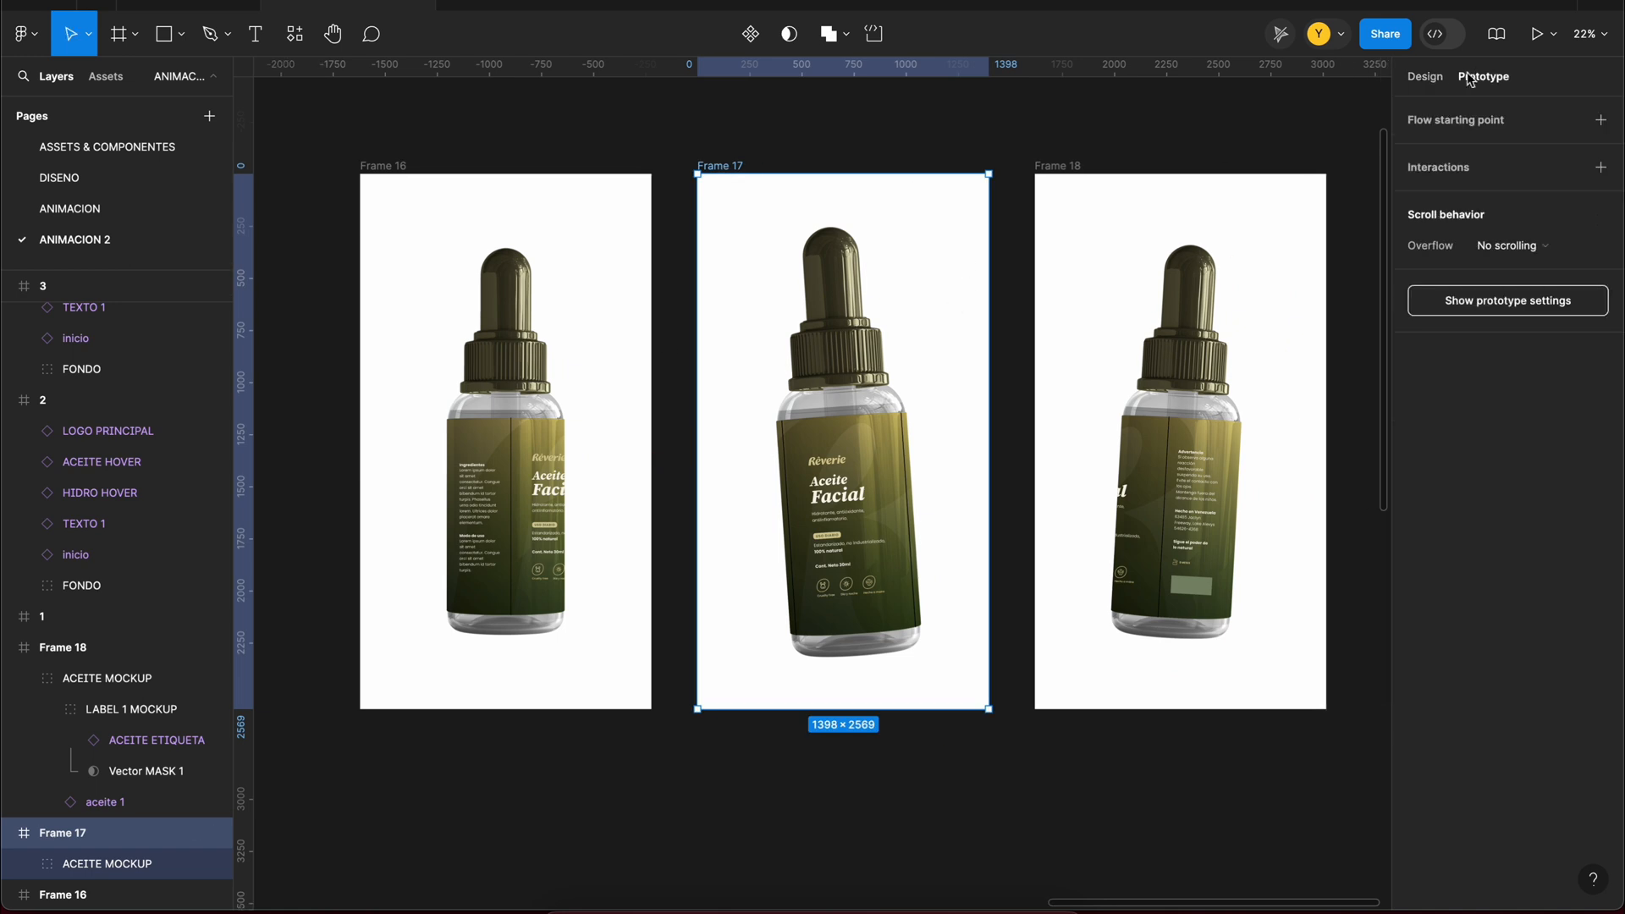
click(548, 201)
drag(651, 441, 746, 457)
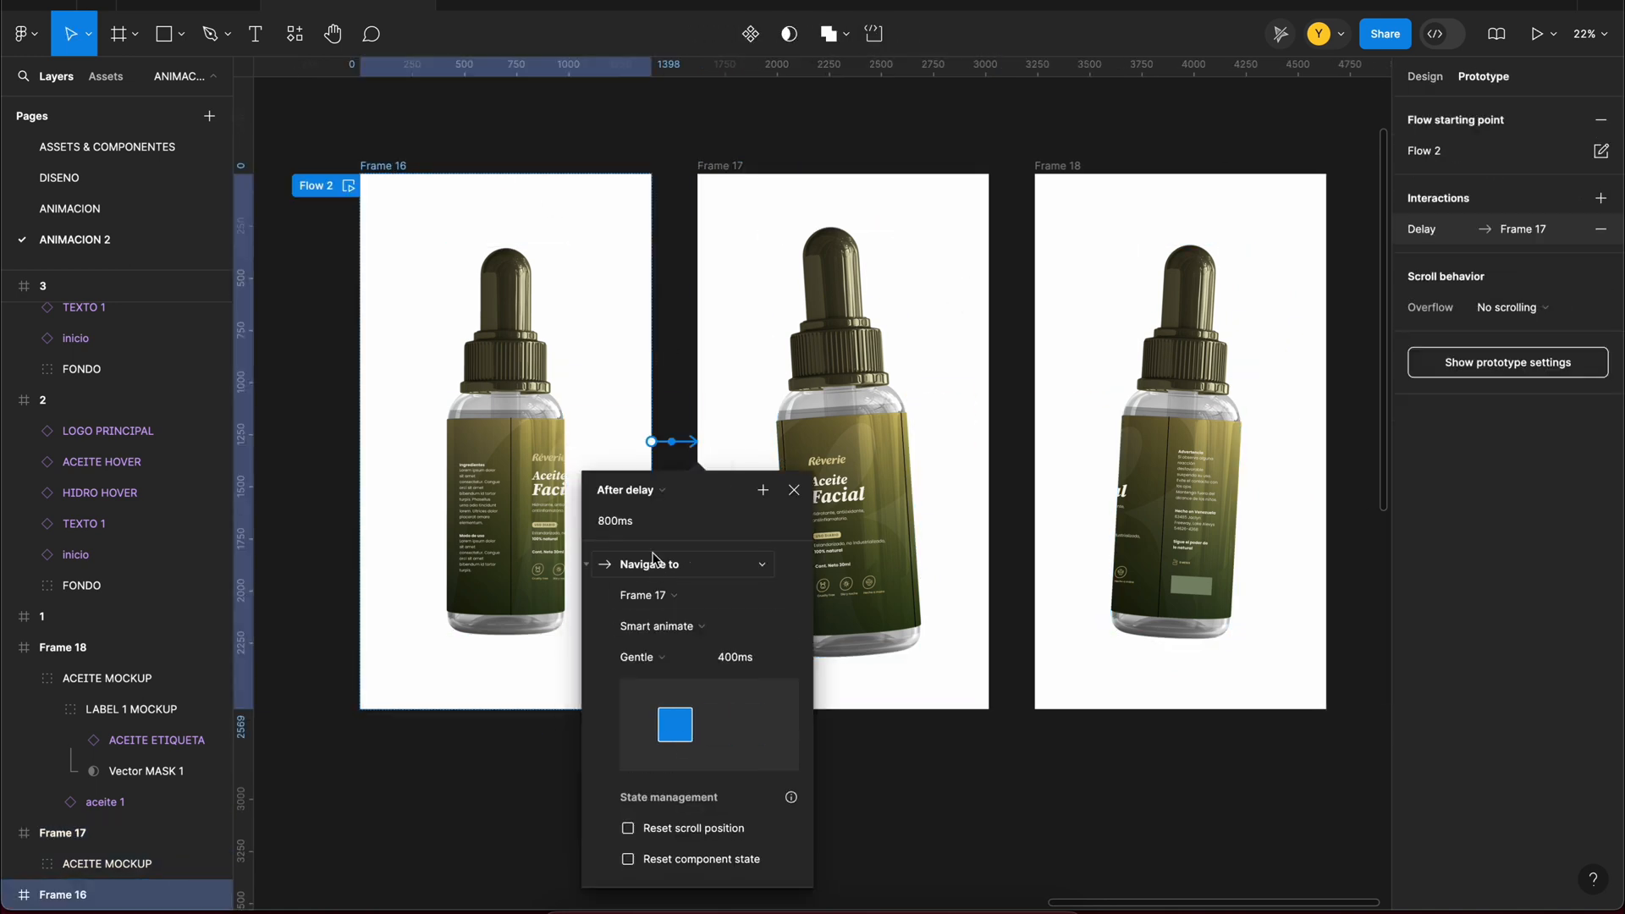
click(652, 658)
click(759, 560)
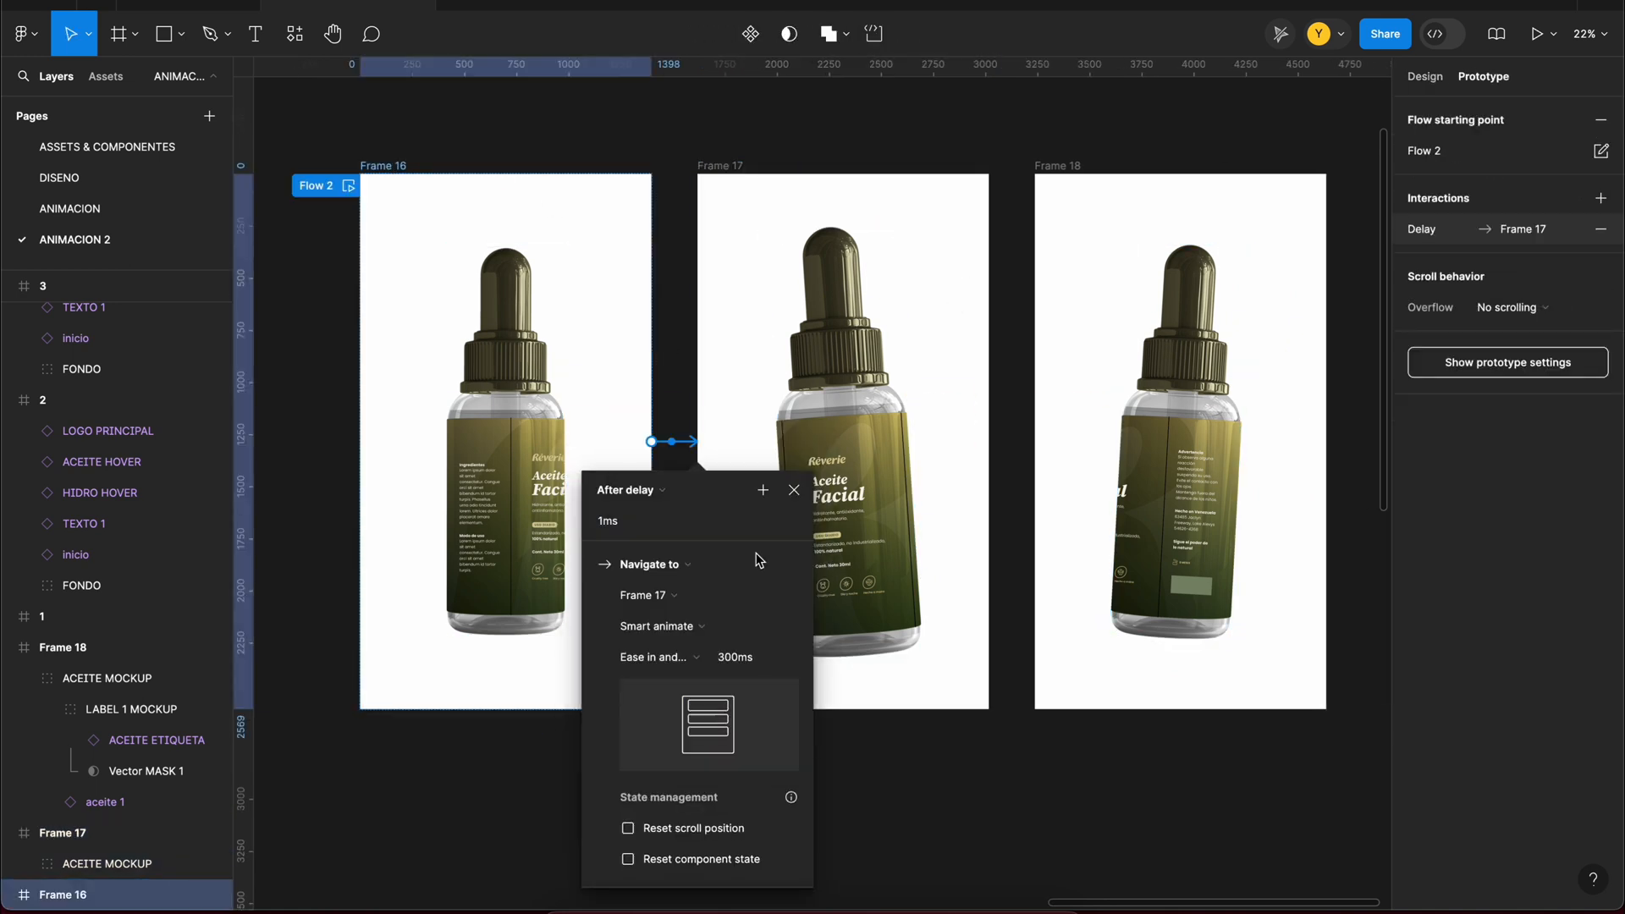
Step: Link Frame 17 to Frame 18 and Frame 18 back to Frame 16 after 1 ms, using Smart animate over 1000 ms
click(829, 538)
drag(988, 441, 1074, 449)
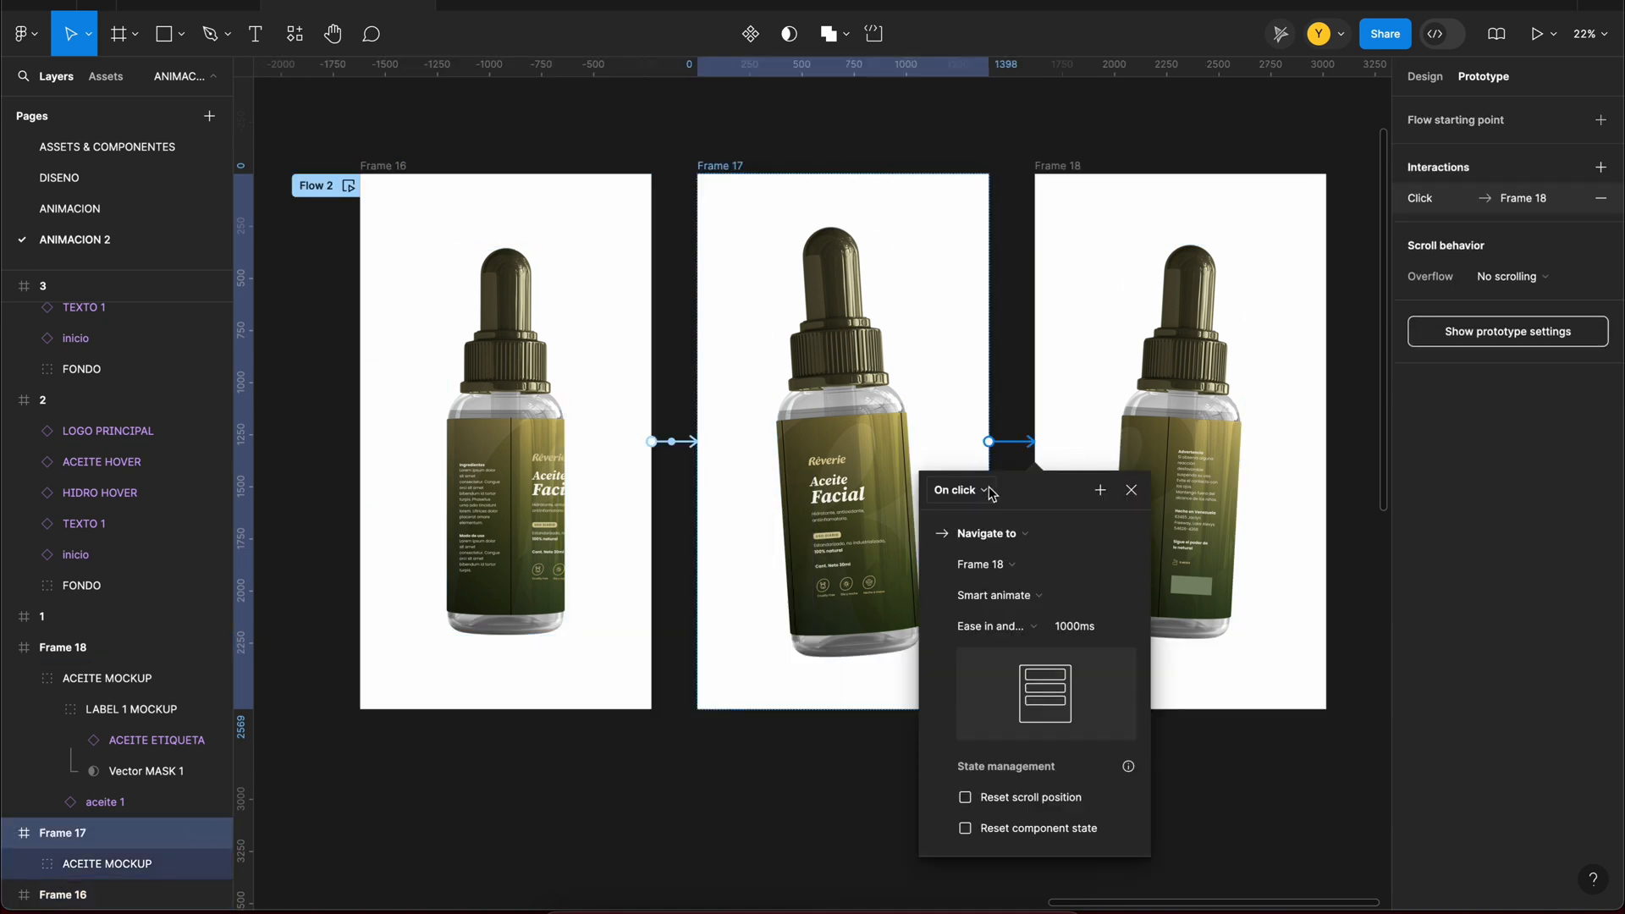
click(1097, 411)
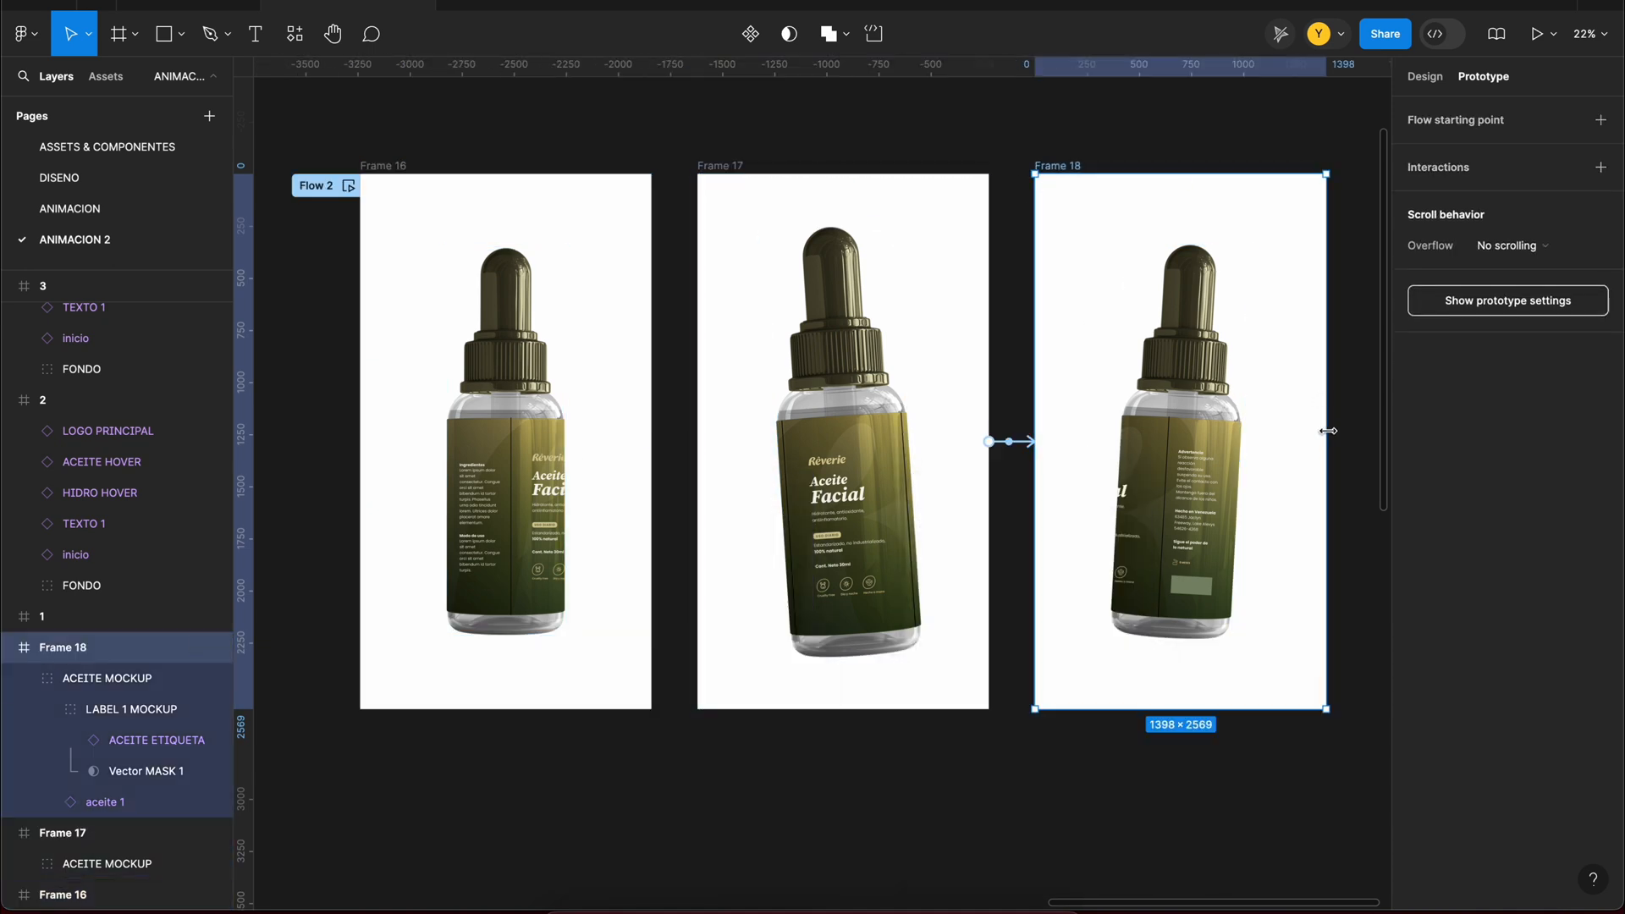
drag(491, 510, 494, 510)
click(580, 489)
click(602, 729)
click(931, 132)
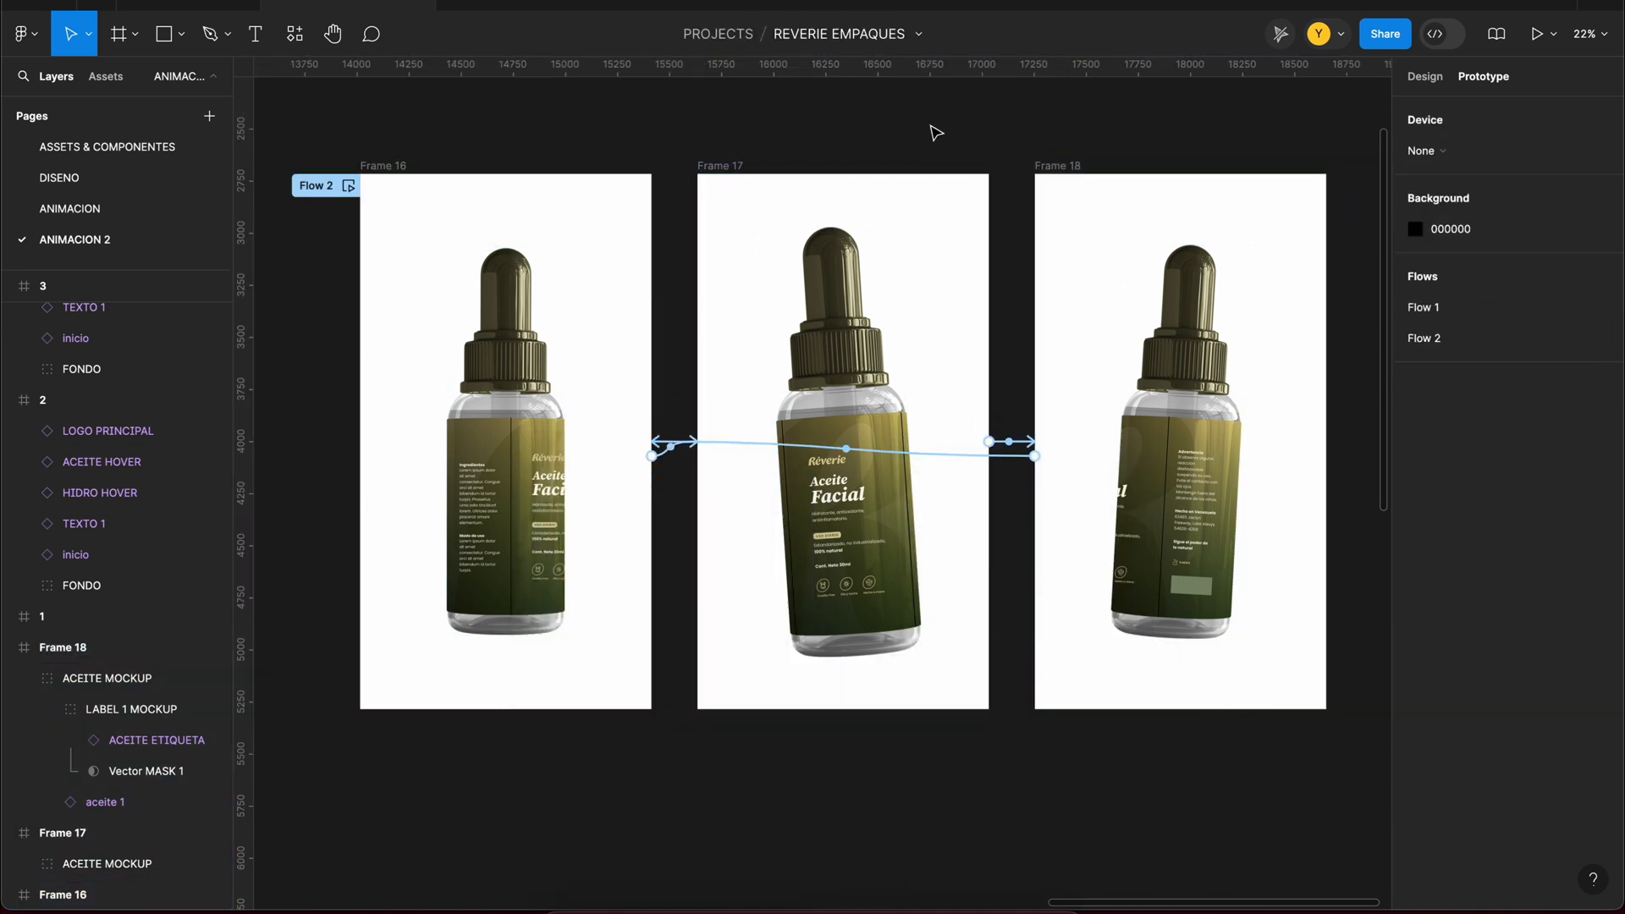
Step: Play Flow 2 in an inline preview and set the Frame 18 to Frame 16 transition to 1500 ms
click(348, 187)
drag(1570, 428, 1229, 660)
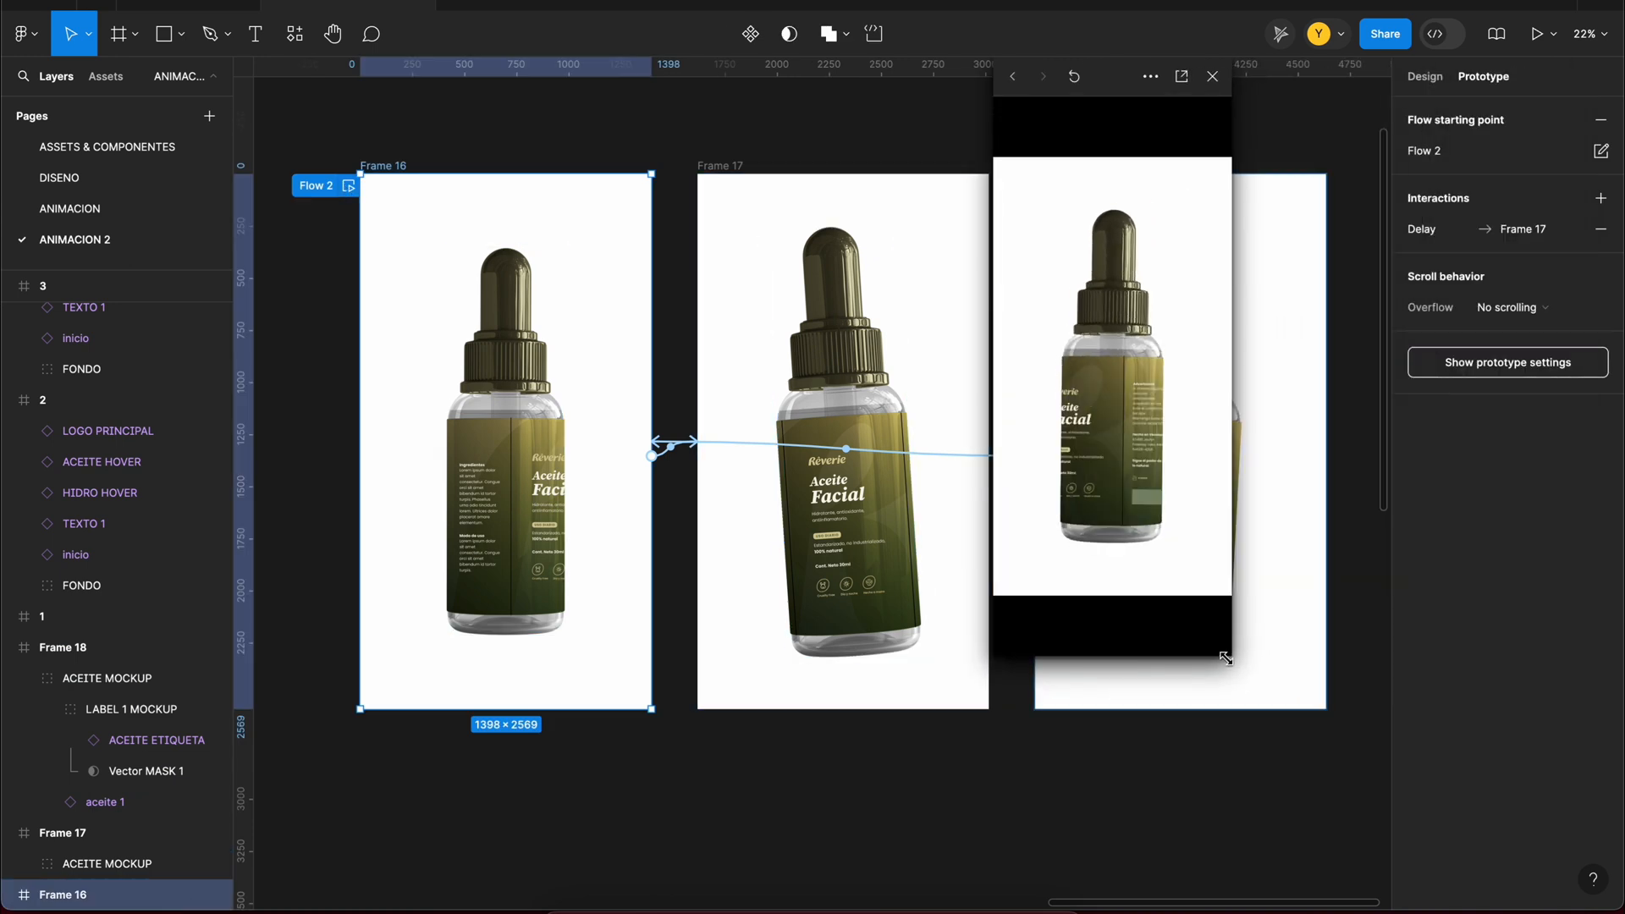
click(738, 444)
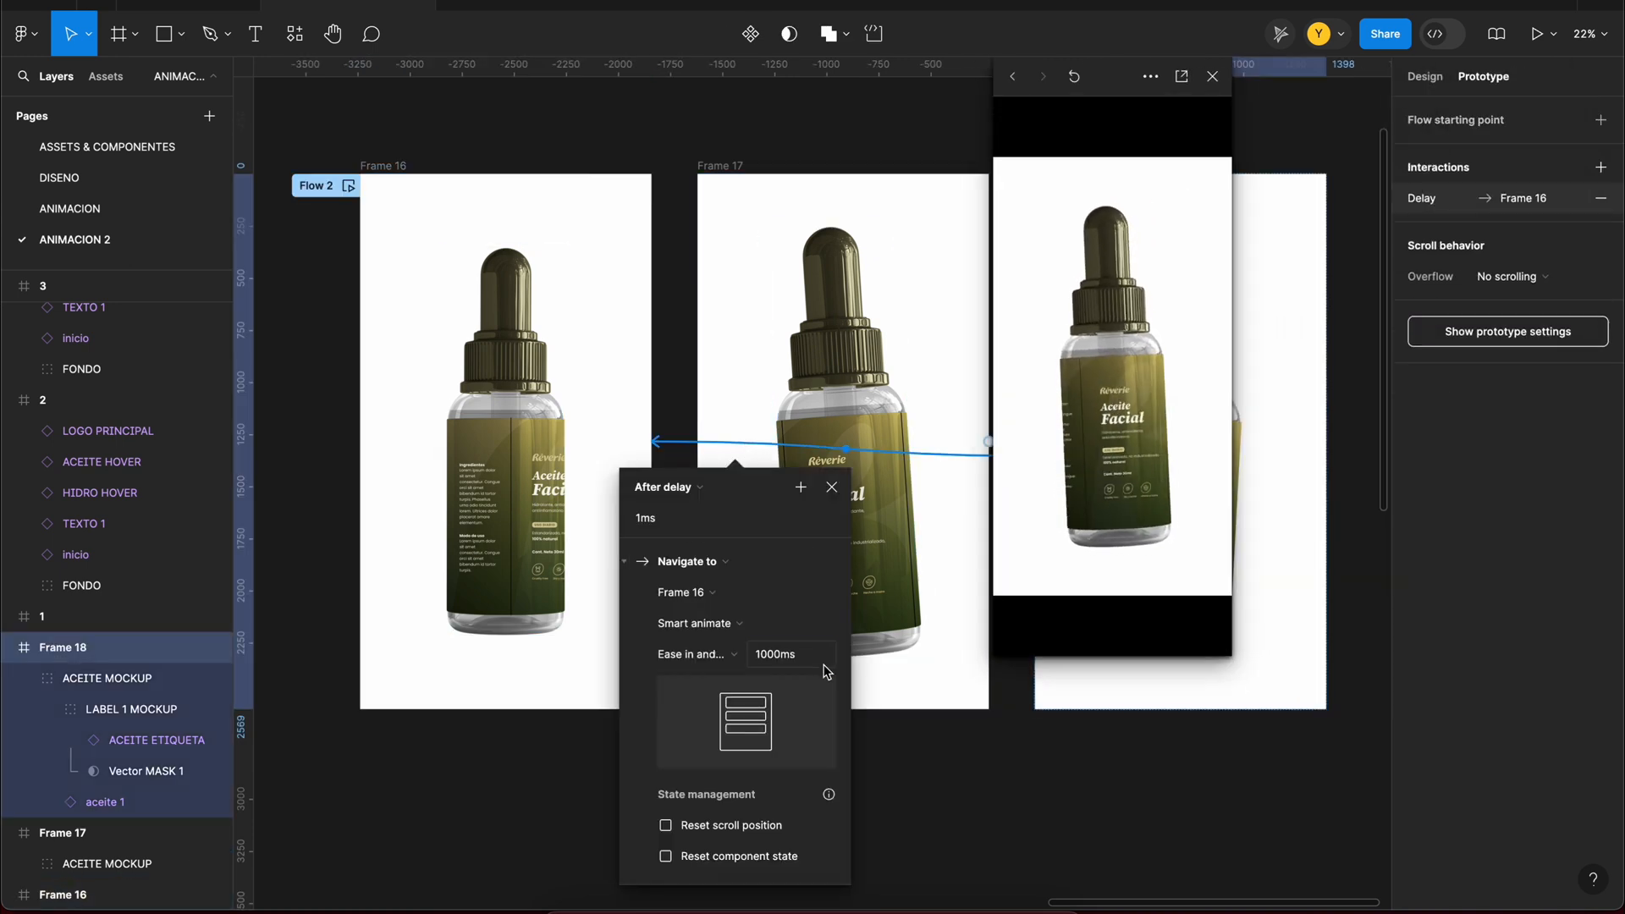
scroll(848, 435, right, 2)
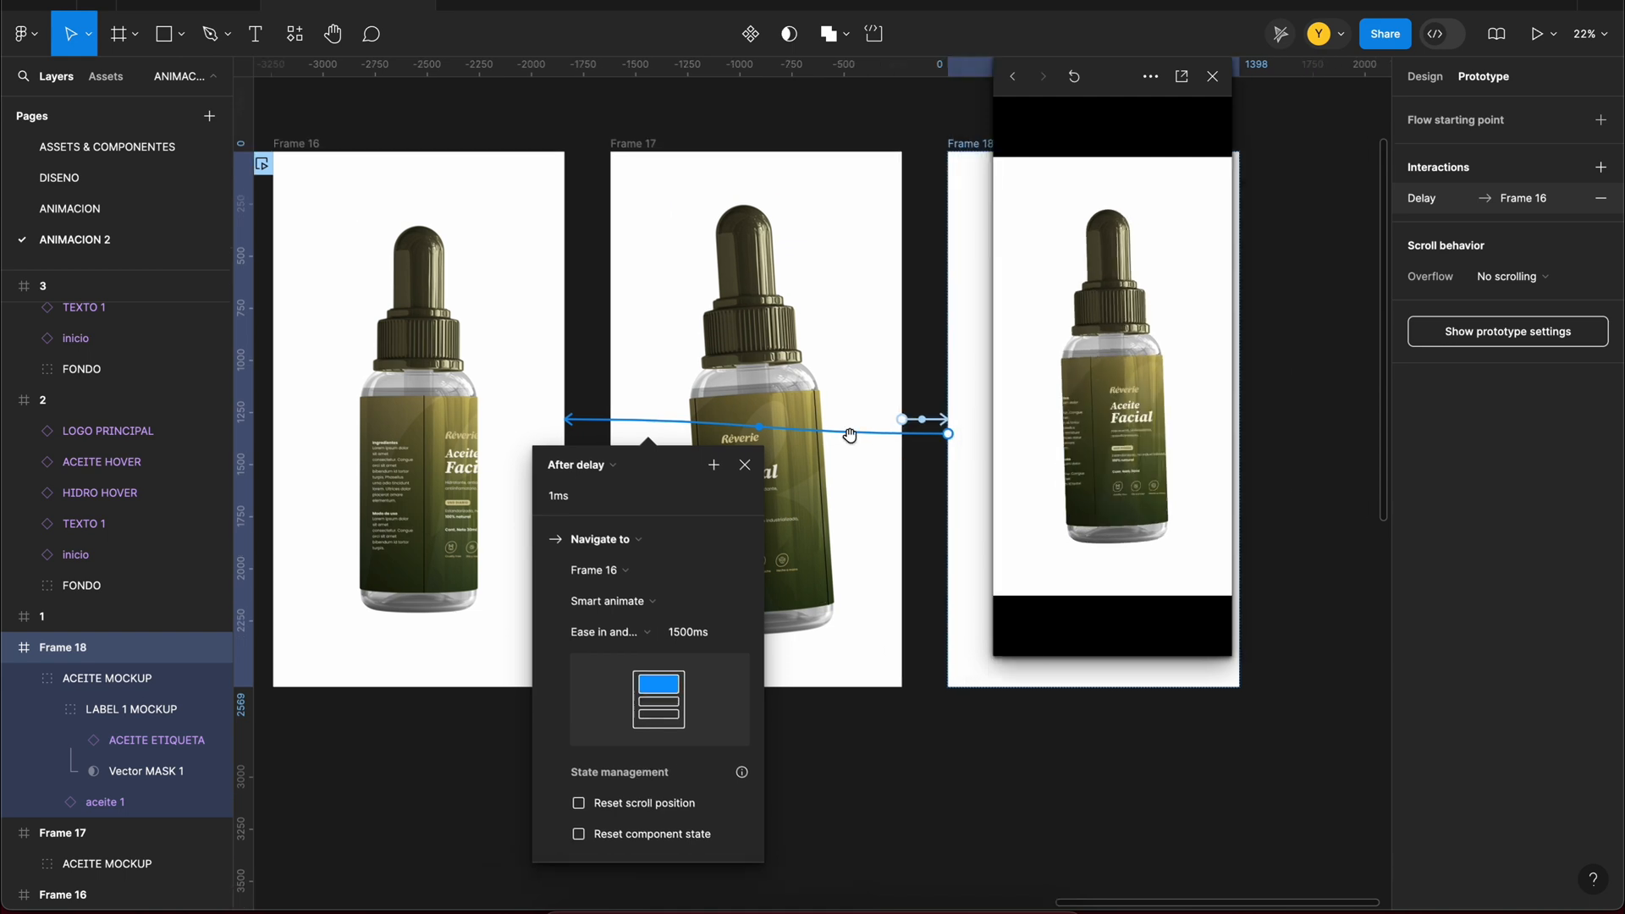
Step: Set the duration of all three bottle-frame transitions to 3000 ms and replay the prototype
click(921, 421)
shift+click(579, 427)
shift+click(589, 423)
shift+click(582, 435)
click(639, 654)
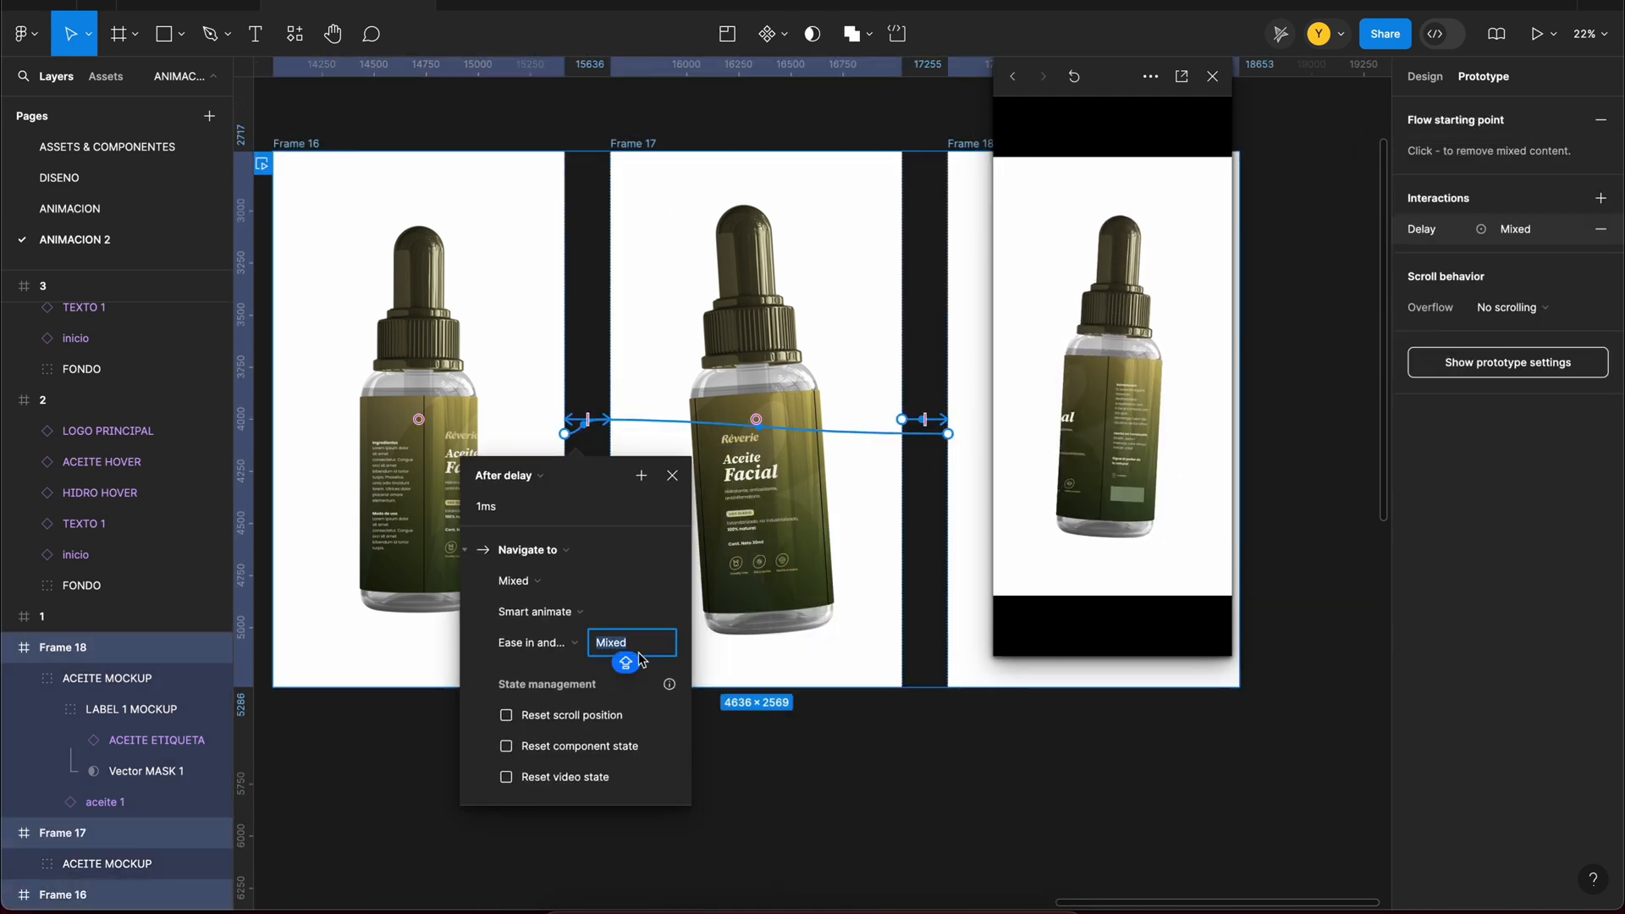
key(Return)
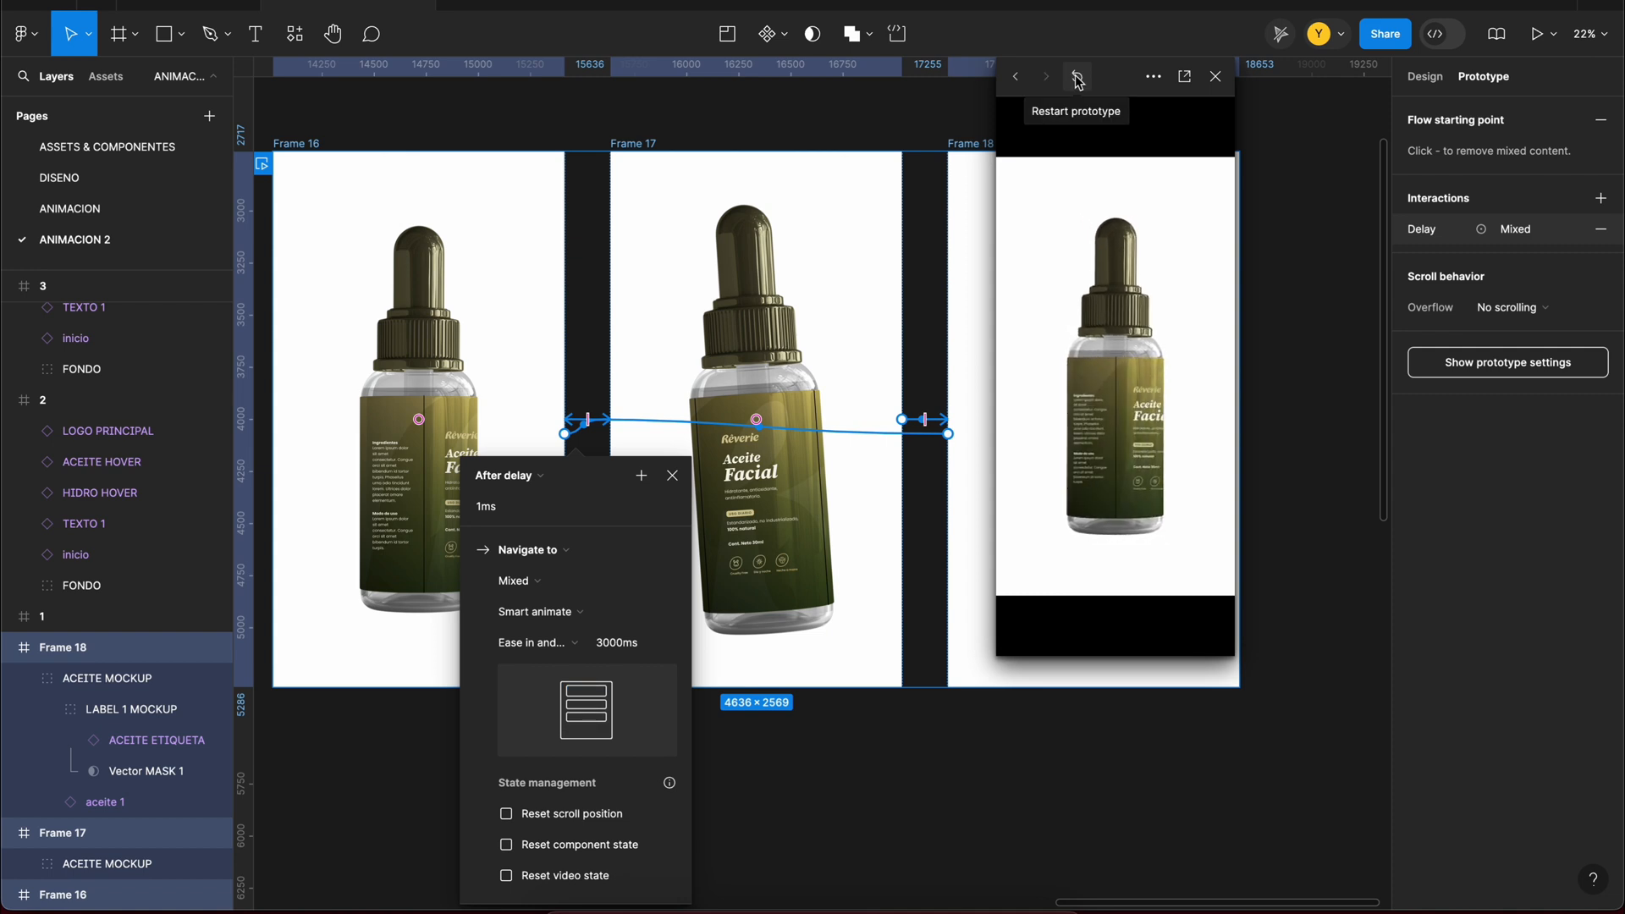
click(673, 479)
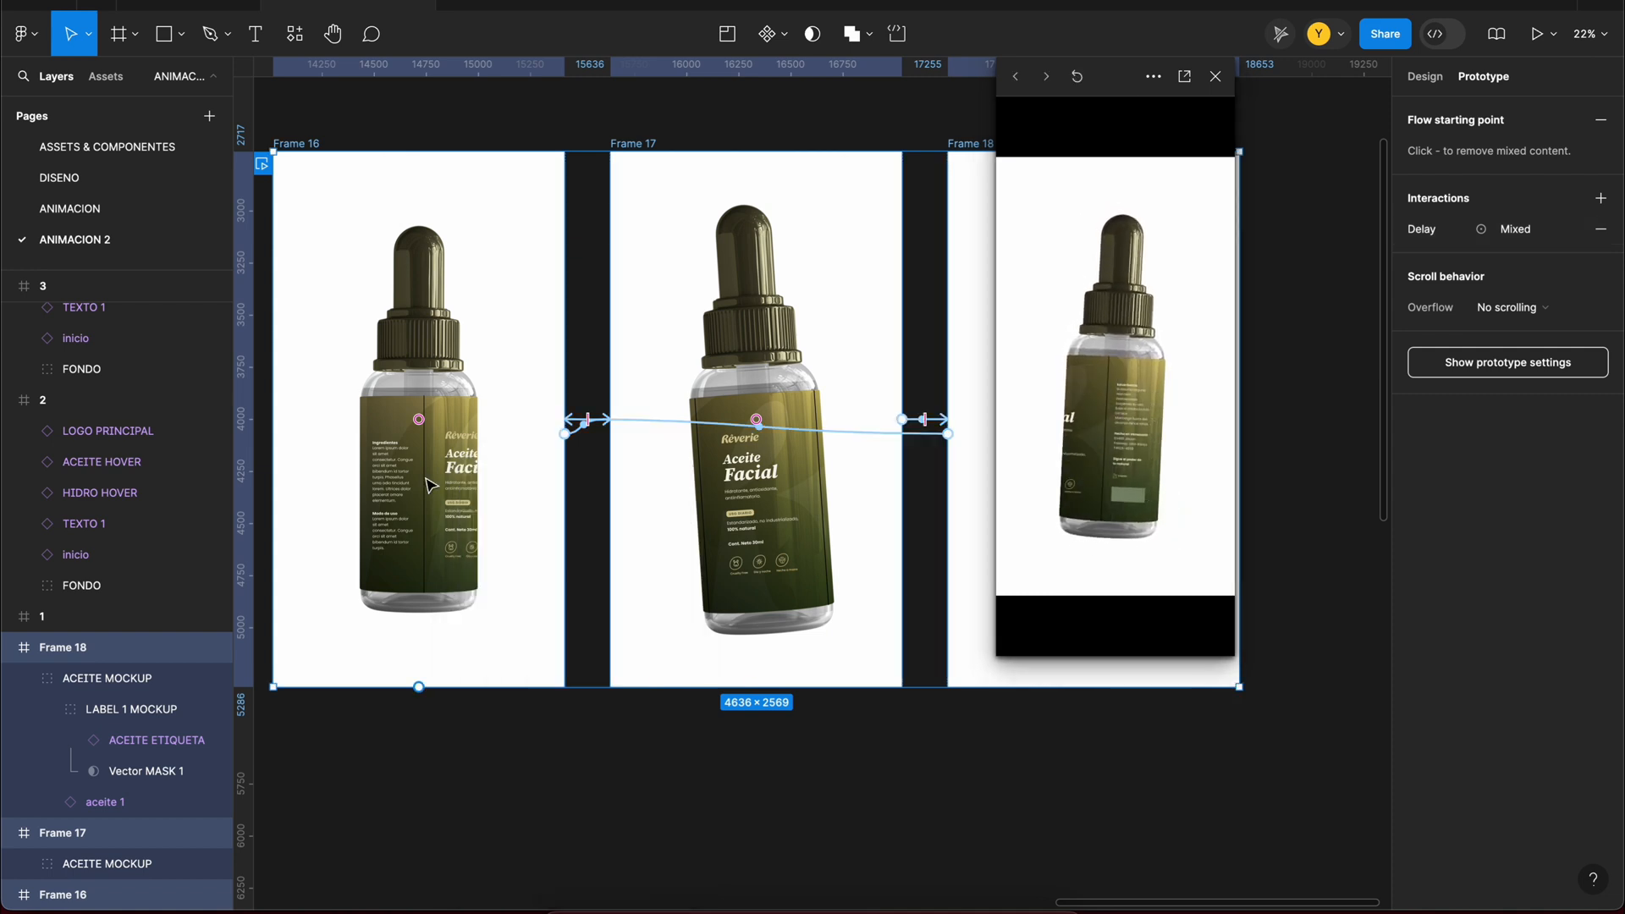
Step: Shift Frame 18's ACEITE ETIQUETA label slightly right to include more front text, and close the preview
double_click(428, 483)
scroll(871, 538, right, 3)
triple_click(855, 504)
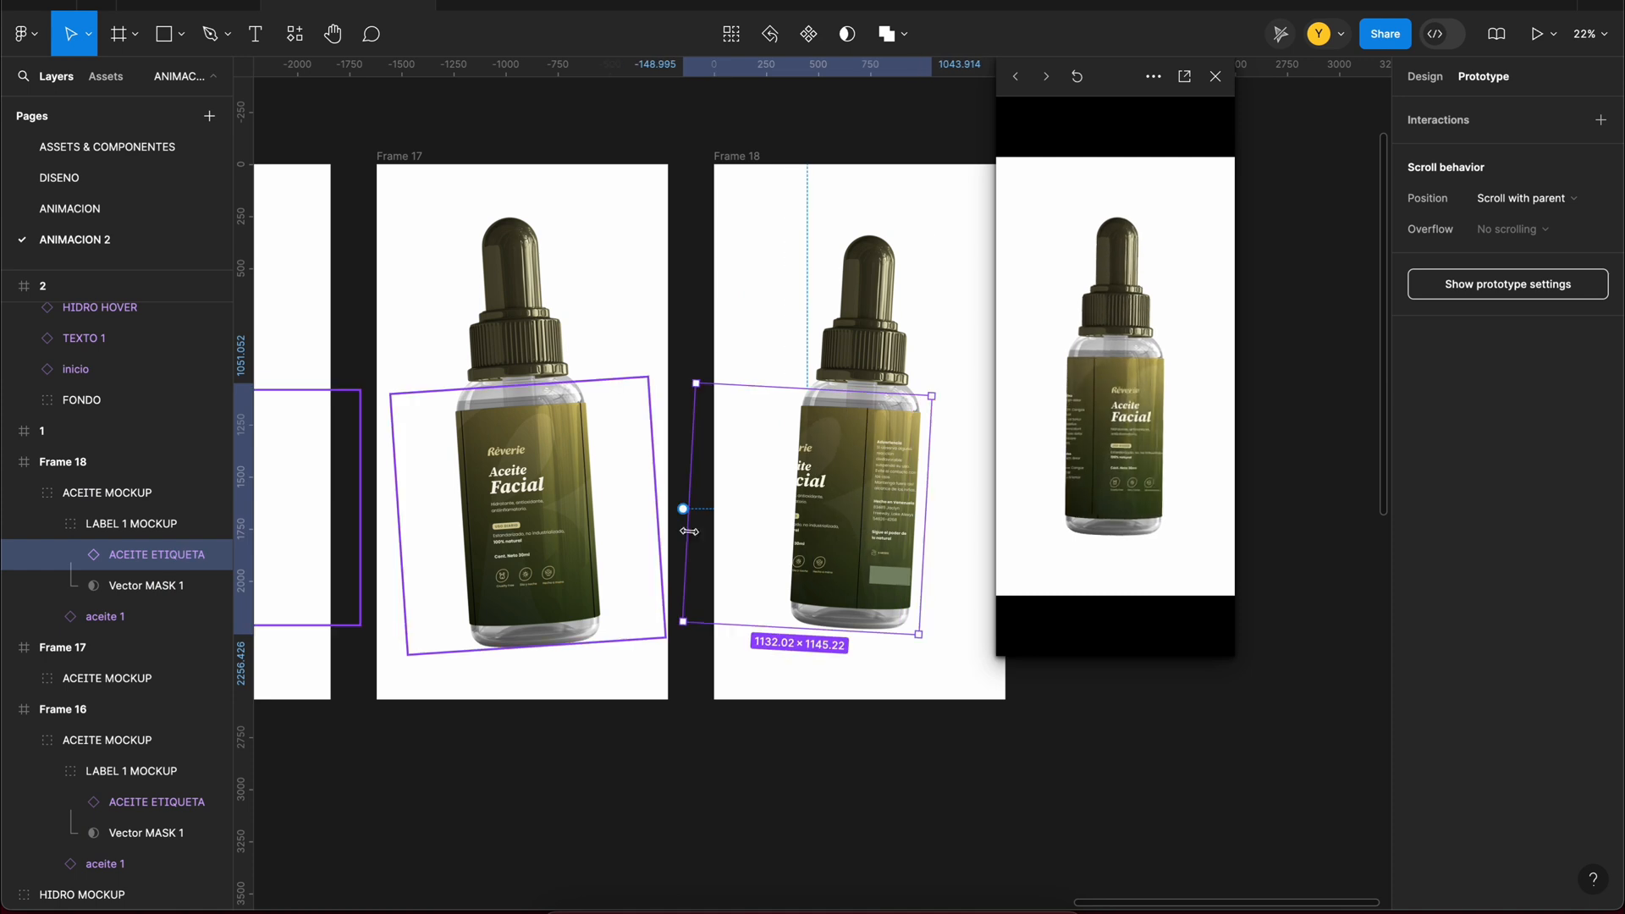
click(1216, 77)
click(1173, 214)
scroll(1173, 214, left, 3)
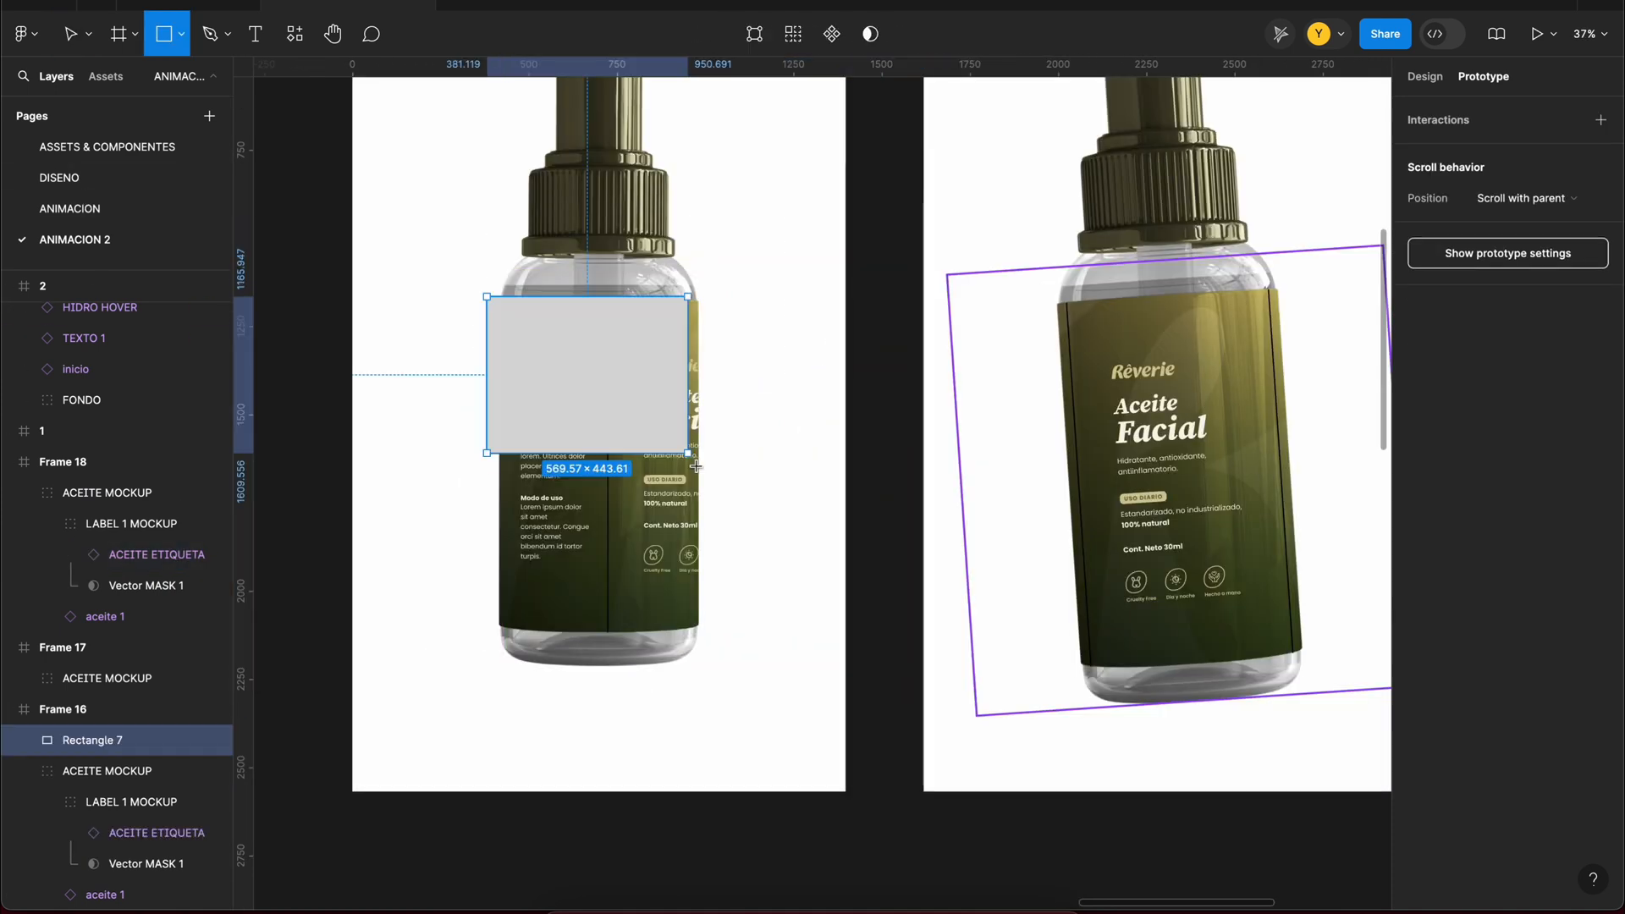
Step: Cover Frame 16's label with a rectangle inside LABEL 1 MOCKUP, using a horizontal green-white-green linear gradient and Multiply blending
drag(653, 457, 713, 602)
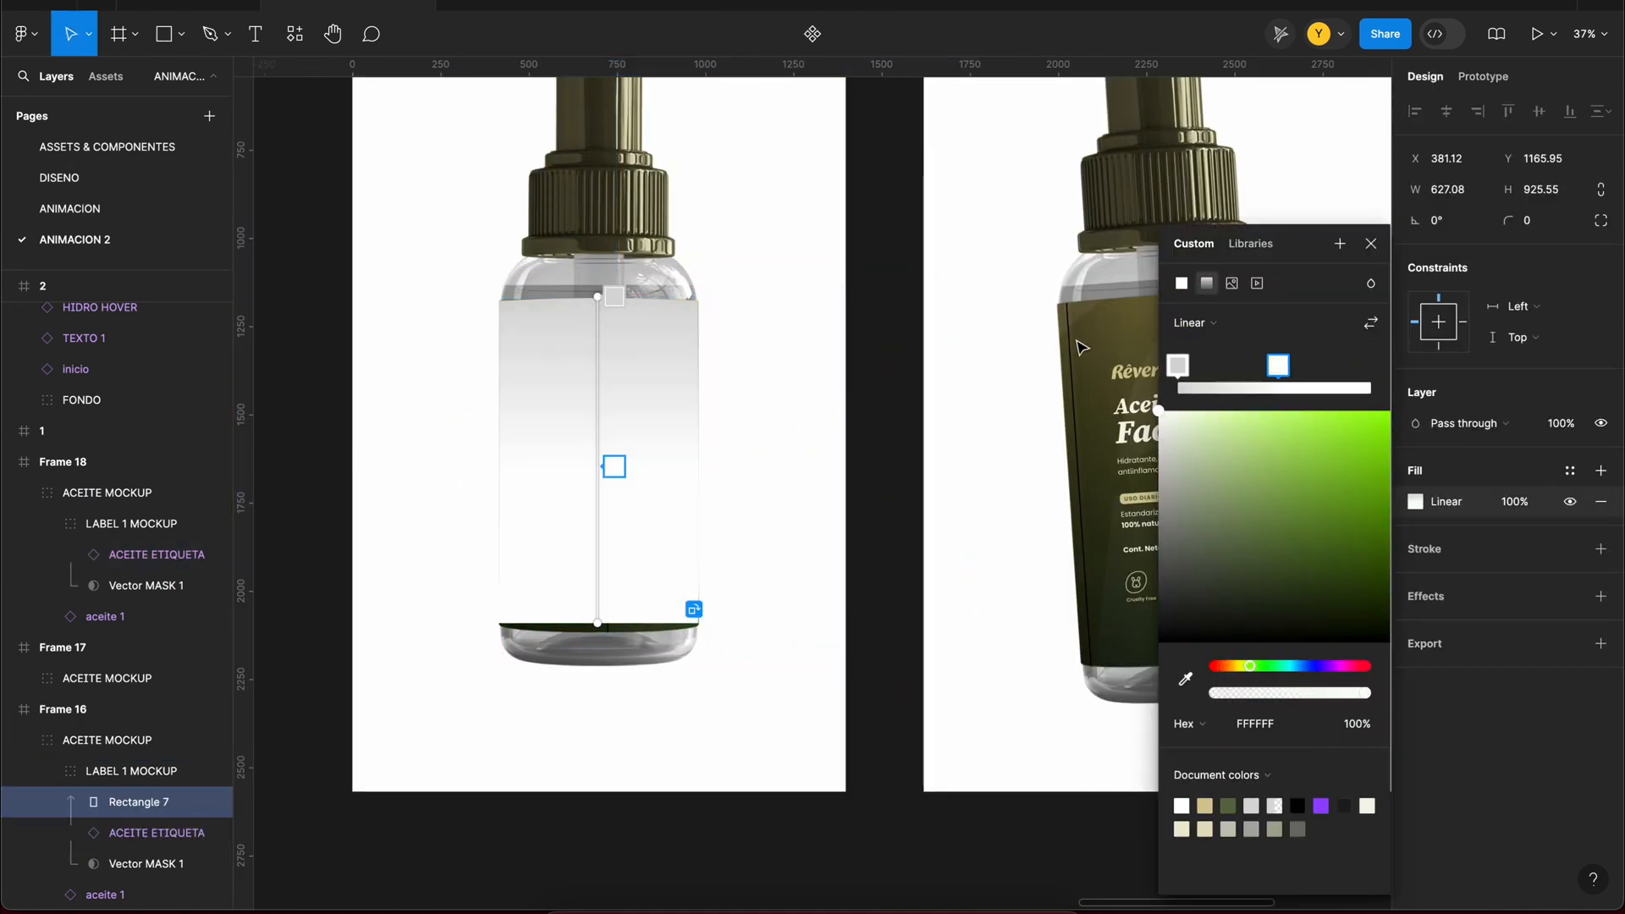
drag(609, 313, 462, 519)
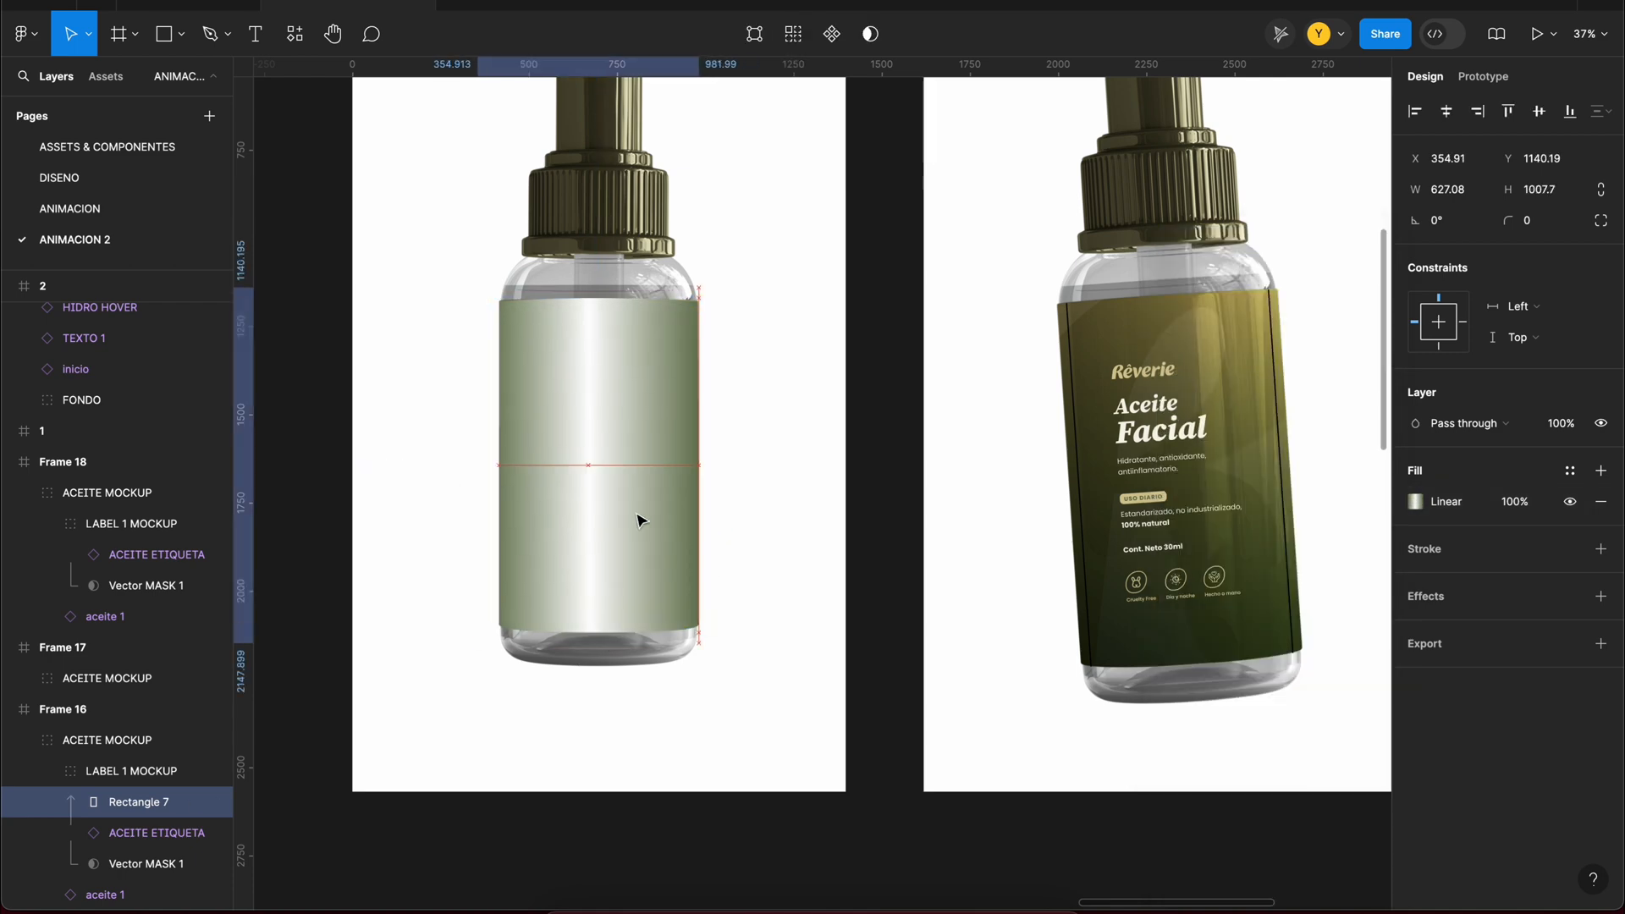
click(1277, 366)
drag(1262, 369, 1244, 367)
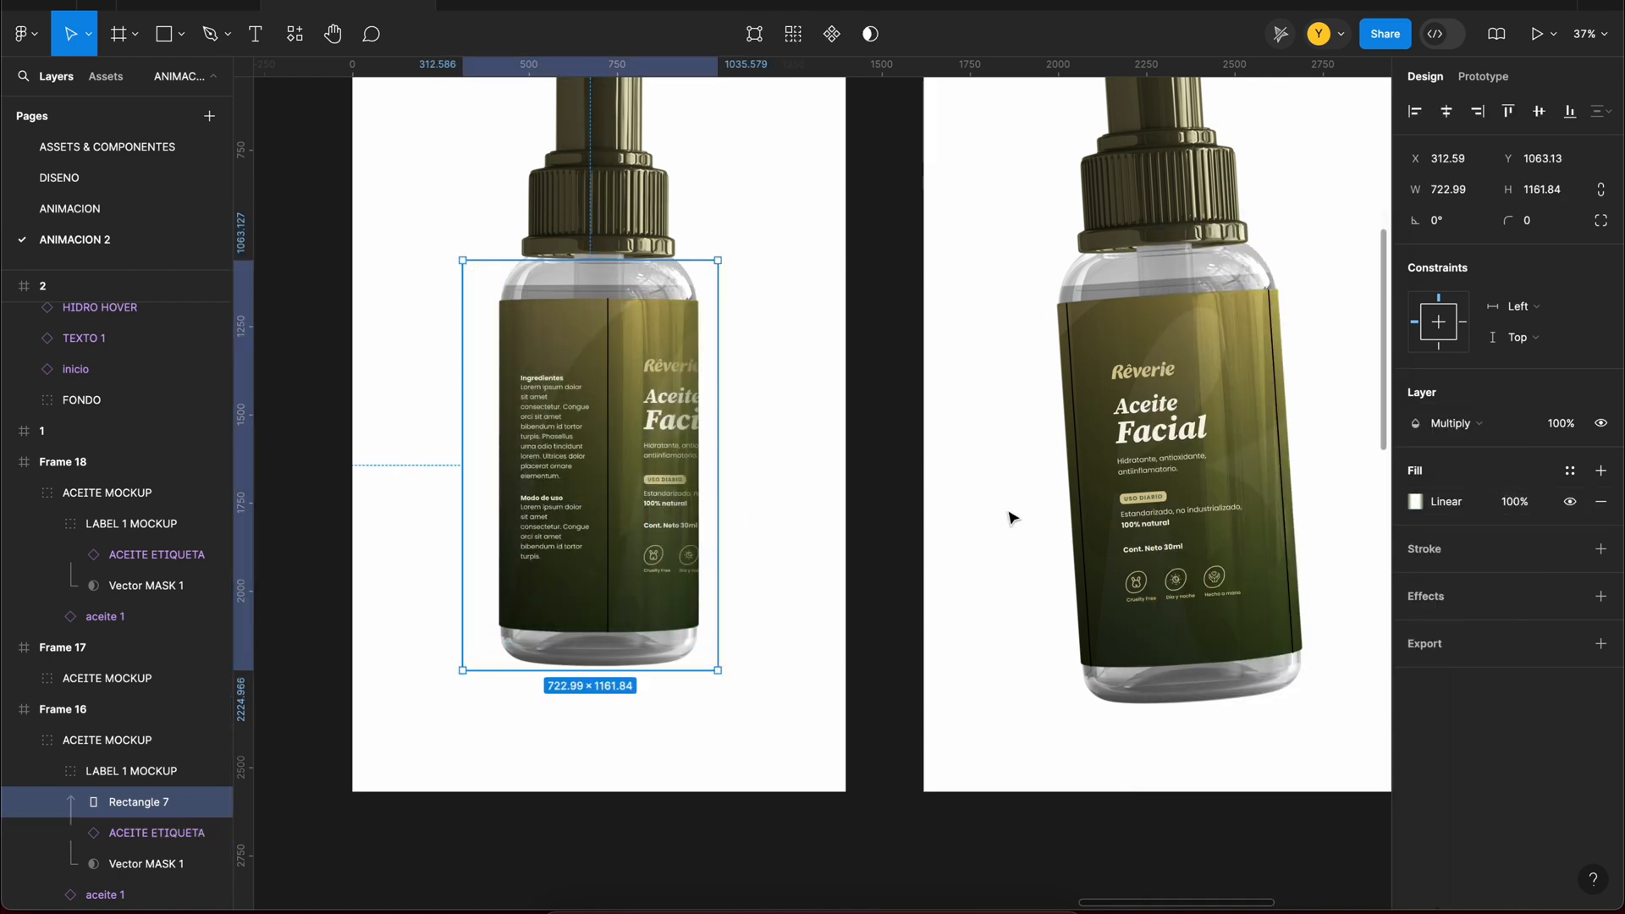
click(1008, 617)
Step: Scale frame 3's ACEITE GIRO instance to about 509 × 935 and place its bottle over the card's upper-right corner
scroll(1132, 544, right, 3)
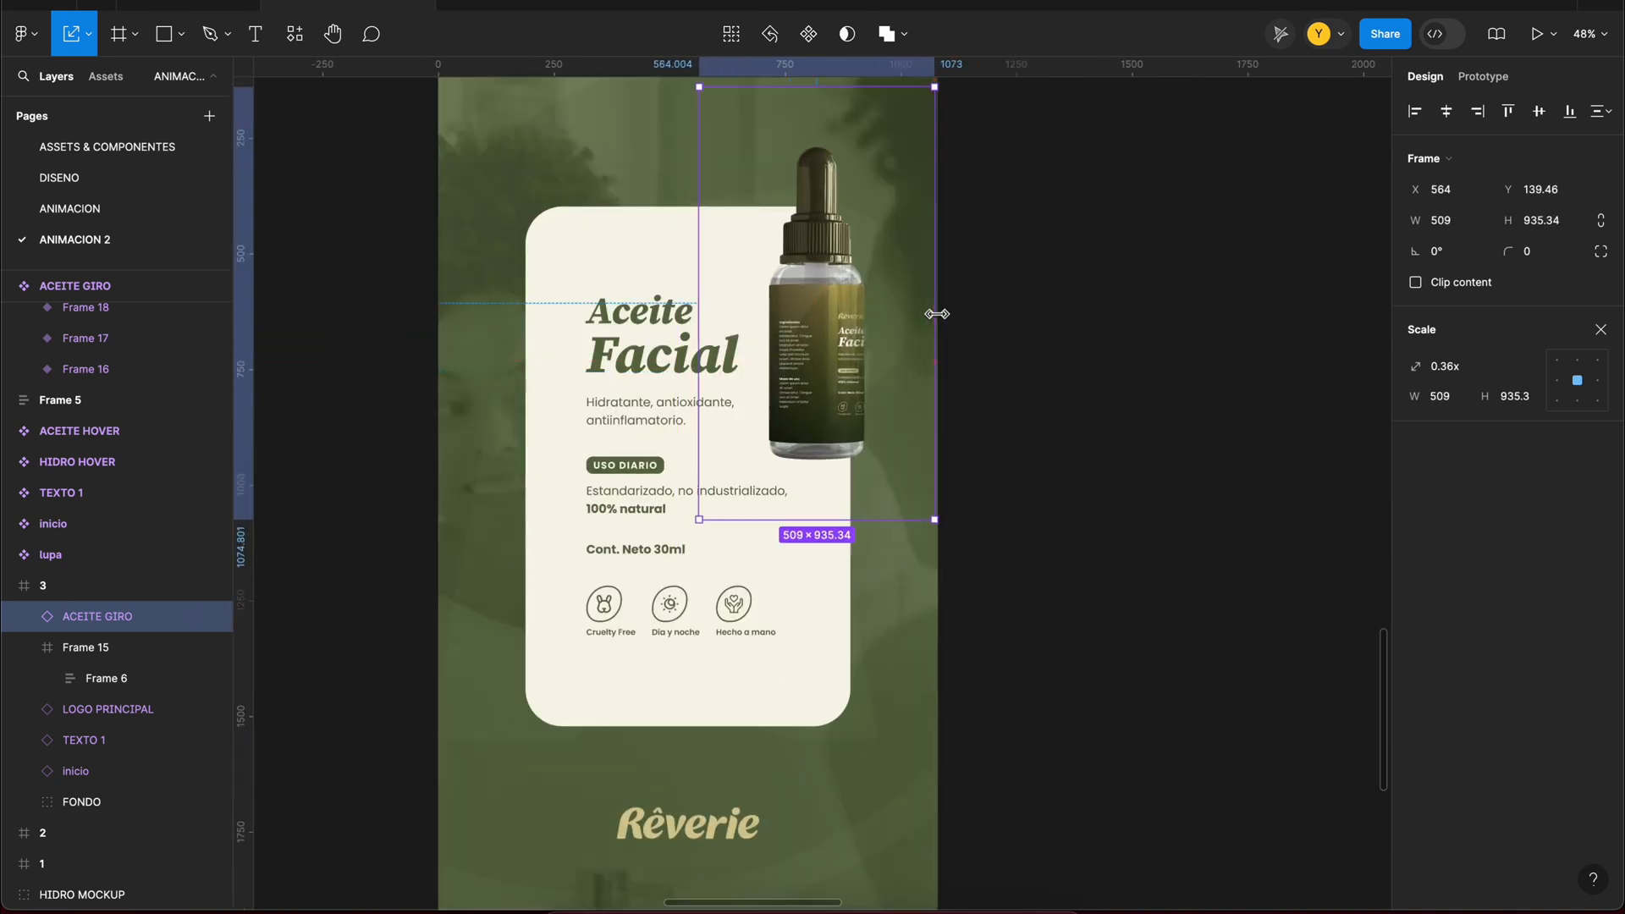
drag(833, 351, 839, 344)
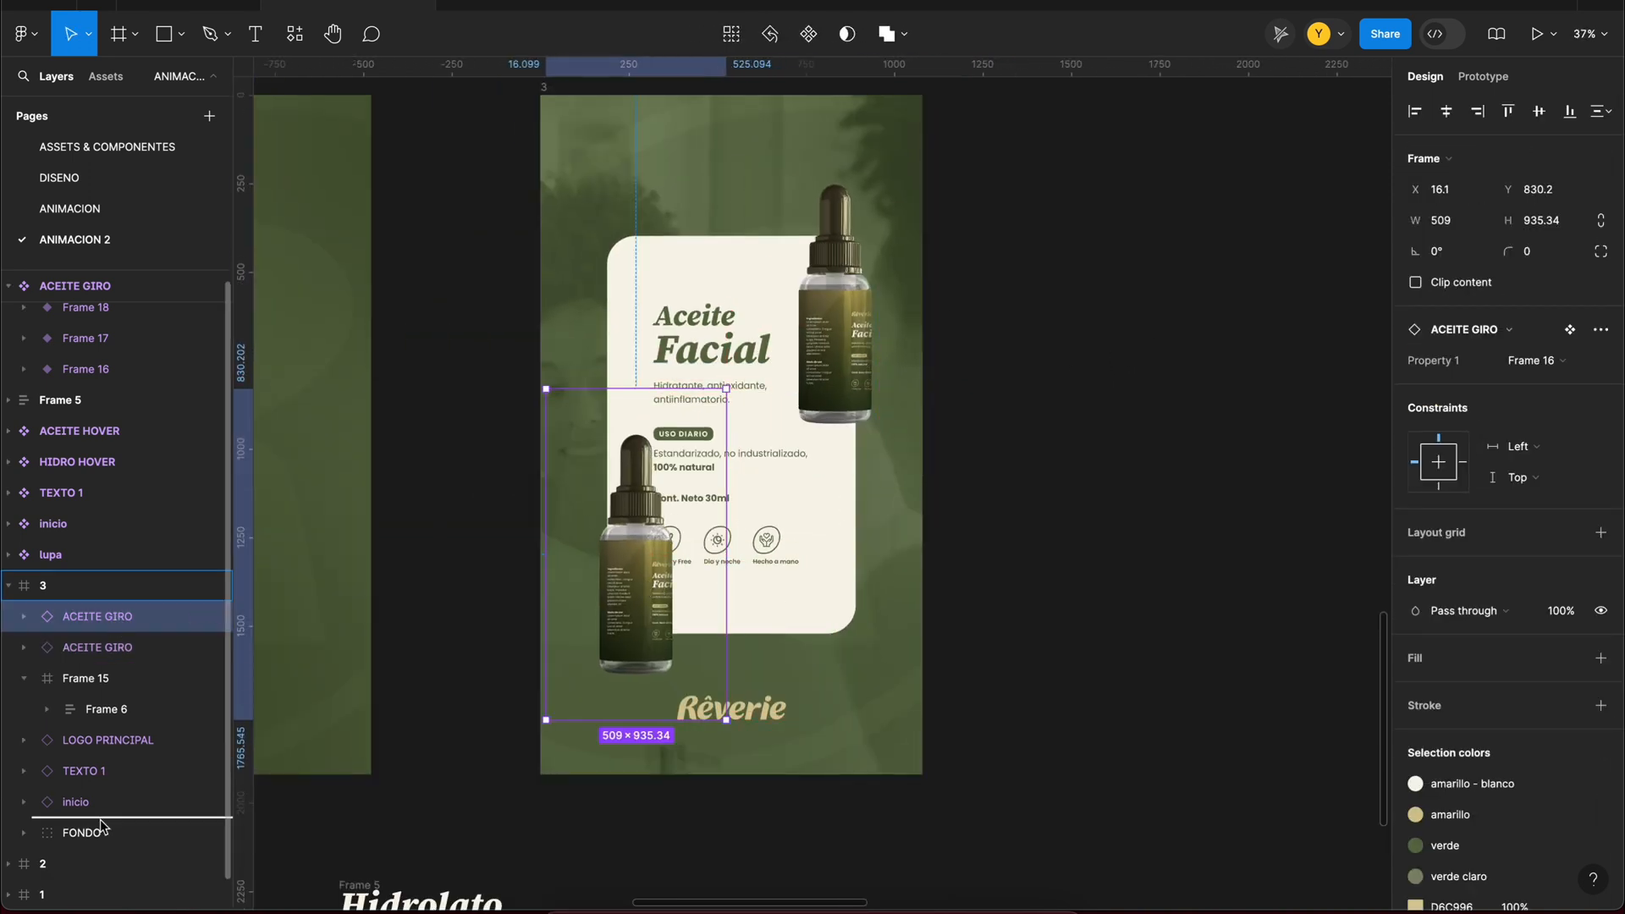
Step: Place an ACEITE GIRO copy just above FONDO, enlarge it to about 943 × 1734 and rotate it 6.68° behind the card's upper left
drag(100, 825, 100, 819)
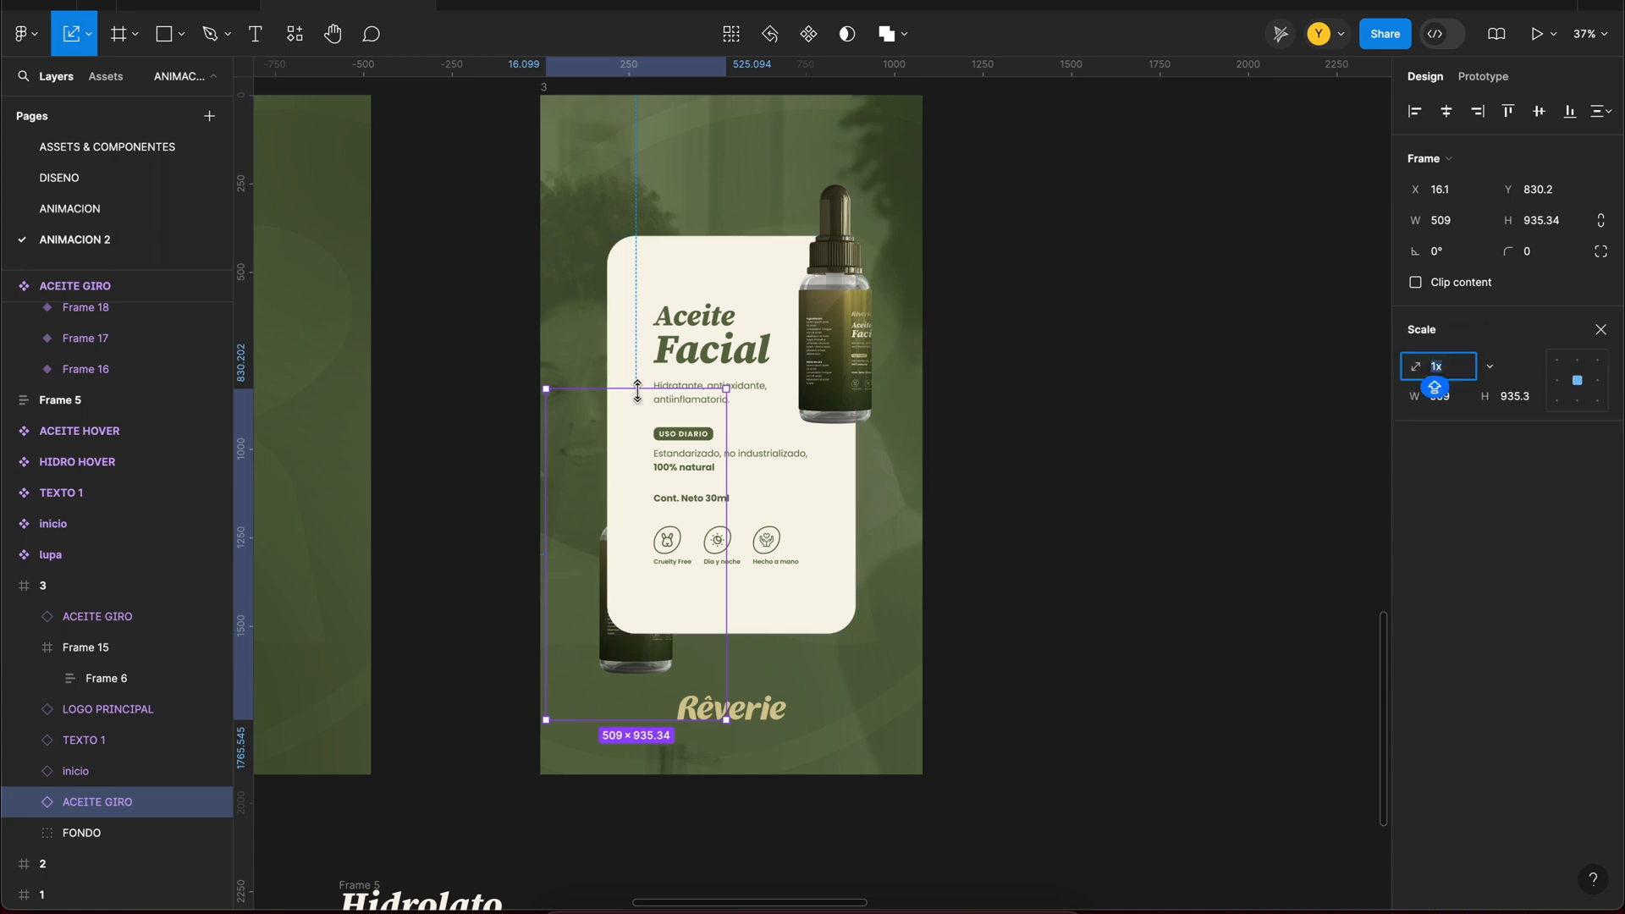
drag(700, 503, 546, 362)
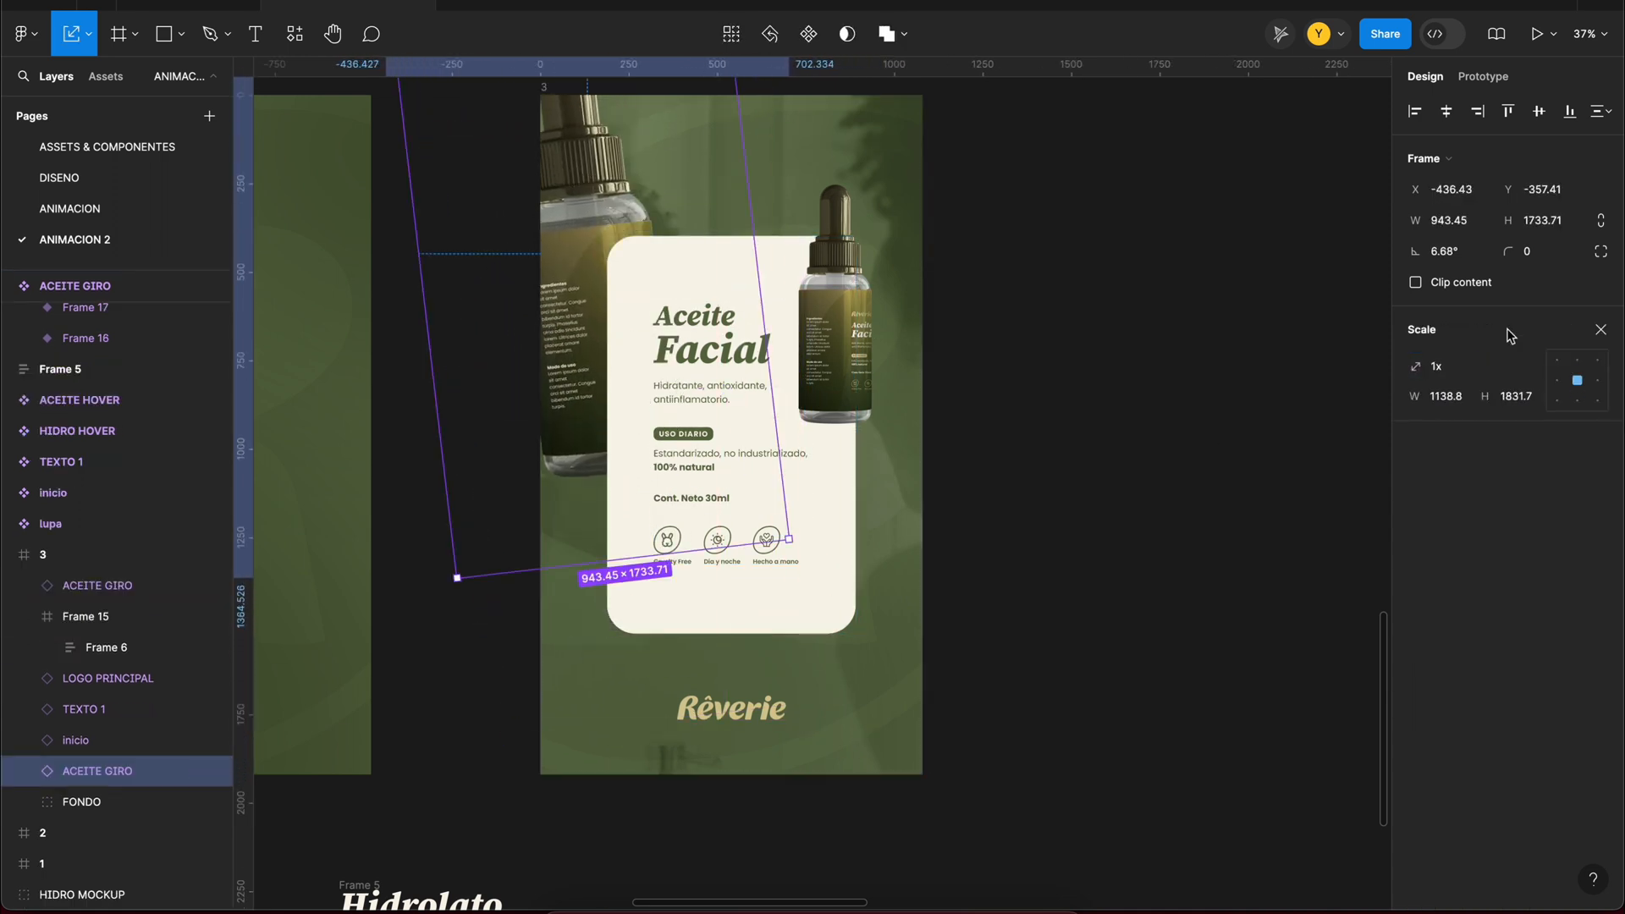
Step: Add a layer blur to the enlarged background bottle and set its blend mode to Luminosity
key(v)
scroll(1571, 795, down, 1)
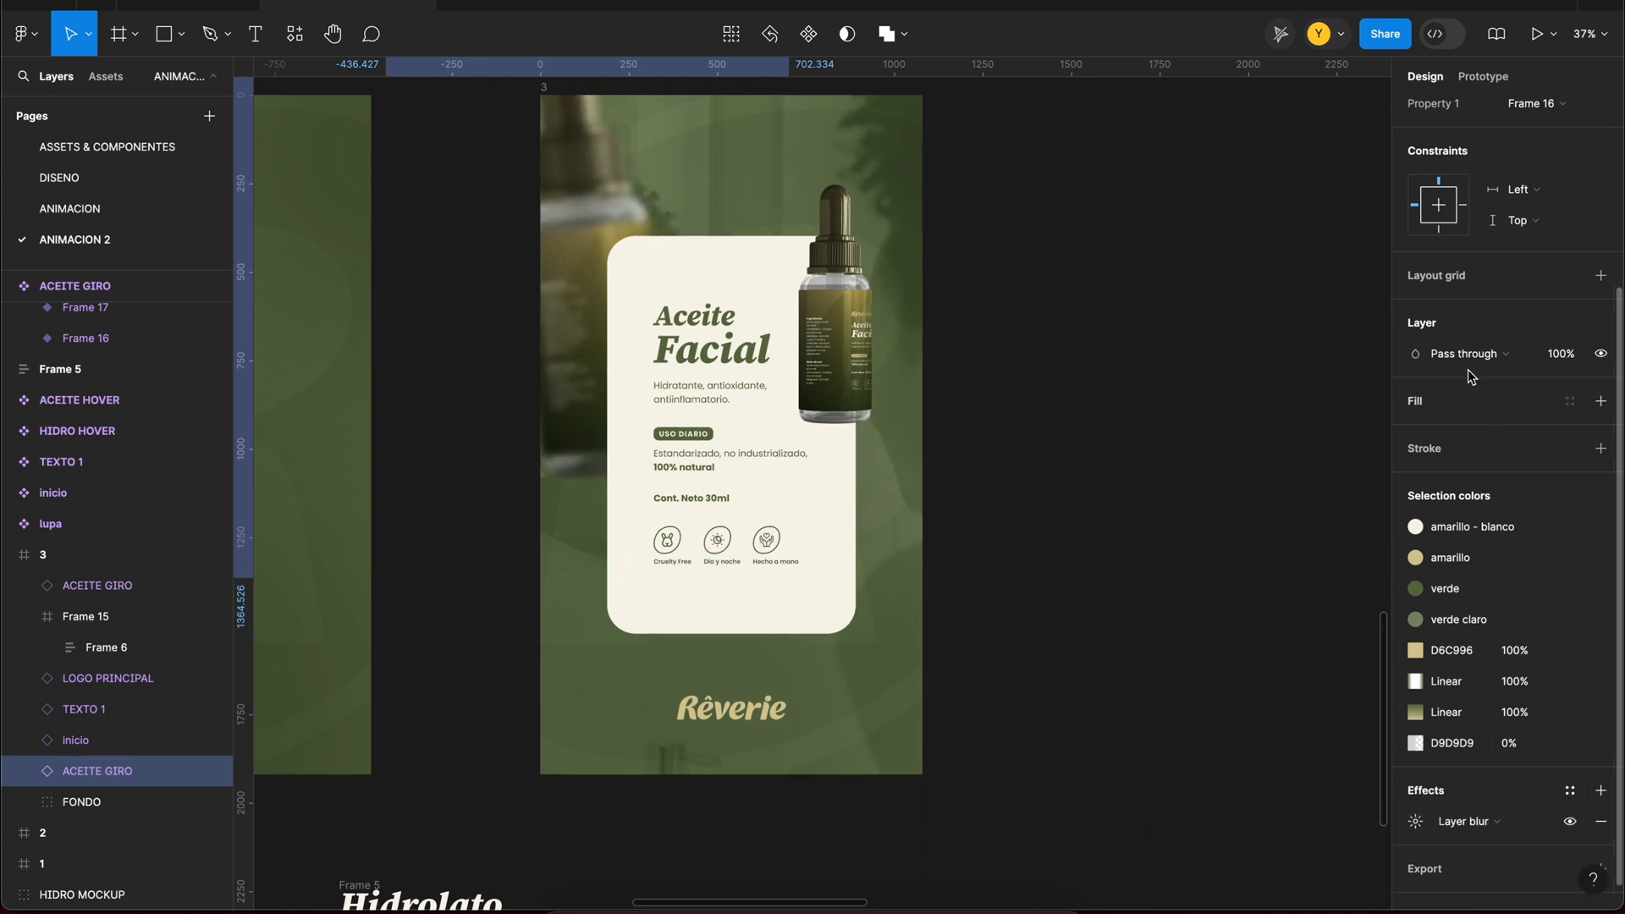
click(1467, 355)
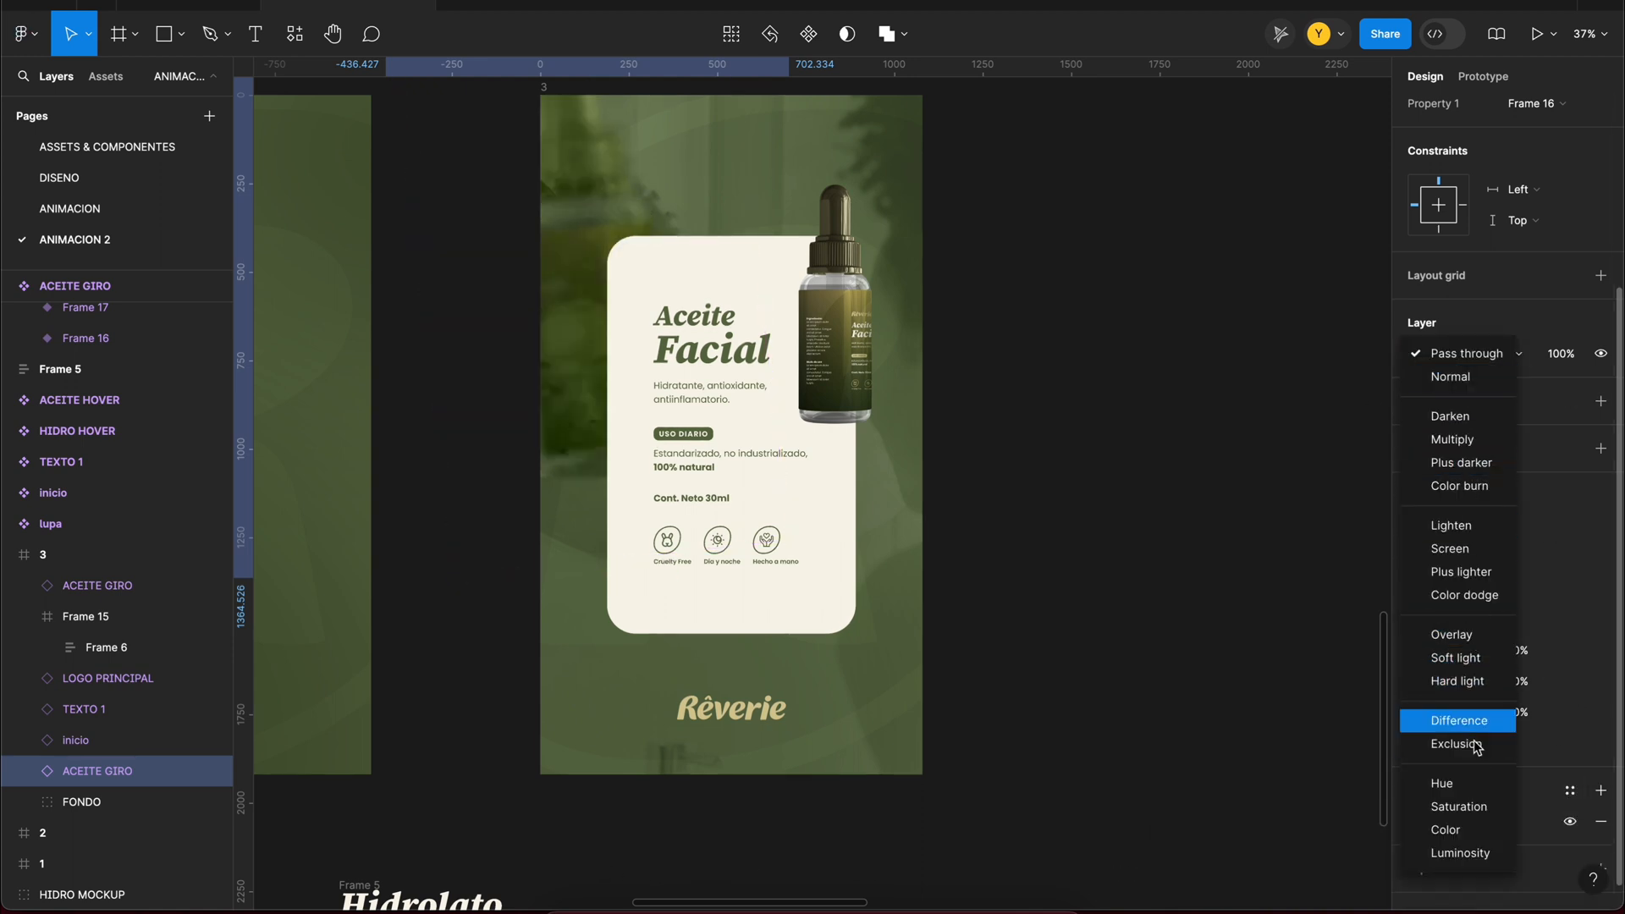
click(1480, 855)
Step: Duplicate the blurred bottle toward frame 3's lower-right corner, scale the copy down and tilt it clockwise
drag(701, 251, 948, 575)
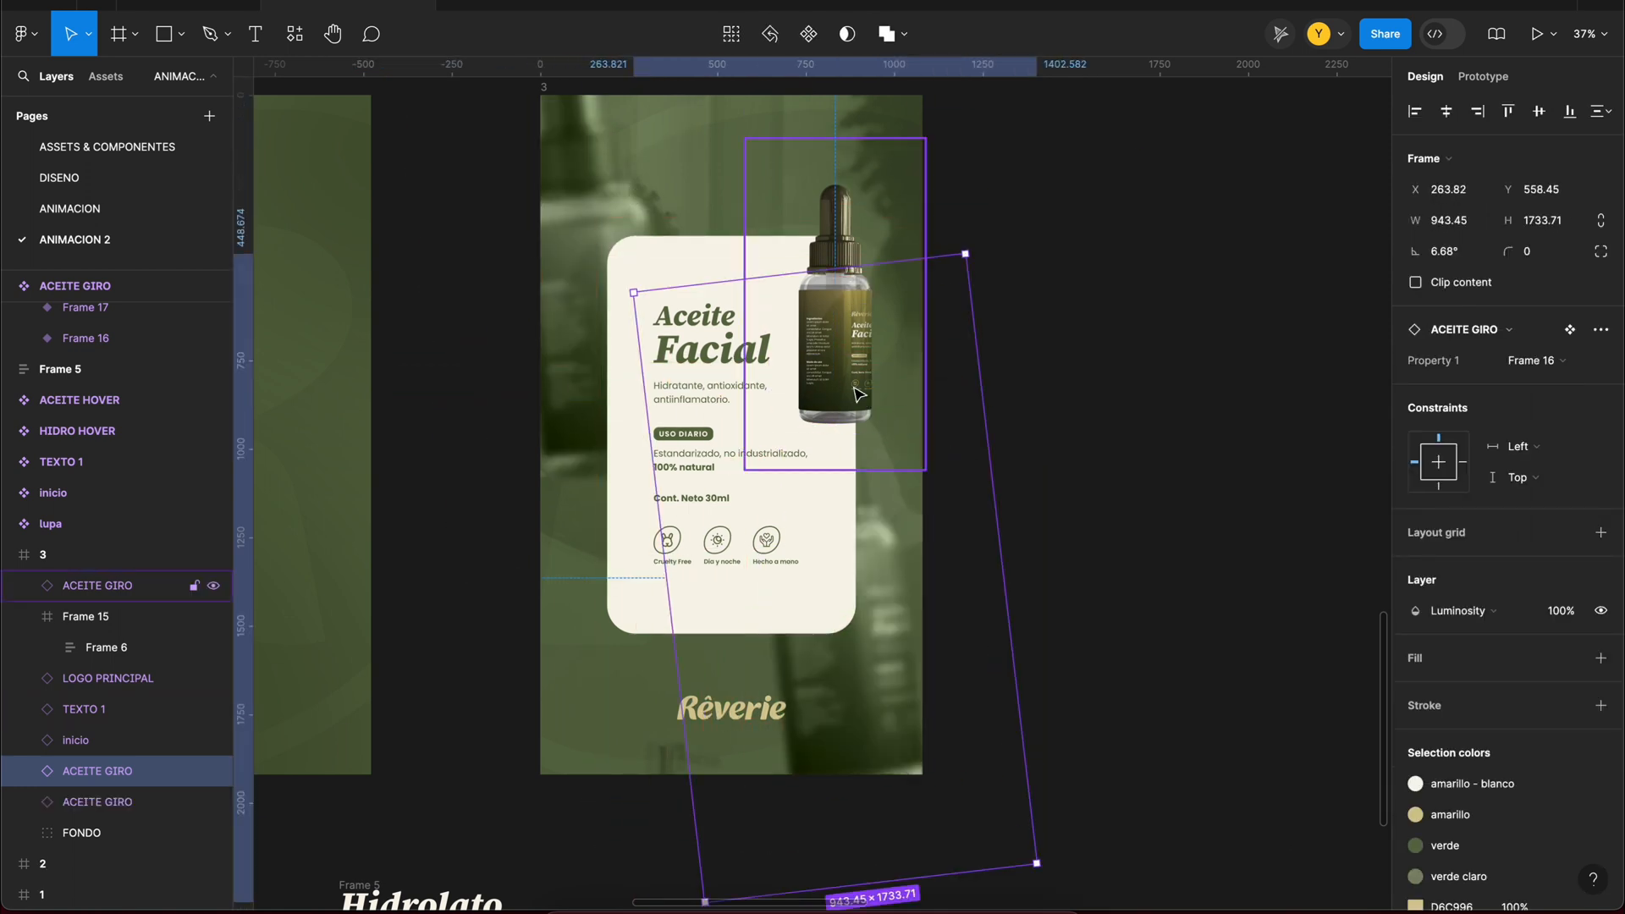
drag(866, 316, 814, 451)
drag(814, 522, 828, 539)
Step: Scale the upper-left blurred bottle by 0.7x to about 658 × 1209 and lower the opacity of both blurred bottles
click(537, 188)
click(499, 115)
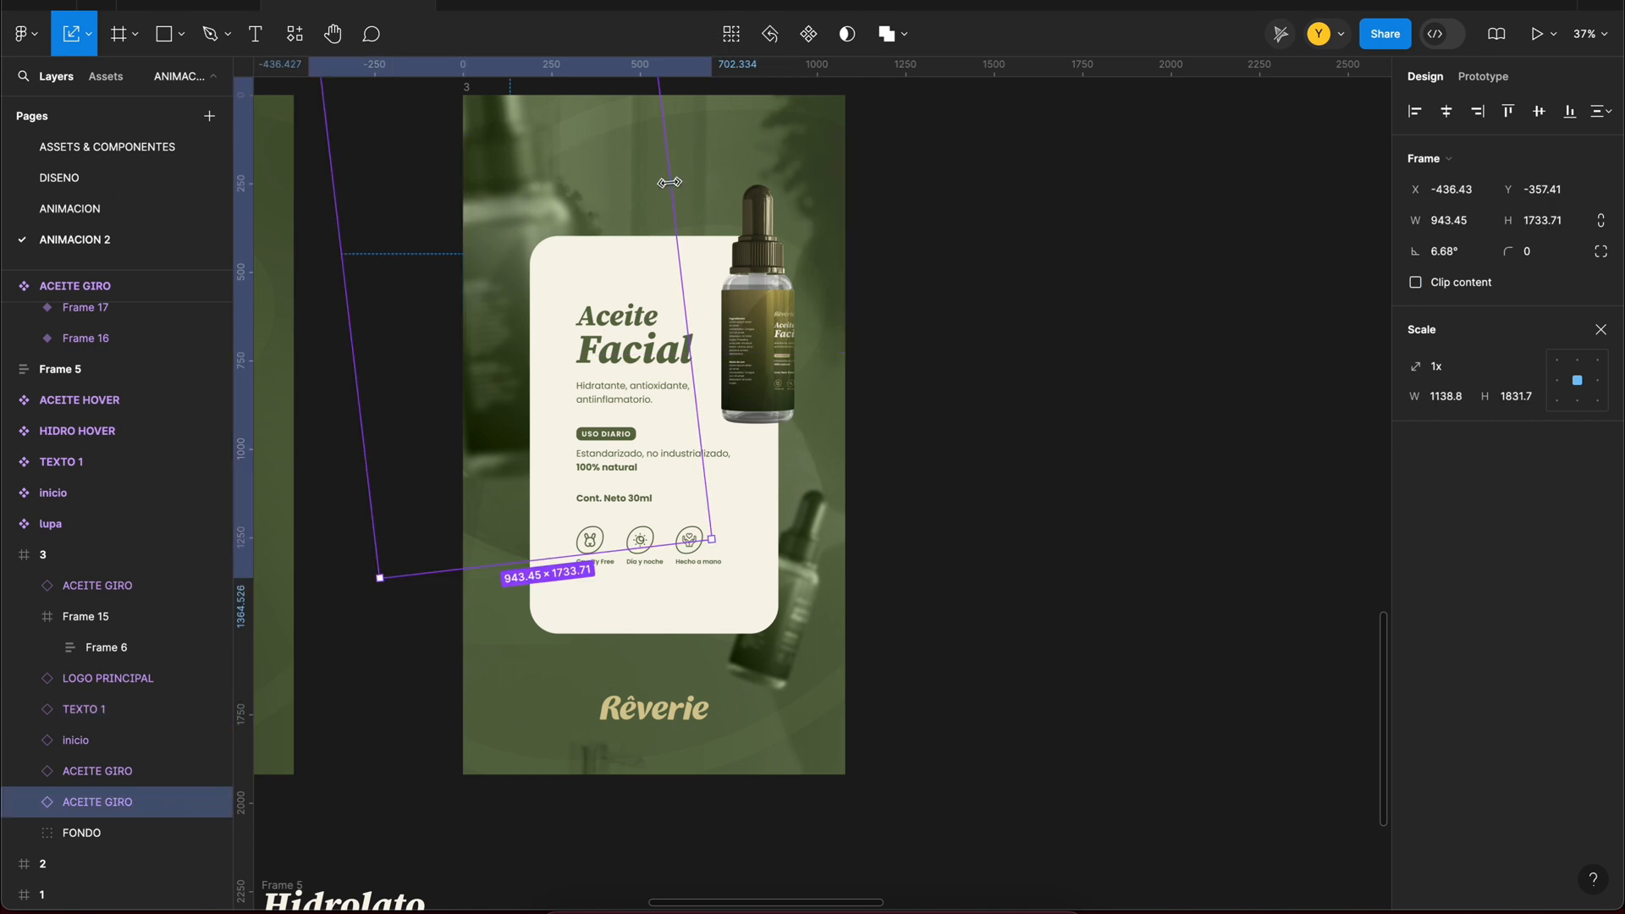
drag(669, 181, 597, 265)
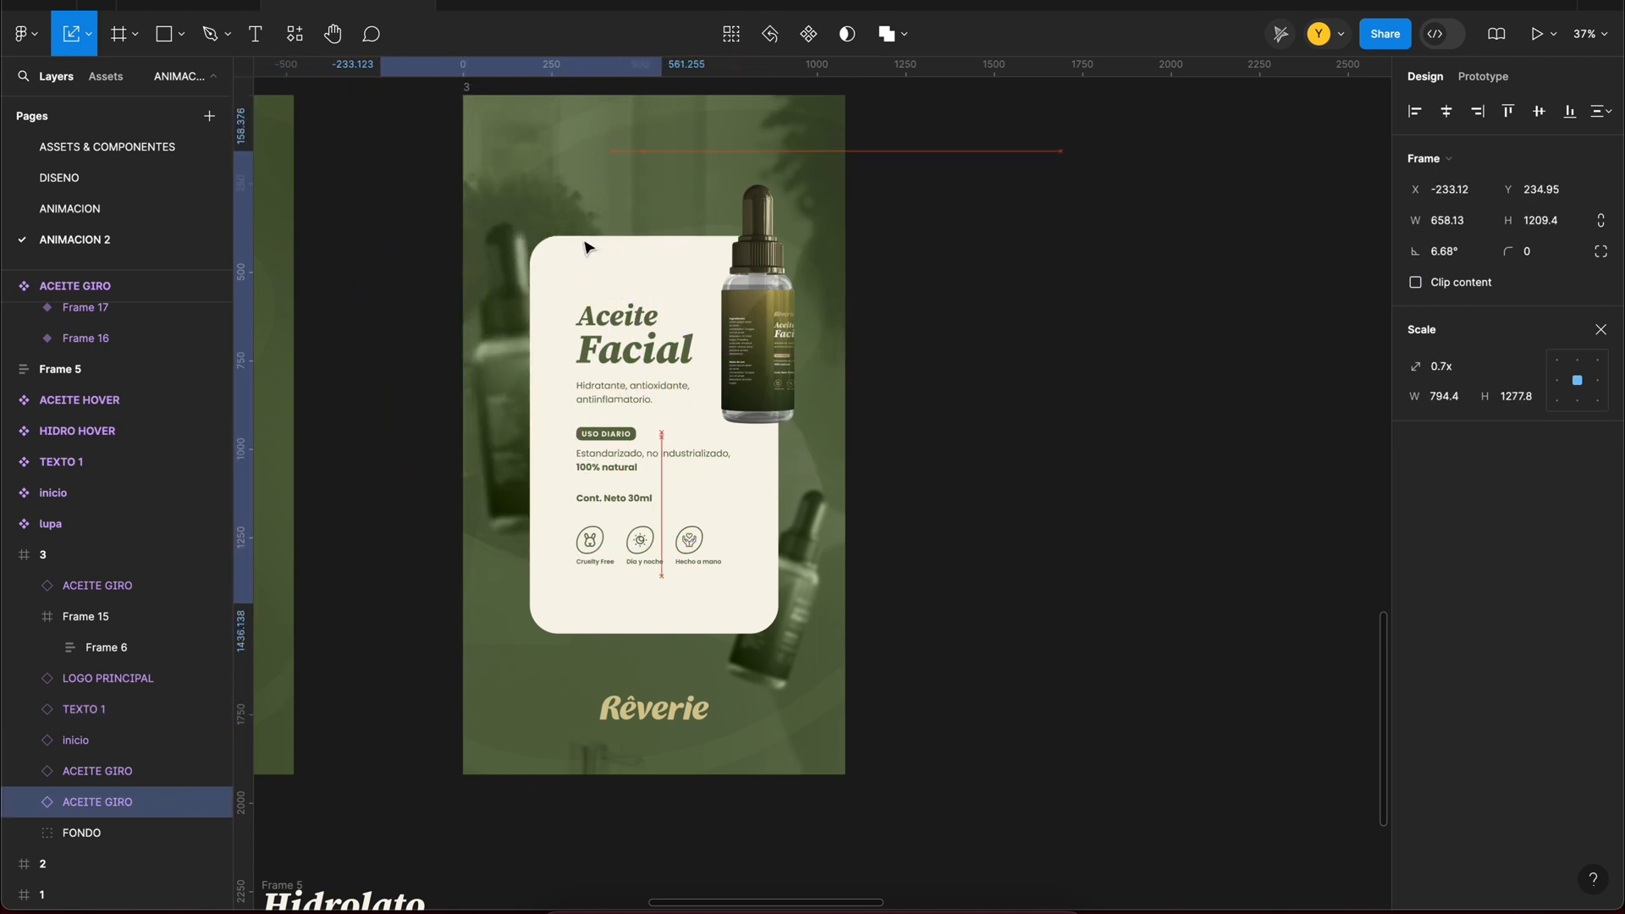
shift+click(683, 699)
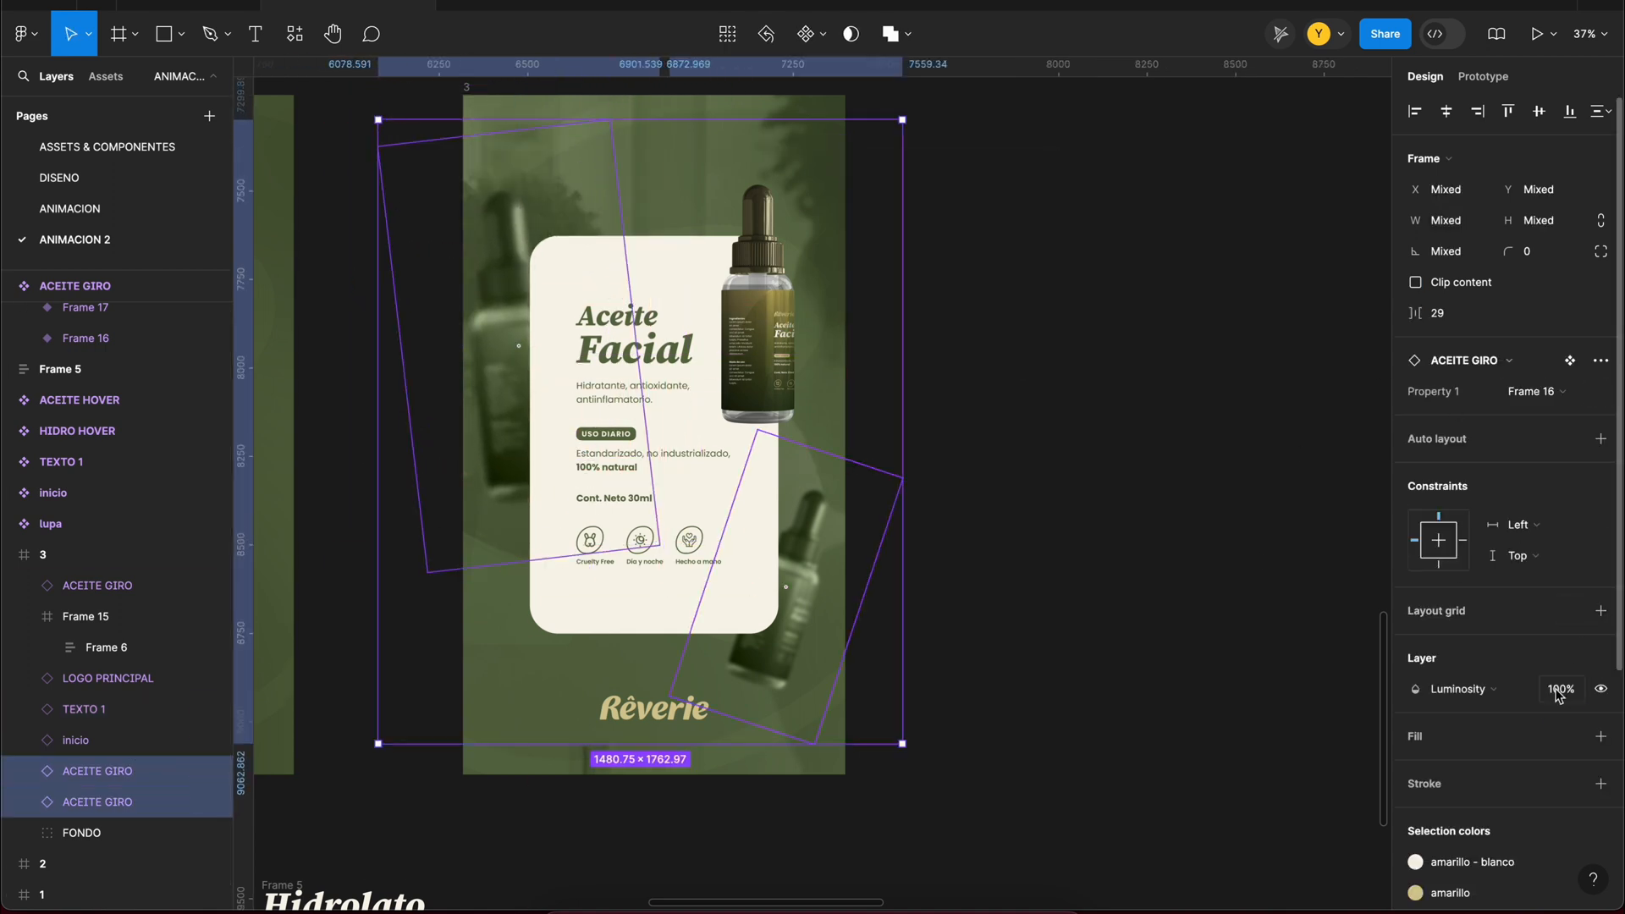
key(Escape)
Step: Preview frame 3 and delete its TEXTO 1 layer behind the card
click(467, 88)
key(shift+space)
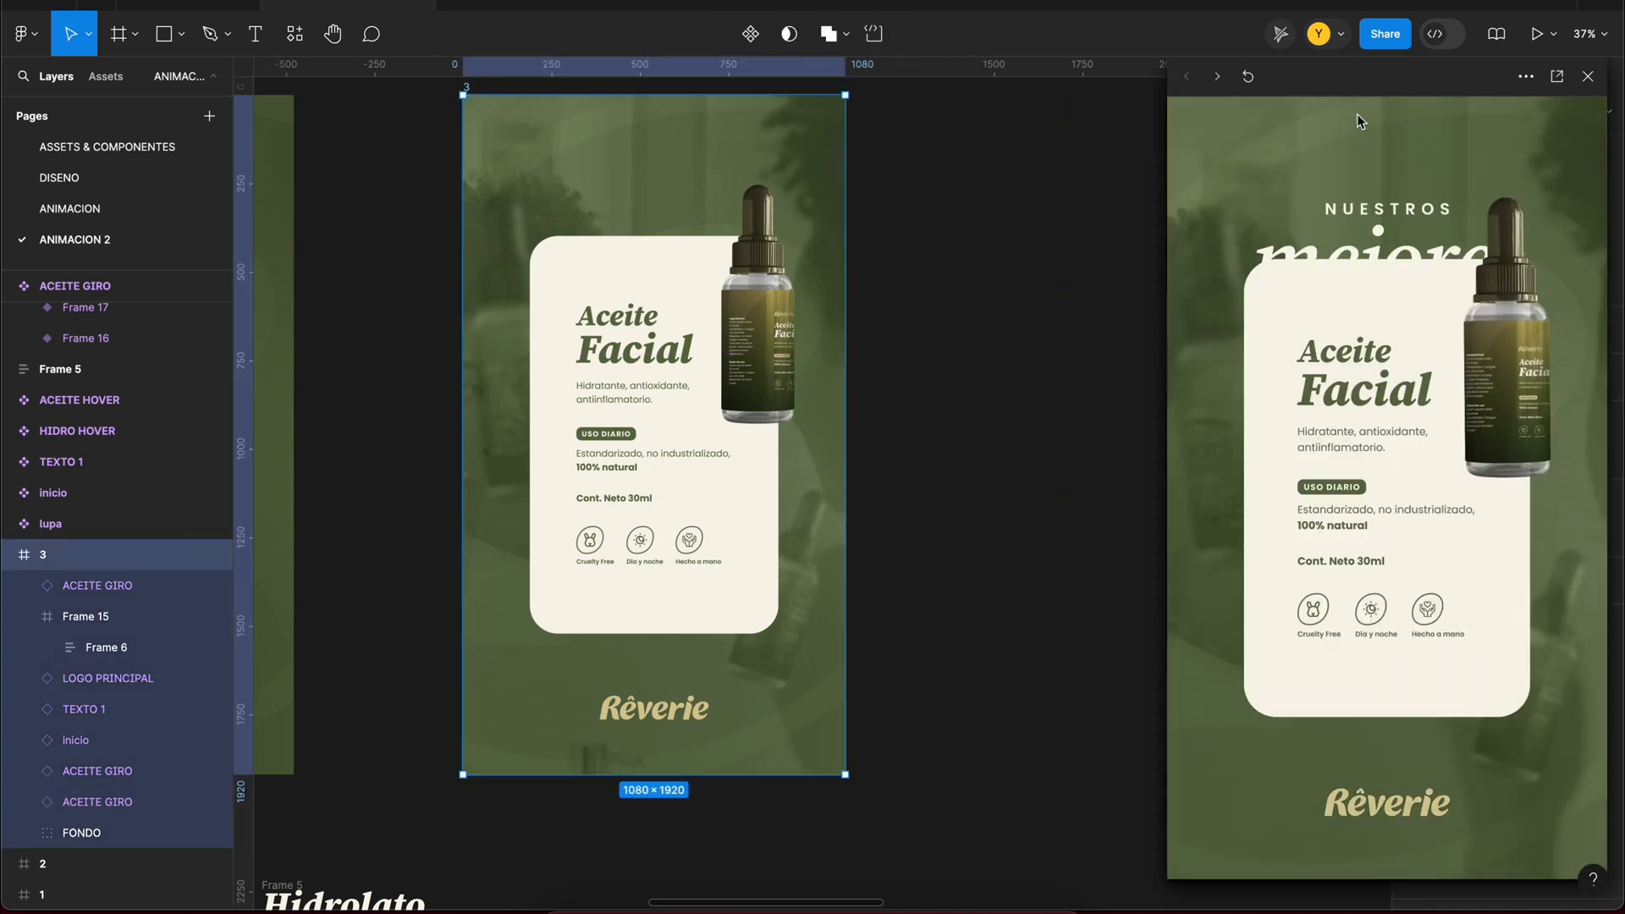
click(132, 708)
key(Delete)
drag(1331, 74, 1242, 53)
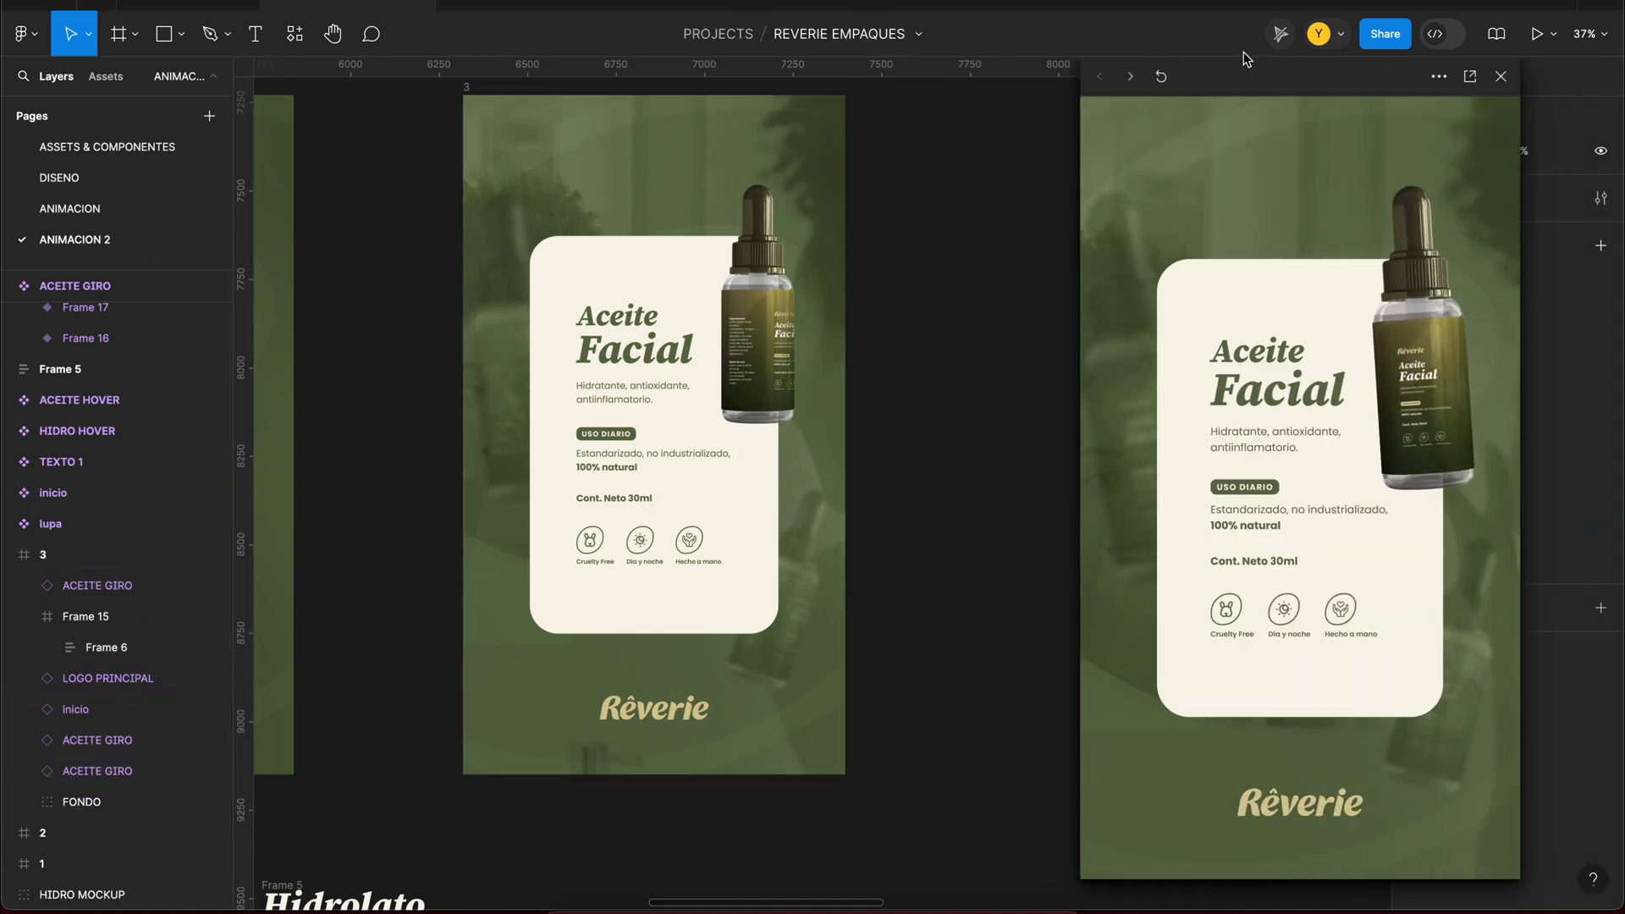
Step: Hide Rectangle 6 in frame 3's FONDO group and set the blurred background bottles' opacity to 40%
click(25, 803)
scroll(51, 796, down, 3)
click(212, 773)
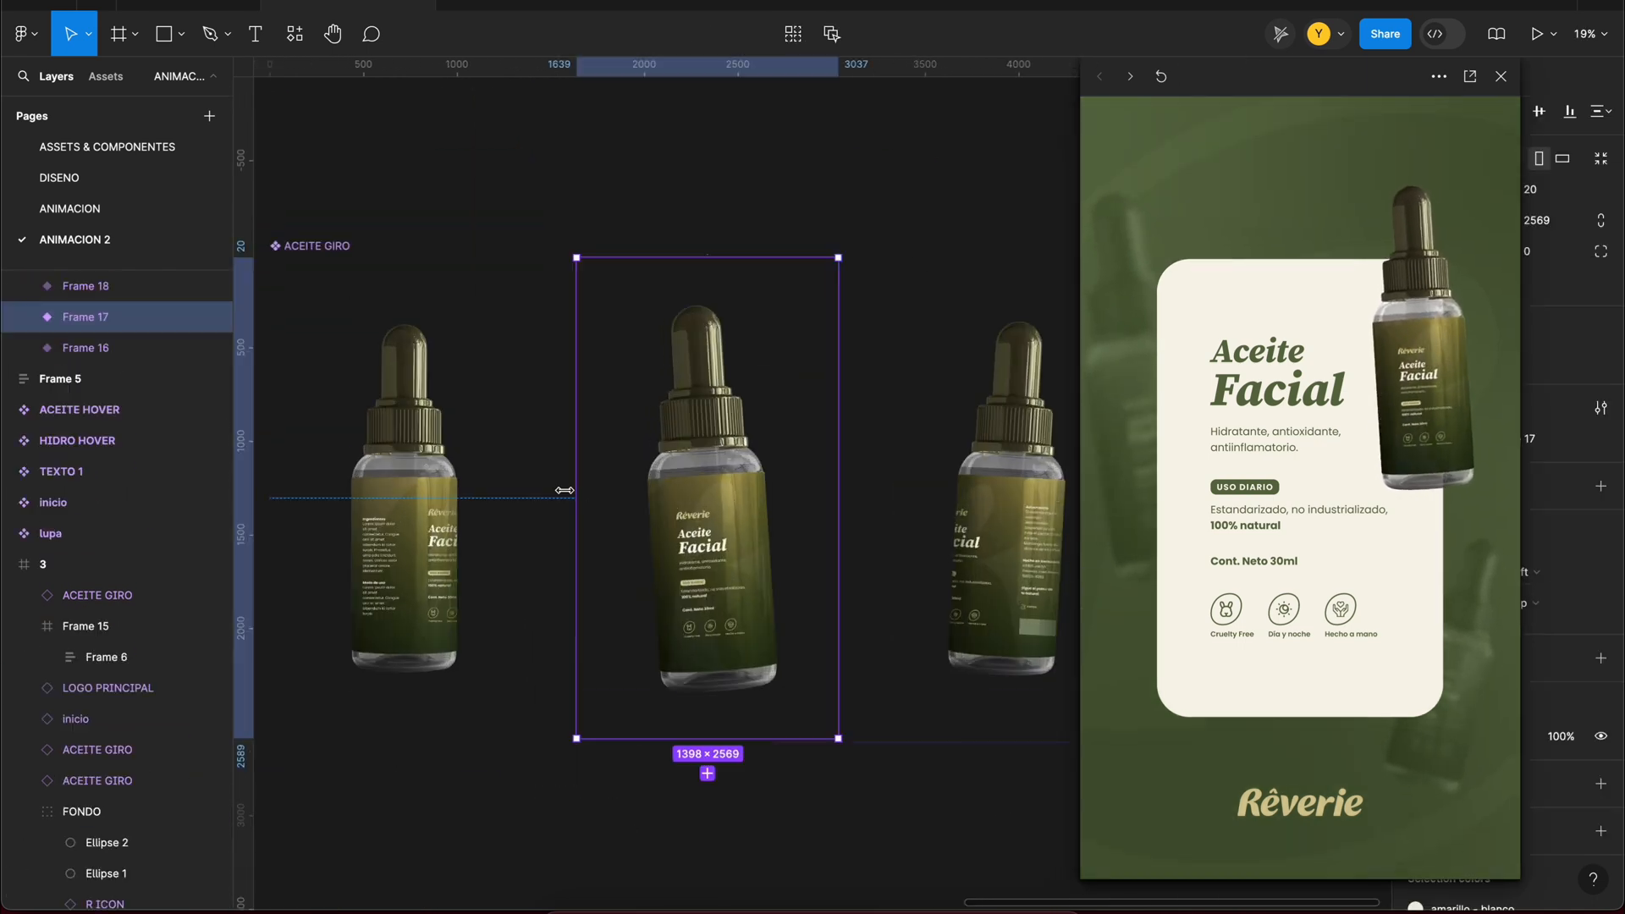
click(551, 485)
click(922, 710)
text(4)
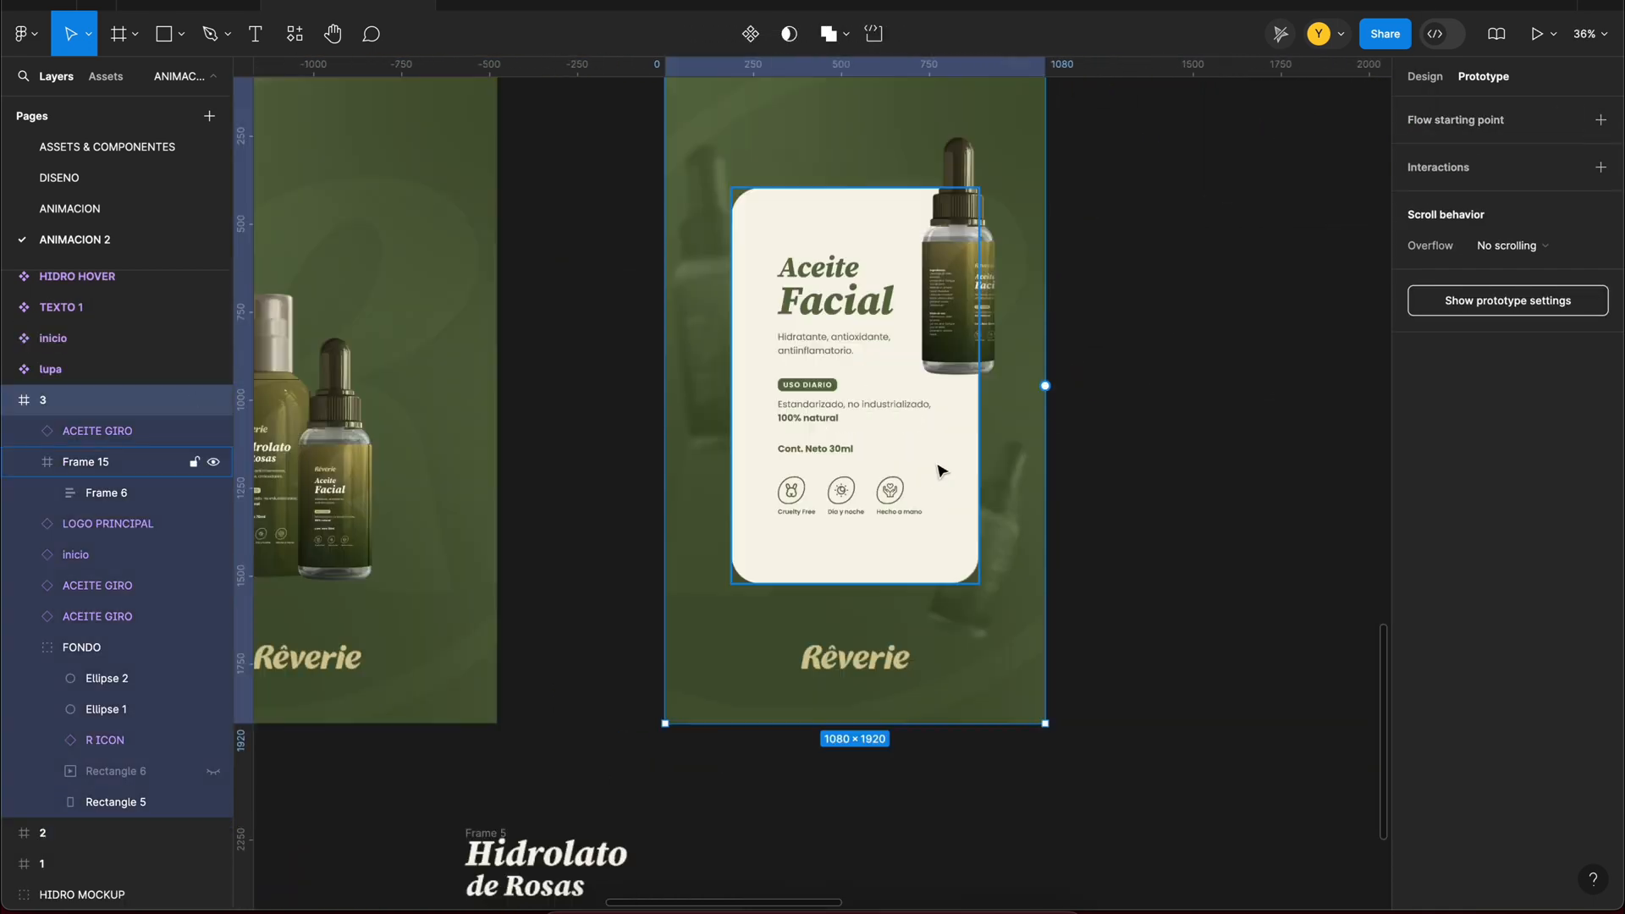
Step: Copy the Aceite Facial text block from frame 3's card and place the copy on the empty canvas beside the ACEITE HOVER component
click(847, 378)
scroll(847, 379, down, 5)
drag(744, 127, 1066, 507)
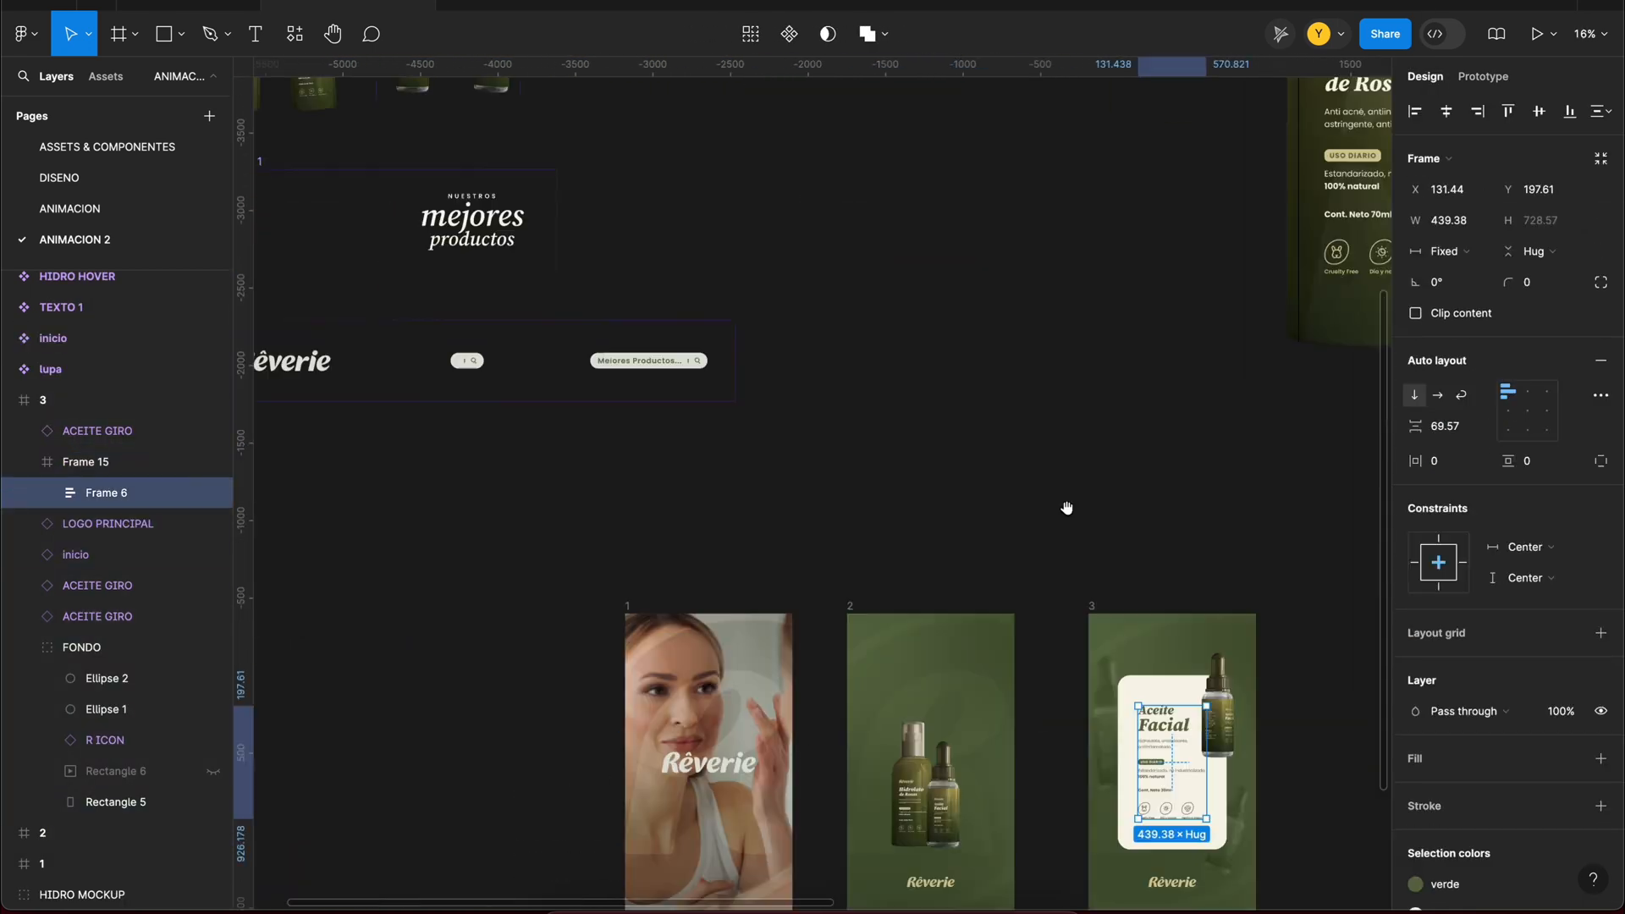
drag(667, 103, 827, 519)
key(super+v)
scroll(878, 426, down, 3)
drag(1162, 651, 893, 204)
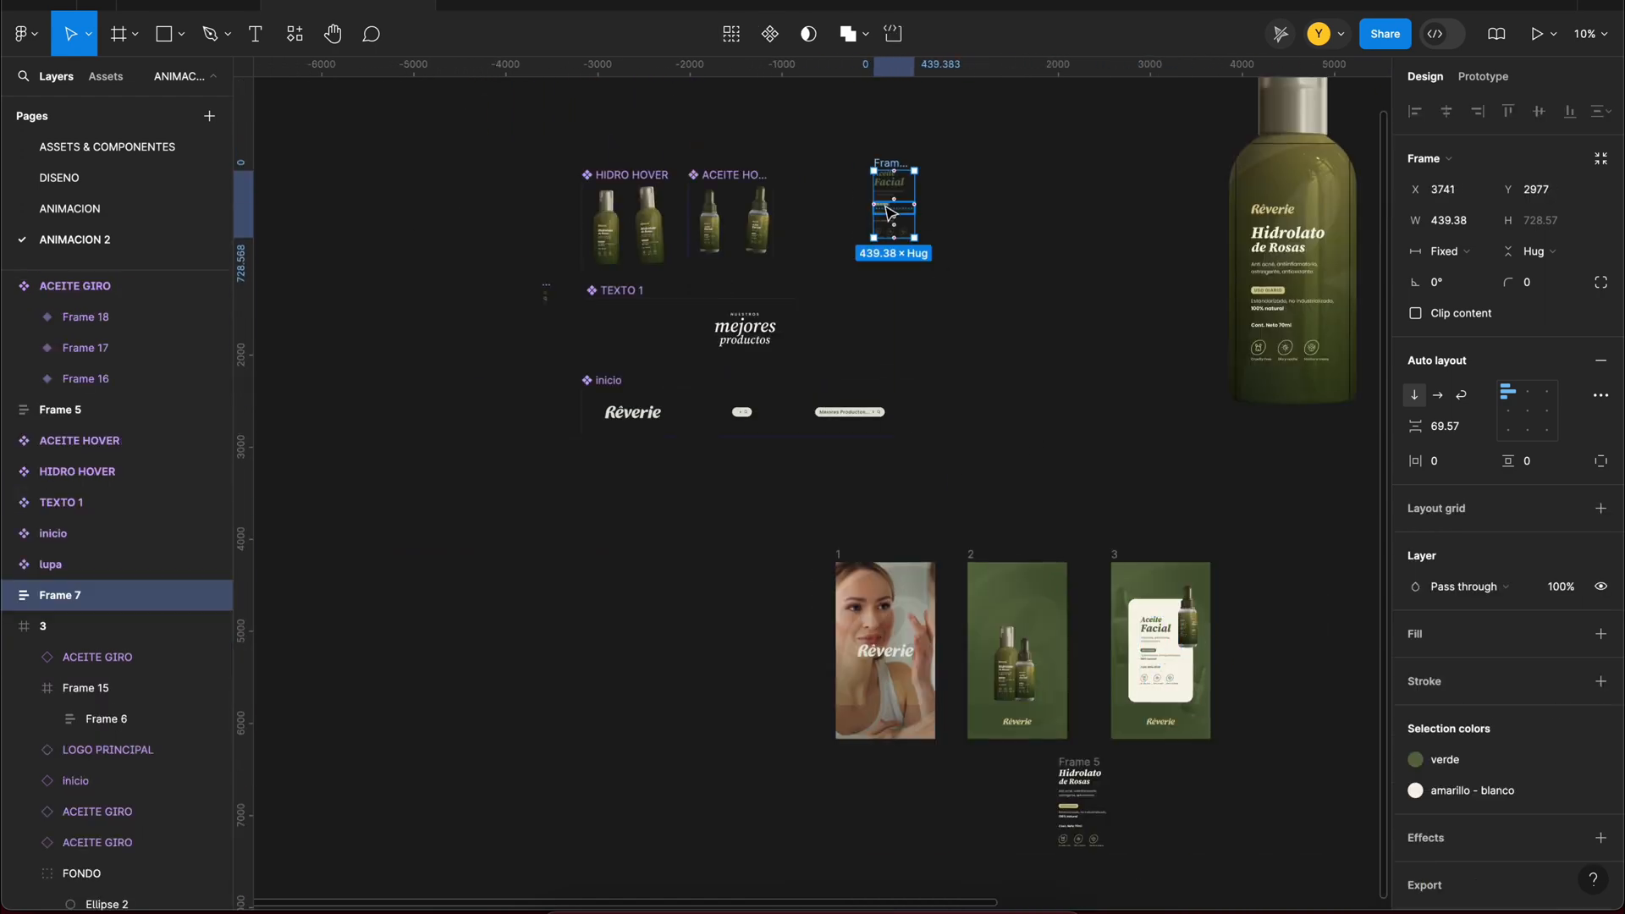
scroll(750, 415, up, 10)
scroll(754, 255, down, 2)
drag(1415, 425, 1161, 425)
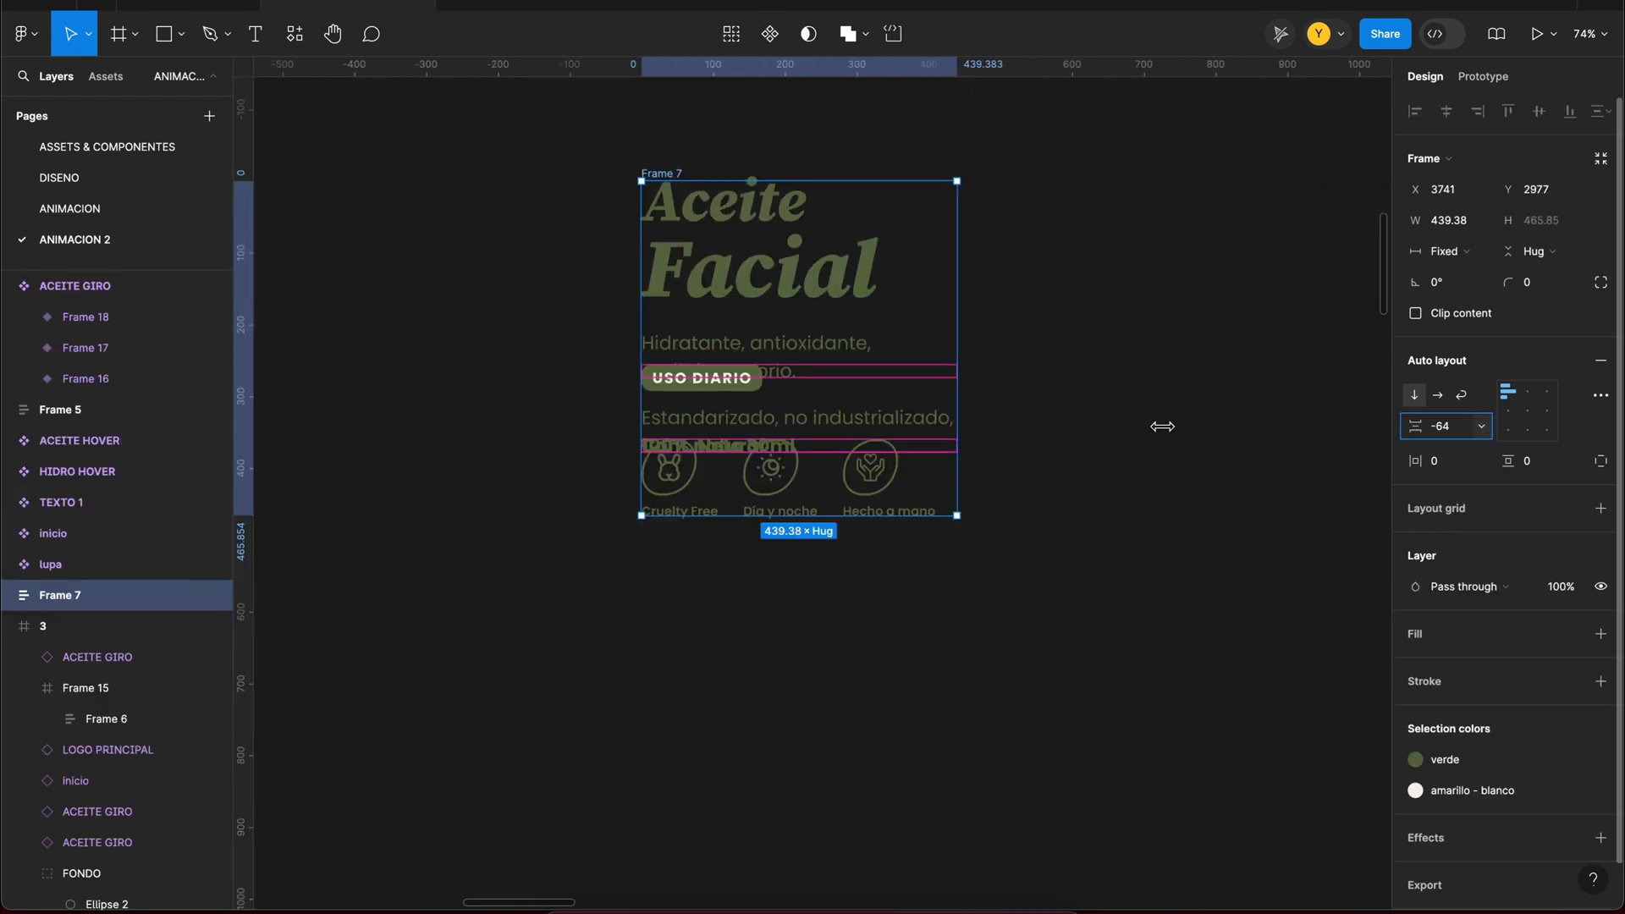
key(super+z)
Step: Ungroup the copied text block, wrap its elements in a new frame and enlarge that frame from its centre to 578 × 893
scroll(1109, 516, right, 1)
key(super+BackSpace)
right_click(684, 274)
mouse_move(747, 396)
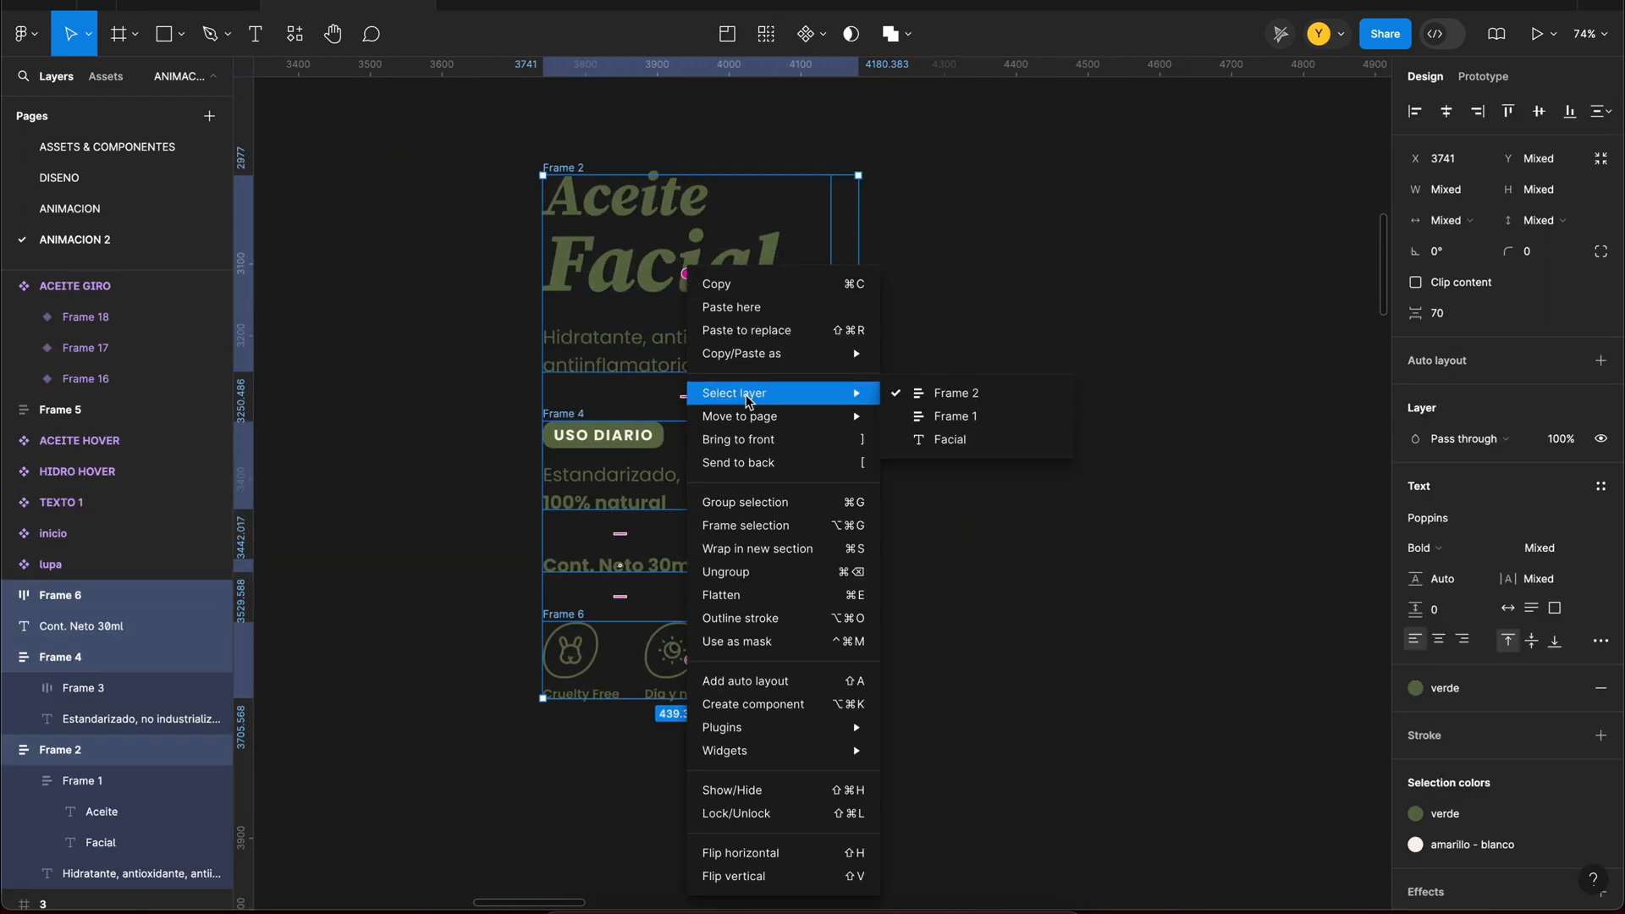
click(776, 531)
scroll(767, 403, down, 4)
drag(830, 252, 860, 214)
Step: Group all the text and icon elements inside the new frame and centre the group horizontally and vertically
click(8, 626)
click(8, 595)
click(98, 630)
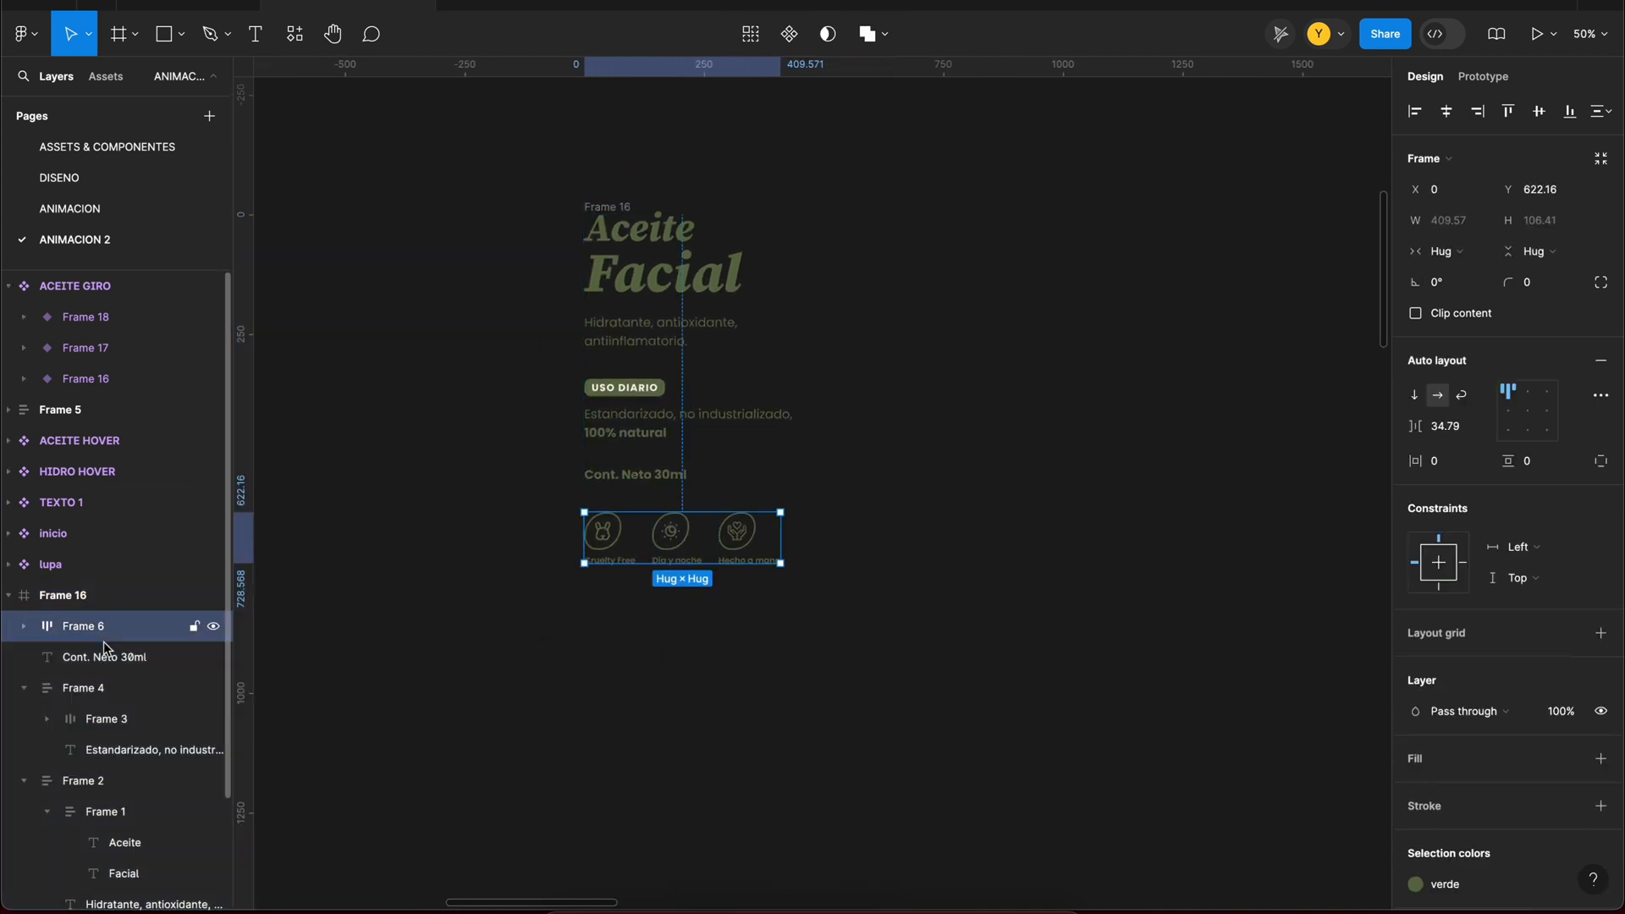
click(23, 688)
click(24, 719)
shift+click(110, 719)
key(super+g)
click(1446, 112)
click(1539, 112)
Step: Add a white fill to the text frame and duplicate the frame beside the original
click(845, 345)
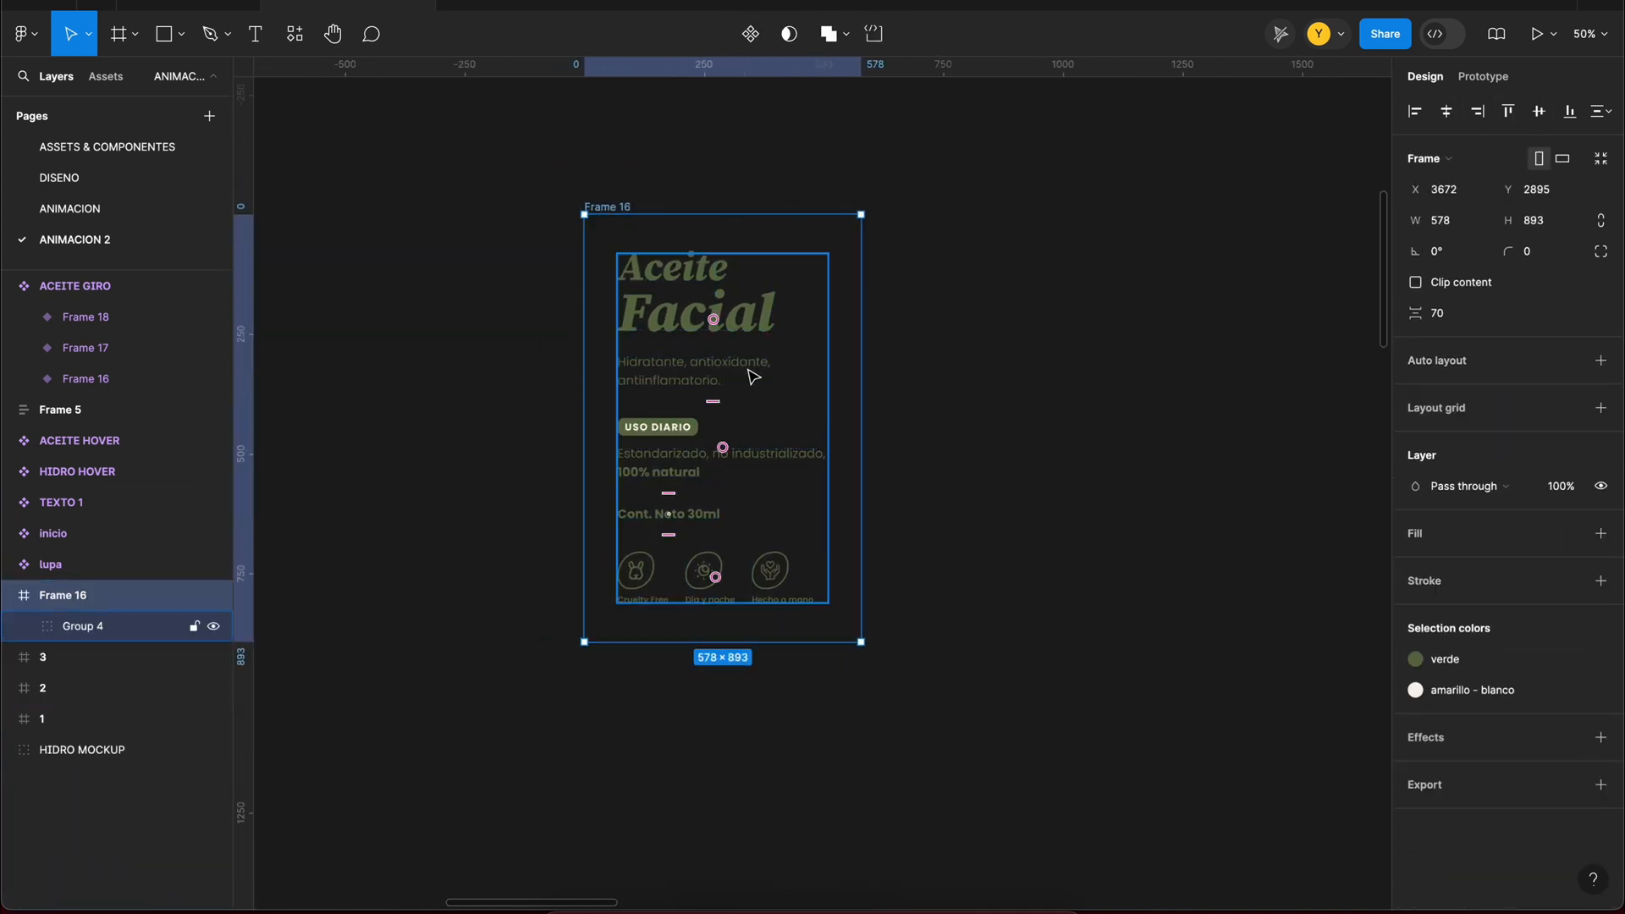
click(1600, 533)
drag(603, 209, 920, 211)
Step: Ungroup the content group in both the original text frame and its duplicate
click(690, 310)
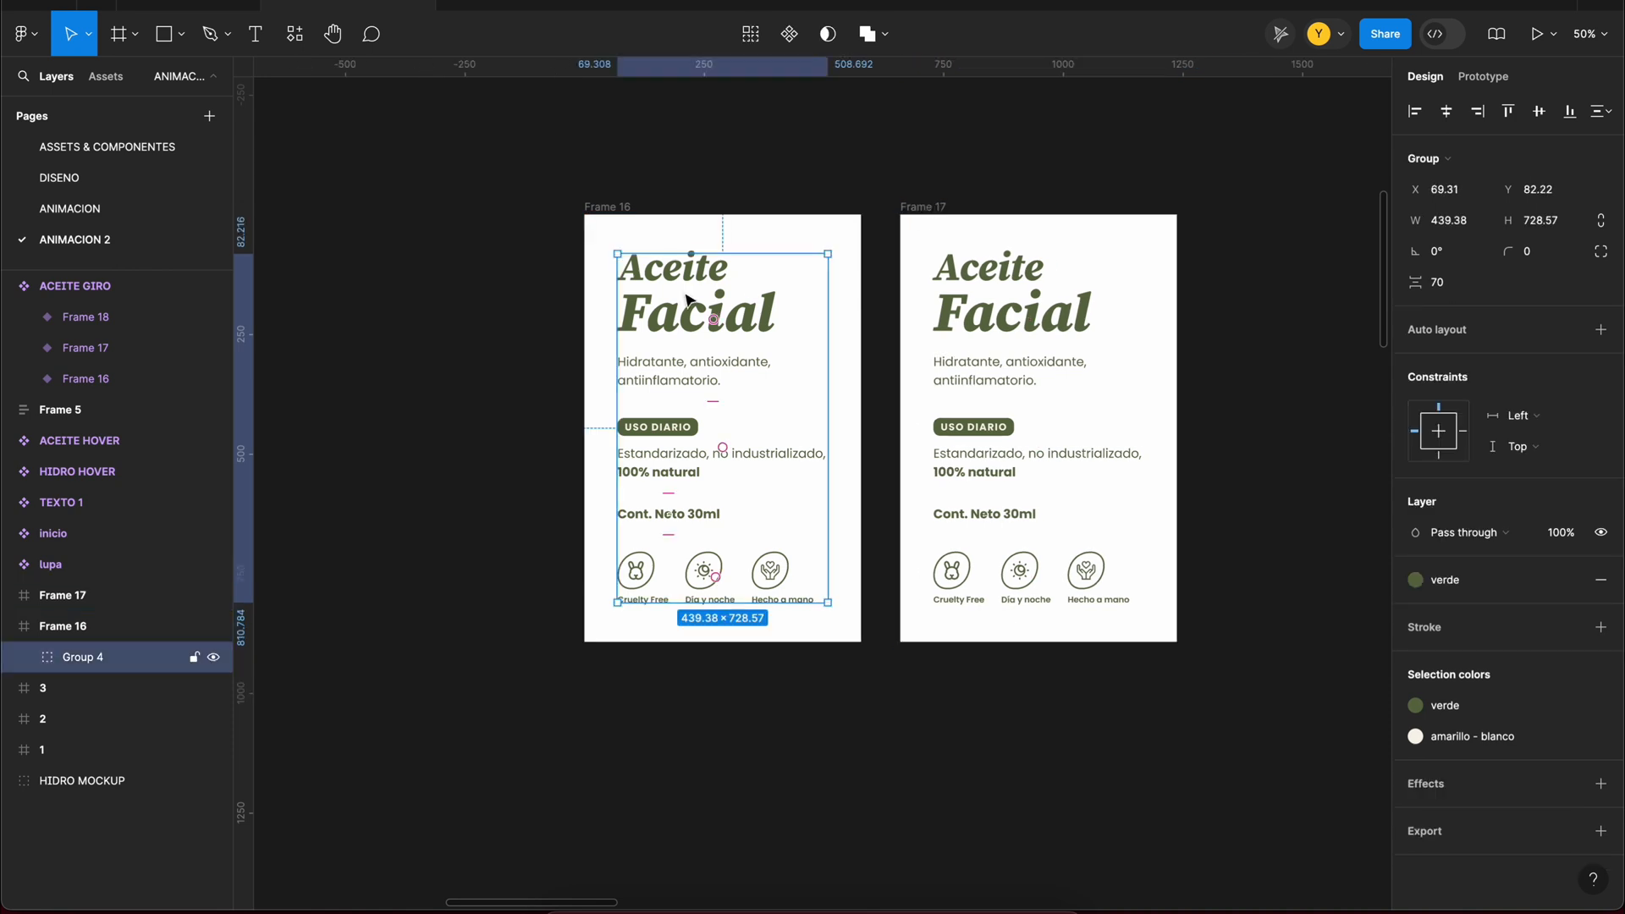
key(super+BackSpace)
click(987, 278)
key(super+BackSpace)
Step: Set the vertical spacing of Frame 16's four text and icon blocks to 139 and move them down past the frame's lower edge
click(682, 326)
shift+click(678, 430)
click(690, 339)
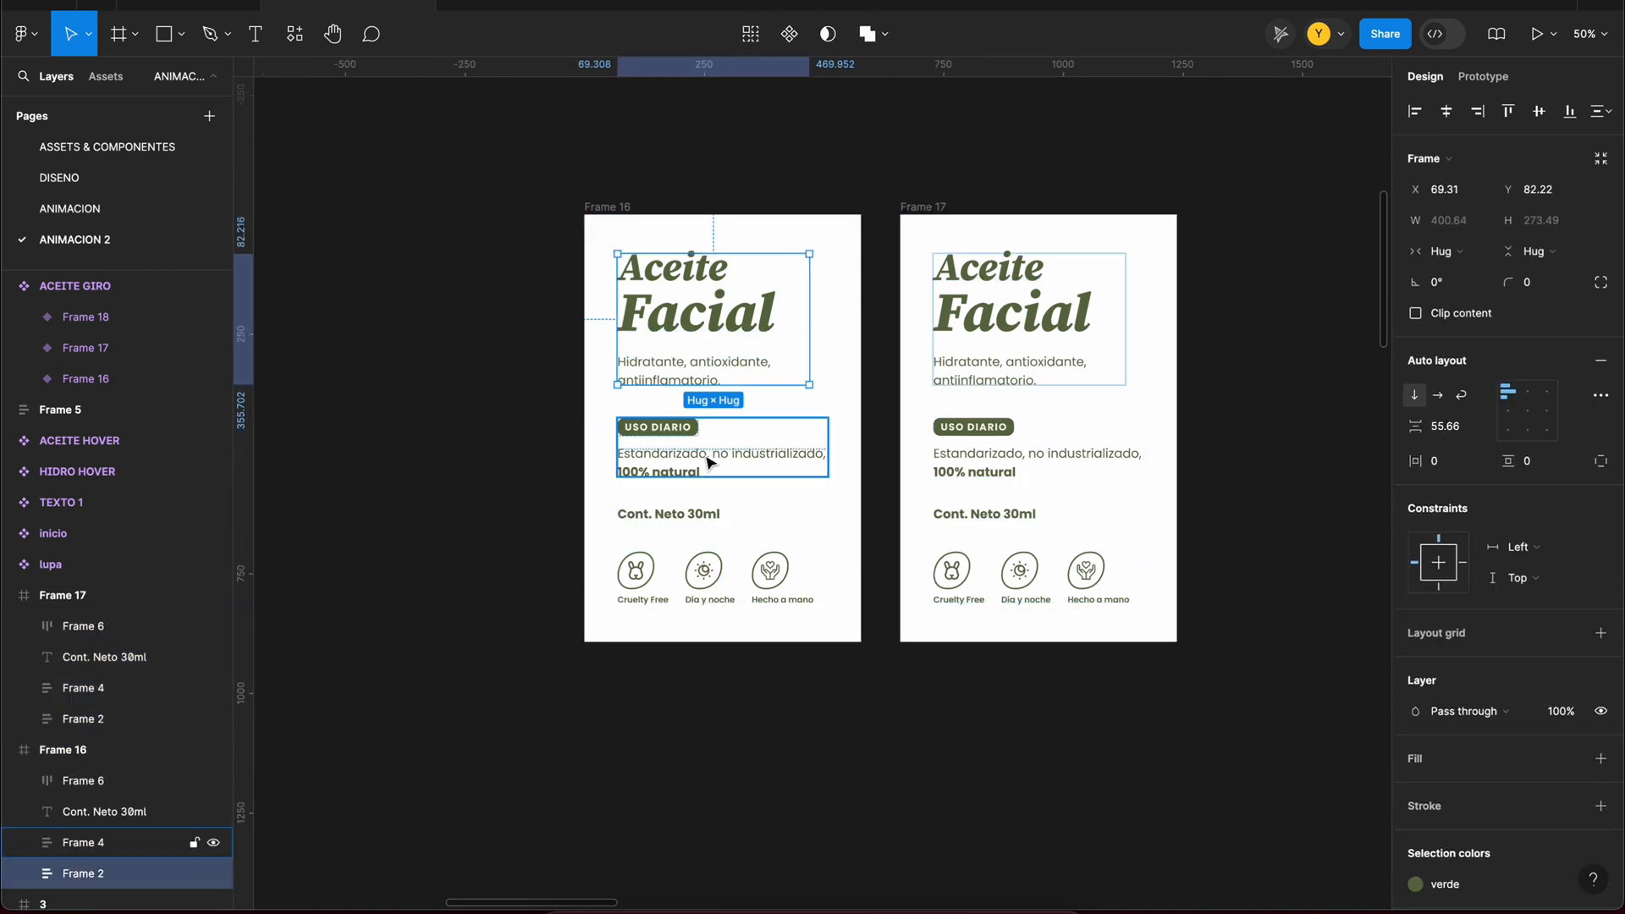
shift+click(706, 461)
shift+click(682, 515)
shift+click(683, 582)
drag(1415, 313, 1537, 321)
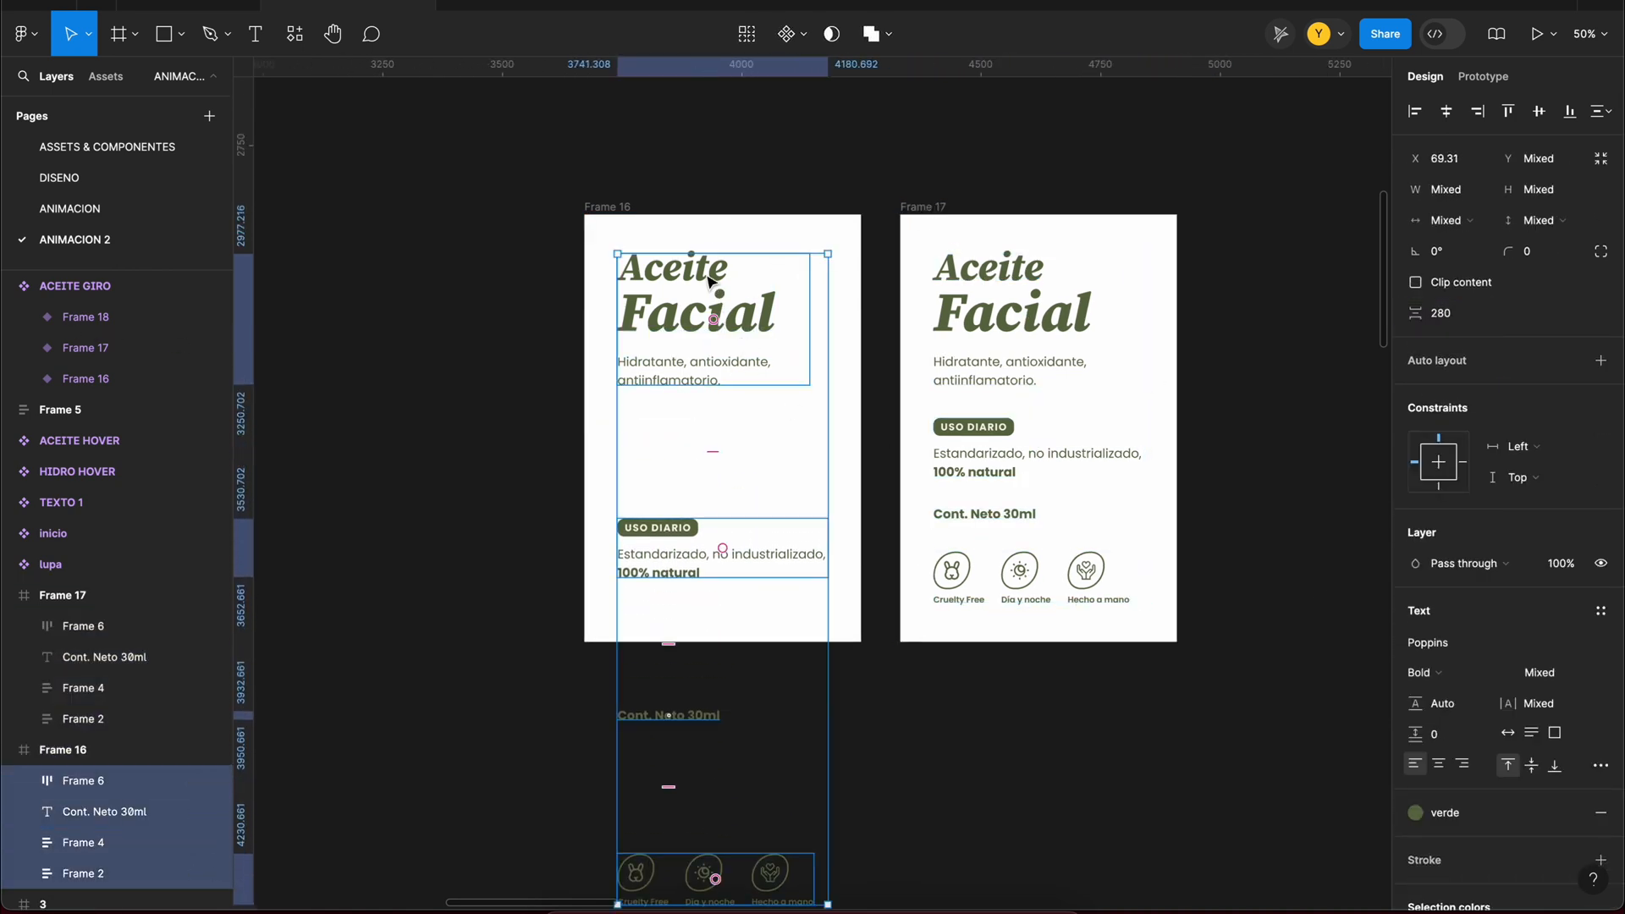
drag(711, 282, 741, 546)
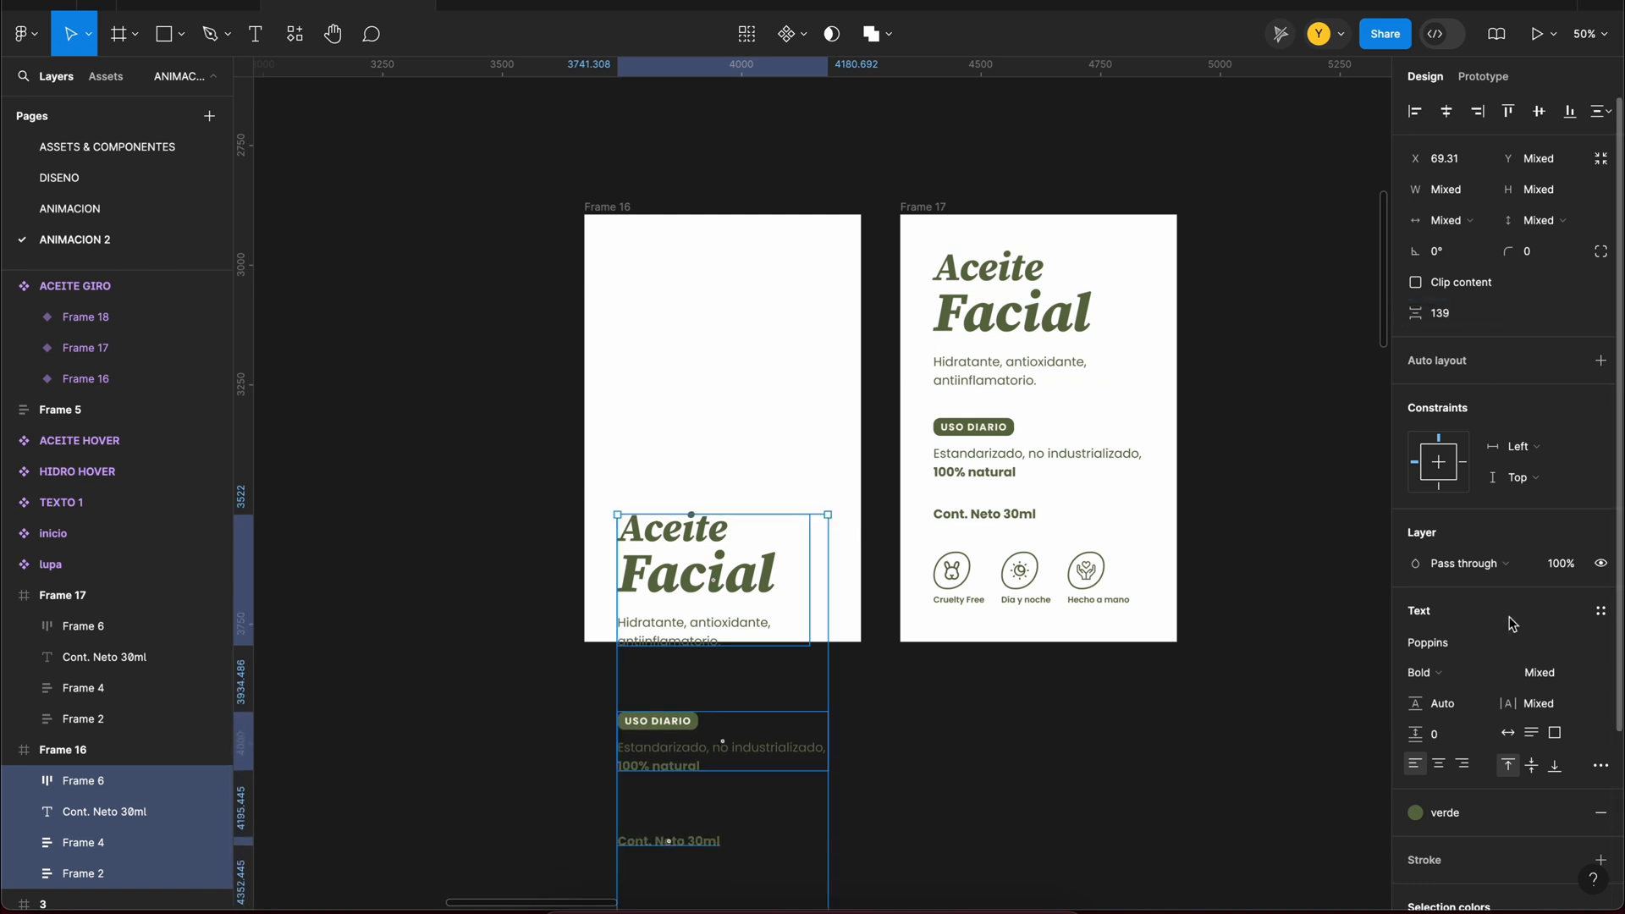
click(665, 158)
Step: Turn on content clipping for Frame 16 and Frame 17
click(609, 206)
shift+click(928, 207)
click(1041, 203)
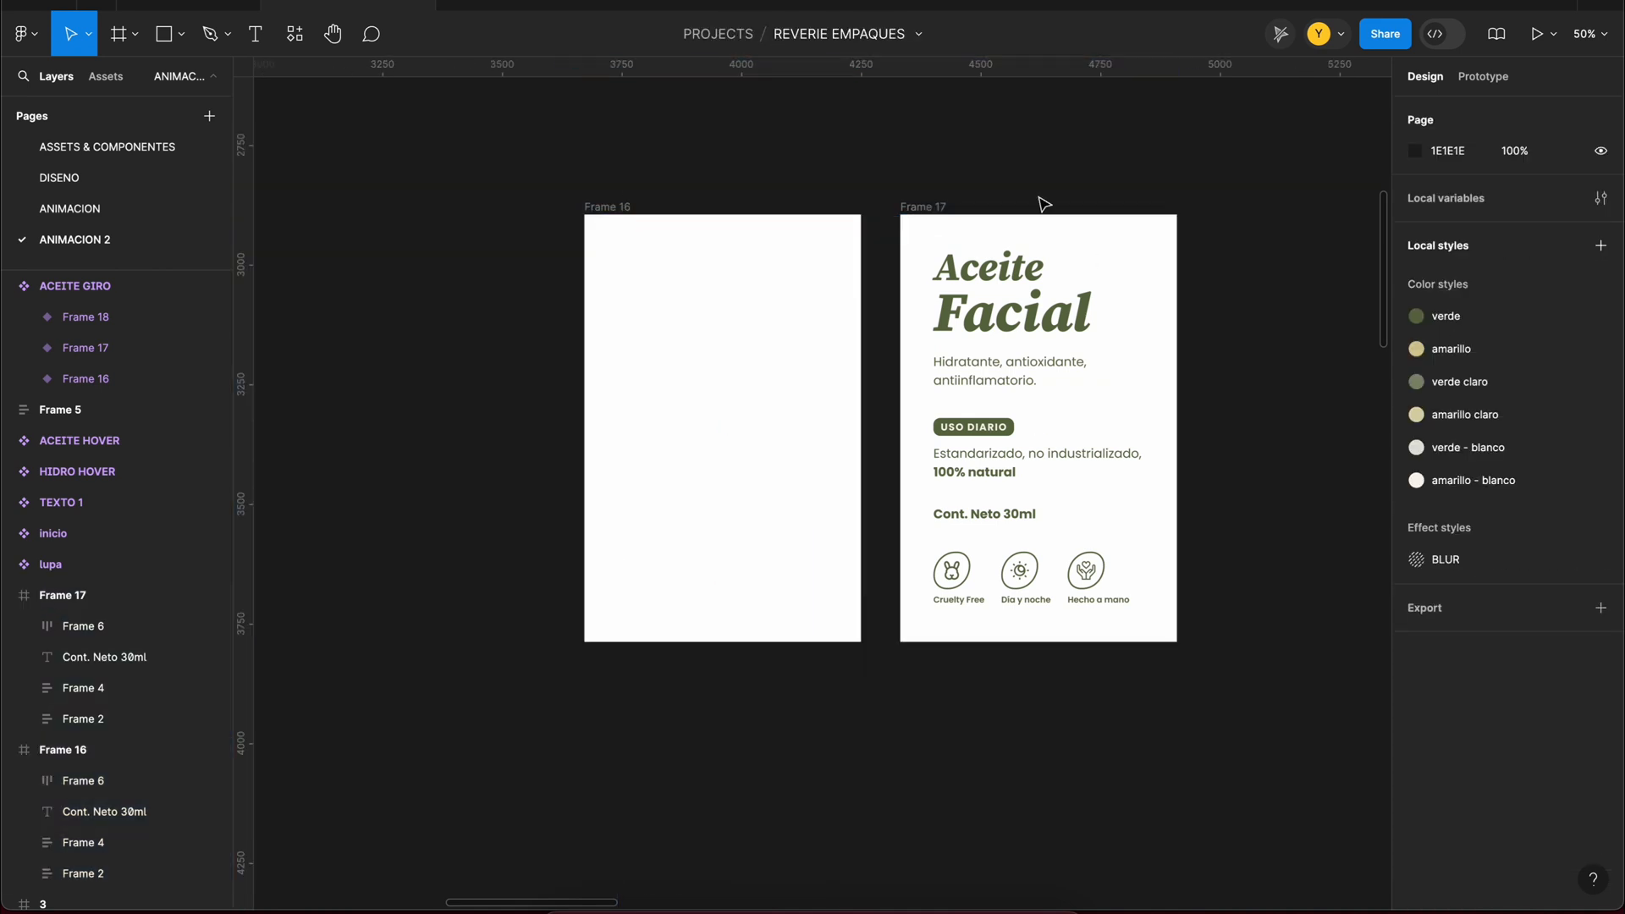
click(612, 206)
shift+click(926, 208)
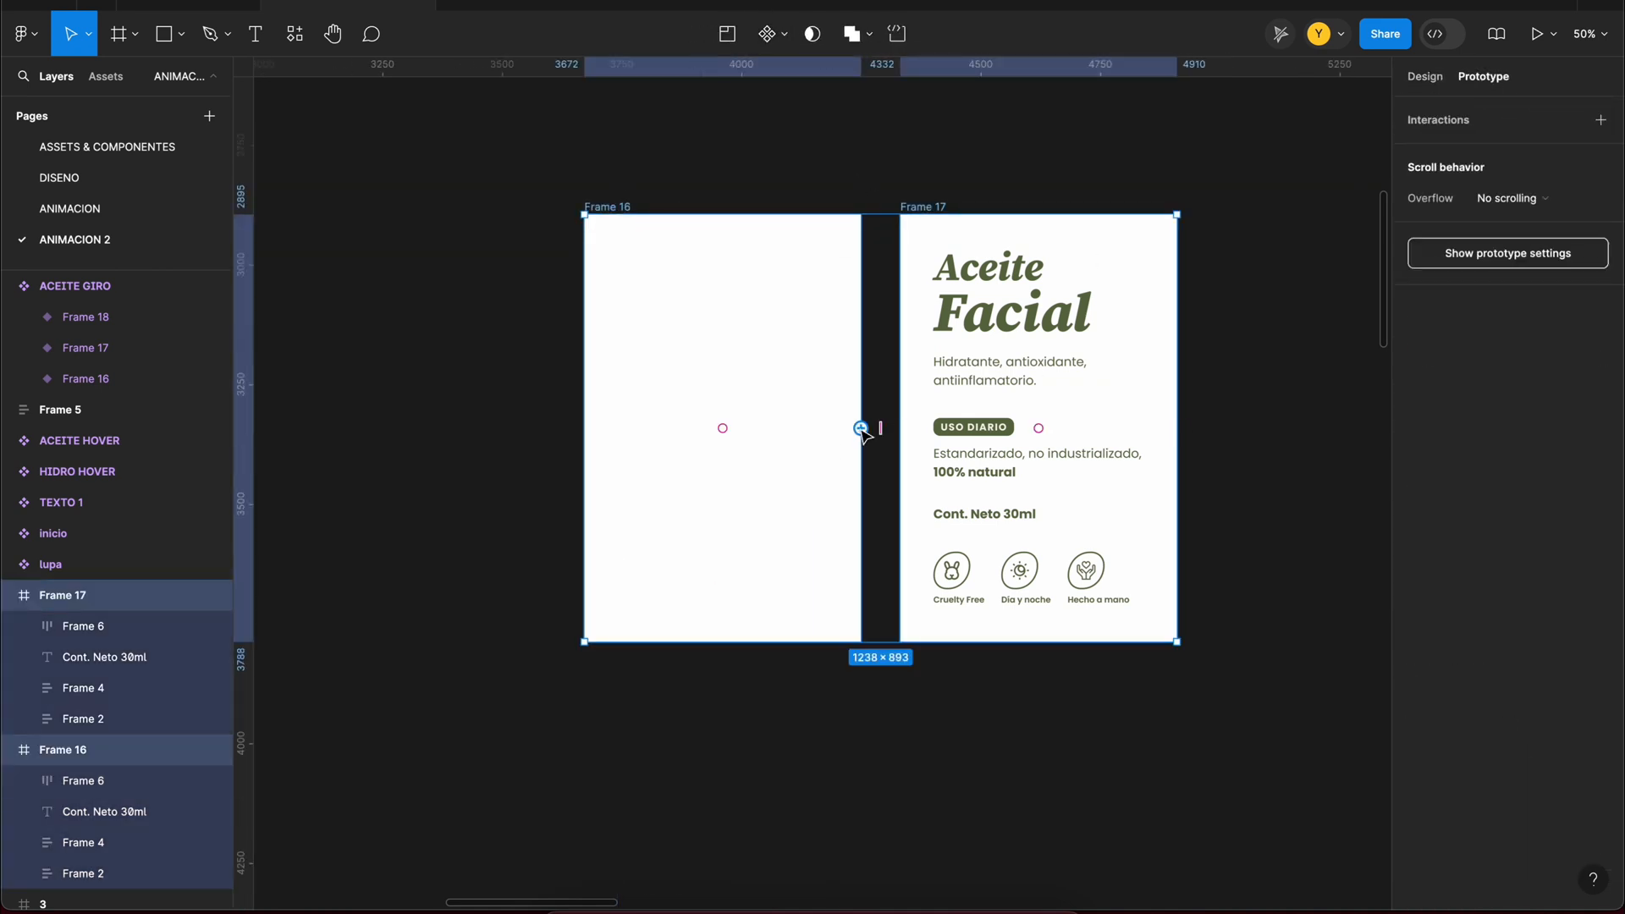
drag(860, 429, 947, 438)
click(1202, 550)
key(super+z)
Step: Link Frame 16 to Frame 17 with an After delay trigger of 10 ms and a Bouncy Smart animate transition, and preview it
click(607, 207)
click(826, 475)
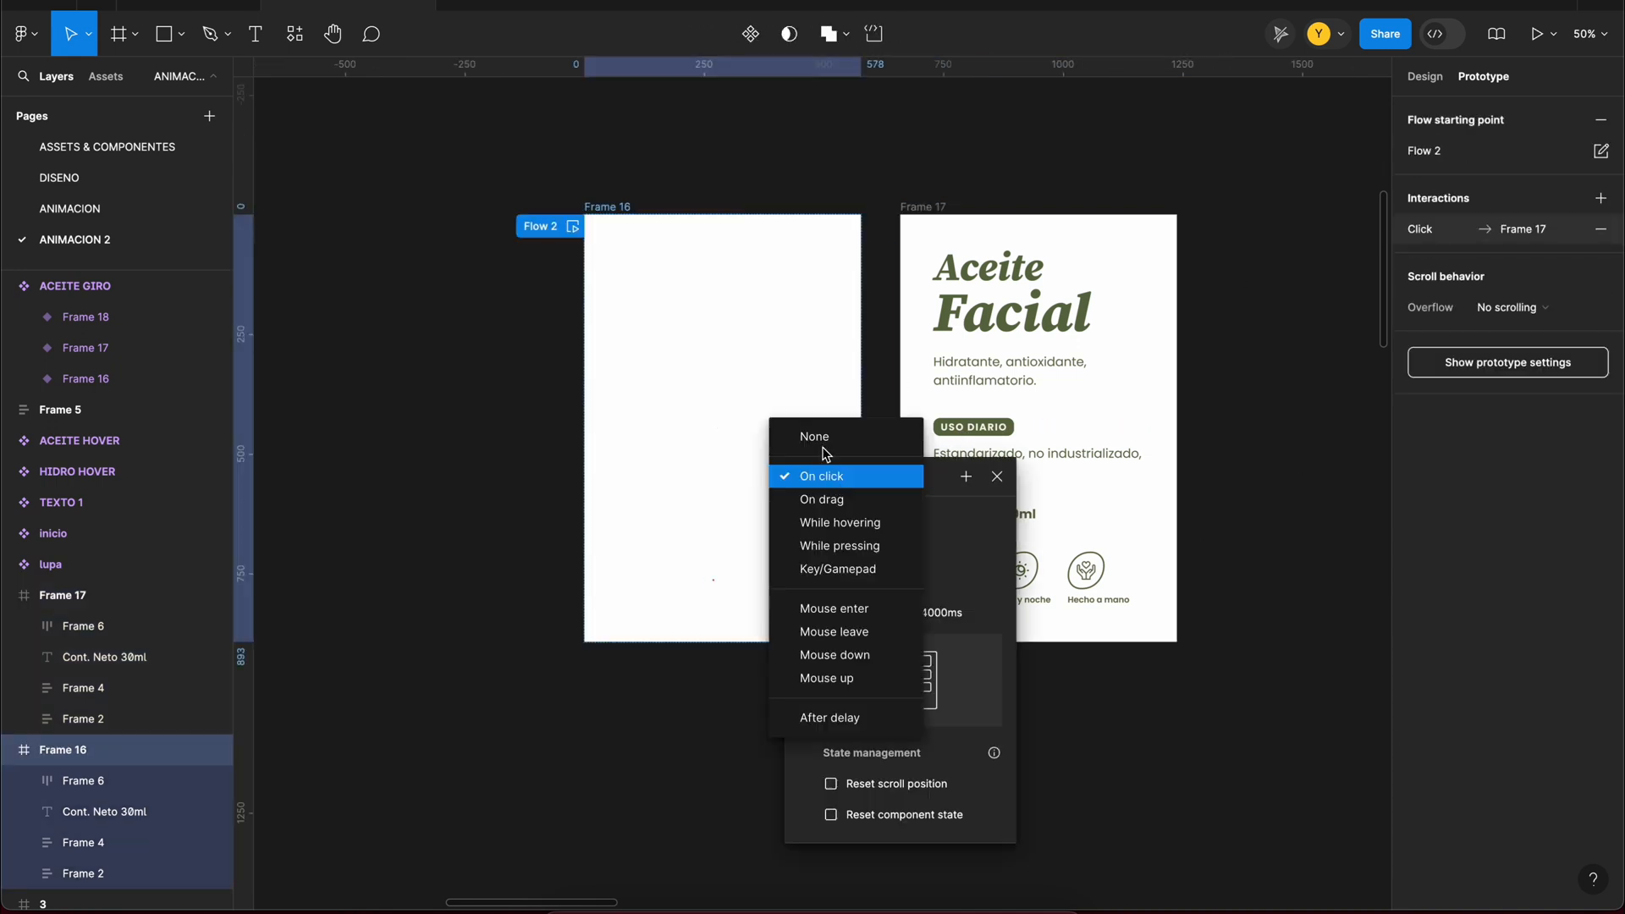
click(829, 718)
click(854, 516)
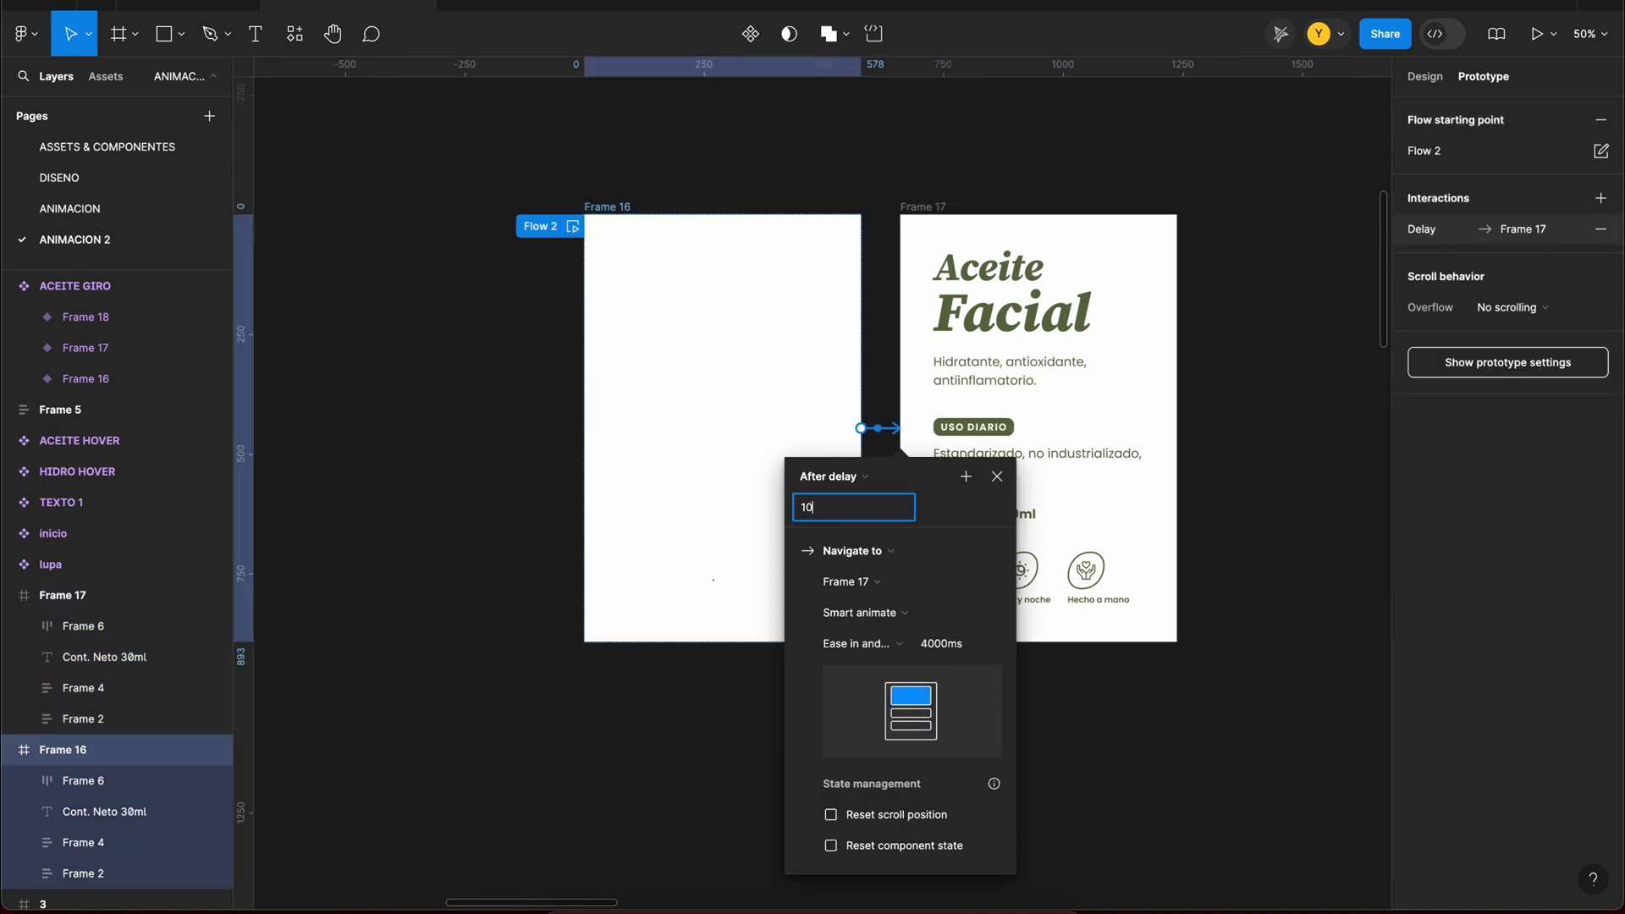
click(887, 644)
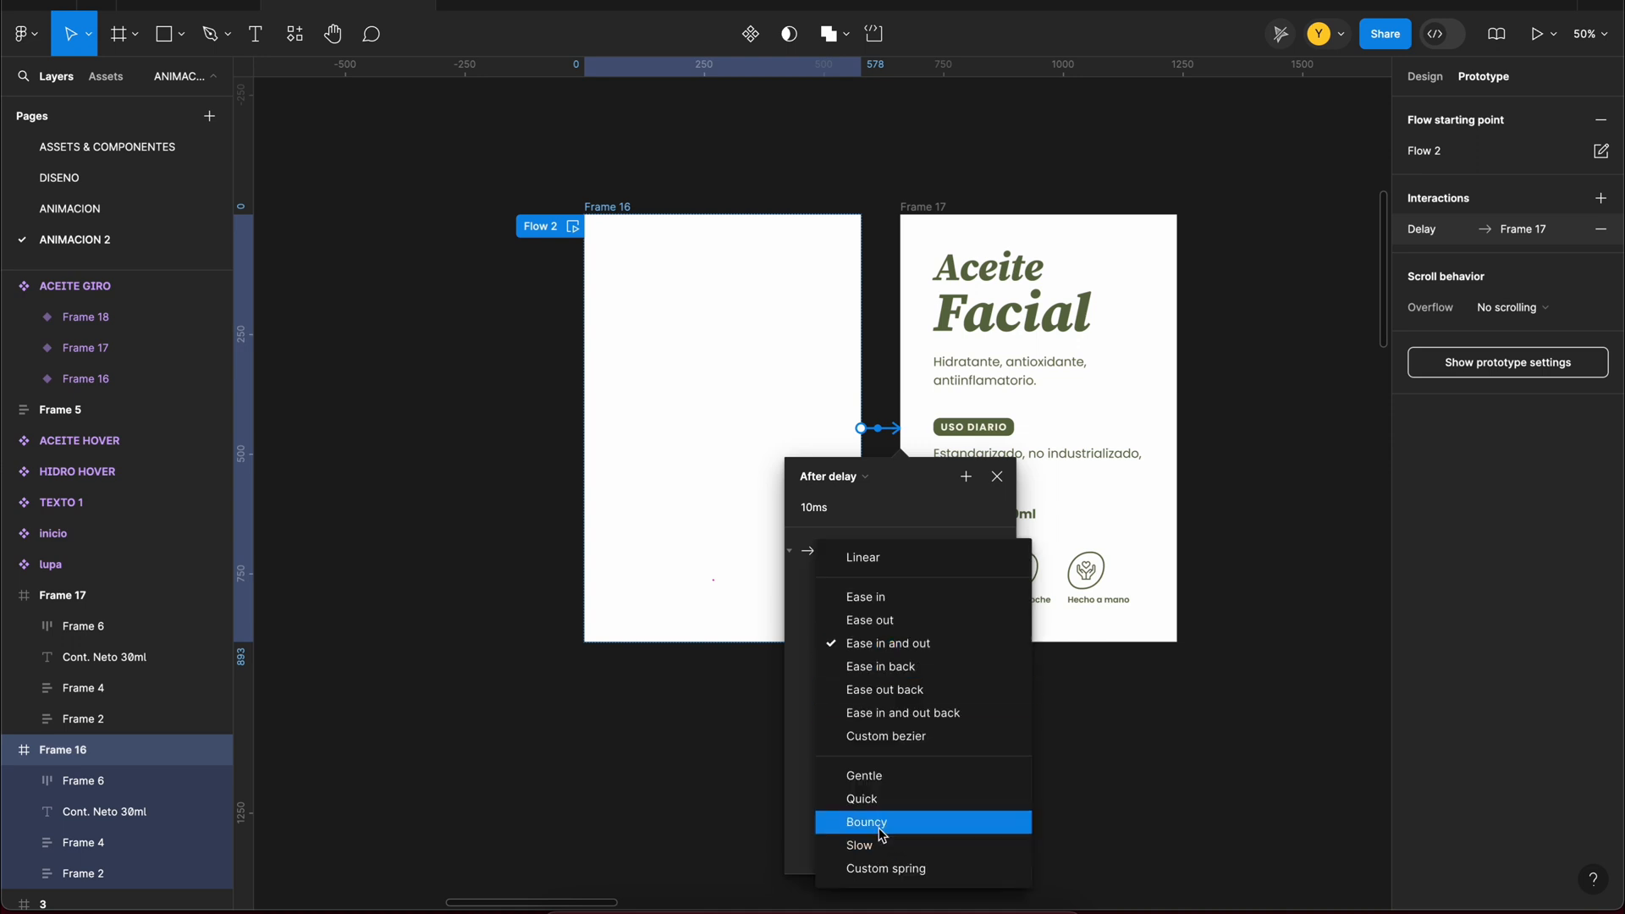
click(877, 825)
click(720, 719)
click(572, 226)
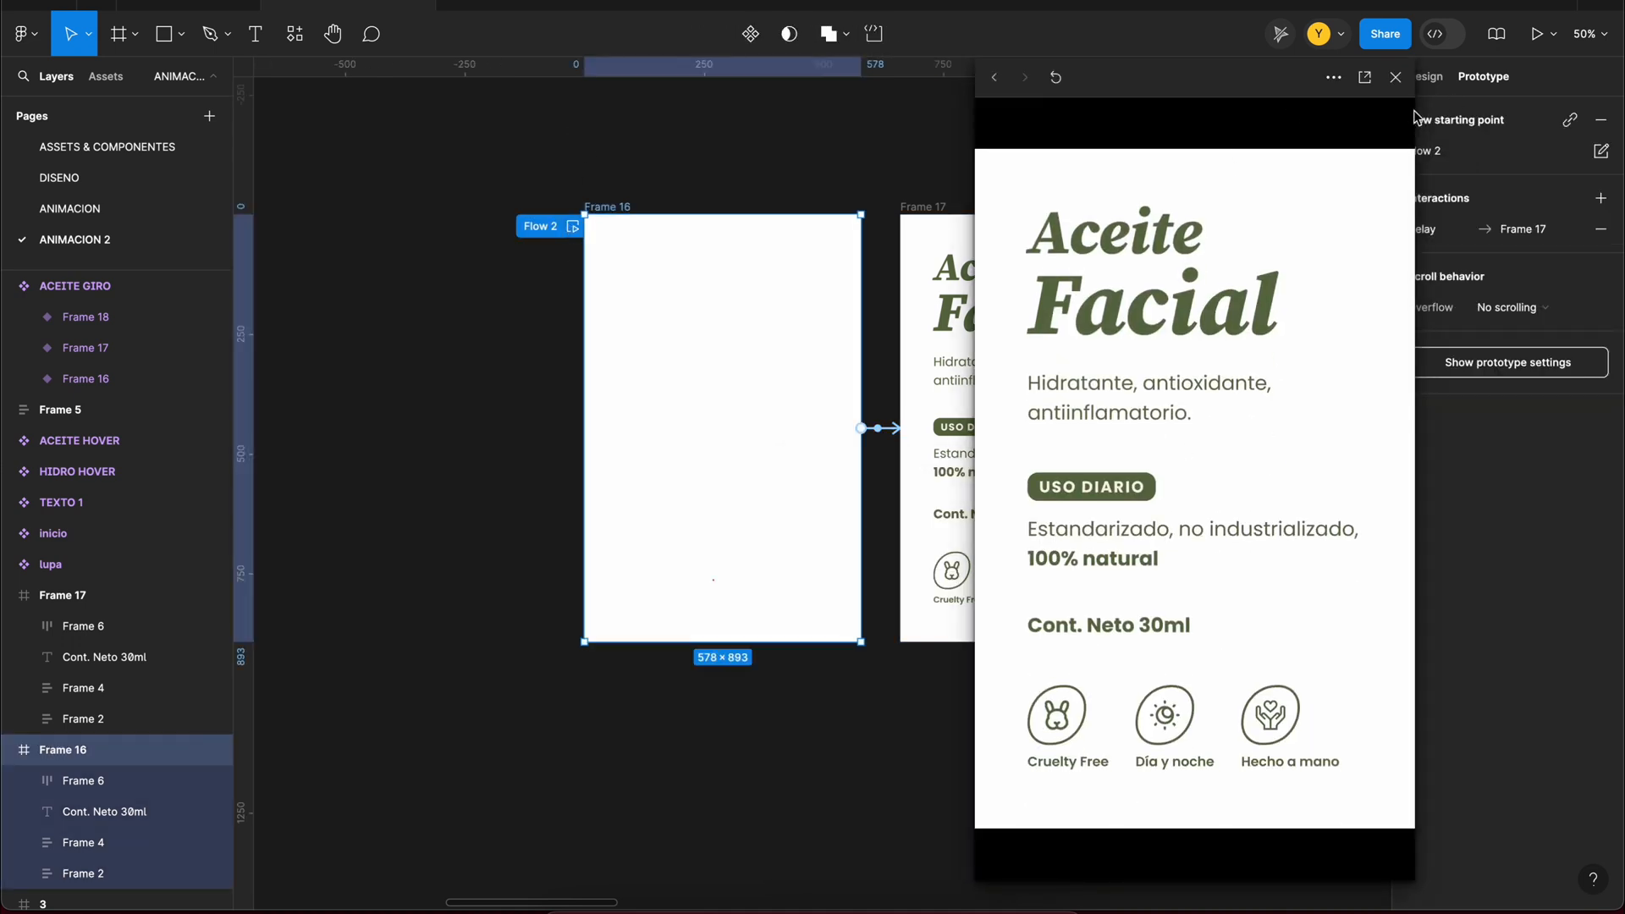
click(1395, 77)
drag(429, 144, 939, 414)
click(770, 34)
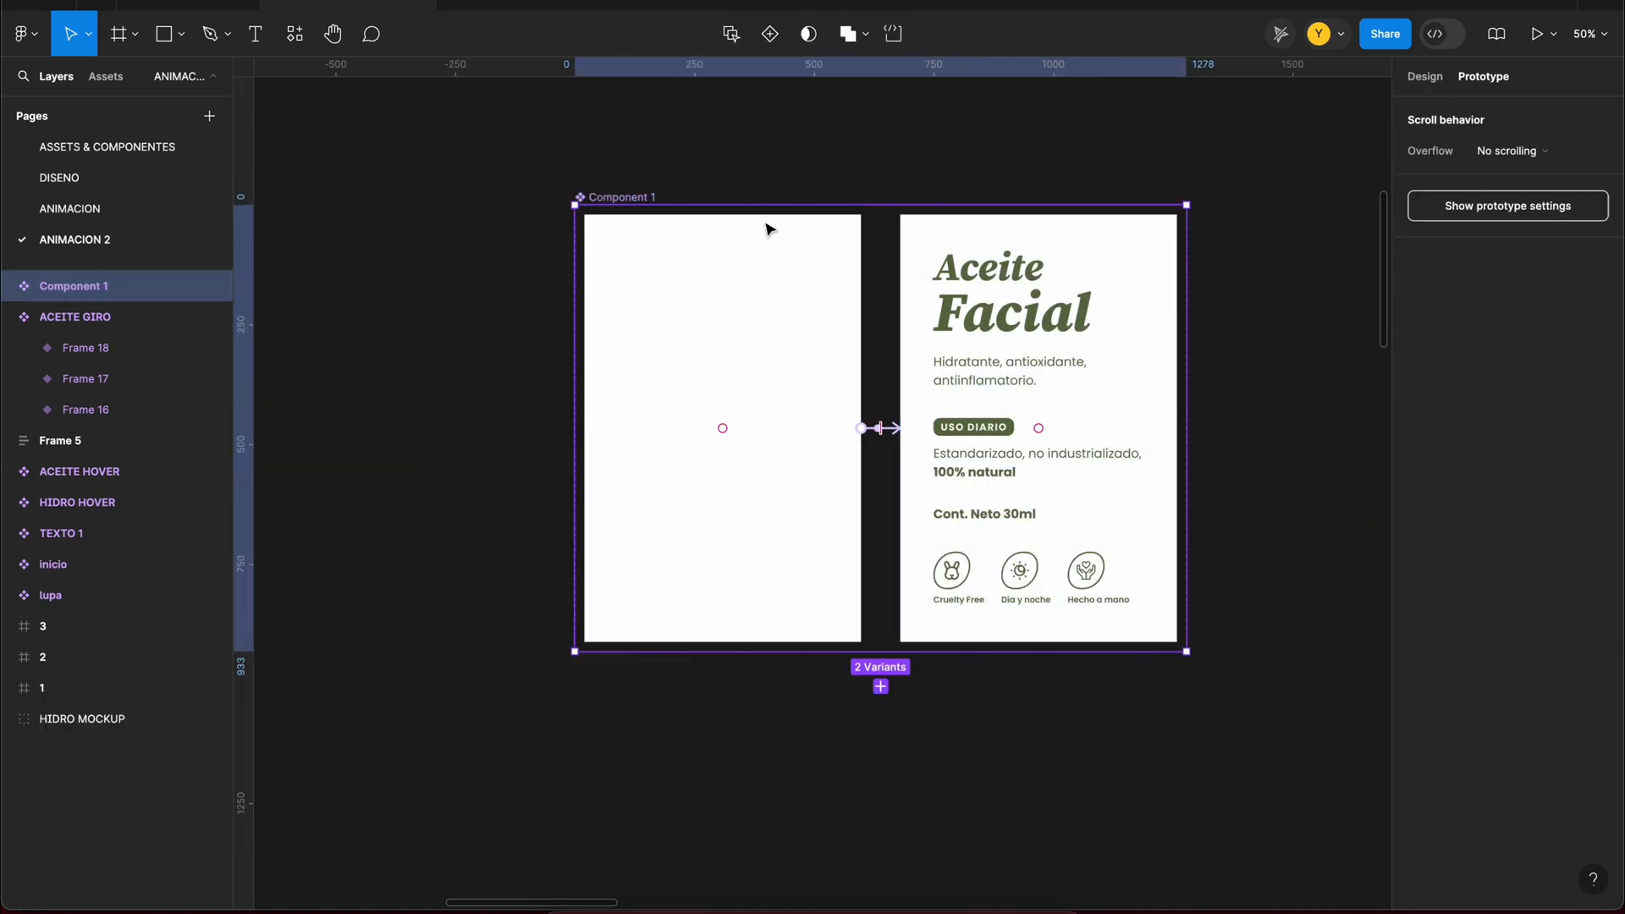
scroll(765, 225, down, 3)
key(super+z)
Step: Duplicate the linked frame pair below, and turn the original pair into a component set named TEXTO ACEITE
drag(677, 205, 731, 521)
drag(1167, 163, 560, 534)
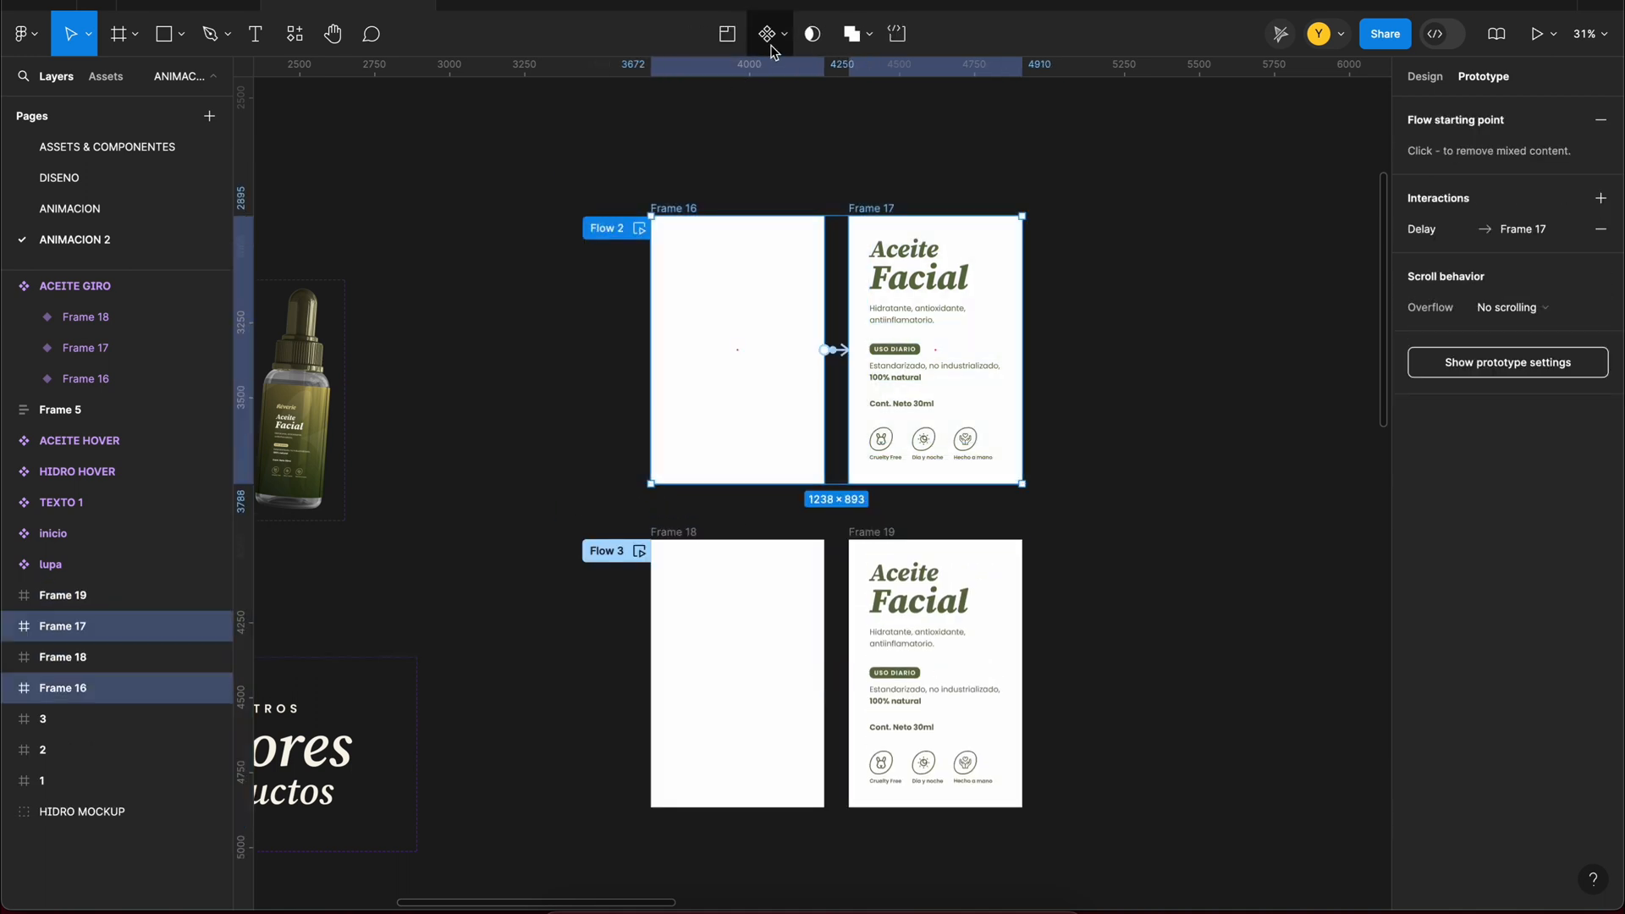
click(769, 36)
double_click(691, 156)
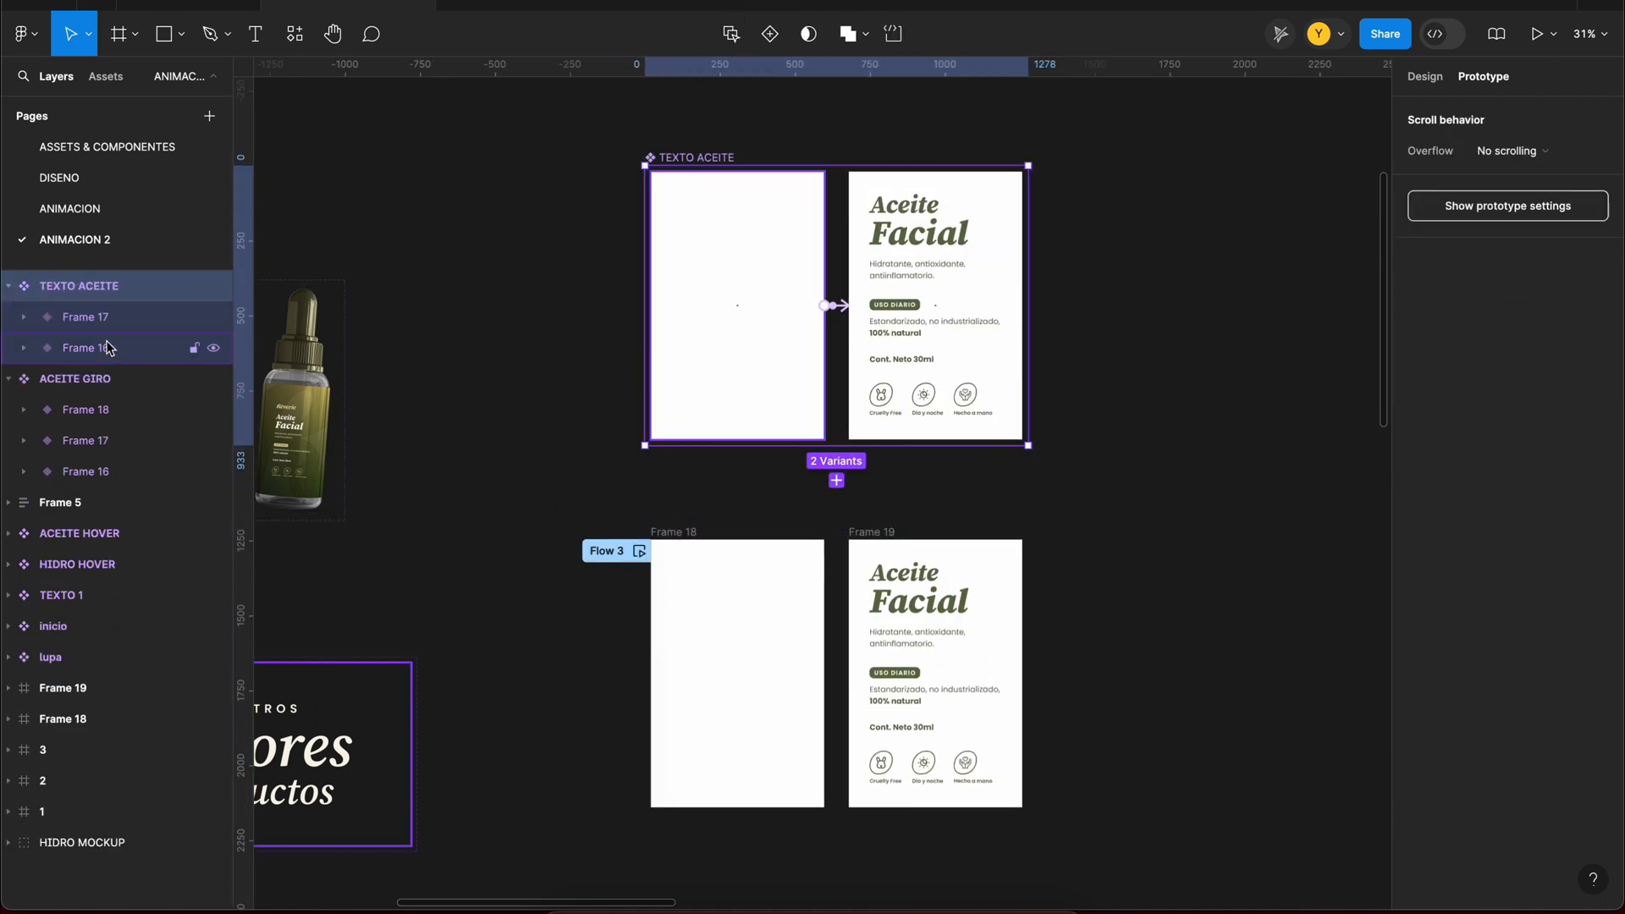
Step: Remove the white fill from both TEXTO ACEITE variants
shift+click(107, 347)
scroll(1562, 605, down, 5)
click(1600, 556)
click(1163, 444)
Step: Replace the static text block in frame 3's card with the blank TEXTO ACEITE variant and preview frame 3
scroll(1163, 444, down, 6)
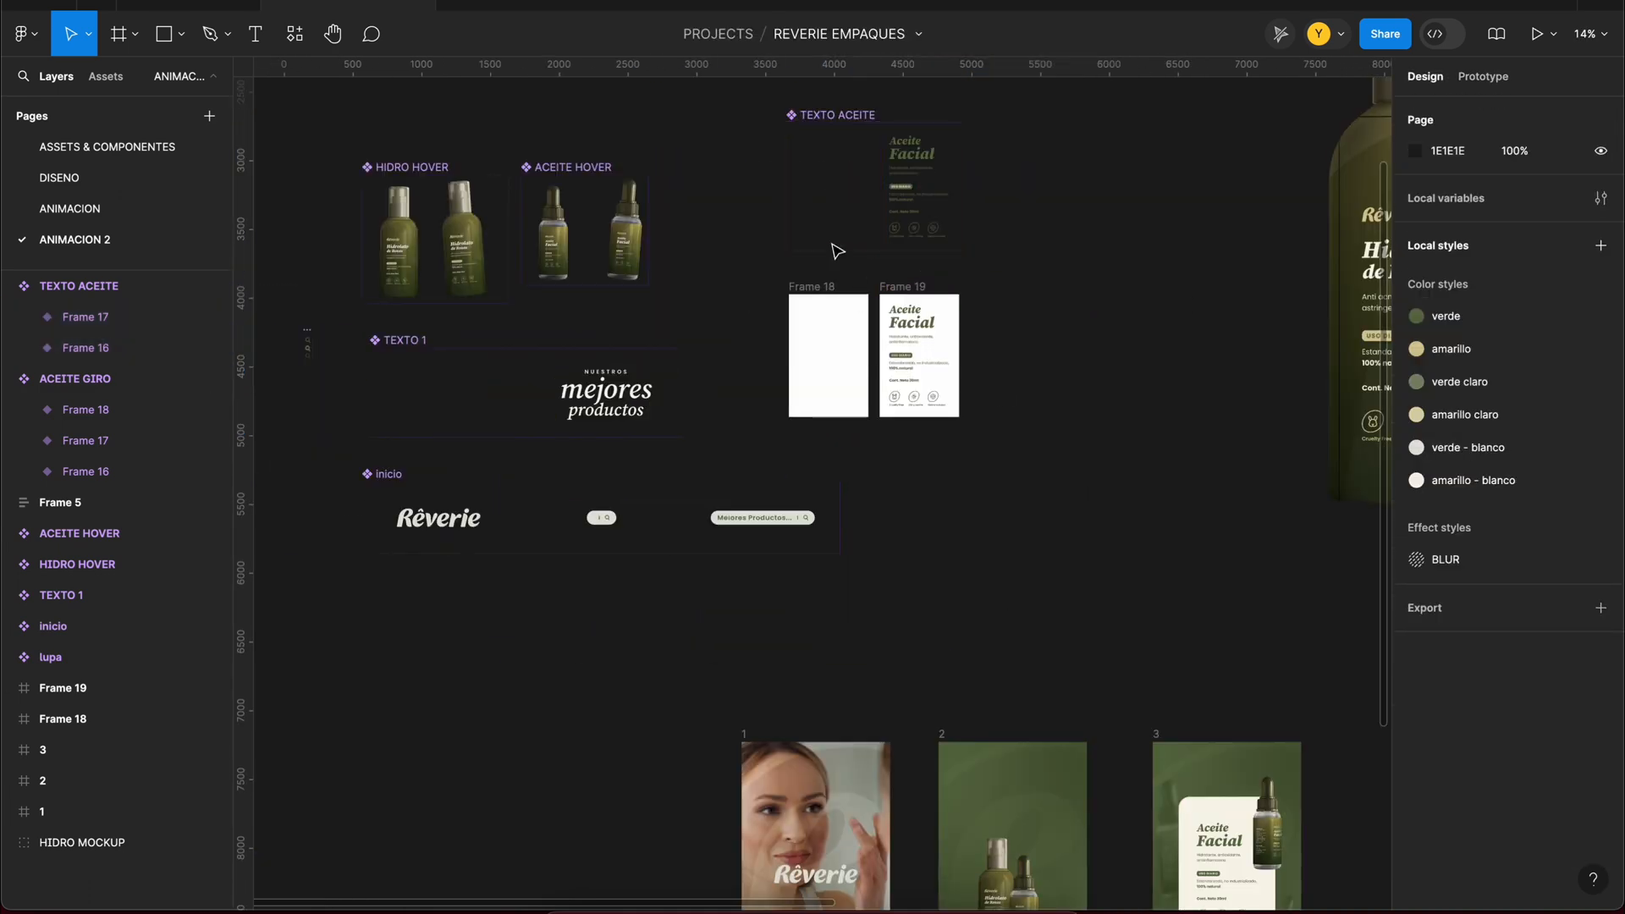
click(834, 248)
scroll(833, 247, down, 5)
double_click(1105, 511)
key(super+shift+r)
scroll(1152, 515, up, 3)
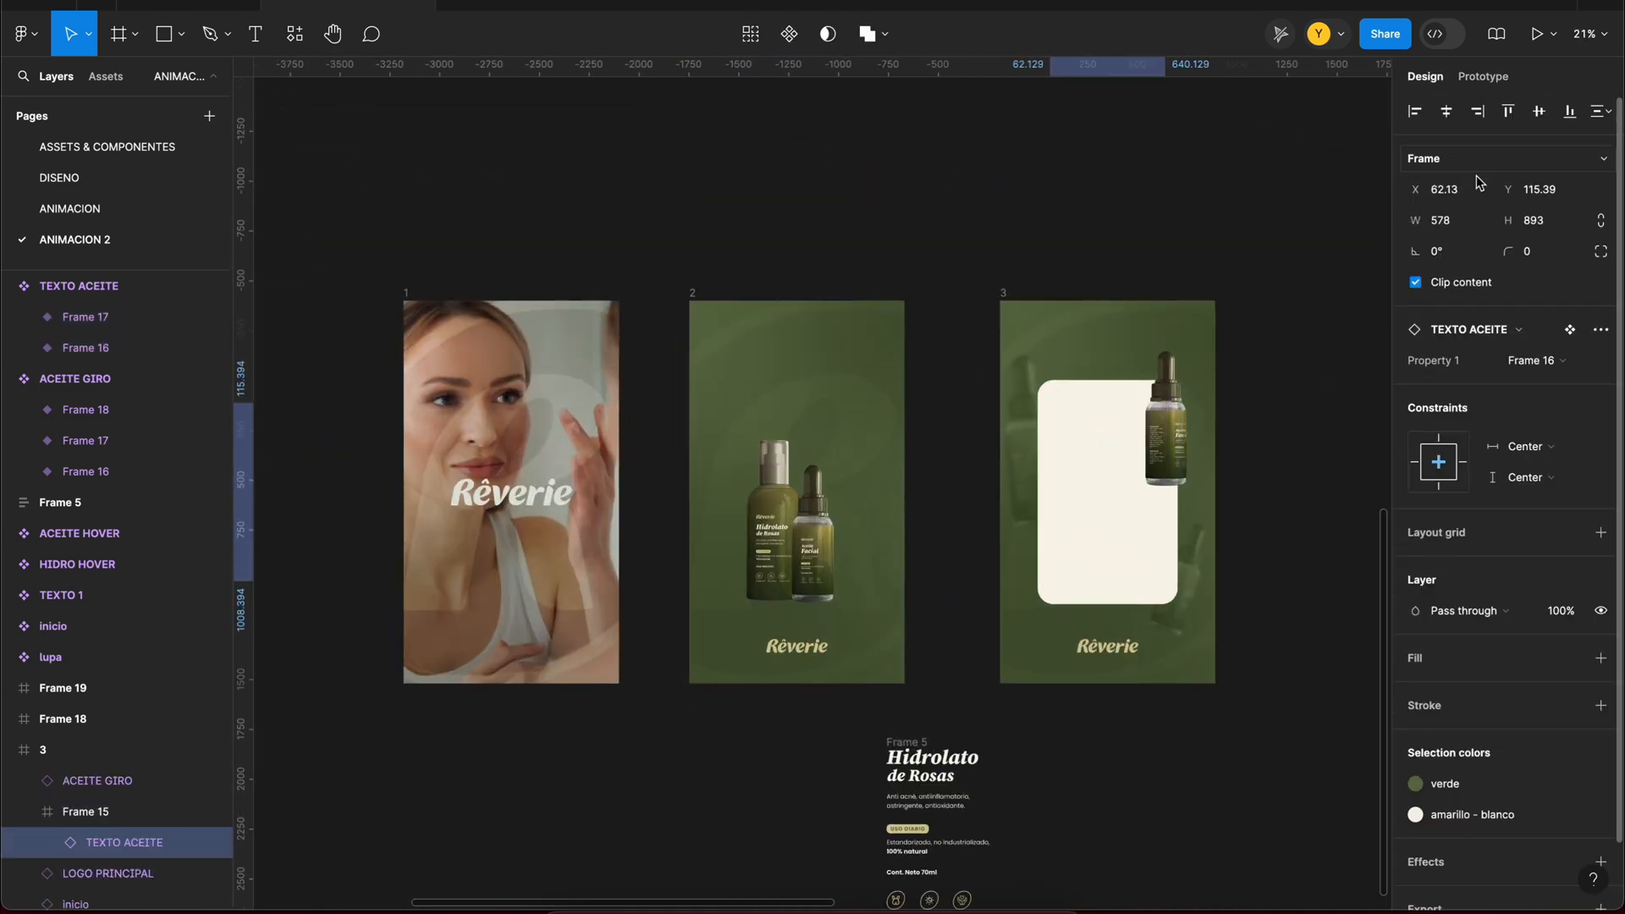
scroll(1041, 407, right, 2)
click(935, 253)
key(shift+space)
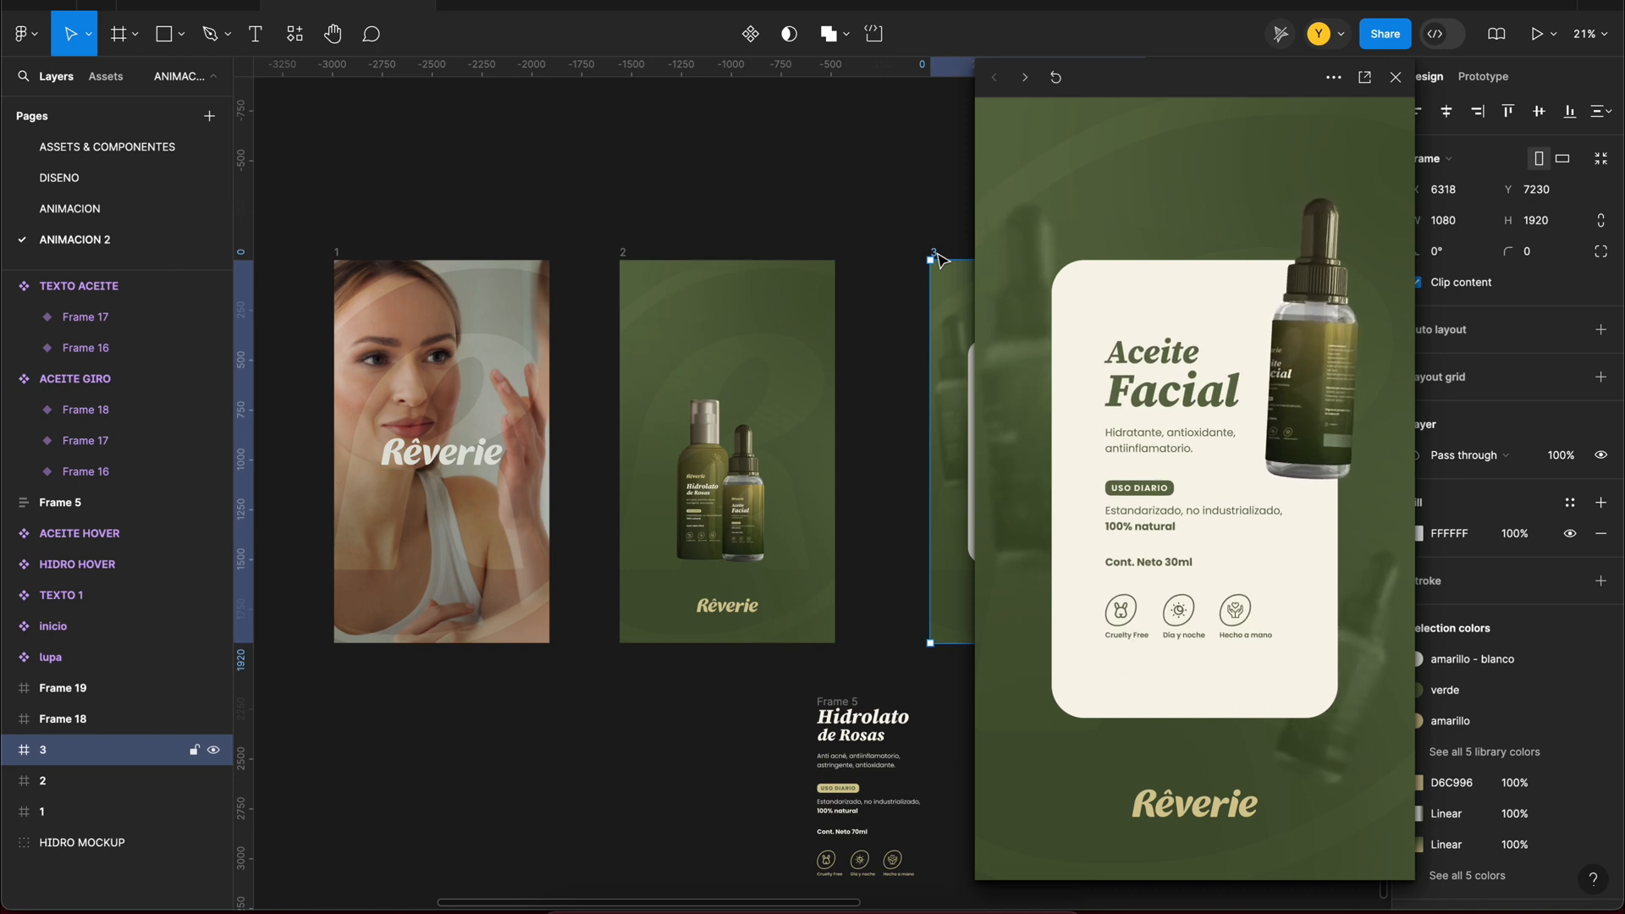
click(1392, 79)
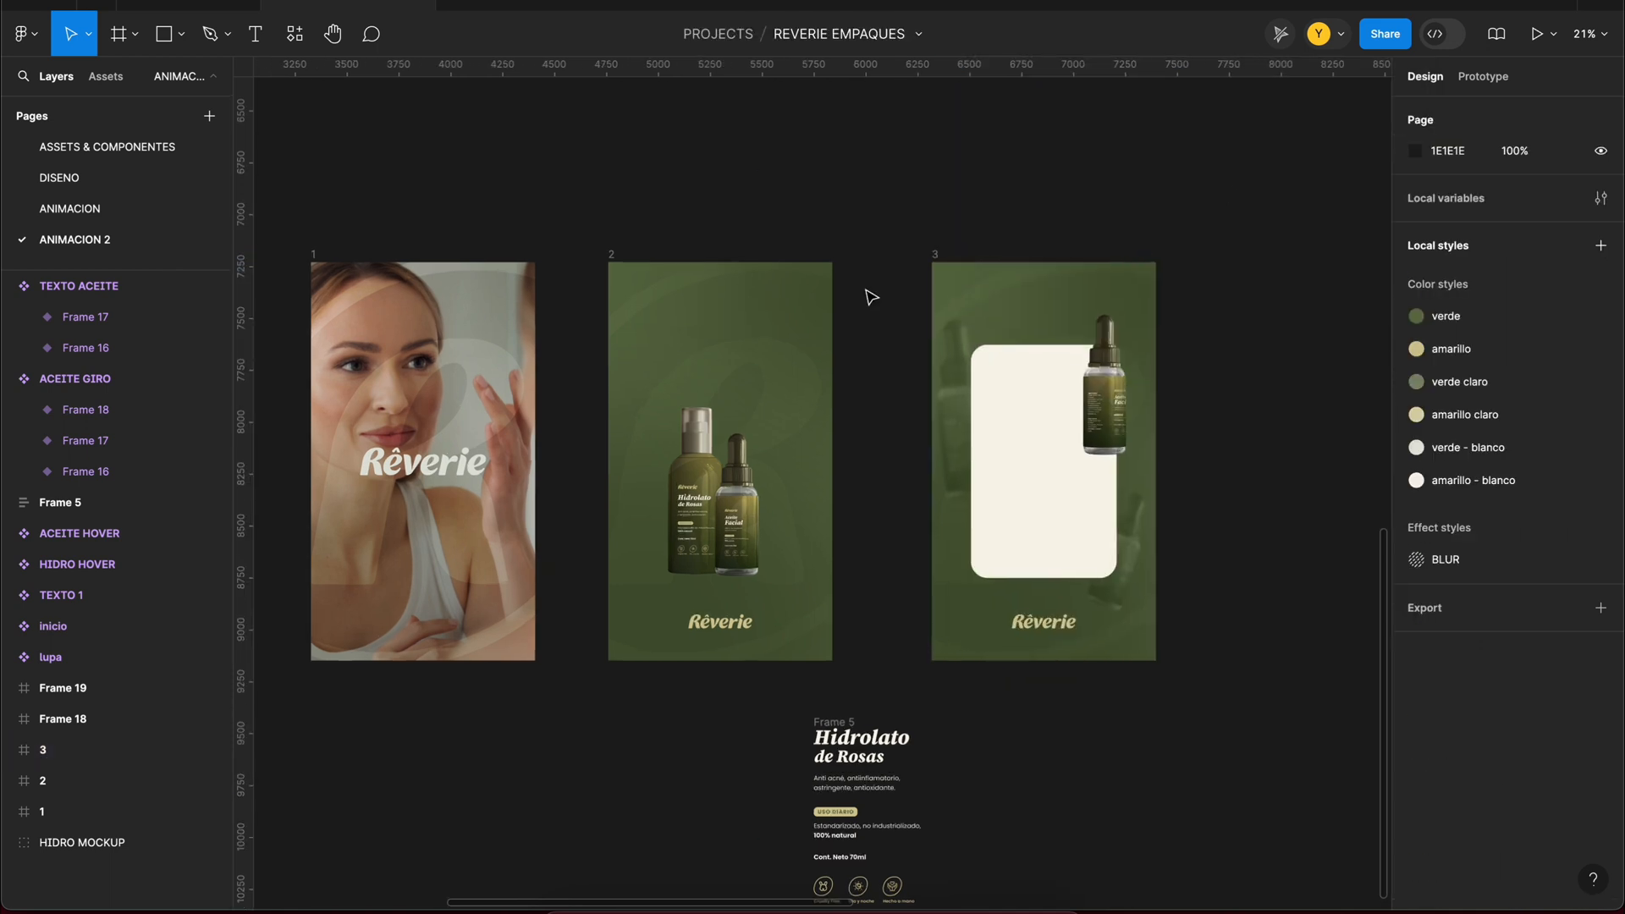
Step: Remove the flow starting point from frame 2 and add one to frame 1
click(565, 273)
scroll(768, 294, left, 3)
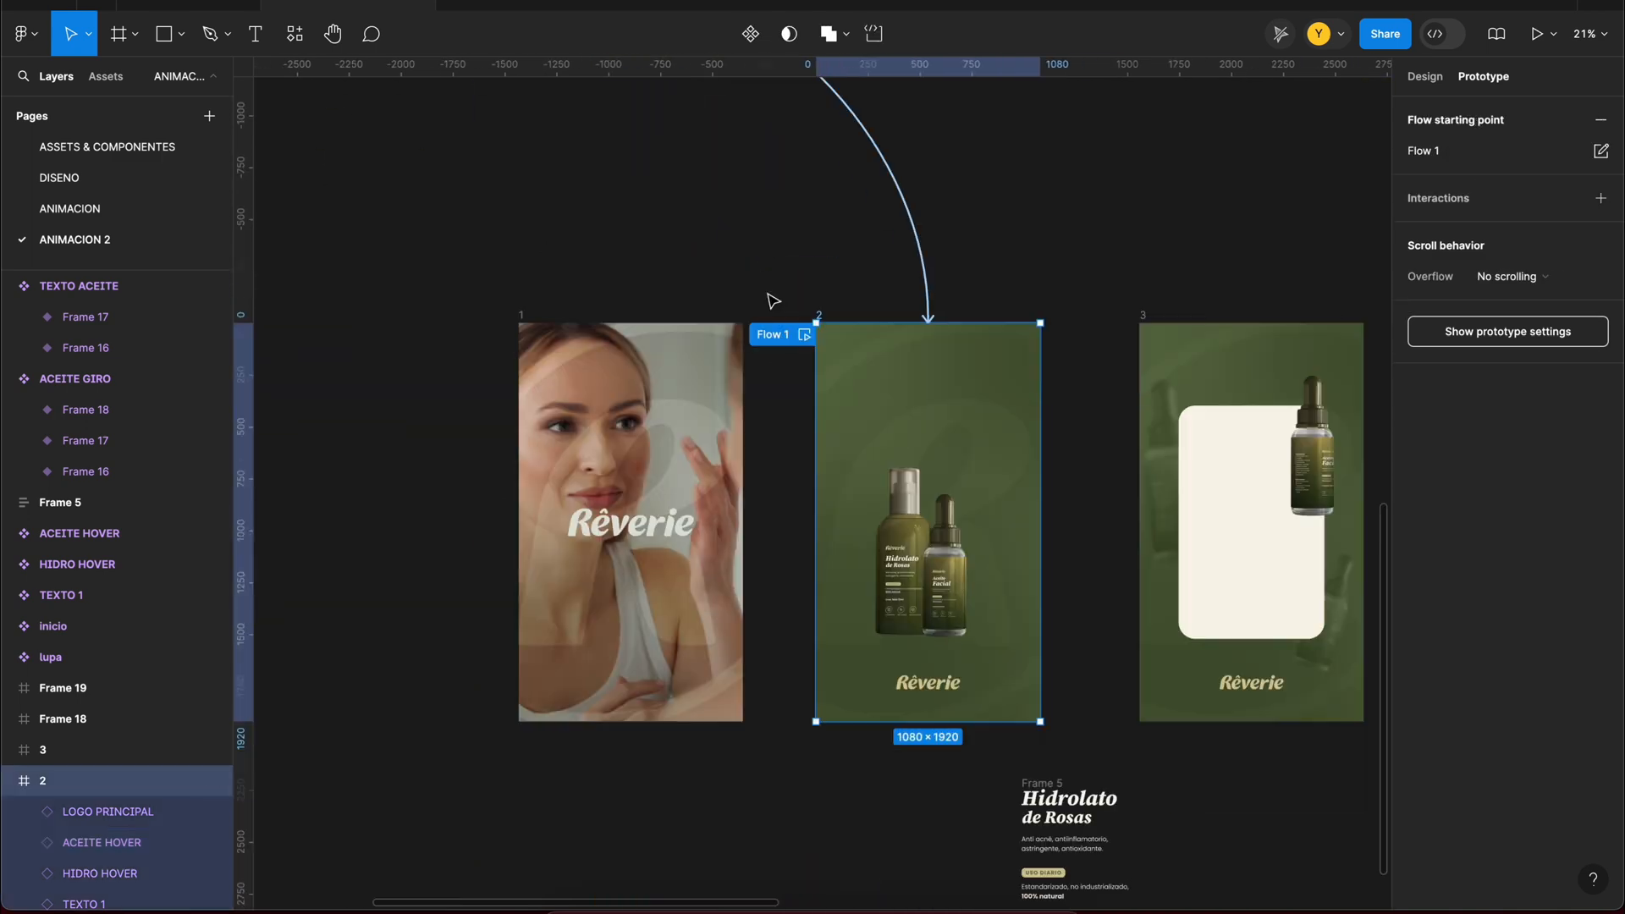
click(1602, 127)
click(558, 324)
scroll(839, 259, down, 5)
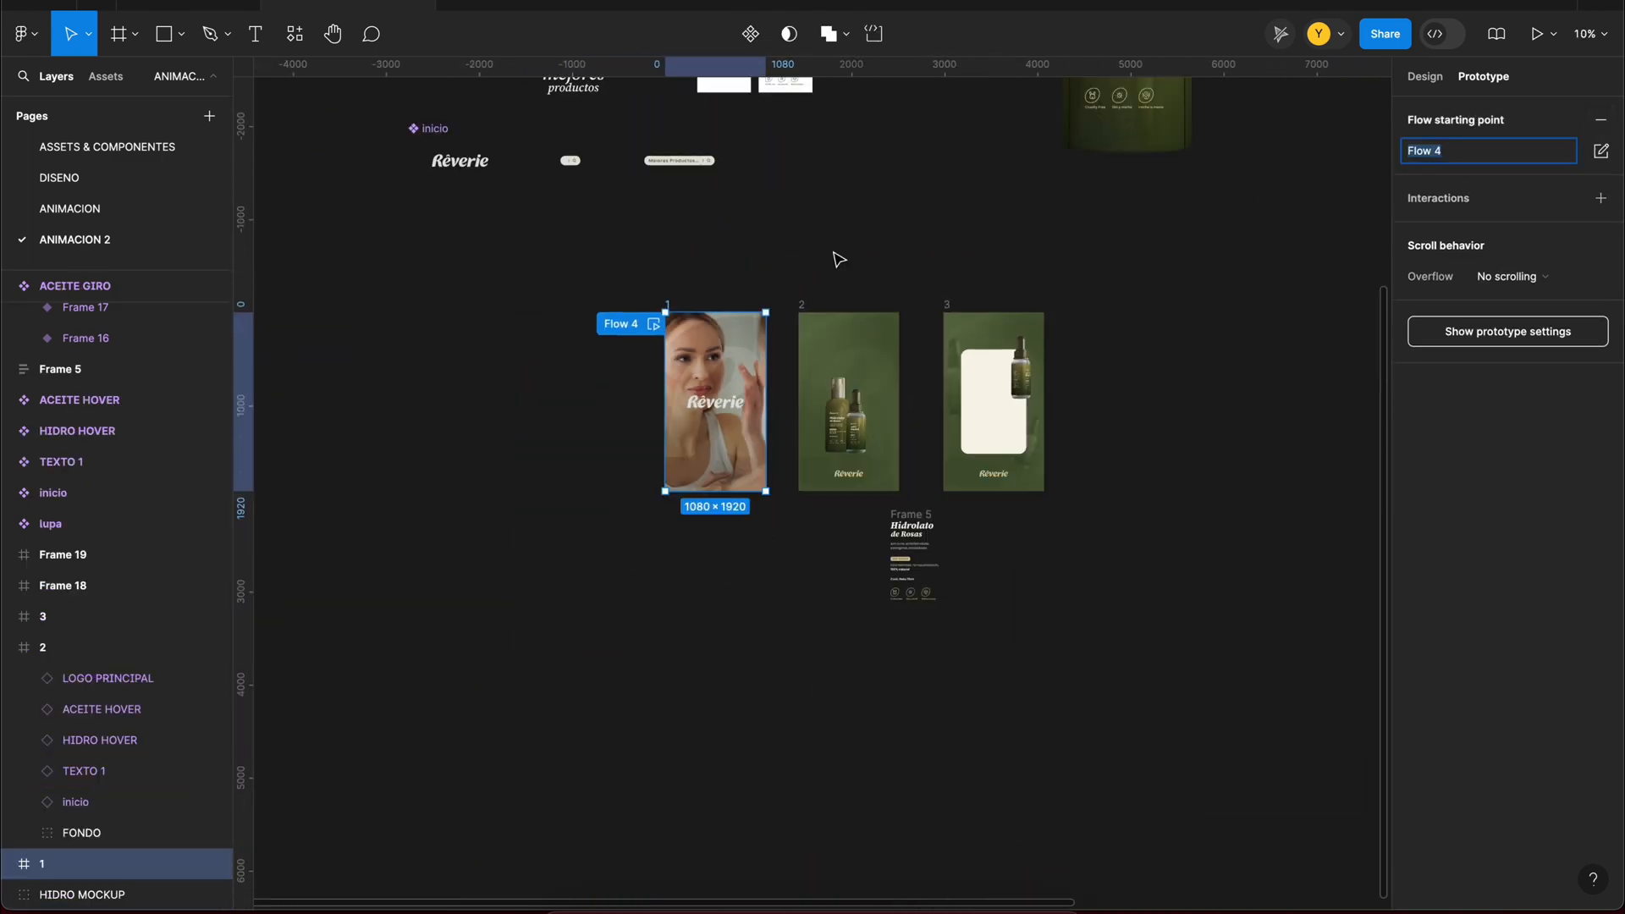
Step: Link the Aceite Facial bottle in frame 2 to frame 3 and test the transition in the preview
scroll(1025, 323, up, 5)
click(671, 532)
drag(686, 526, 867, 491)
click(1144, 653)
click(524, 273)
key(shift+space)
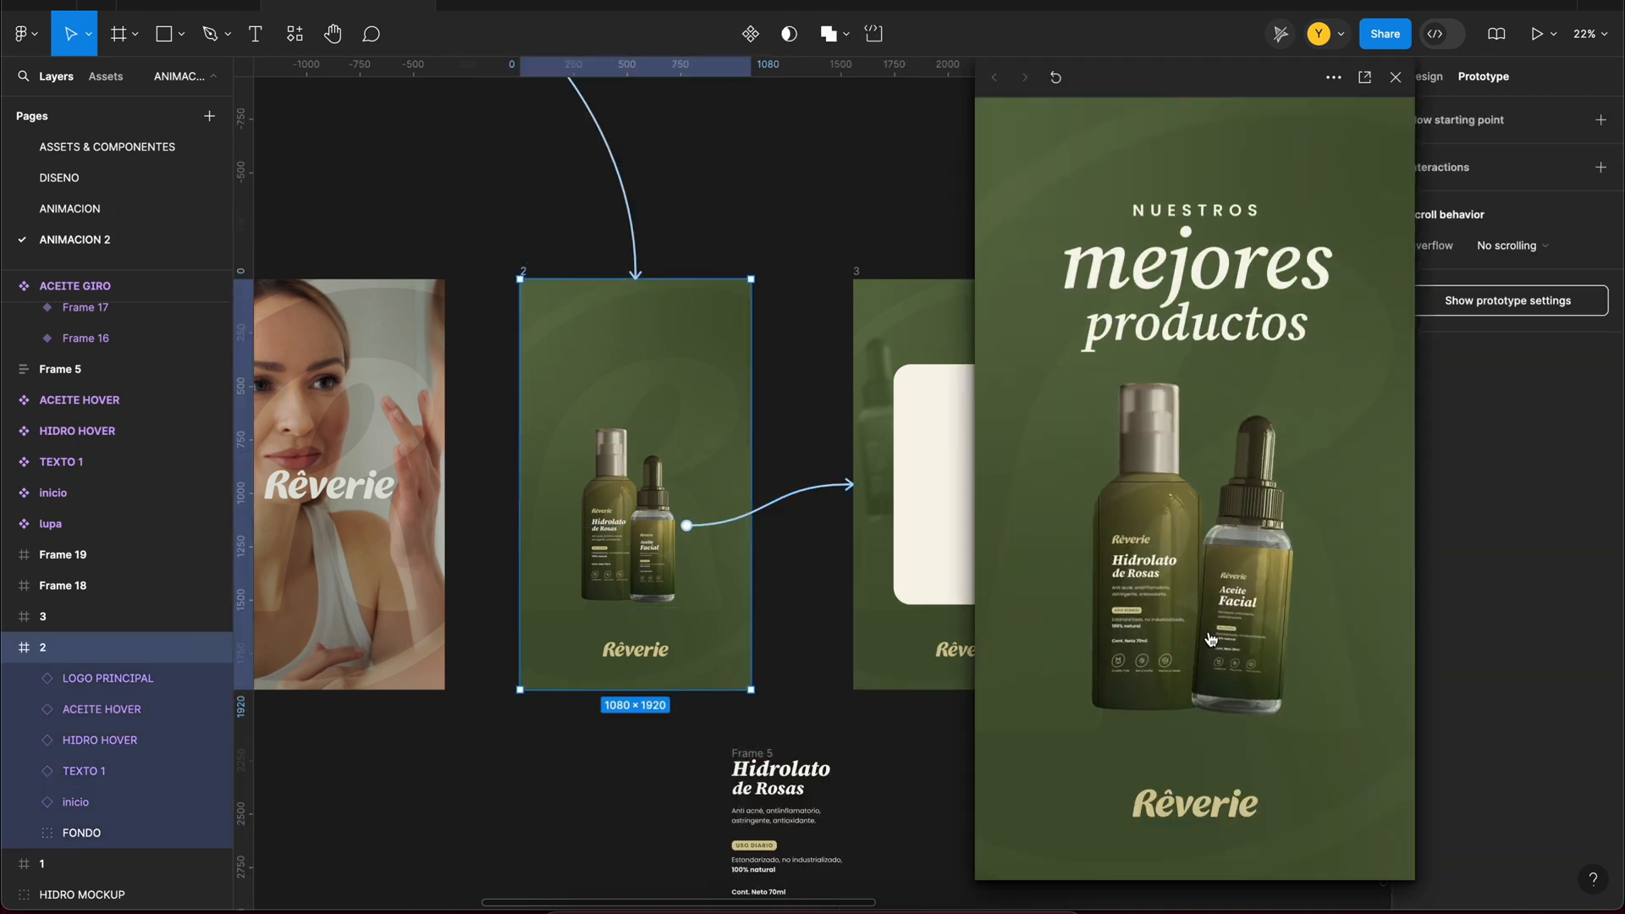
click(1249, 613)
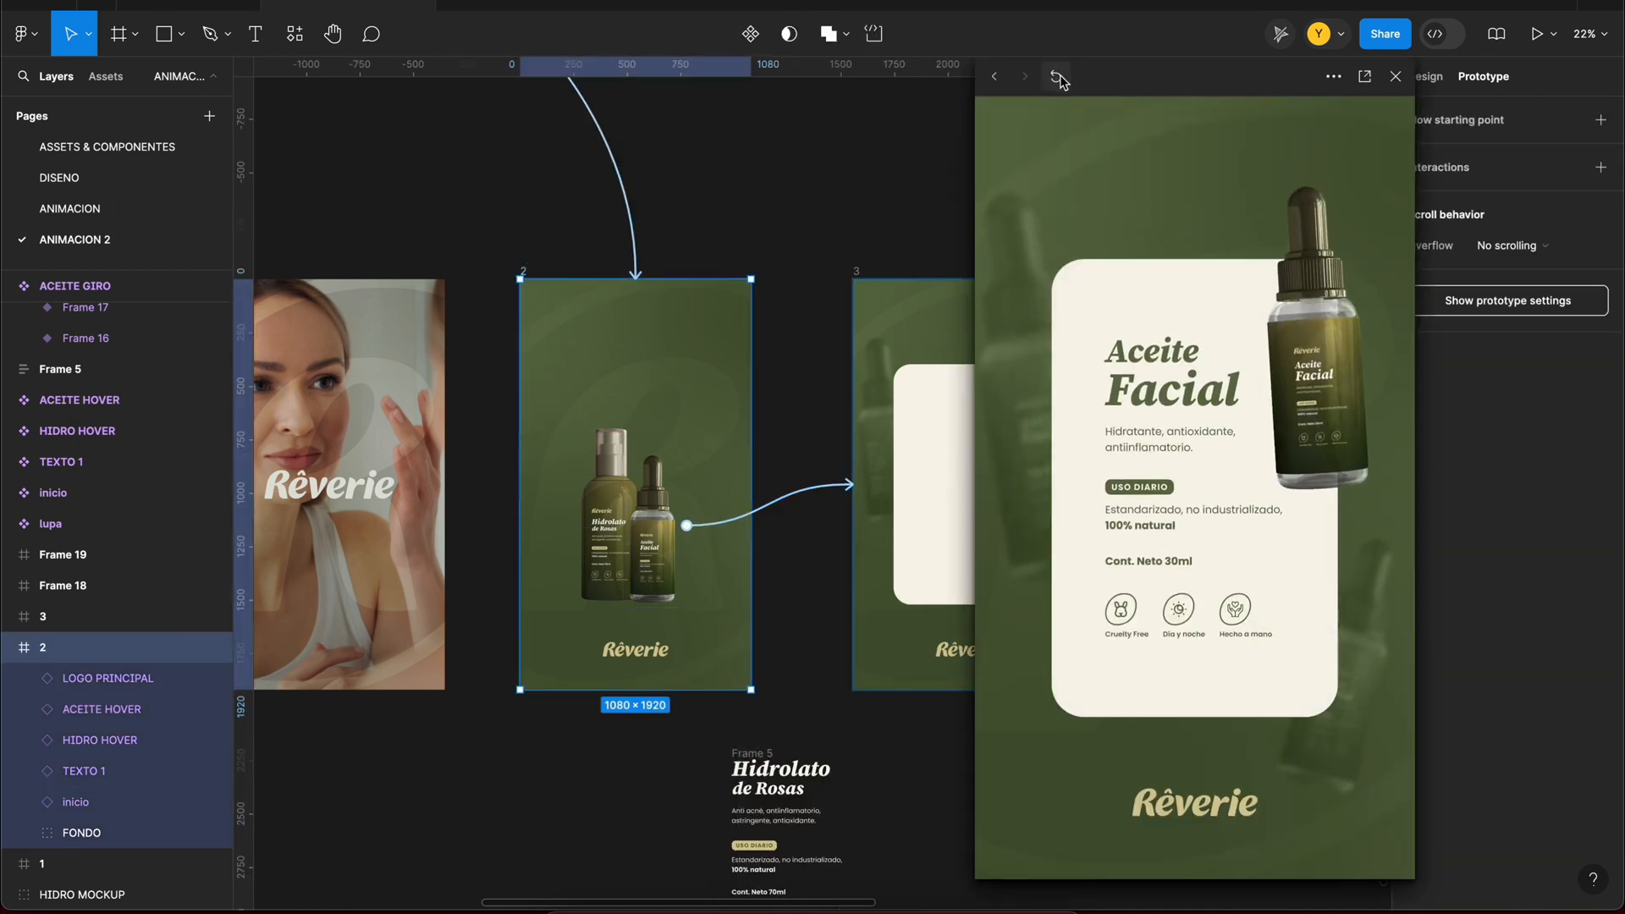
click(1057, 77)
click(1255, 602)
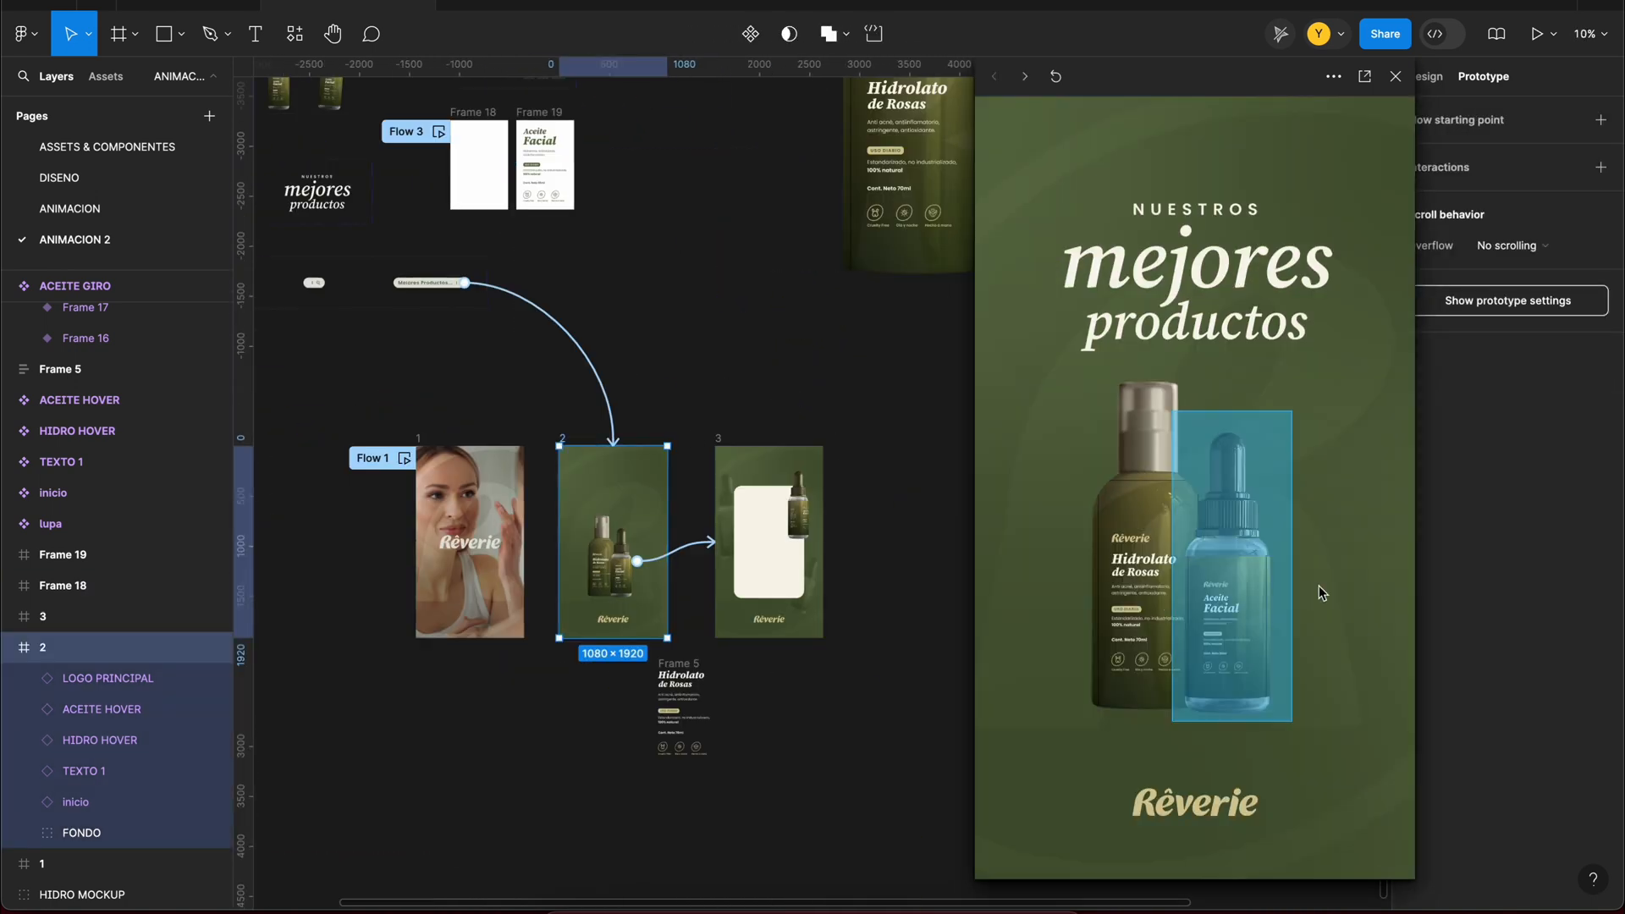
click(1245, 616)
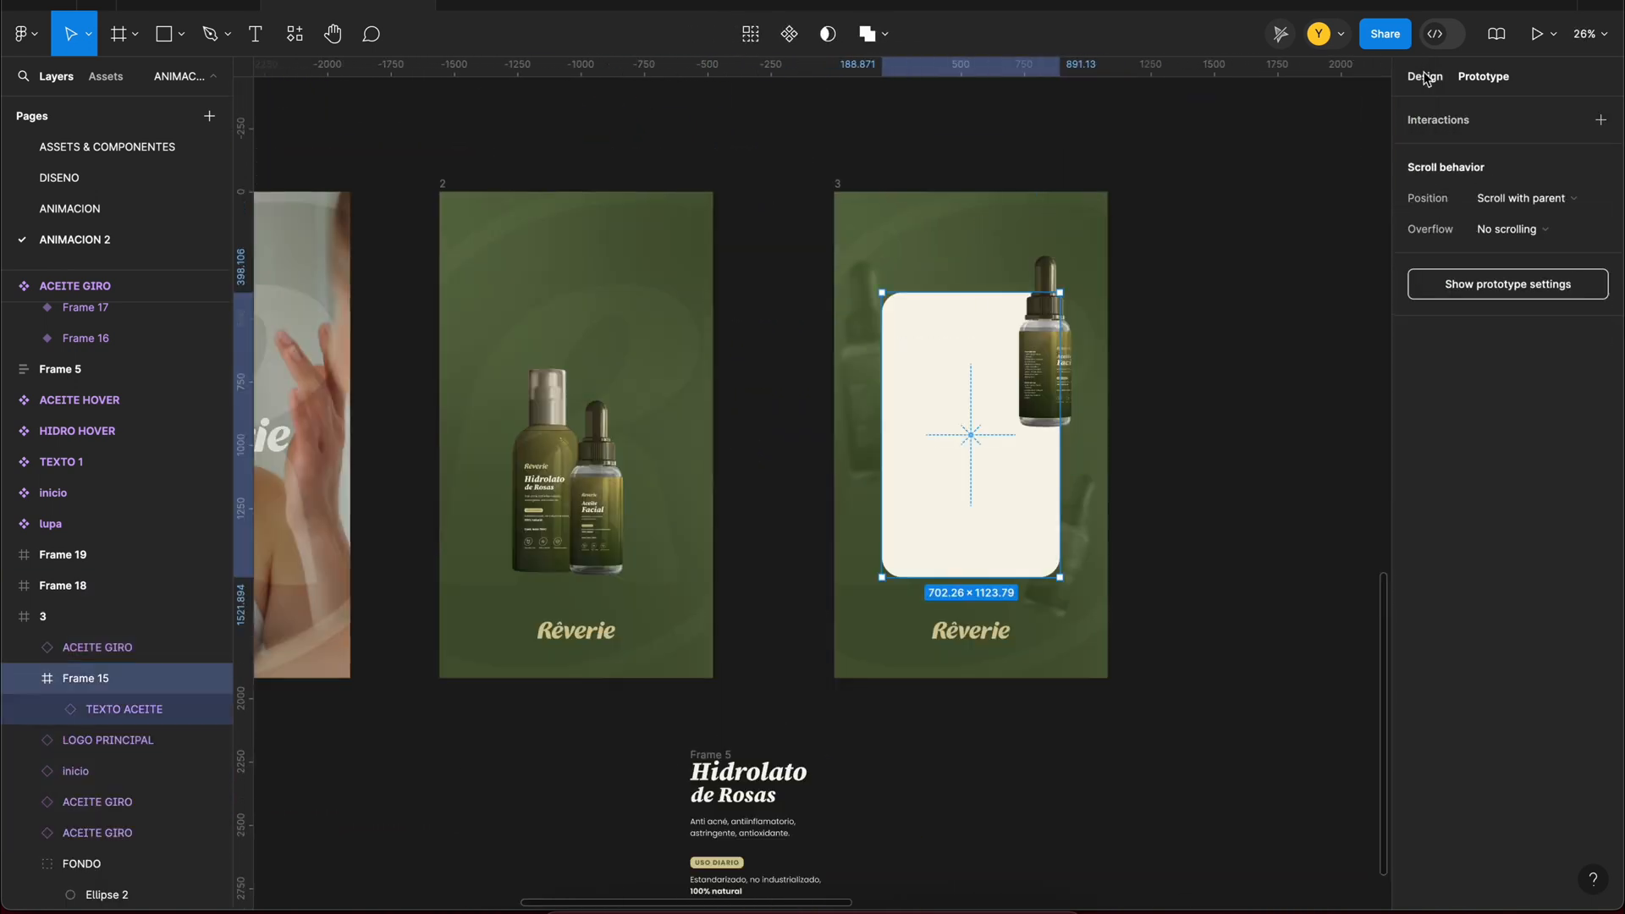
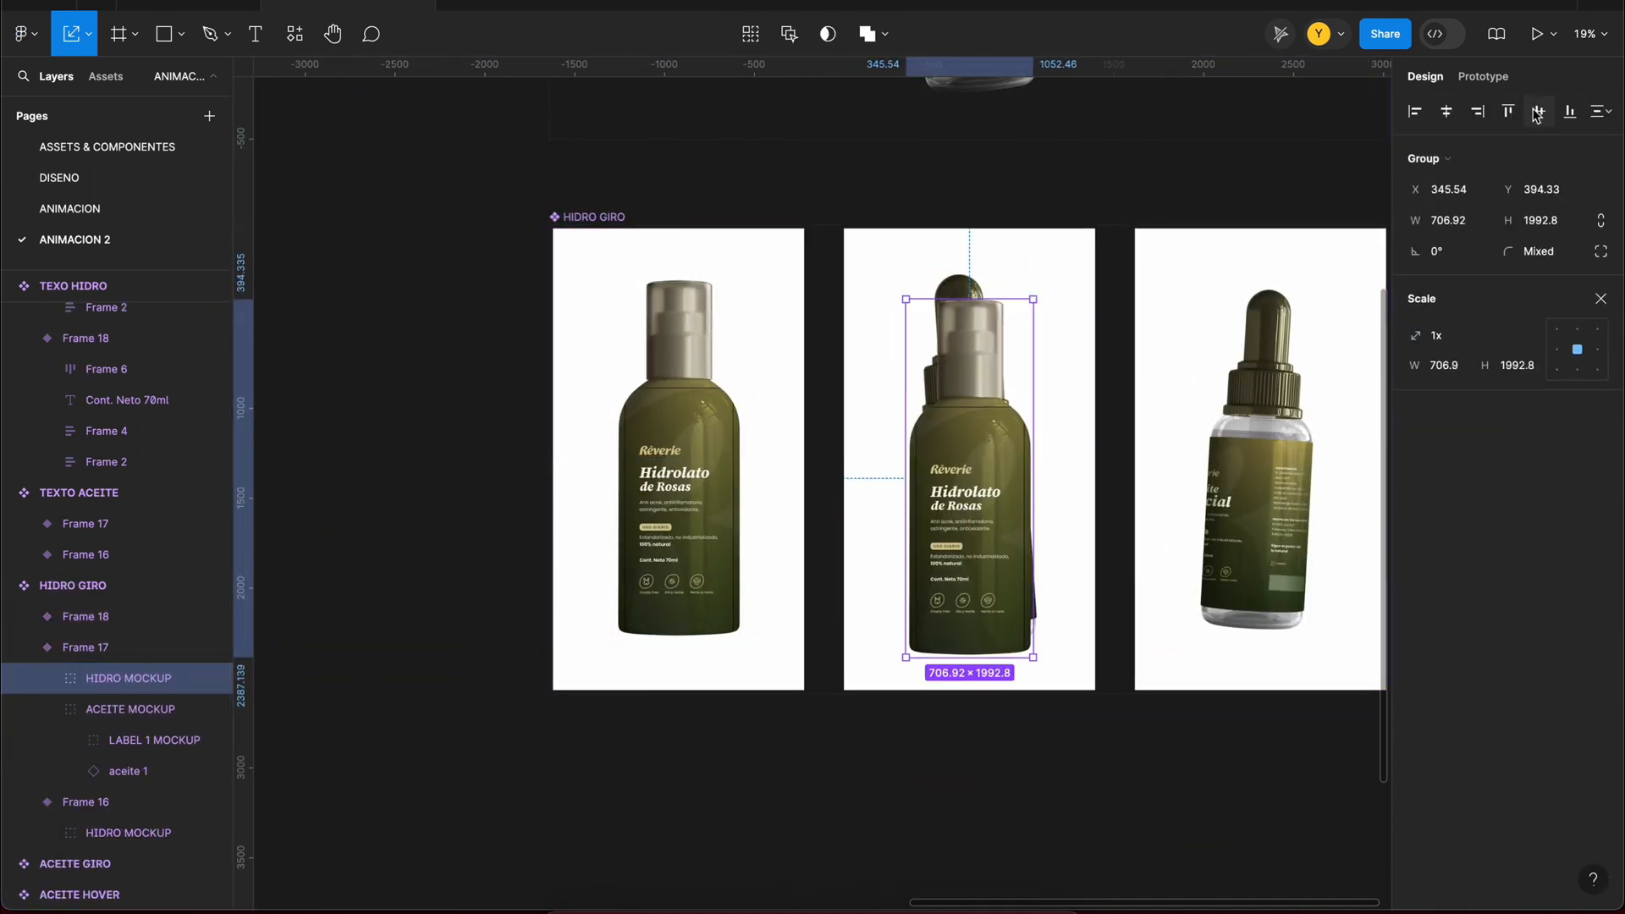
Step: Replace the ACEITE MOCKUP bottles in the second and third HIDRO GIRO variants with the HIDRO MOCKUP
key(BackSpace)
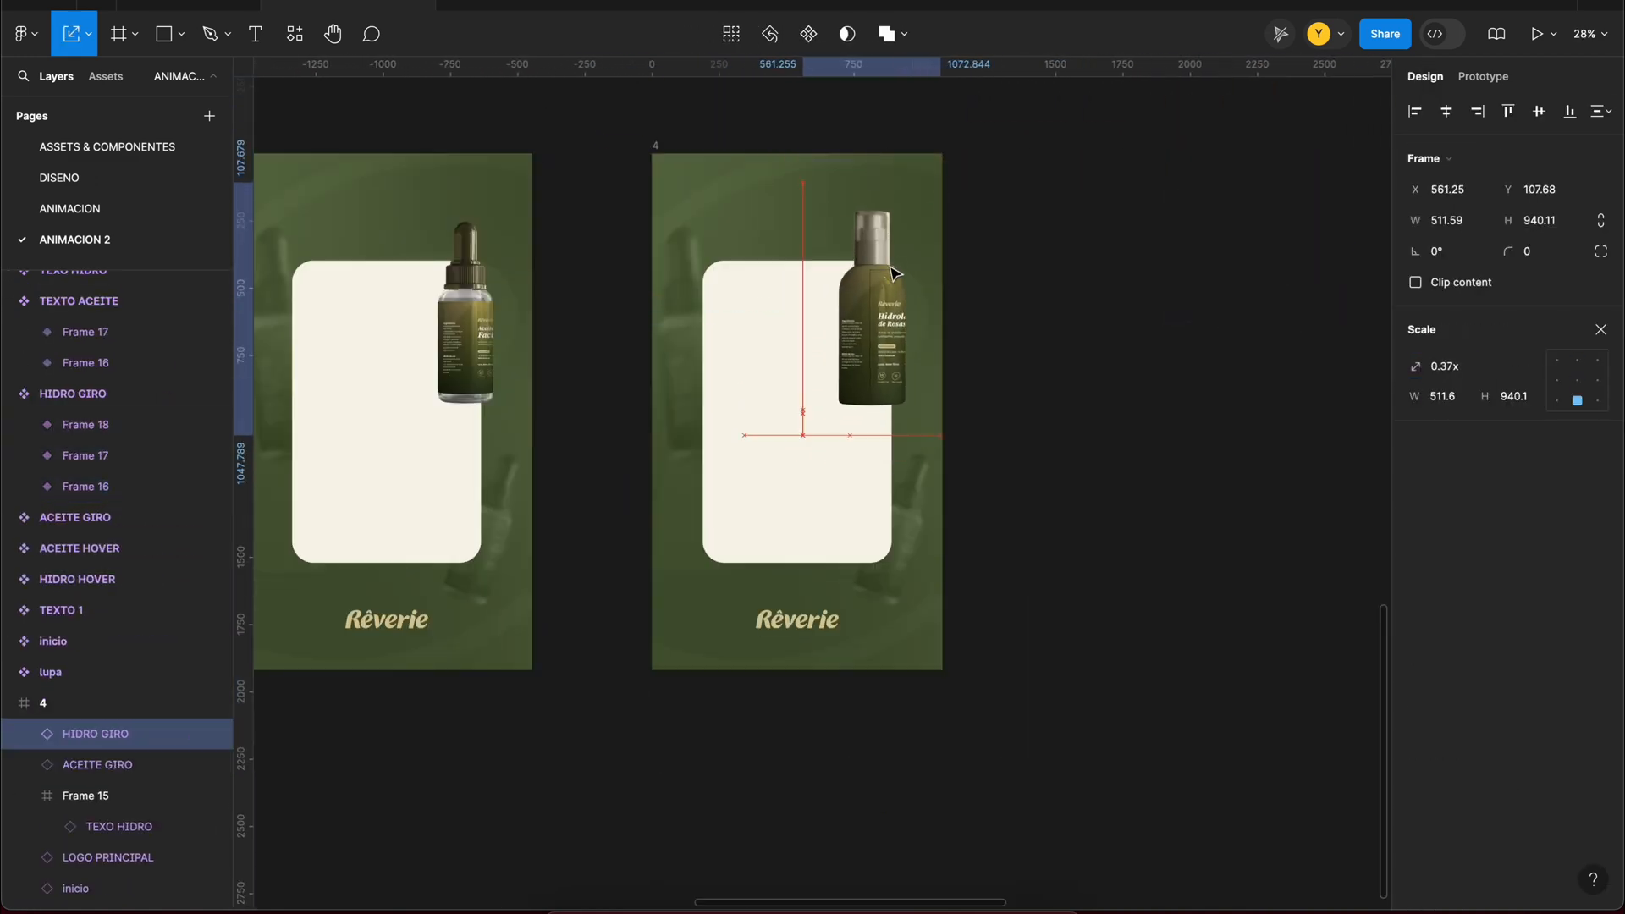
drag(892, 332, 756, 376)
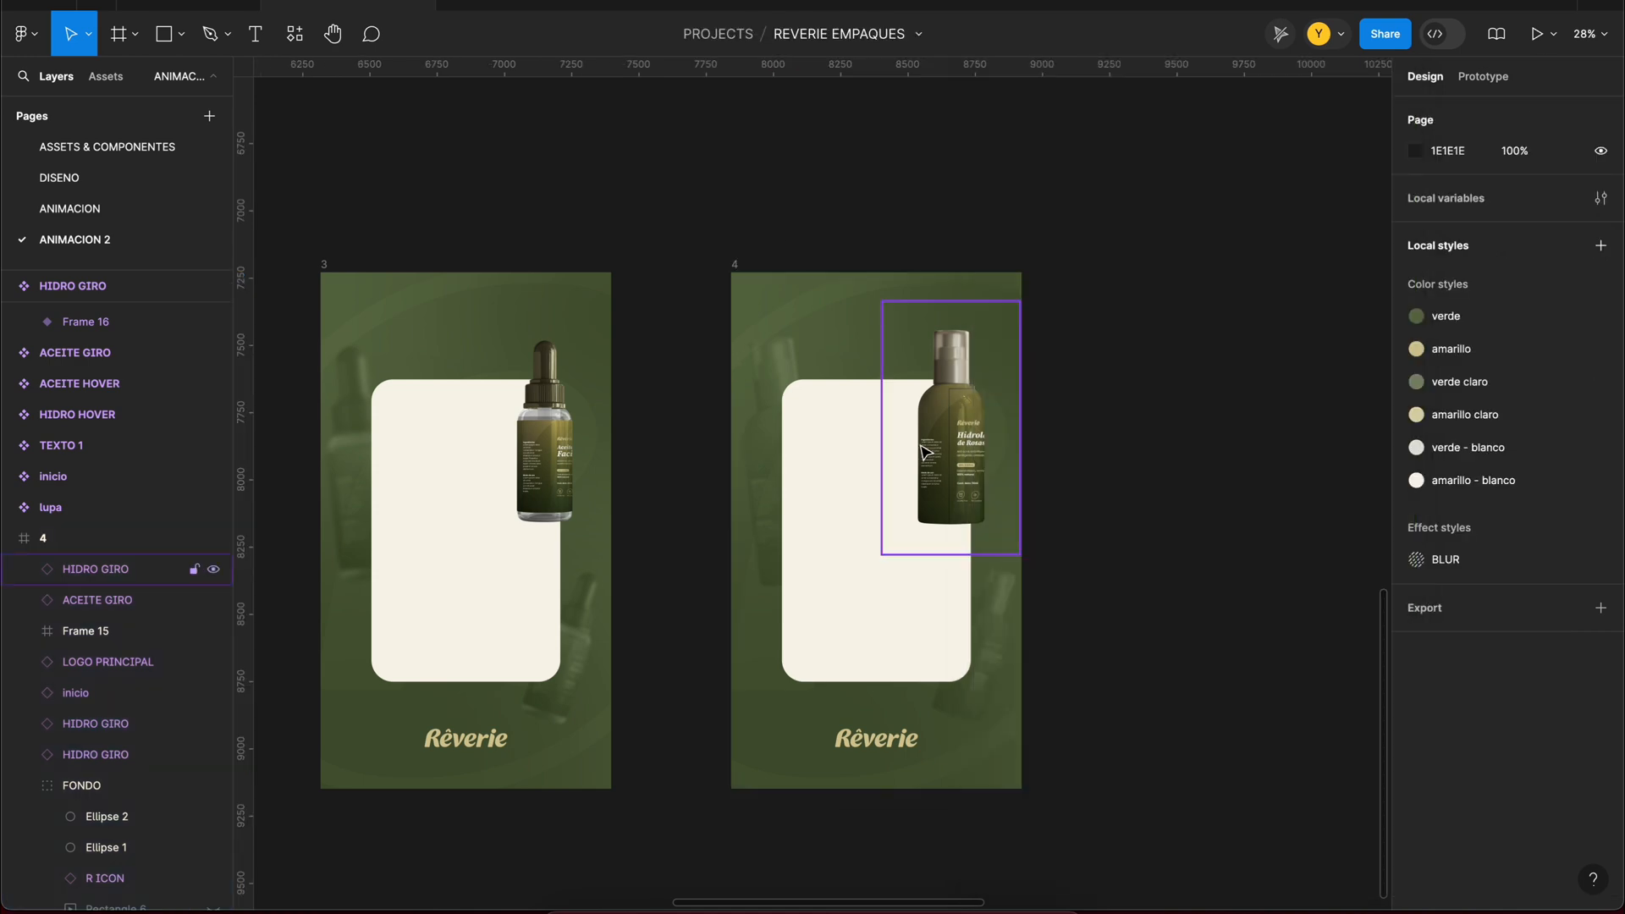
Step: Show text variant Frame 19 in frame 4's card and adjust the Hidrolato bottle's position beside it
click(931, 423)
scroll(880, 507, up, 3)
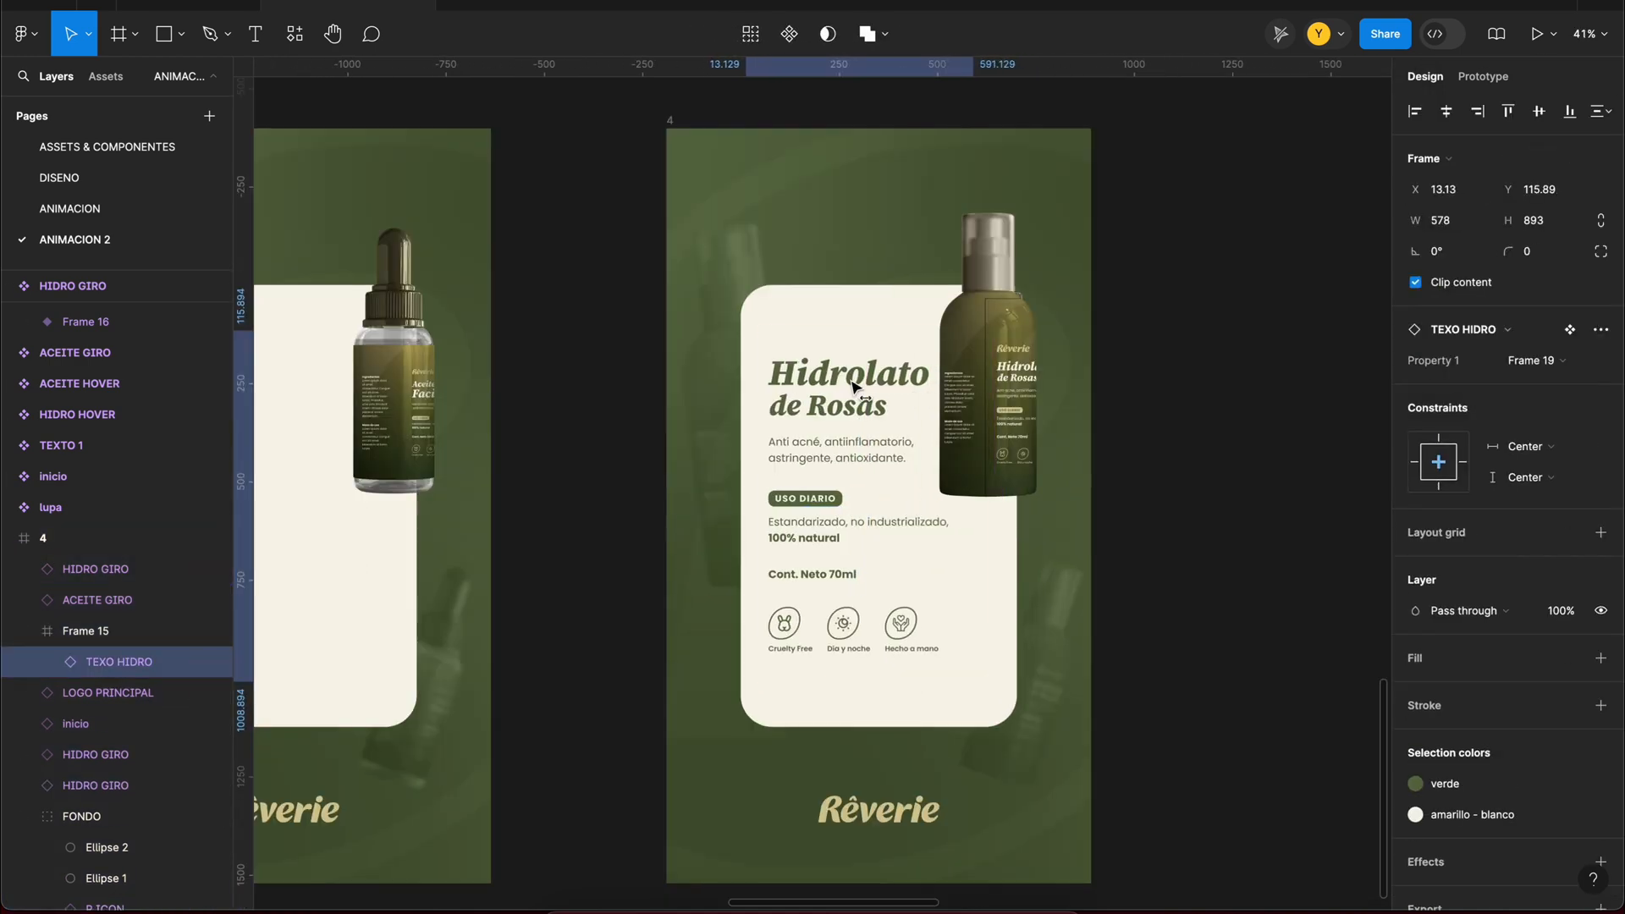
click(1529, 363)
click(1529, 364)
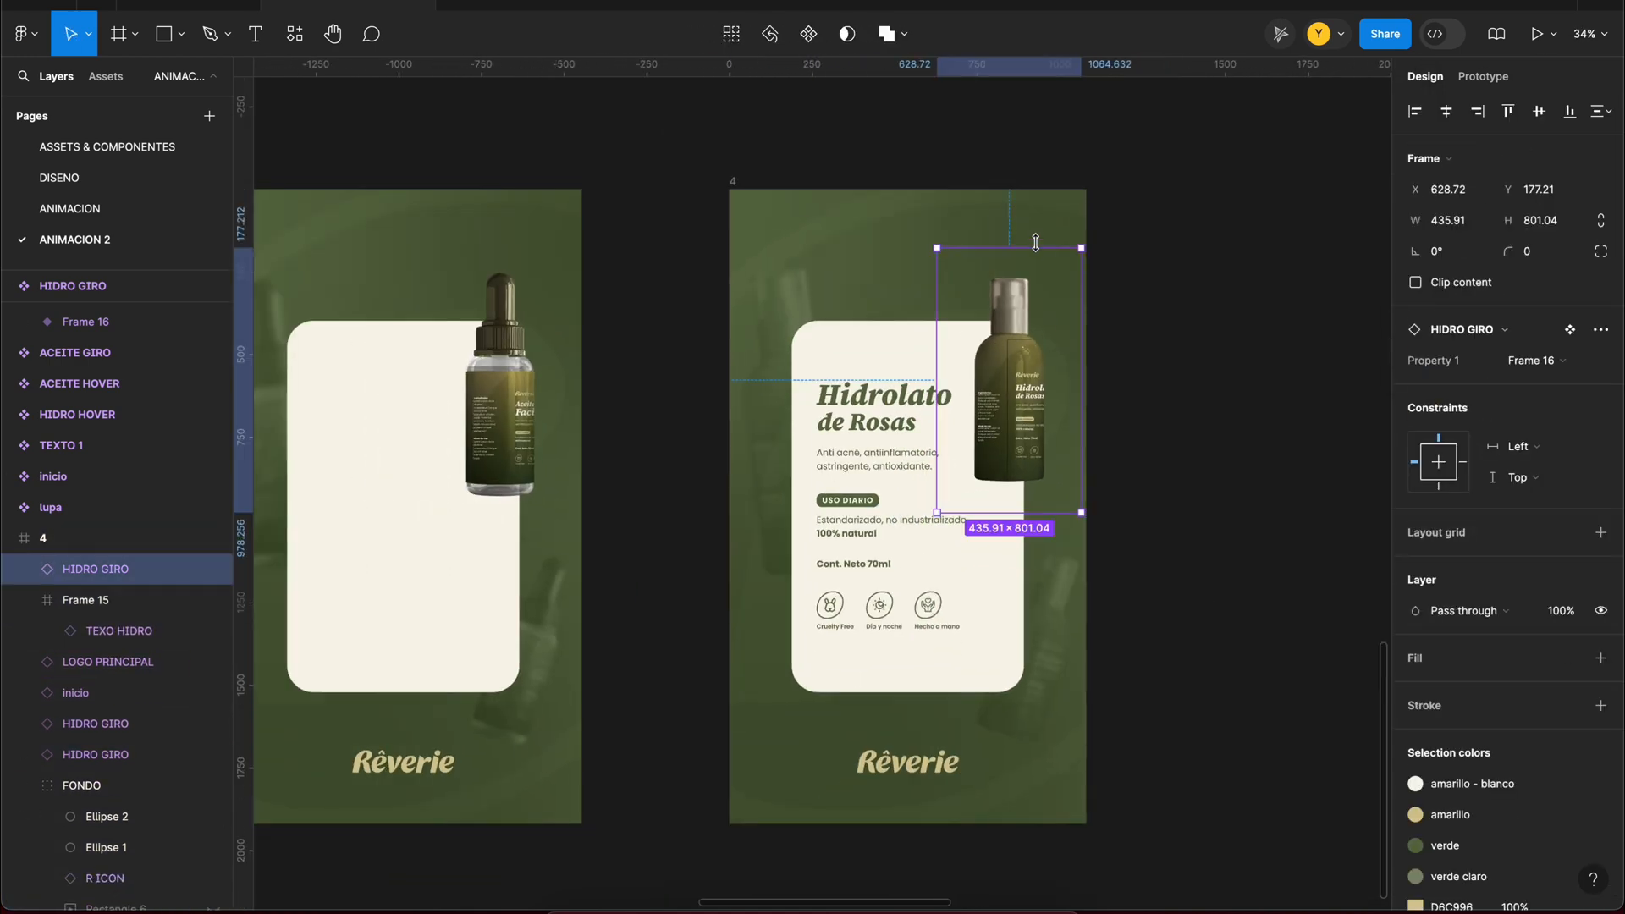
drag(1035, 242, 1035, 237)
click(1090, 631)
Step: Set the font size of the "Hidrolato" heading in frame 4's card to 86
double_click(907, 398)
double_click(906, 397)
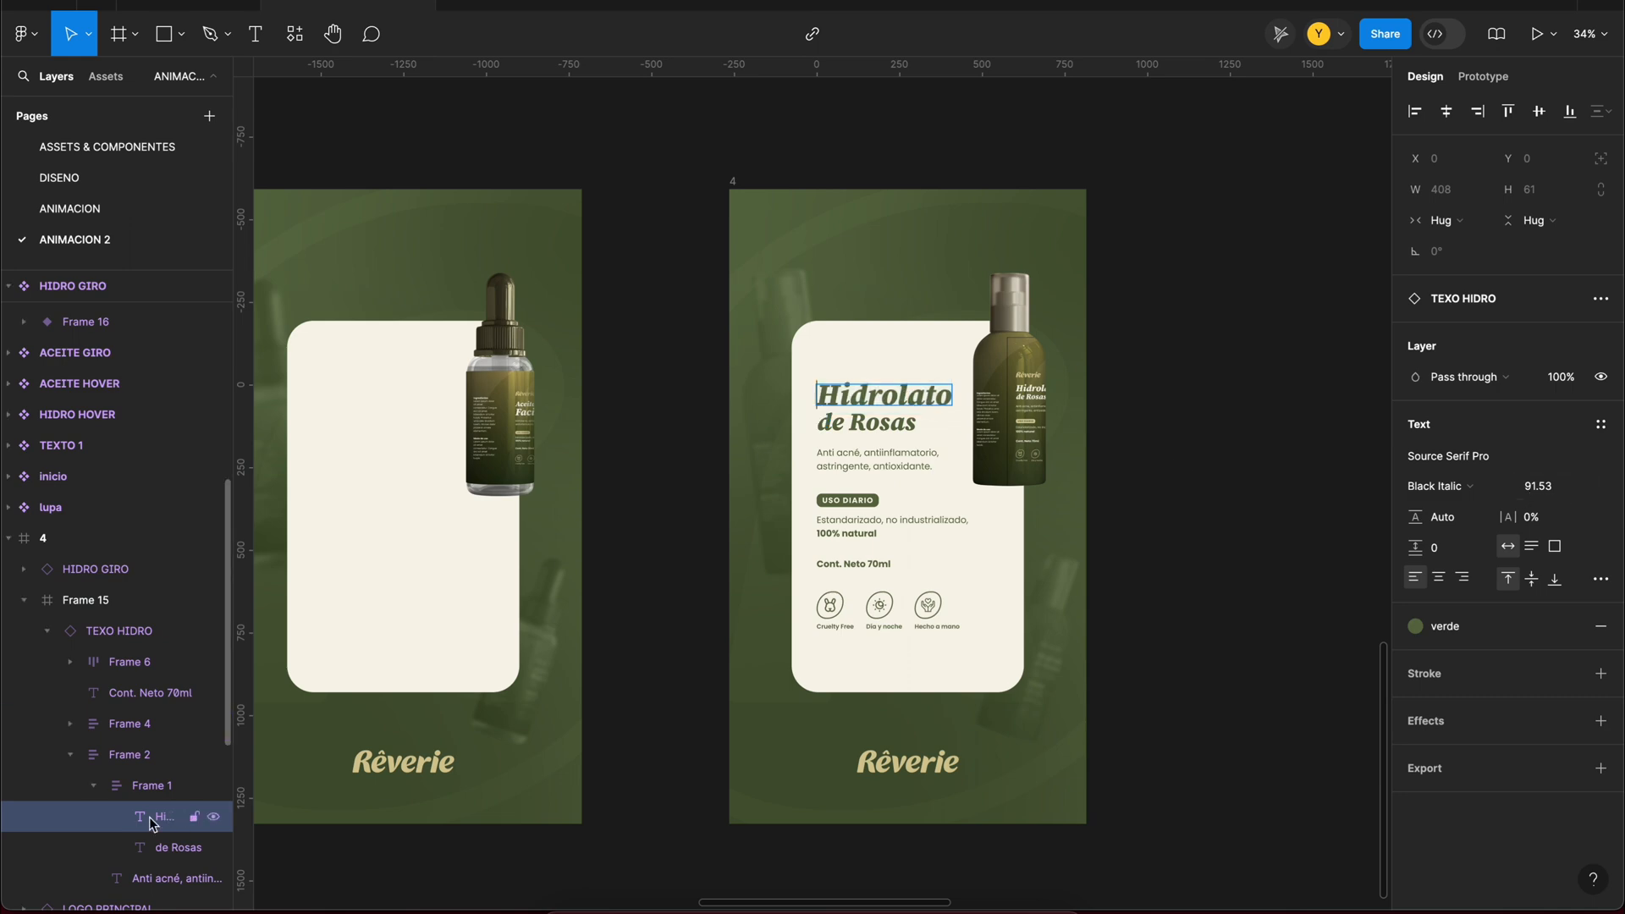
scroll(947, 395, up, 10)
double_click(936, 416)
click(1564, 487)
click(1559, 852)
click(1549, 487)
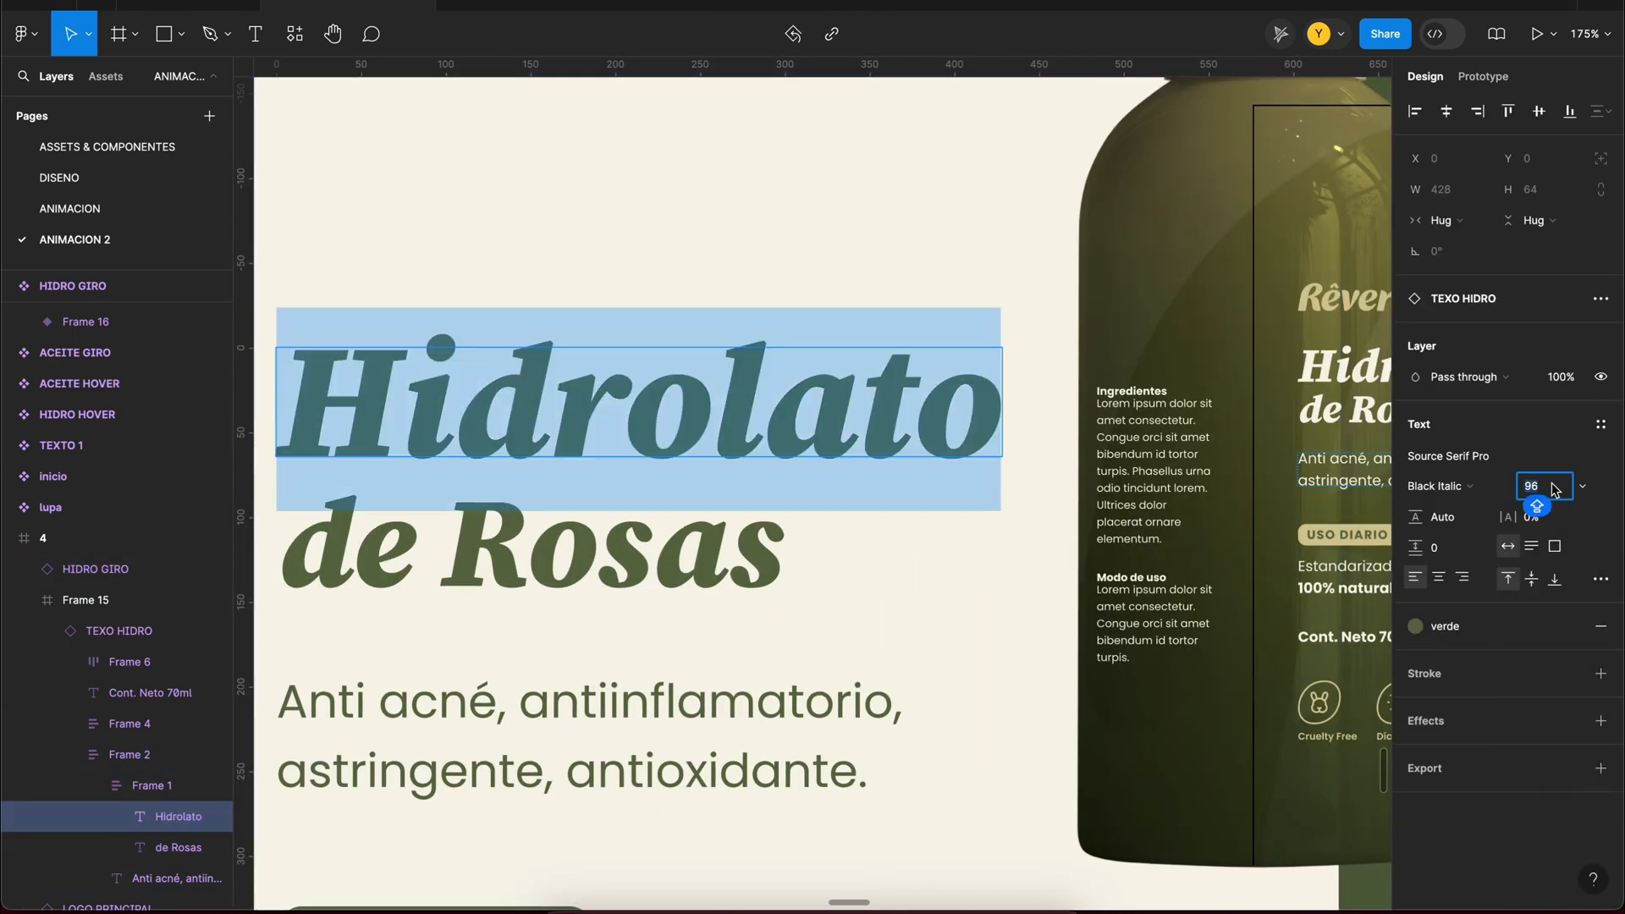
text(86)
key(Return)
scroll(1252, 474, down, 8)
scroll(1286, 575, down, 3)
Step: Preview frame 4, switch its TEXO HIDRO text to the blank variant Frame 18 and replay the animation
click(961, 252)
key(shift+space)
click(1059, 81)
scroll(813, 440, right, 5)
double_click(769, 446)
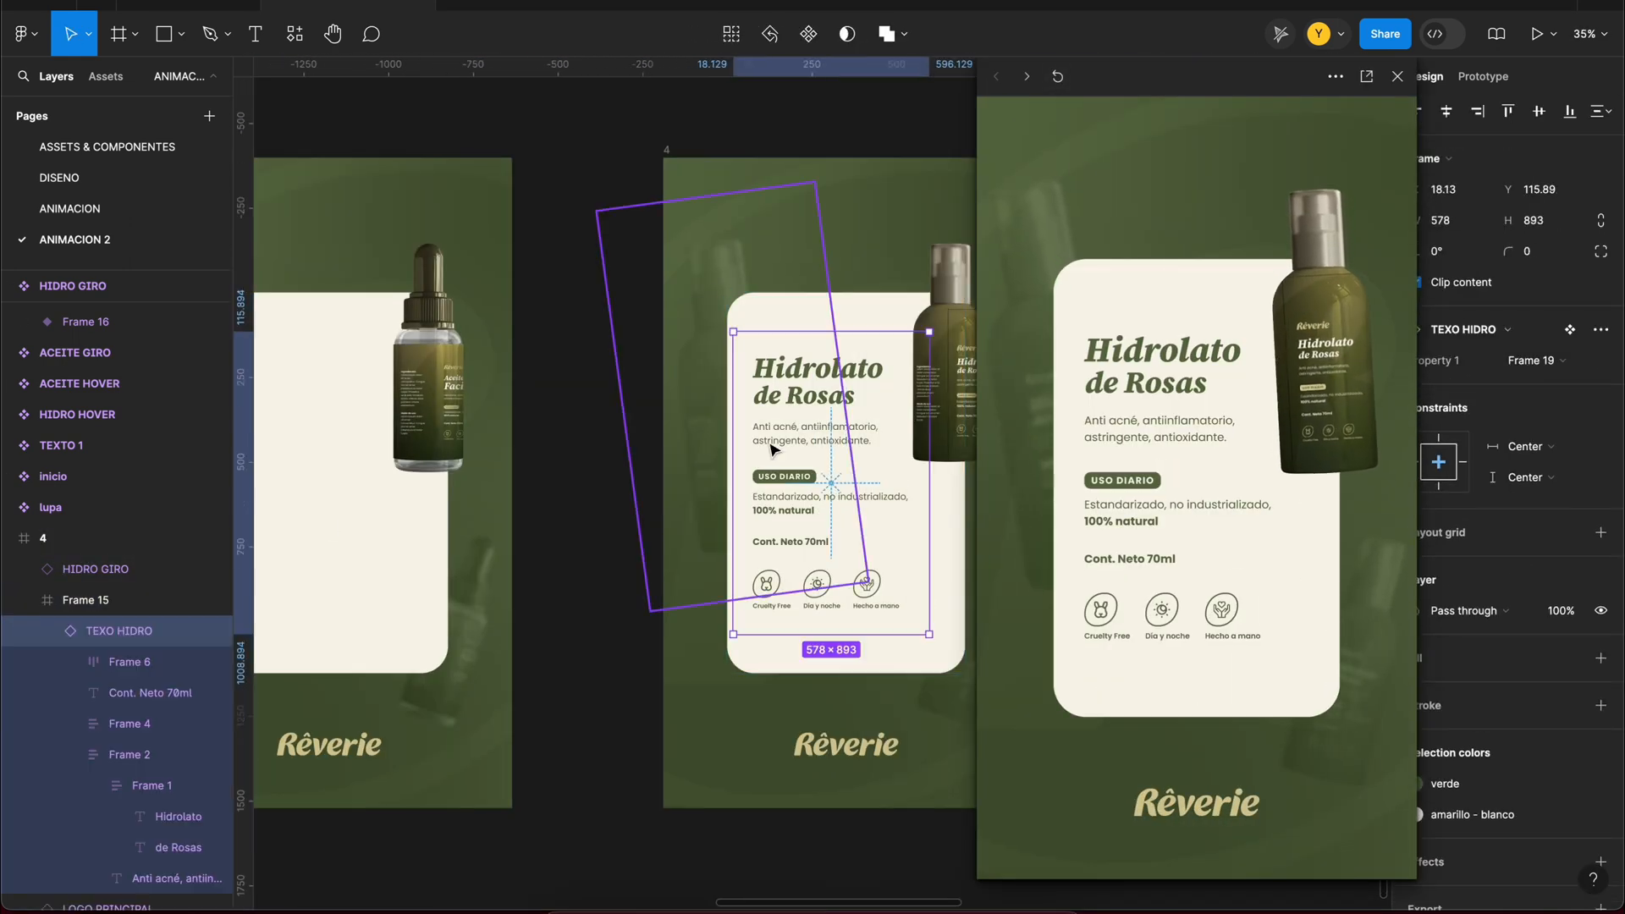
click(1535, 360)
click(1059, 80)
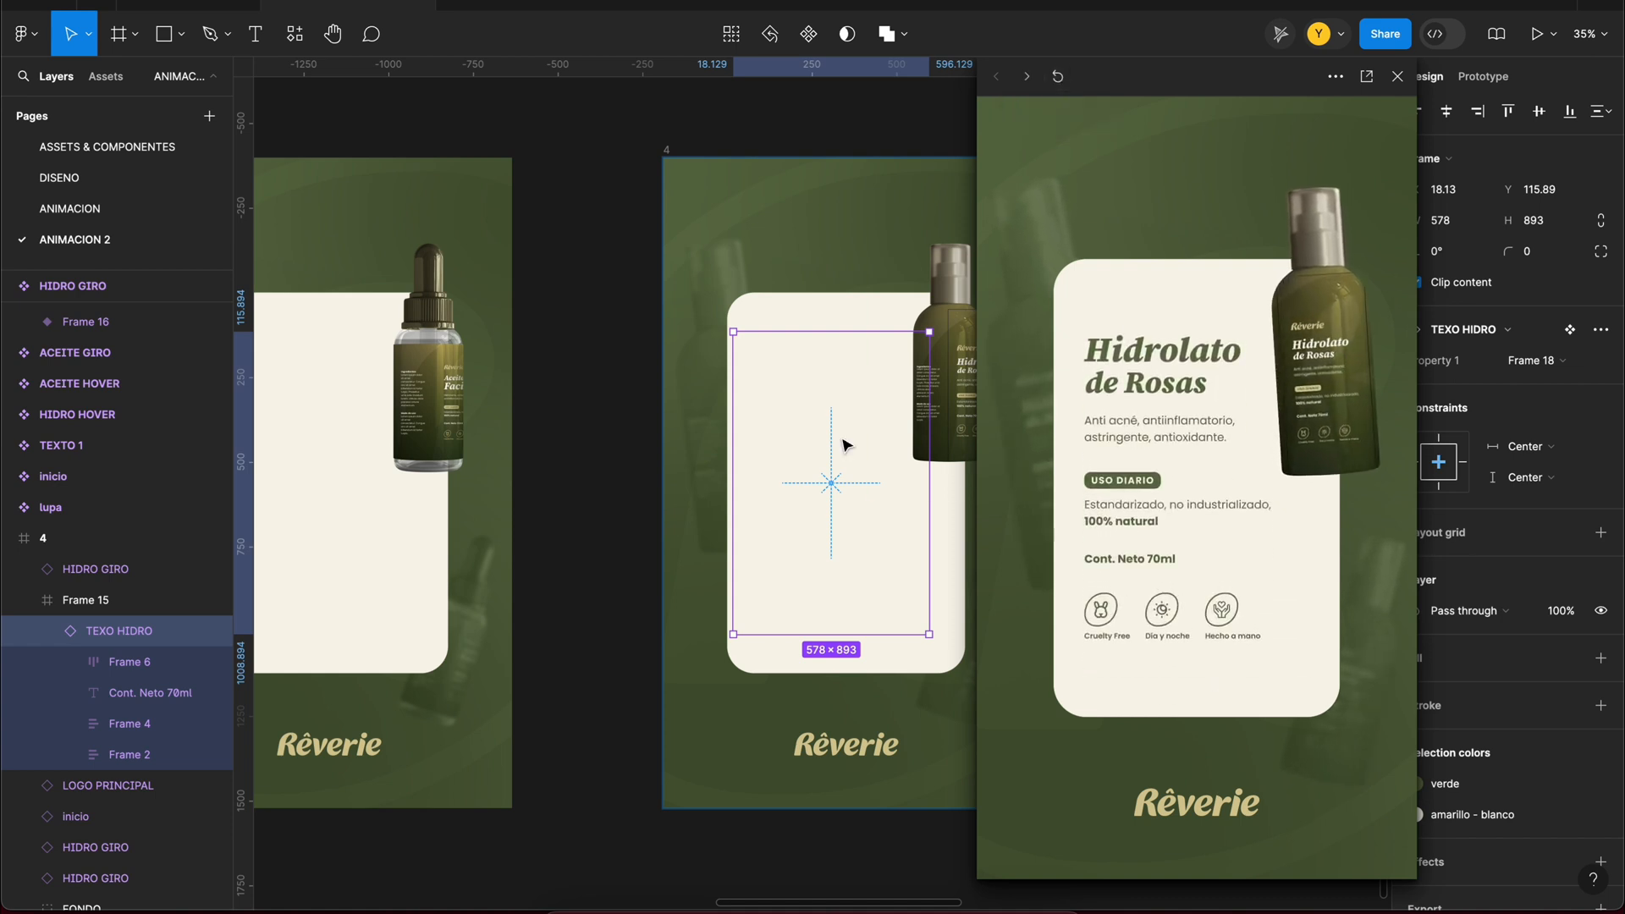
Step: Preview frame 3 to check how the Aceite Facial text and rotating bottle fit the card
click(776, 316)
click(396, 472)
scroll(406, 465, left, 1)
scroll(415, 154, left, 2)
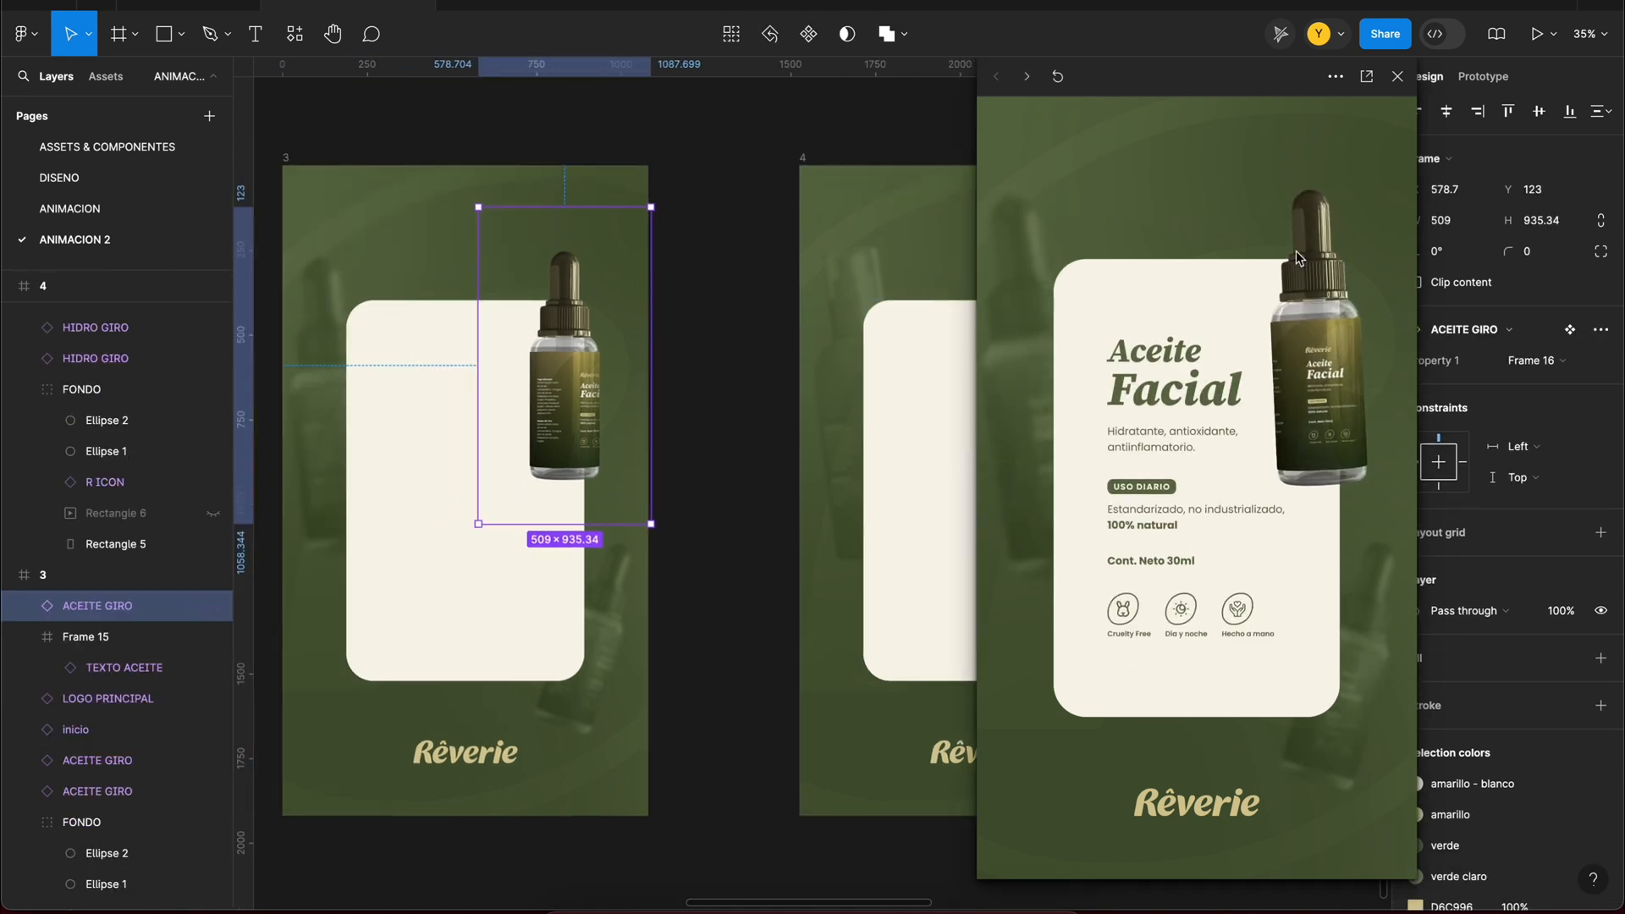
click(1397, 76)
Step: Show the text in both product cards and shorten them to fit, frame 3's to 702 × 986 and frame 4's to 702 × 1026
click(460, 464)
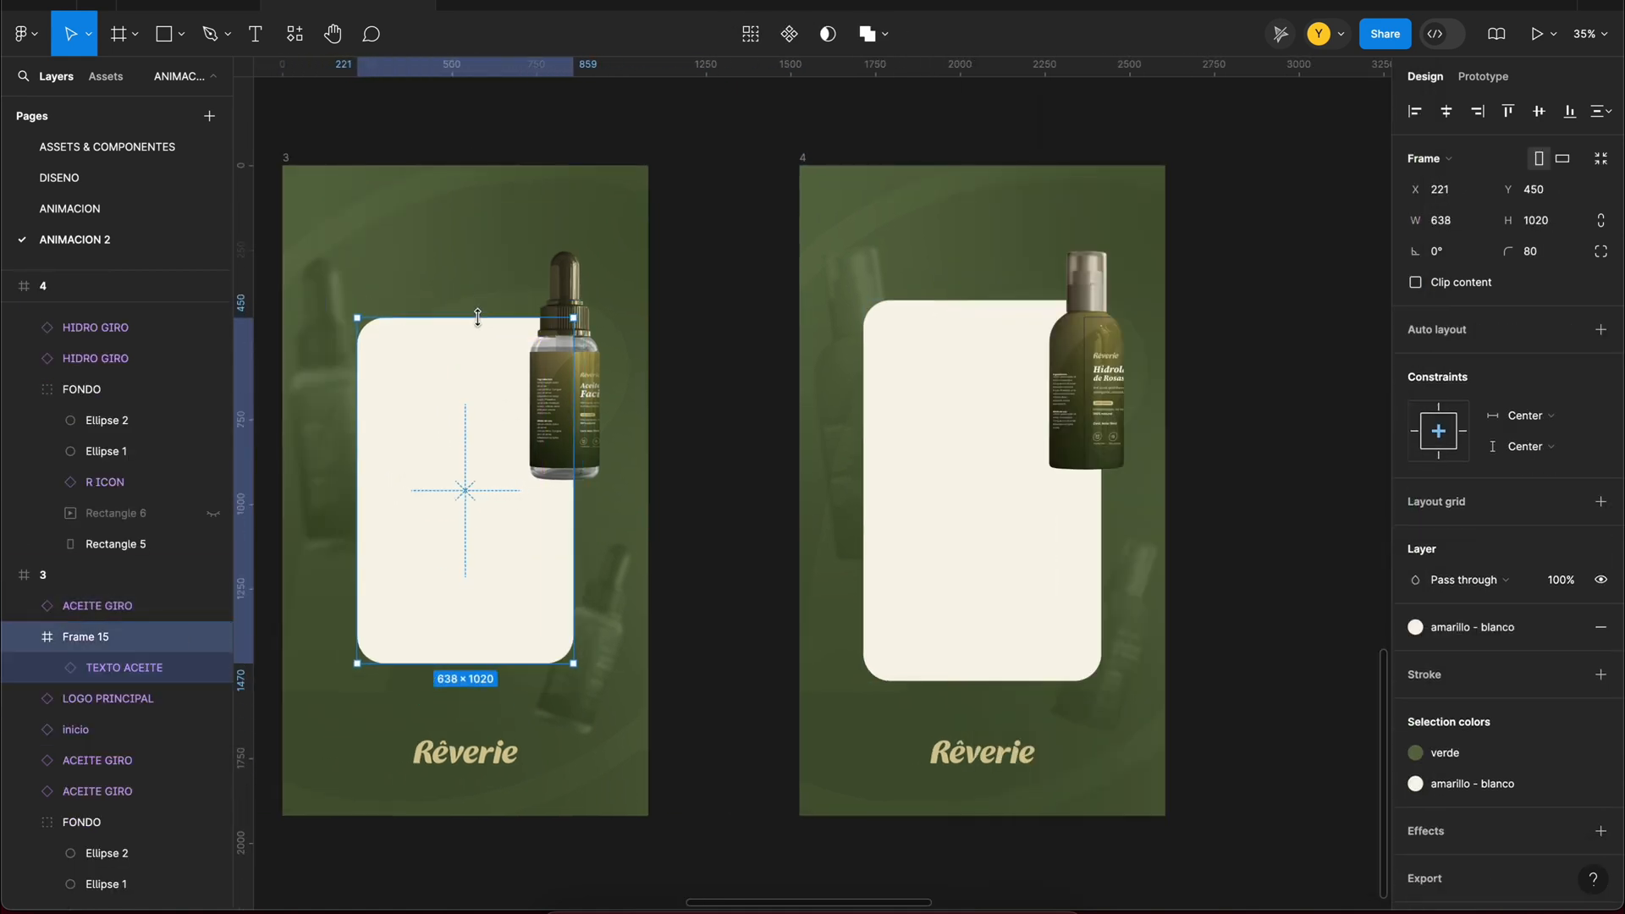
key(ctrl+z)
key(ctrl+z)
key(ctrl+z)
key(ctrl+z)
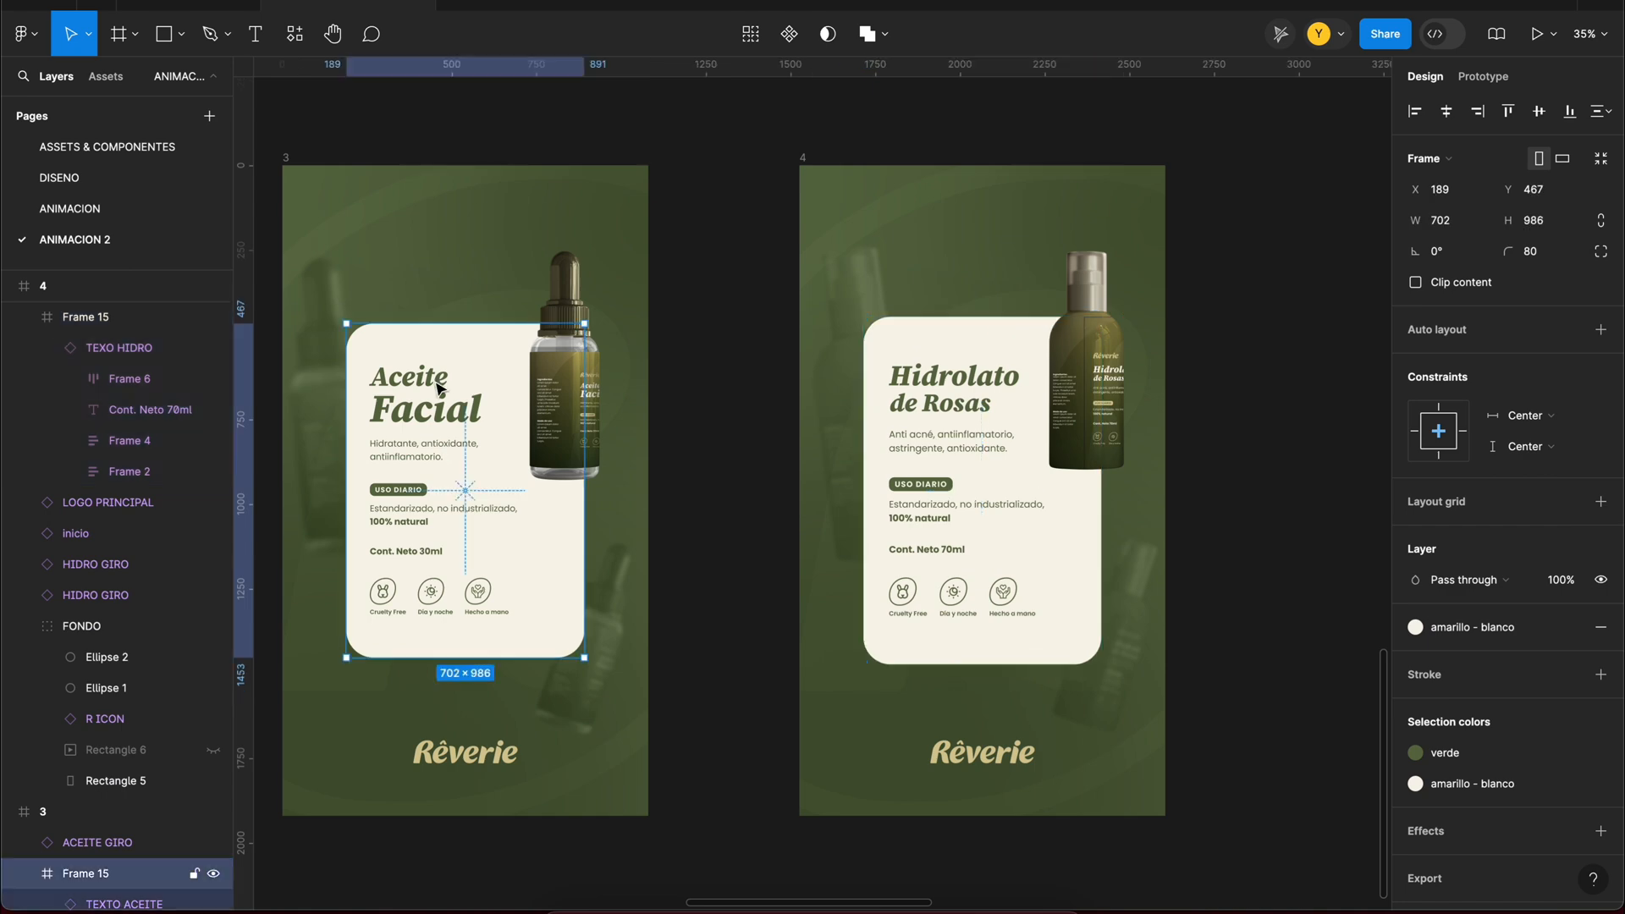
Step: Hide the text inside the cards of frames 3 and 4 and collapse the expanded layers
double_click(436, 389)
key(0)
key(0)
double_click(964, 406)
key(0)
key(0)
click(1179, 399)
click(1252, 499)
click(23, 348)
click(8, 688)
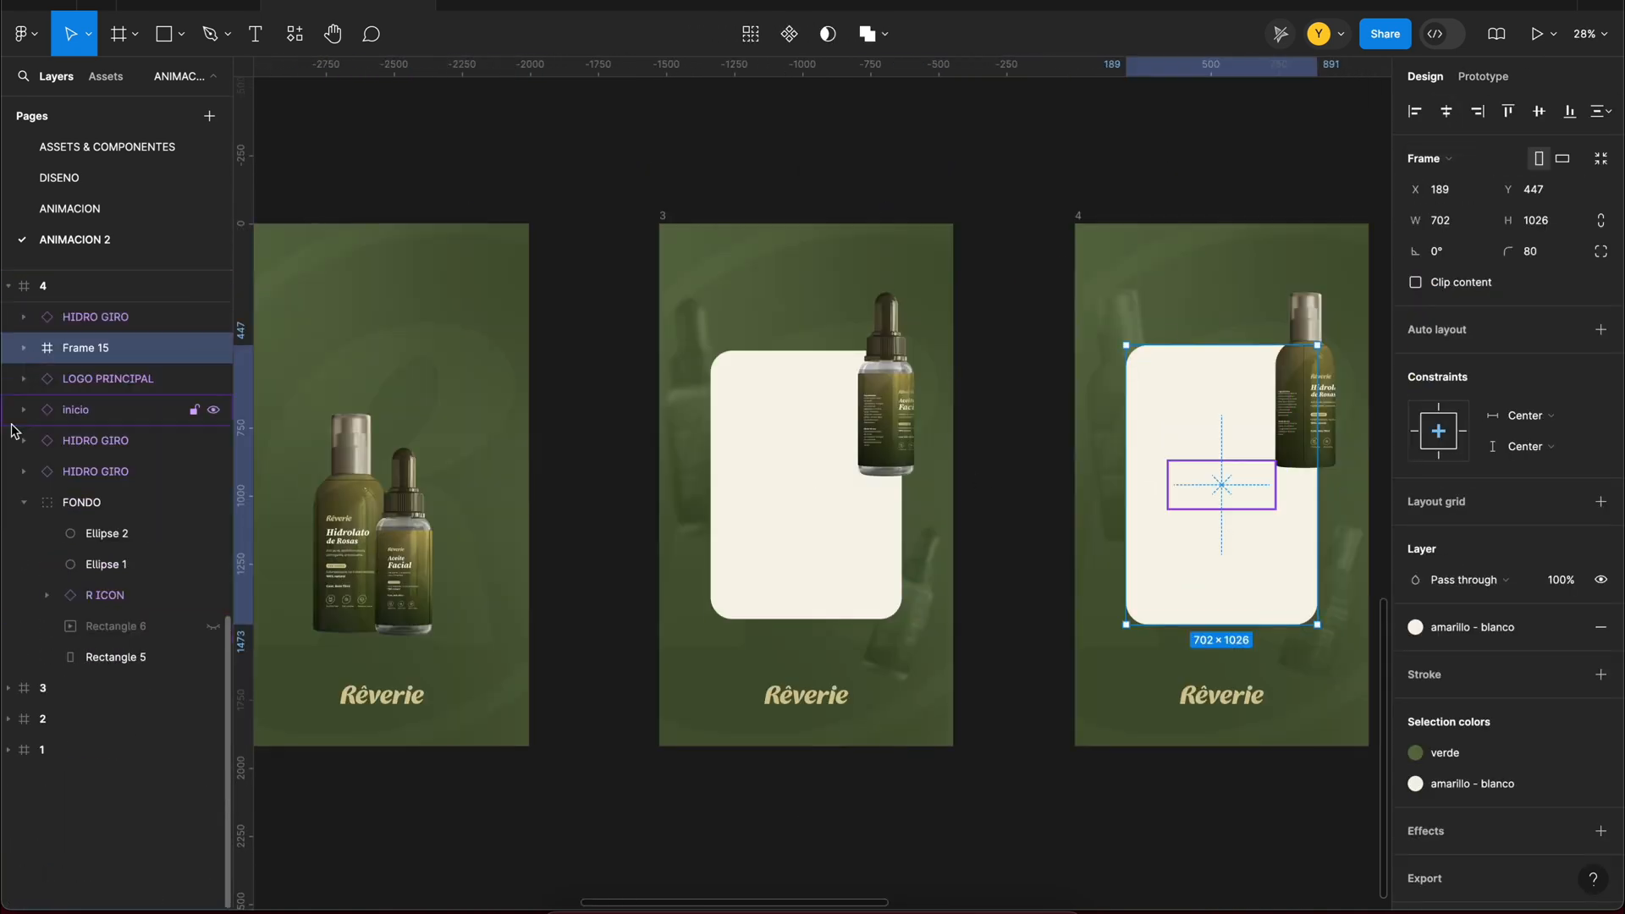
Step: Remove the flow starting points from frames 3 and 4 and link the Hidrolato bottle in frame 2 to frame 4
click(791, 442)
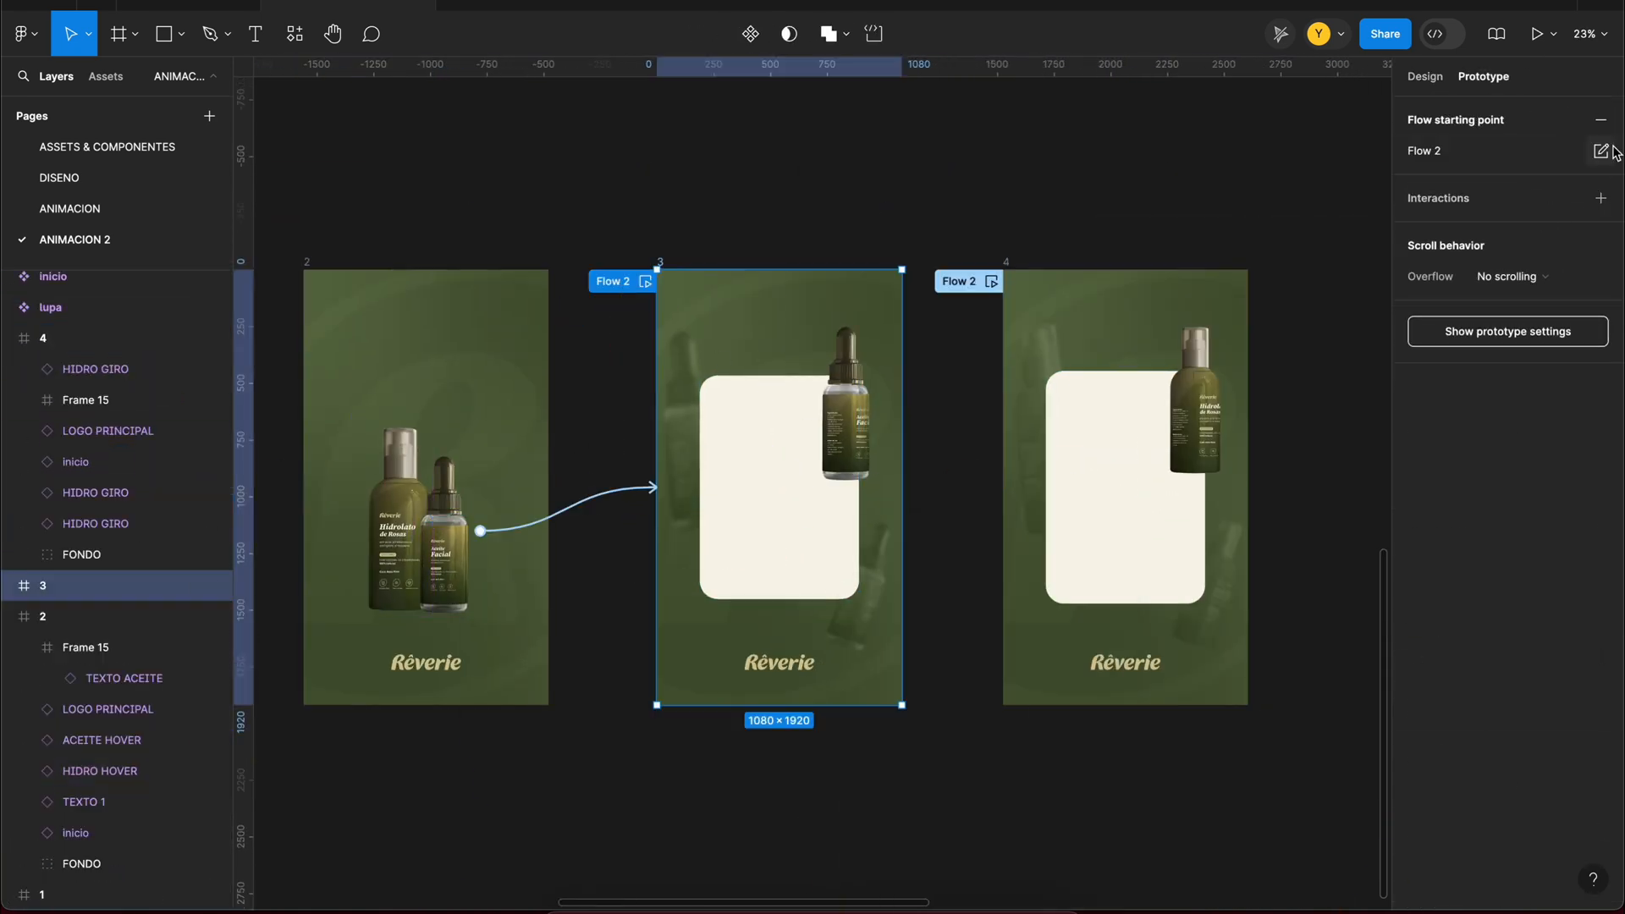
click(1600, 120)
click(1006, 263)
click(1600, 120)
click(307, 262)
Step: Preview frame 2 and test the transitions from both bottles to their product cards
key(shift+space)
click(1141, 622)
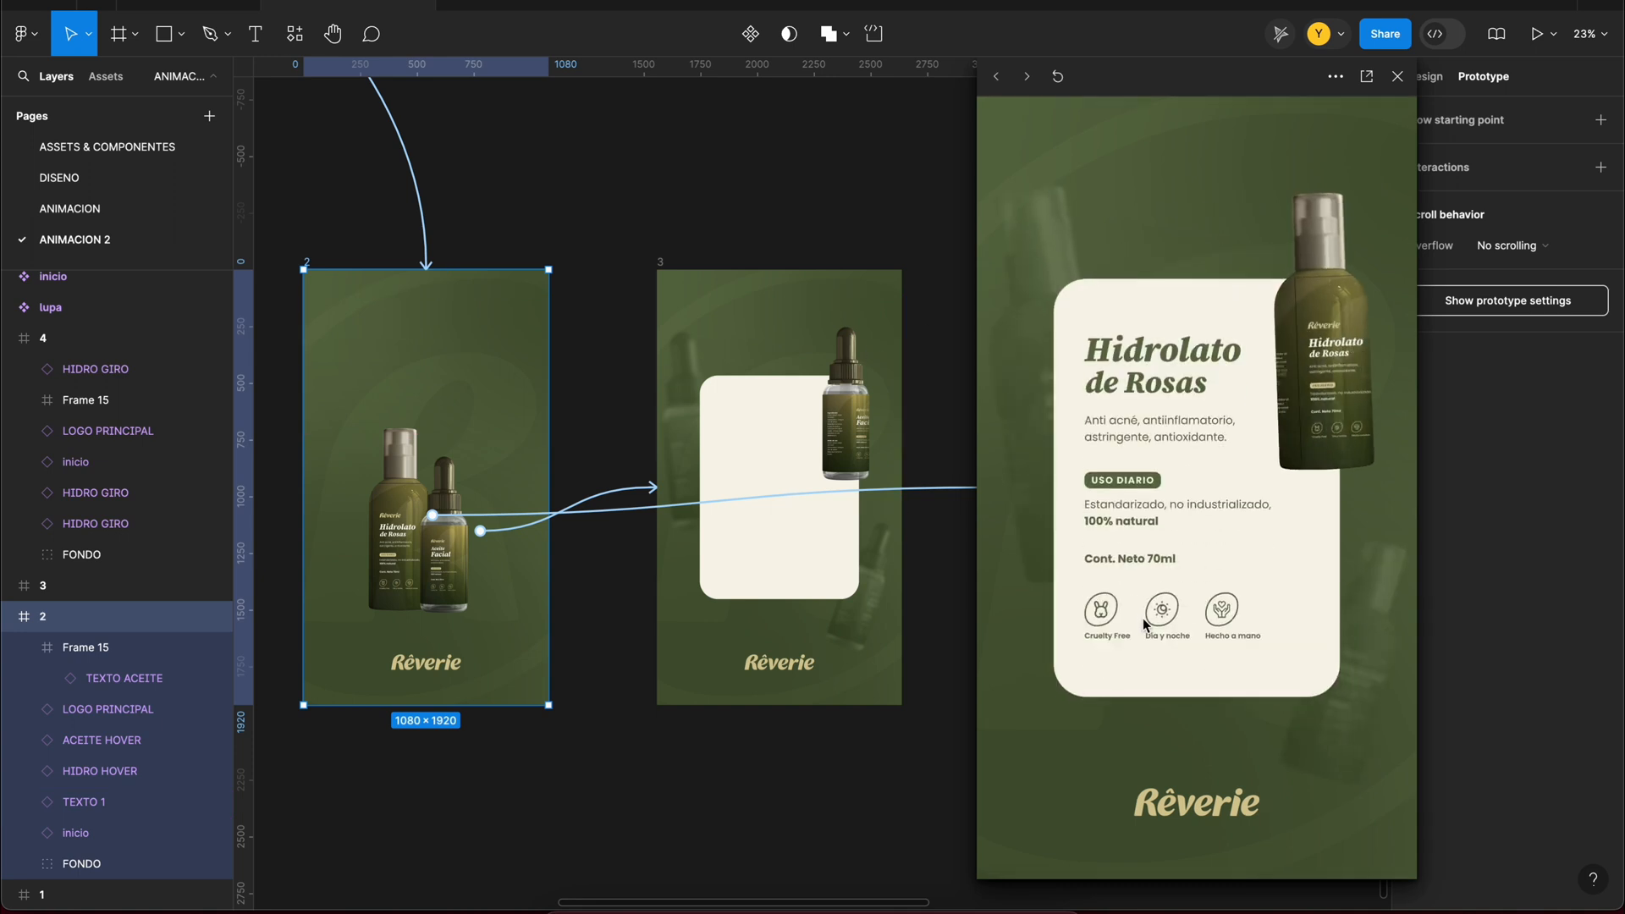
click(1057, 76)
click(1226, 581)
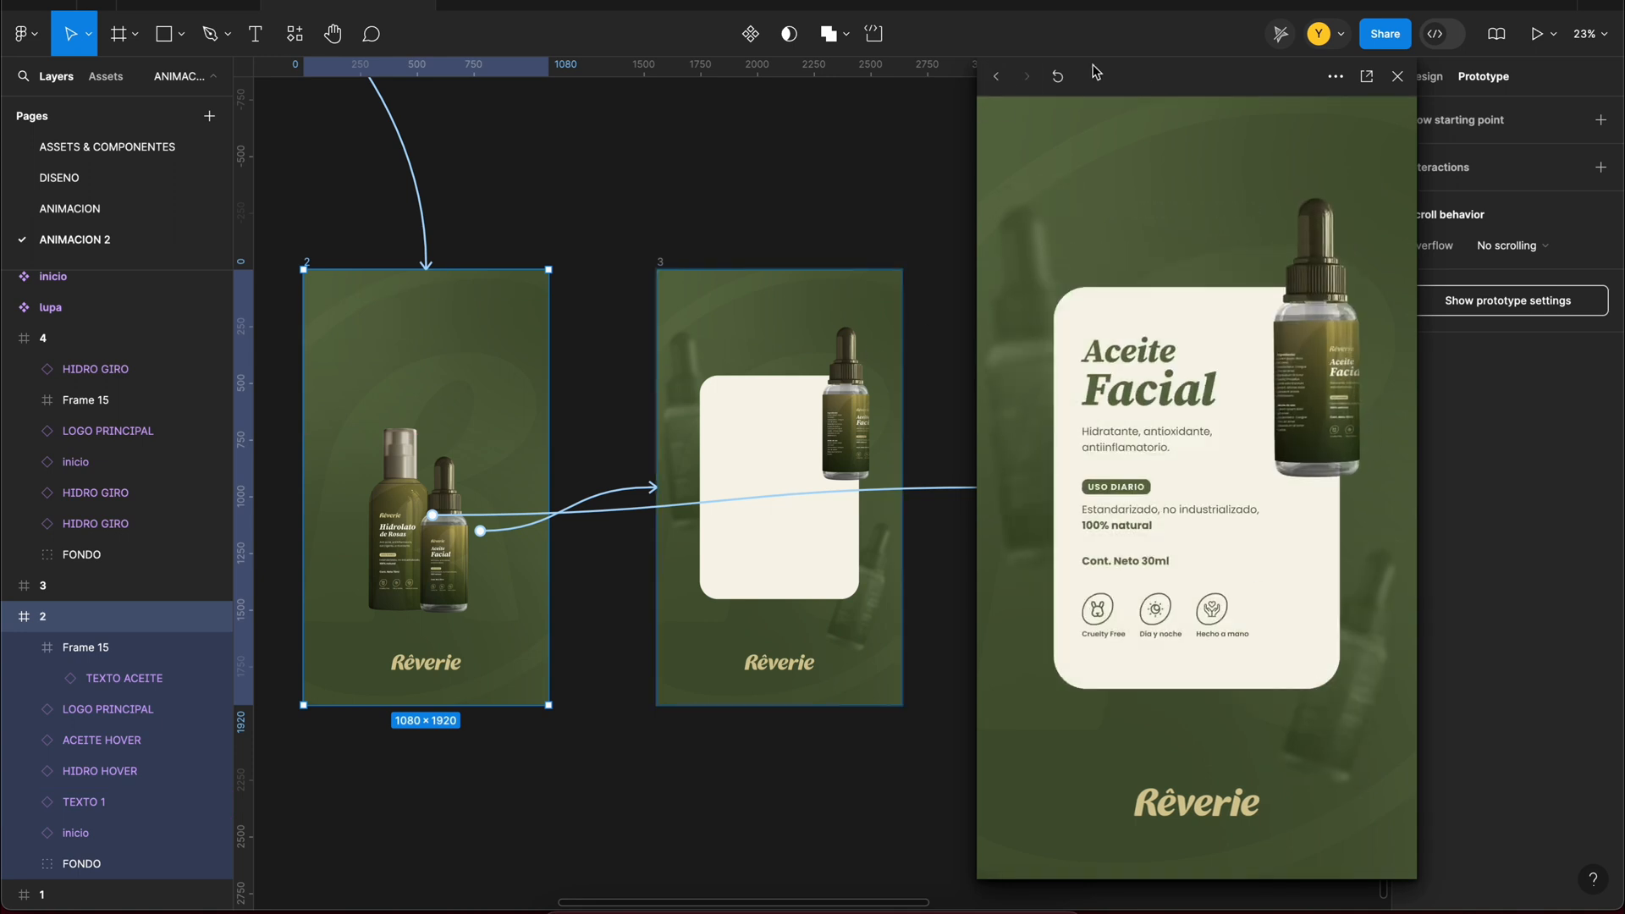
click(1057, 76)
click(1248, 592)
click(1395, 76)
Step: Copy the ACEITE GIRO and HIDRO GIRO bottles into frame 2, scale them down, rotate them to -50.97° and set their opacity to 0%
click(1429, 76)
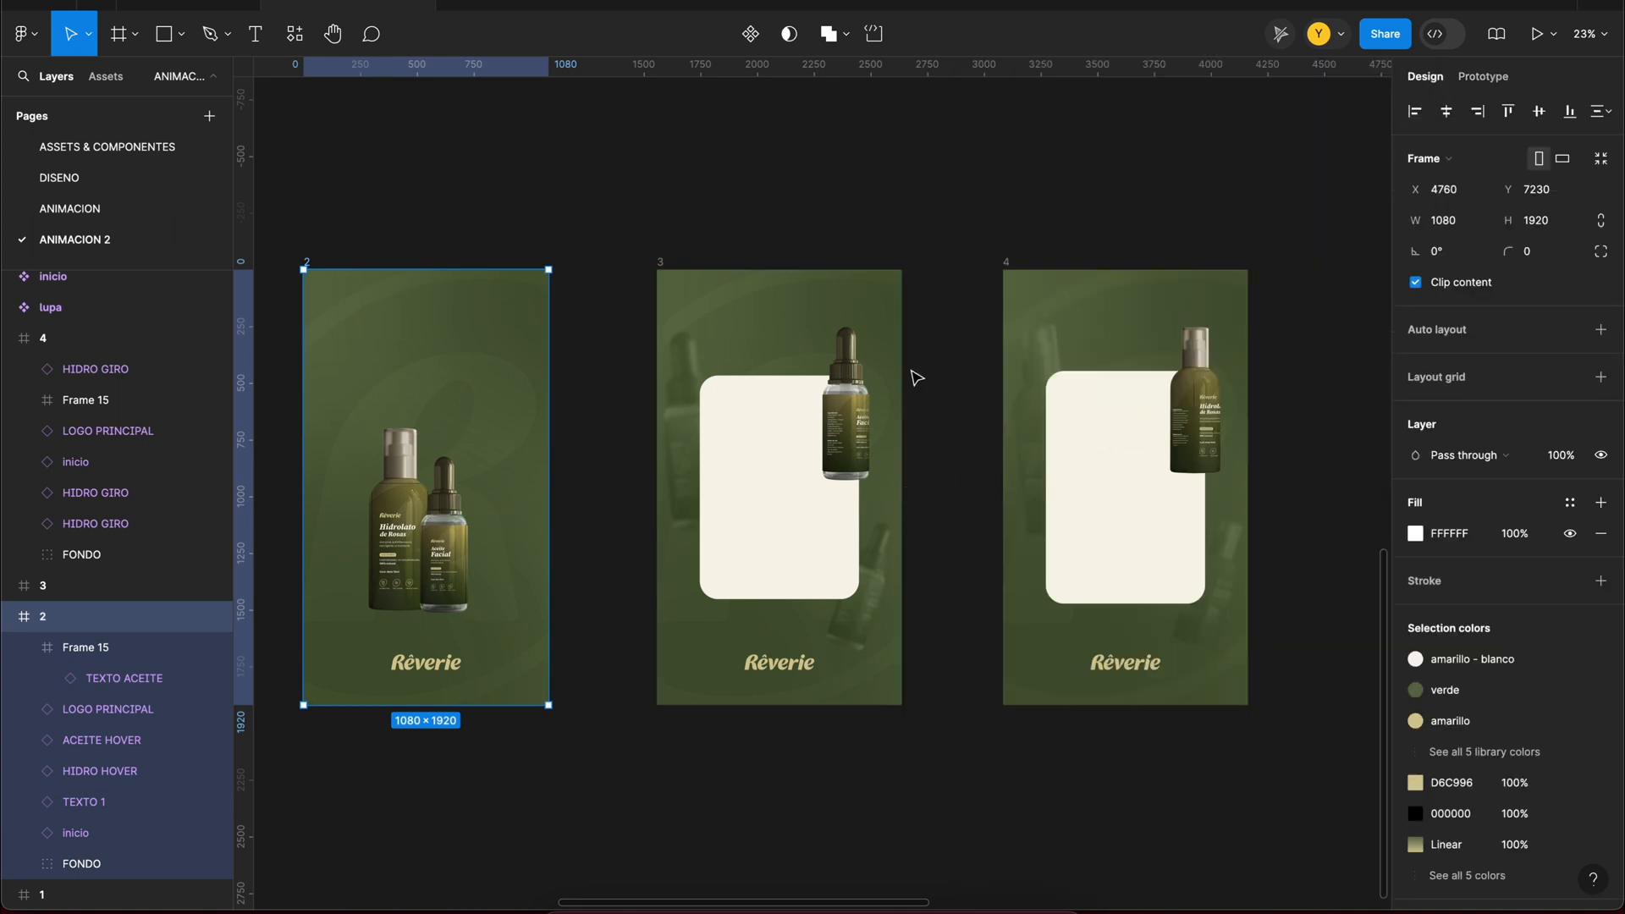
click(849, 410)
shift+click(1181, 390)
key(super+c)
click(307, 263)
key(super+v)
scroll(648, 360, left, 3)
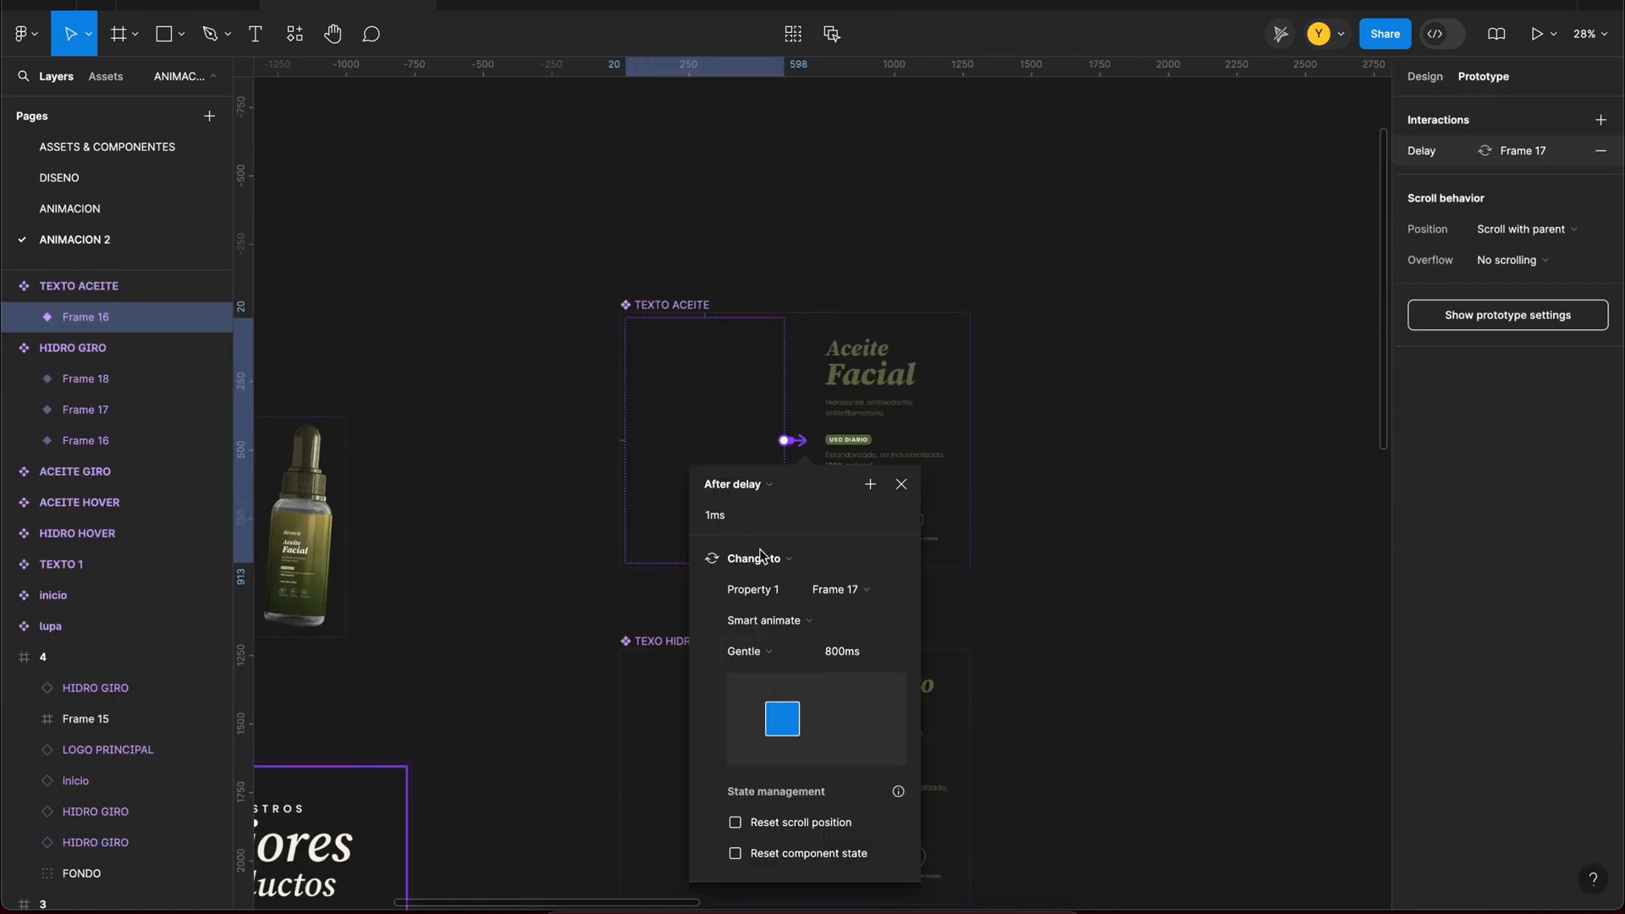
scroll(787, 773, down, 8)
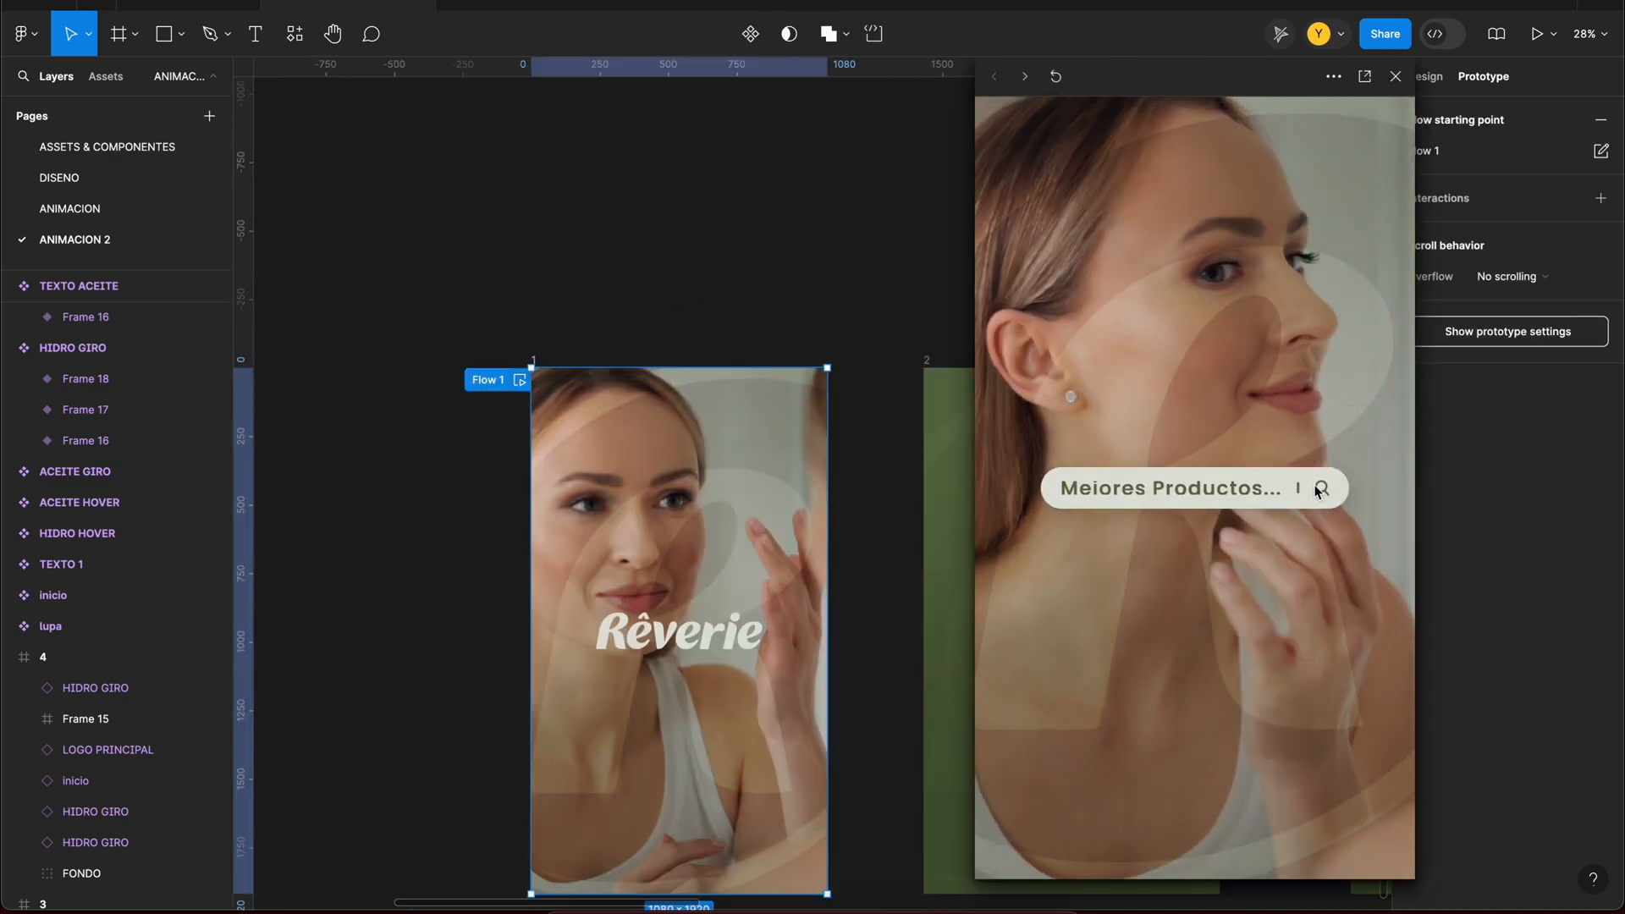
Step: Play the prototype from frame 1 and test the transitions from the bottles to their product cards
click(1320, 488)
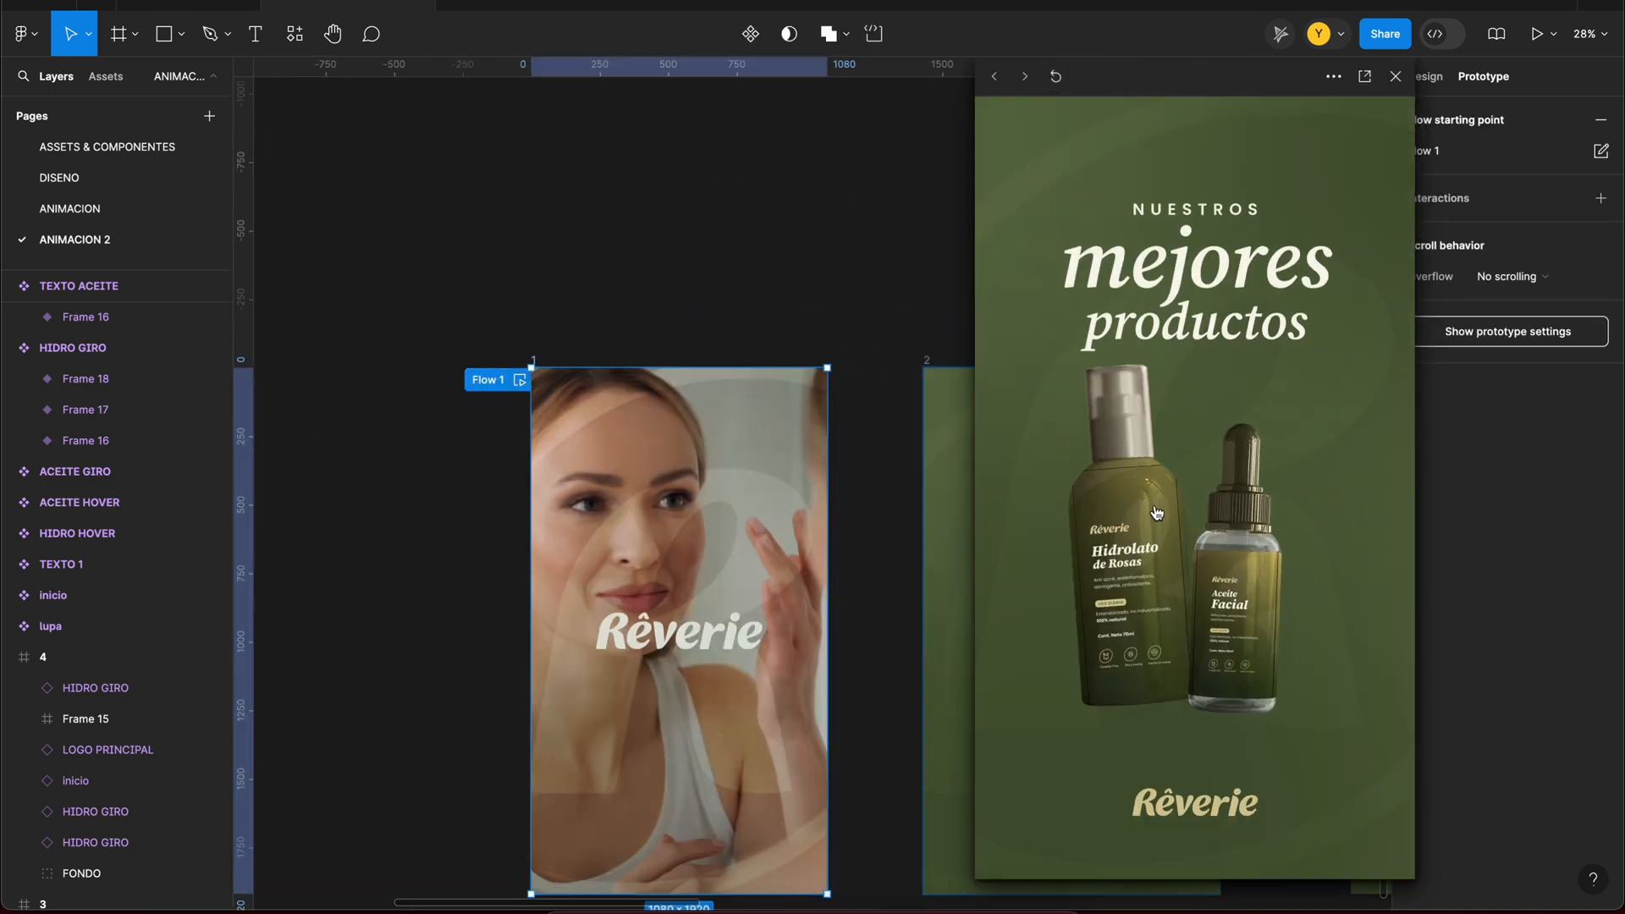
click(1251, 565)
click(1055, 76)
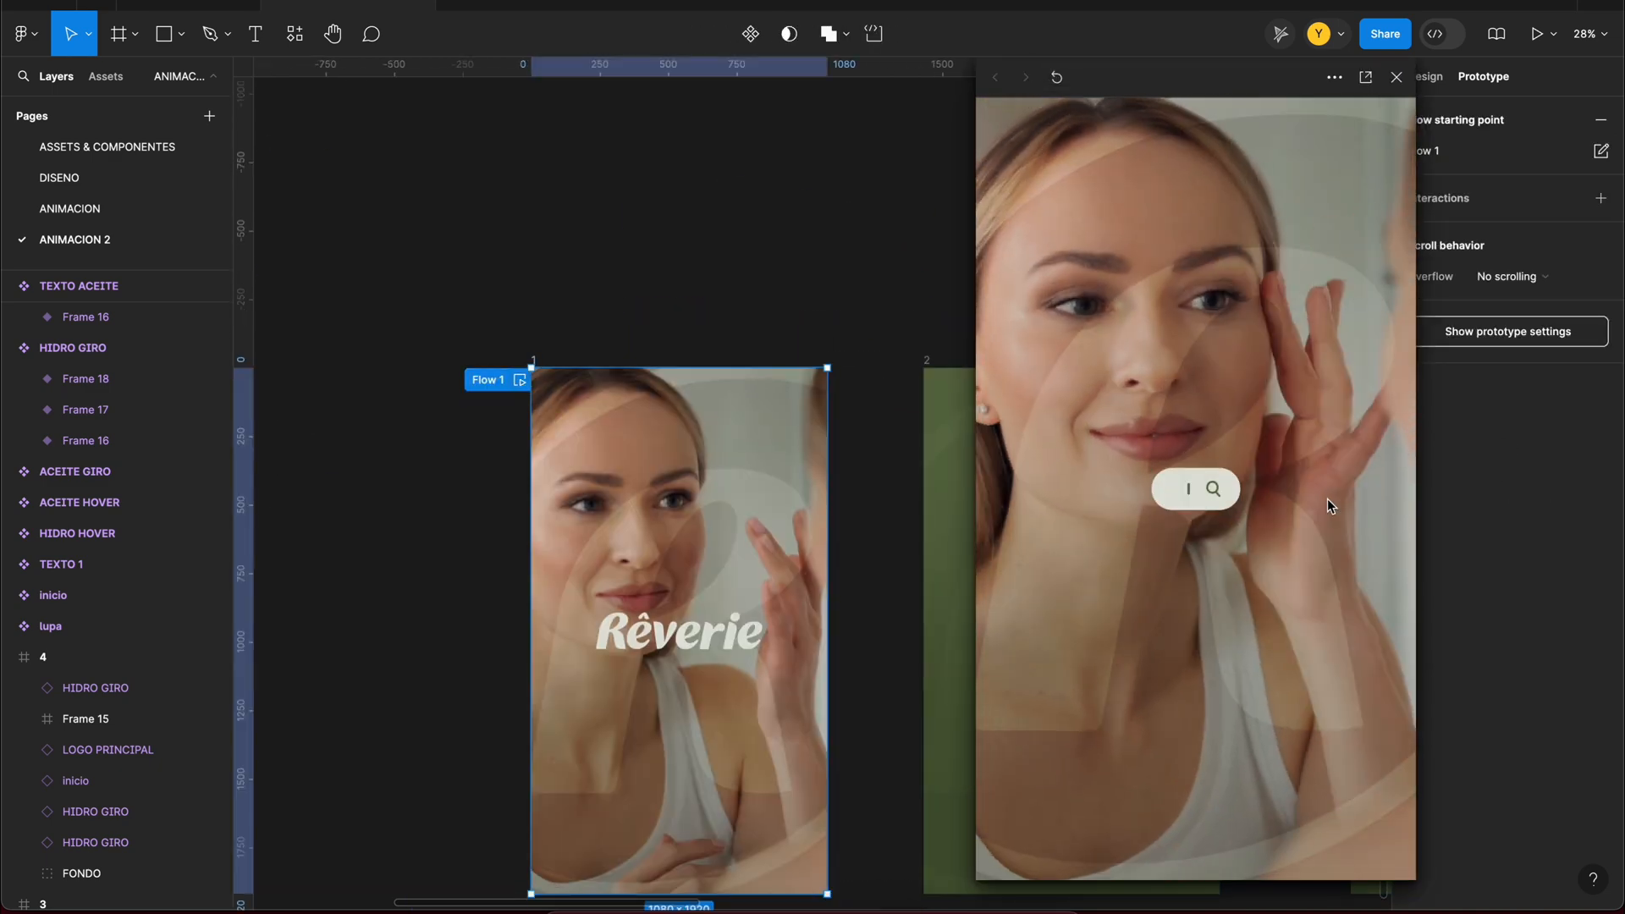
click(1327, 499)
click(1257, 499)
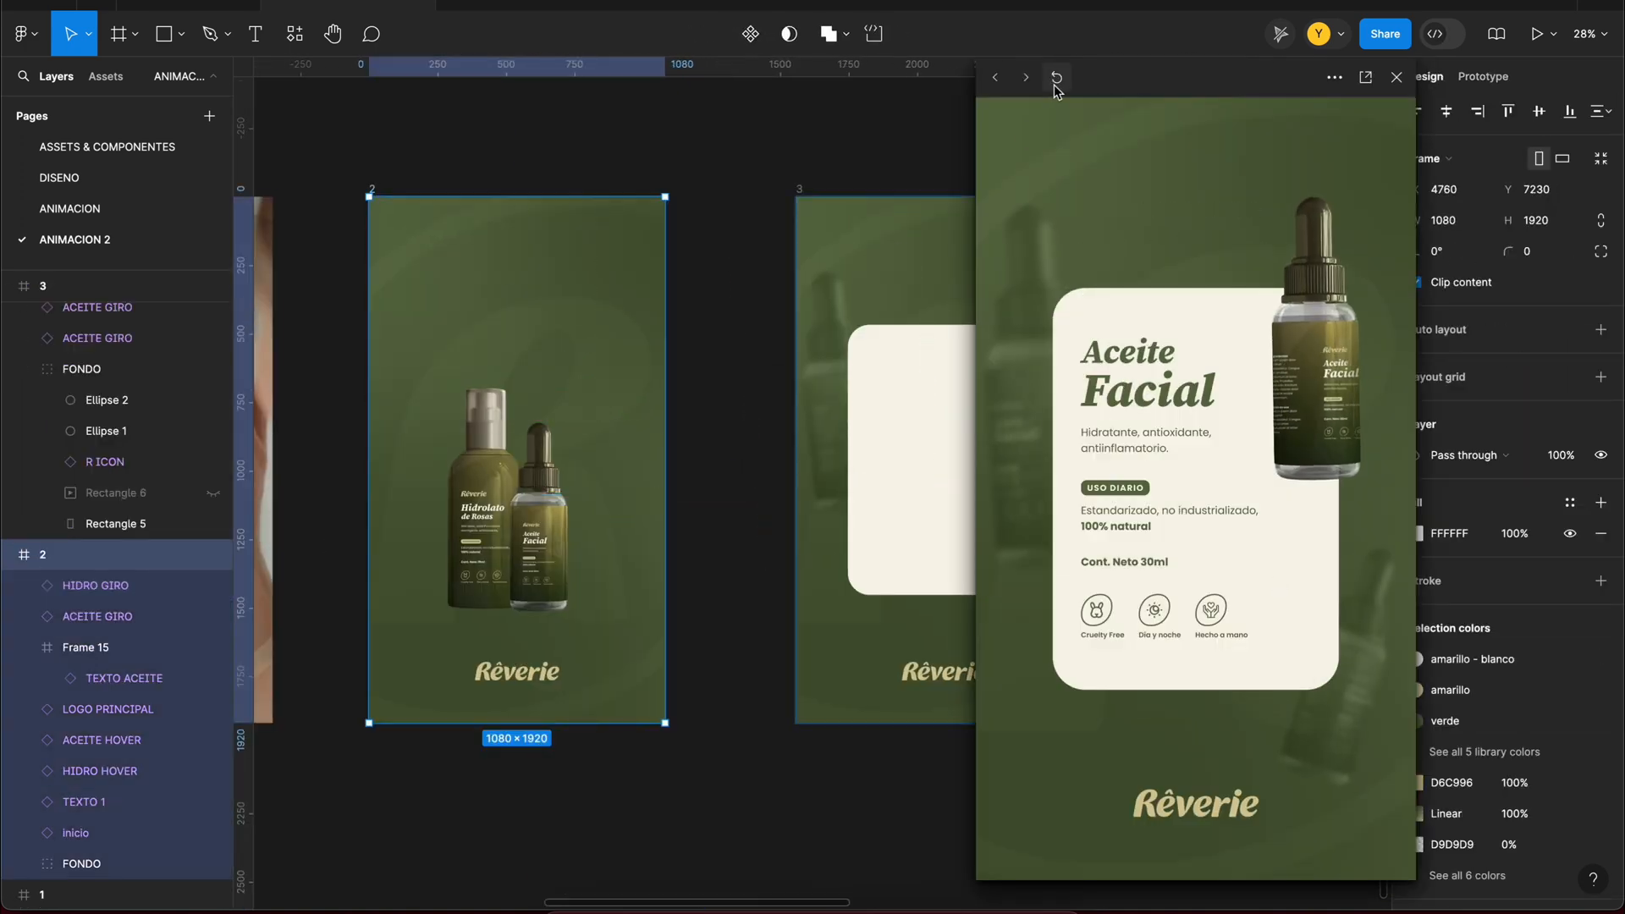
click(1056, 78)
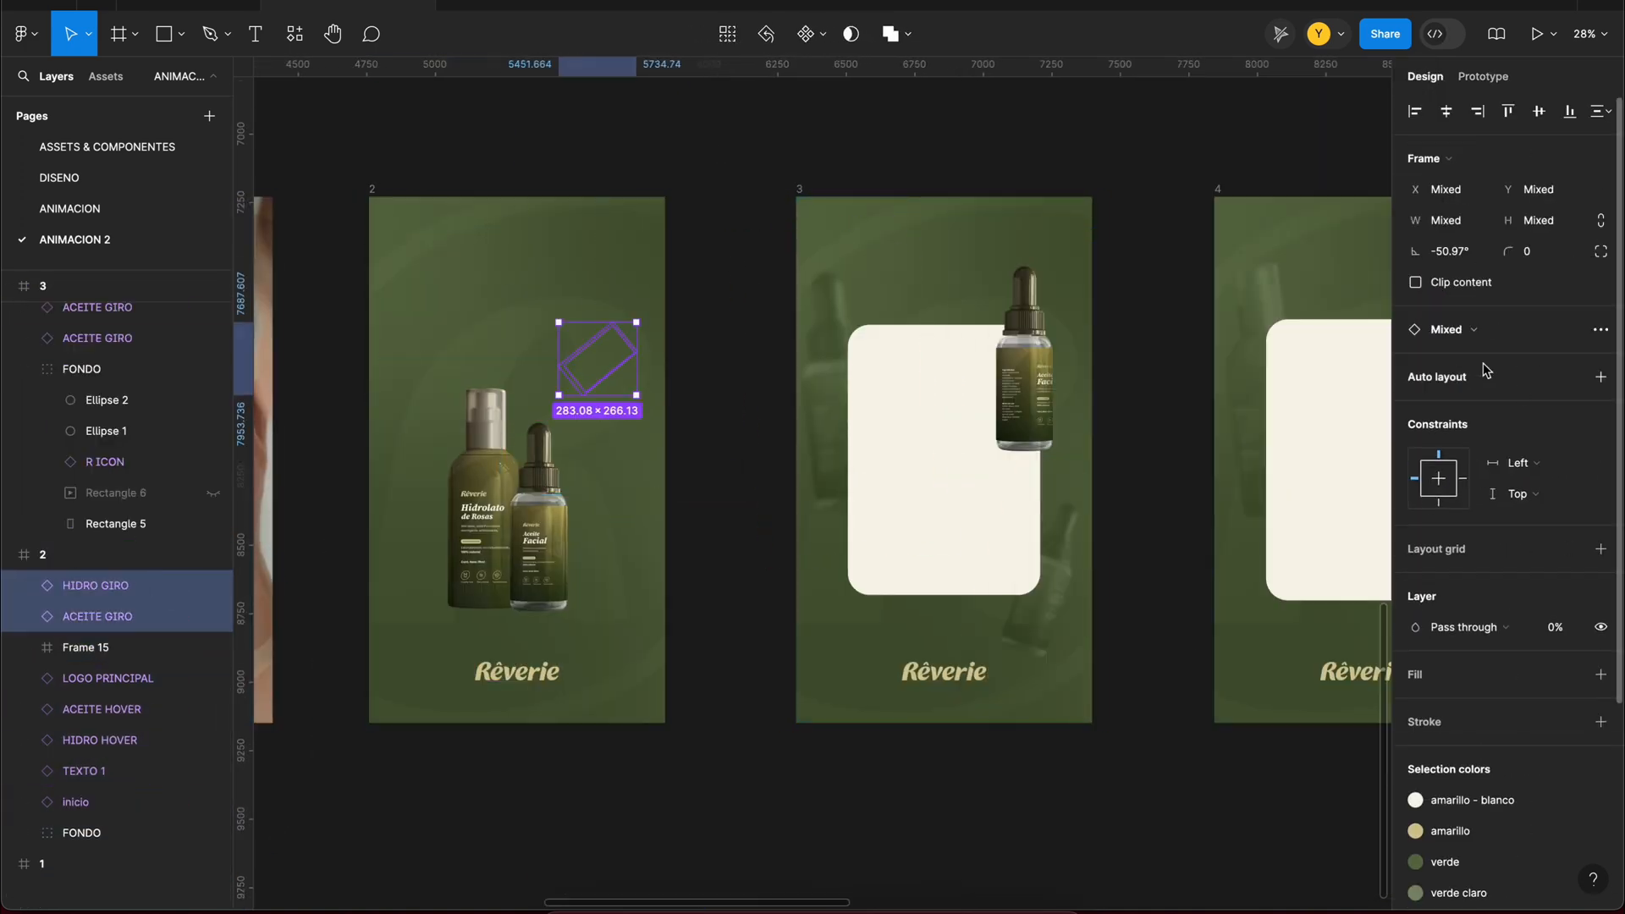
Step: Delete the hidden Rectangle 6 layer from the FONDO group of frame 3
click(852, 829)
scroll(852, 829, down, 3)
click(167, 505)
key(BackSpace)
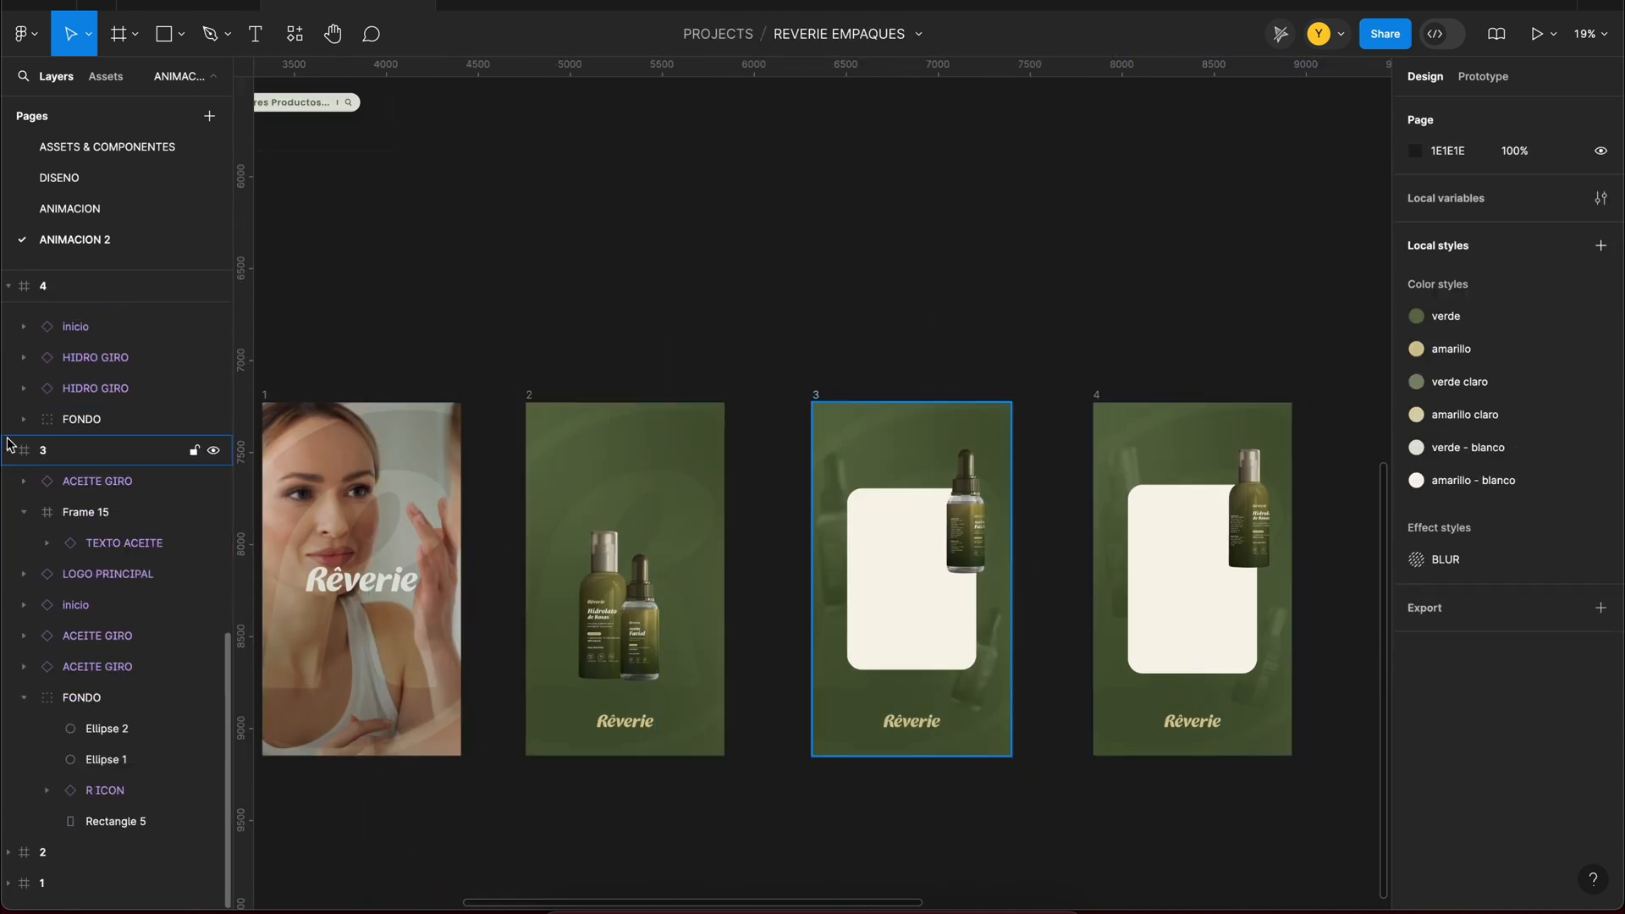
scroll(699, 287, down, 2)
click(871, 640)
drag(758, 683, 427, 584)
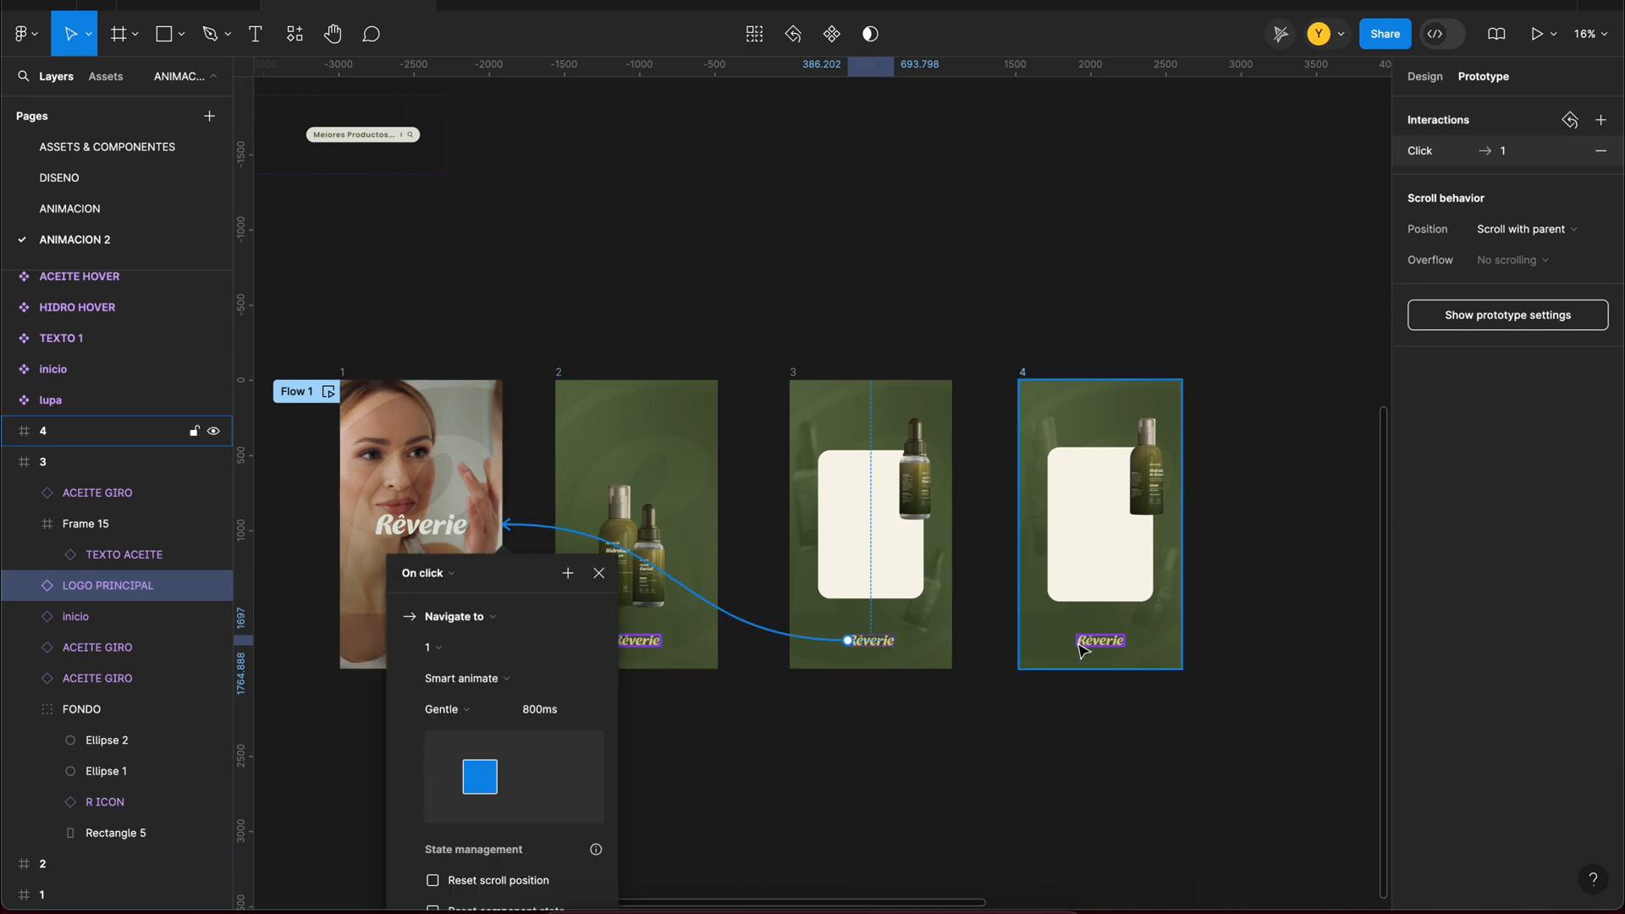
key(super+z)
Step: Link the Rêverie logo in frame 2 to frame 1 with a click interaction
click(637, 641)
drag(612, 641, 428, 584)
click(810, 750)
scroll(802, 703, up, 1)
drag(1101, 636, 656, 508)
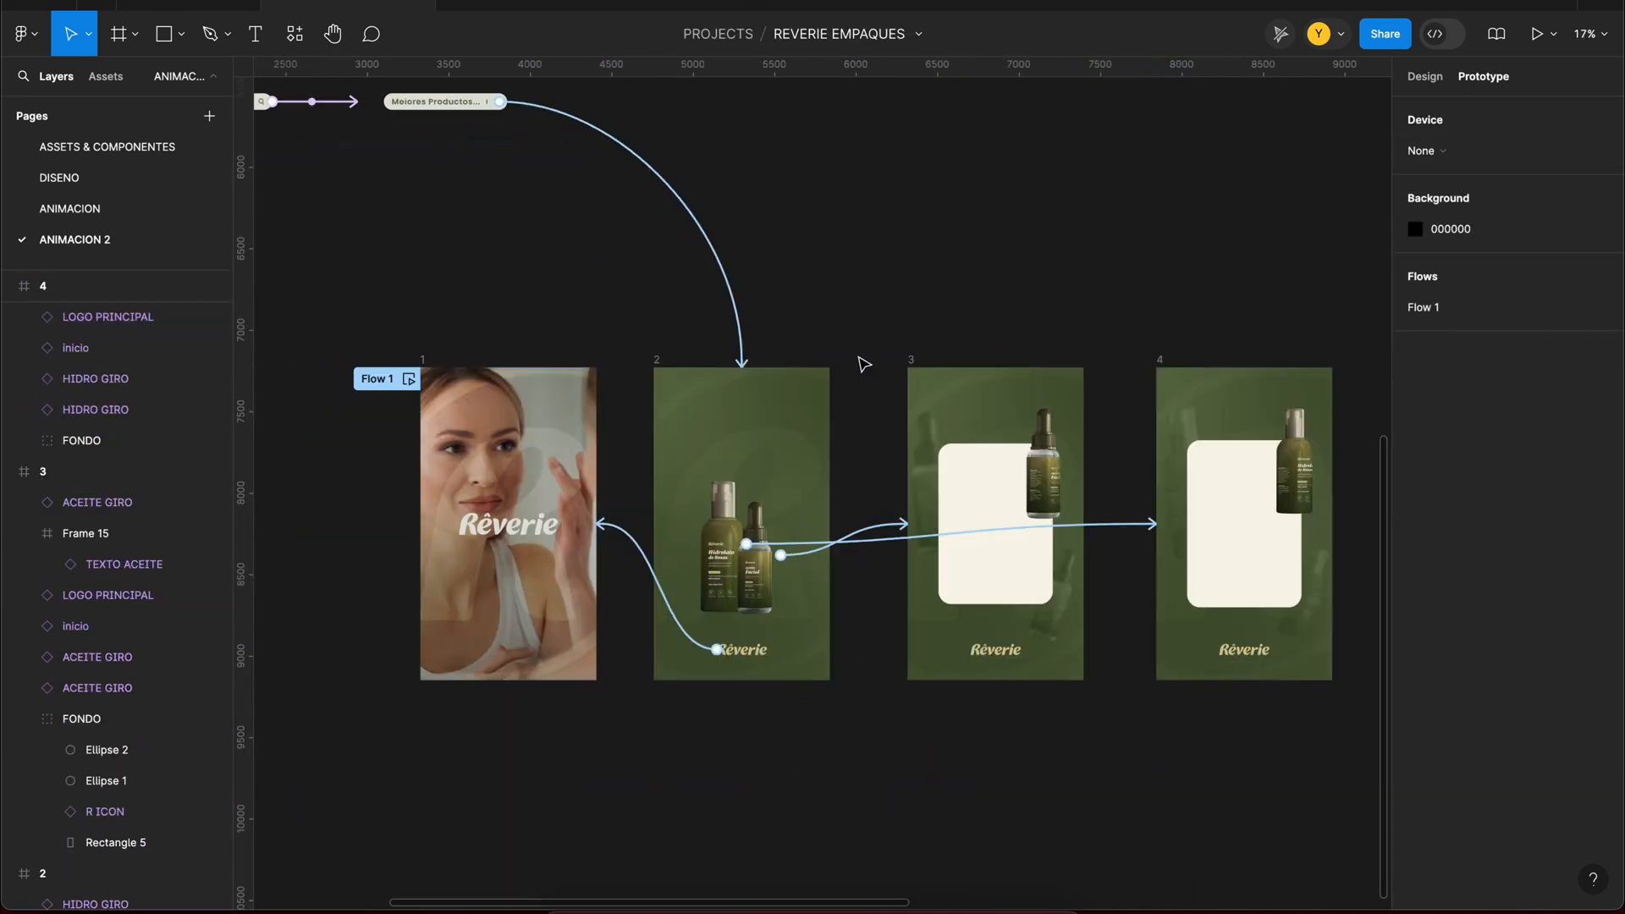
scroll(872, 338, up, 4)
Step: Find the ion:arrow-up-outline icon with the Iconify plugin and import it
key(super+p)
click(804, 185)
text(A)
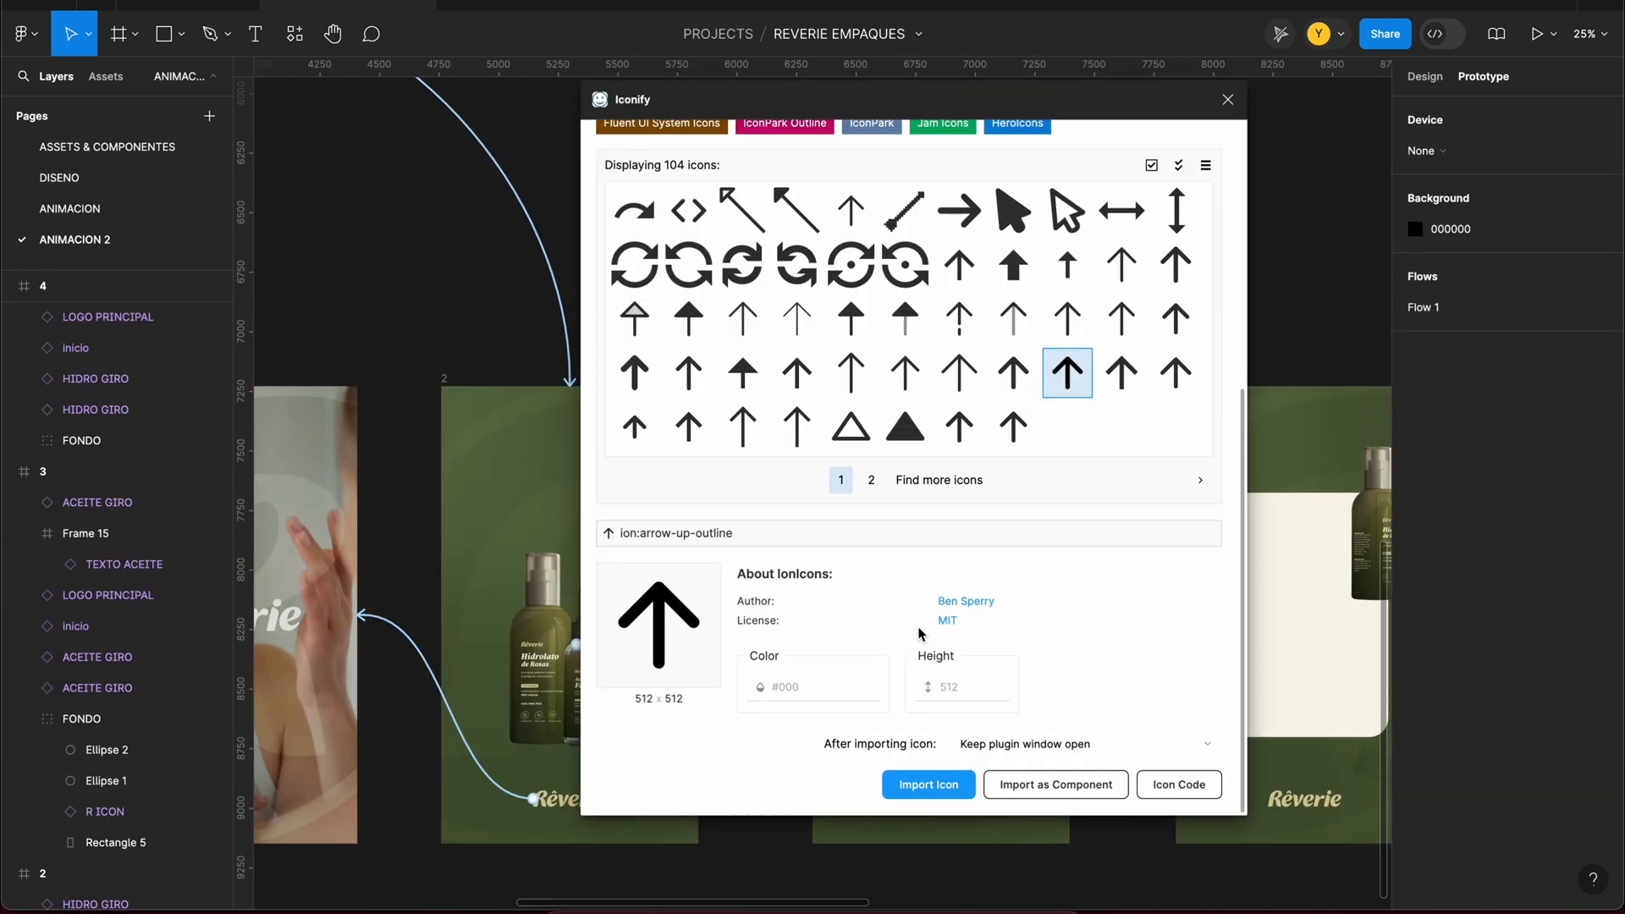
click(929, 783)
Step: Turn the arrow icon to point left, give it corner radius 129 and an inside stroke of 25, and colour it amarillo
drag(733, 349, 705, 371)
scroll(770, 416, up, 5)
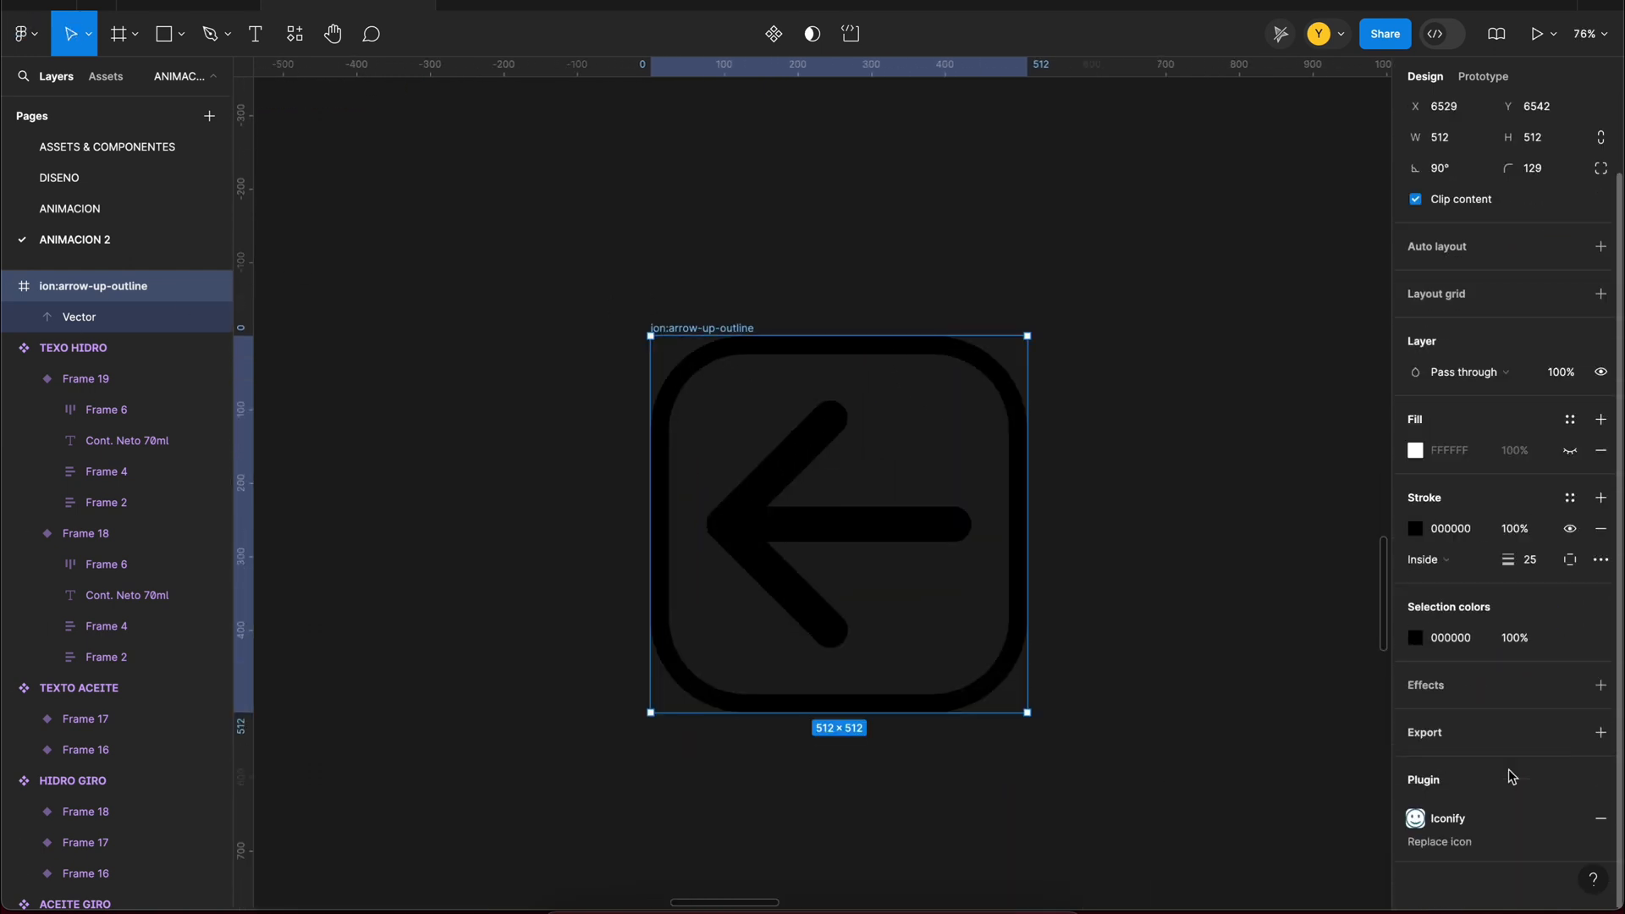
click(1570, 638)
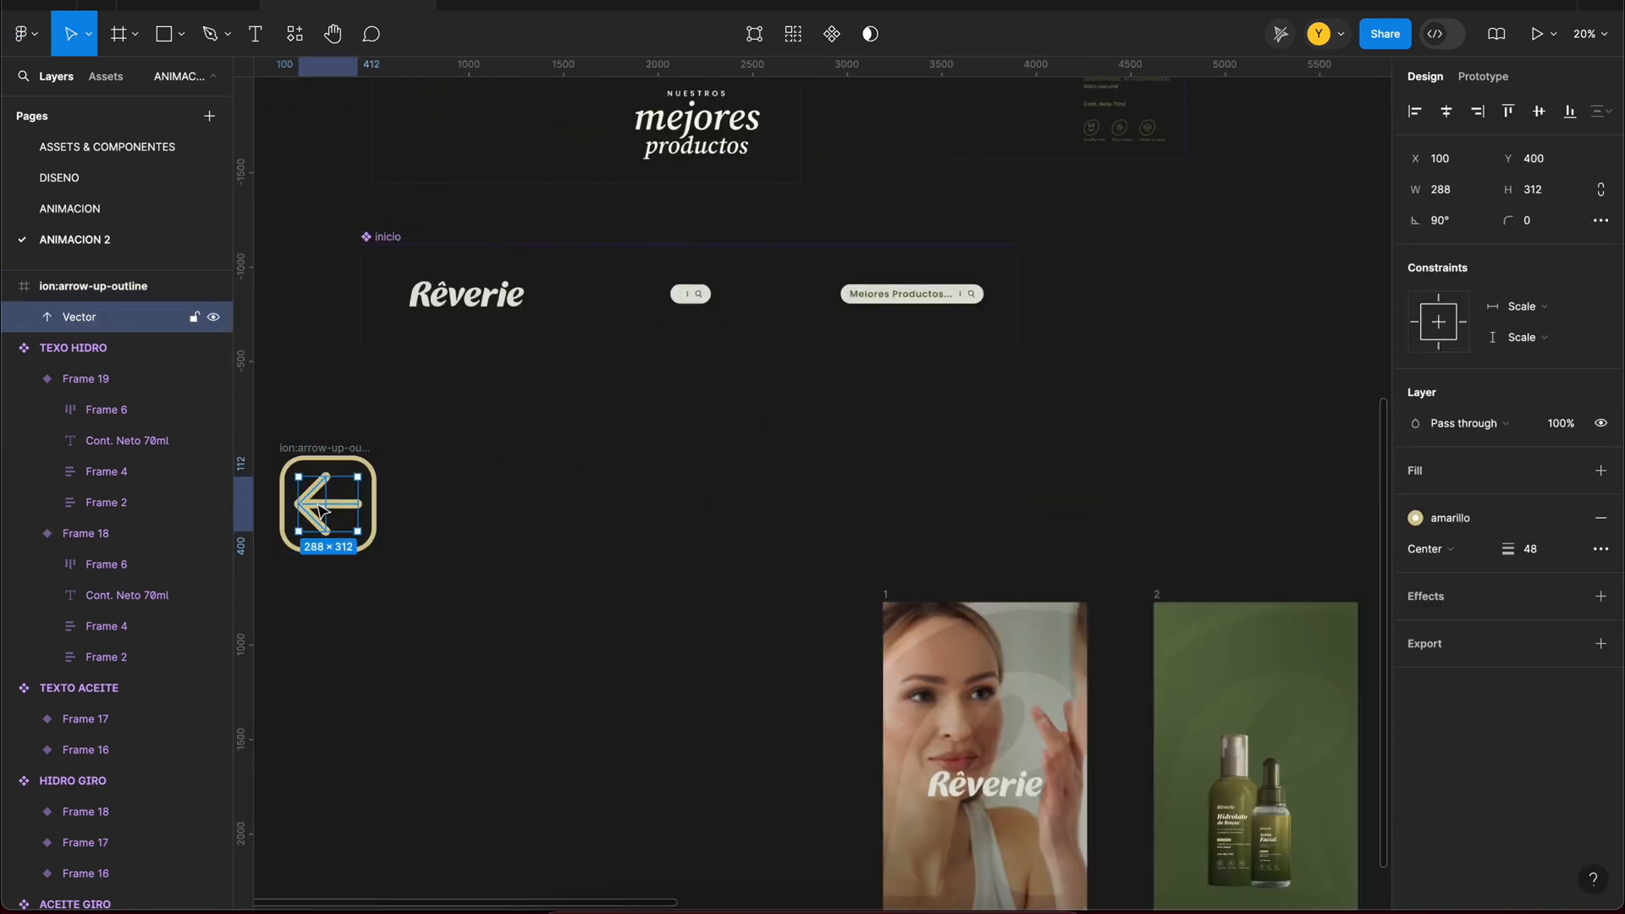
Step: Make the duplicated arrow icon a component and place instances of about 97 × 97 in the upper-left corners of frames 3 and 4
key(k)
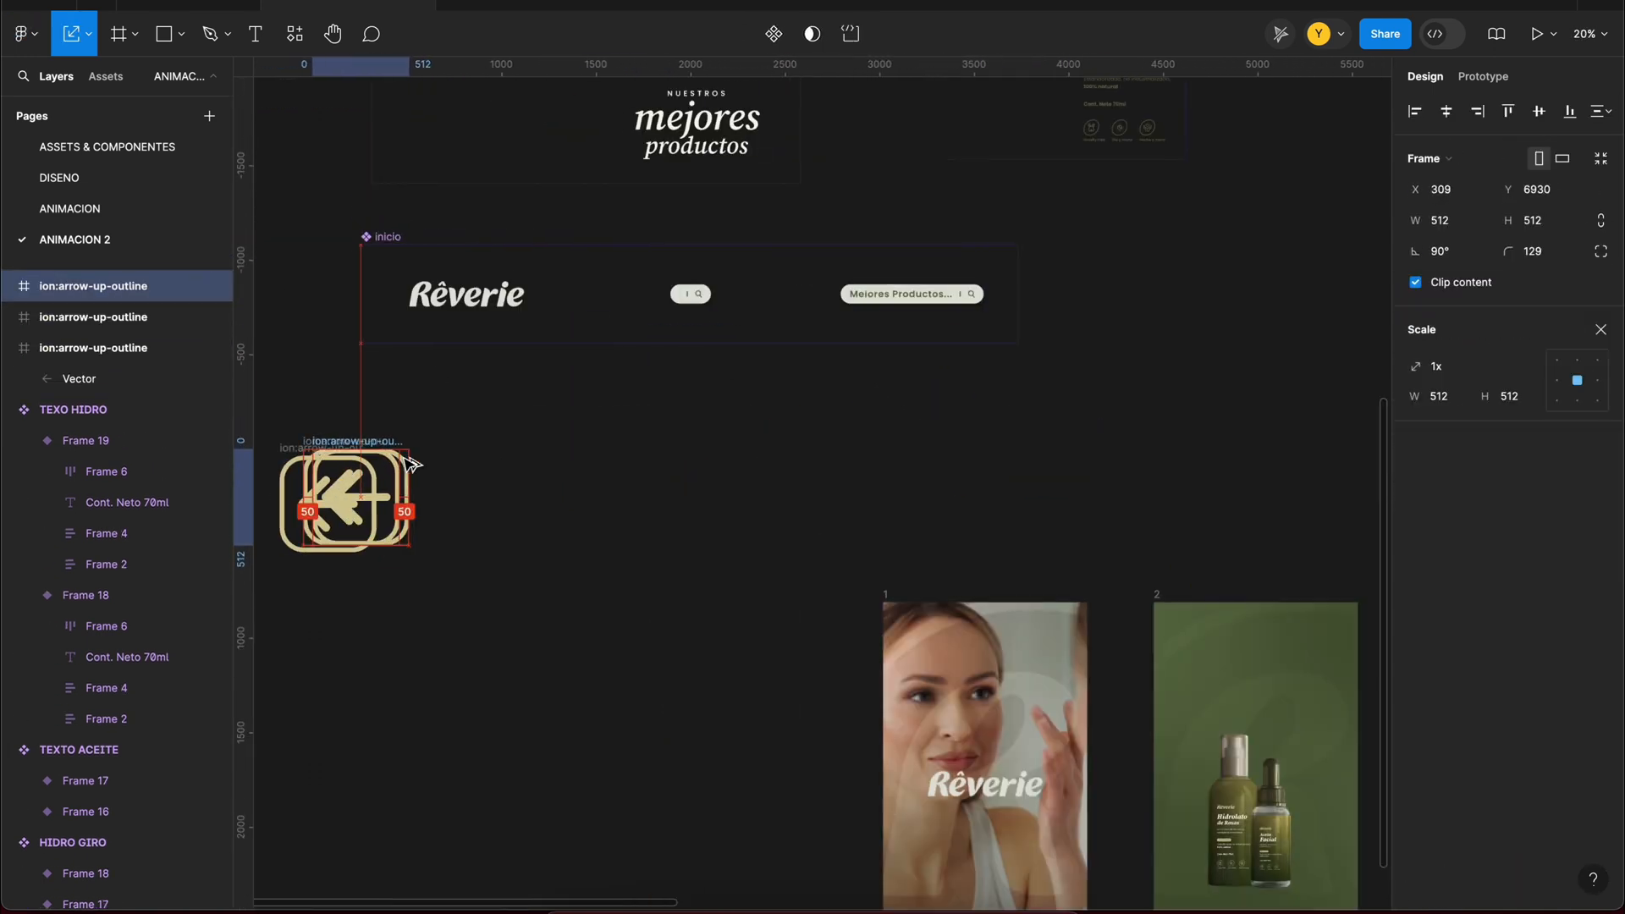
drag(412, 464, 550, 515)
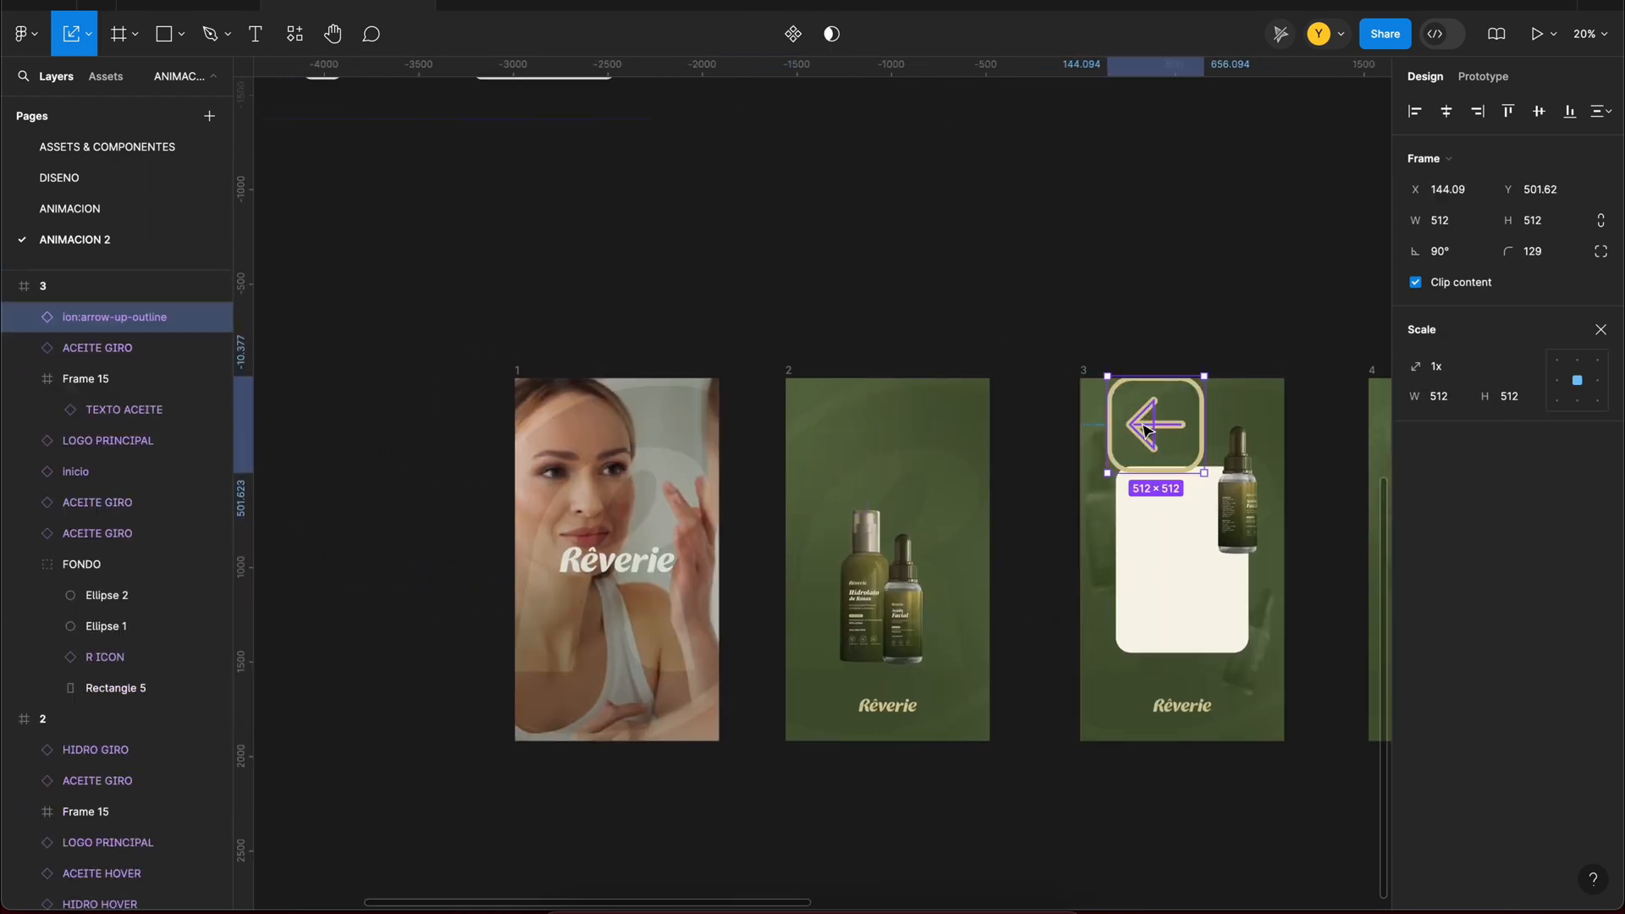
scroll(1244, 474, up, 5)
double_click(972, 336)
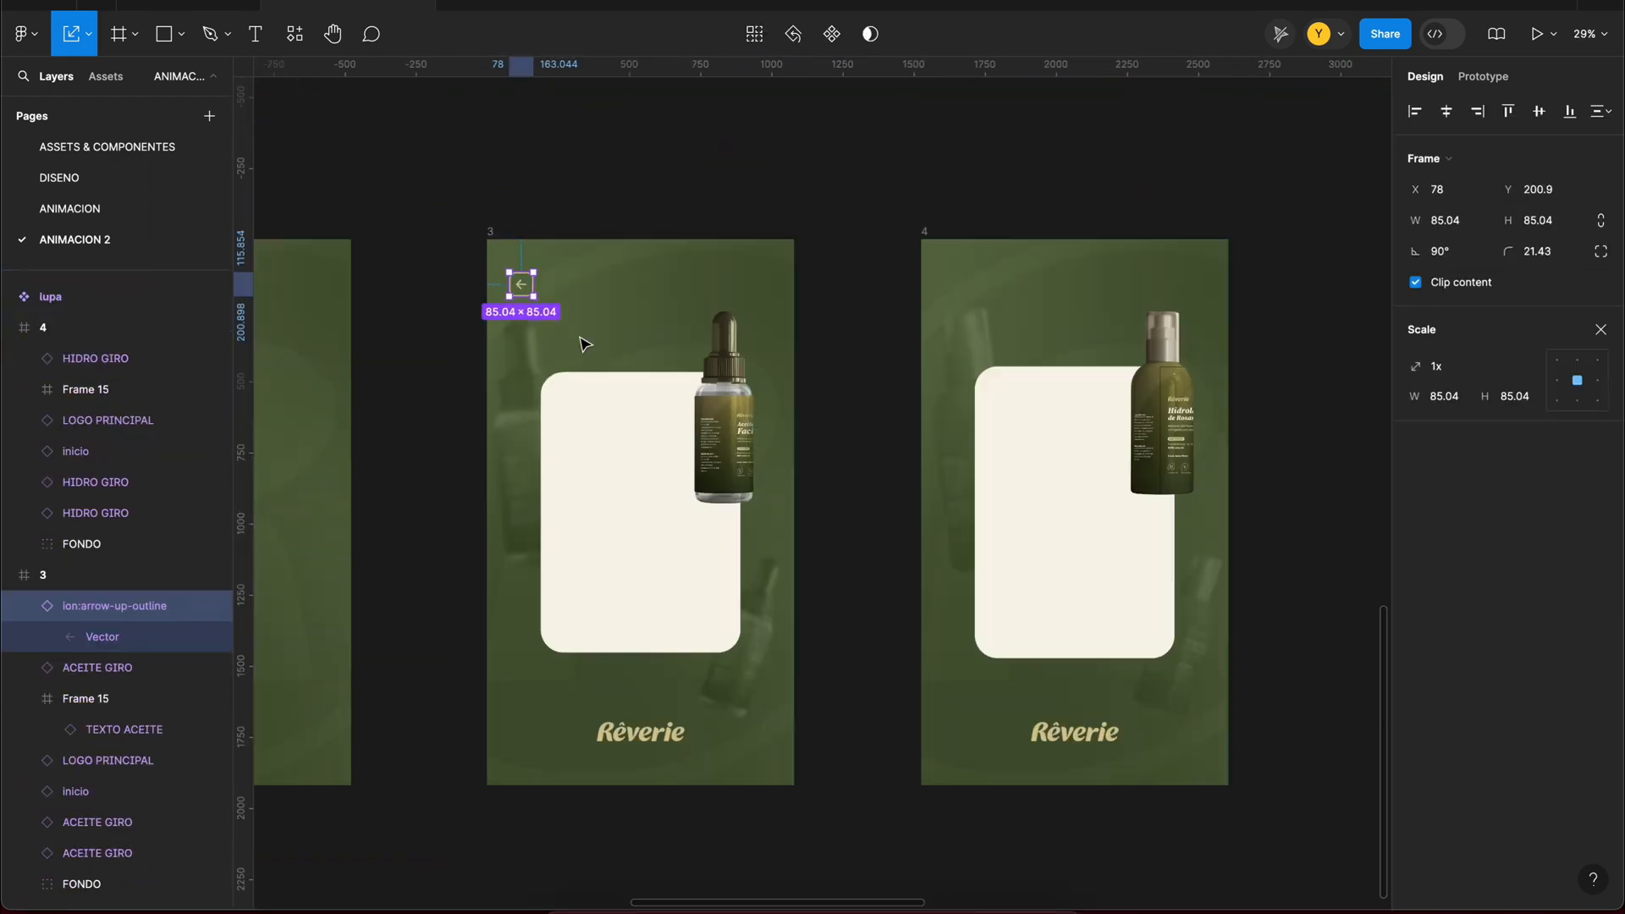
scroll(580, 338, left, 1)
drag(580, 260, 586, 263)
Step: Link the back arrows in frames 3 and 4 to frame 2
drag(920, 294, 677, 482)
click(1283, 295)
drag(1272, 294, 751, 352)
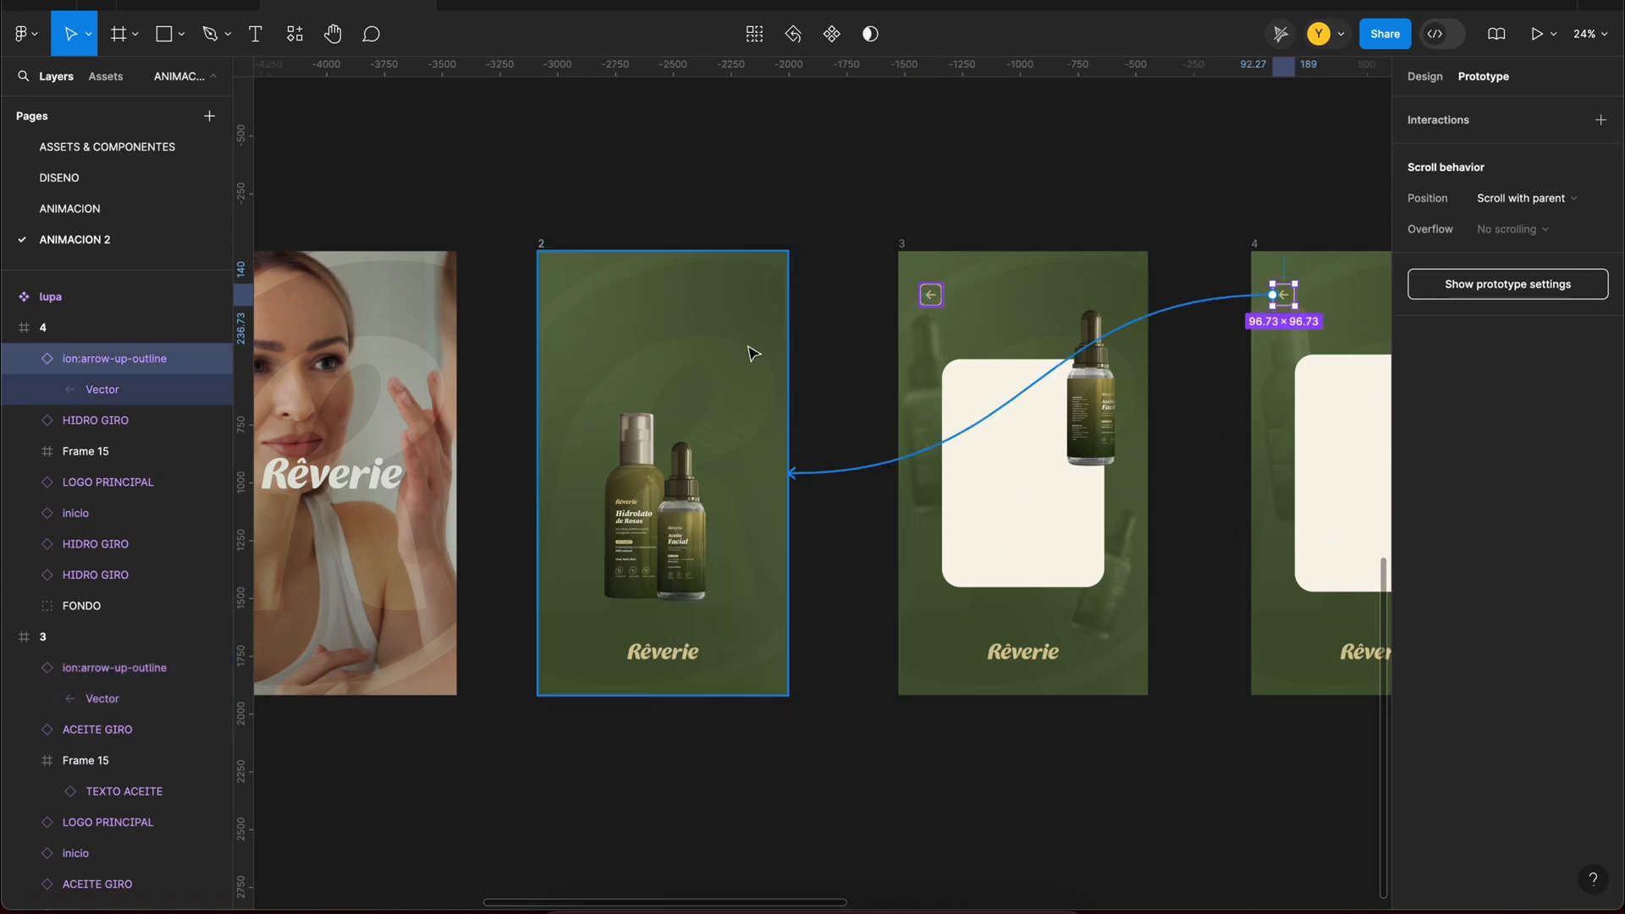
scroll(765, 412, down, 5)
Step: Collapse the layers, duplicate frame 2 onto empty canvas below the frames and rename the copy FONDO
key(super+a)
click(12, 329)
click(761, 719)
click(1436, 80)
click(642, 316)
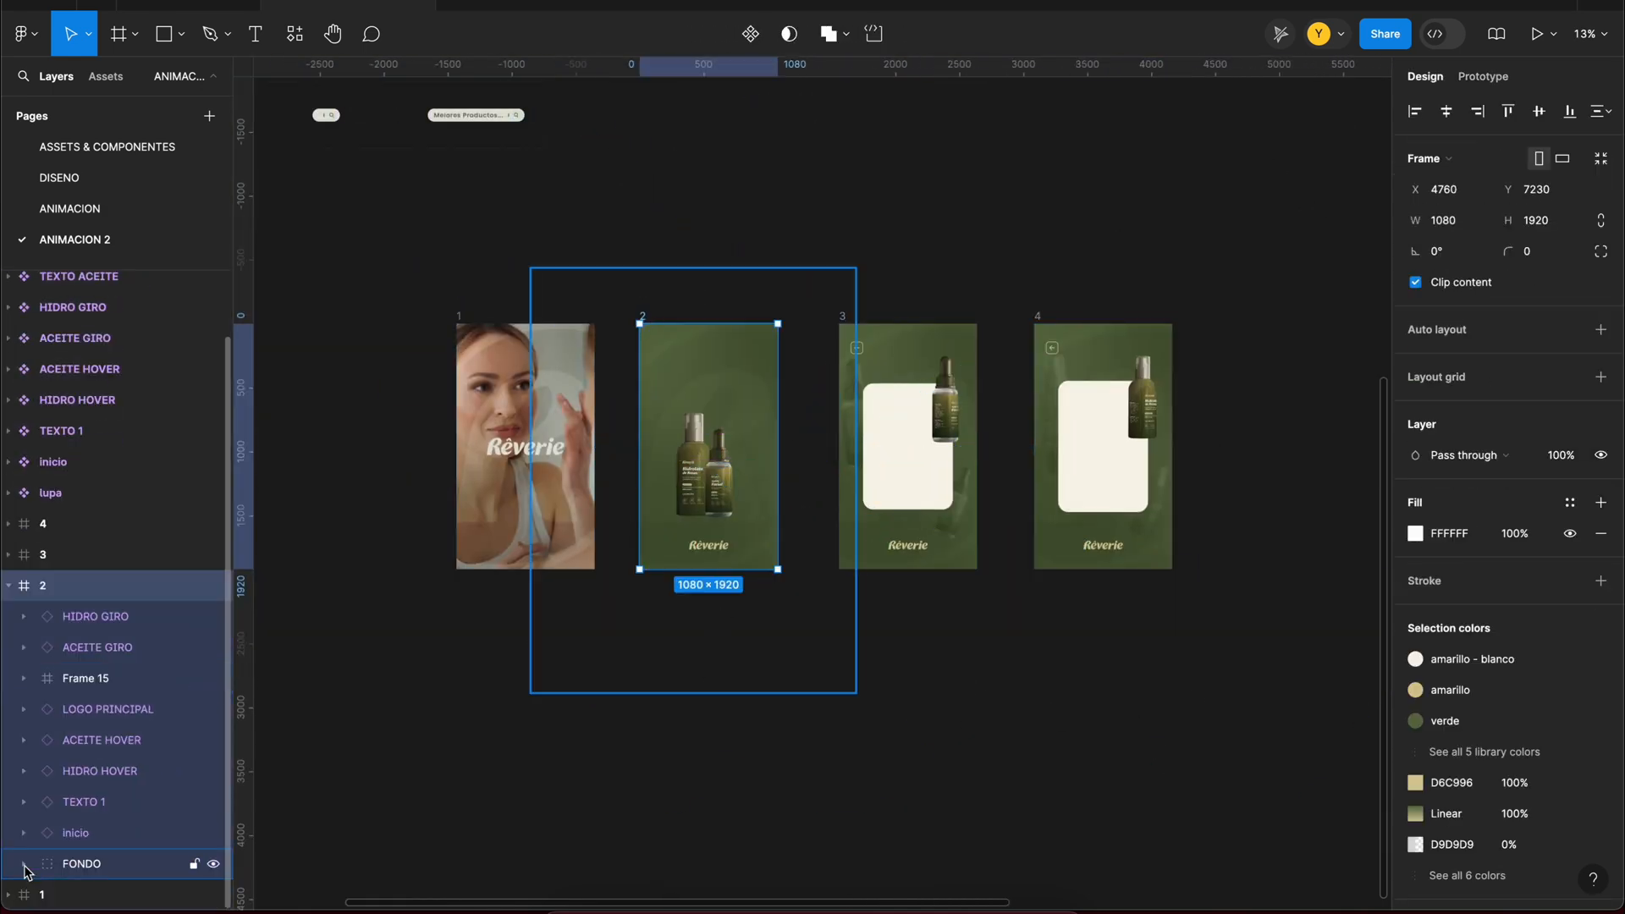
click(26, 868)
click(113, 834)
drag(642, 316, 332, 689)
double_click(332, 689)
text(FONDO)
Step: Delete all layers except the FONDO background group from the duplicated FONDO frame
scroll(712, 556, up, 3)
click(712, 556)
shift+click(111, 588)
key(Delete)
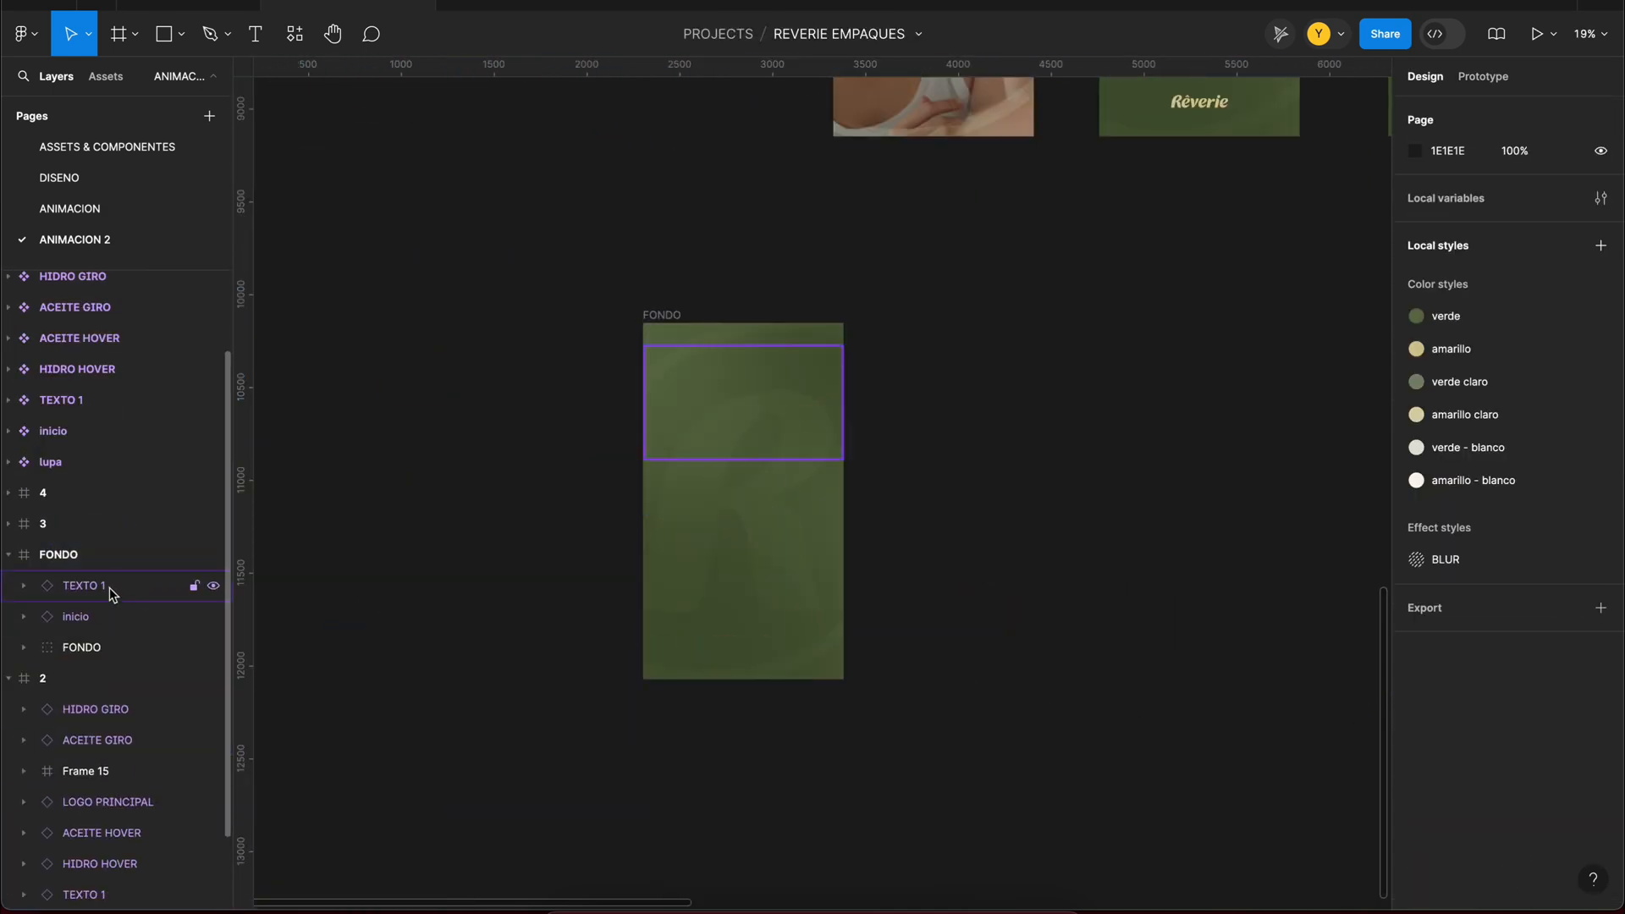
Step: Convert the FONDO frame into a component, add a second variant and apply auto layout to the set
click(662, 315)
click(793, 34)
click(793, 34)
click(638, 117)
key(shift+a)
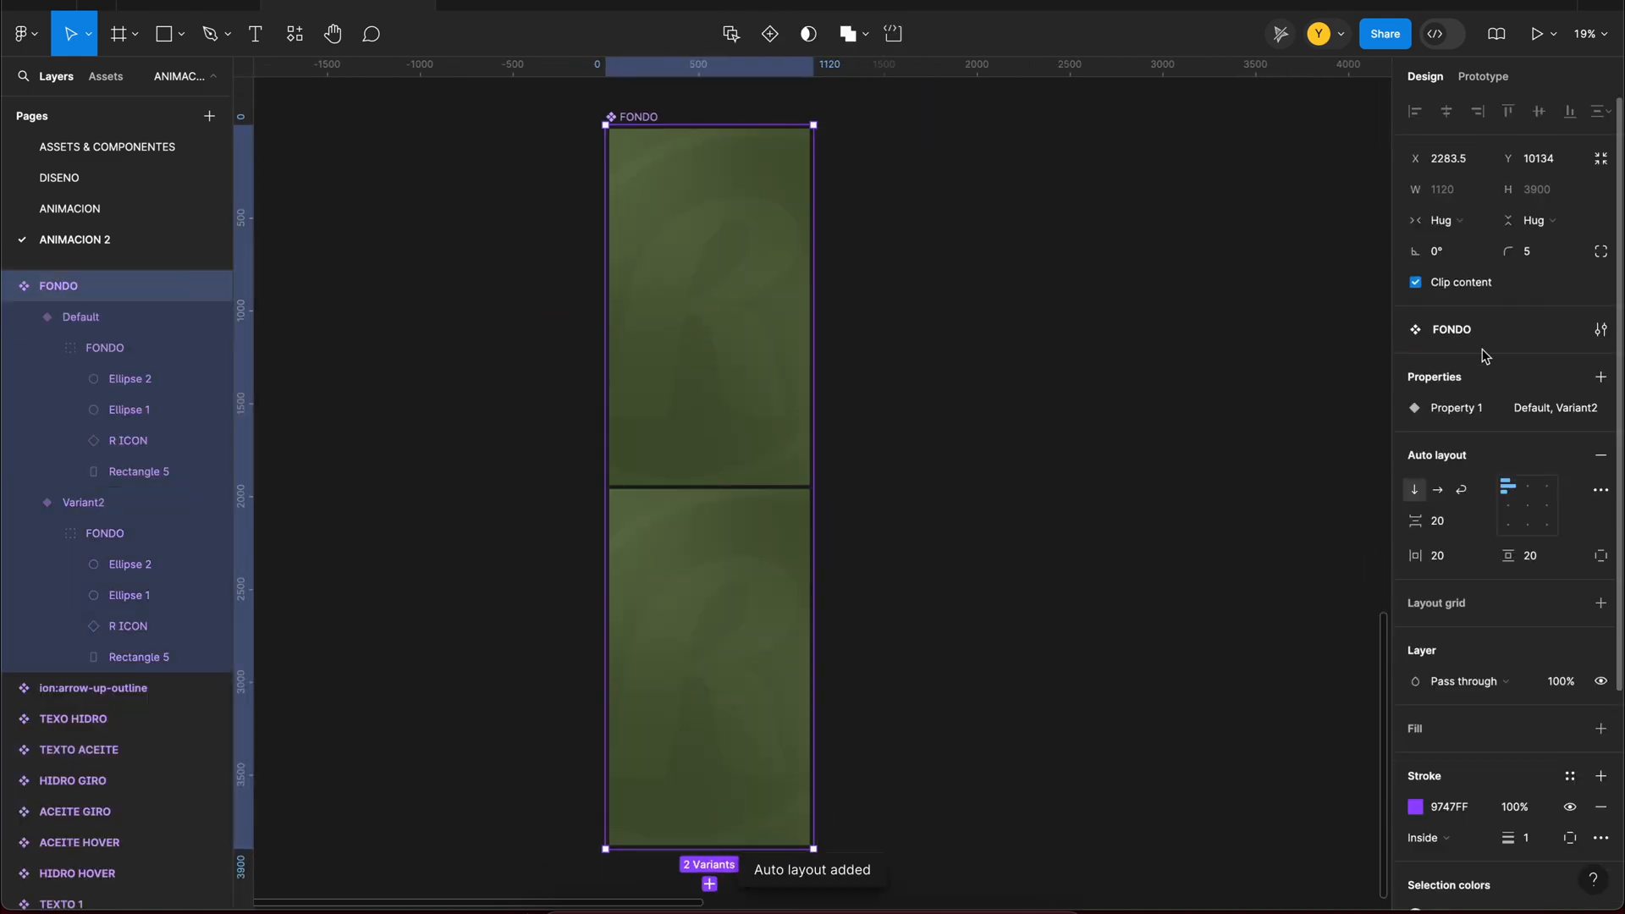
Step: Arrange the FONDO variants horizontally and increase the spacing and padding, with about 122 horizontal and 154 vertical padding
click(1437, 490)
drag(1415, 522, 1503, 523)
drag(1415, 556, 1517, 576)
drag(1442, 523, 1515, 523)
Step: Reposition Ellipse 1 and Ellipse 2 in Variant2 of the FONDO component
scroll(982, 403, up, 3)
click(604, 406)
click(130, 565)
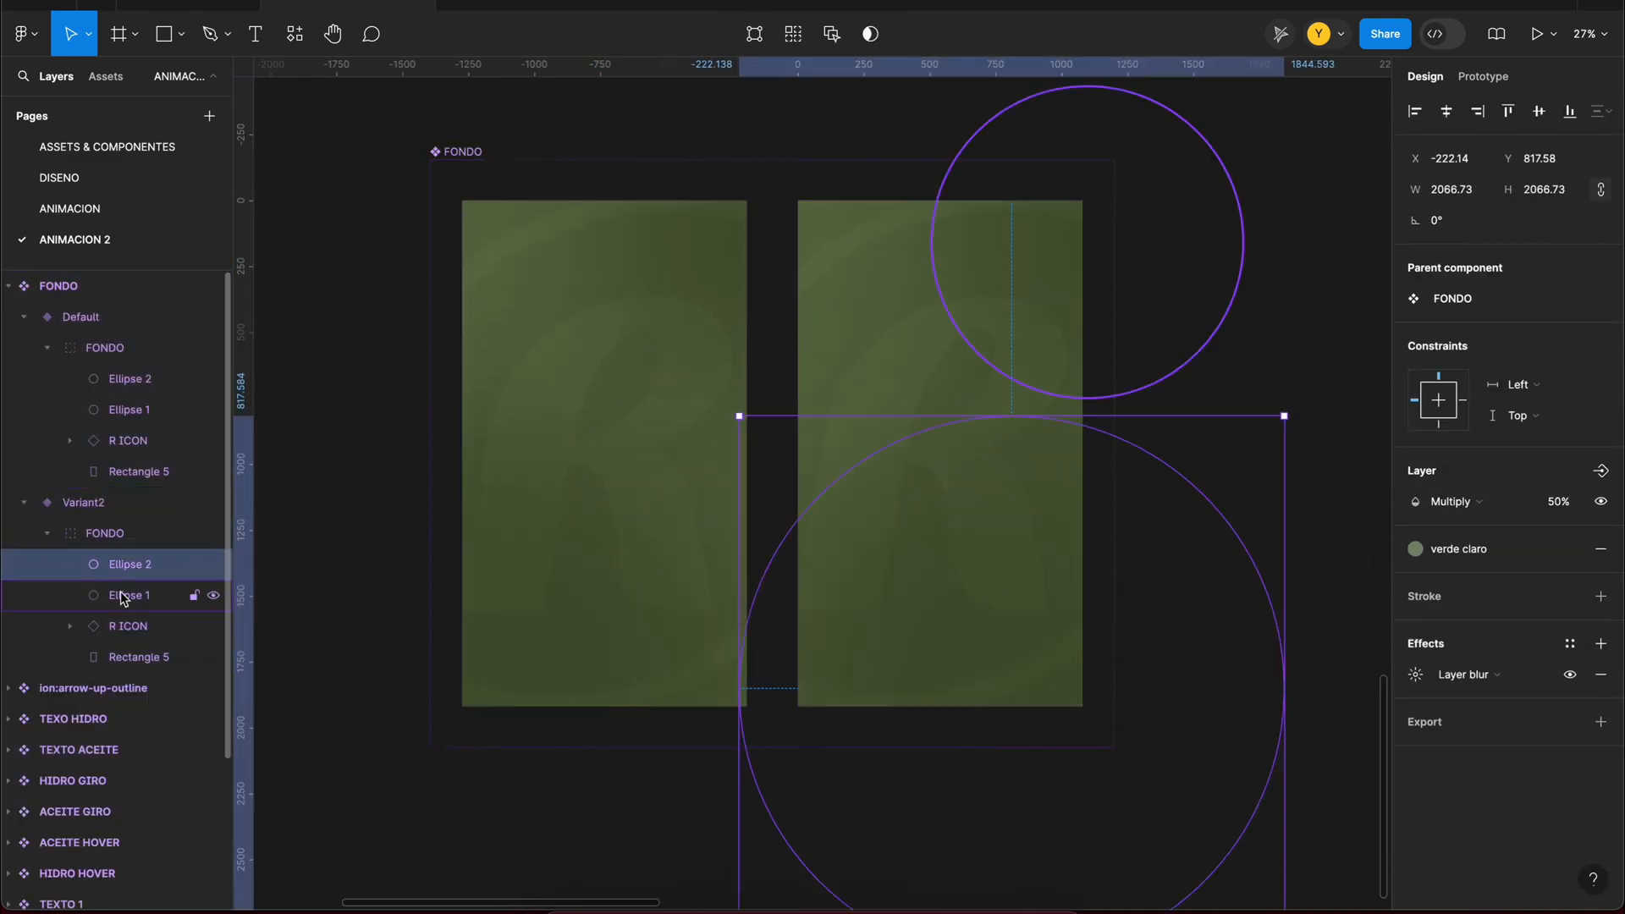
click(129, 595)
click(1033, 276)
click(939, 740)
Step: Add a third FONDO variant and reposition its ellipses, moving Ellipse 1 to about X -372, Y 1110
drag(1298, 339, 999, 336)
drag(669, 389, 1007, 390)
click(129, 749)
click(128, 780)
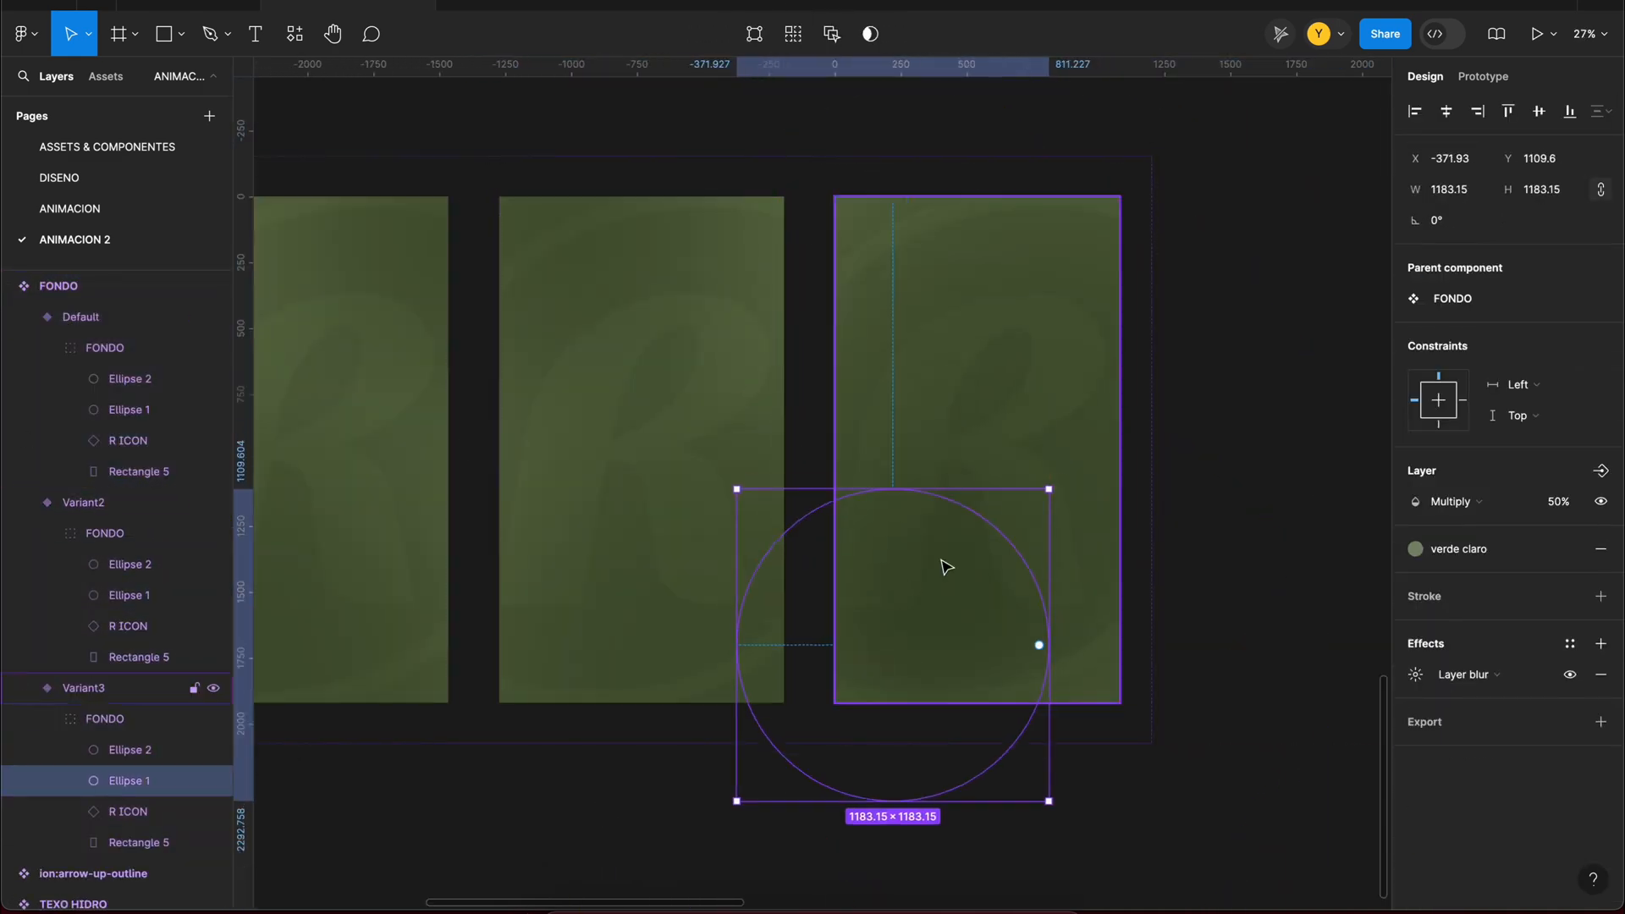
scroll(1049, 548, down, 3)
Step: Adjust the scale of the R ICON in FONDO's Variant3 and Variant2
click(128, 811)
click(127, 626)
key(k)
Step: Link FONDO's Default variant to Variant2 with an after-delay trigger of 1 ms and Ease in and out easing
click(450, 457)
click(1483, 76)
drag(566, 468, 669, 469)
click(552, 683)
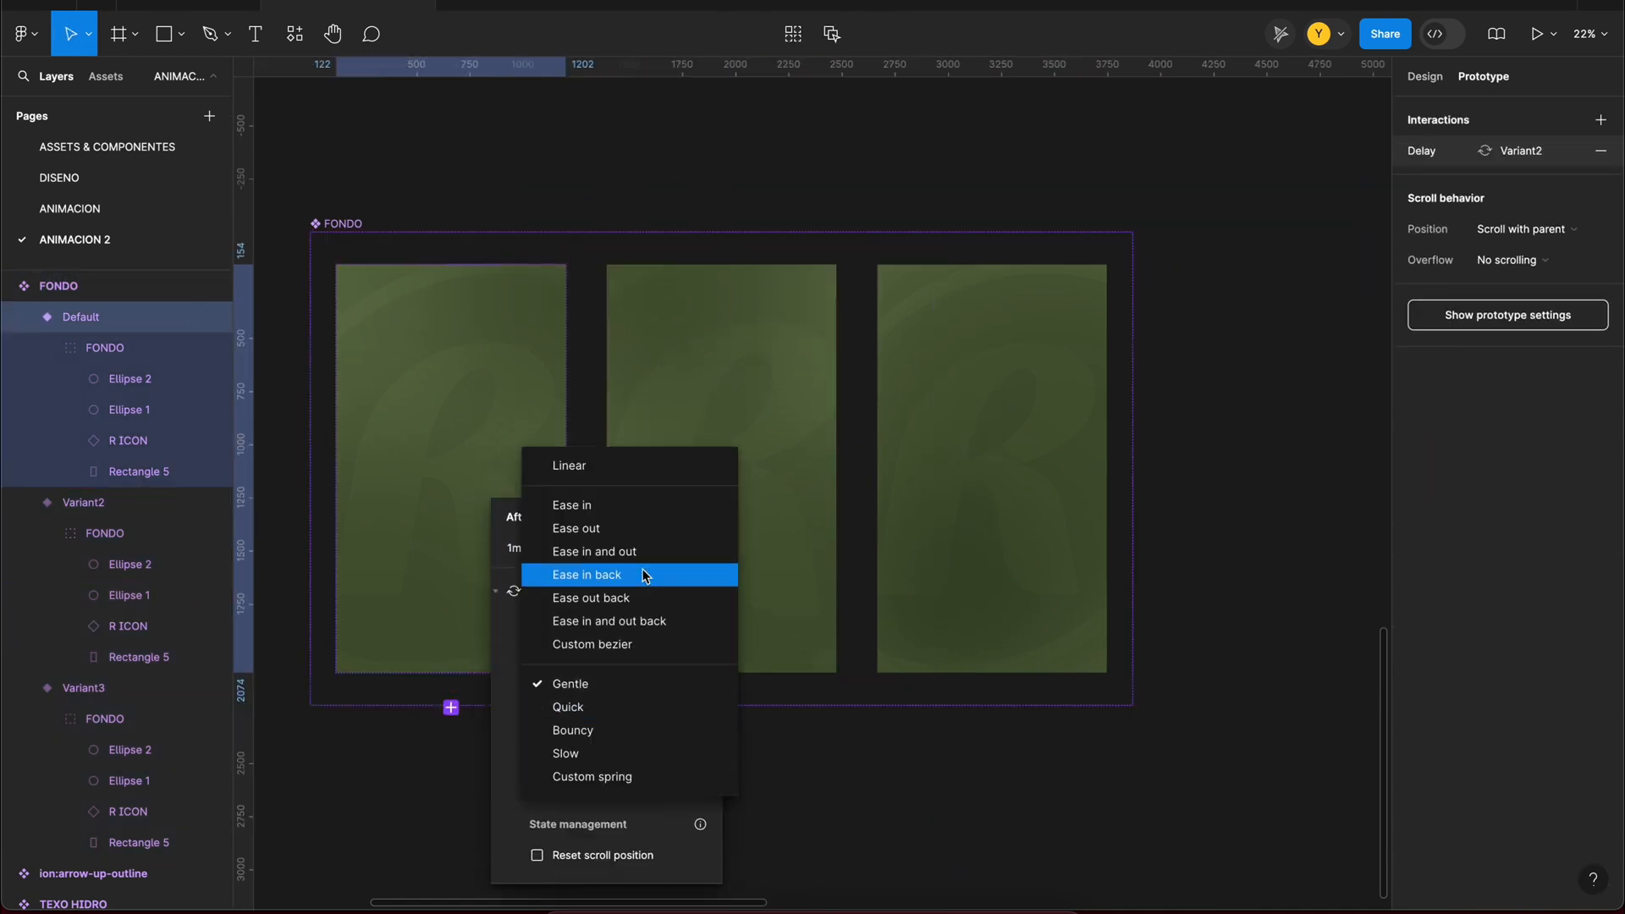
click(600, 551)
click(541, 549)
text(1)
click(660, 684)
Step: Link FONDO's Variant2 to Variant3 and Variant3 back to Default with after-delay triggers
click(762, 525)
drag(836, 468, 931, 468)
click(834, 682)
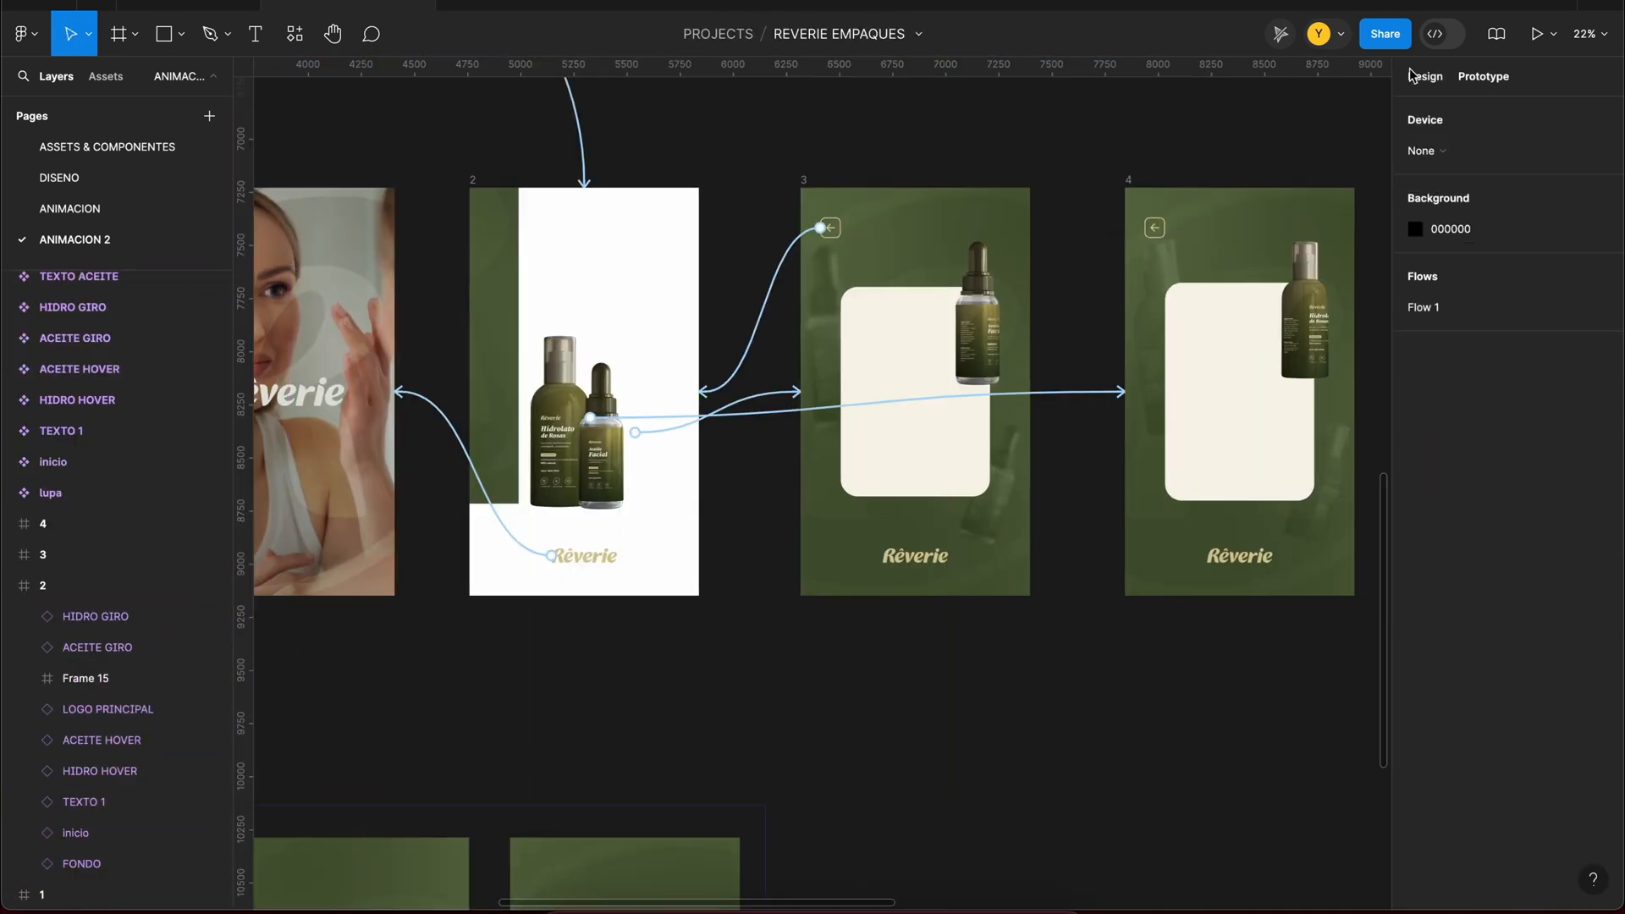
click(562, 239)
Step: Set the smart-animate duration of FONDO's after-delay transitions to 4000 ms, checking the animated background in the preview
key(shift+space)
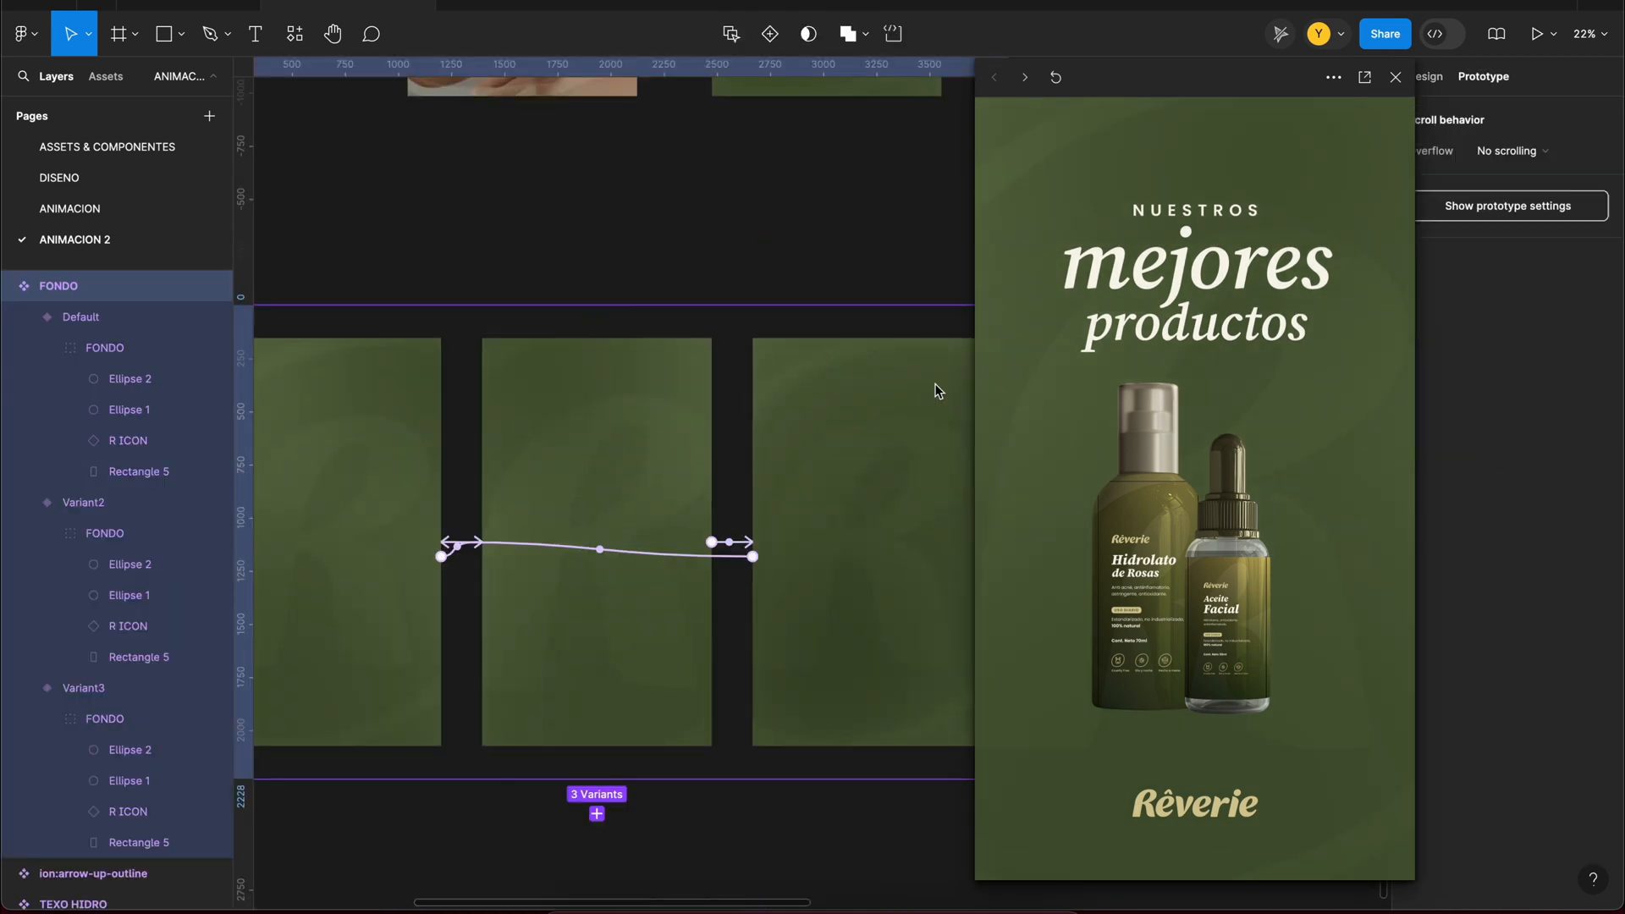
click(668, 550)
click(494, 767)
key(BackSpace)
text(5)
key(Return)
click(1058, 80)
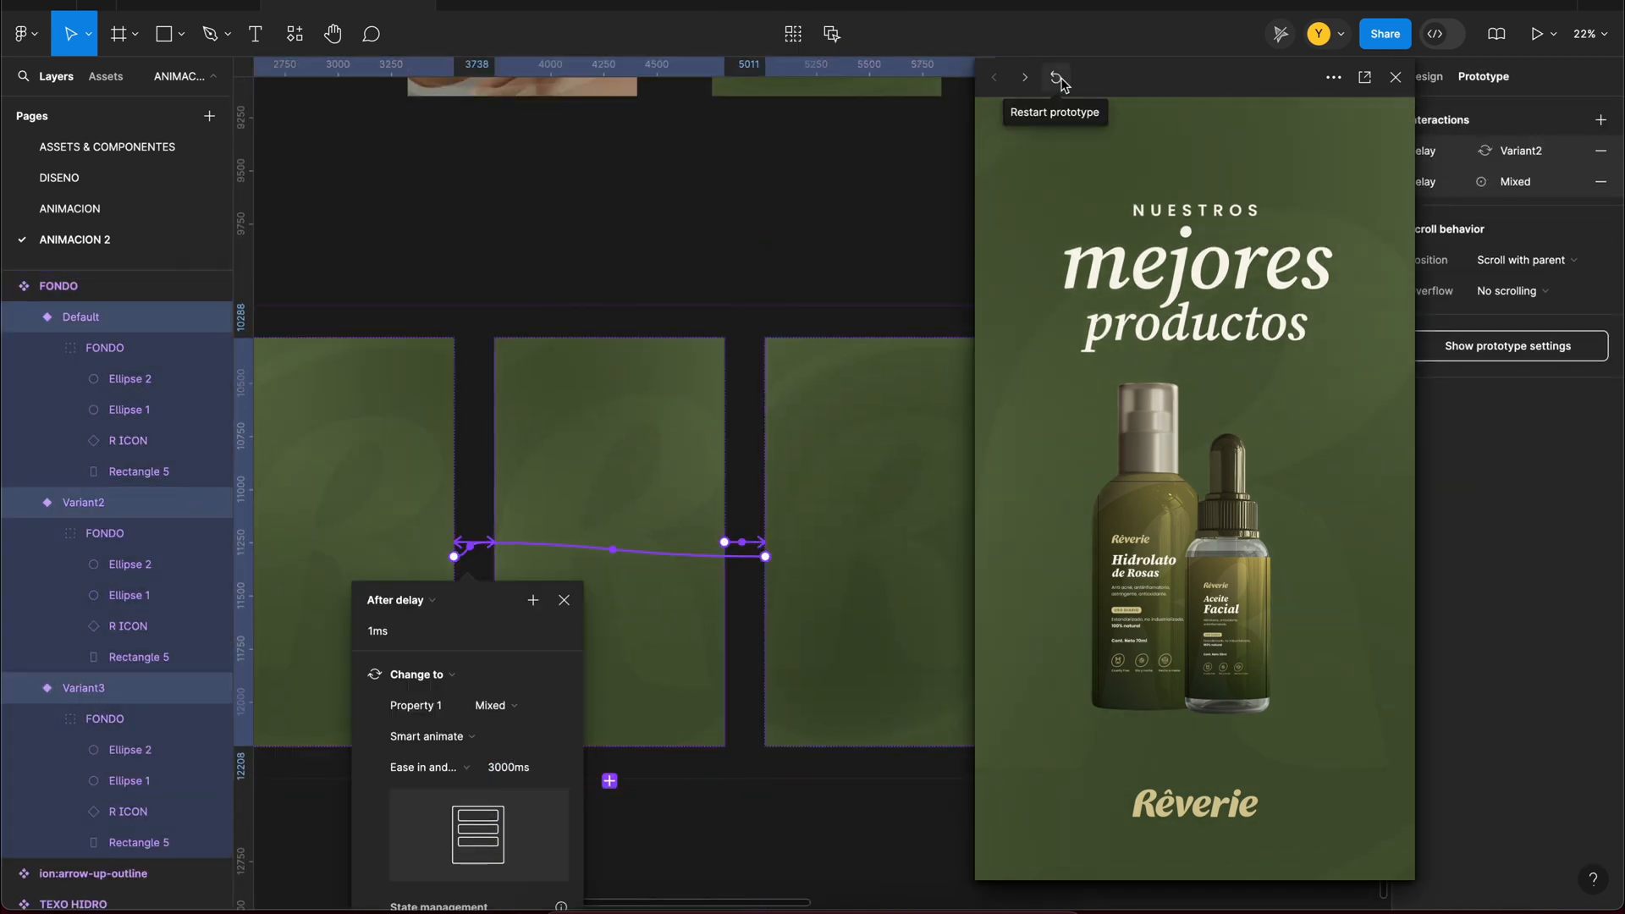
click(494, 767)
key(BackSpace)
text(4)
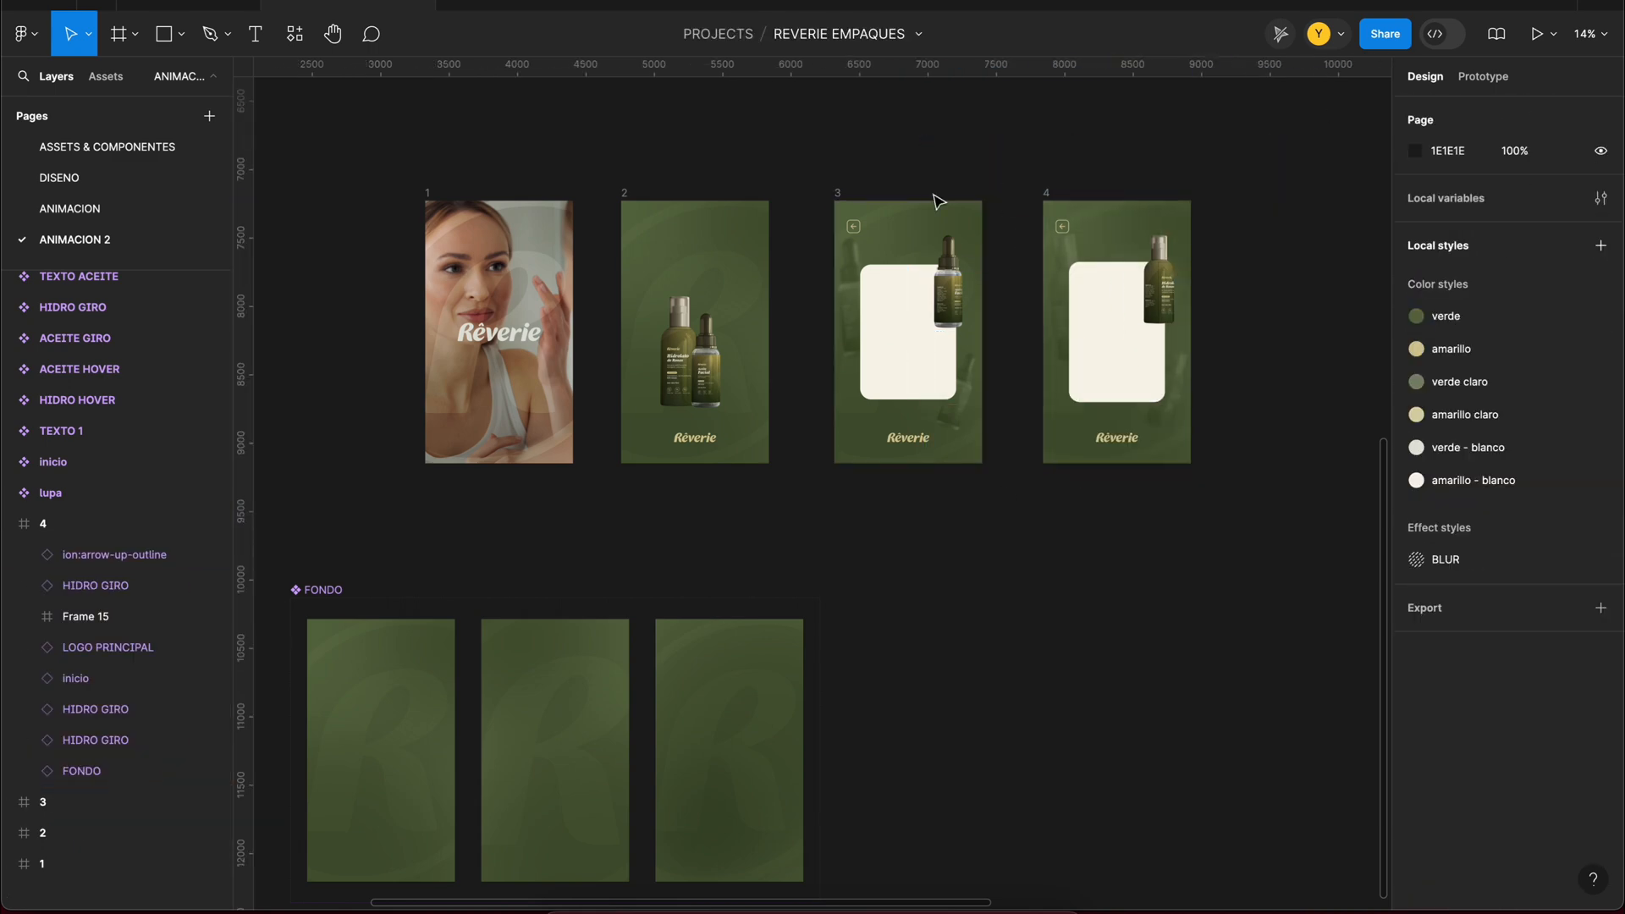
Step: Preview the prototype from frame 1 through to the Hidrolato de Rosas product card
click(42, 864)
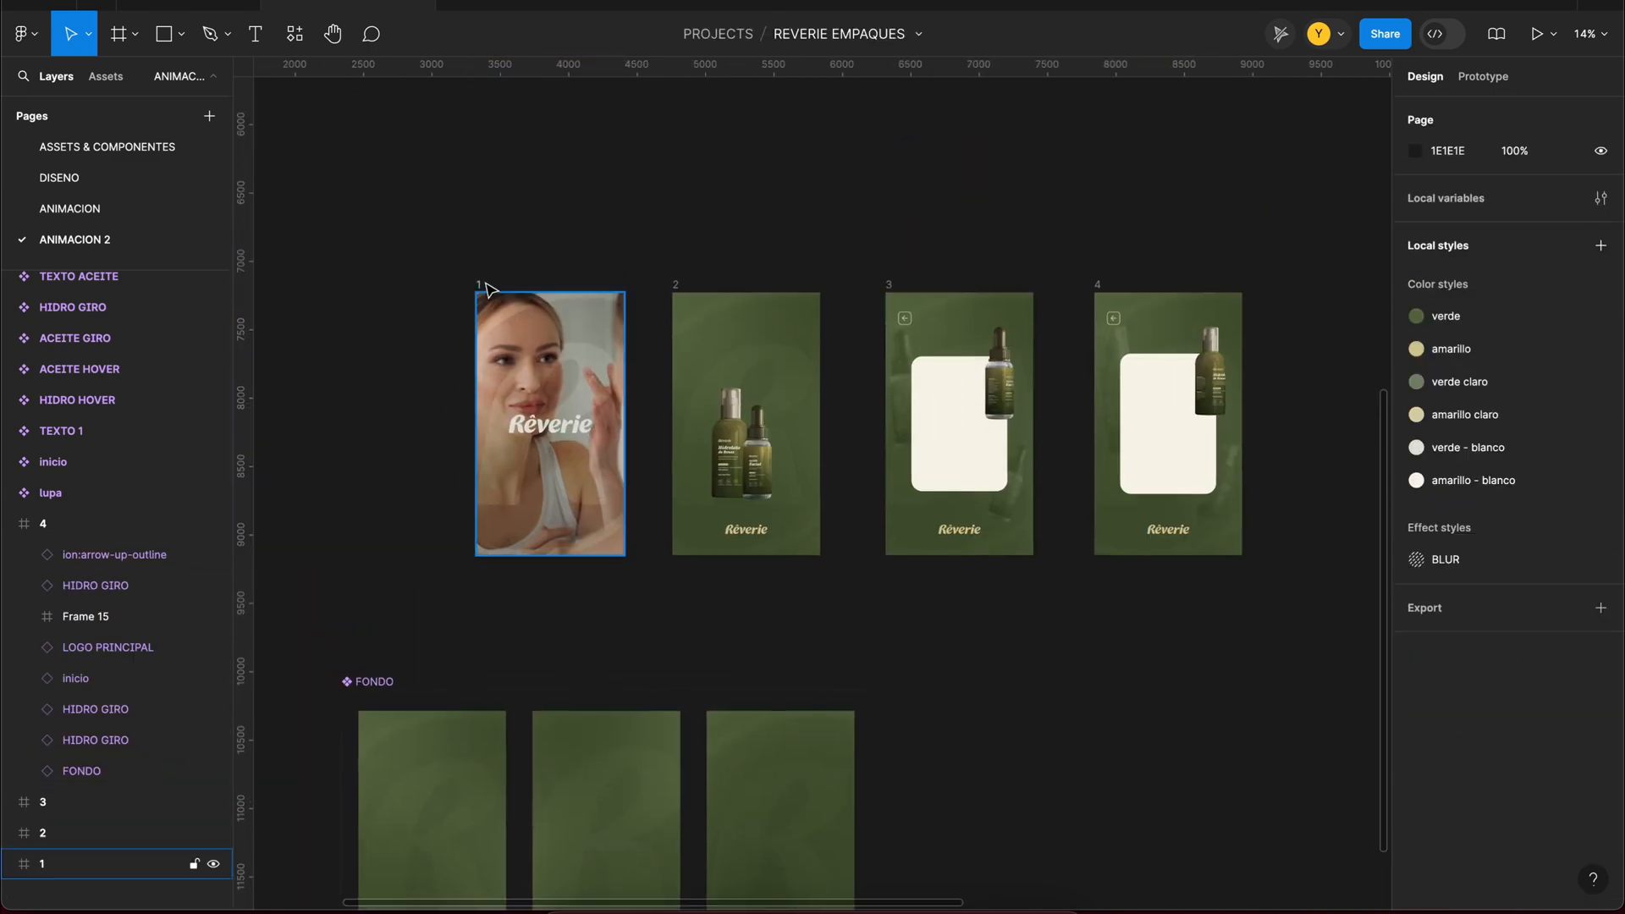
key(shift+space)
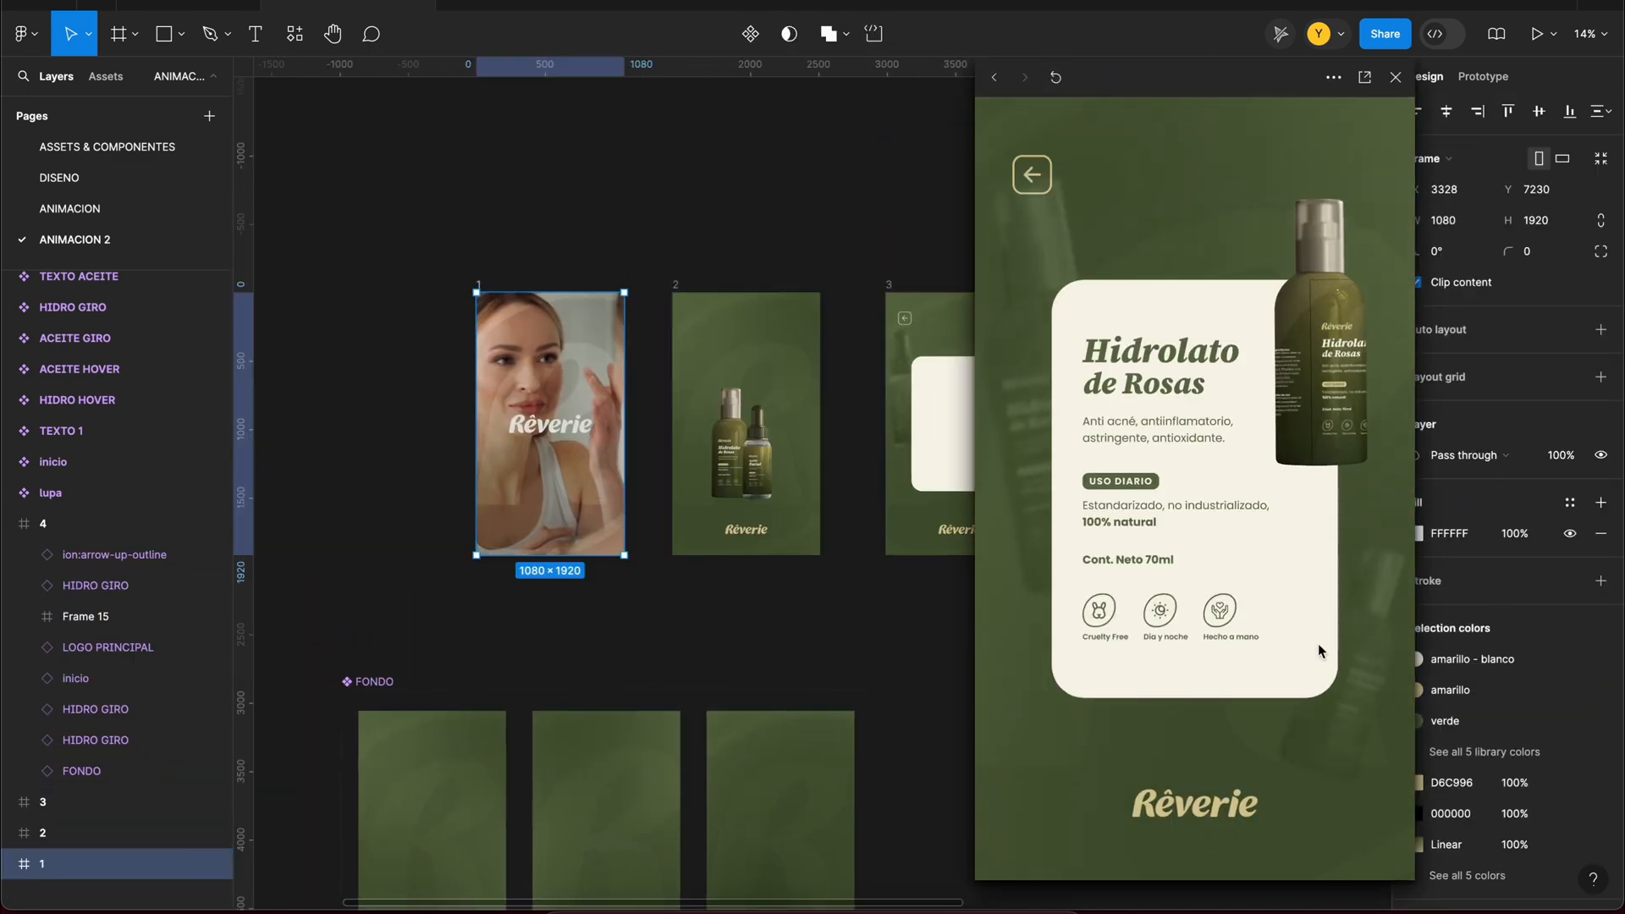
click(1395, 77)
Step: Try to replace frame 1's video background with the FONDO component
click(10, 863)
scroll(127, 863, down, 1)
click(82, 894)
key(super+shift+r)
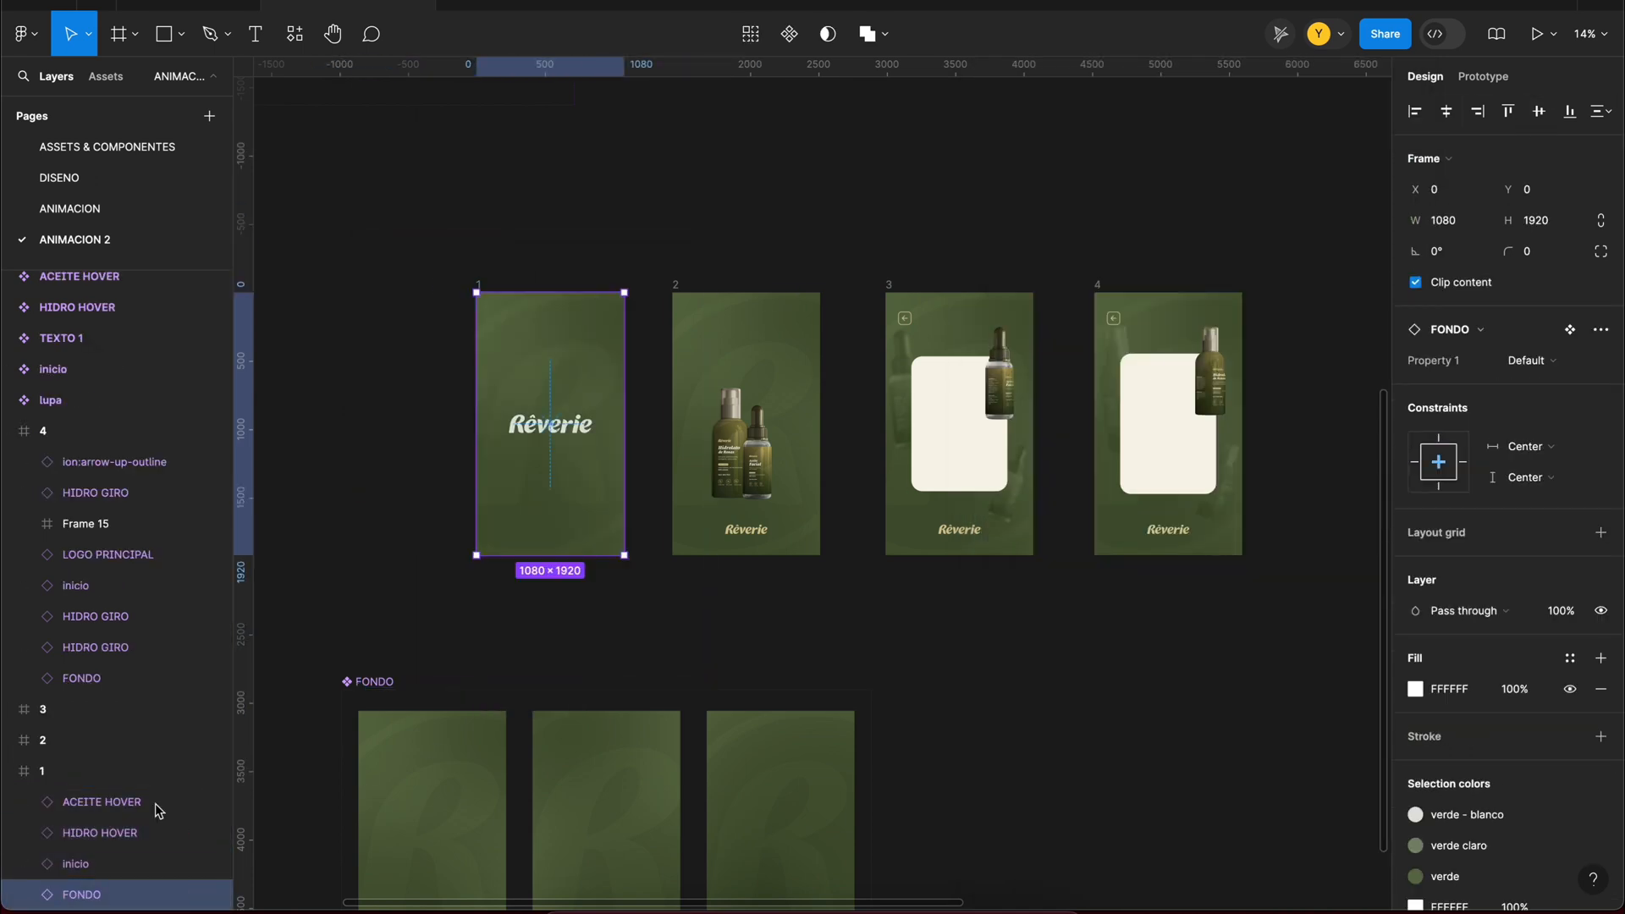
key(super+z)
right_click(86, 894)
click(156, 555)
key(super+z)
key(super+z)
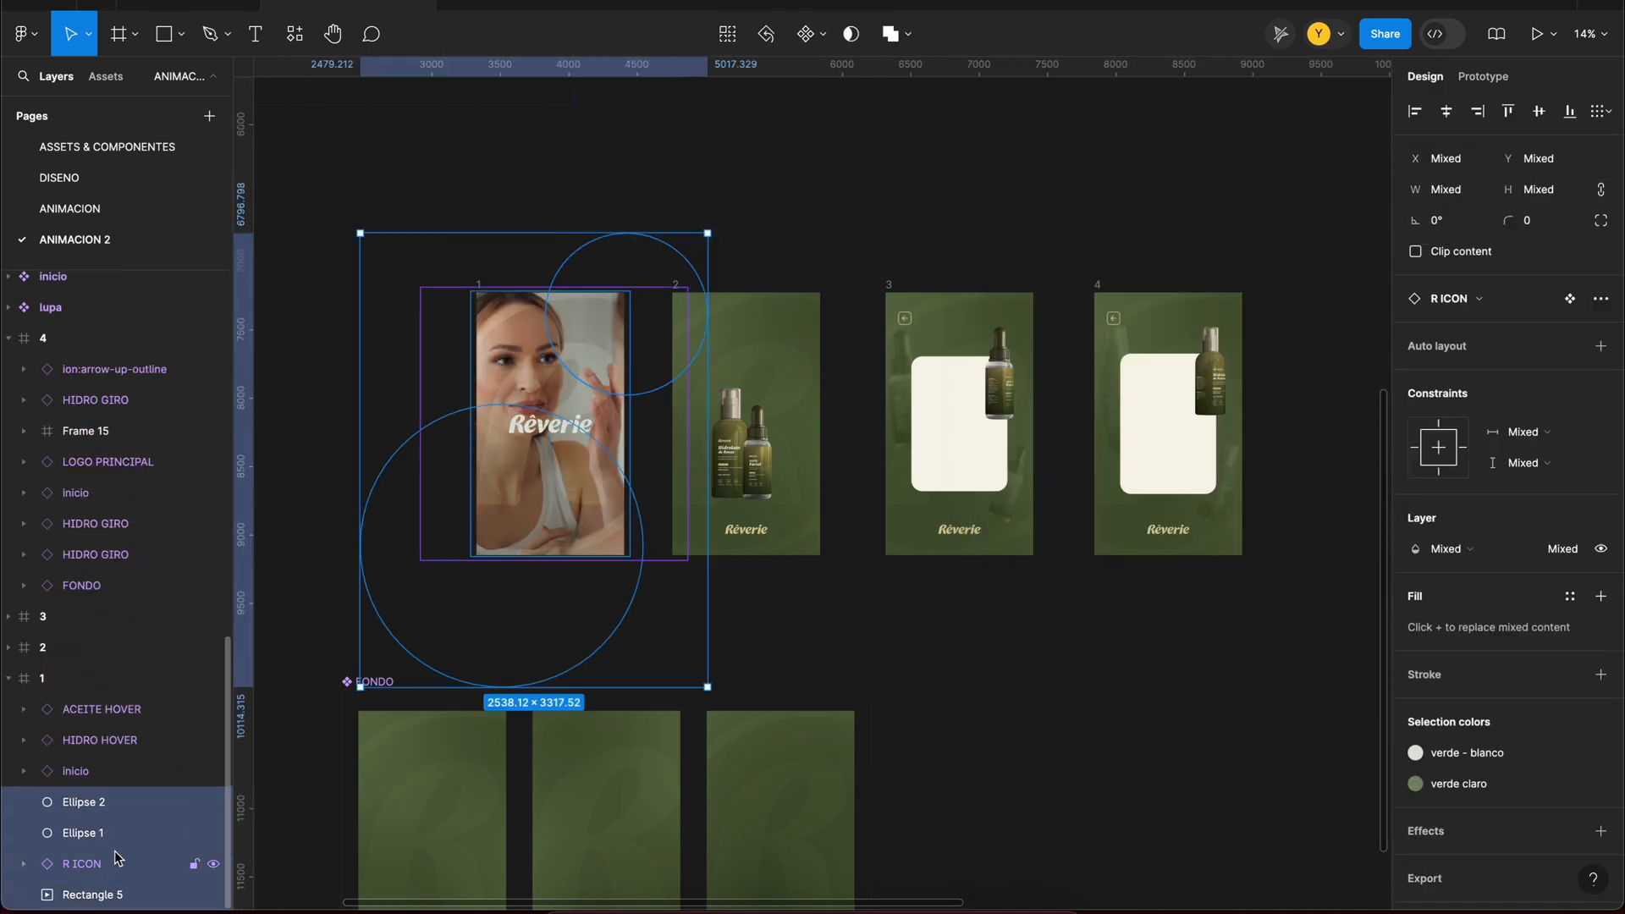
Step: Place a FONDO instance behind frame 1's video background layers and name their group FONDO 1
key(super+v)
drag(92, 711, 94, 849)
click(111, 812)
key(Return)
Step: Copy the FONDO 1 group from frame 1 into frame 2 and preview the transition
key(super+c)
click(100, 648)
key(super+v)
scroll(100, 682, down, 1)
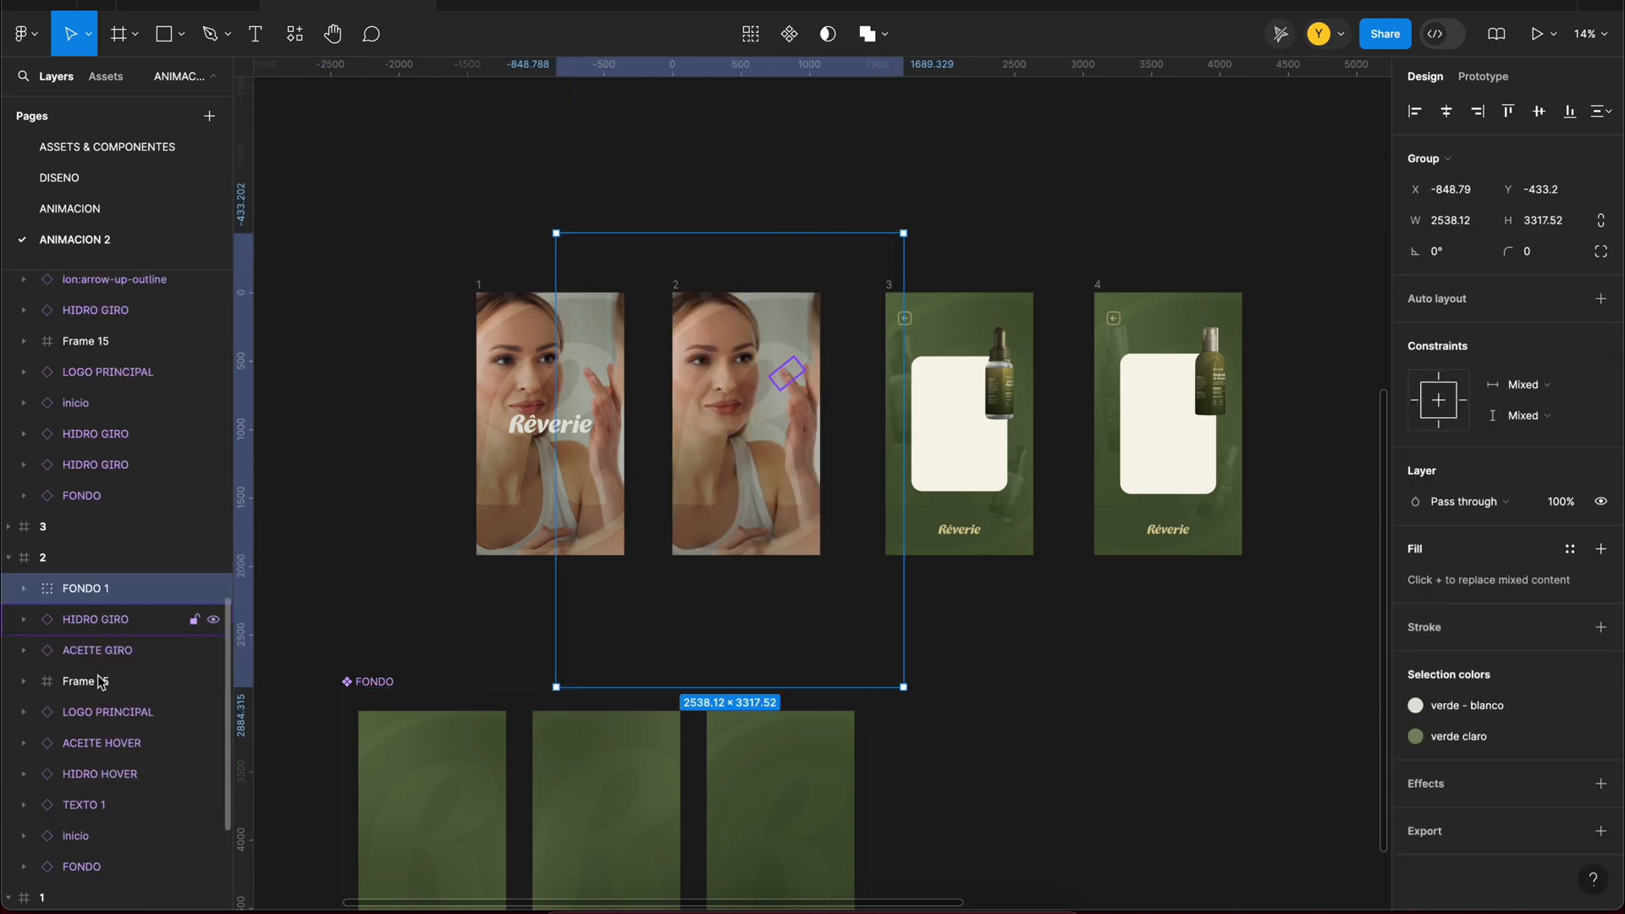
key(shift+space)
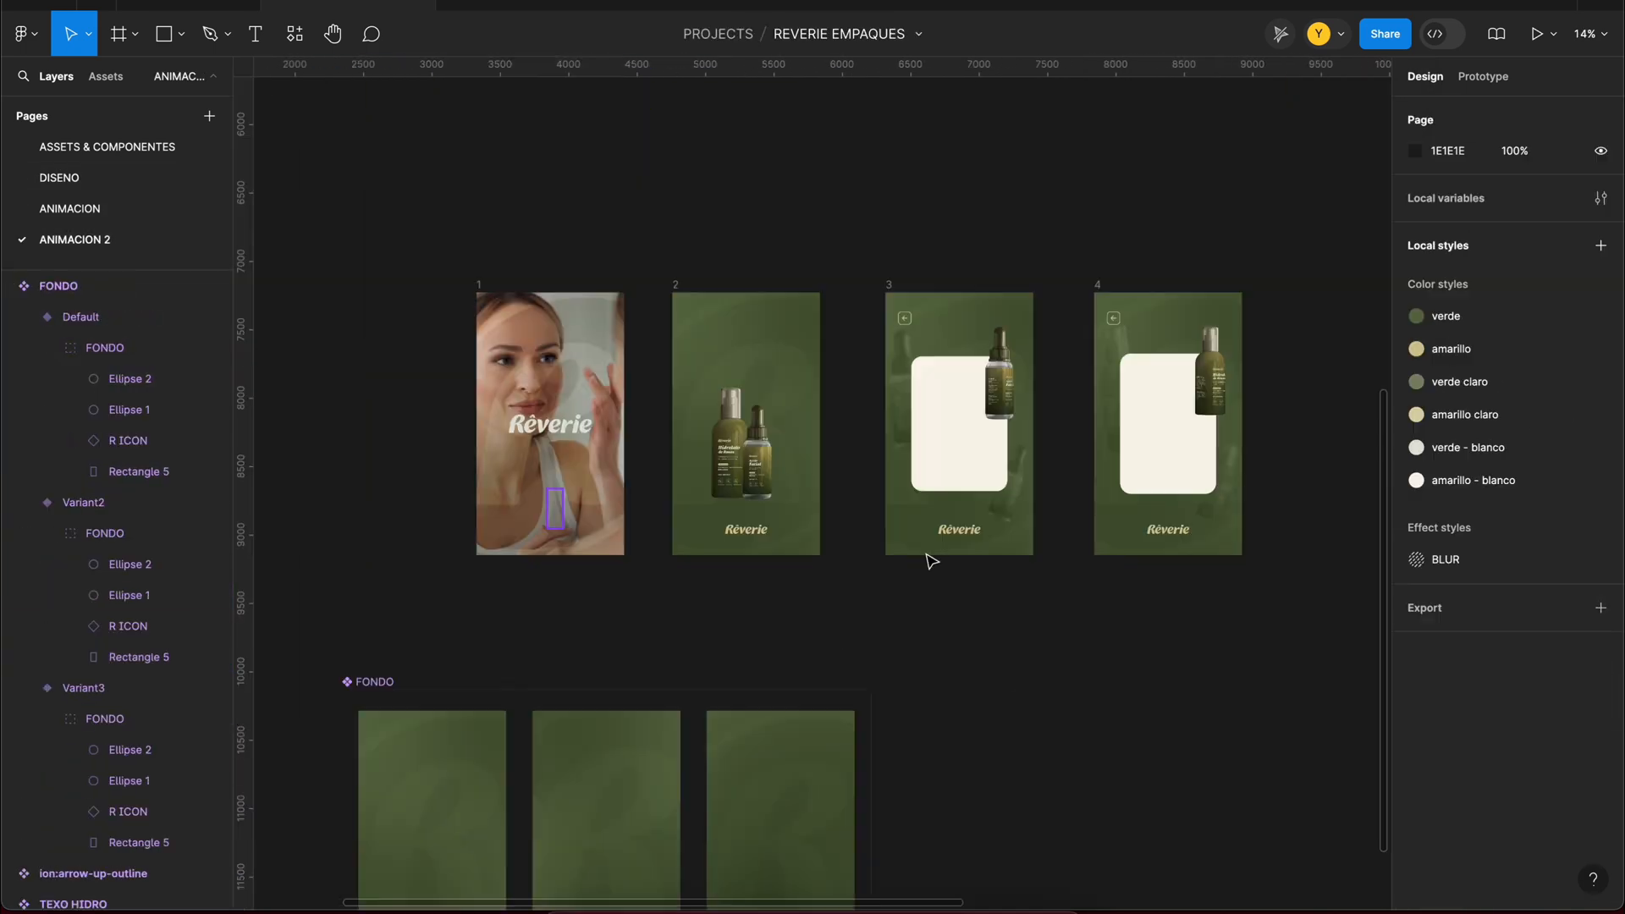
Step: Adjust the Rectangle 7 gradient overlay on HIDRO GIRO's middle bottle and fit the last bottle's overlay at about 802 × 1633
scroll(1216, 374, up, 10)
scroll(1081, 602, down, 3)
scroll(1156, 189, down, 10)
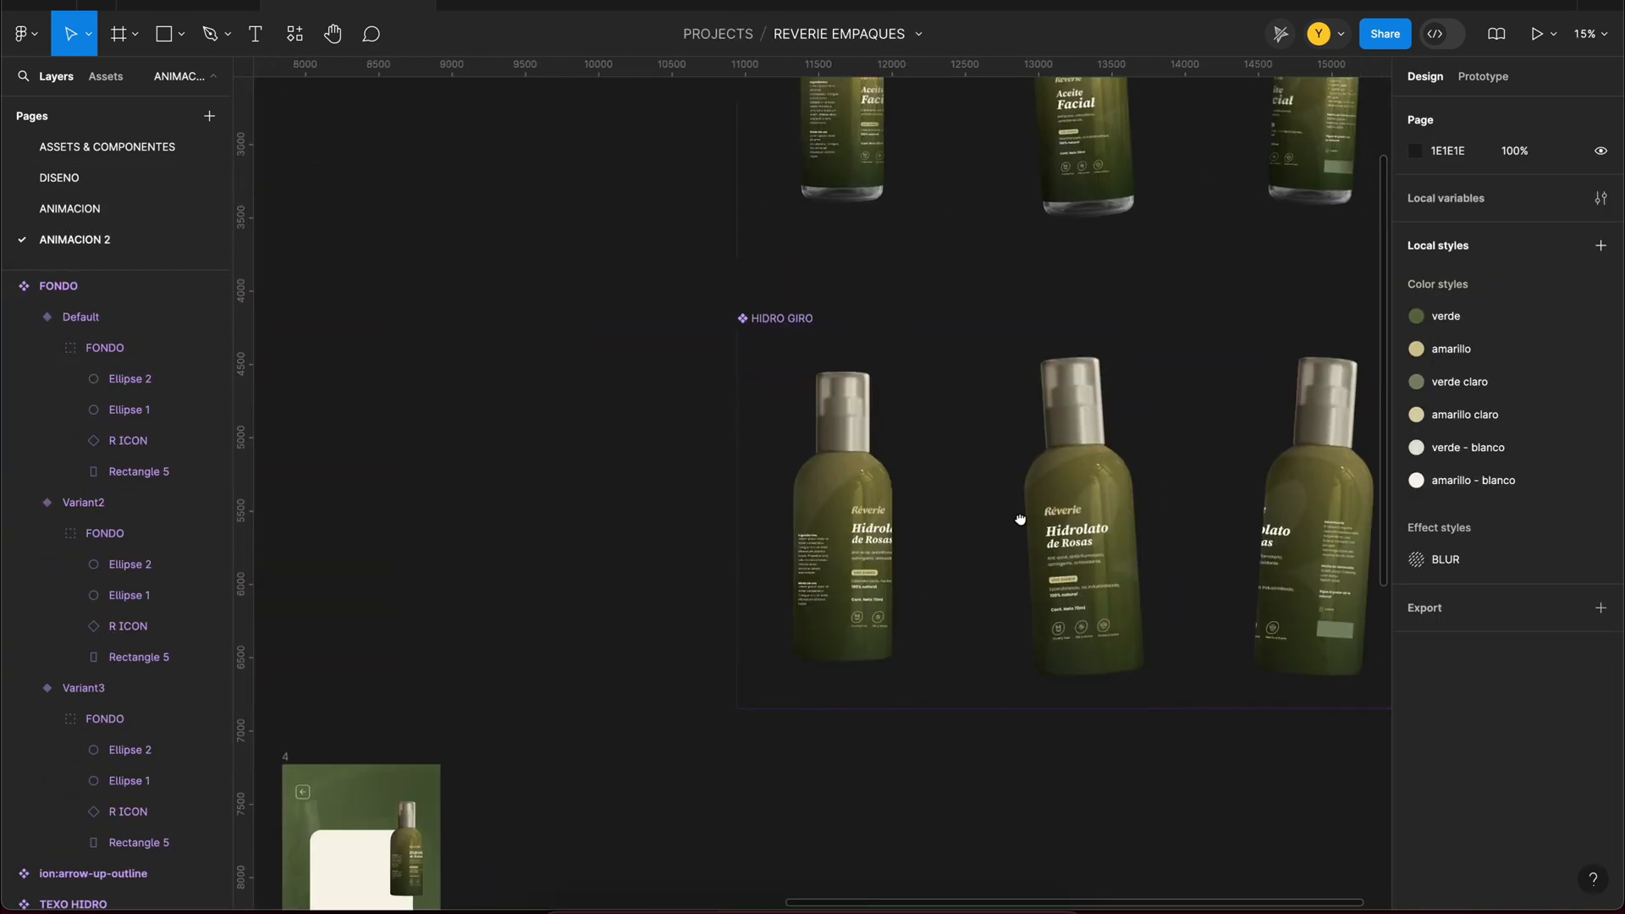
scroll(1019, 519, up, 3)
double_click(743, 289)
double_click(741, 738)
scroll(729, 488, up, 3)
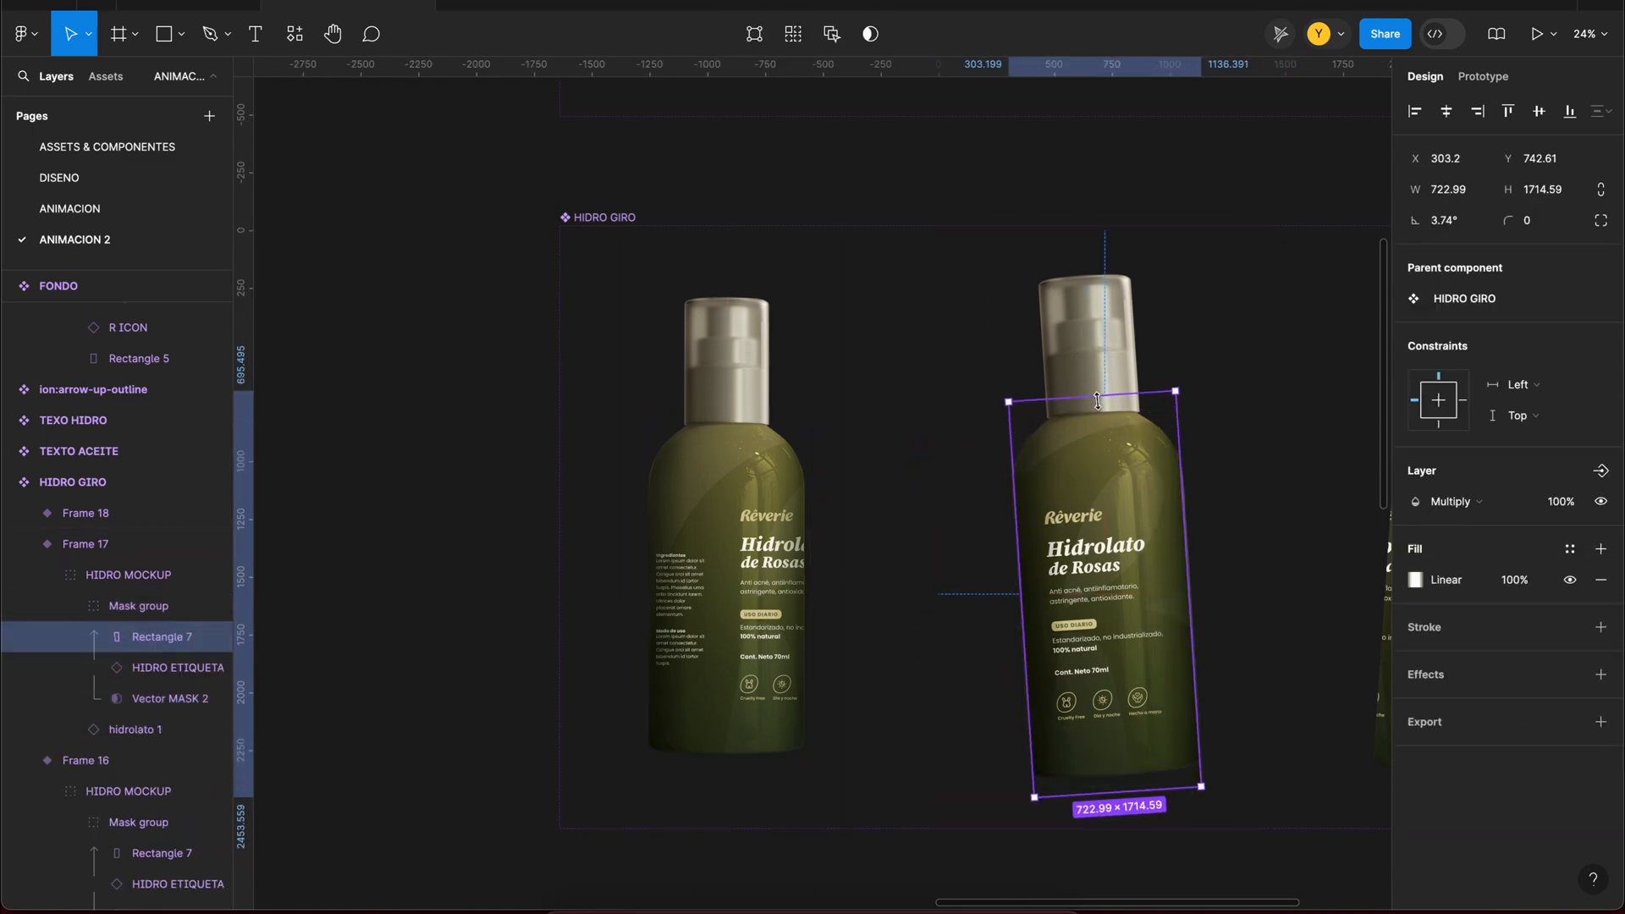
drag(1180, 761, 1182, 781)
key(super+c)
scroll(1100, 660, right, 5)
double_click(1008, 555)
key(super+v)
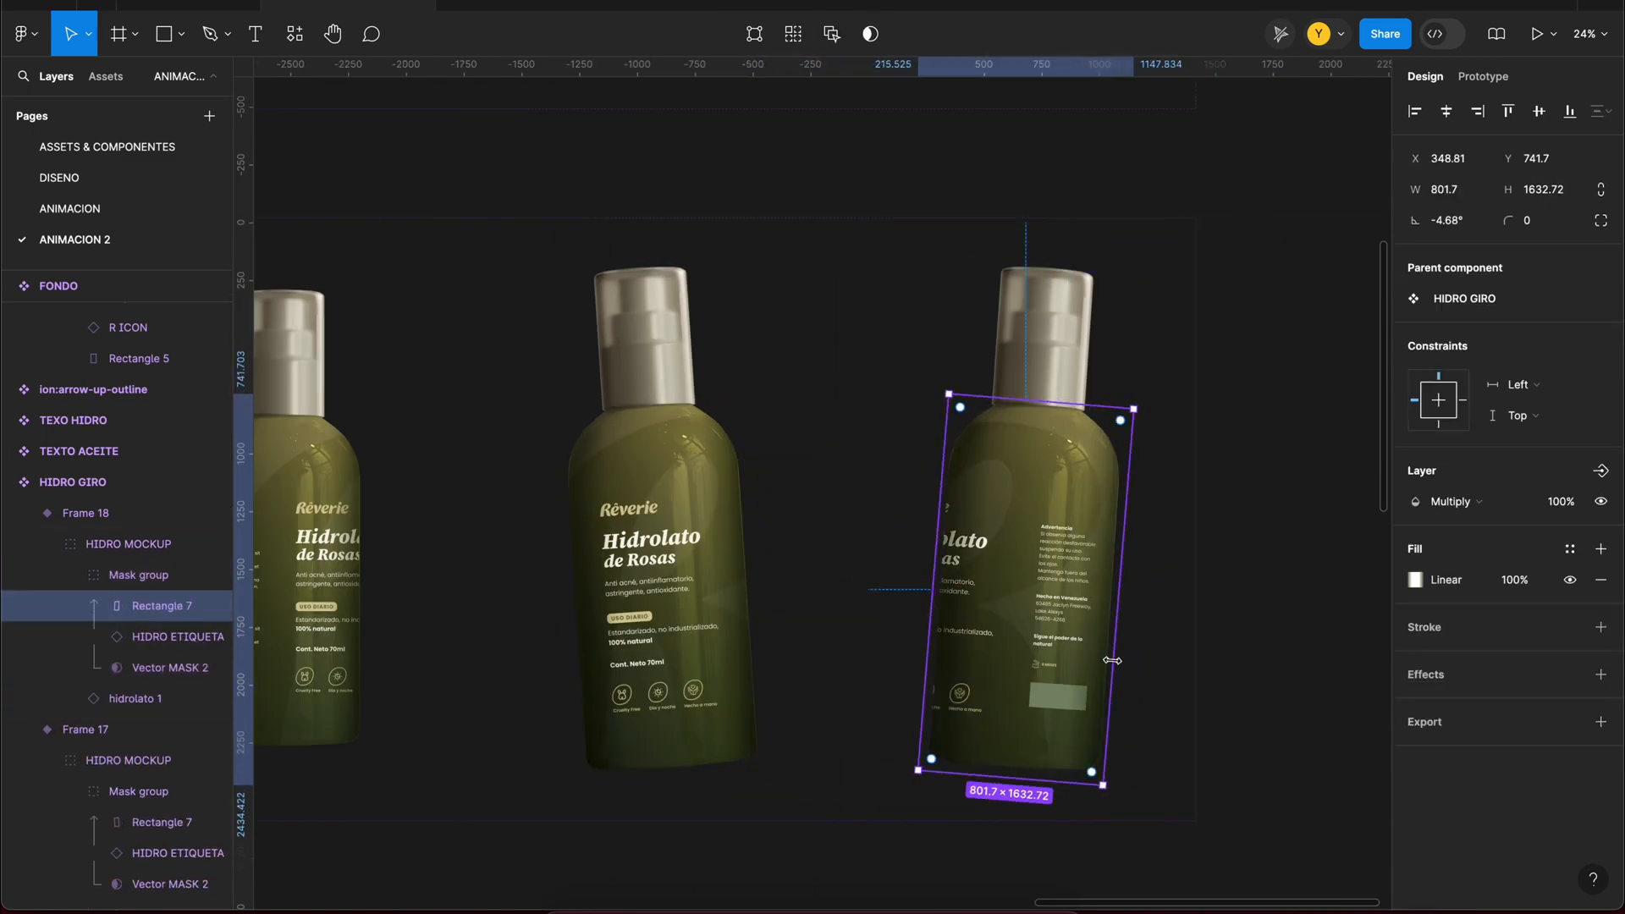
click(1178, 542)
Step: Duplicate frame 1 beside frame 4 and rename the copy 5
scroll(1176, 474, down, 10)
scroll(664, 387, up, 4)
click(543, 383)
click(728, 368)
scroll(761, 364, up, 4)
click(384, 398)
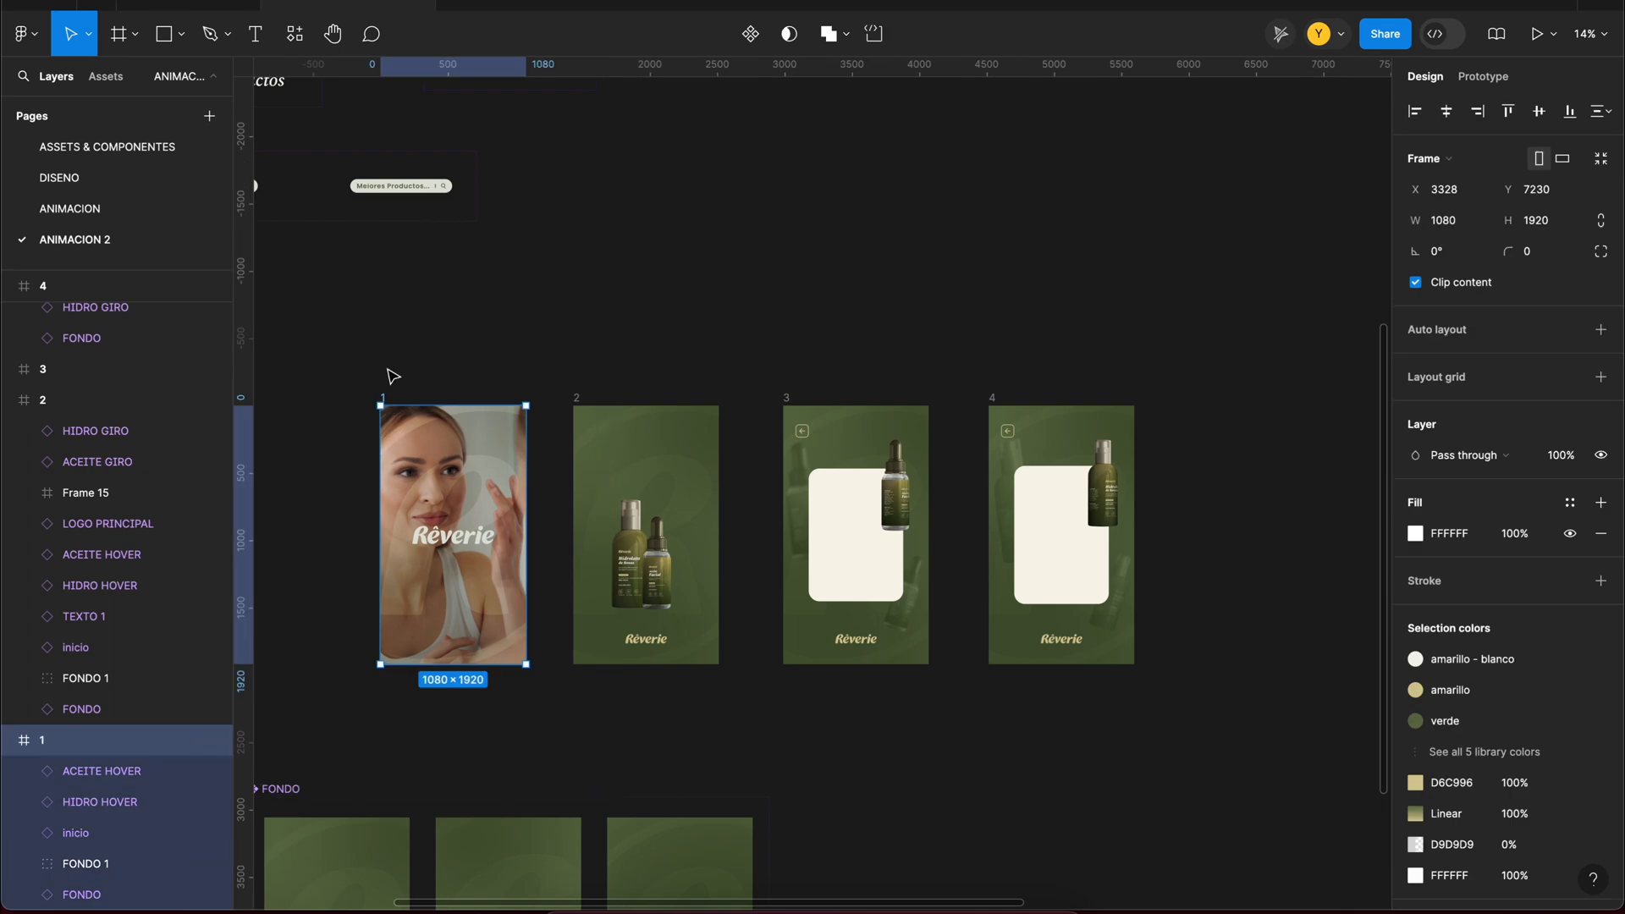
alt+drag(386, 399, 1153, 413)
double_click(1149, 397)
text(5)
click(1219, 535)
Step: Replace the inicio instance in frame 5 with the LOGO PRINCIPAL component, scaled to about 607 × 134
scroll(429, 84, left, 5)
click(411, 298)
click(949, 589)
click(294, 34)
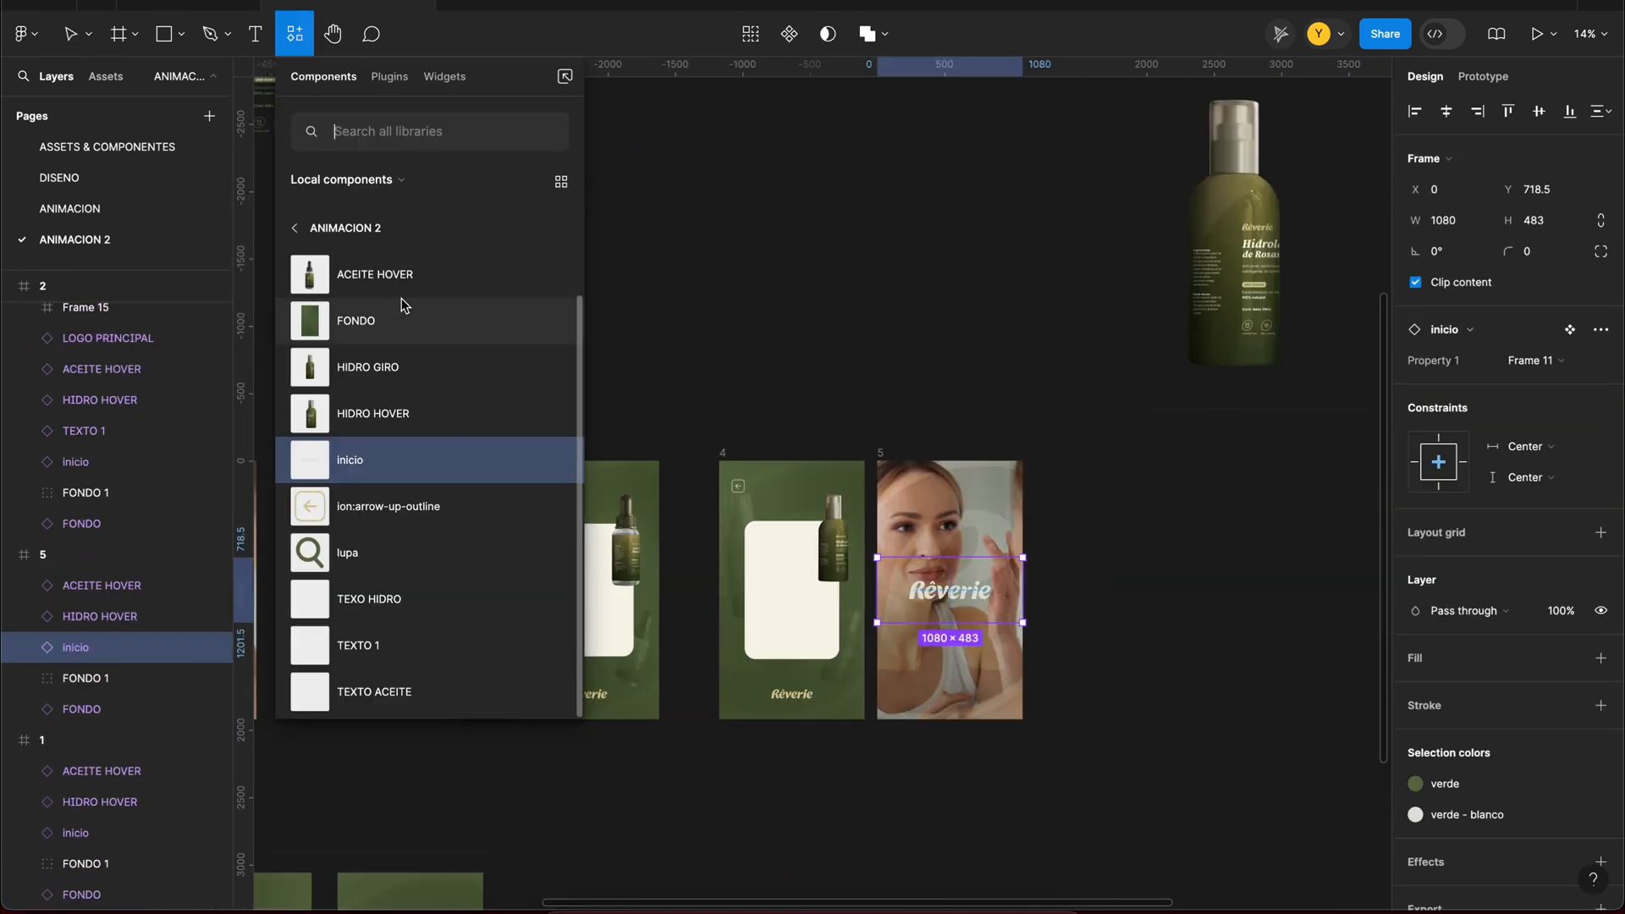
click(325, 228)
drag(434, 428, 860, 421)
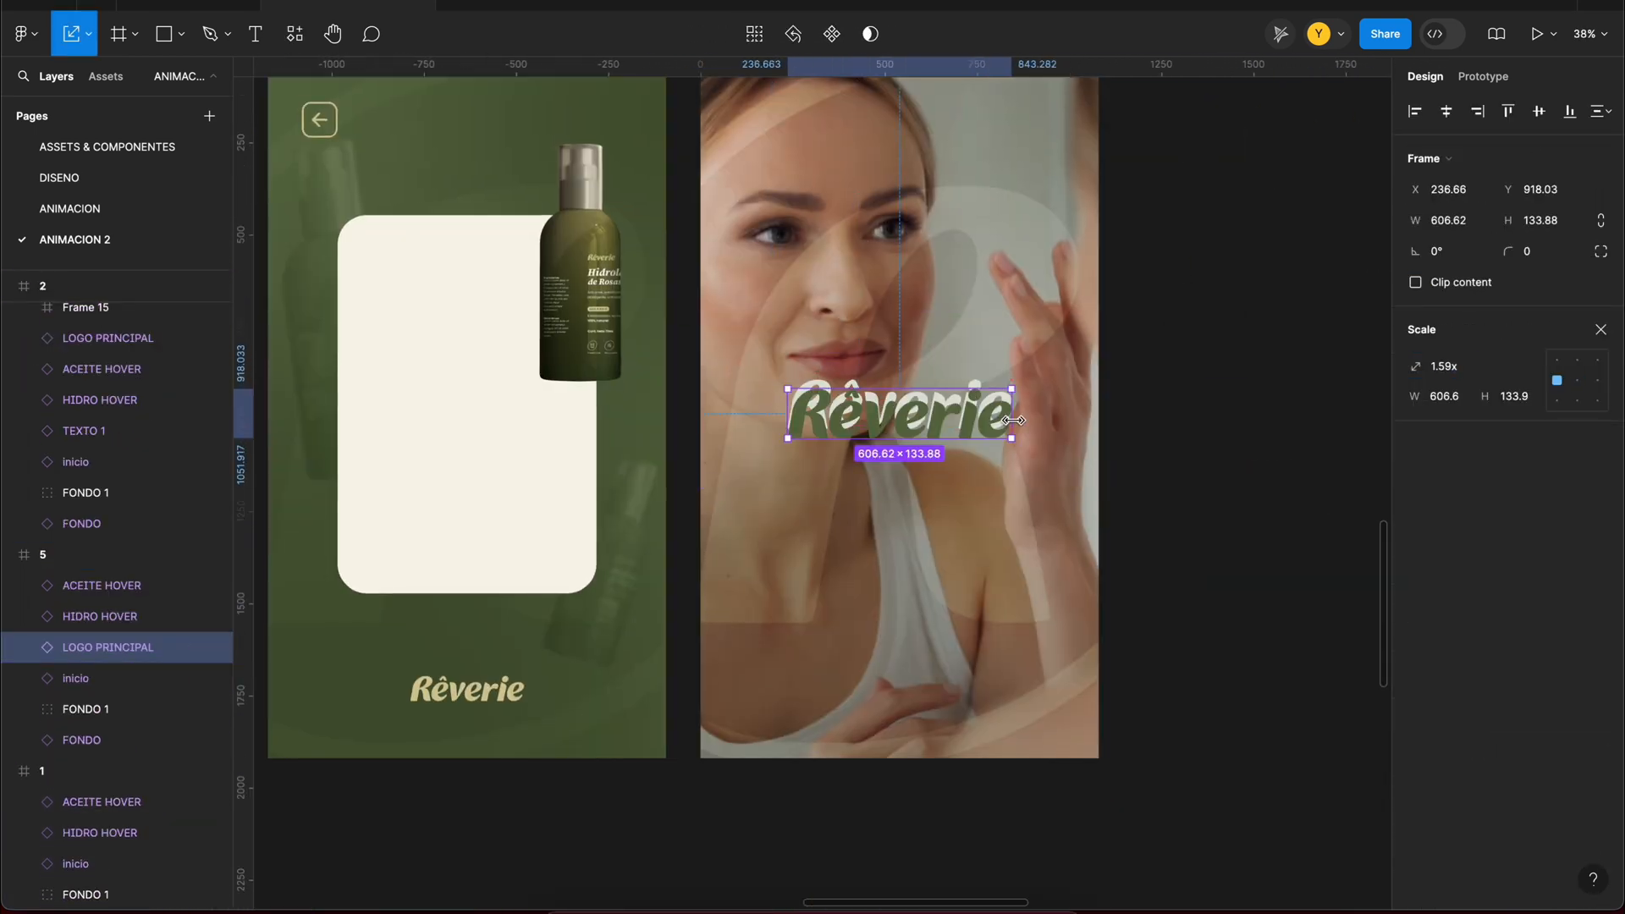
Step: Replace the video fill of Rectangle 5 in frame 5's FONDO 1 group with the clip of the woman wearing a towel
click(61, 709)
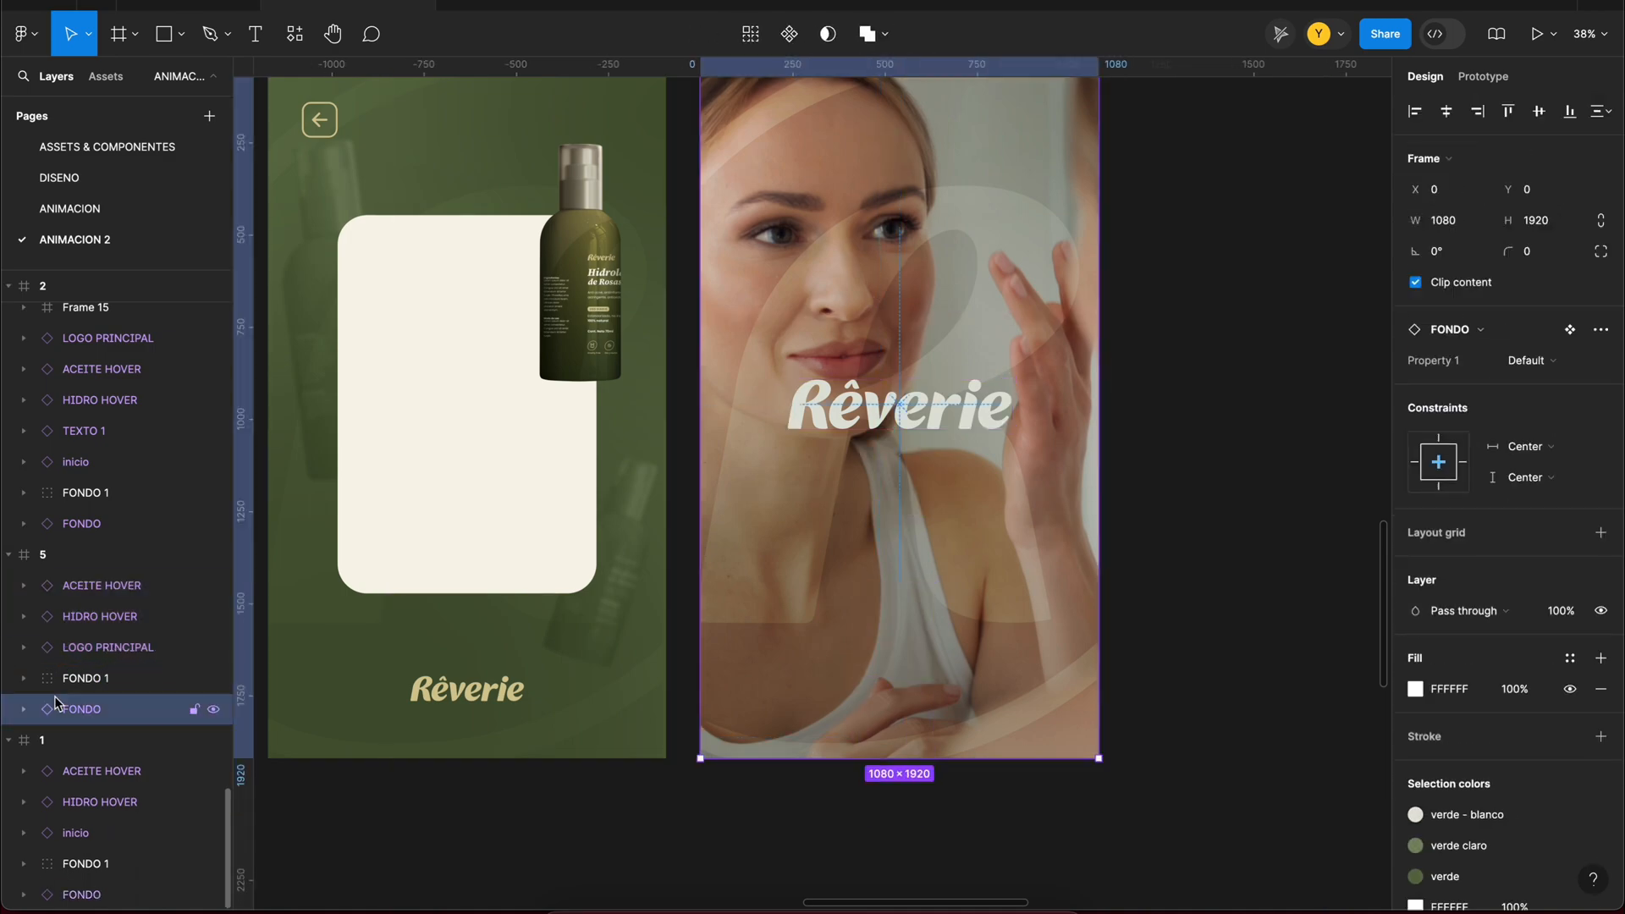
click(84, 679)
click(23, 679)
click(116, 802)
click(1415, 502)
click(1275, 682)
click(850, 374)
click(1139, 675)
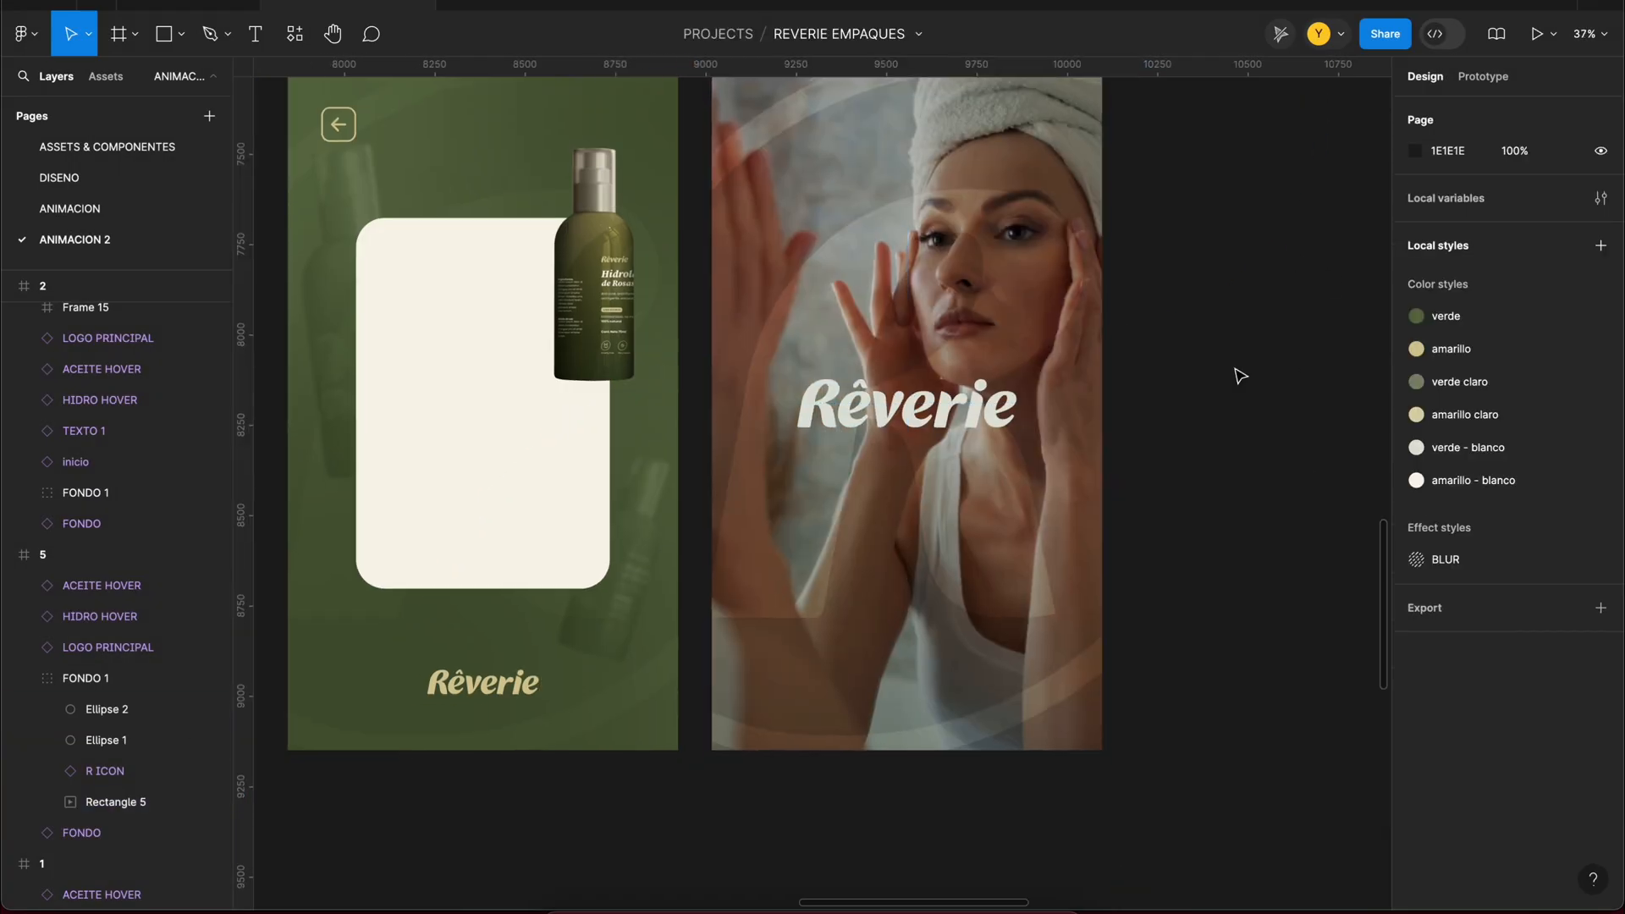
click(761, 208)
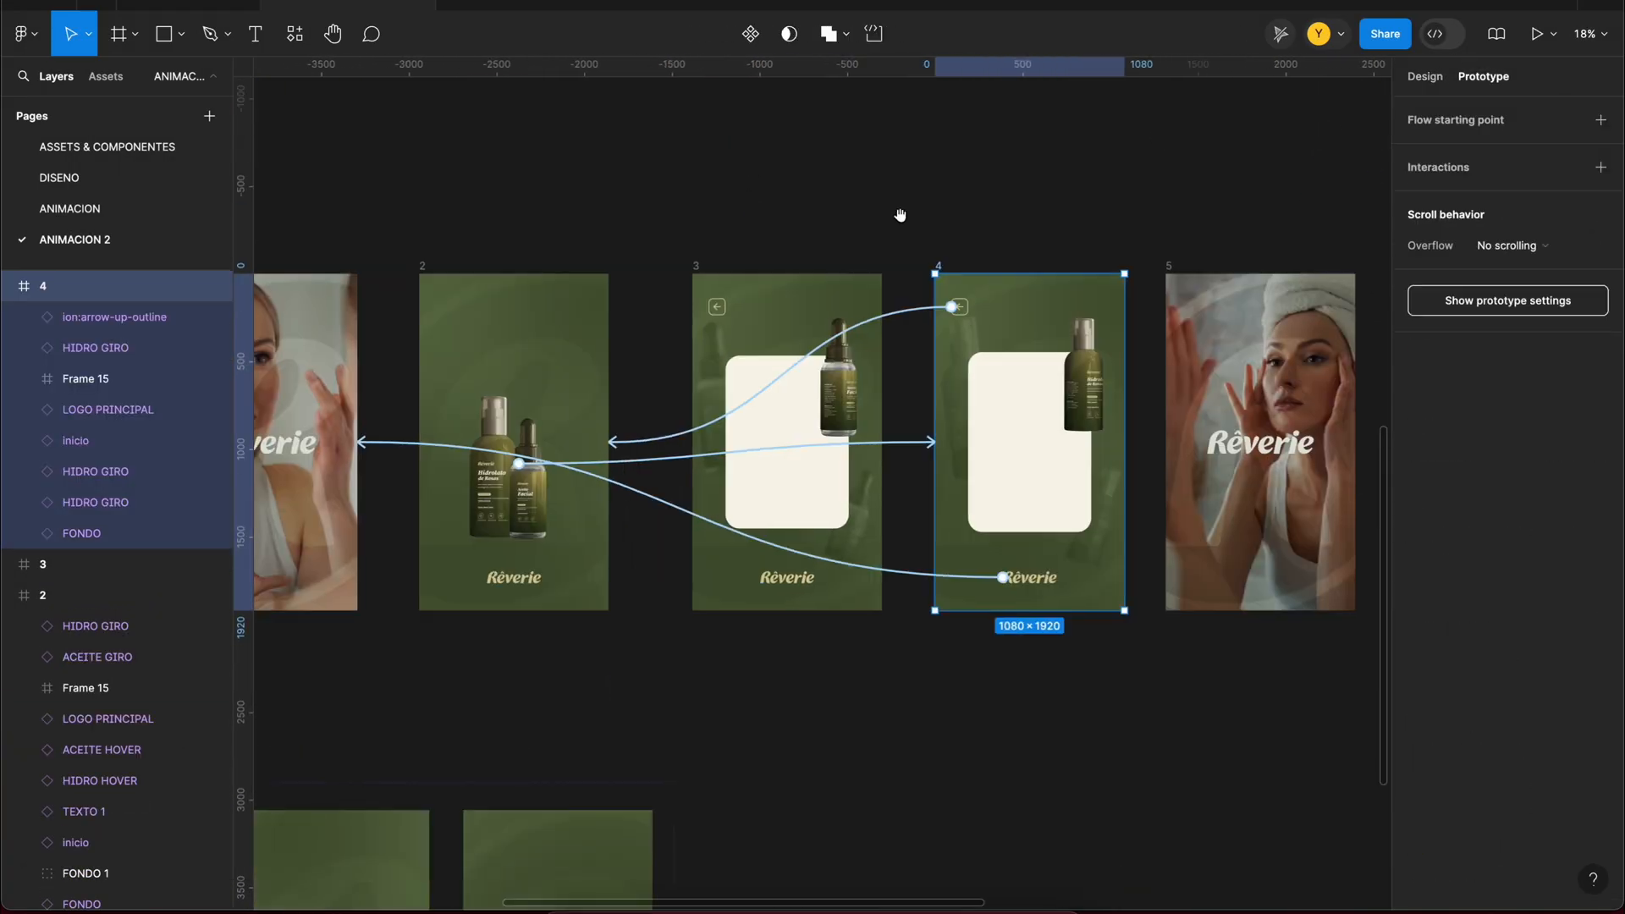
Step: Link frame 2's Rêverie logo to frame 5 with a 4000 ms smart-animate hover transition and remove its link to frame 1
click(513, 574)
drag(515, 574, 1202, 457)
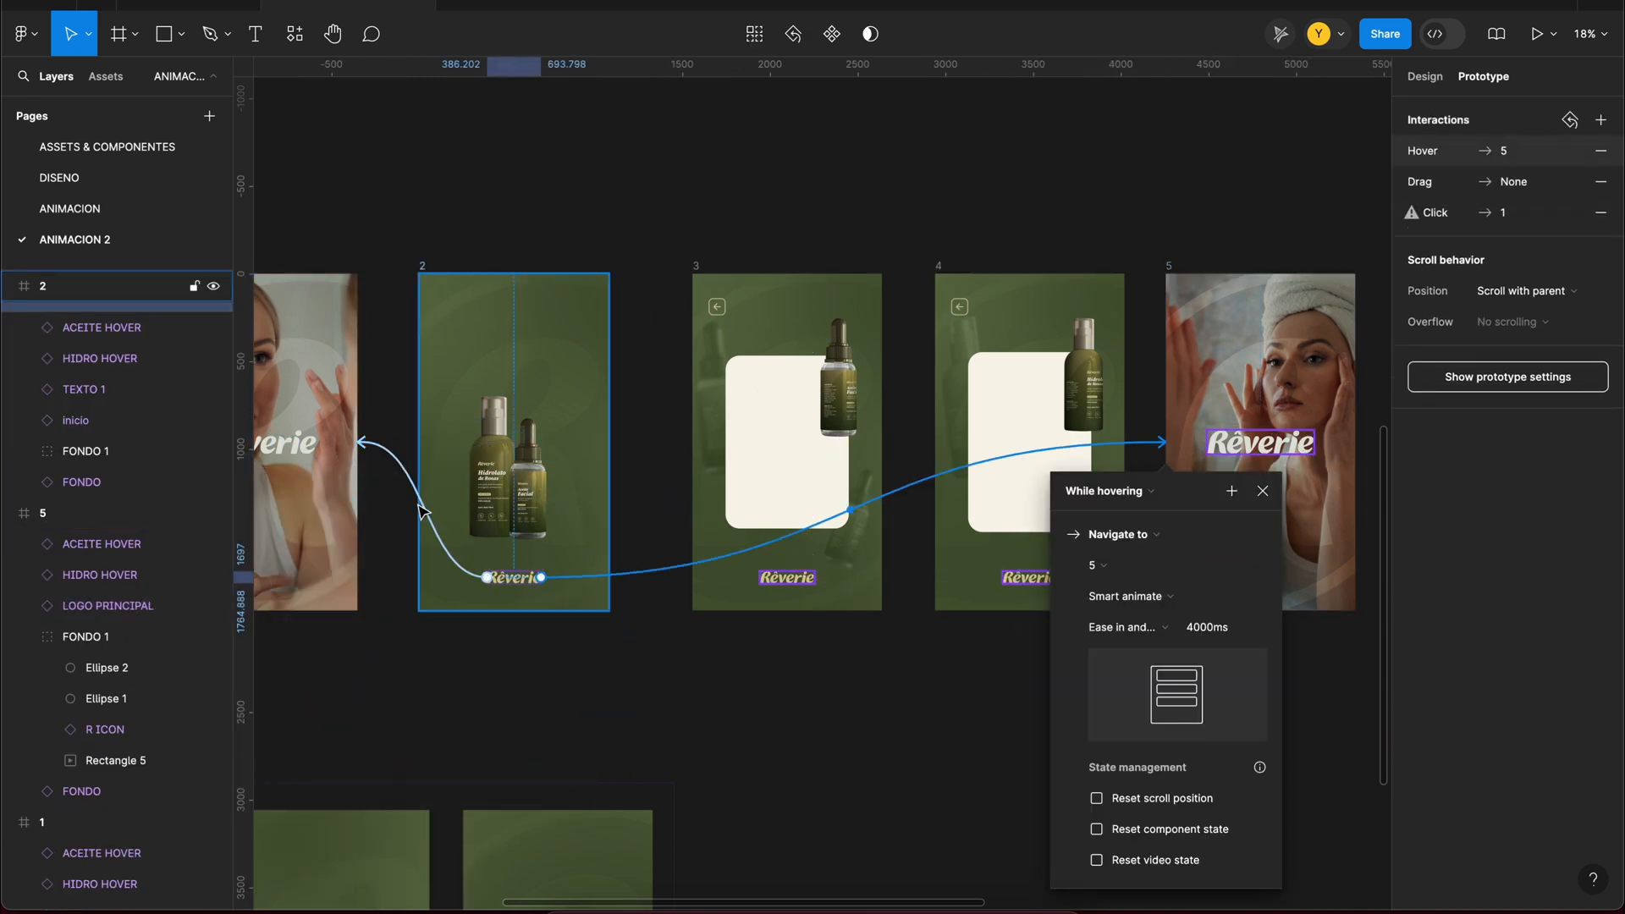
click(419, 508)
key(Delete)
Step: Replace the existing link on frame 3's Rêverie logo with one to frame 5
click(787, 577)
click(671, 570)
key(Delete)
drag(814, 577, 1202, 457)
Step: Edit the easing of the while-hovering transition from frame 2's logo to frame 5
click(647, 588)
click(639, 573)
click(622, 747)
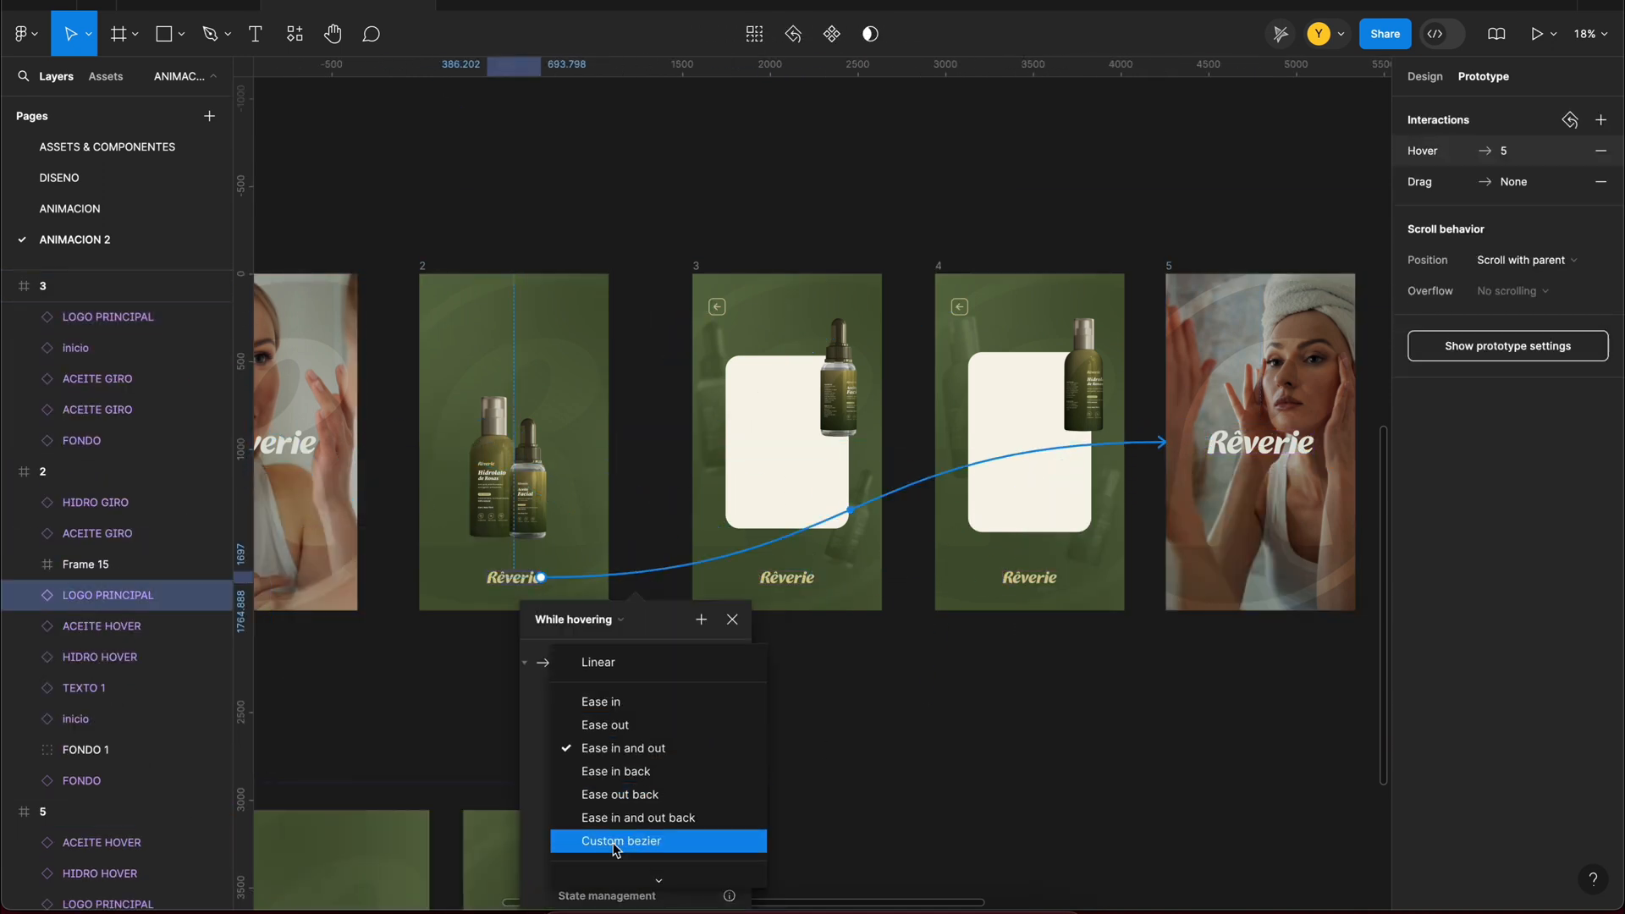
click(622, 787)
click(474, 677)
Step: Replace the existing link on frame 4's Rêverie logo with one to frame 5, keeping frame 4 in its original position
click(956, 576)
key(Delete)
drag(1057, 577, 1197, 503)
click(908, 592)
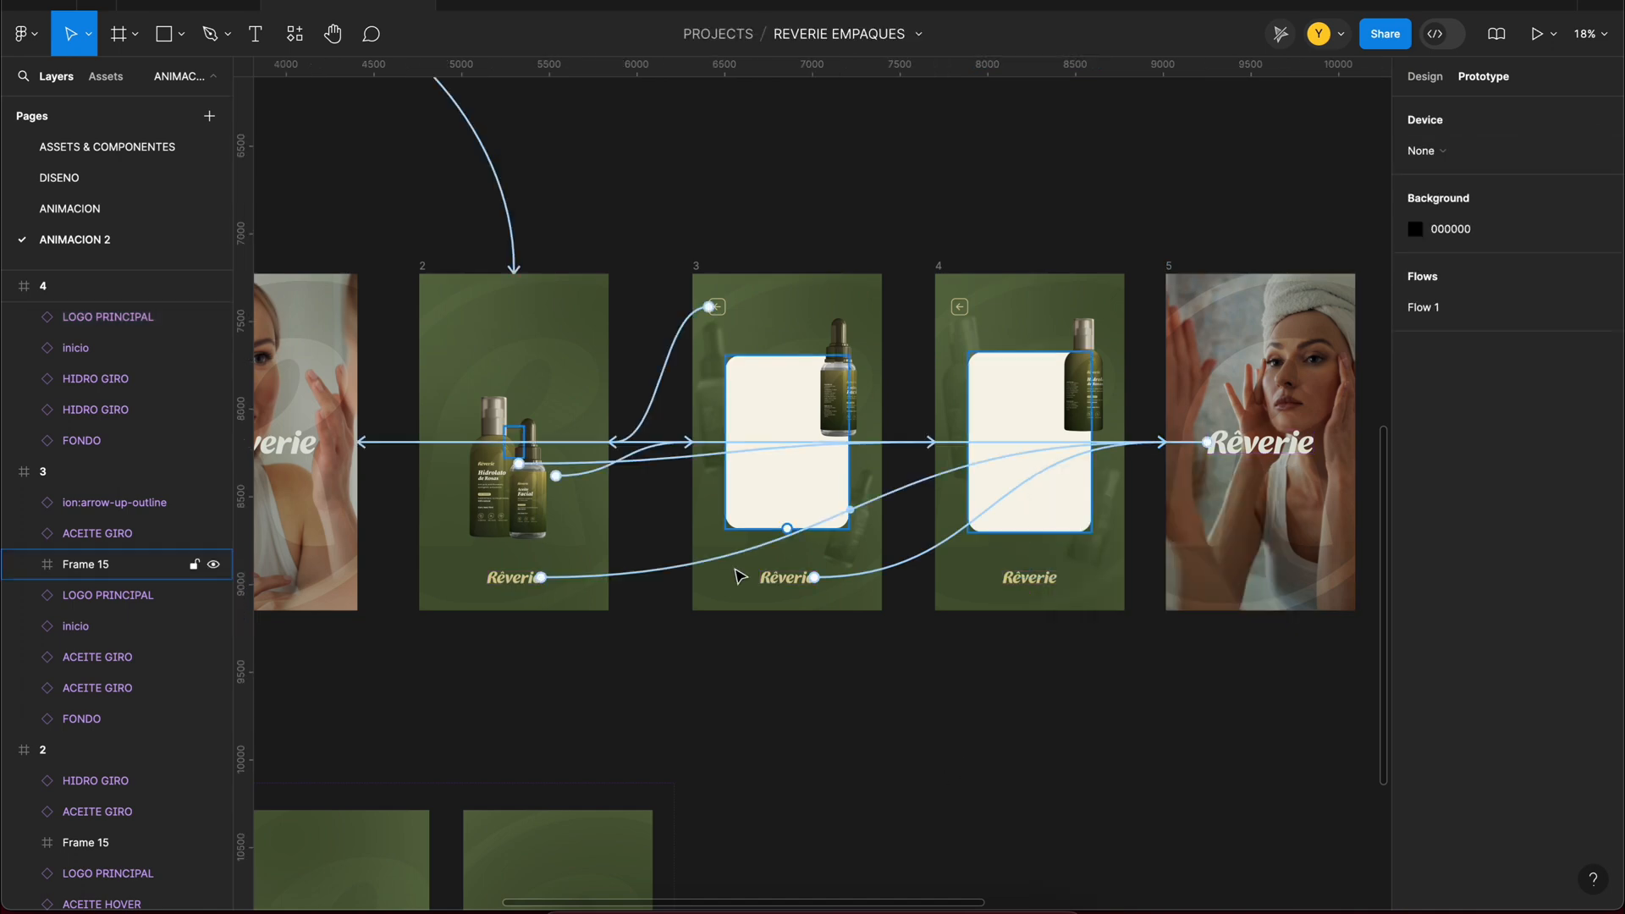
drag(940, 267, 948, 186)
key(super+z)
Step: Preview Flow 1, testing the search bar, both product cards, the back arrow and the logo link to the closing video
scroll(1050, 321, down, 3)
scroll(1003, 183, up, 1)
click(549, 339)
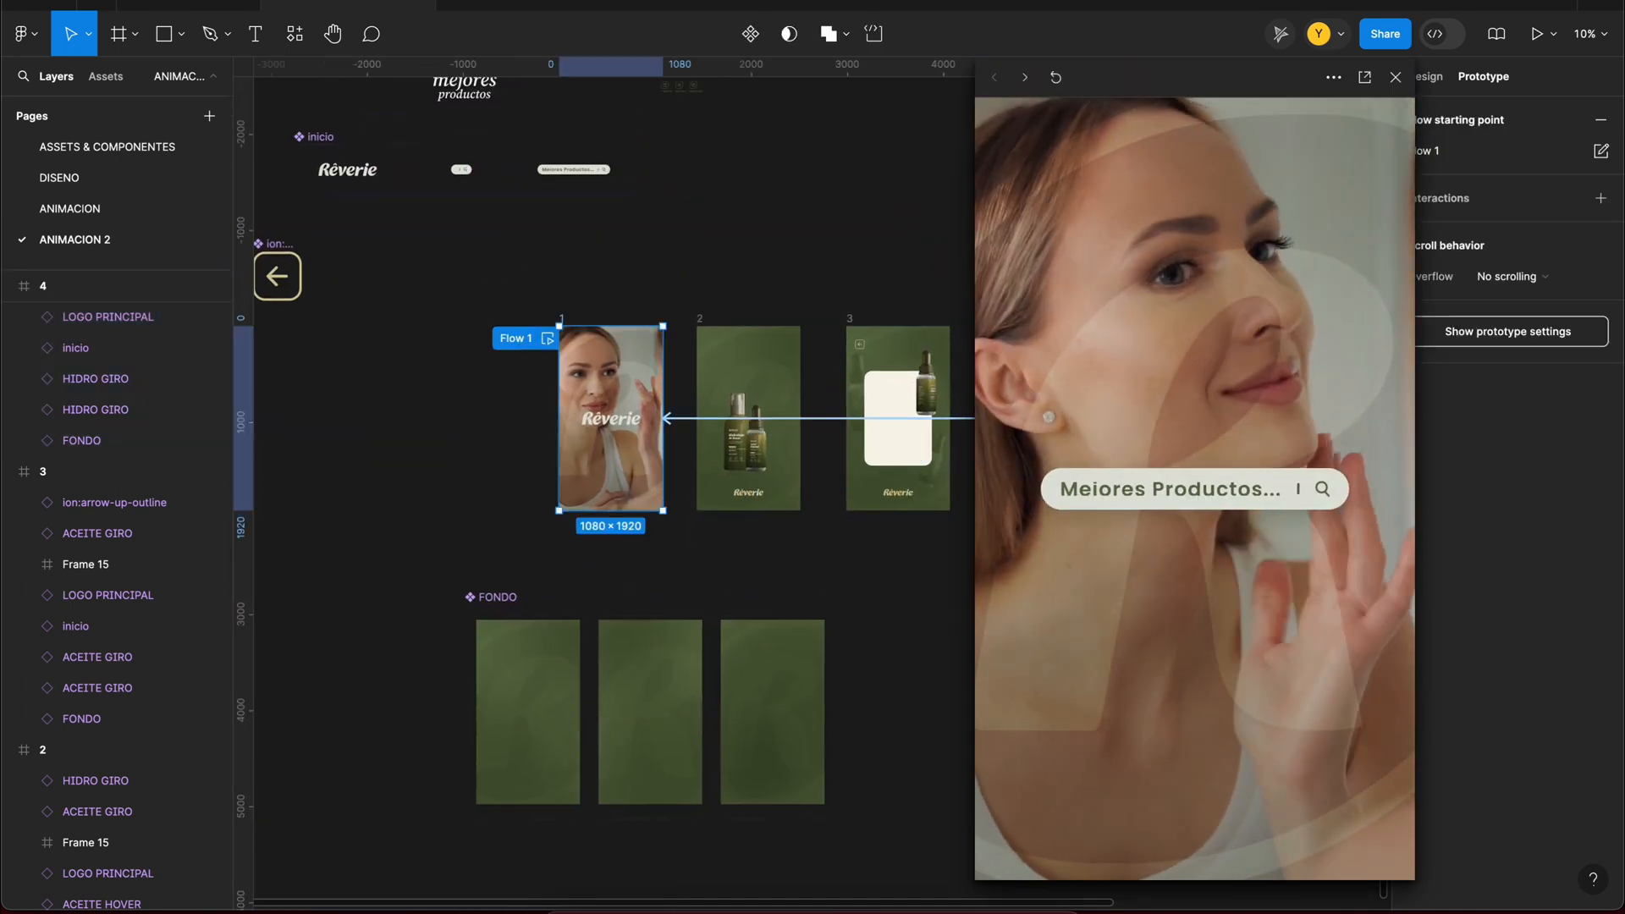
click(1323, 488)
click(1267, 597)
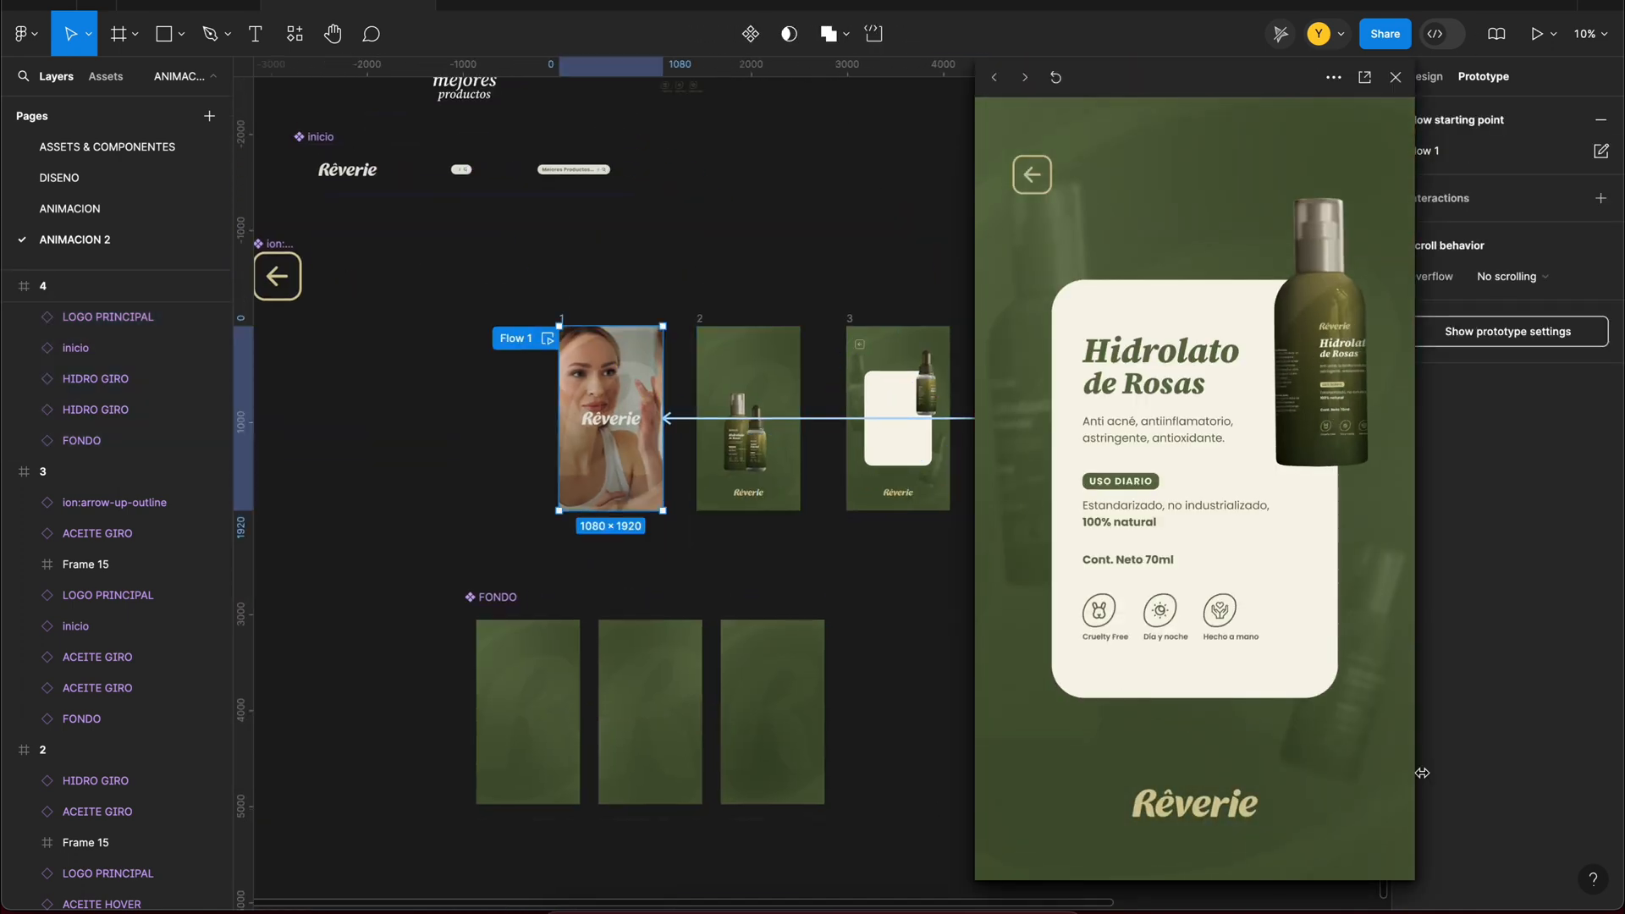
click(1032, 174)
click(1239, 584)
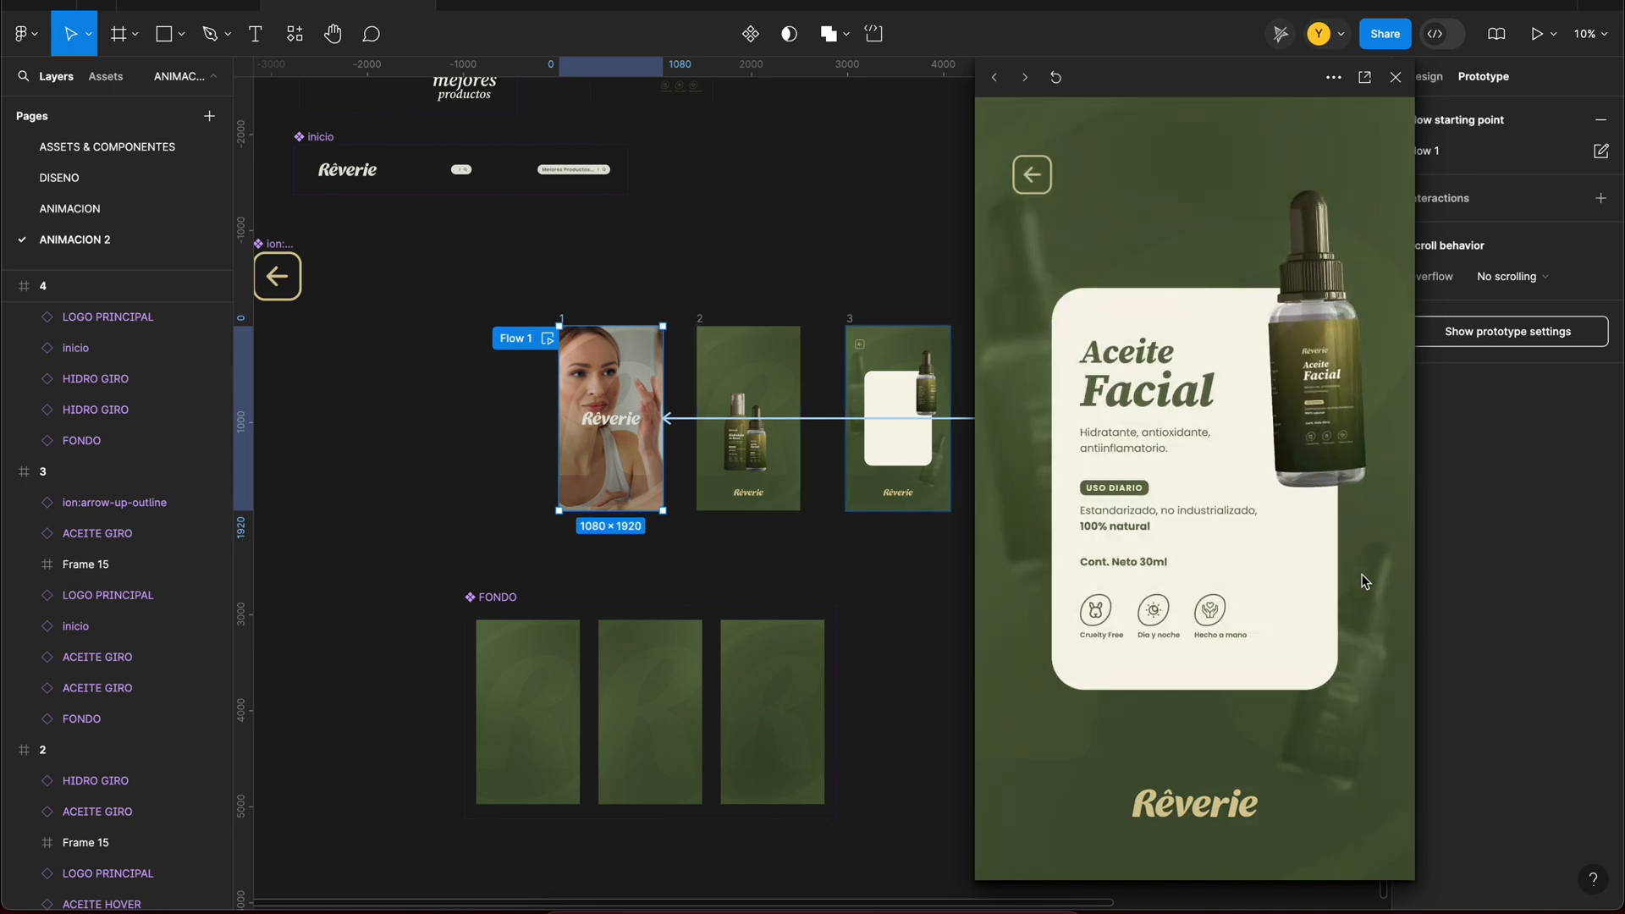
click(1192, 802)
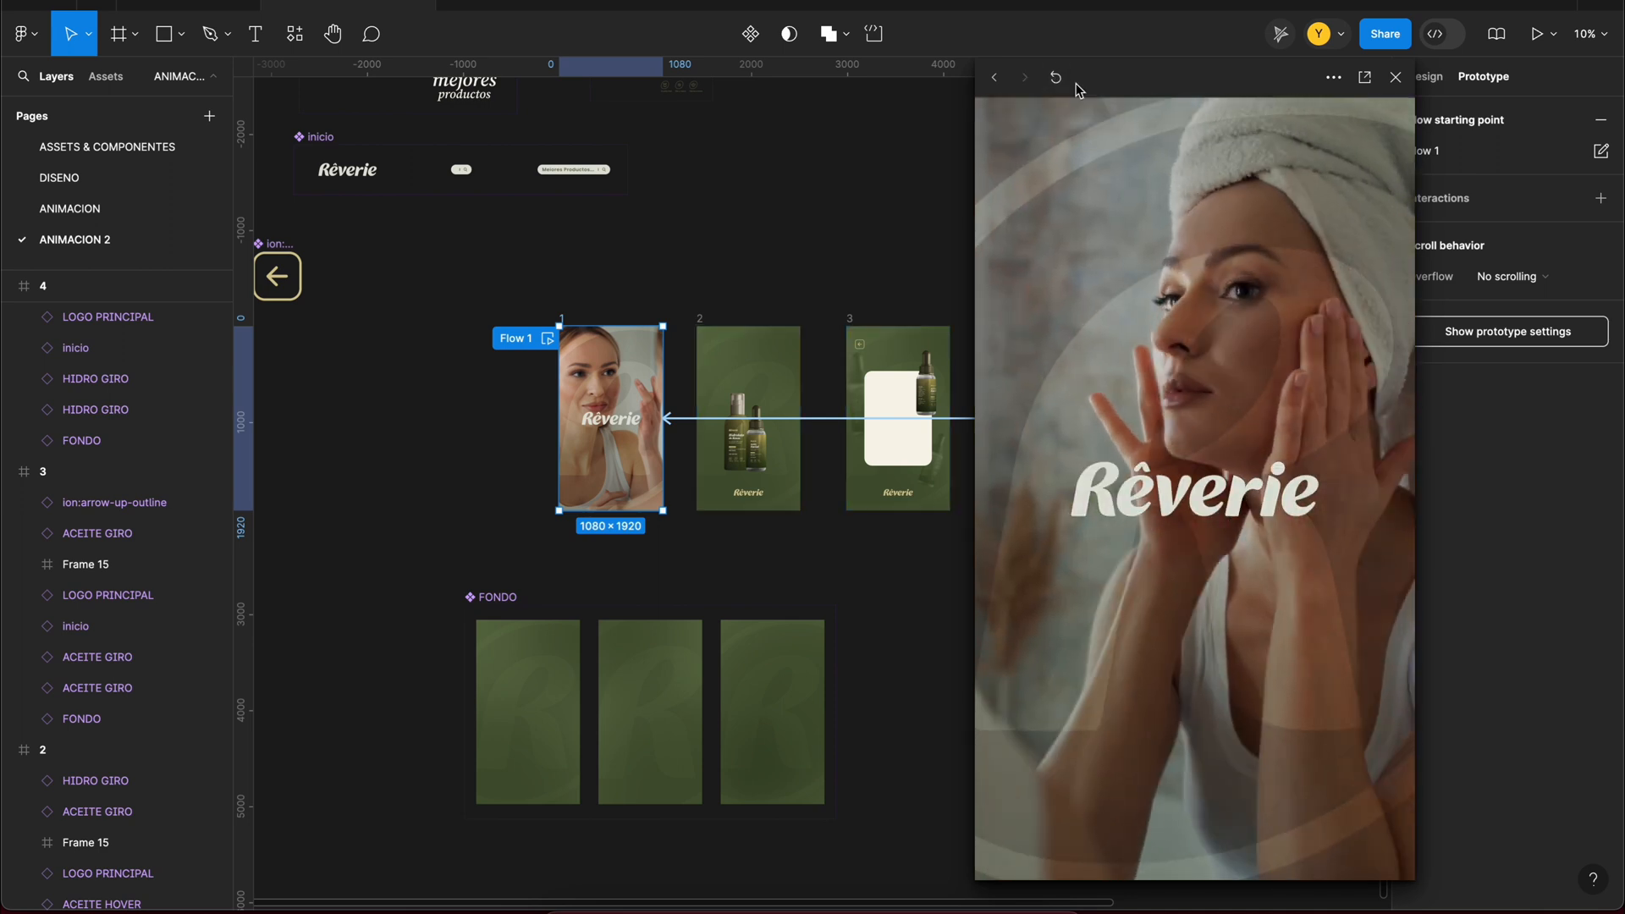
Step: Reopen and restart the Flow 1 preview to check the Hidrolato card and its back navigation, and close the preview
drag(1077, 89, 1024, 88)
click(1342, 76)
click(548, 338)
click(1003, 78)
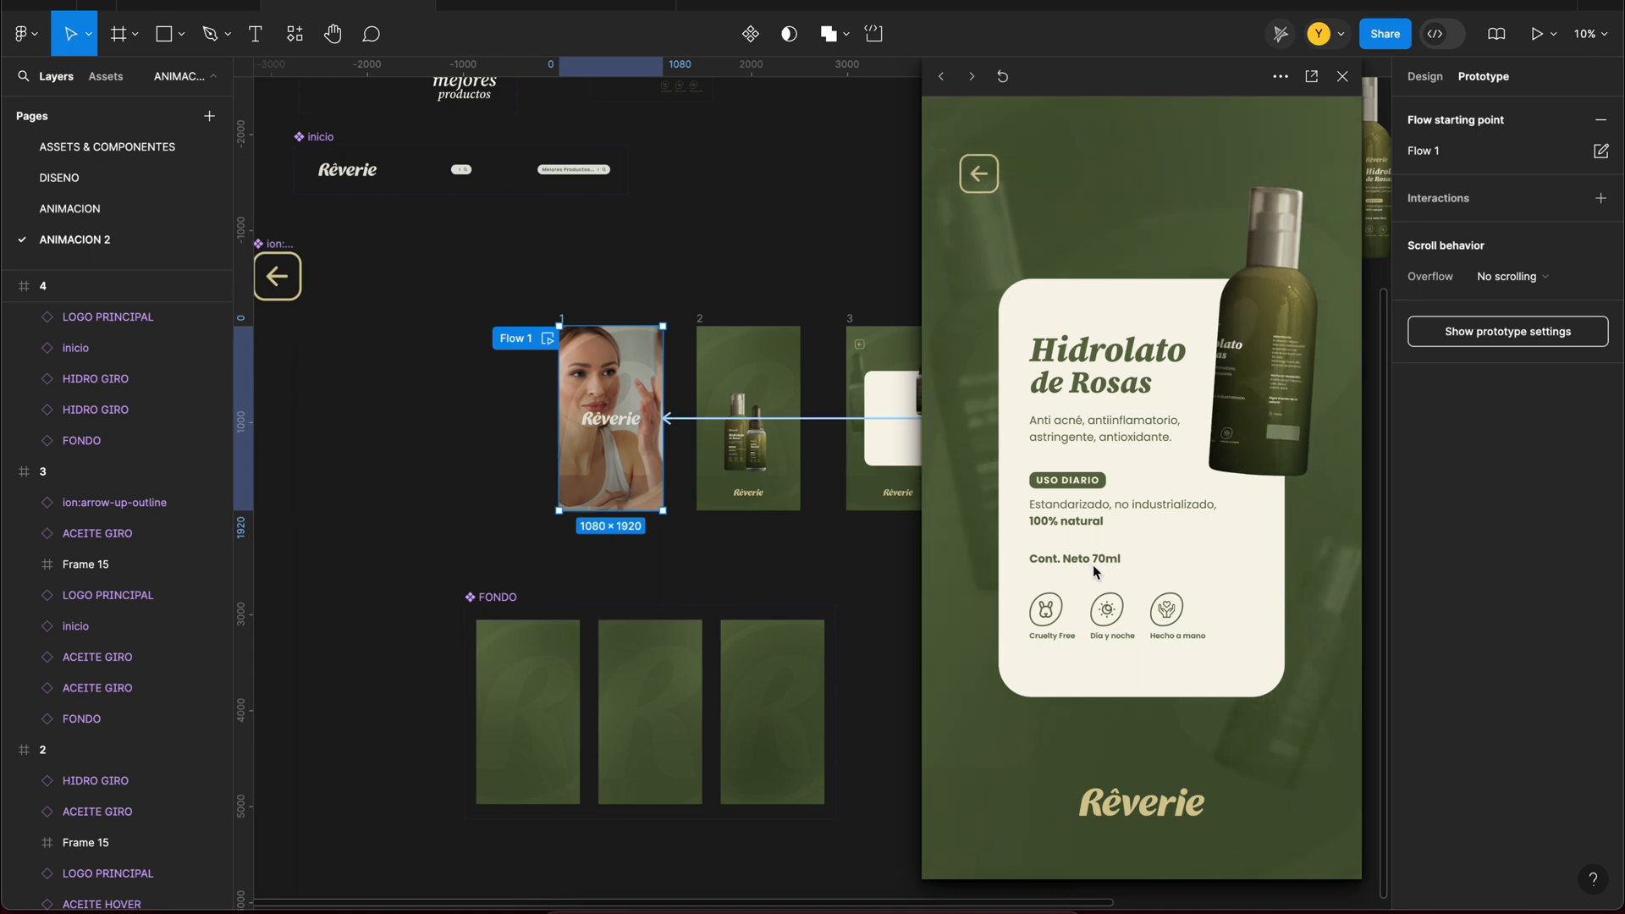
click(979, 177)
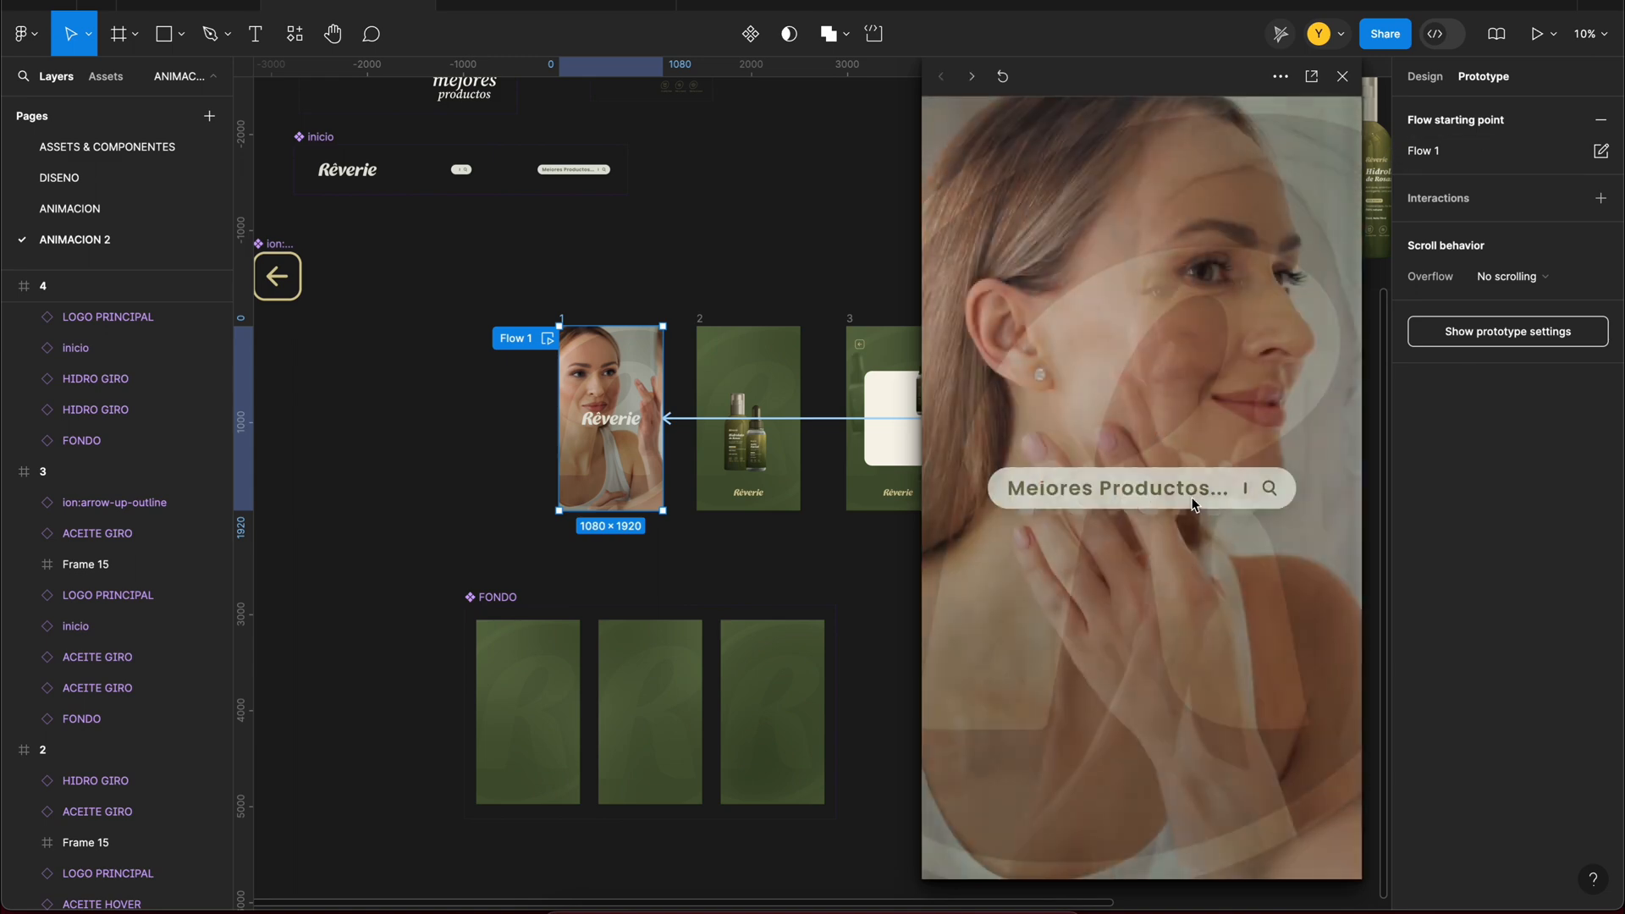
key(Escape)
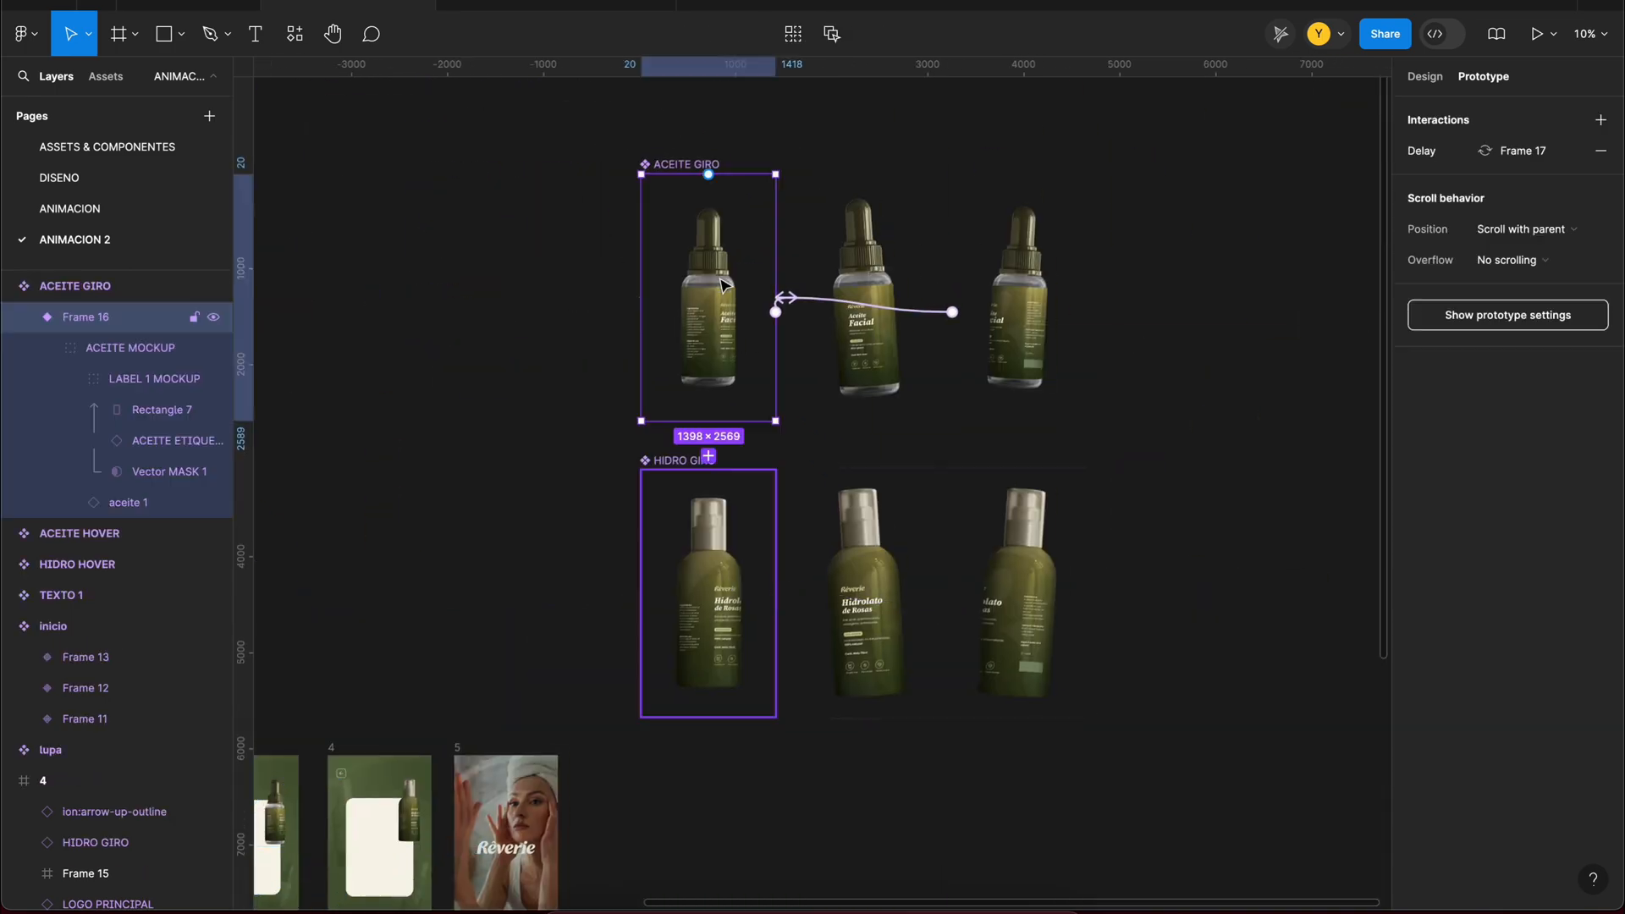
Step: Open the prototype in the full presentation view
scroll(772, 292, up, 5)
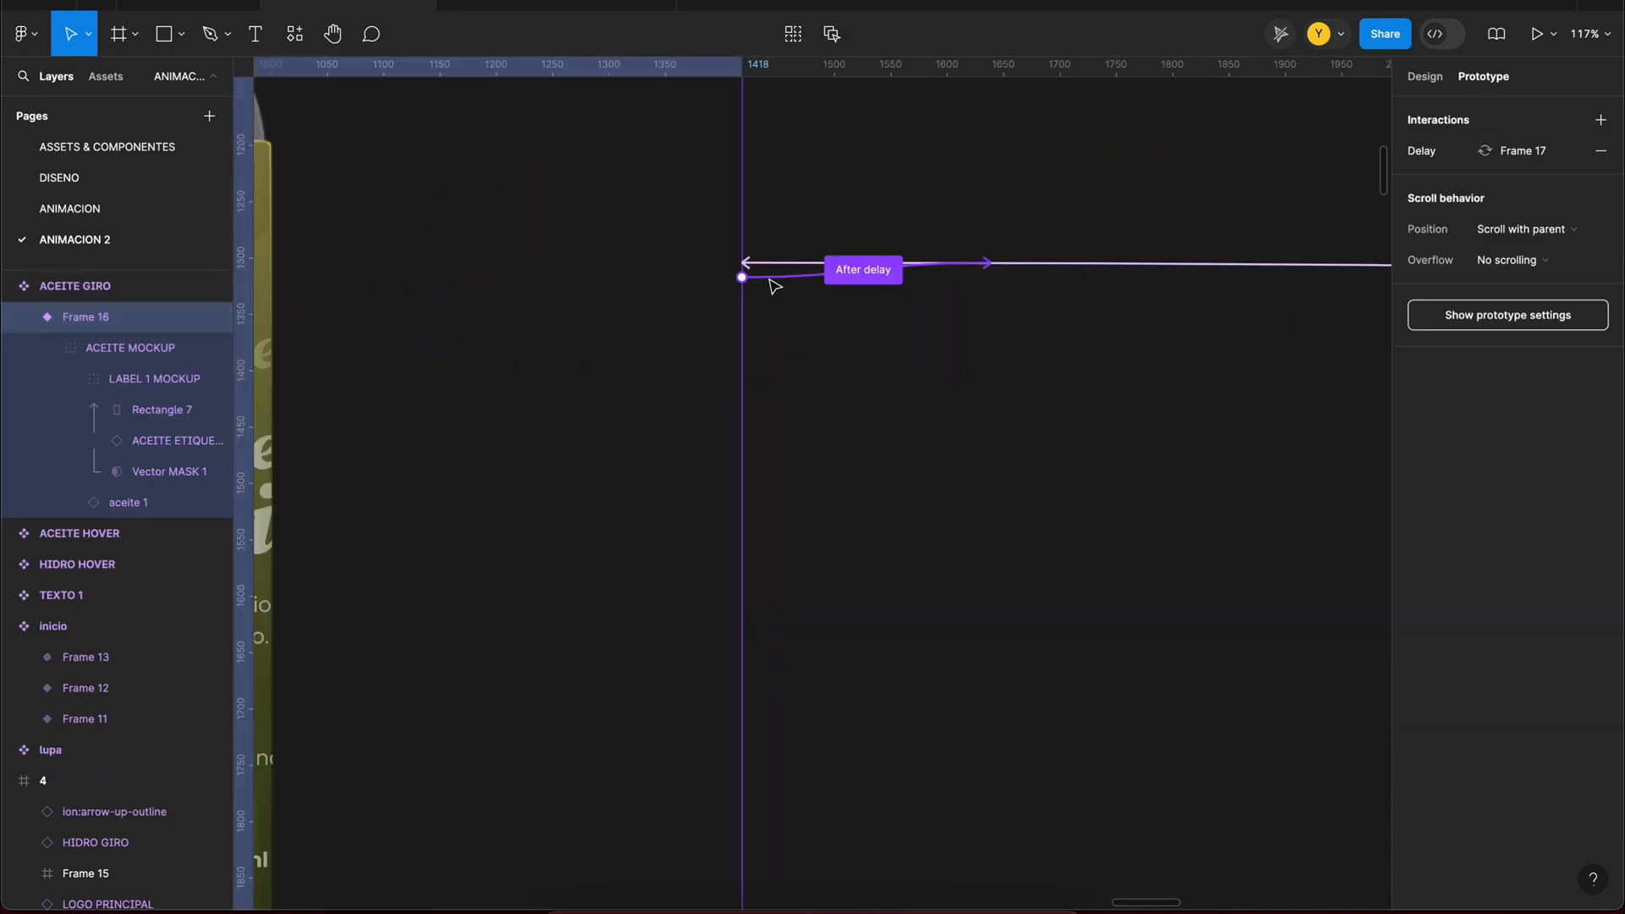
click(1553, 34)
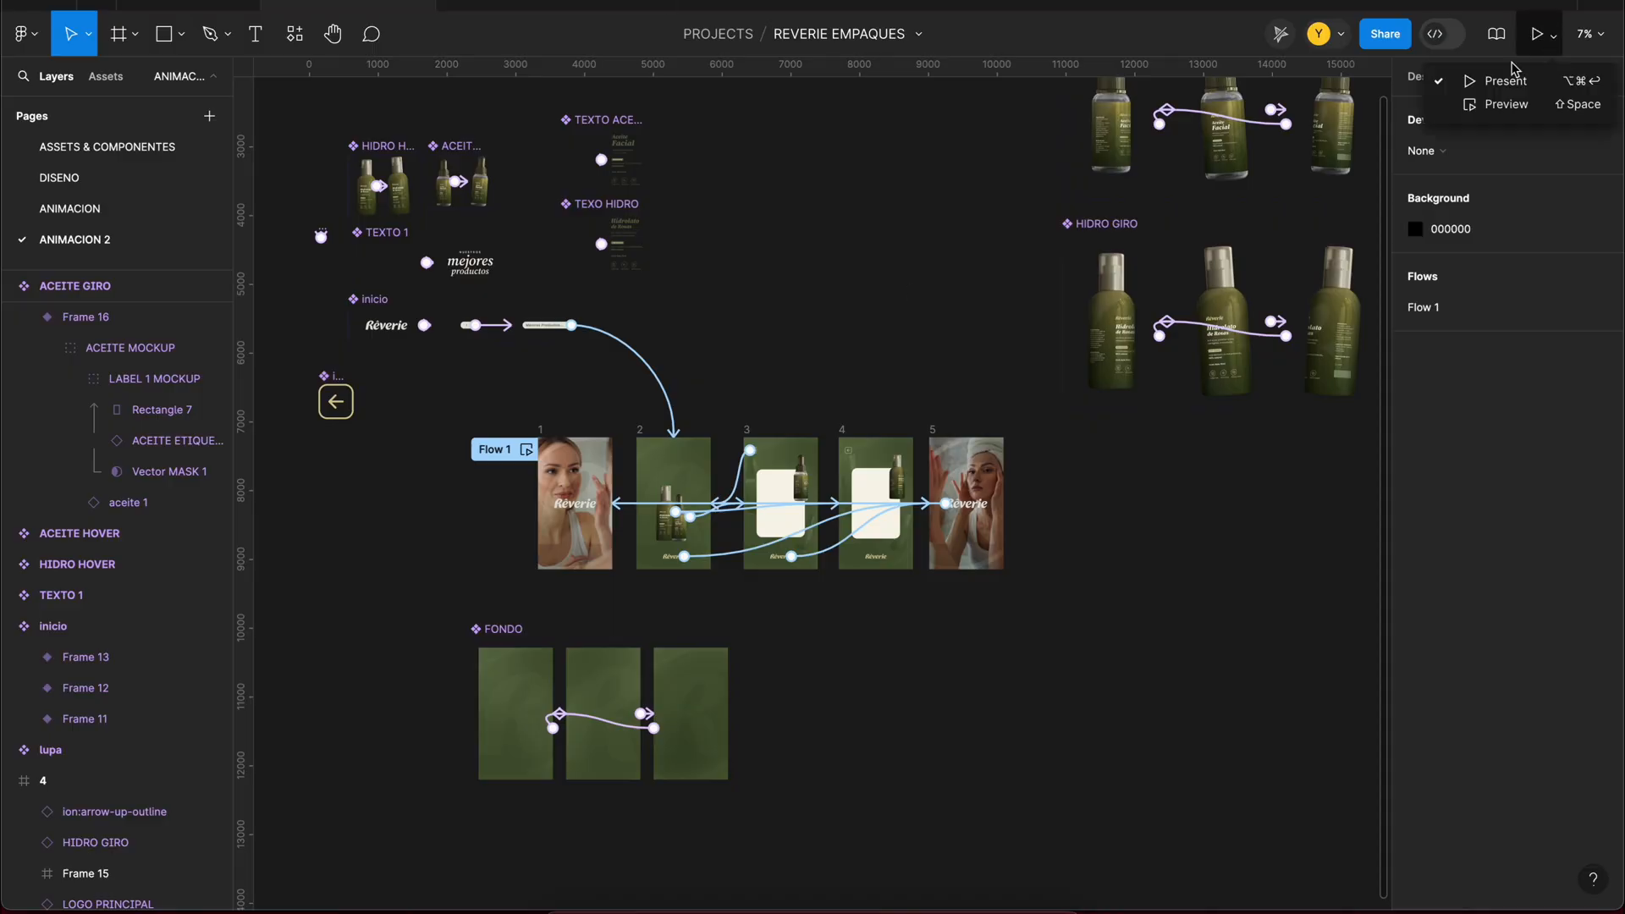
click(1491, 76)
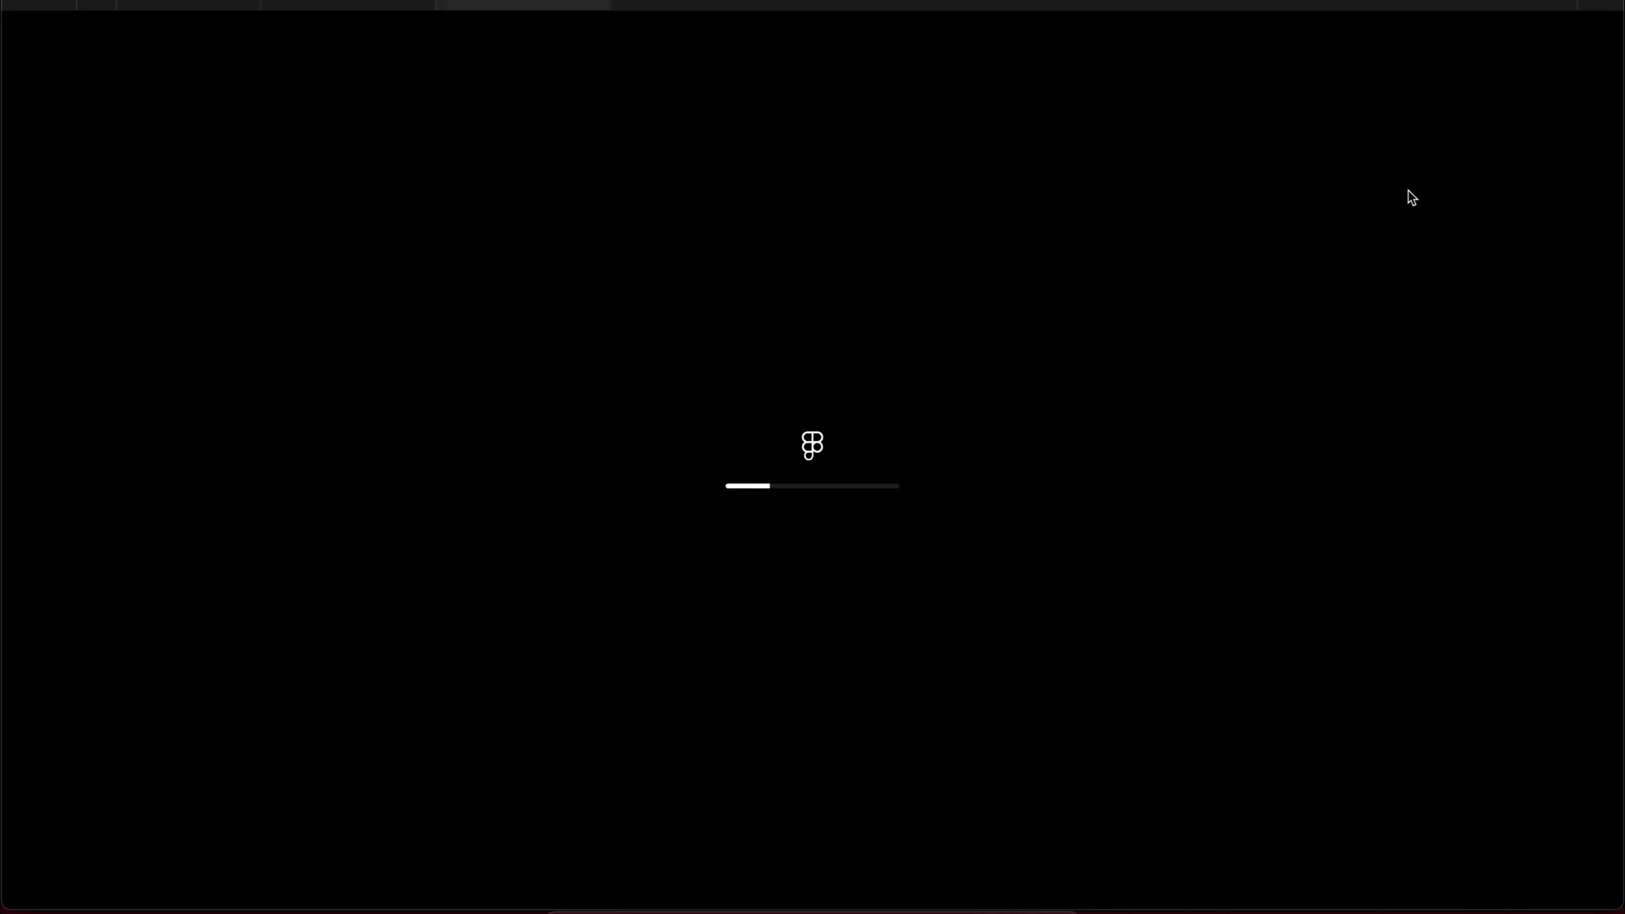
click(1538, 34)
click(1521, 264)
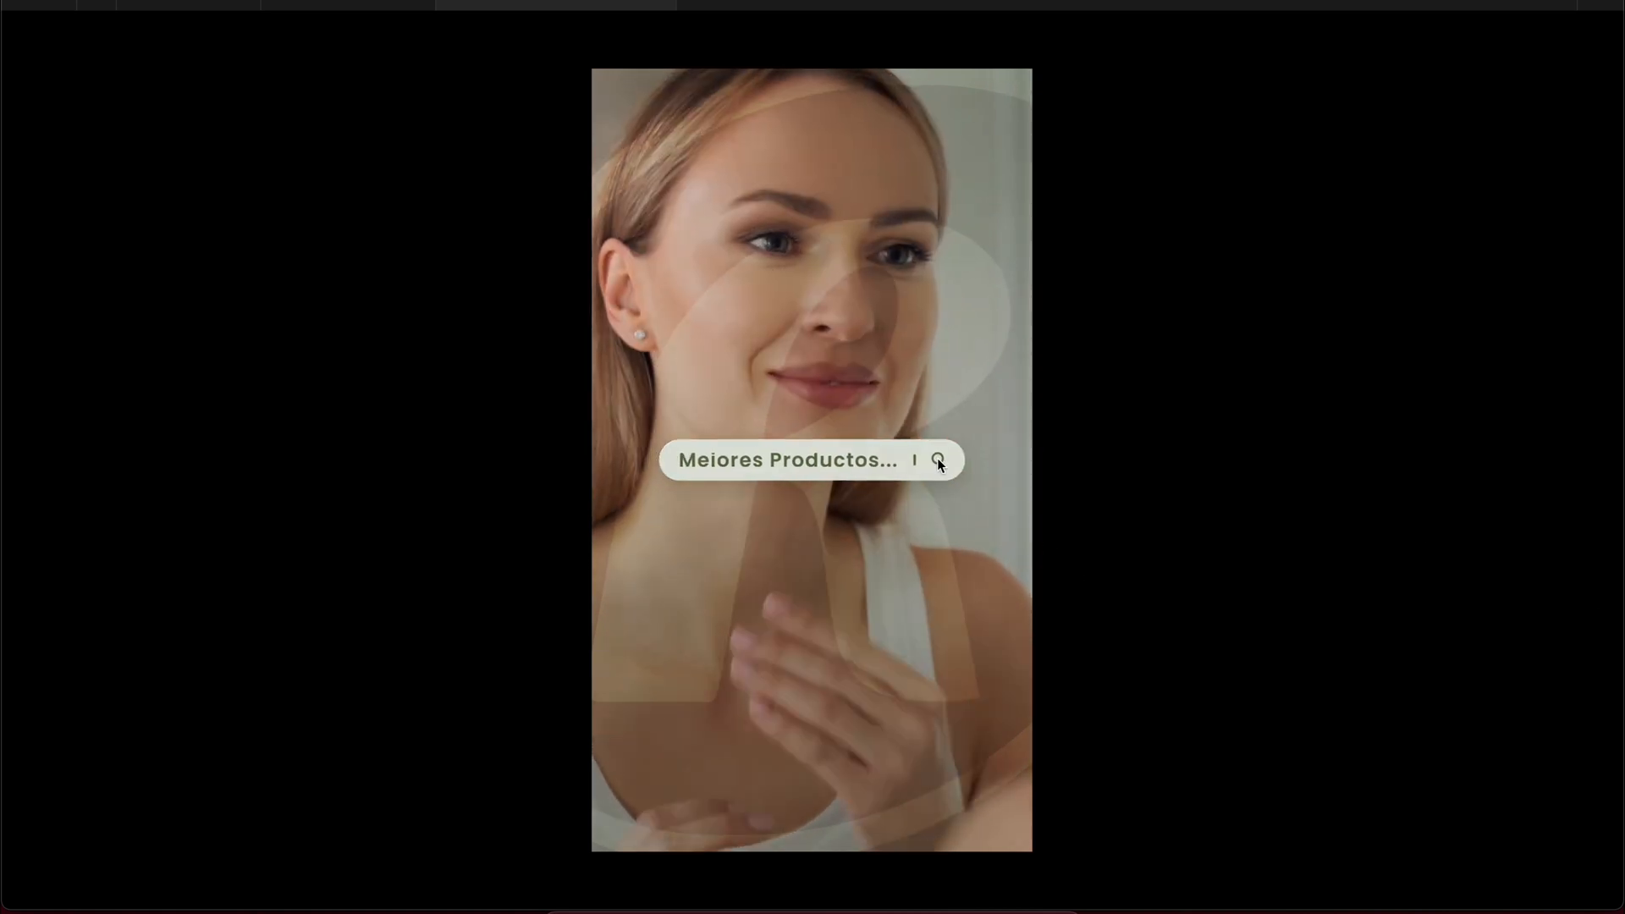
Step: Test the presentation by running the search, opening the Aceite Facial card, going back and opening the Hidrolato de Rosas card
click(938, 461)
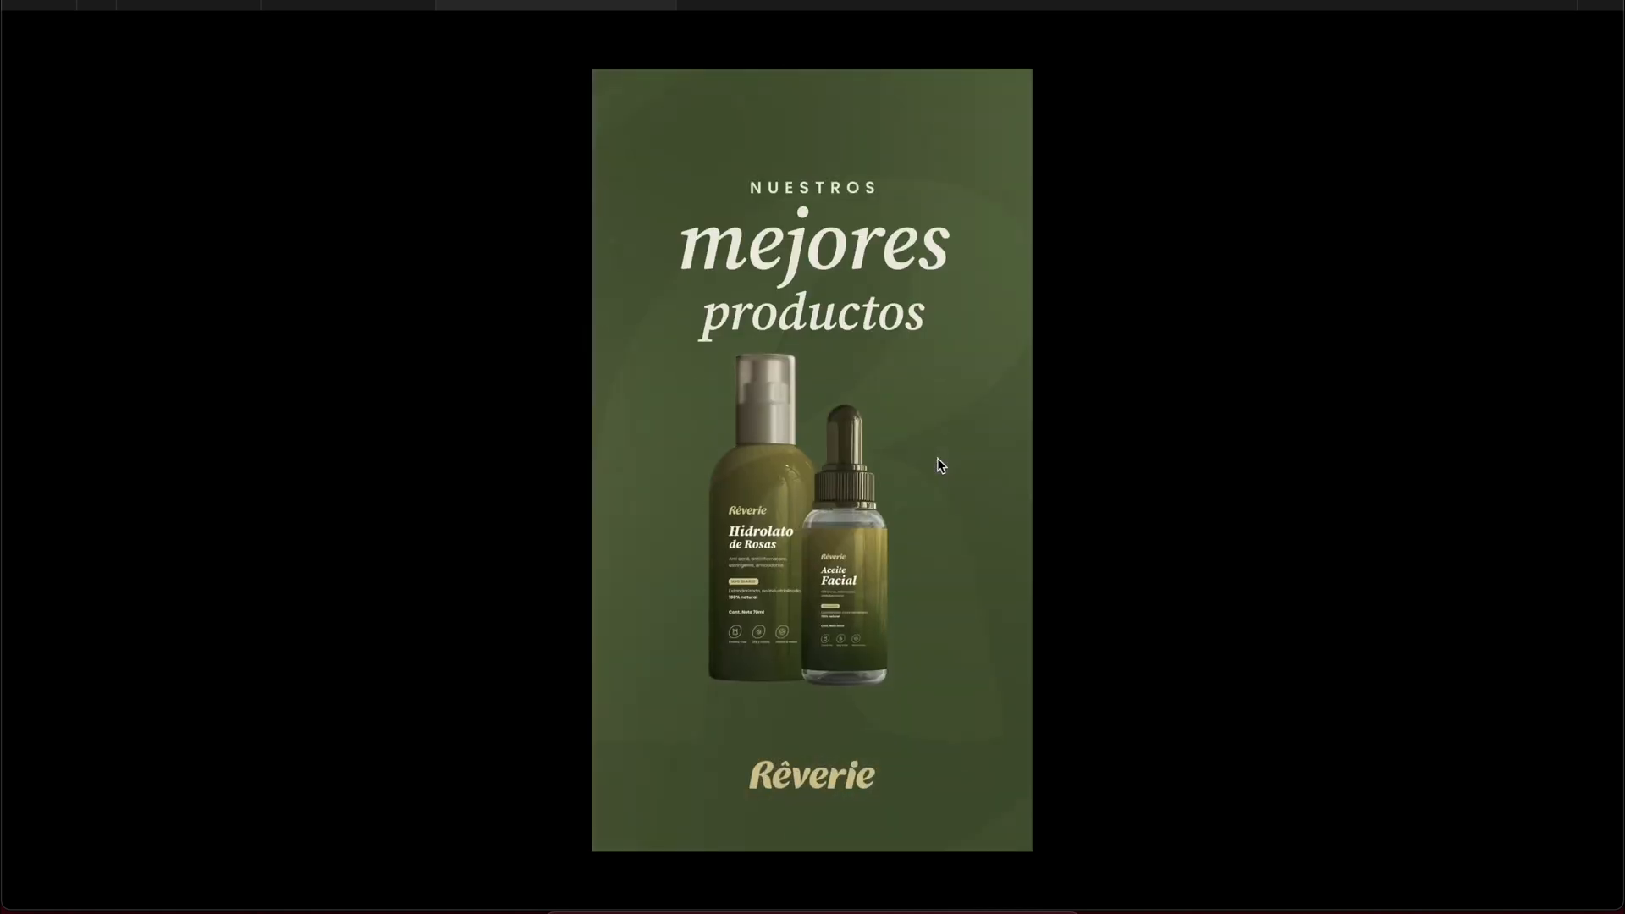
click(855, 581)
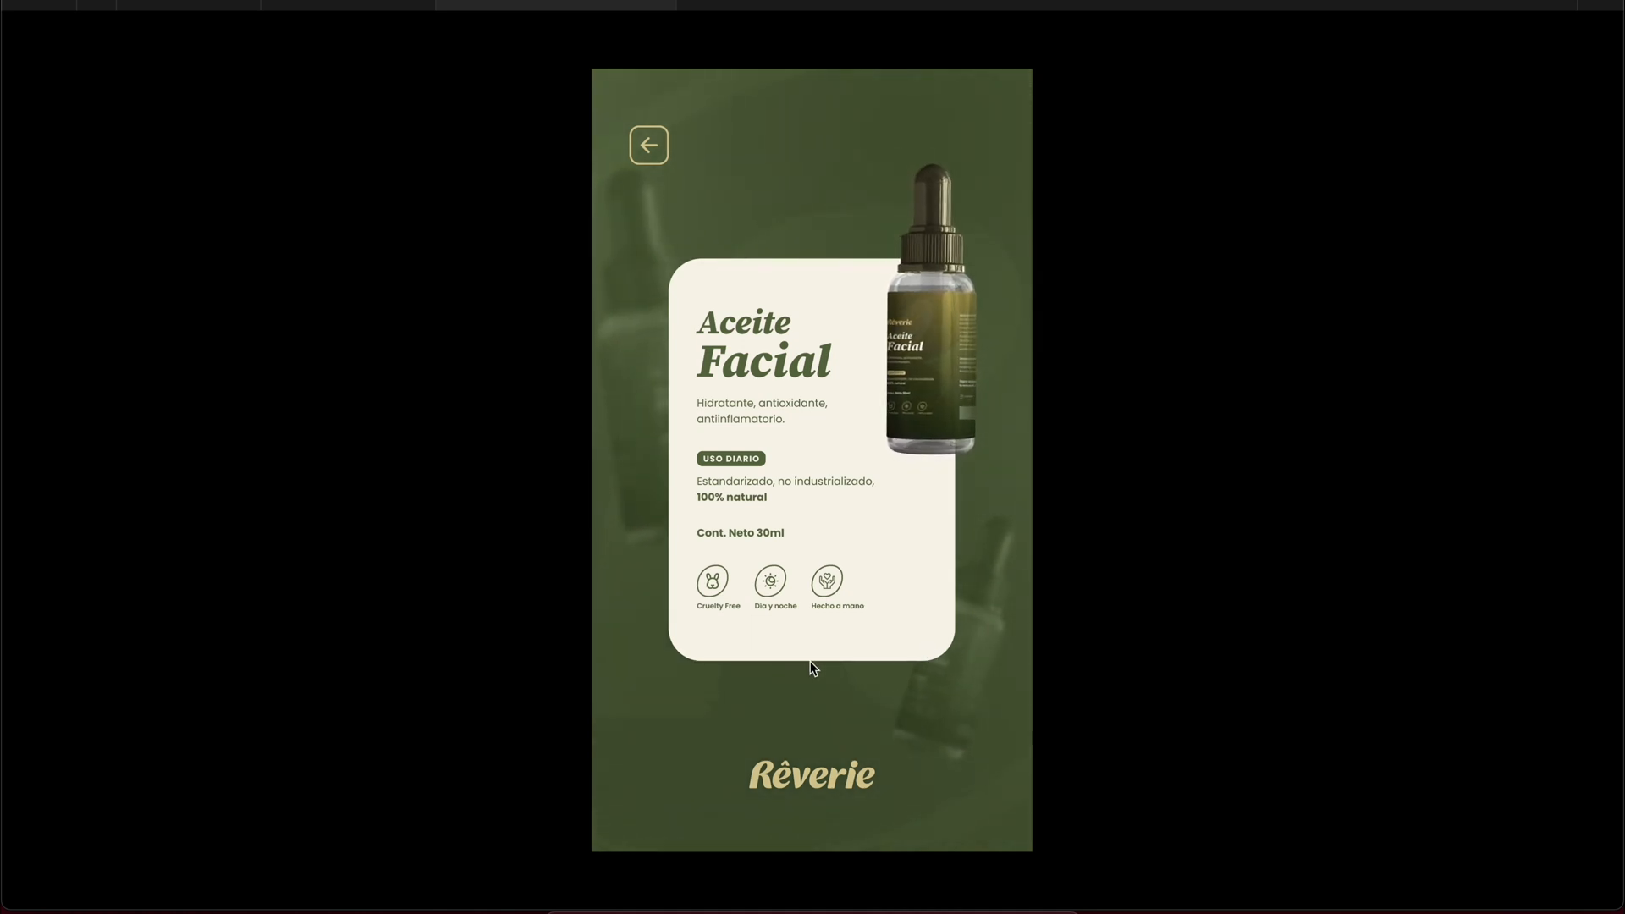
click(649, 146)
click(754, 499)
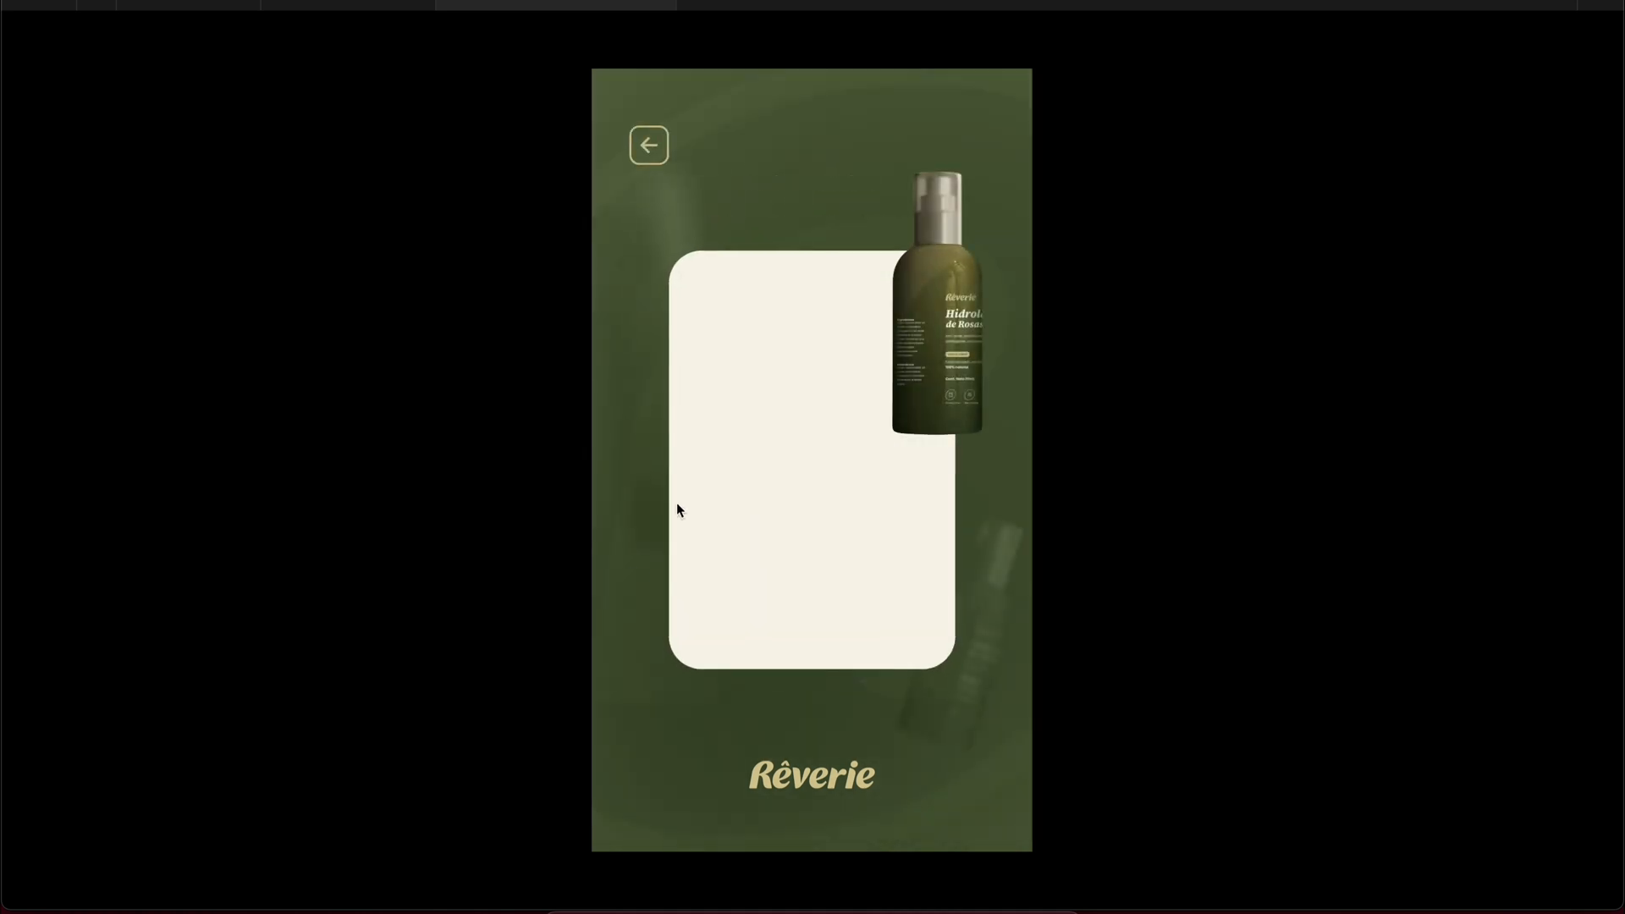
Step: Go back from the Hidrolato de Rosas card, test the Rêverie logo link and run the product search again
click(651, 152)
click(811, 775)
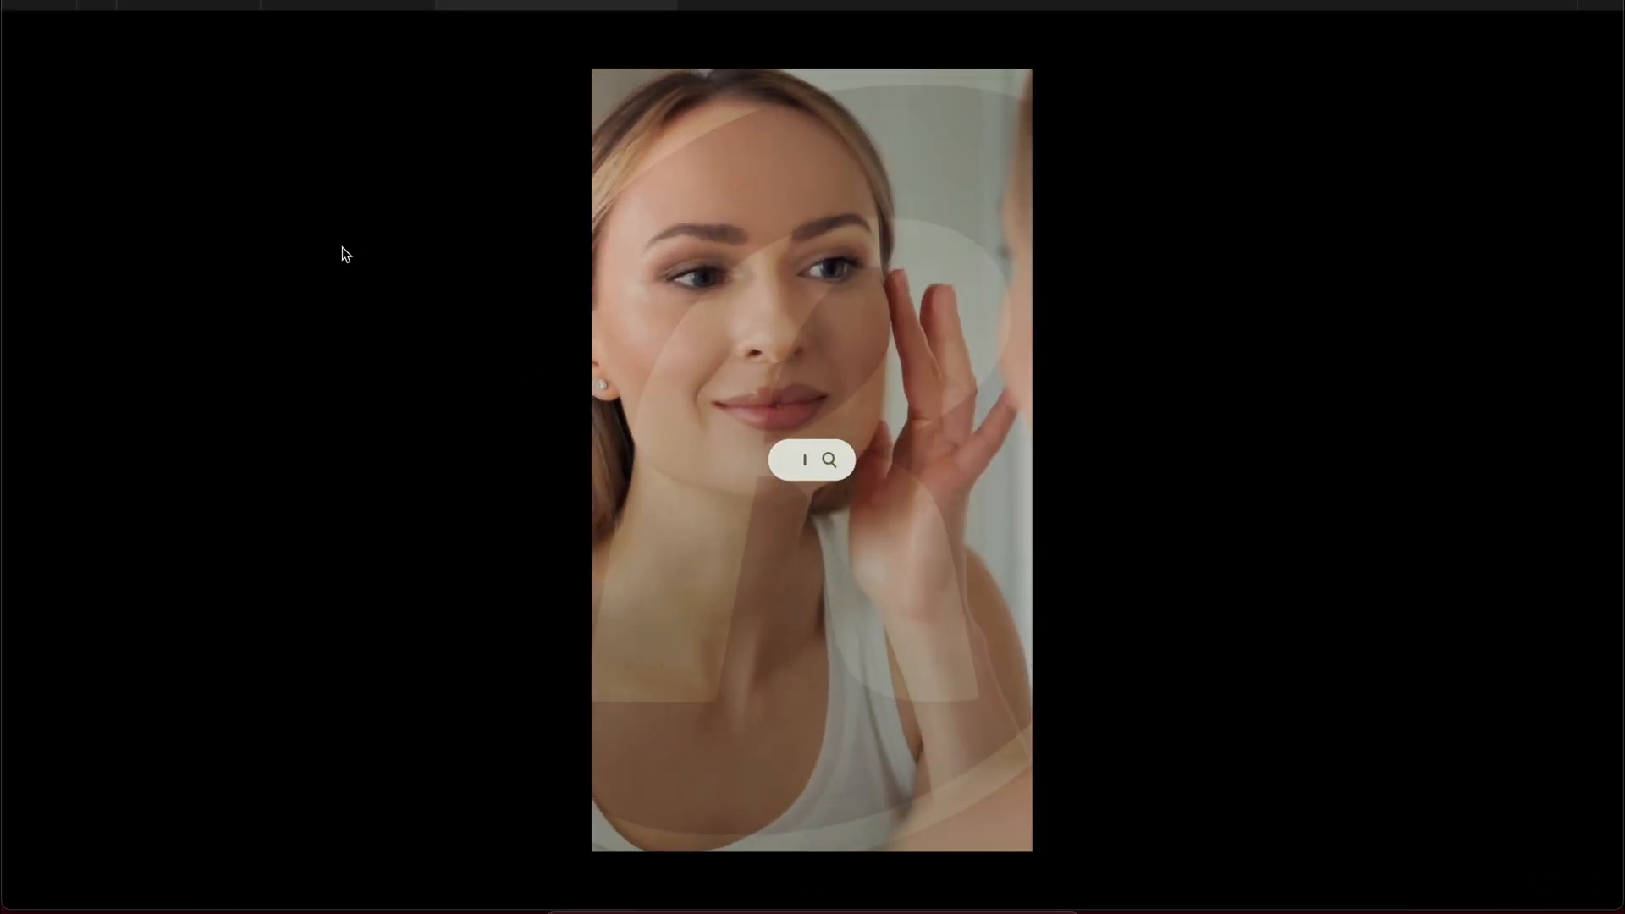
click(941, 460)
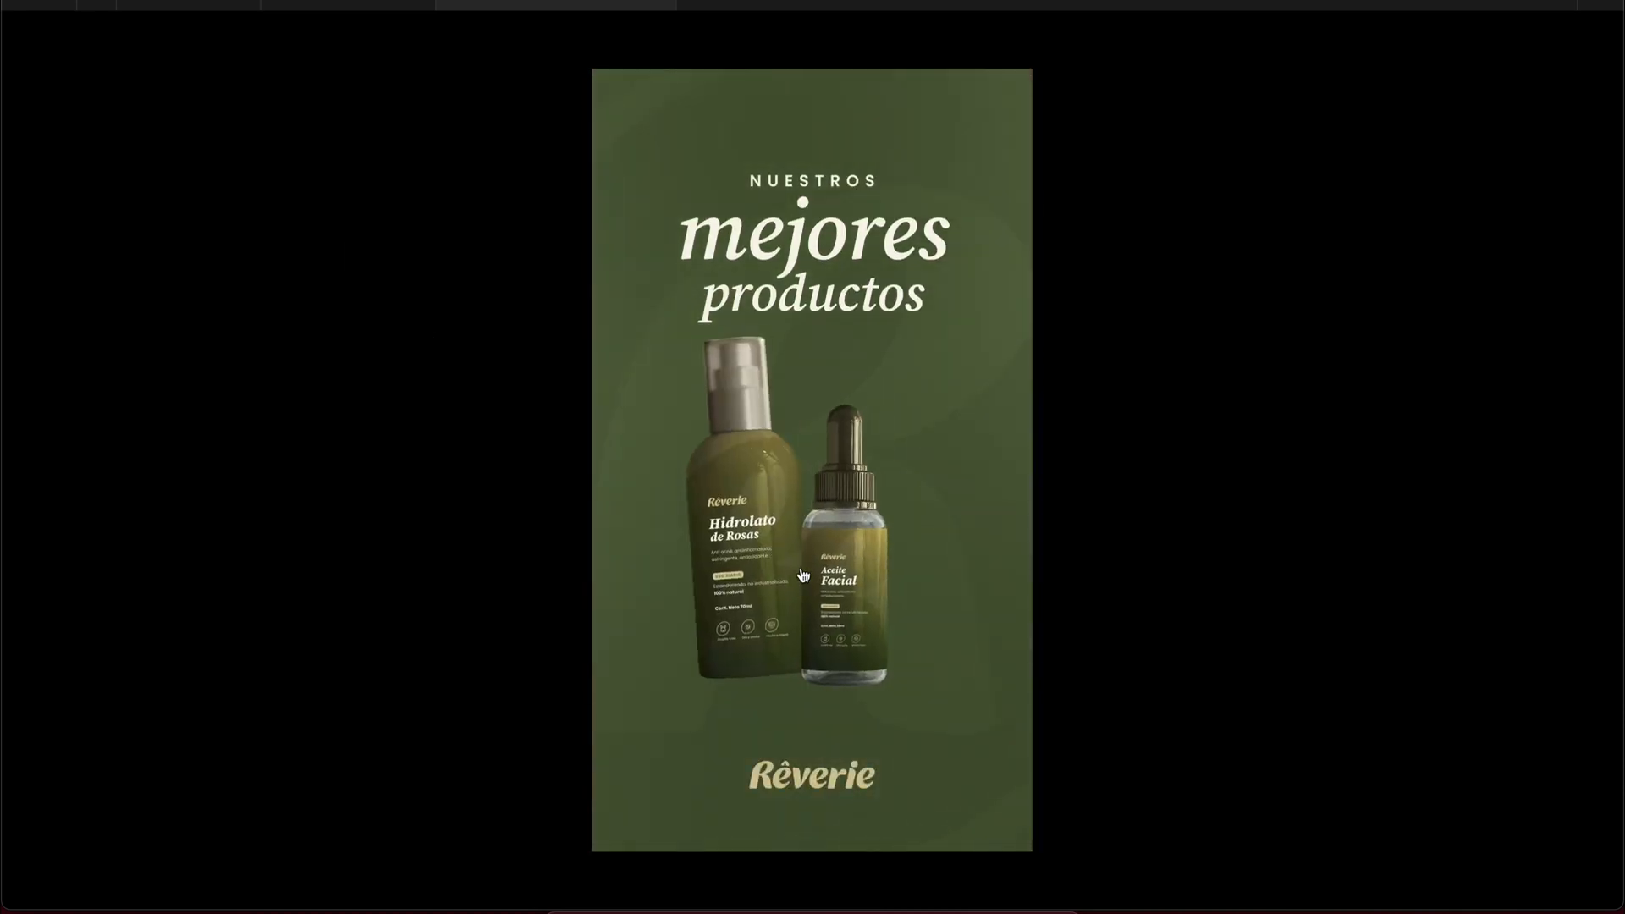
Step: Test a product card and its back arrow, and follow the logo link from the Hidrolato de Rosas card
click(803, 576)
click(650, 147)
click(677, 525)
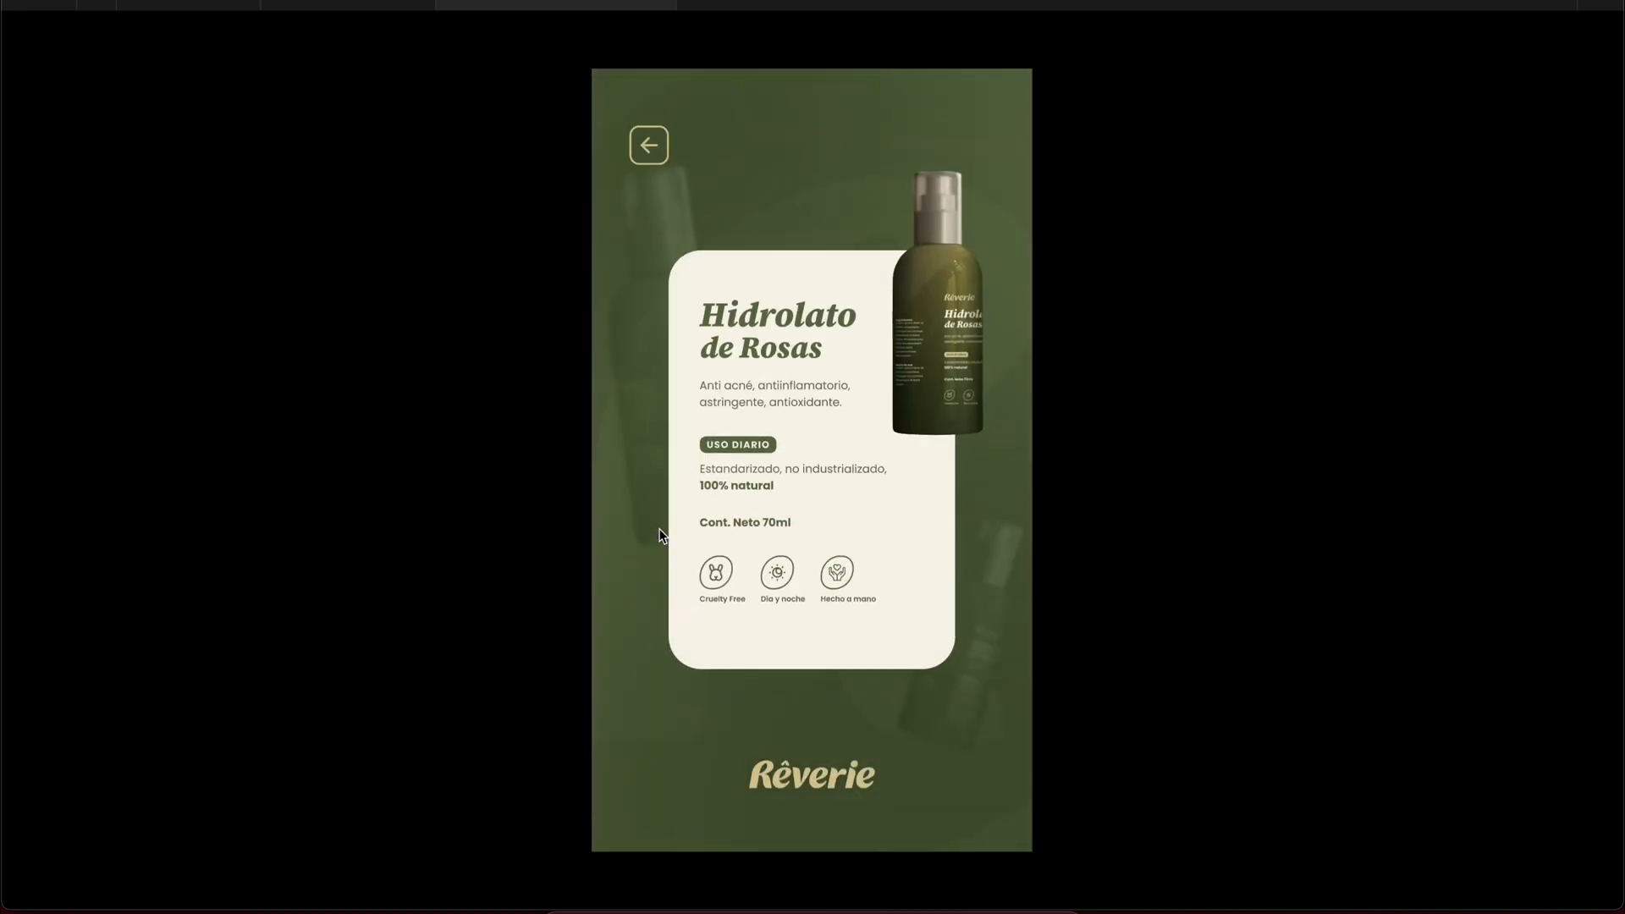
click(833, 780)
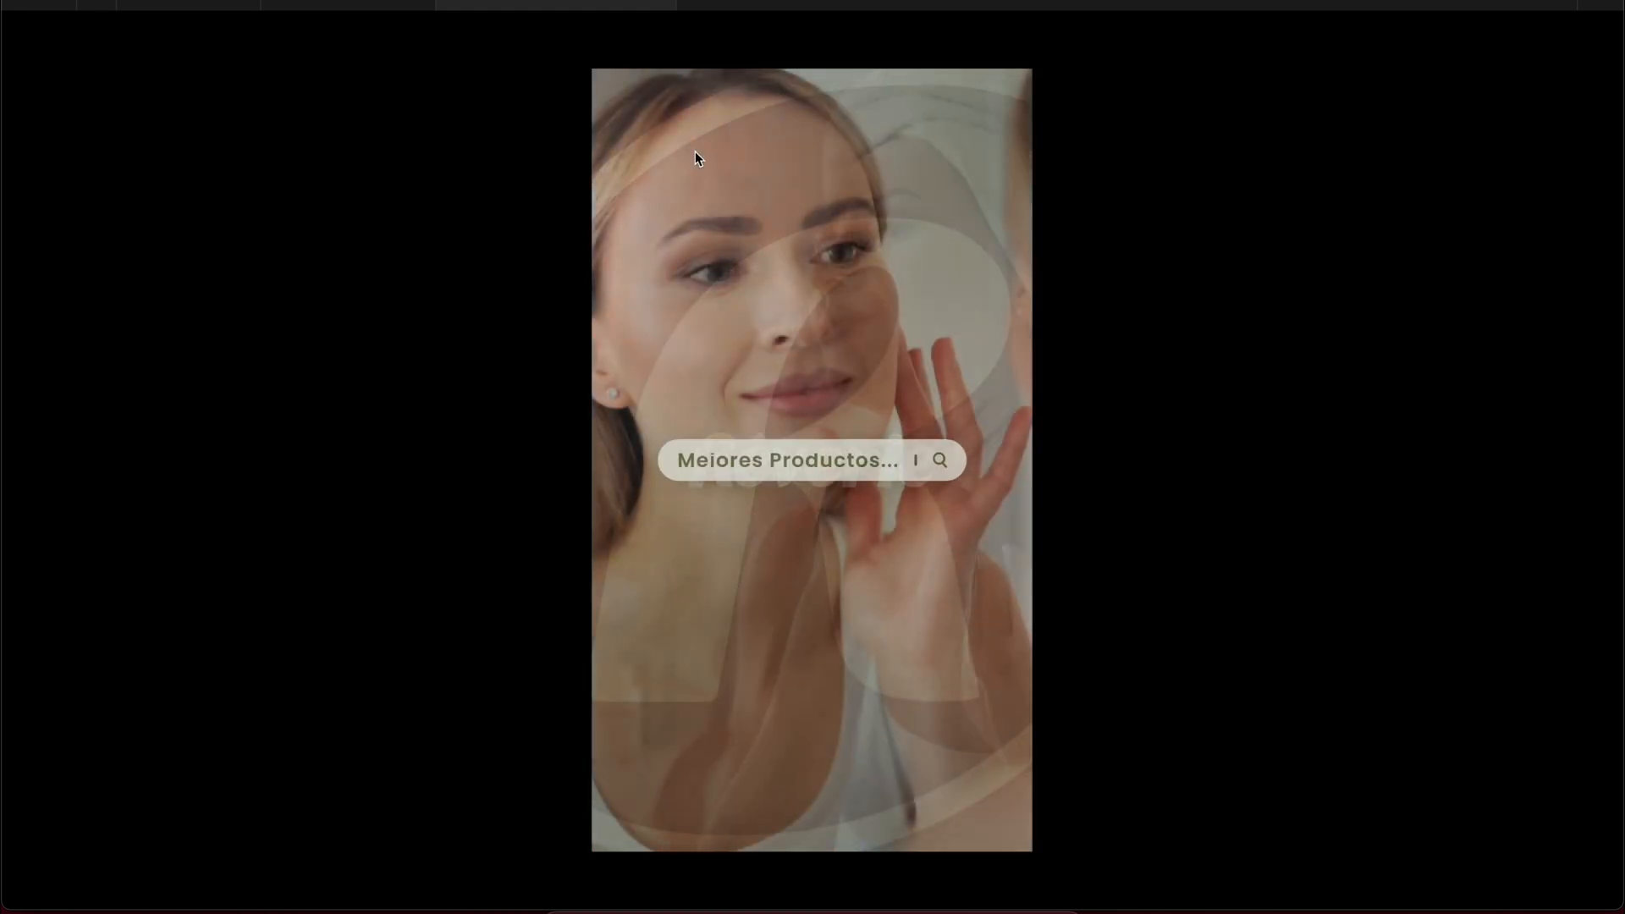
Step: Return to the design file and review the click interaction that links frame 5's Rêverie logo to frame 1
click(355, 5)
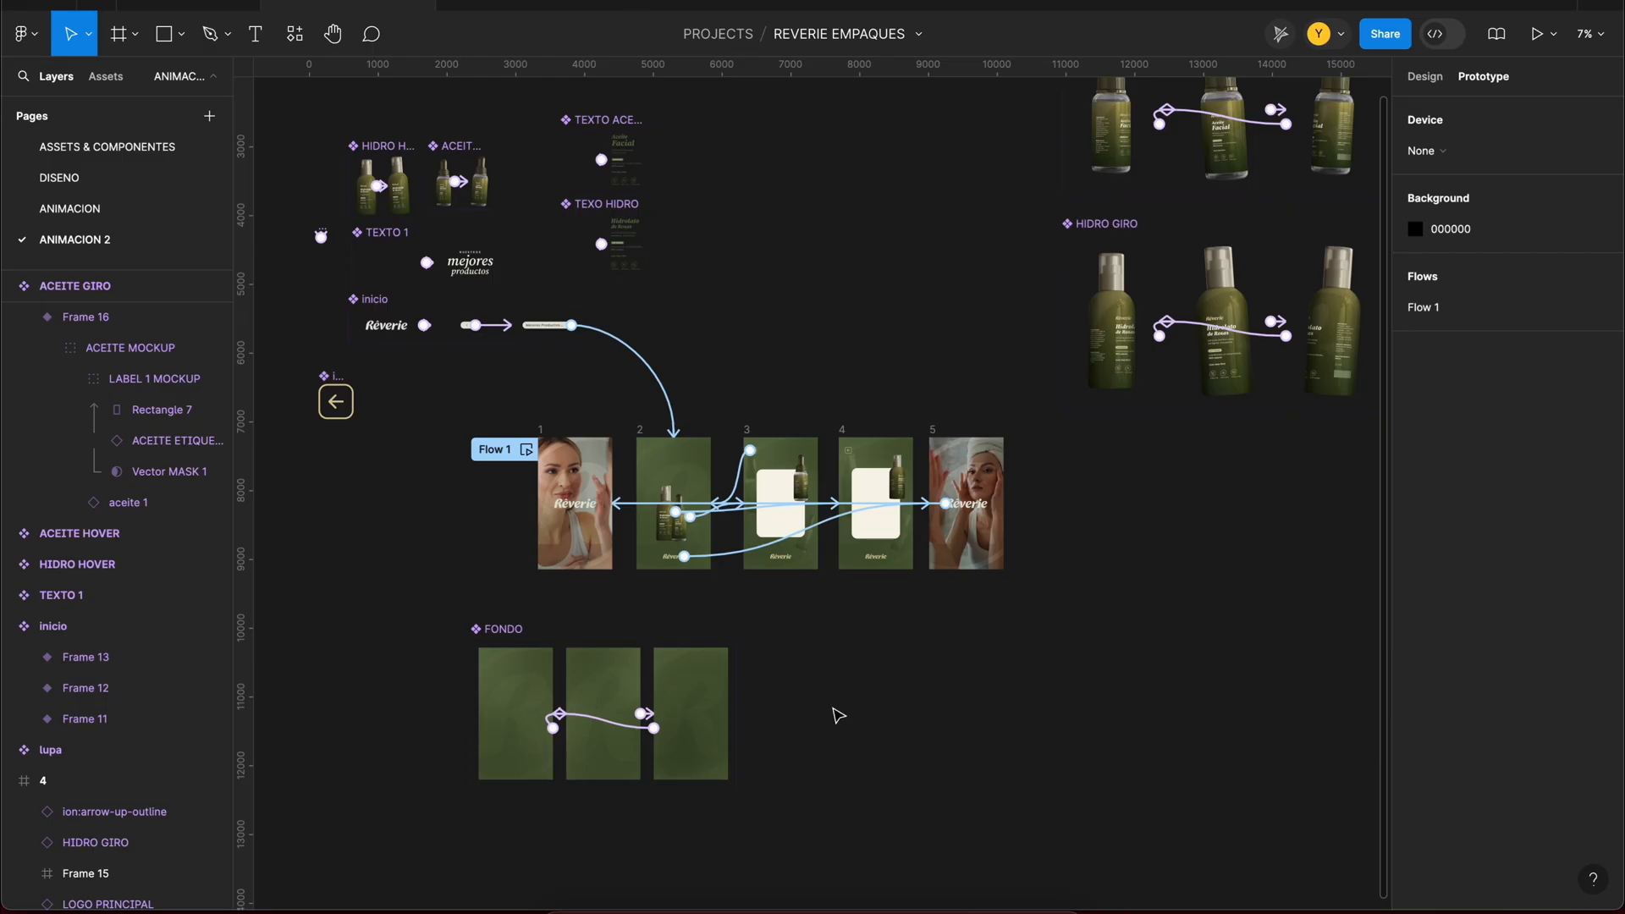
click(920, 508)
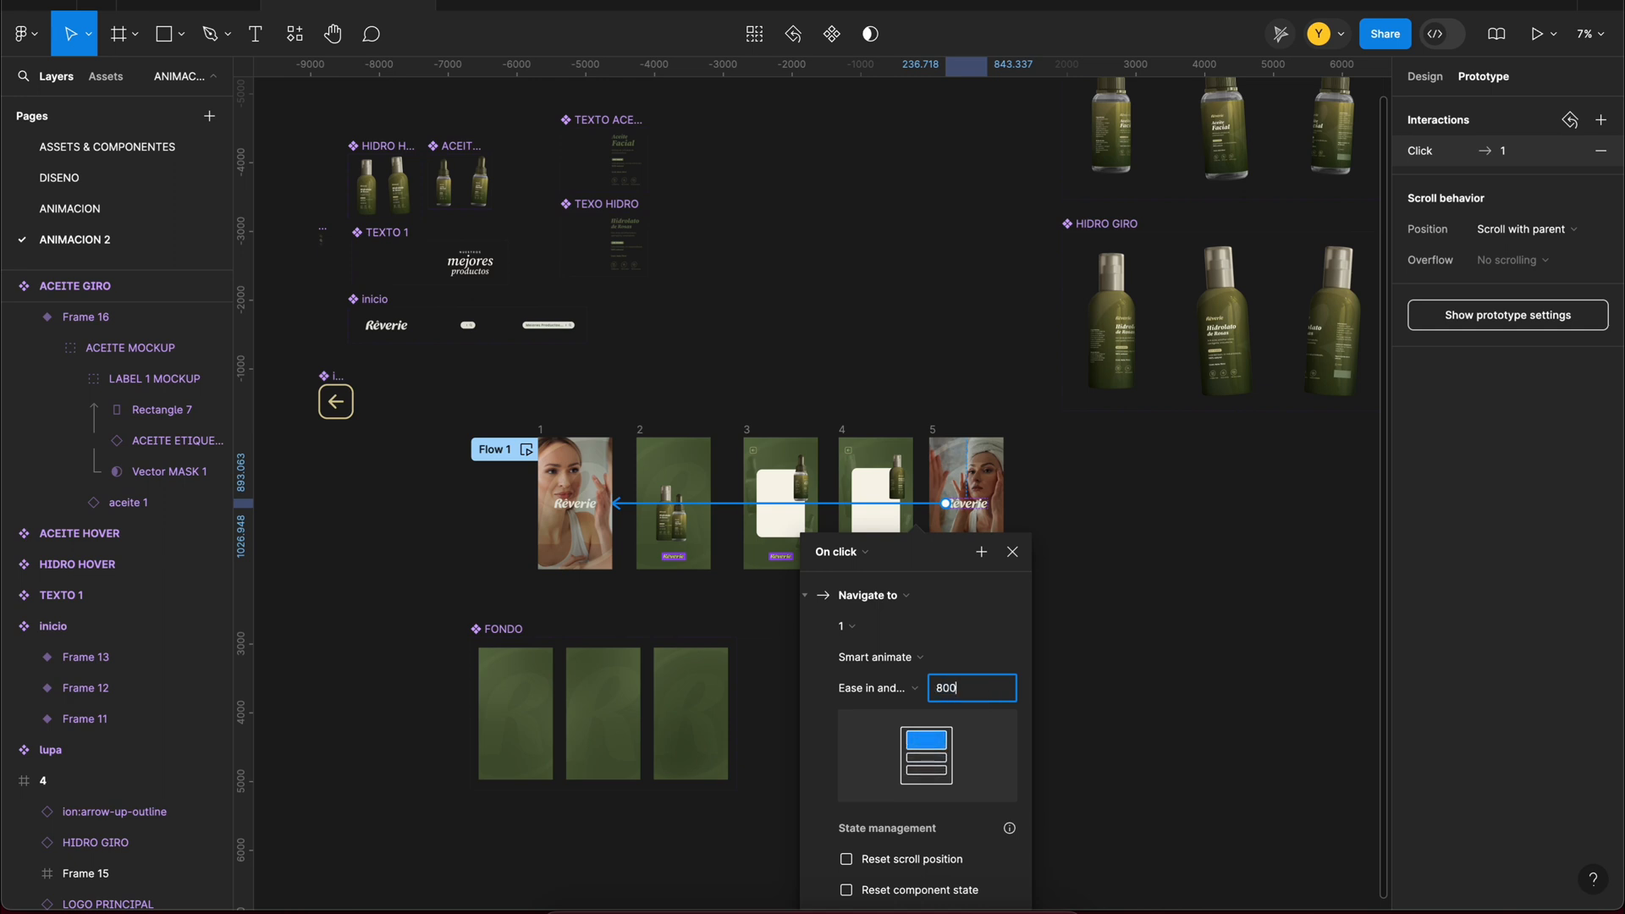
click(1037, 448)
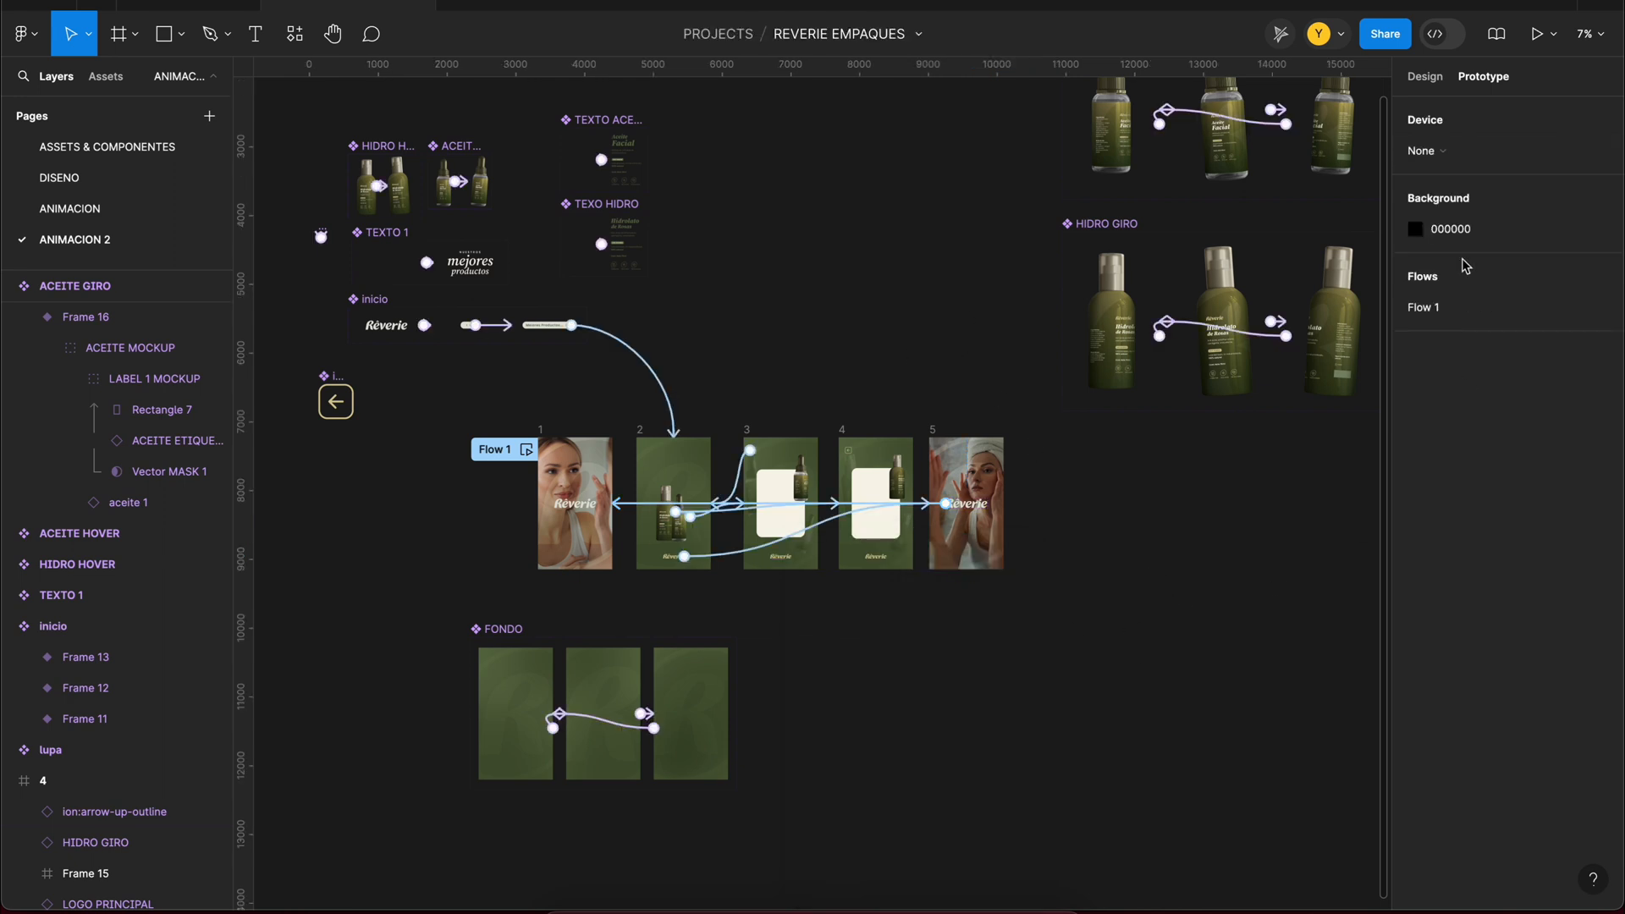